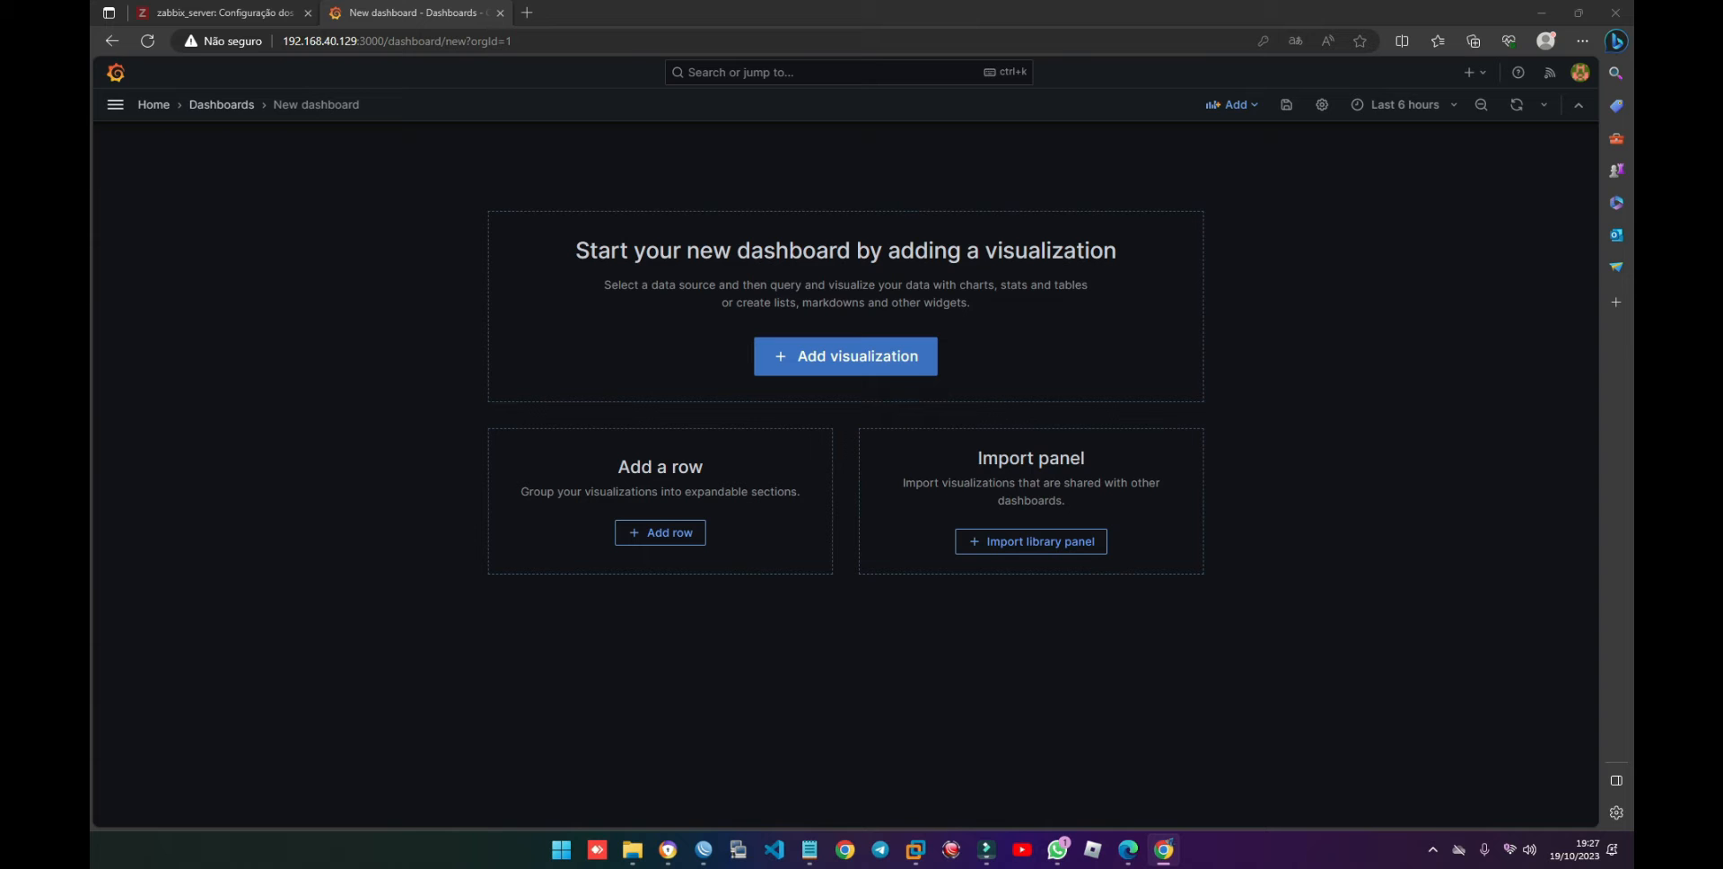
Step: Add a visualization to the new dashboard using the Zabbix data source and set its type to Text
left_click(834, 368)
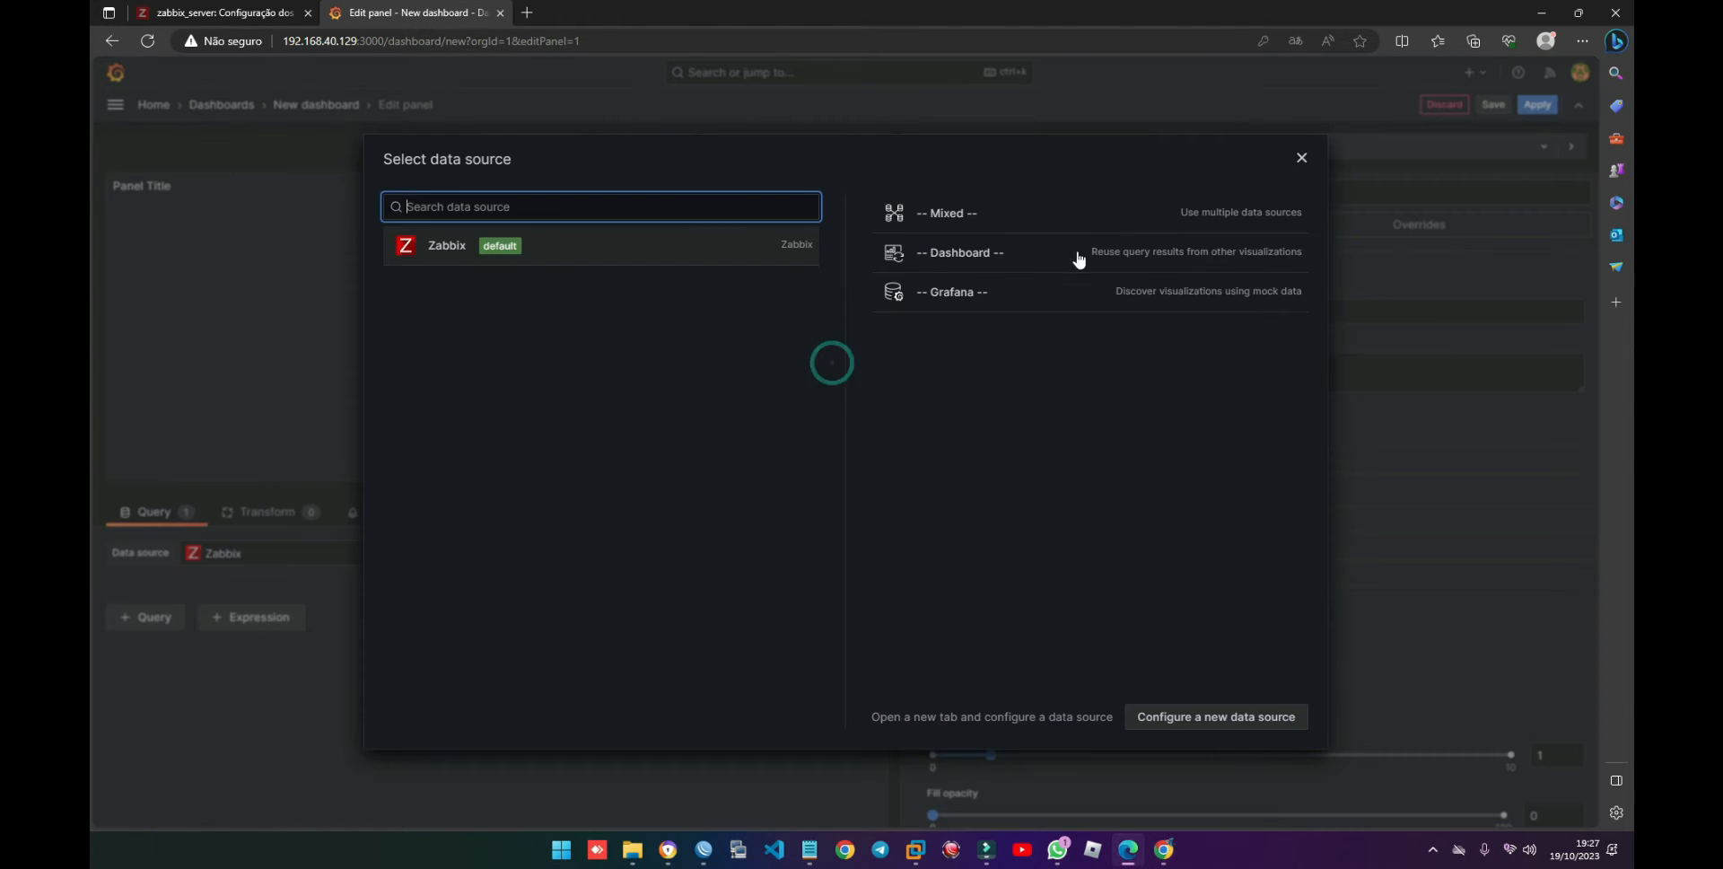
left_click(575, 255)
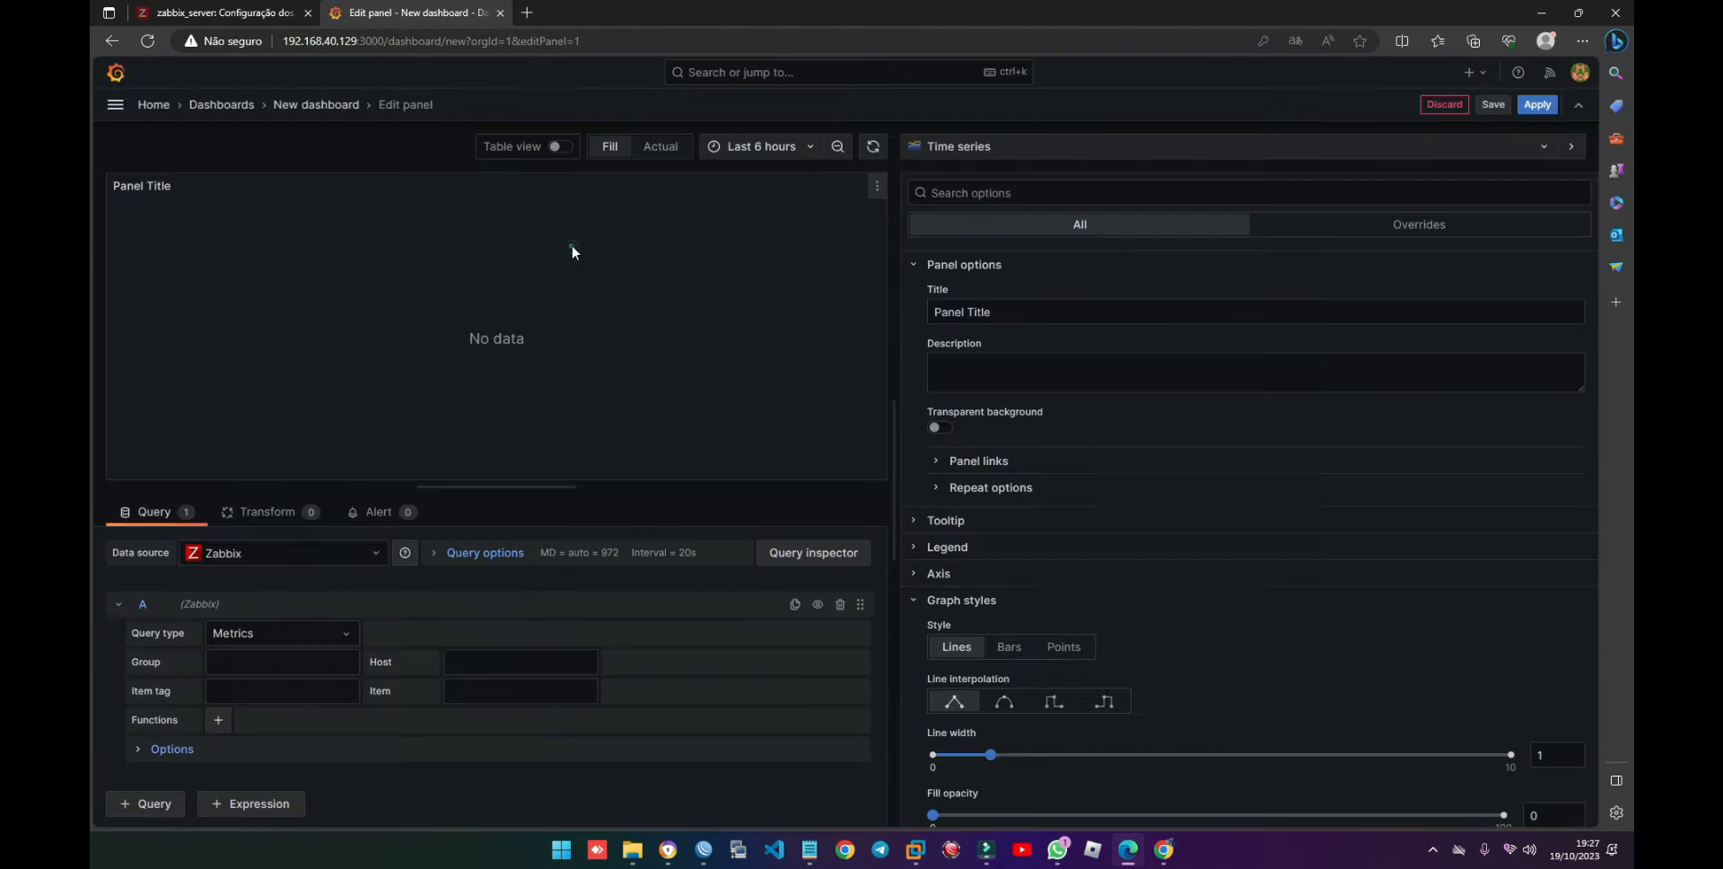
left_click(987, 157)
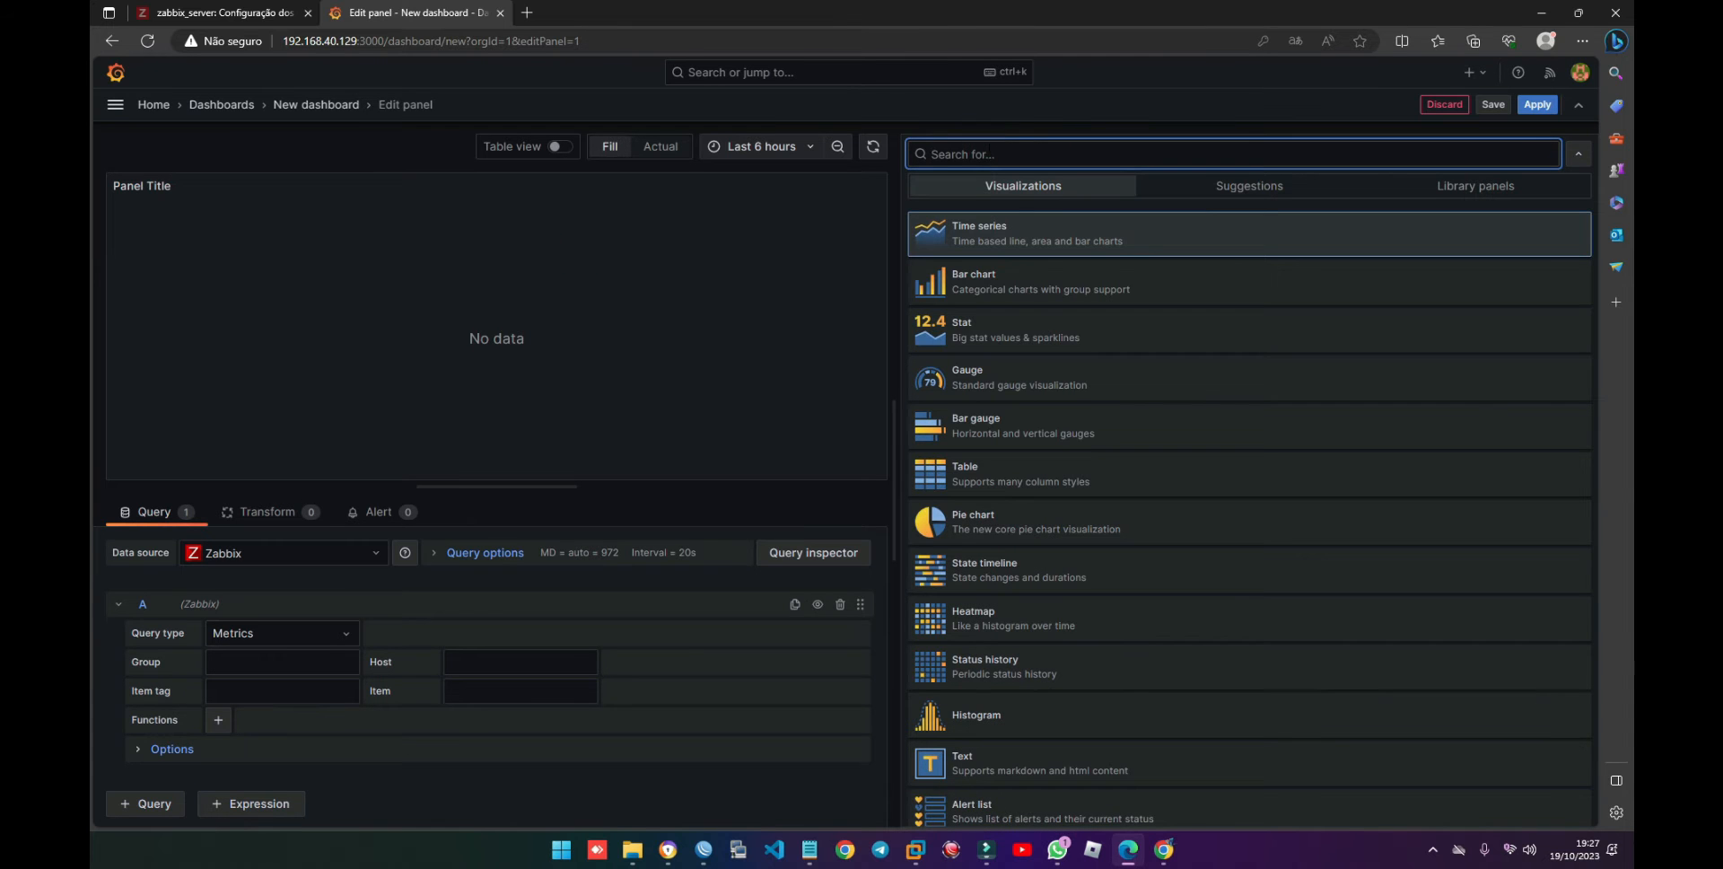
left_click_drag(952, 770, 1012, 772)
left_click(1011, 772)
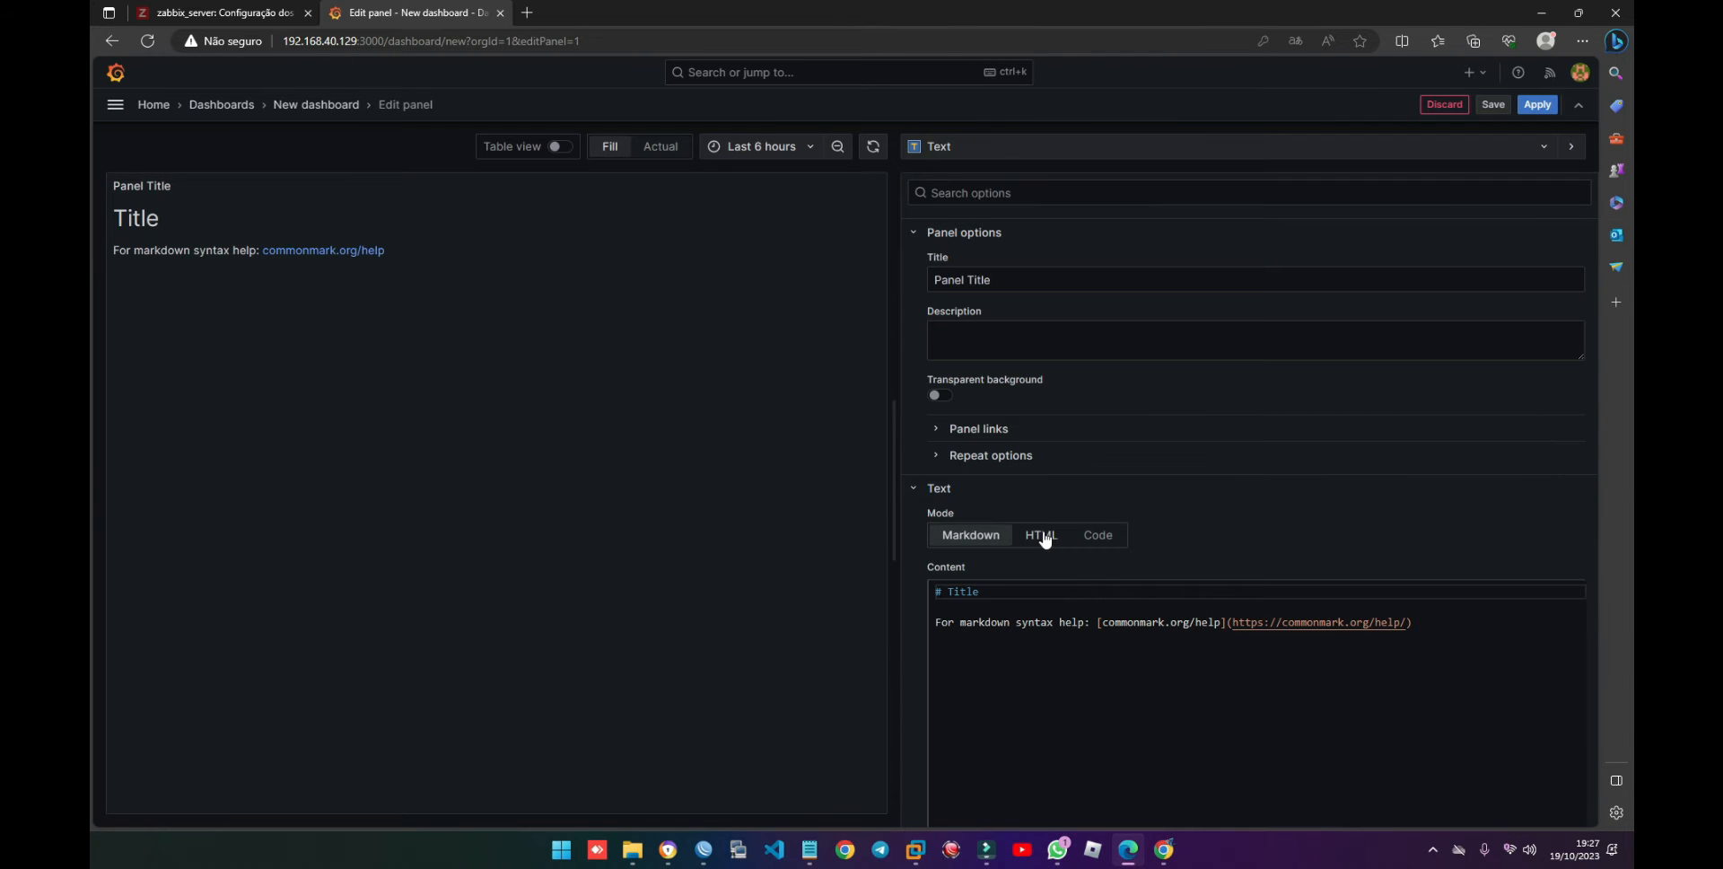
Step: Set the text panel's mode to HTML and clear the default content
left_click(1041, 535)
left_click(1467, 631)
key("ctrl+a")
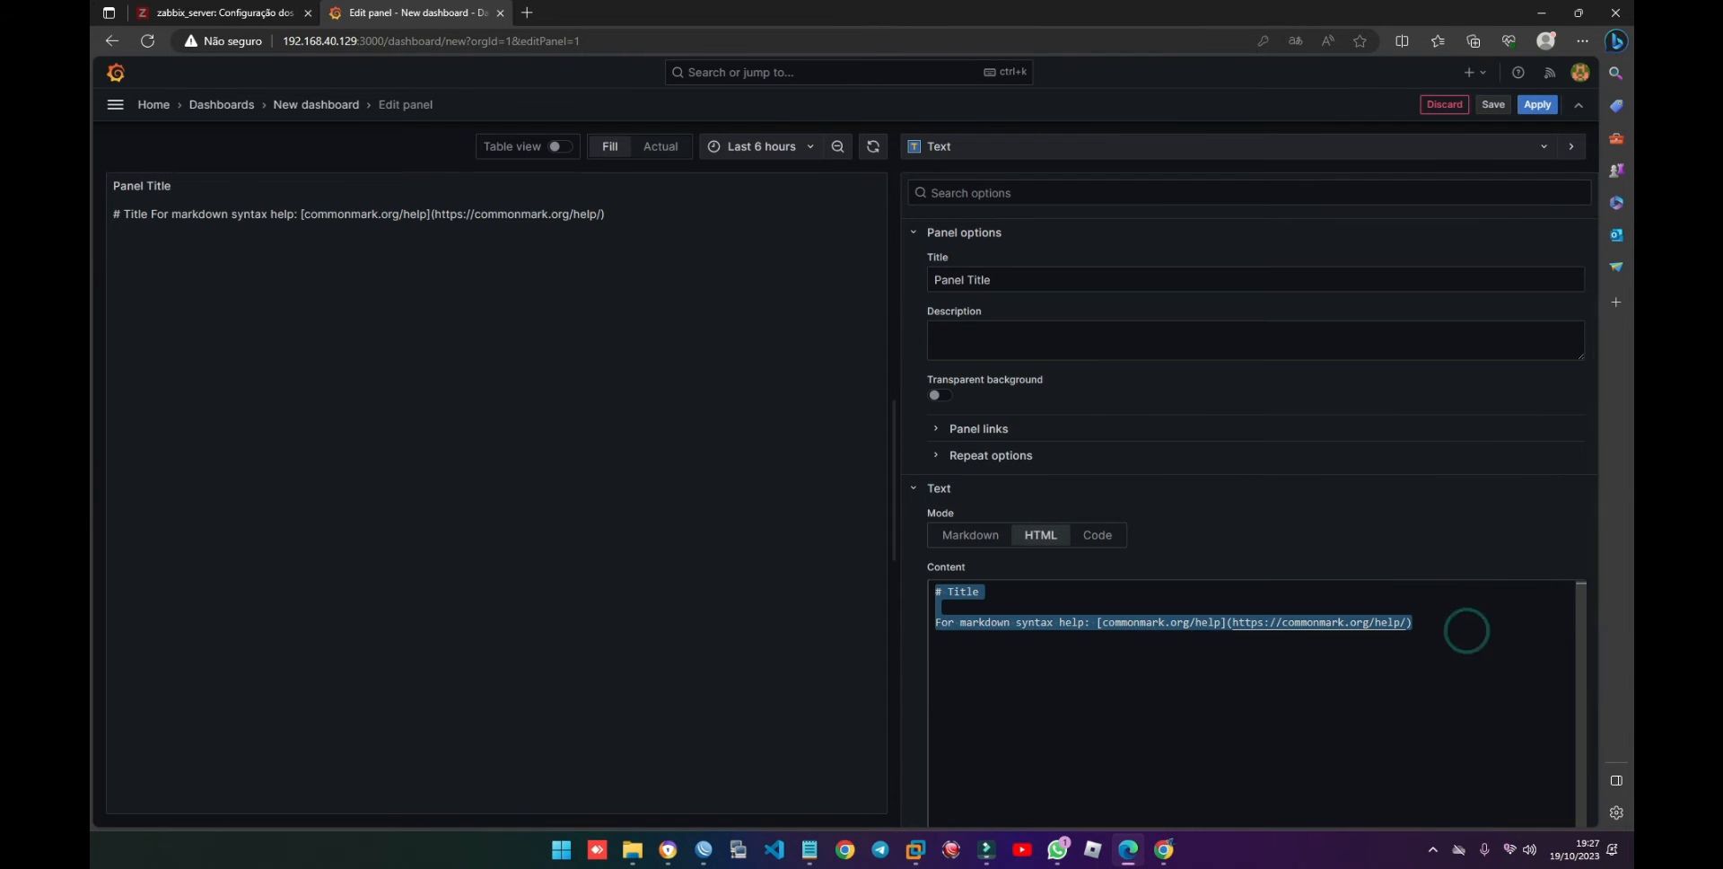
key("BackSpace")
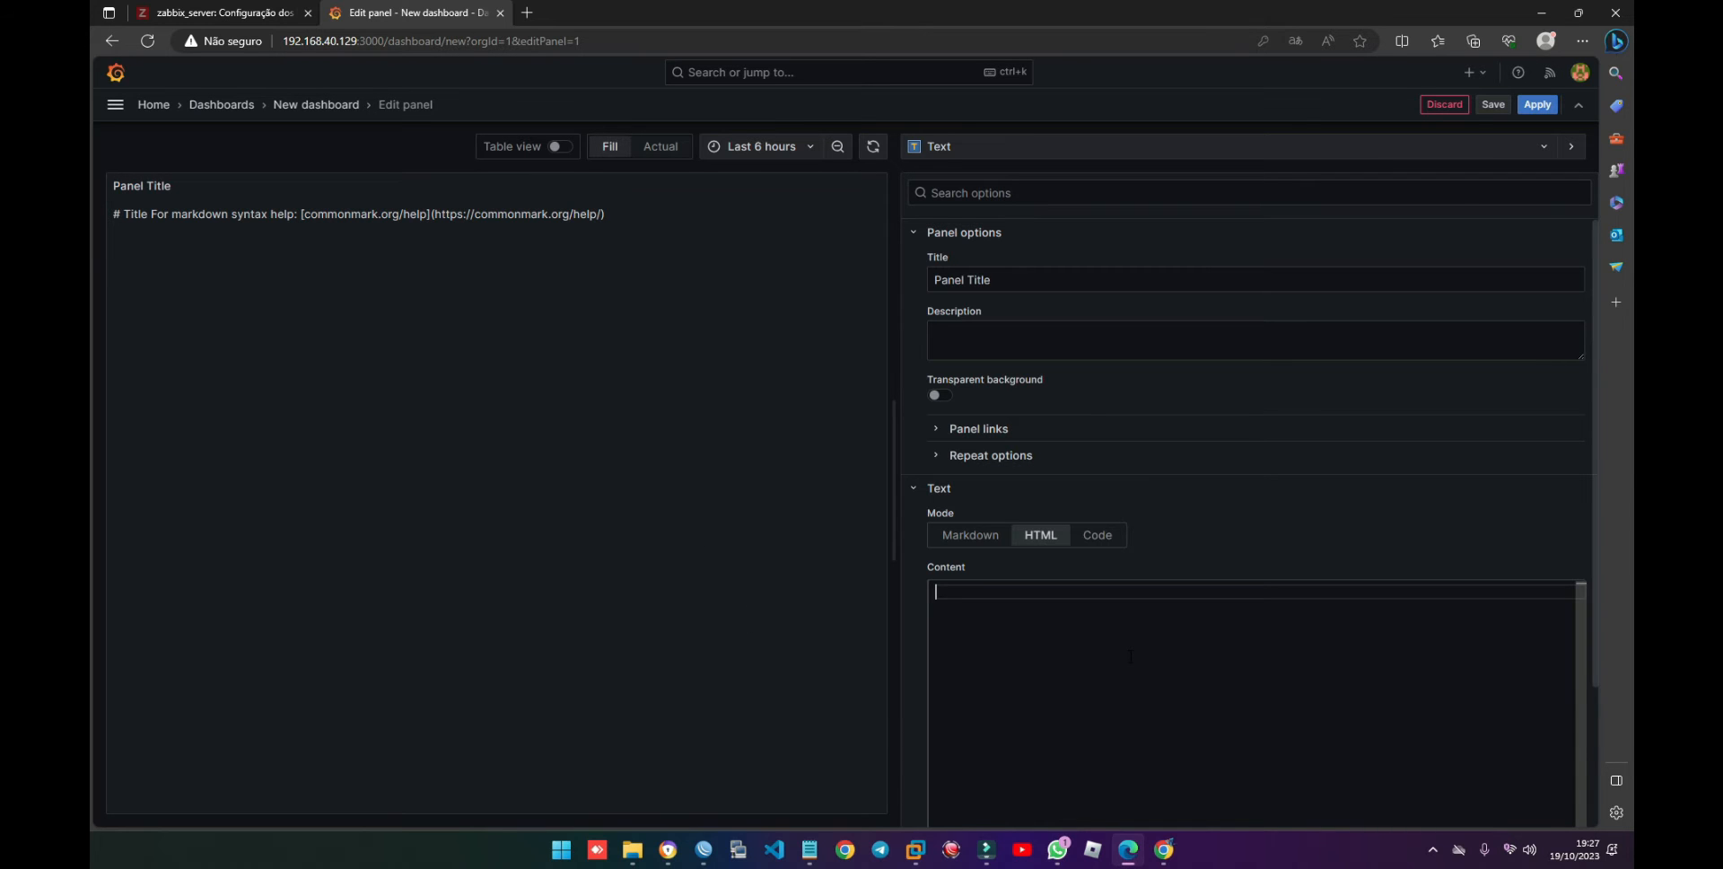
Step: Enter an opening <div> and a closing </div> tag on separate, unindented lines in the panel content
type("<div>")
key("Return")
type("</div>")
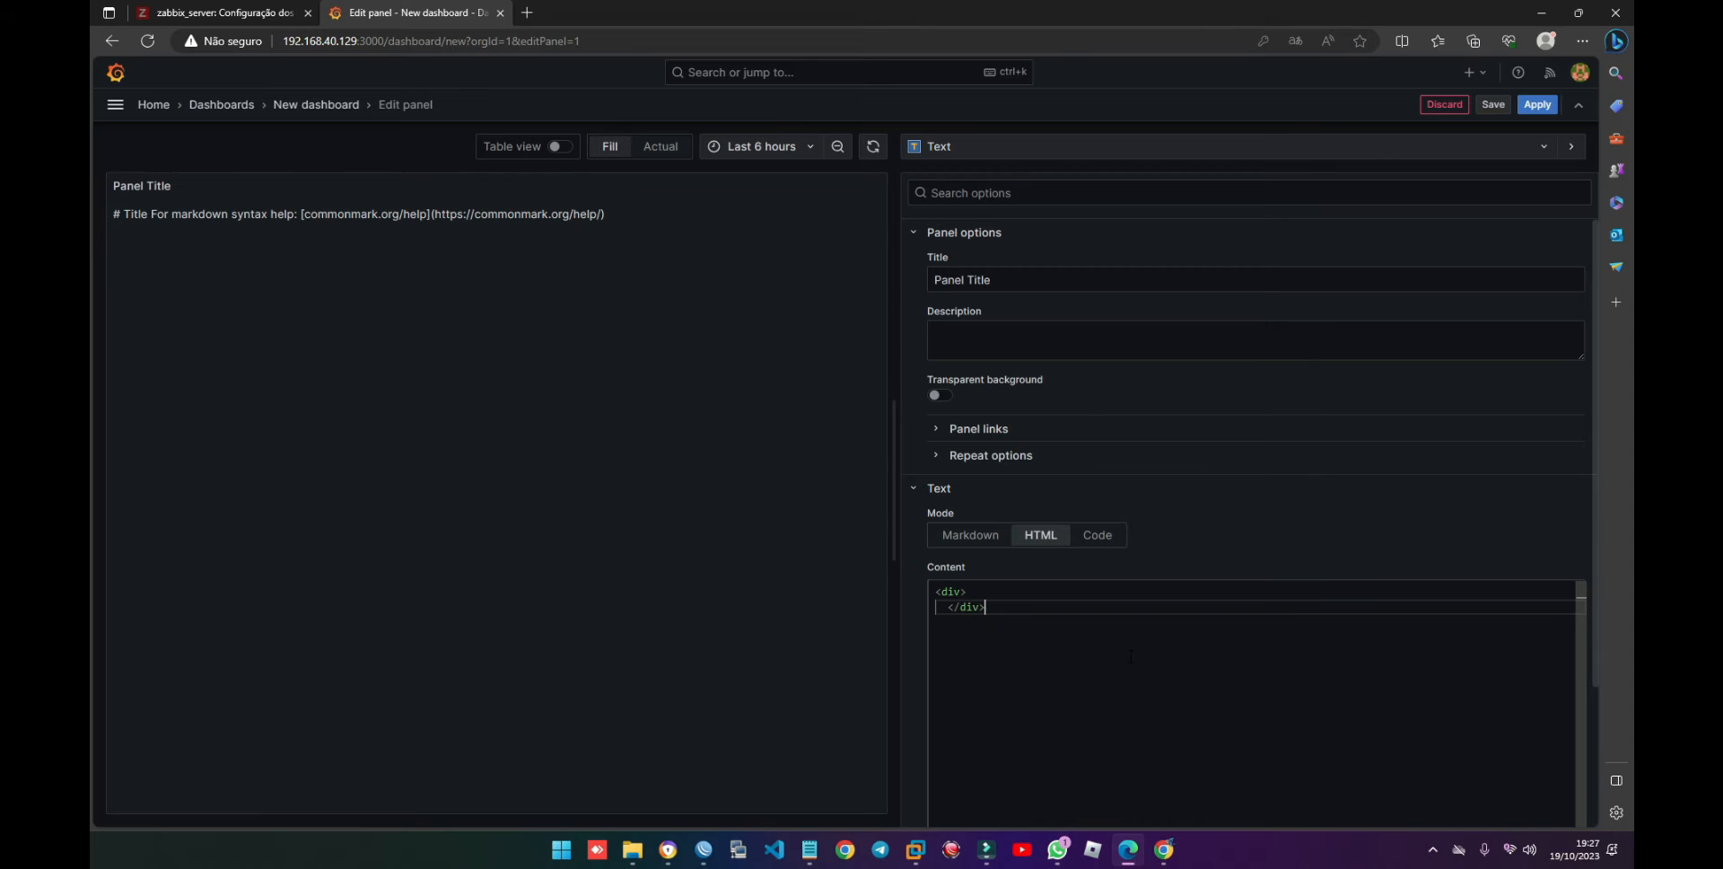
left_click(774, 611)
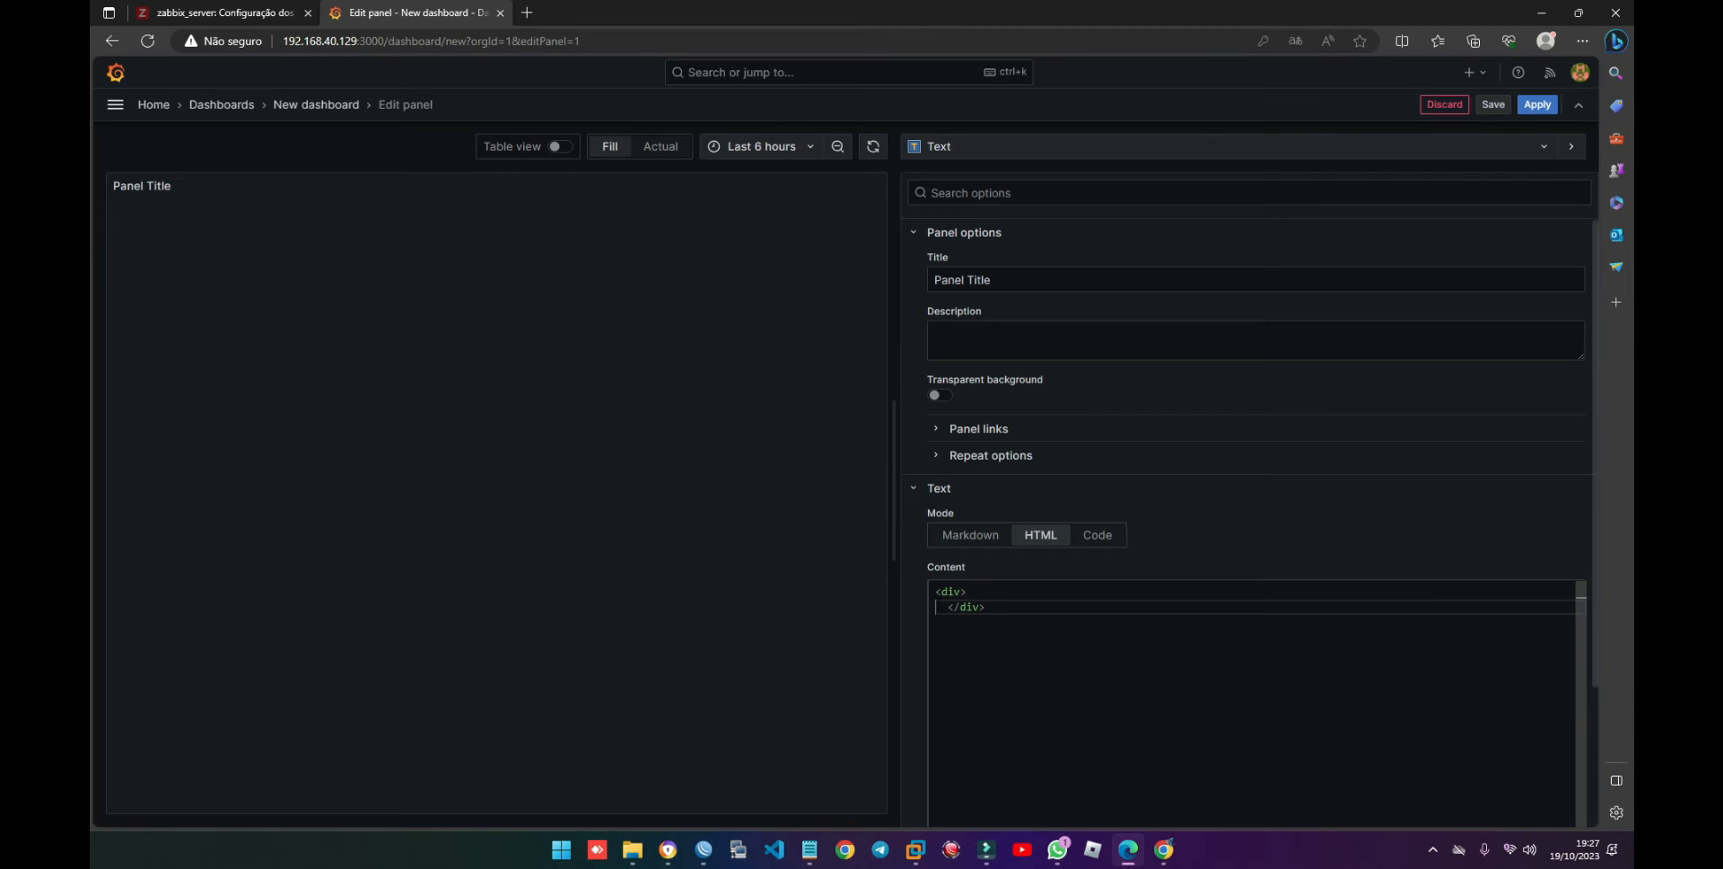
left_click(946, 604)
key("BackSpace")
left_click(850, 604)
Step: Insert an indented <h1> heading with the text "Sistema Mikrotik" inside the div
left_click(993, 592)
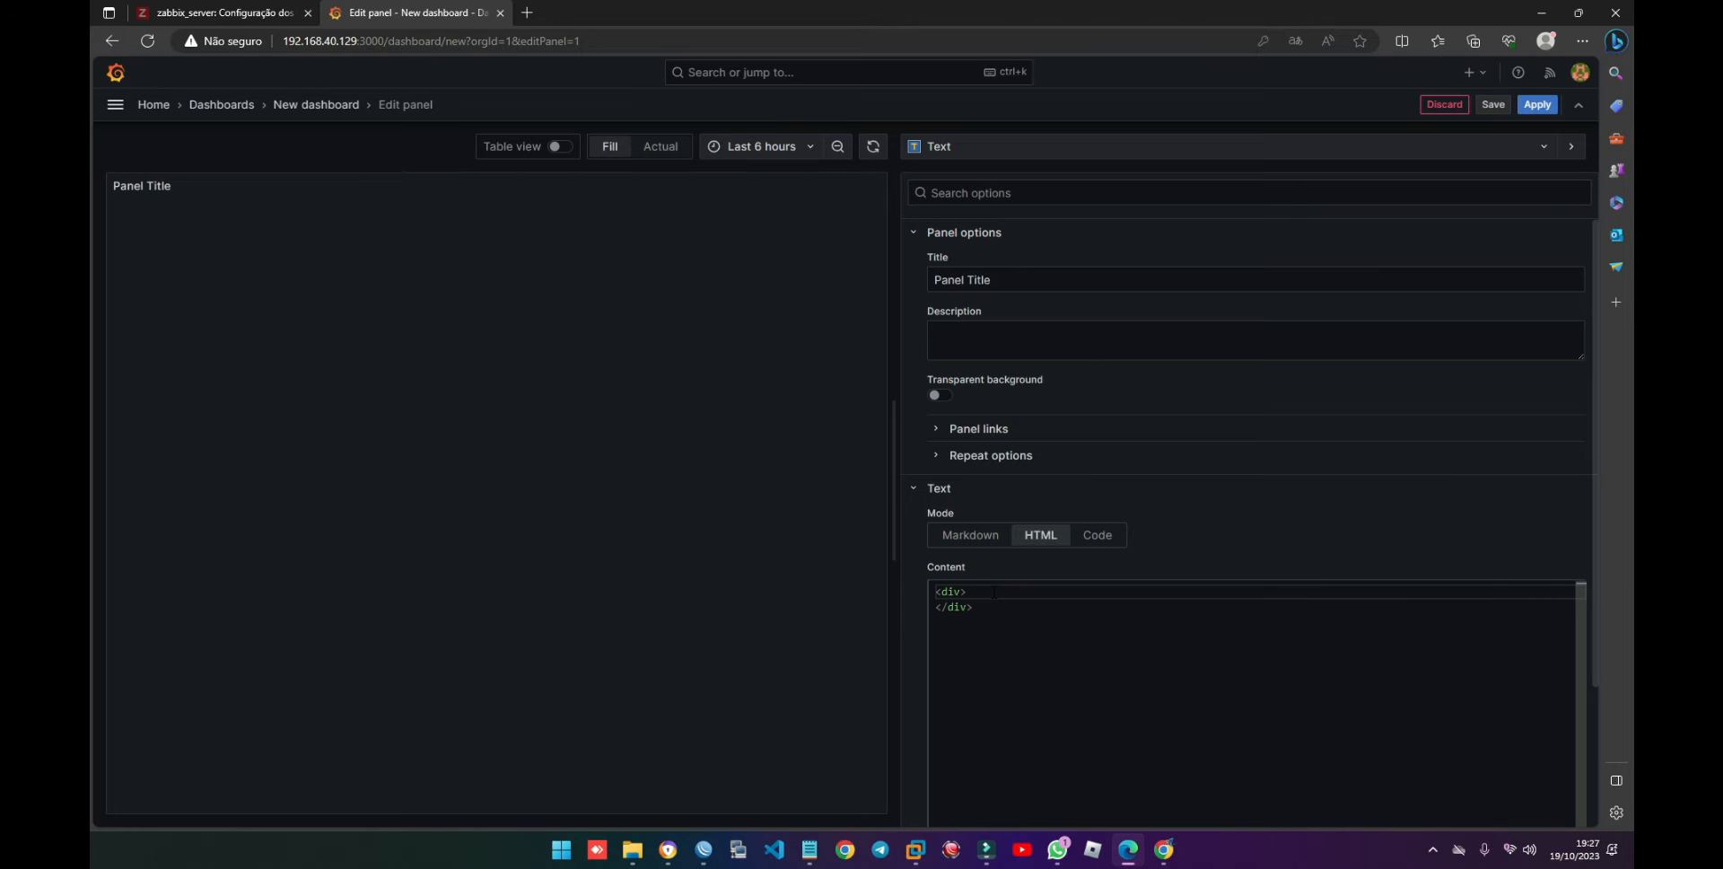
key("Return")
type("<h1>")
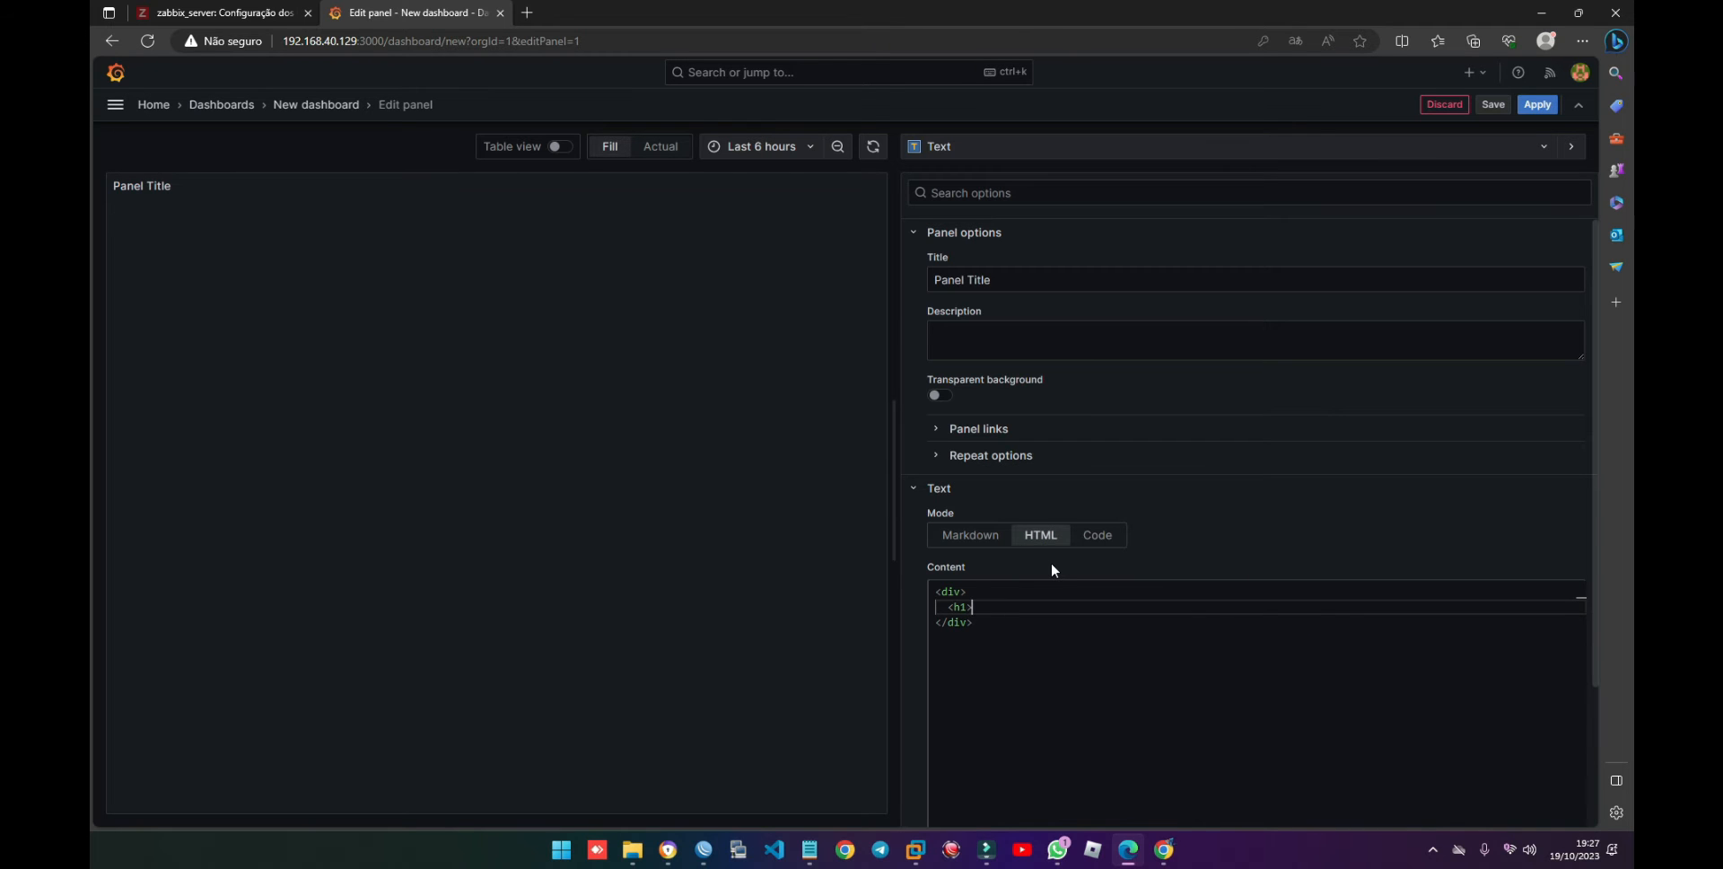
type("</h1>")
left_click(972, 606)
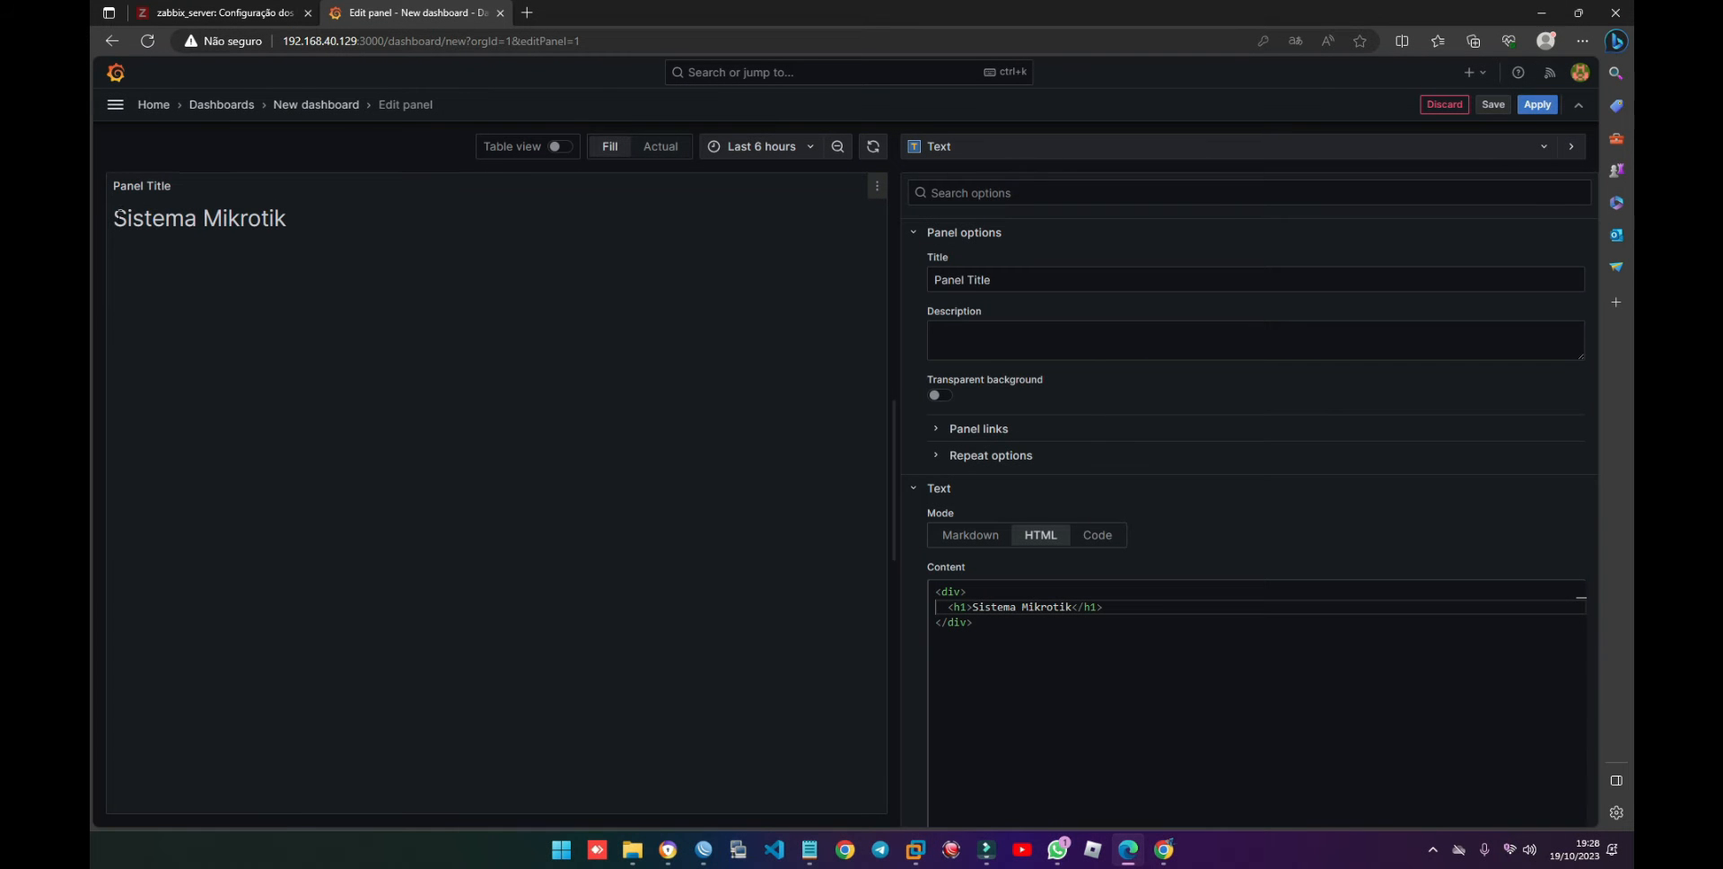
Step: Delete the panel's title so that the field is empty
left_click(114, 224)
left_click(316, 286)
triple_click(1018, 274)
key("BackSpace")
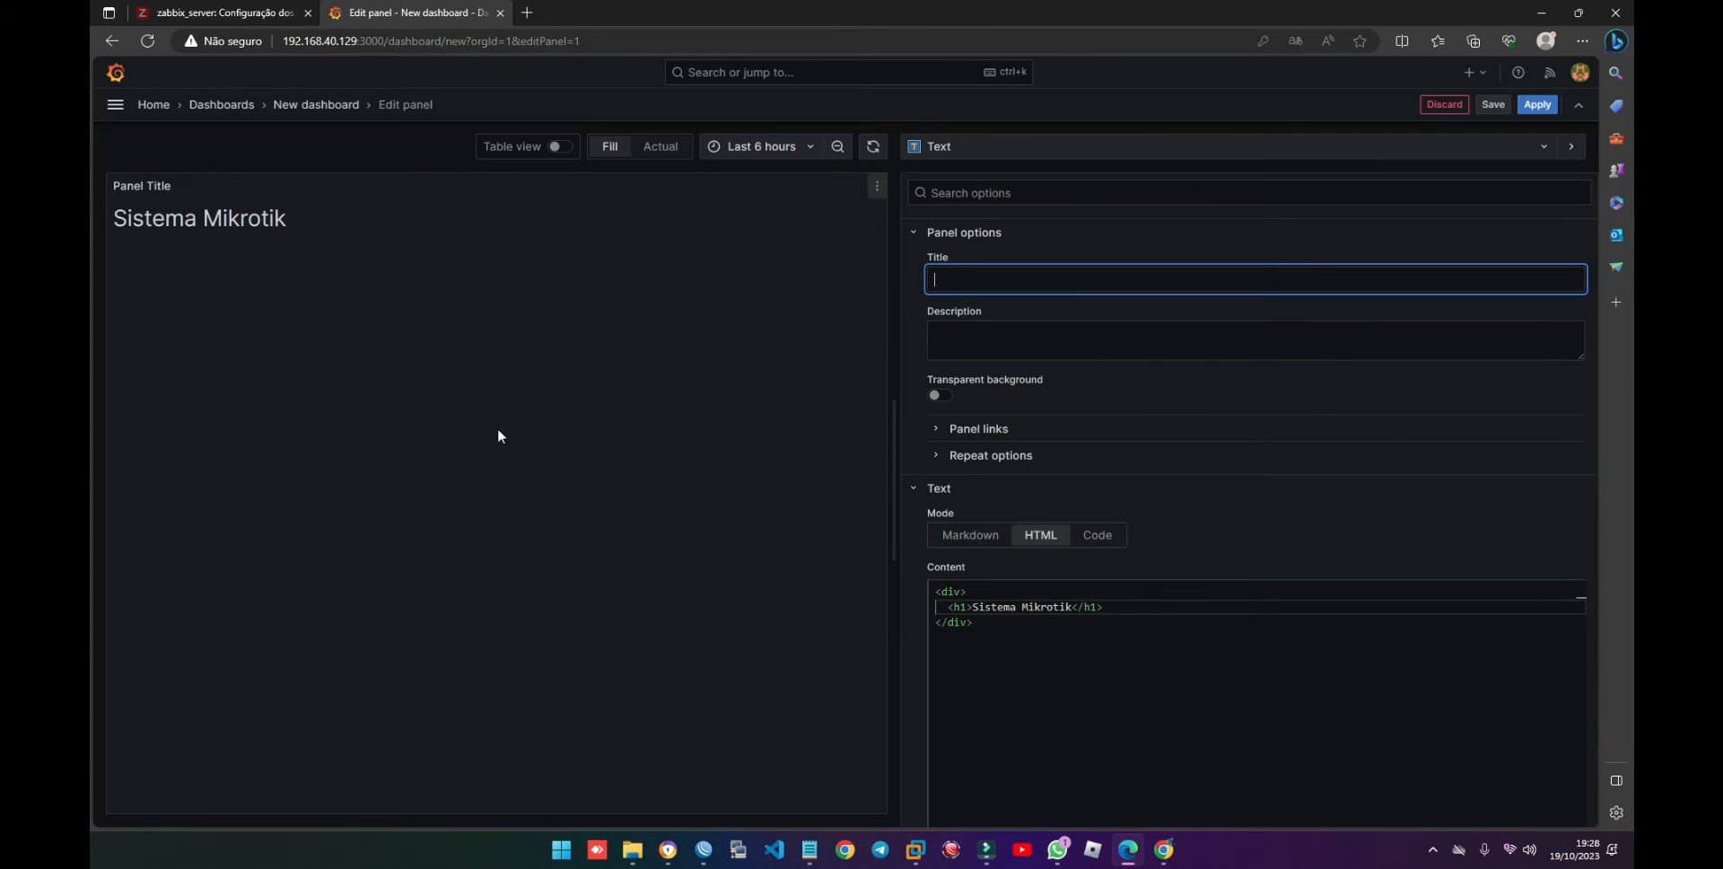
left_click(560, 463)
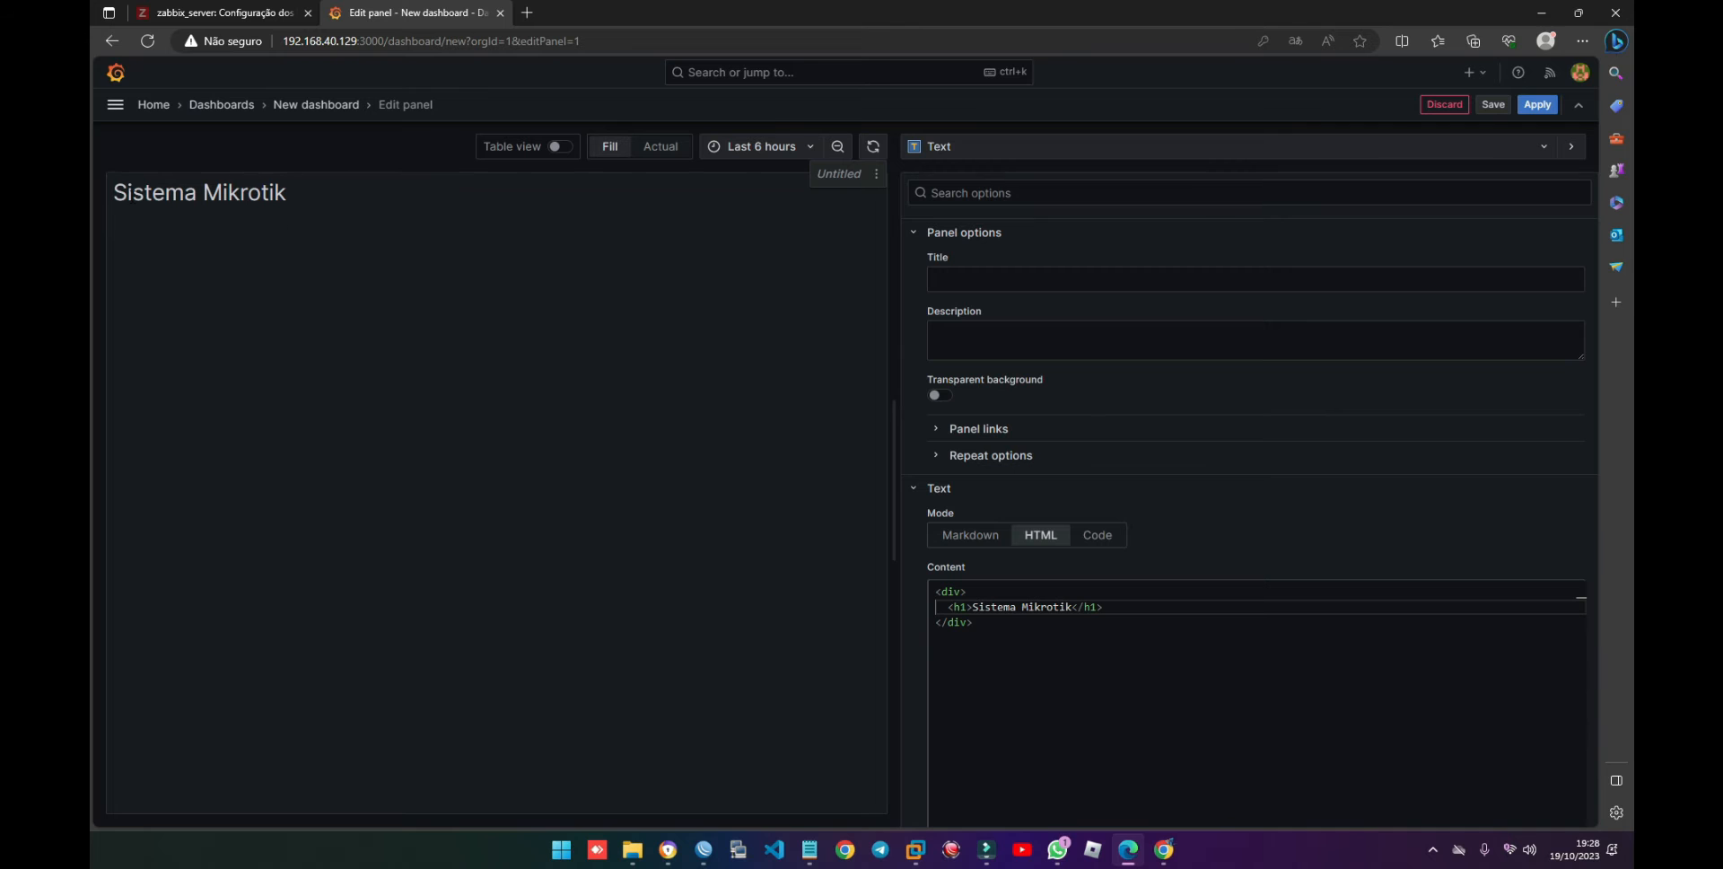
left_click_drag(116, 190, 292, 222)
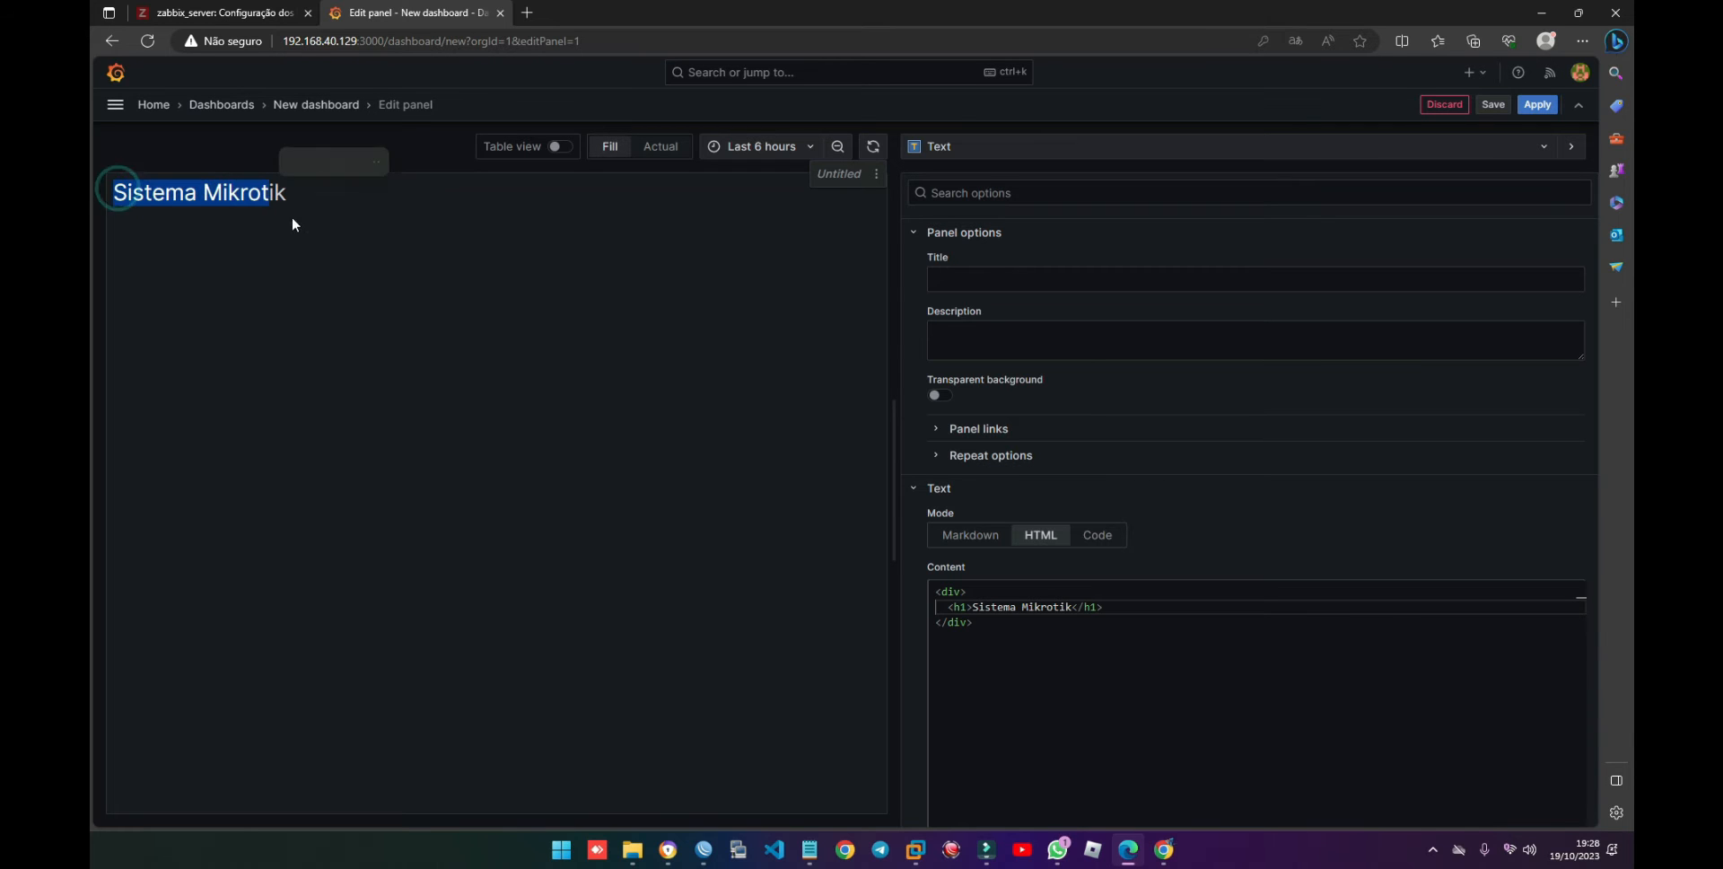
left_click(351, 348)
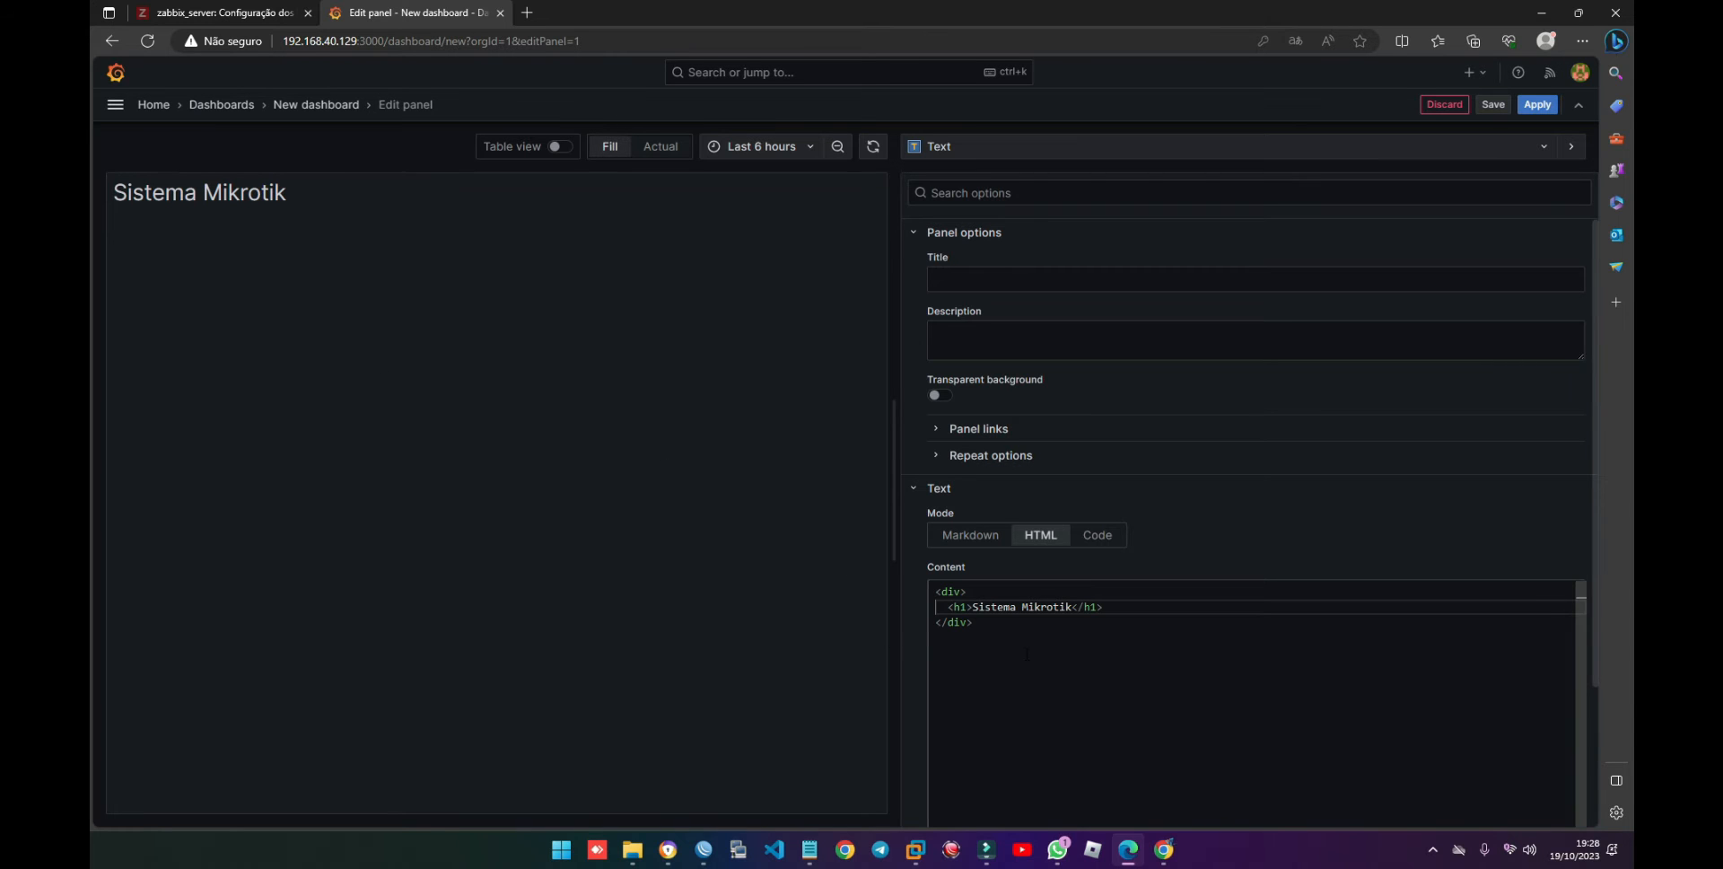
left_click(950, 591)
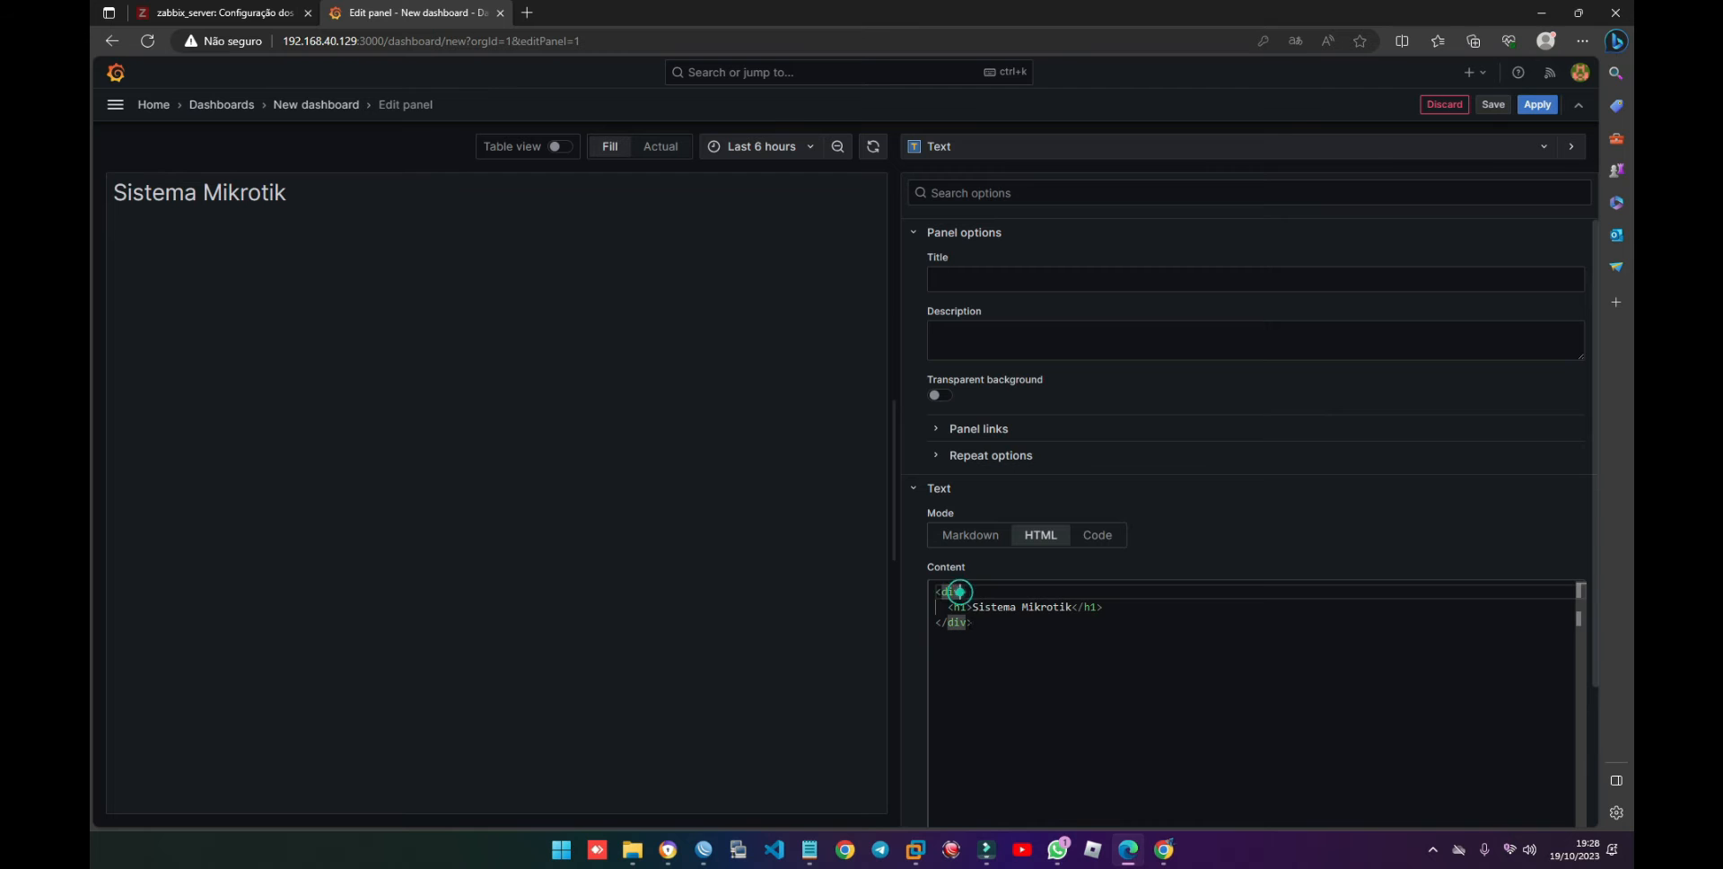
left_click(1041, 717)
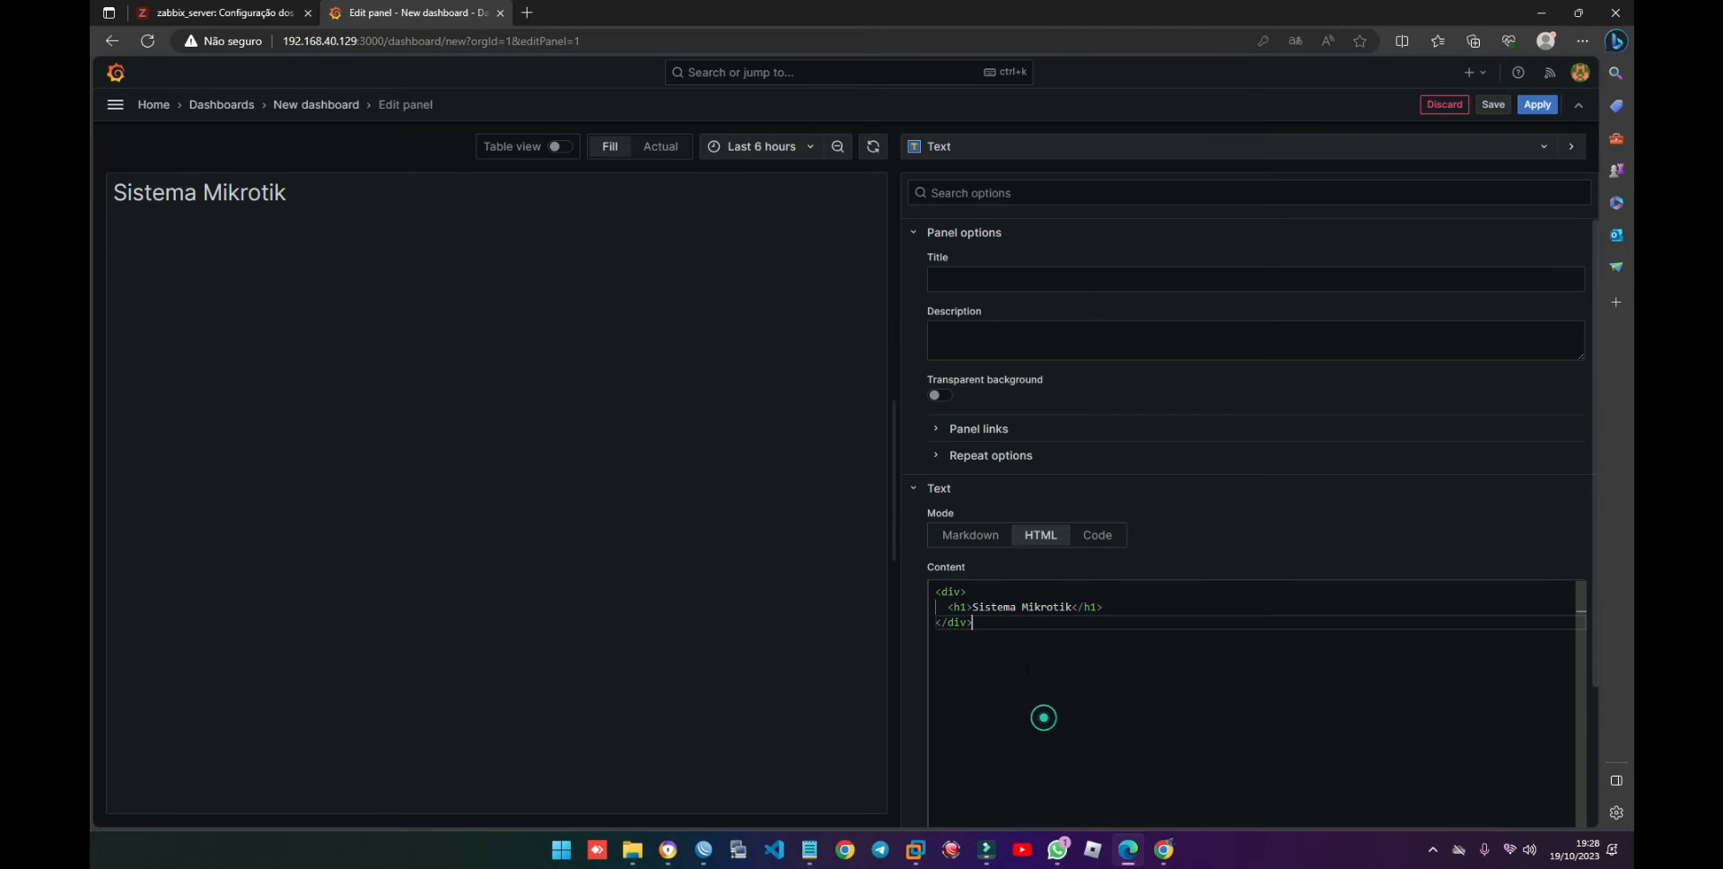
Step: Add a style attribute to the opening div tag with "font-size: 50px;"
left_click(956, 591)
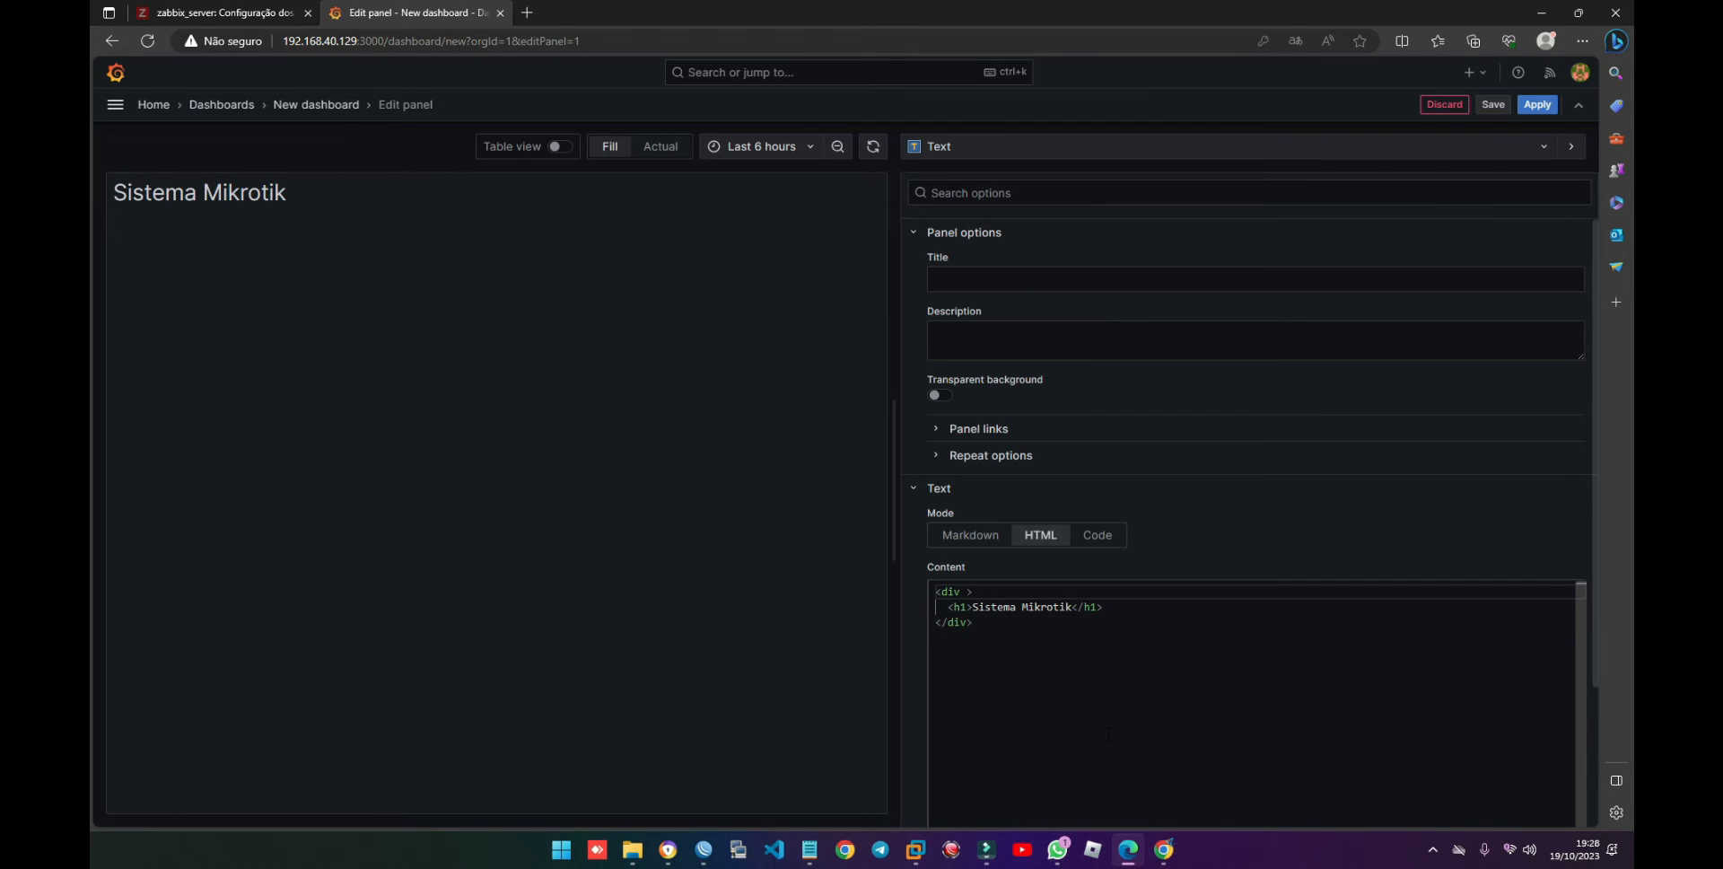
type("style=\"")
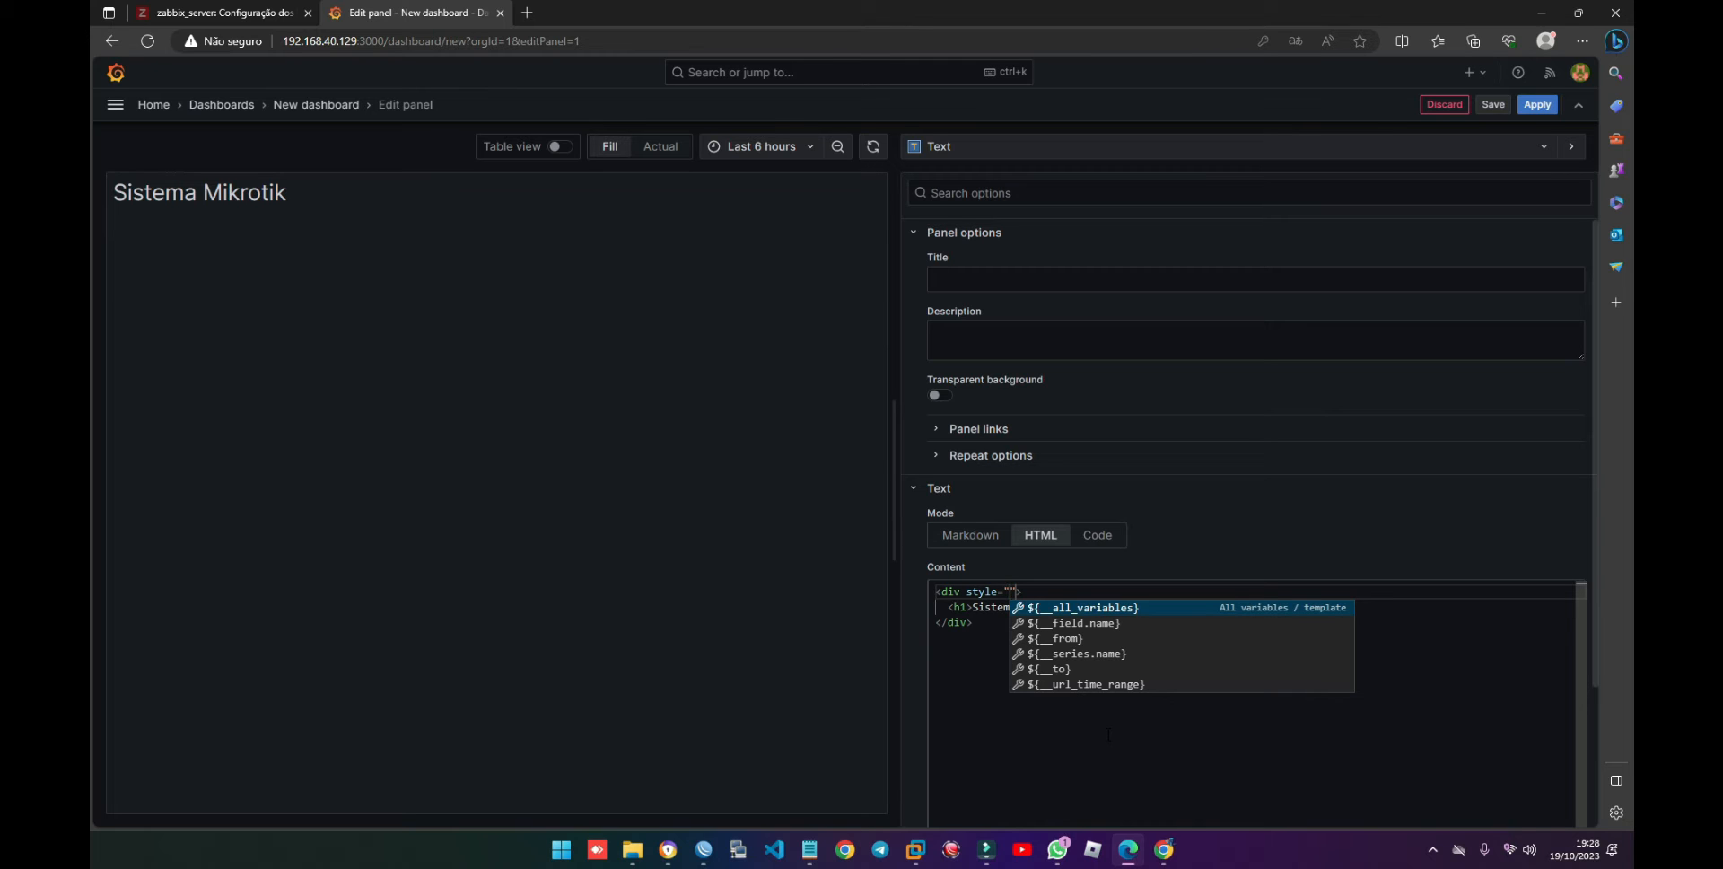
type("font-")
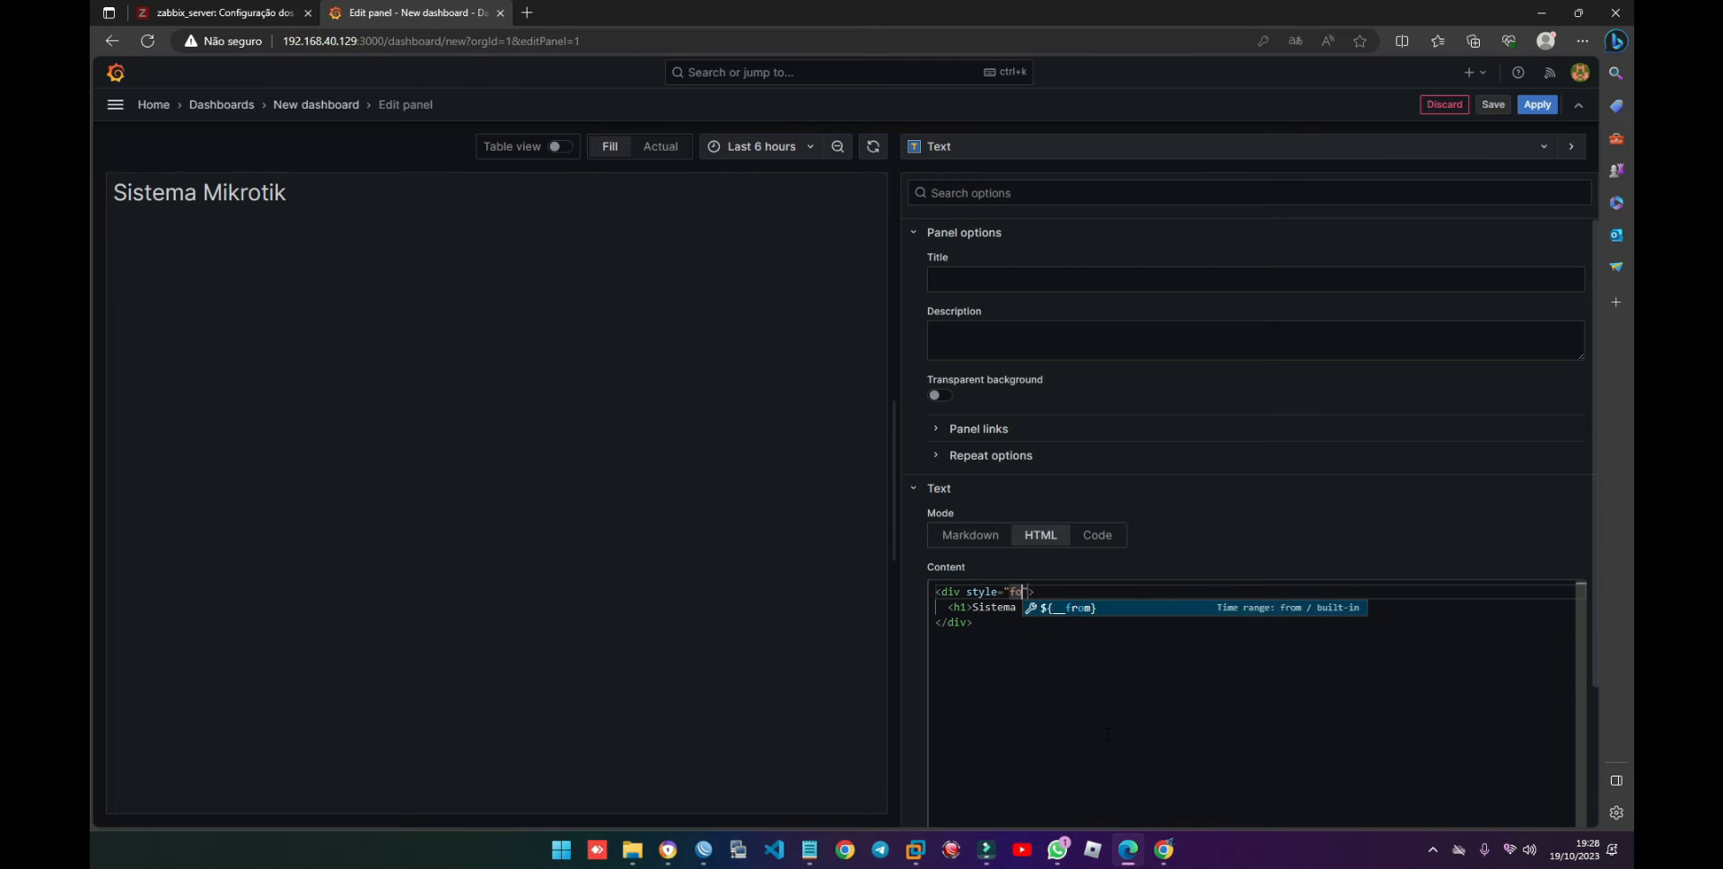
type("si")
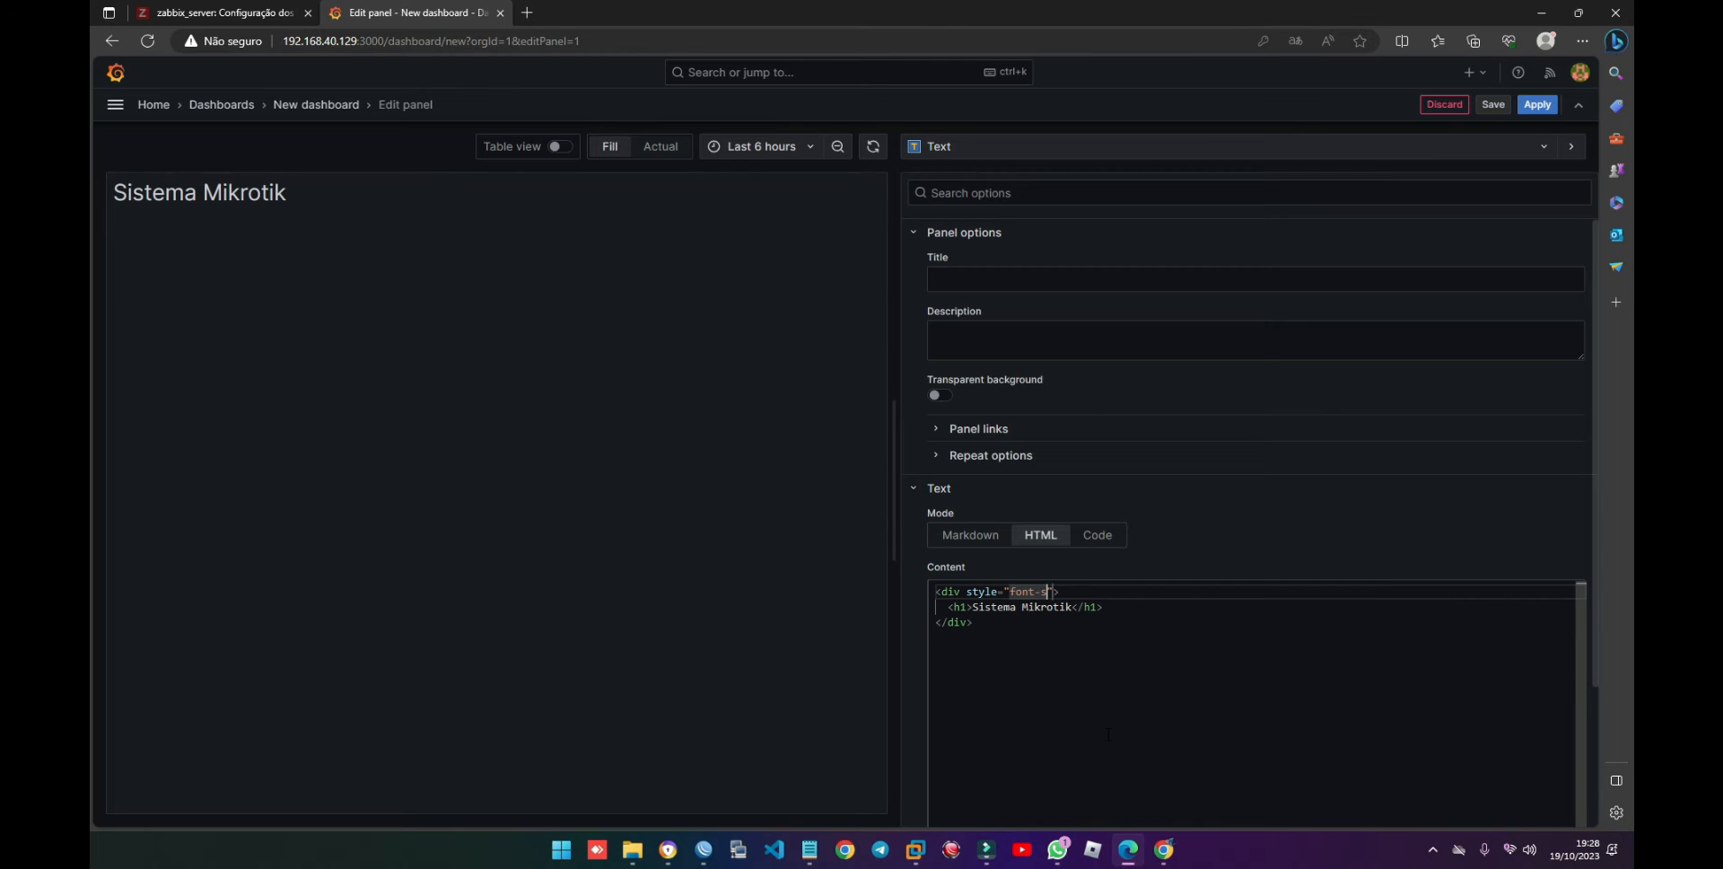
type("ze: 50px;")
Step: Add "text-align: center" to the div's style on a new line aligned under the font-size declaration
left_click(1110, 591)
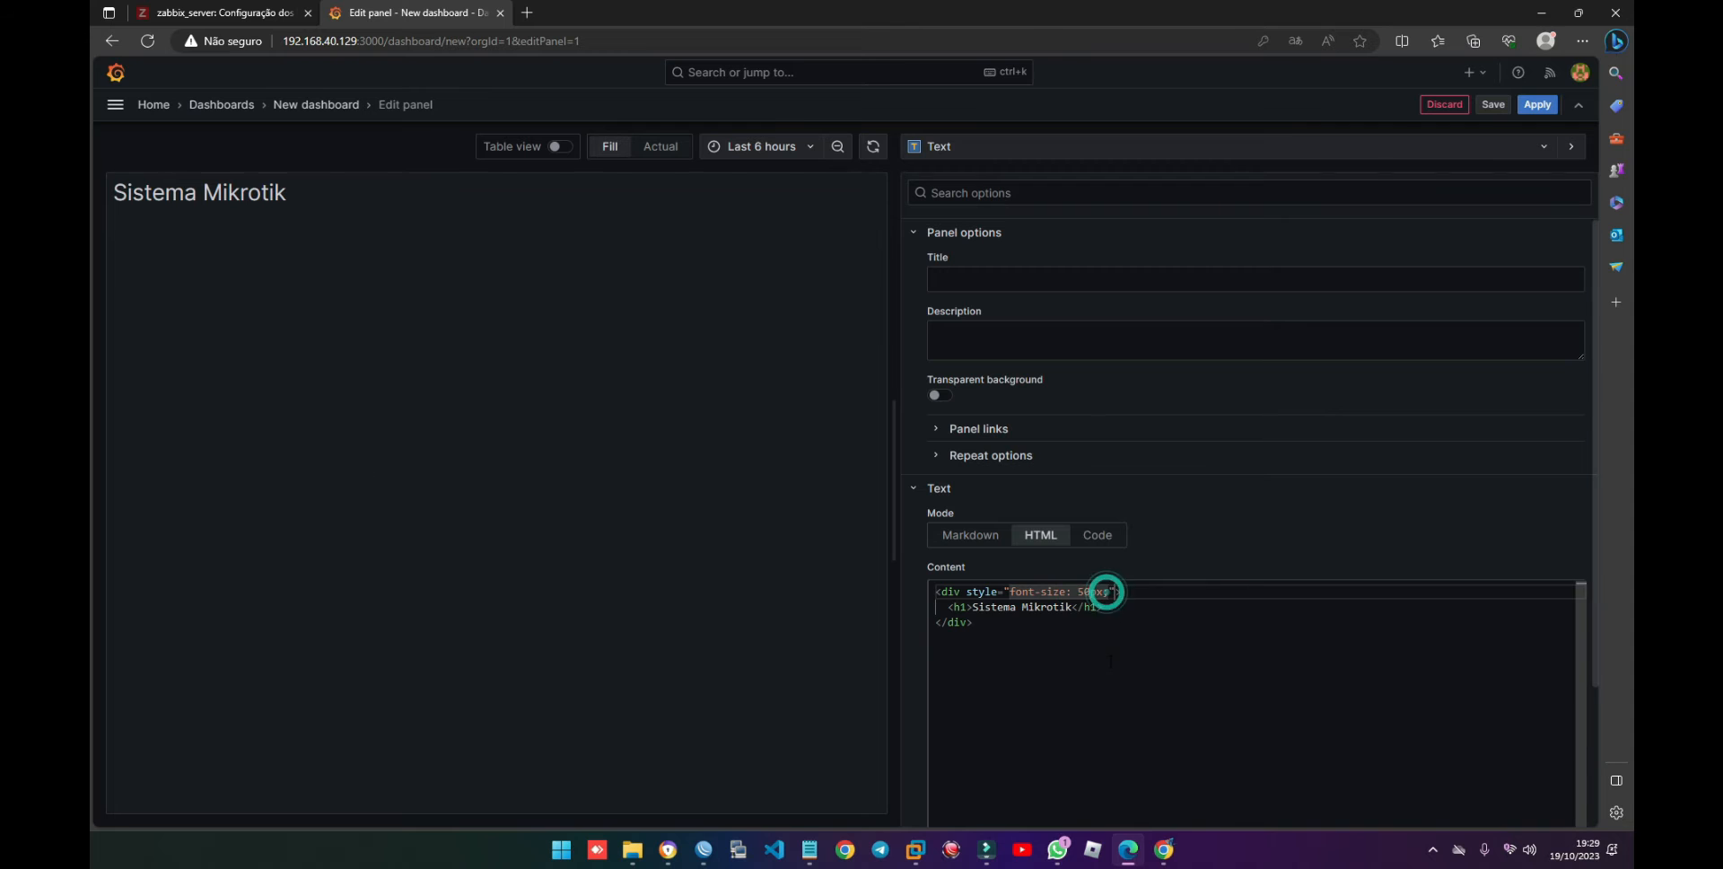
key("Return")
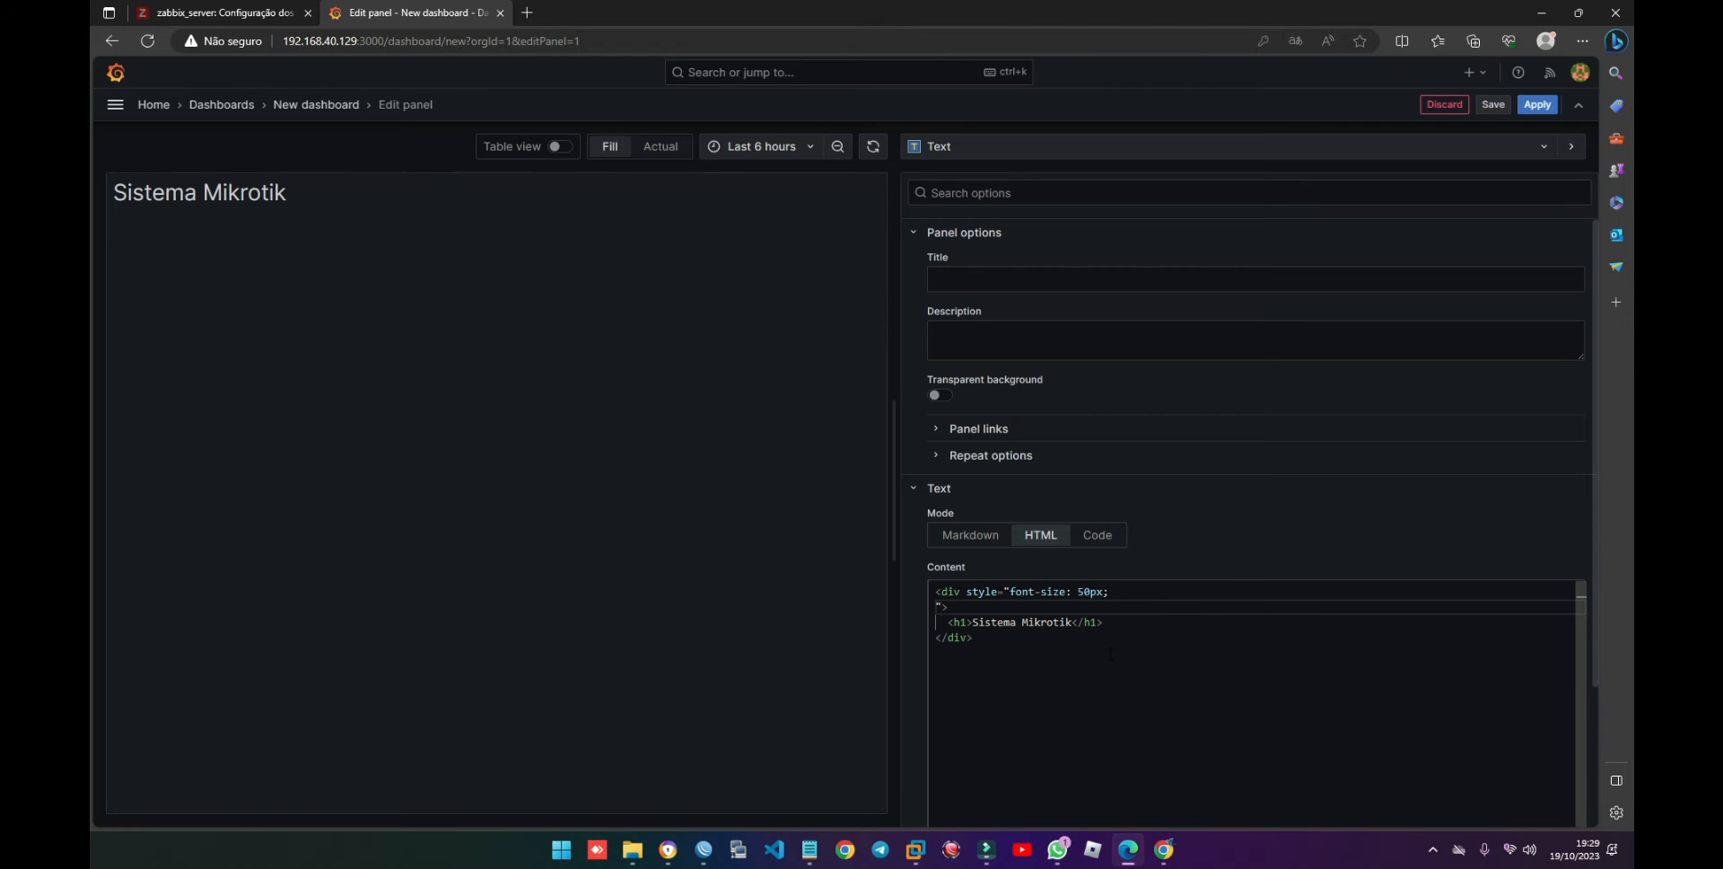
key("Tab")
key("Tab")
key("Tab")
key("Tab")
key("Tab")
key("Tab")
type("text-align")
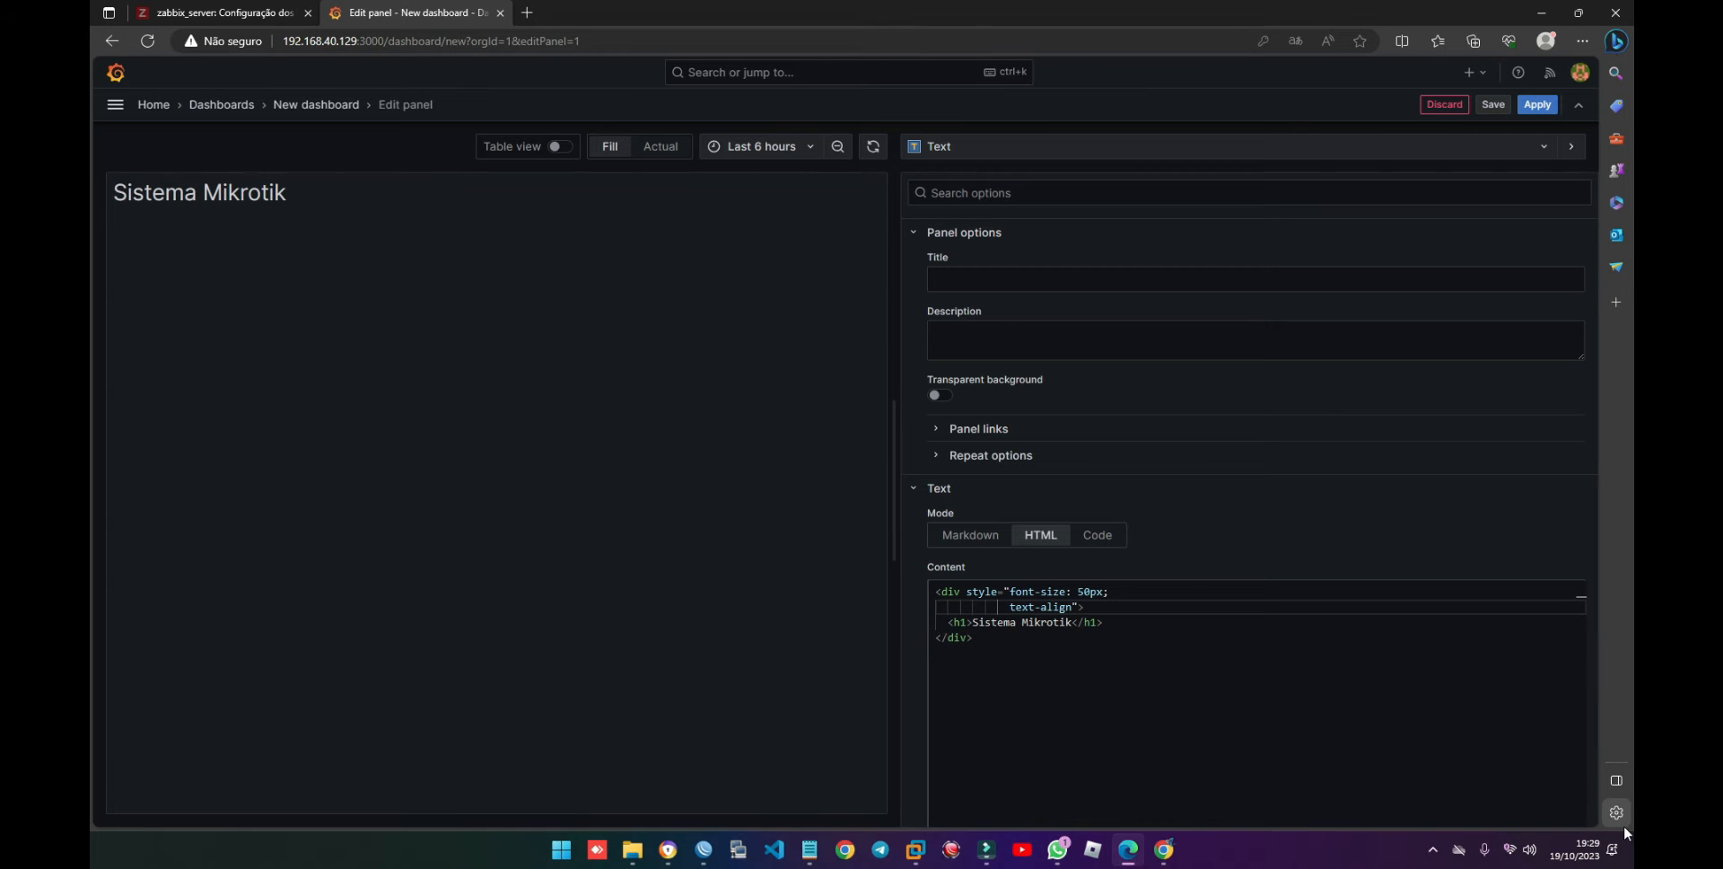
type(": center")
left_click_drag(571, 626, 571, 632)
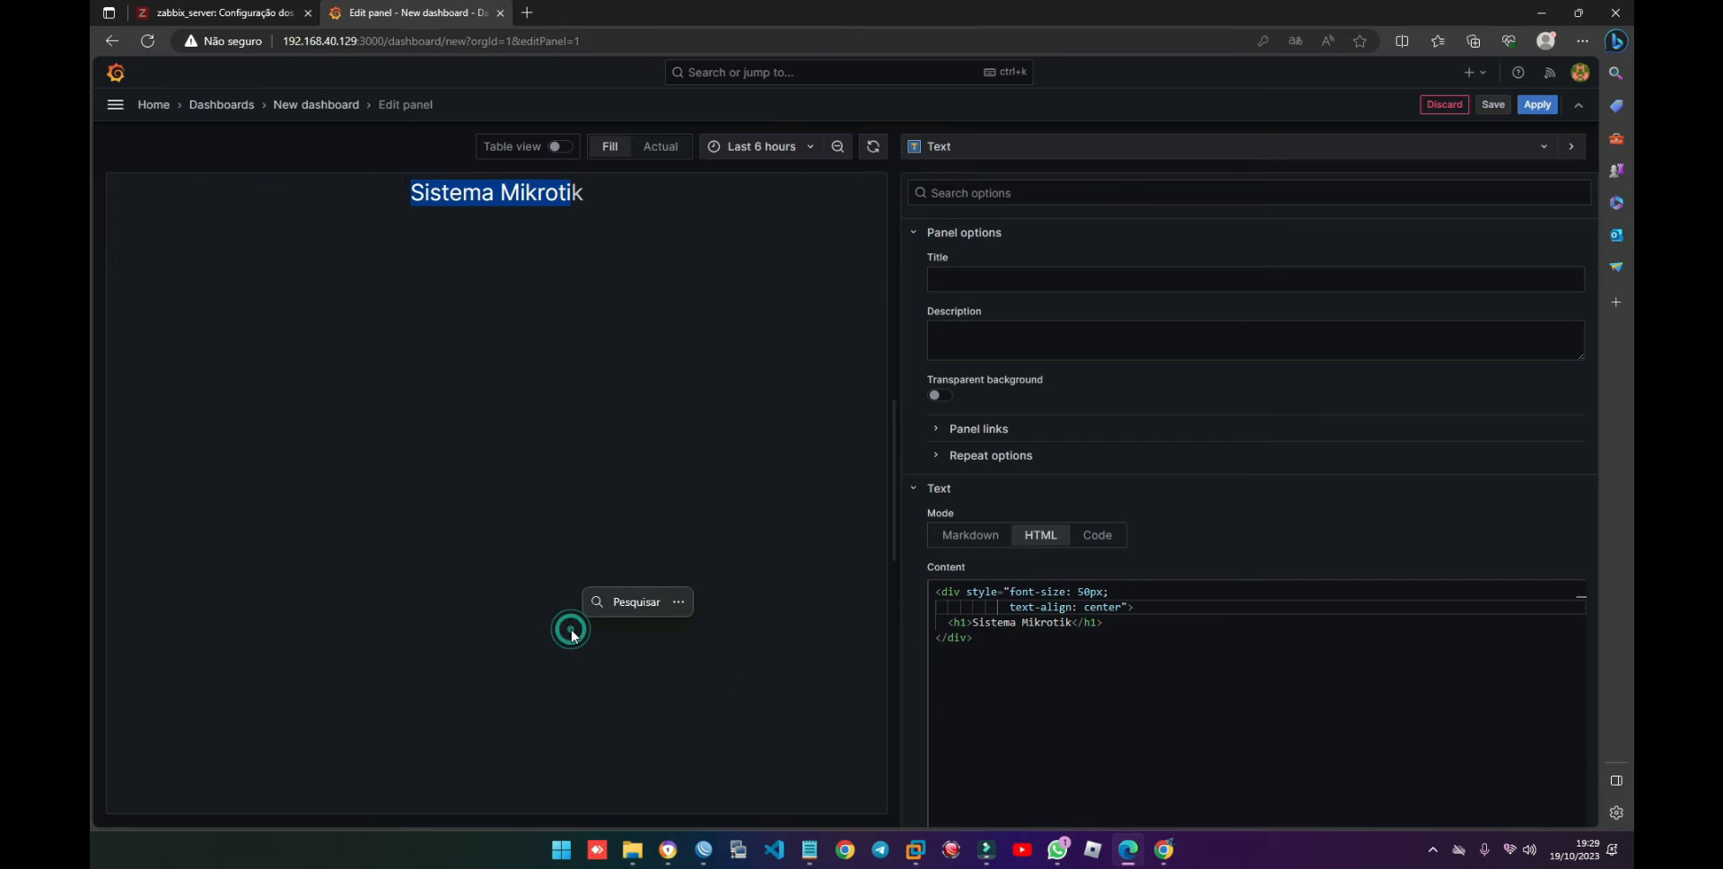
left_click(594, 687)
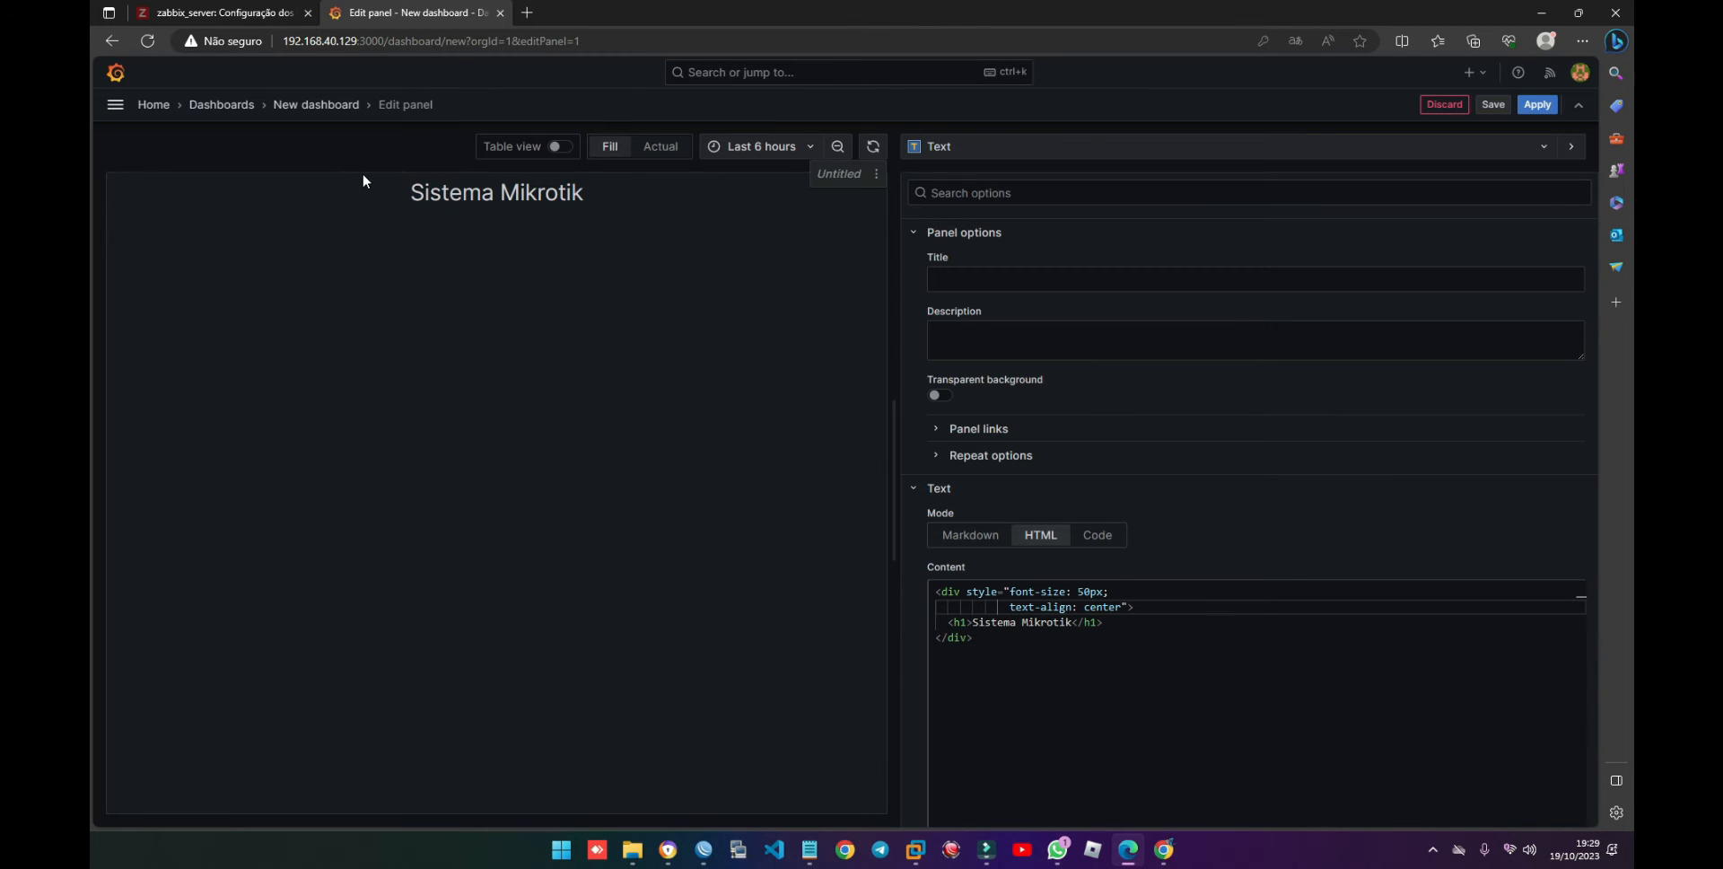
Step: End the text-align declaration with a semicolon and add "font-family: Arial;" on a new line of the style
left_click(1126, 607)
type(";")
key("Return")
type("font")
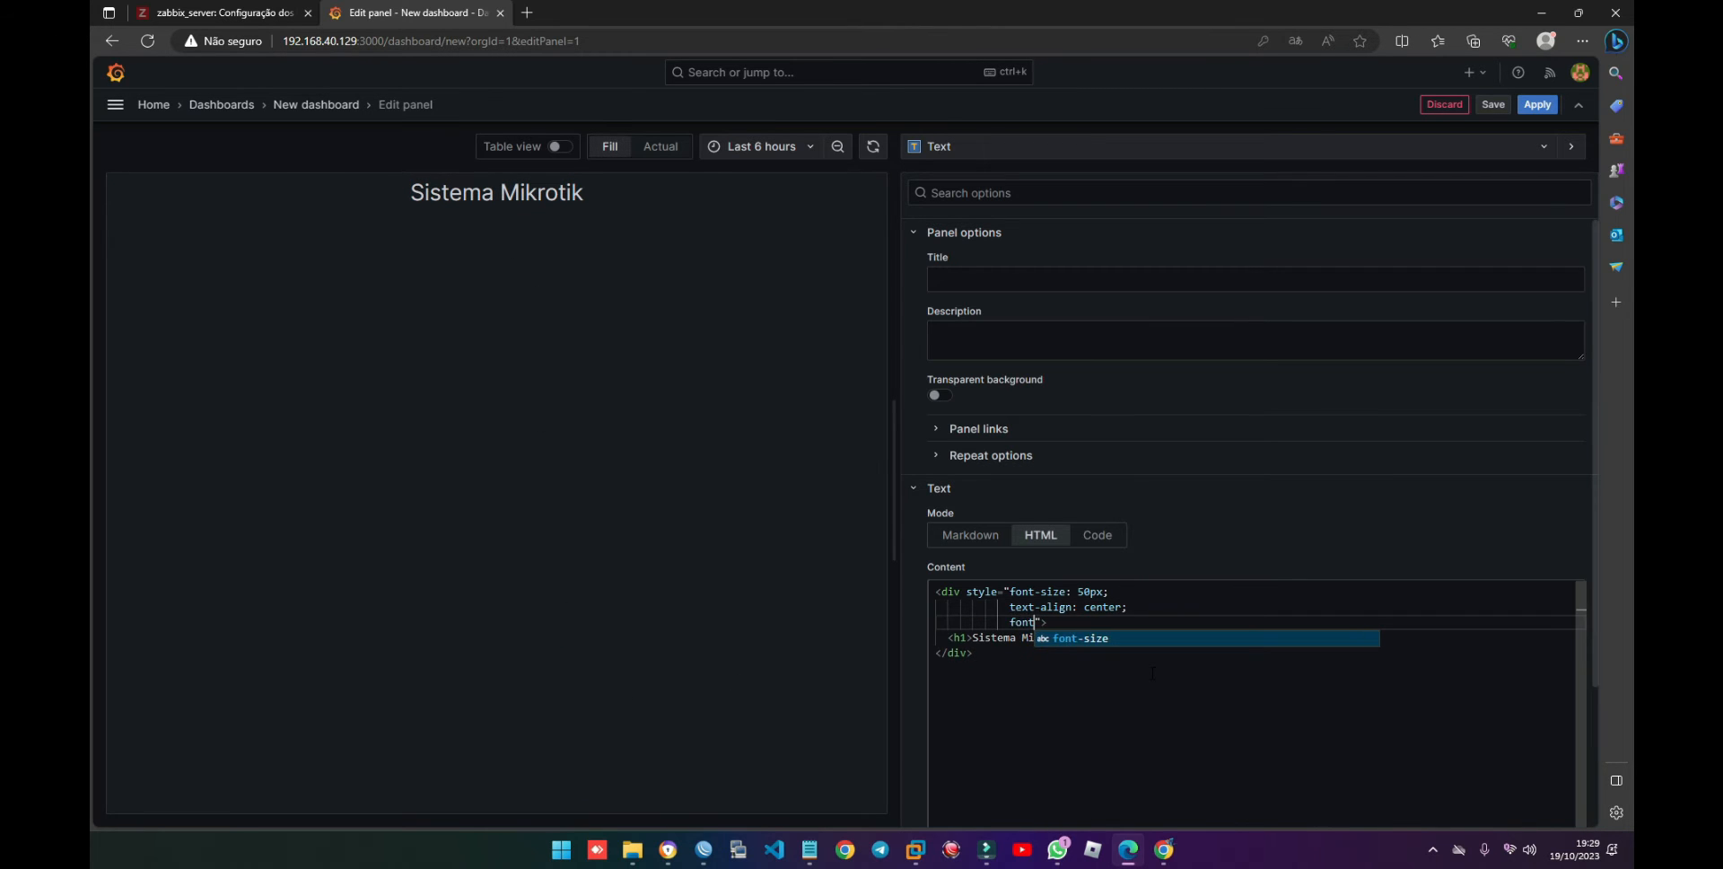
type("-")
type("family: Arial;")
Step: Add "border-radius: 50px 50px;" on a new line of the div's style
key("Return")
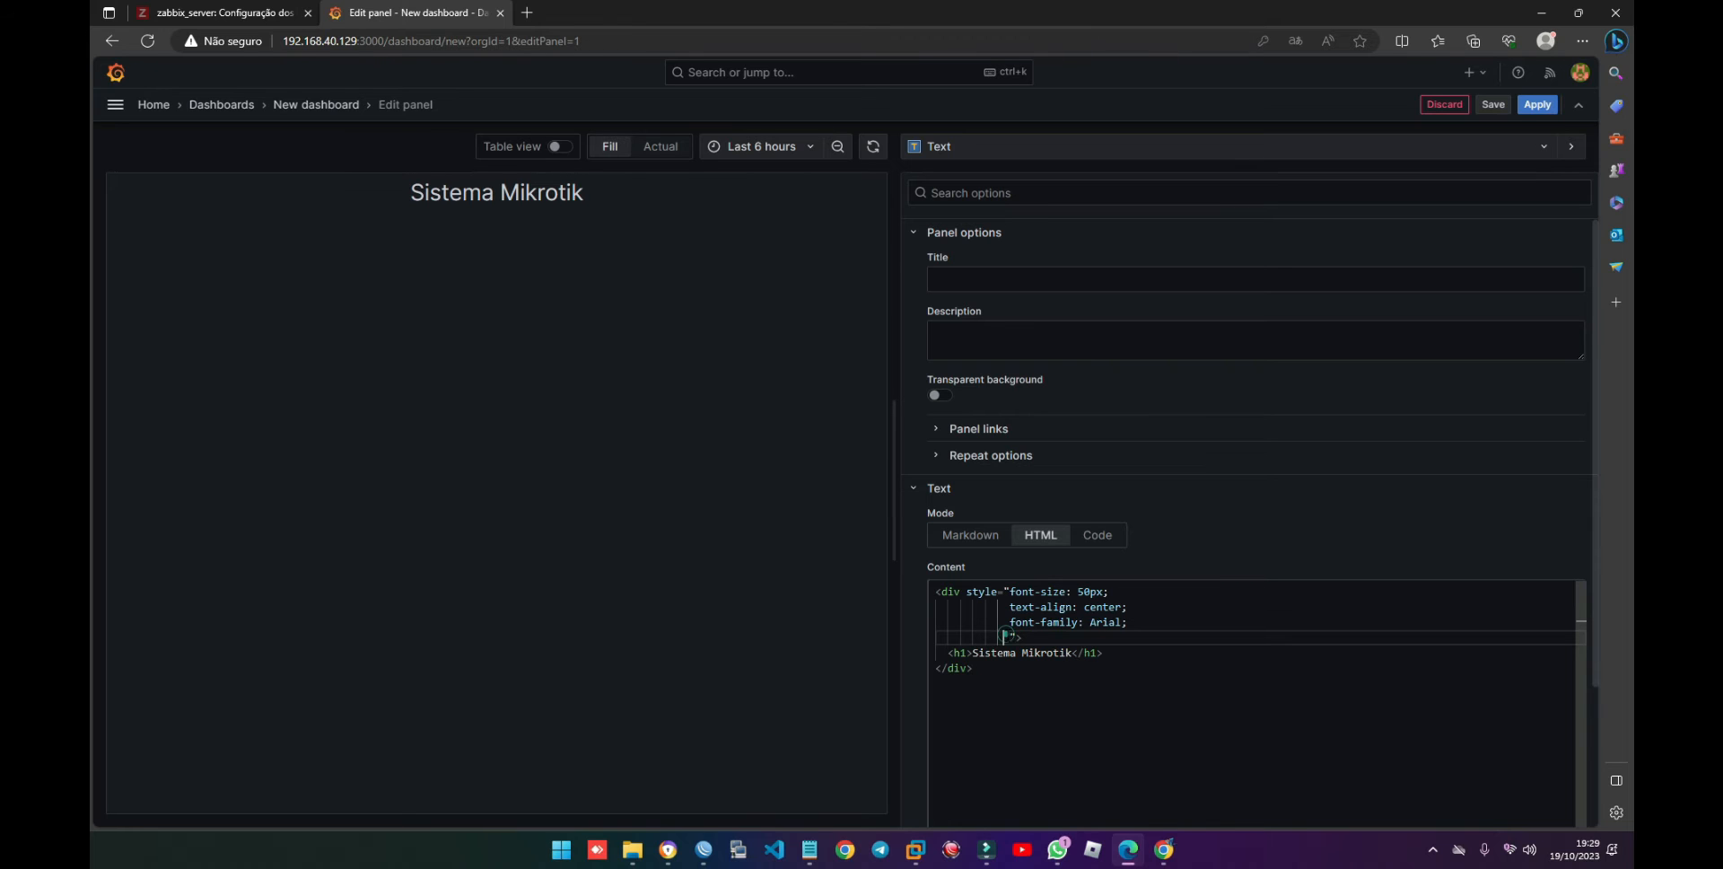
type("border-radius: 50px 50px;")
double_click(730, 623)
double_click(757, 714)
left_click(682, 234)
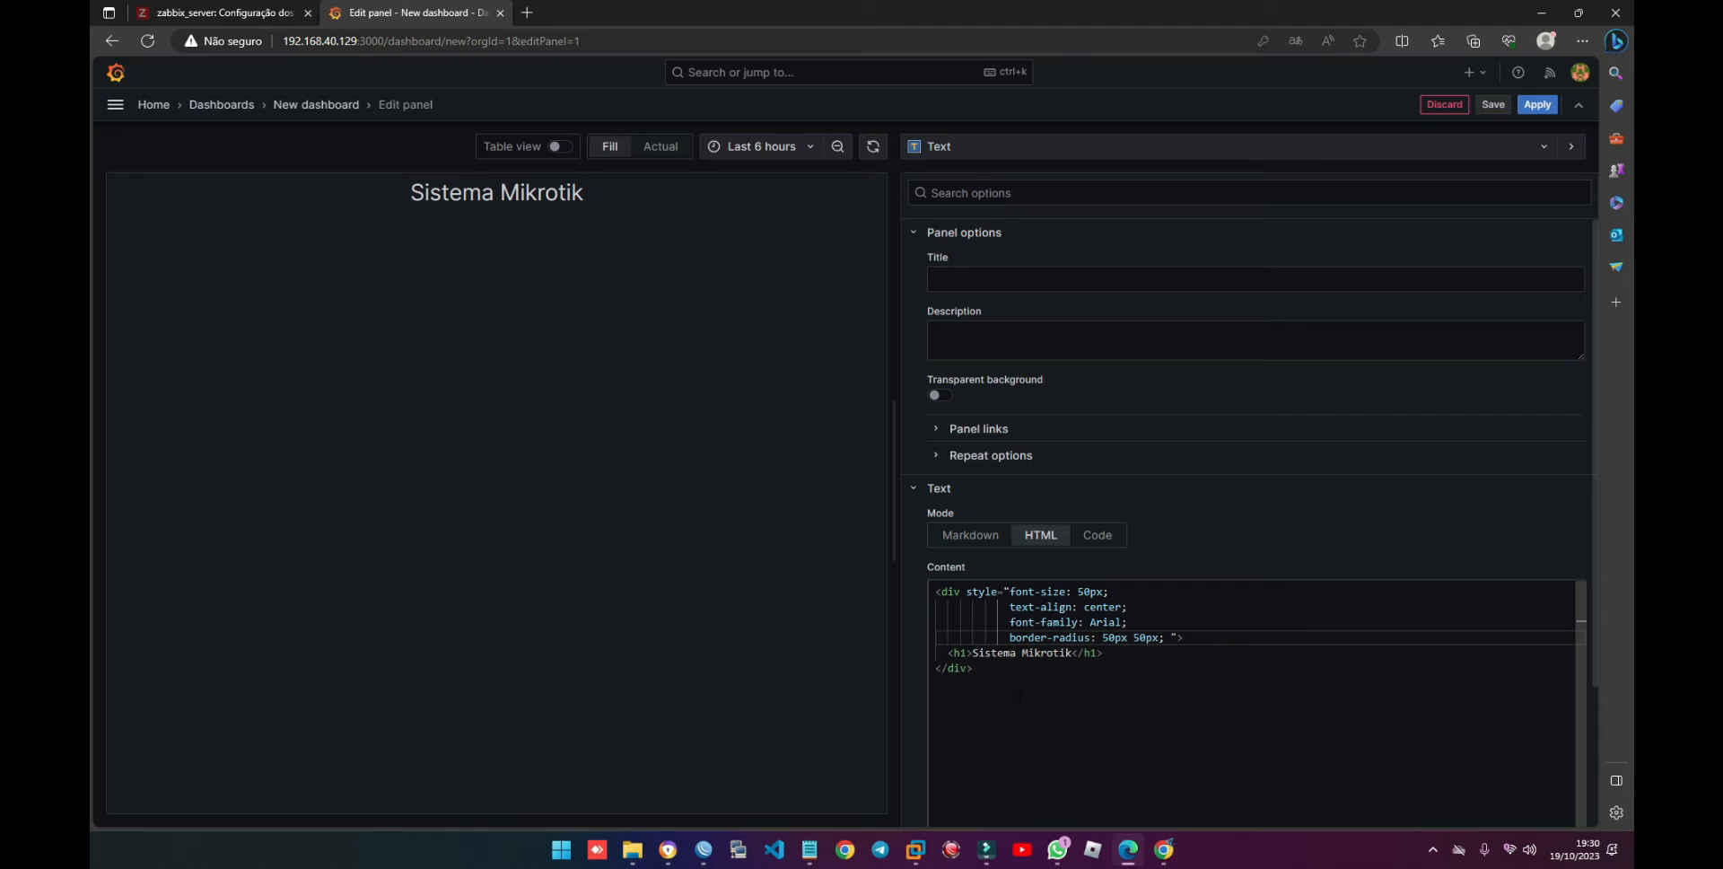
Step: Add "border: 1px solid red;" on a new line of the div's style and check the heading in the preview
left_click(1200, 639)
key("Left")
key("Left")
key("Return")
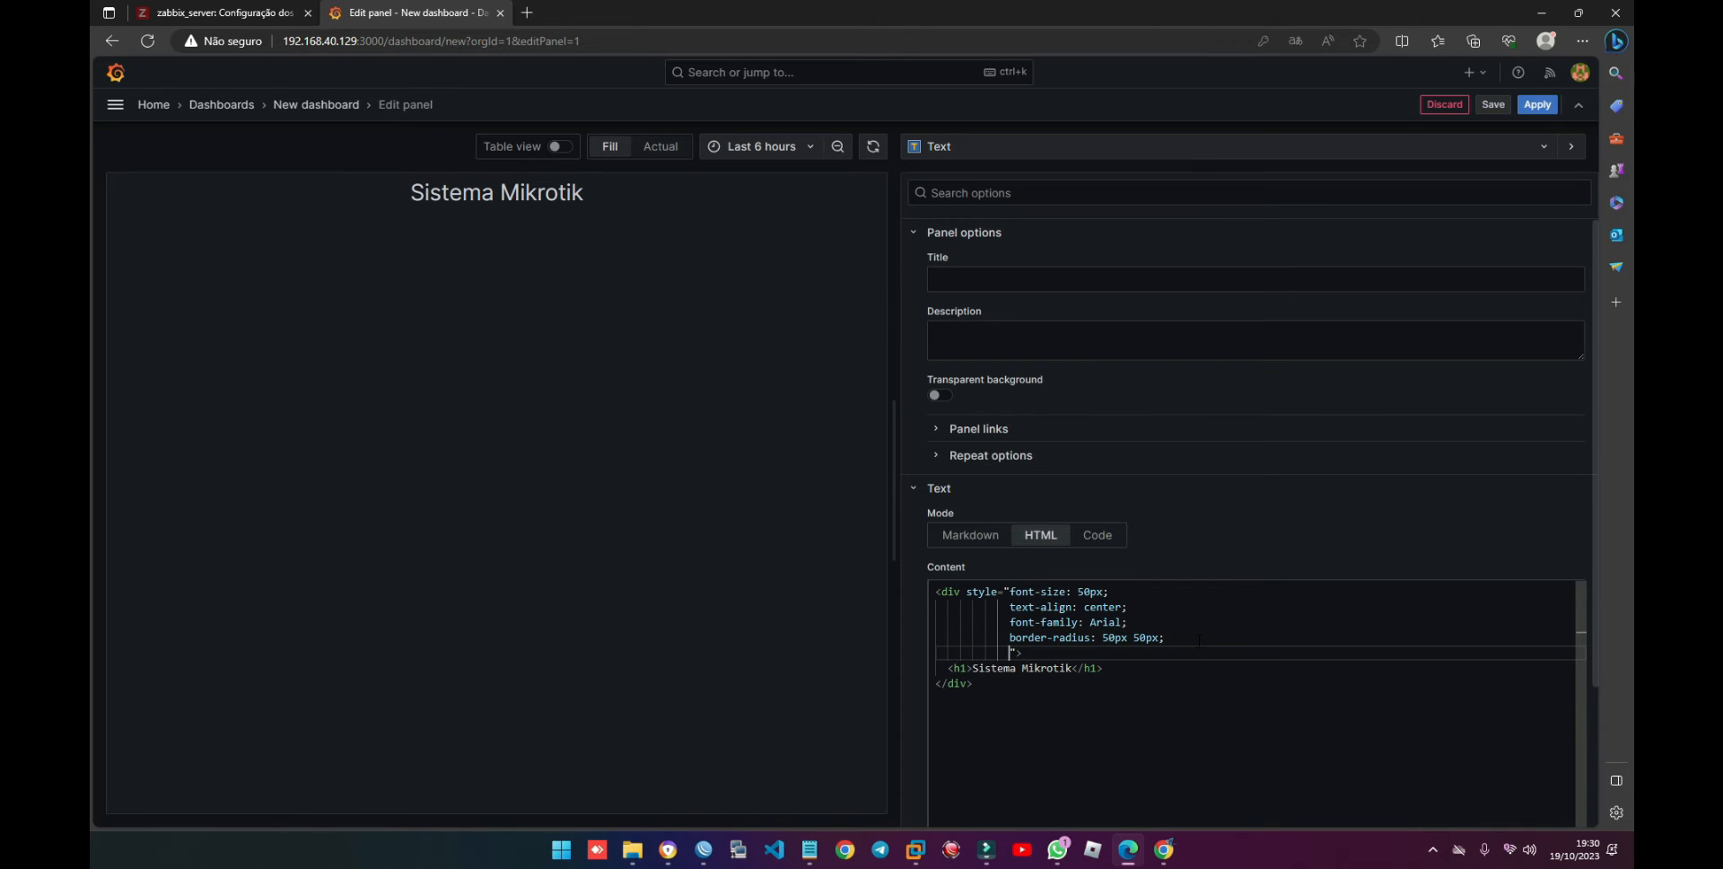
type("border: 1px solid red;")
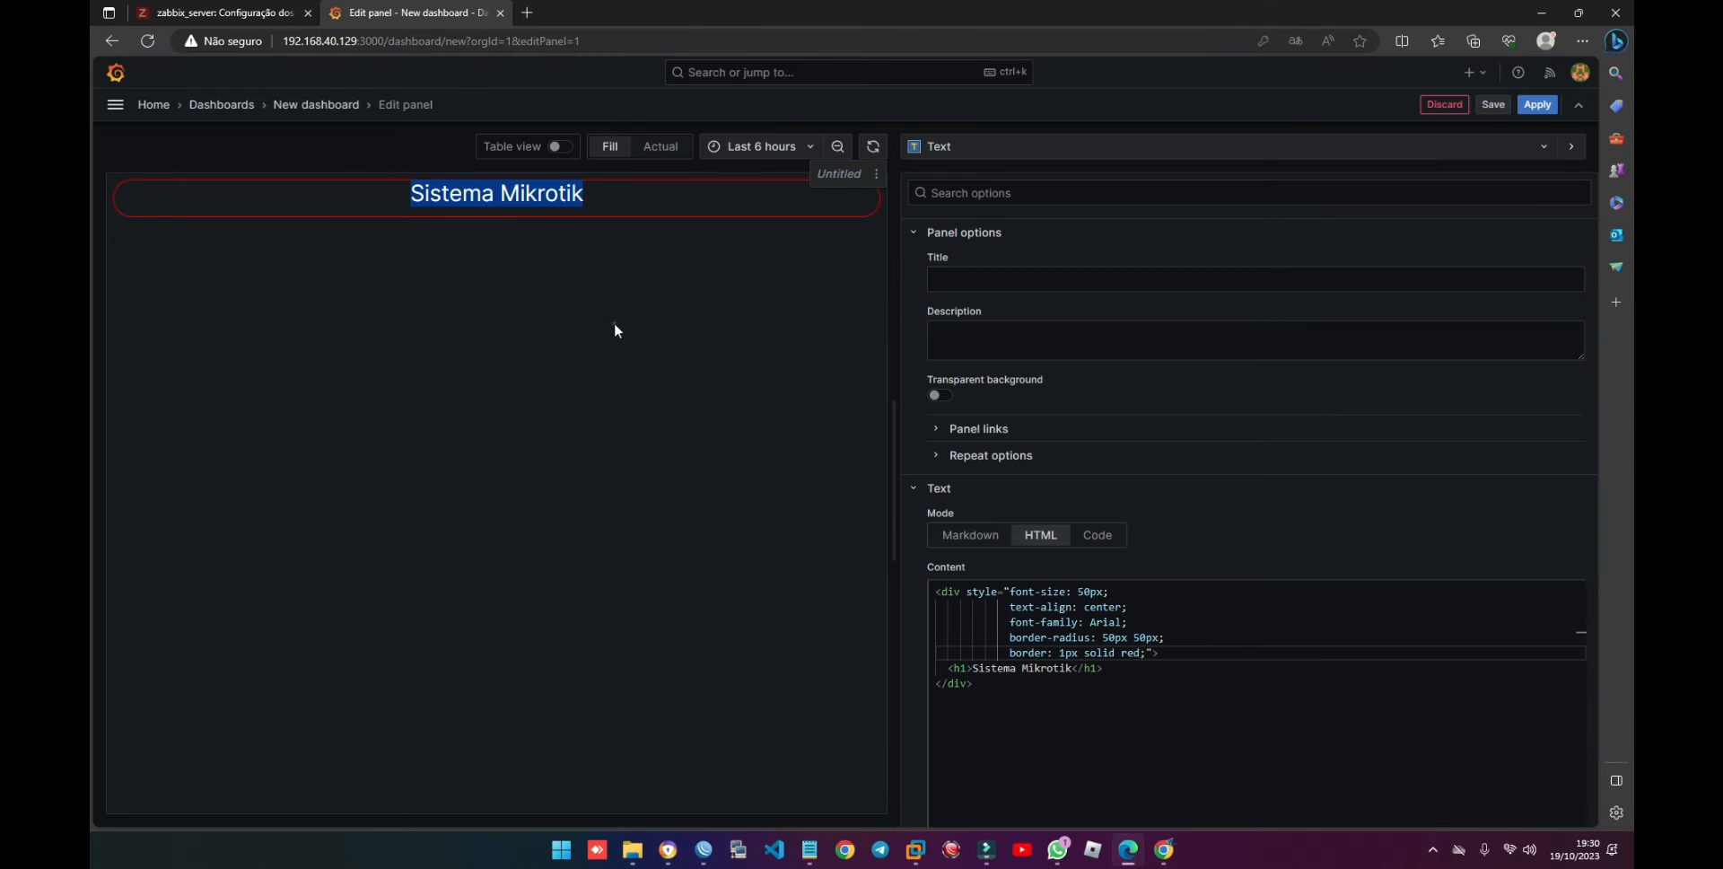
left_click(614, 322)
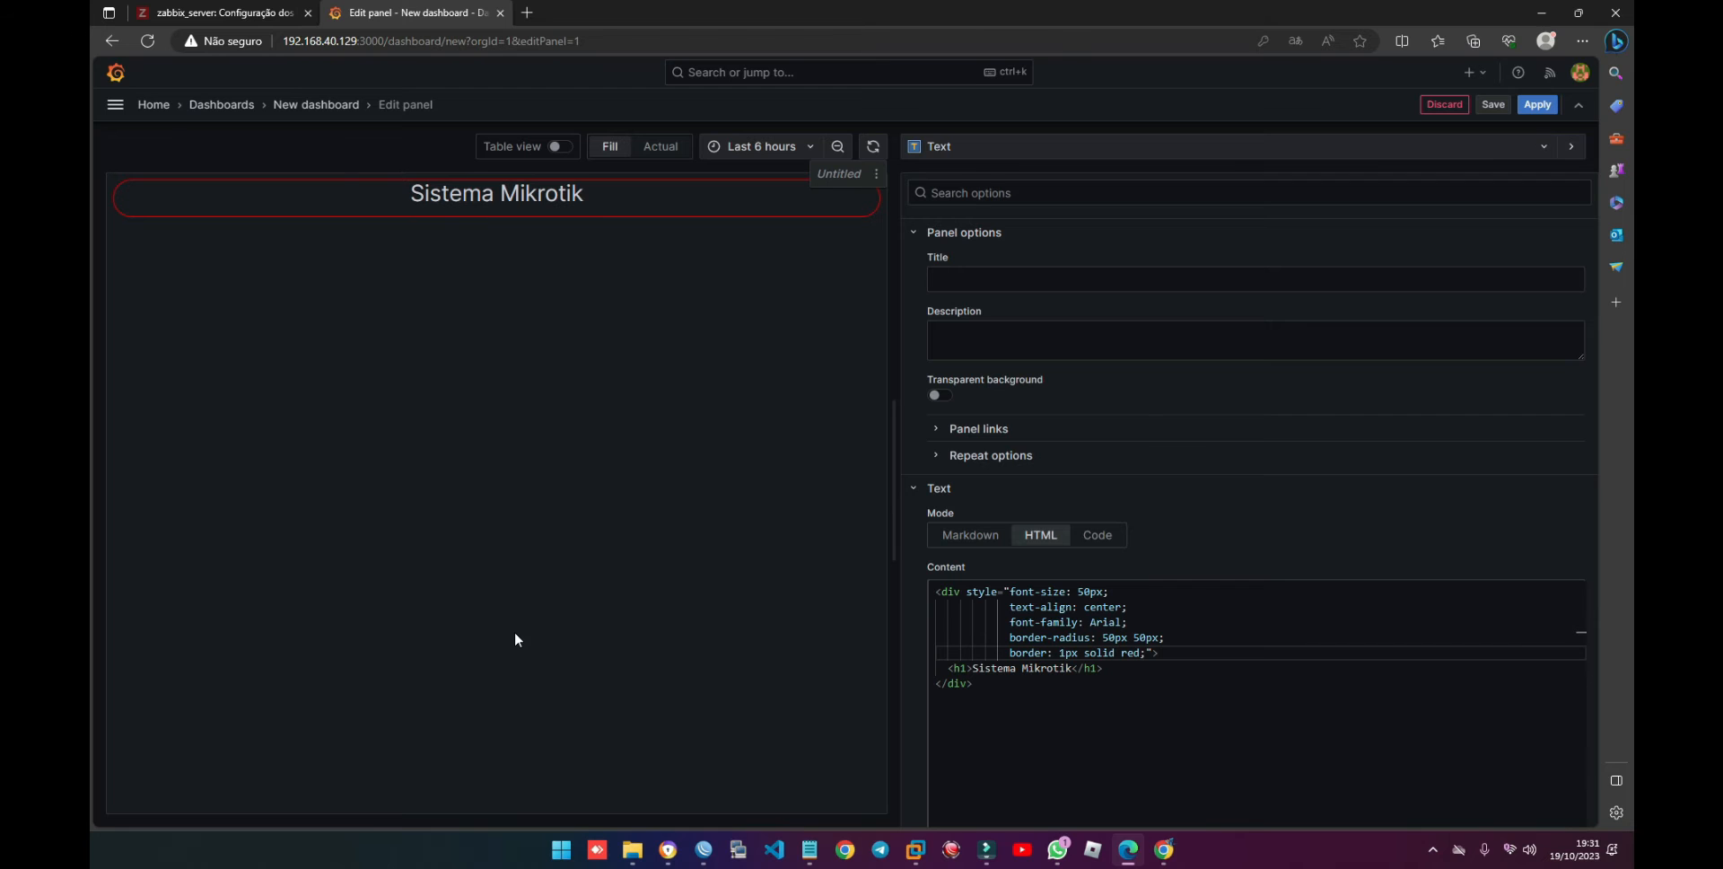
left_click_drag(405, 193, 585, 196)
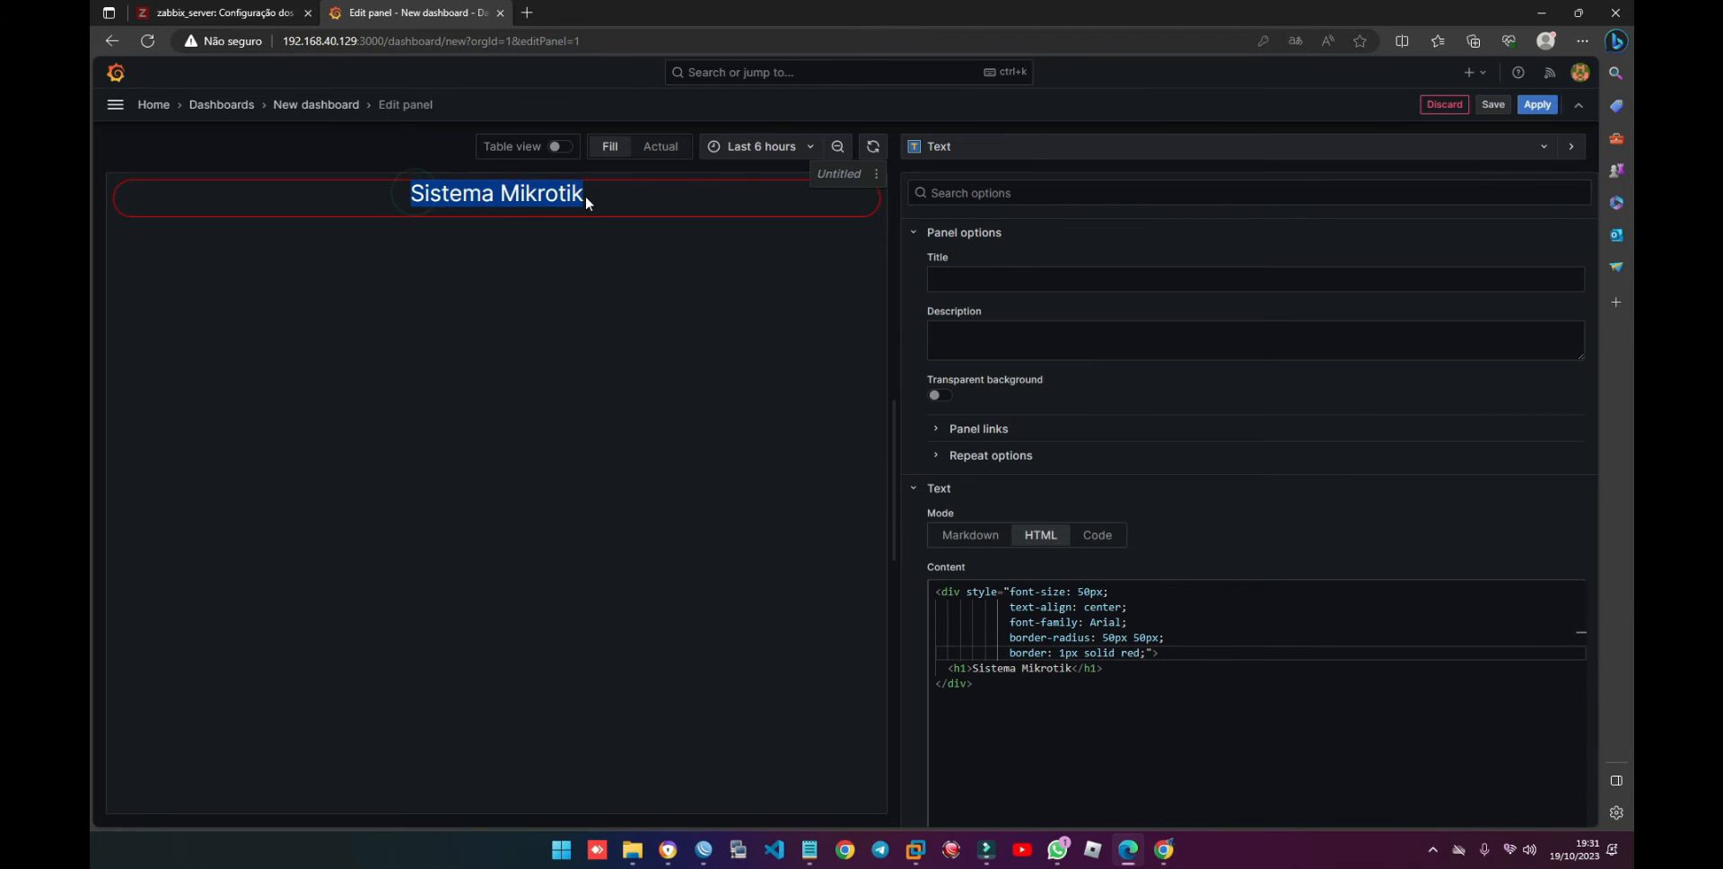
left_click(523, 197)
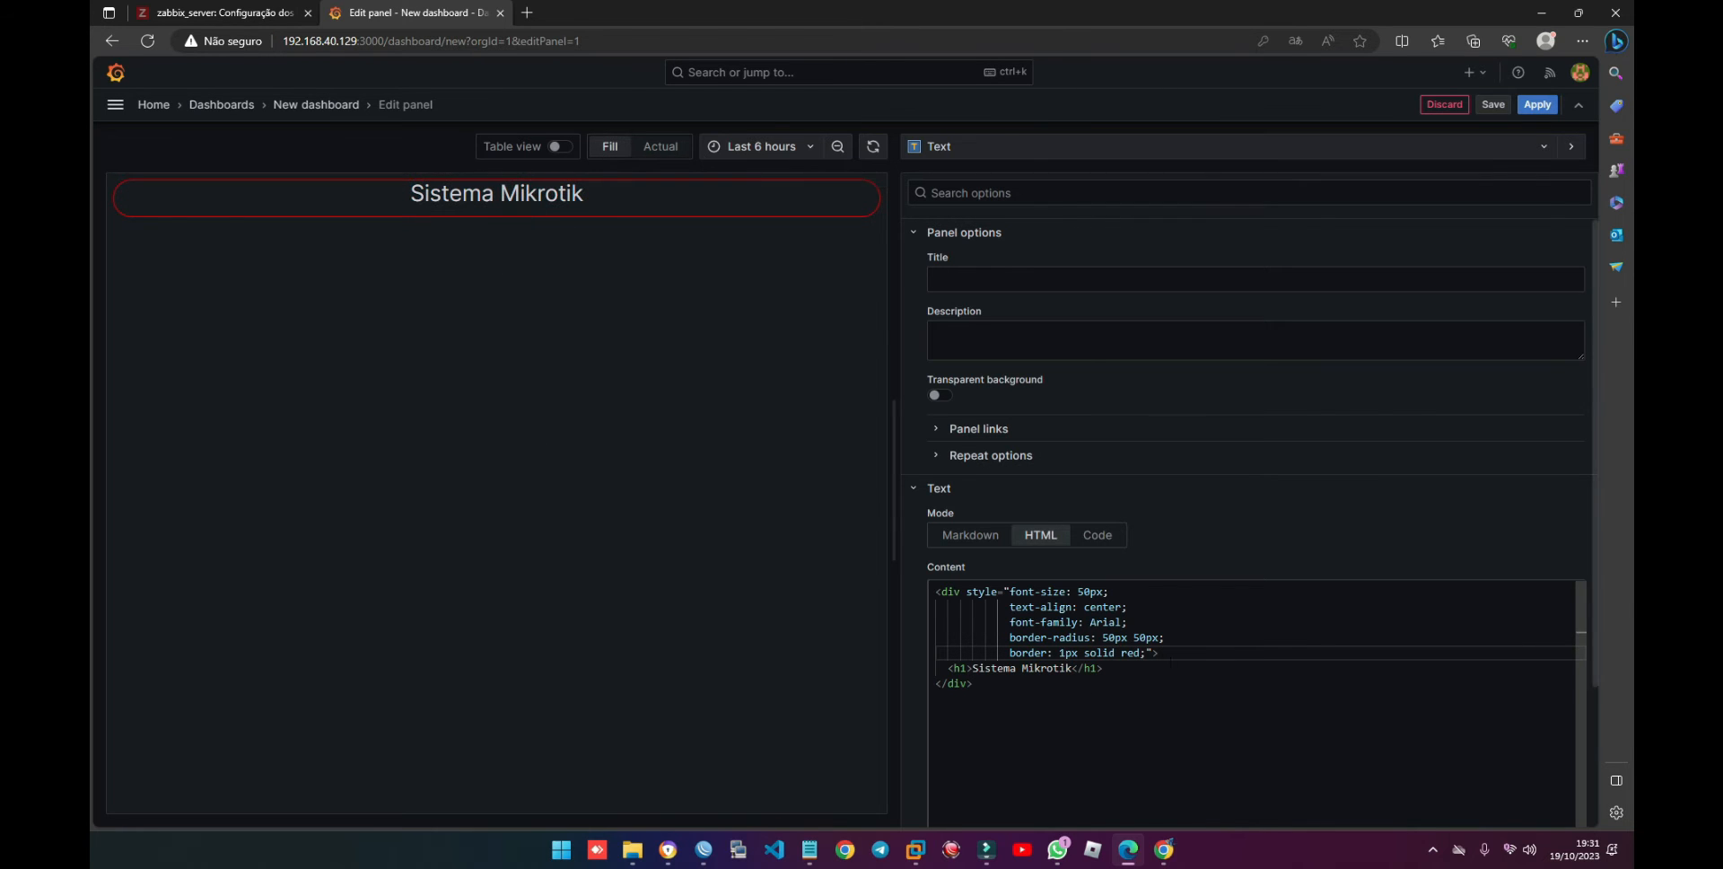
Step: Add "font-weight: bold;" on a new line of the div's style, correcting the misspelled property name
left_click(1148, 653)
key("Return")
type("font-weirht: bold;")
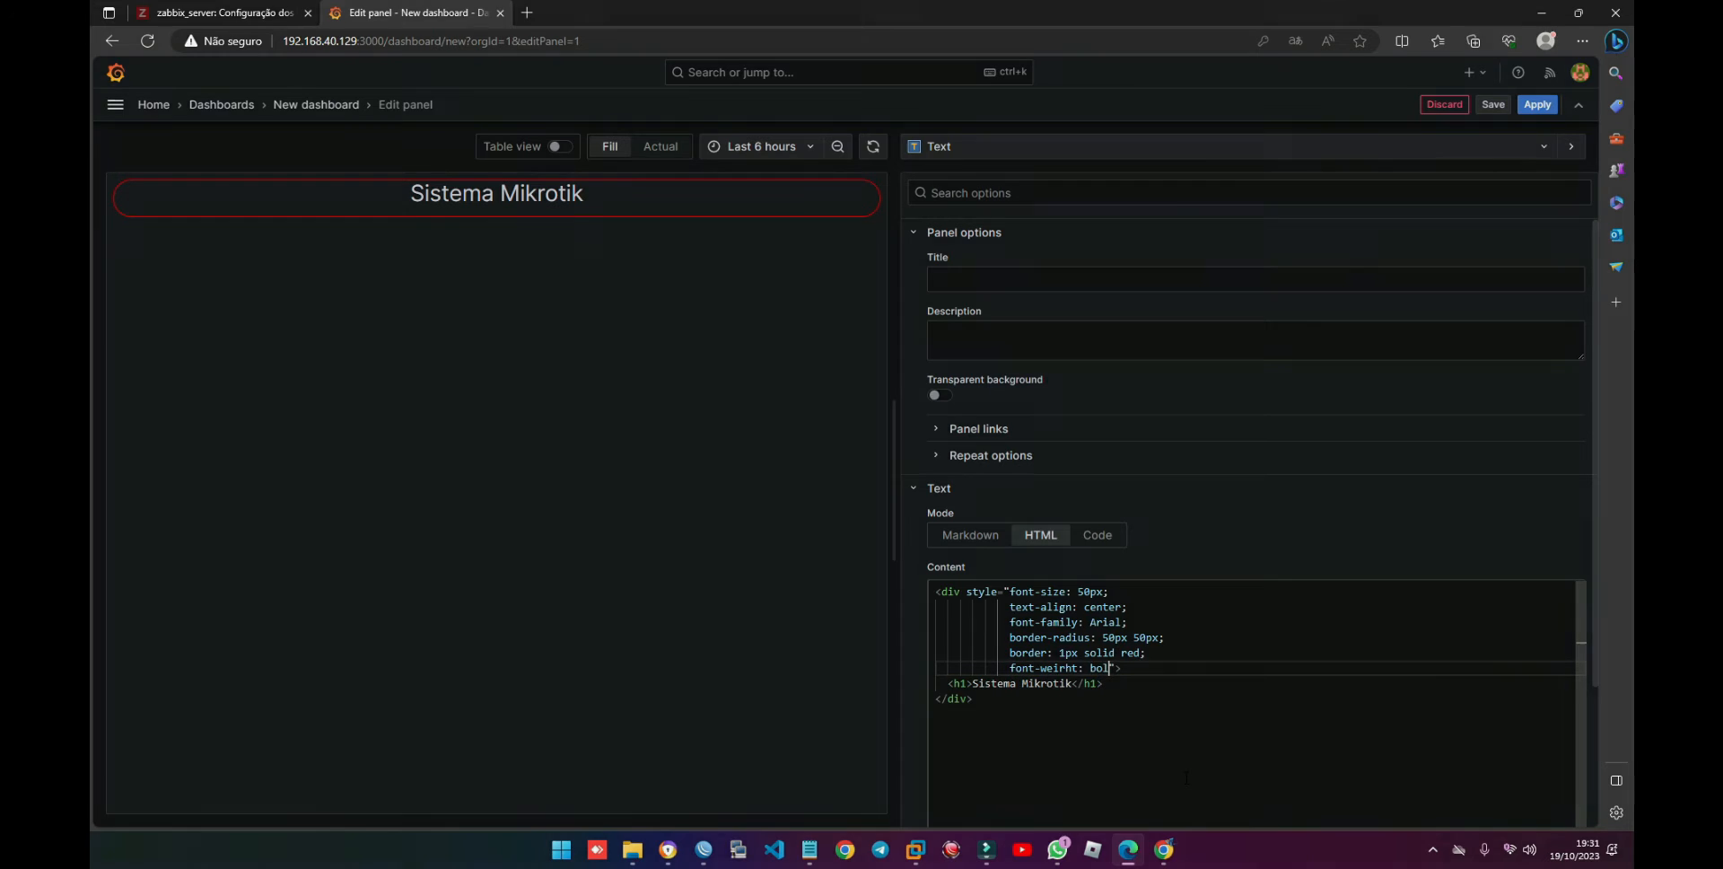
left_click(1064, 671)
key("BackSpace")
type("g")
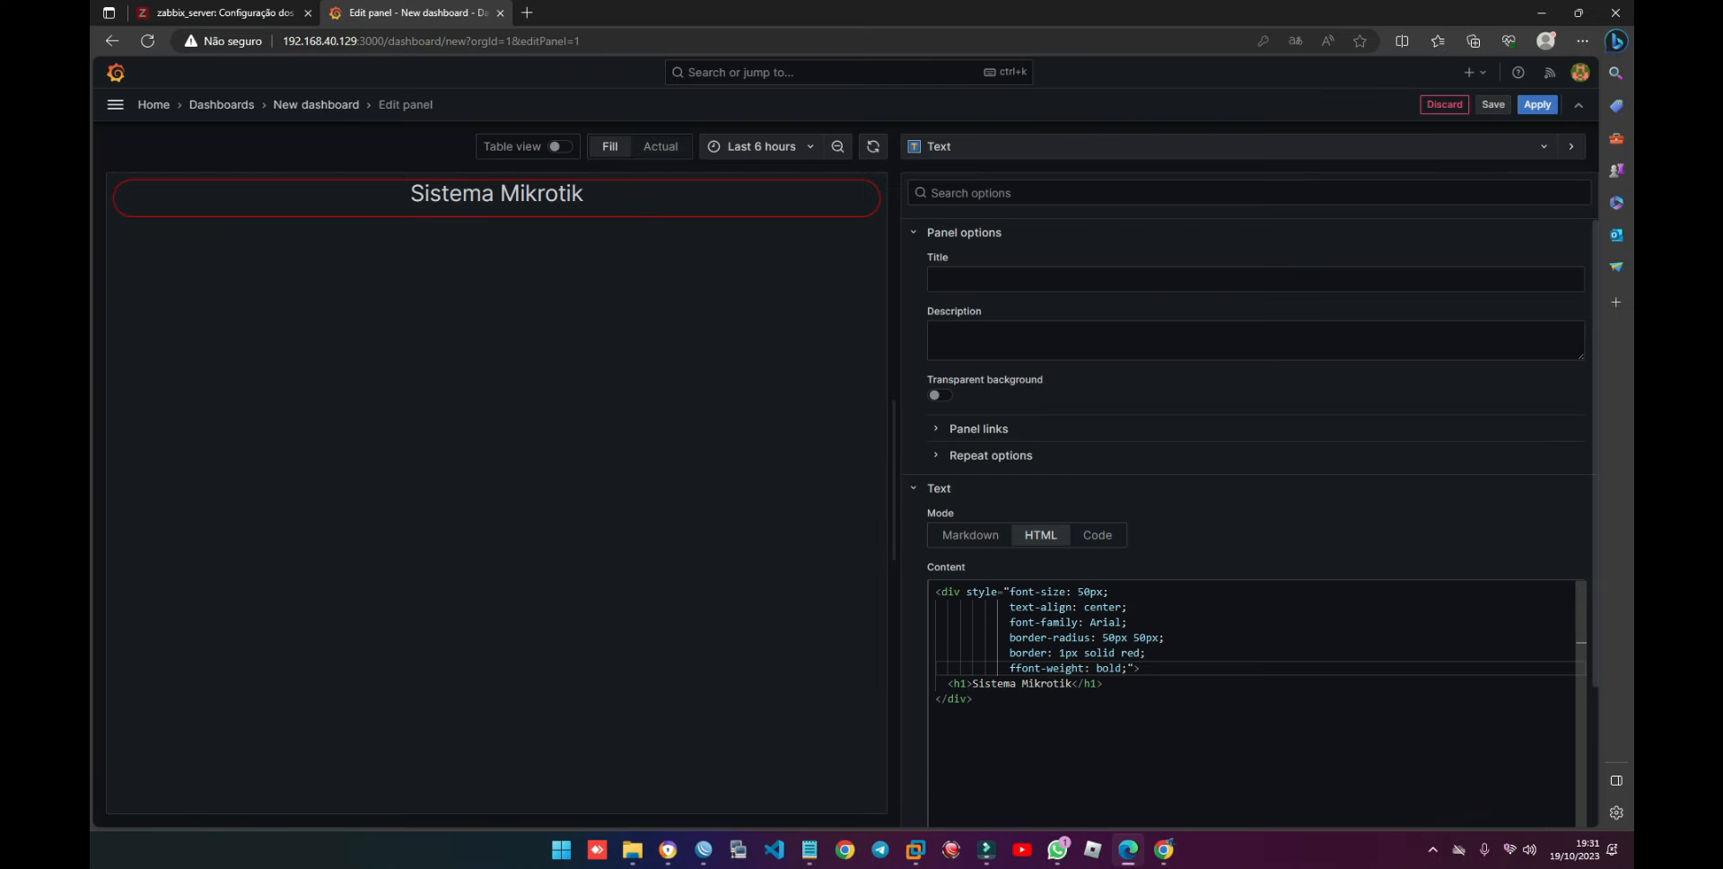
left_click(1126, 668)
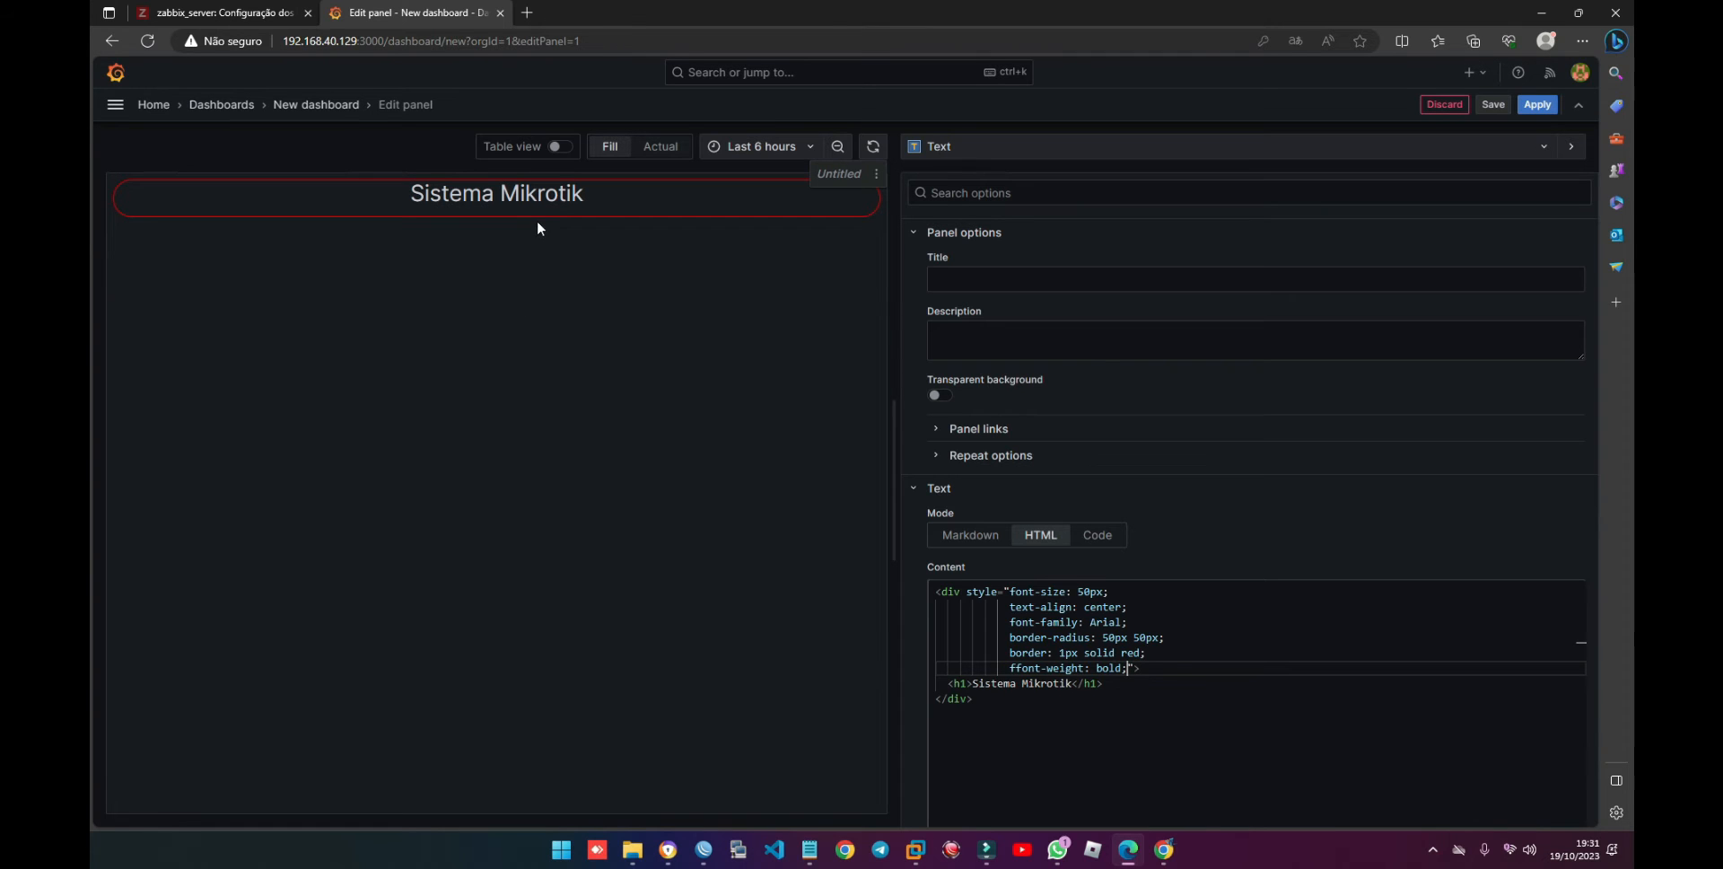
Step: Add "background: linear-gradient(90deg, #030C14, #6d28d9, #4cd195);" on a new line of the div's style and check the heading in the preview
key("Return")
type("bac")
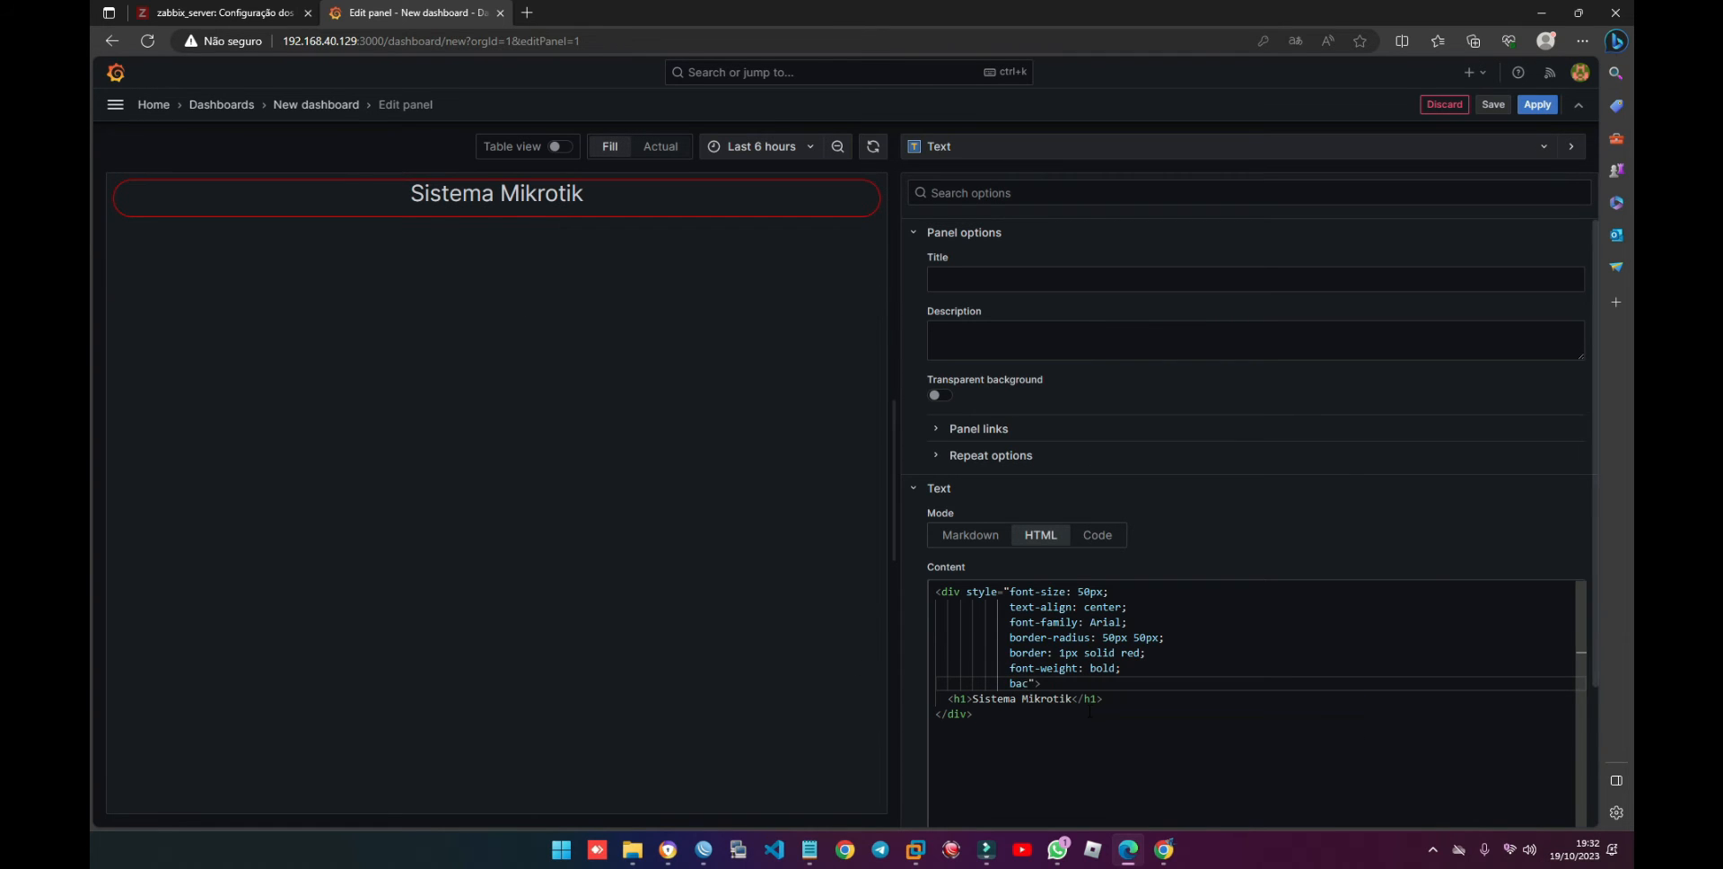
type("kground: linear-gradient(90deg, #")
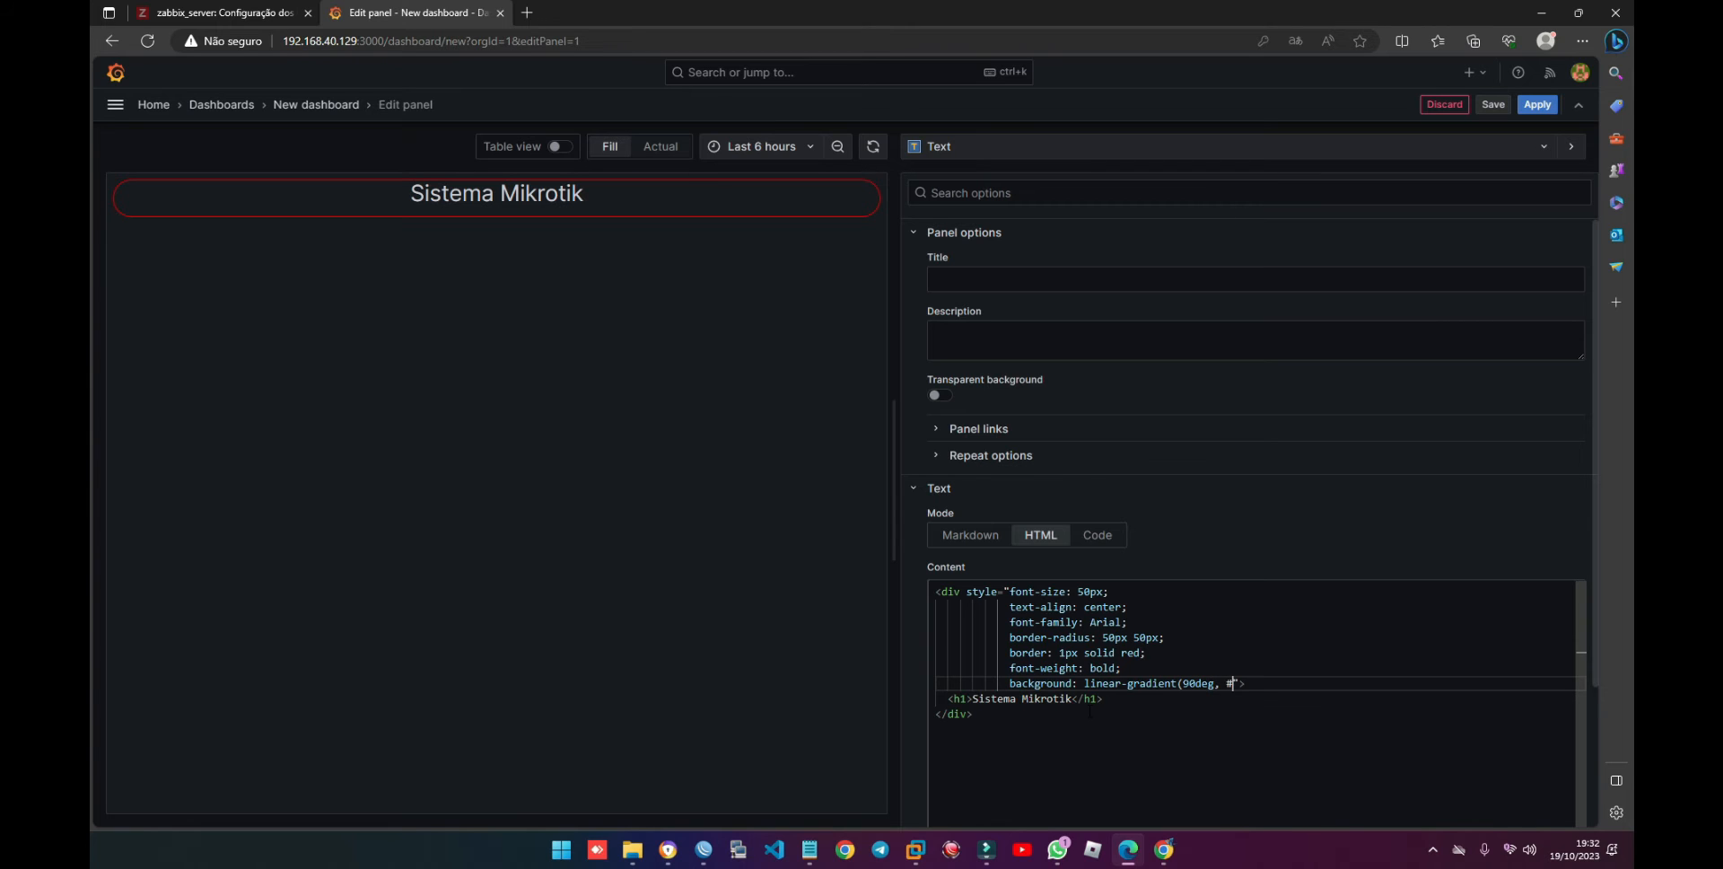
type("030C14, #6d28d9,")
type("#4")
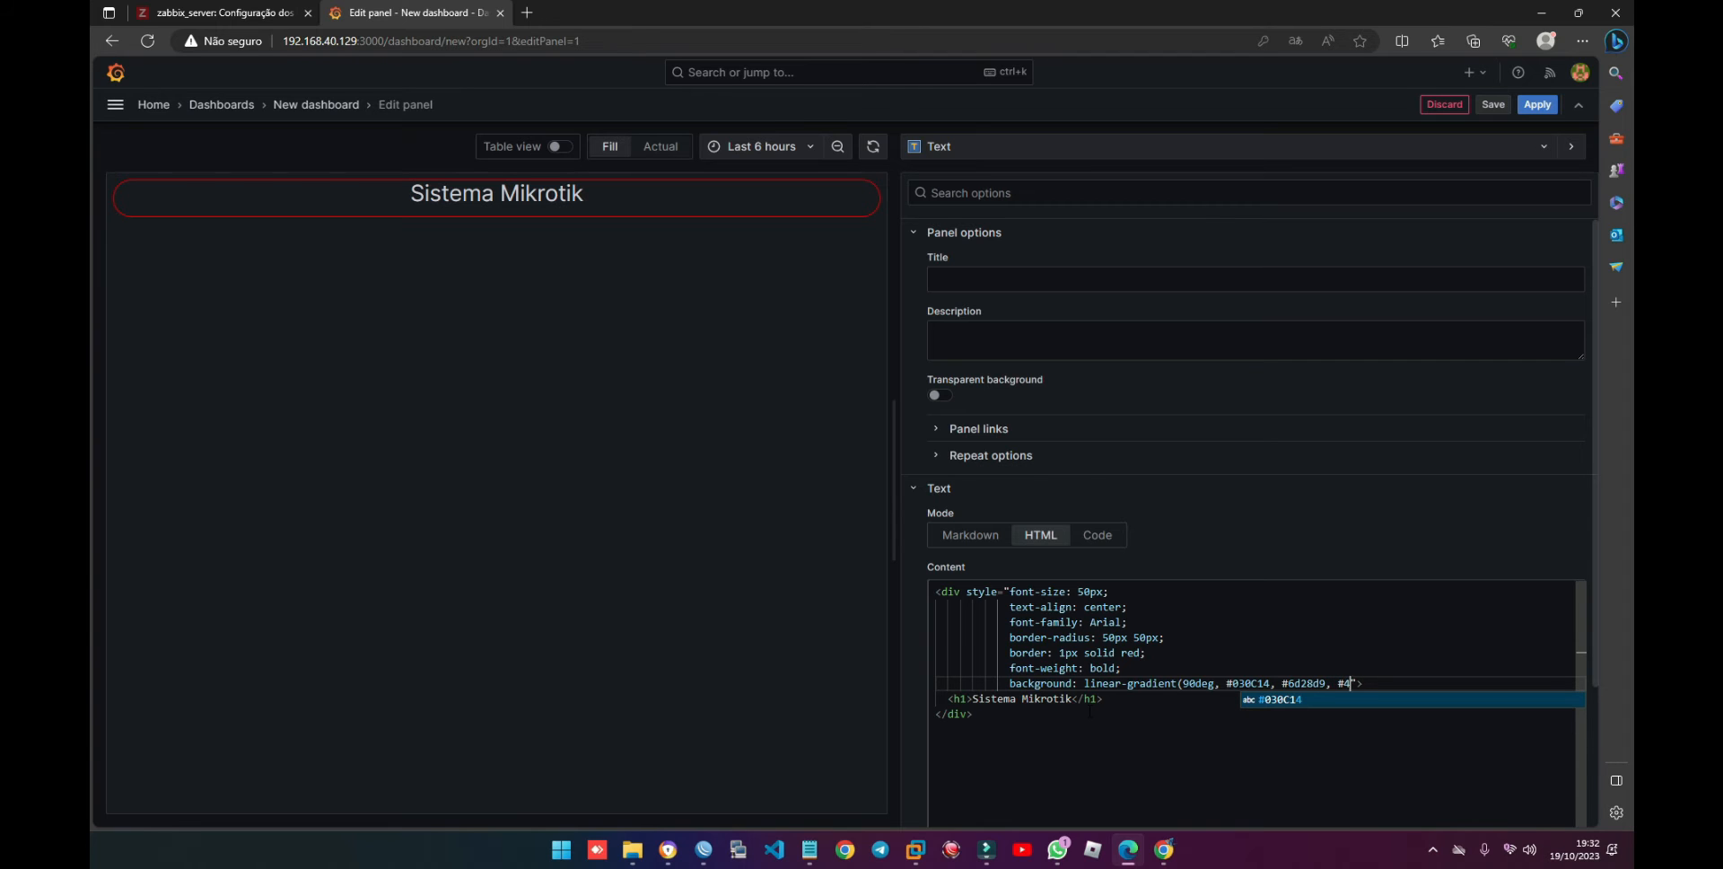
type("cd19")
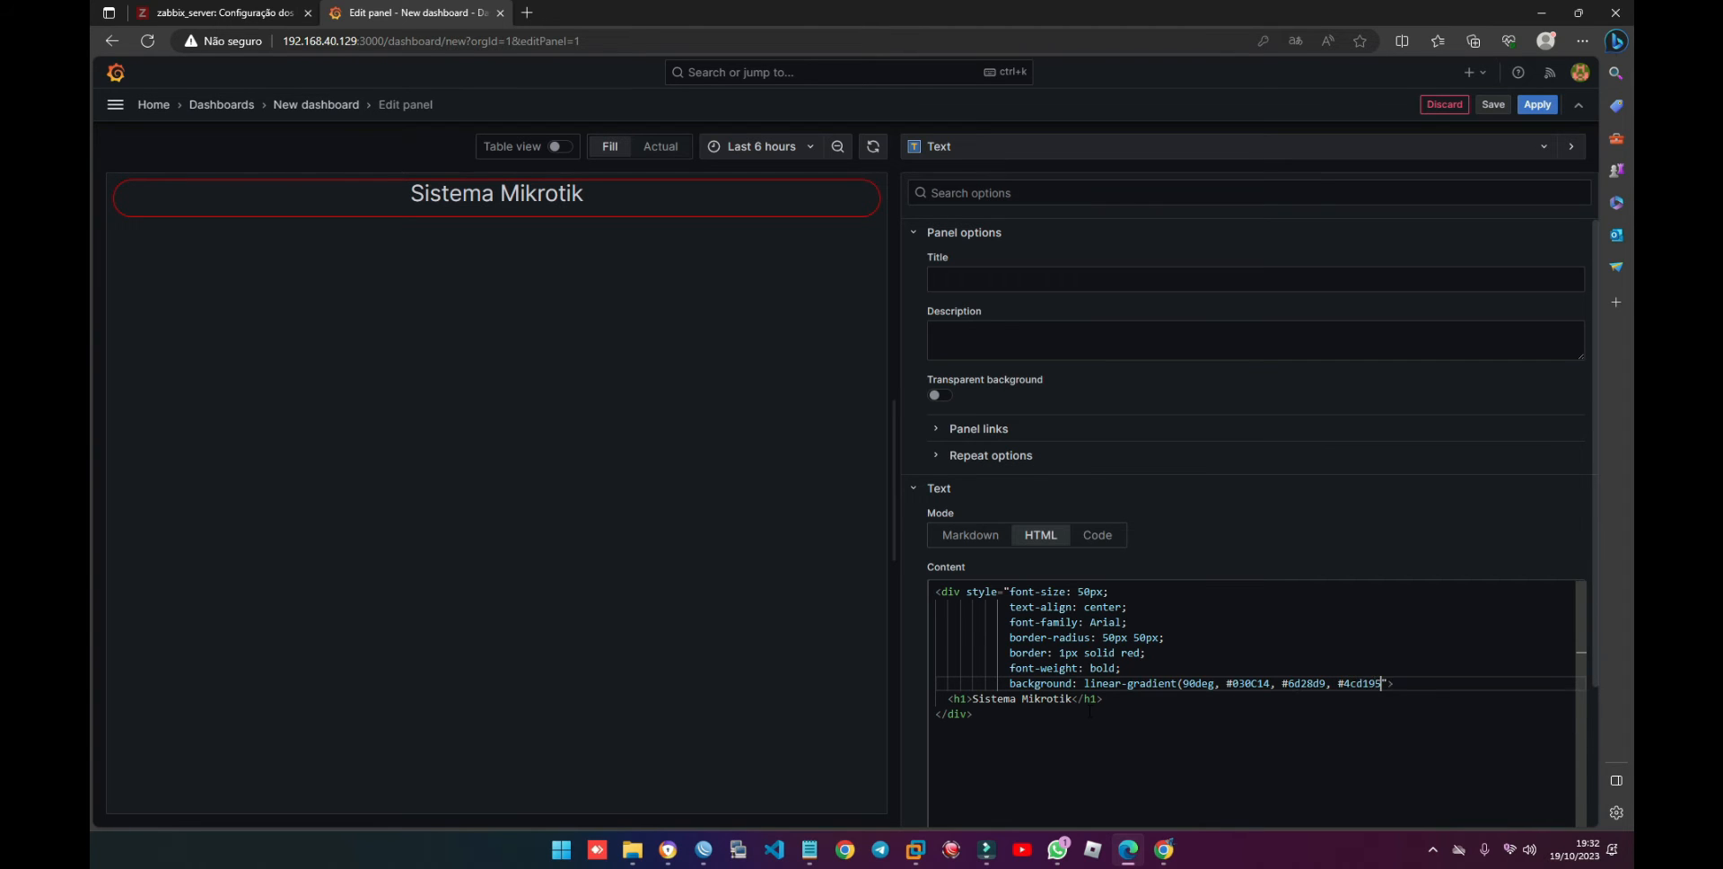
type("5)")
type(";")
triple_click(669, 593)
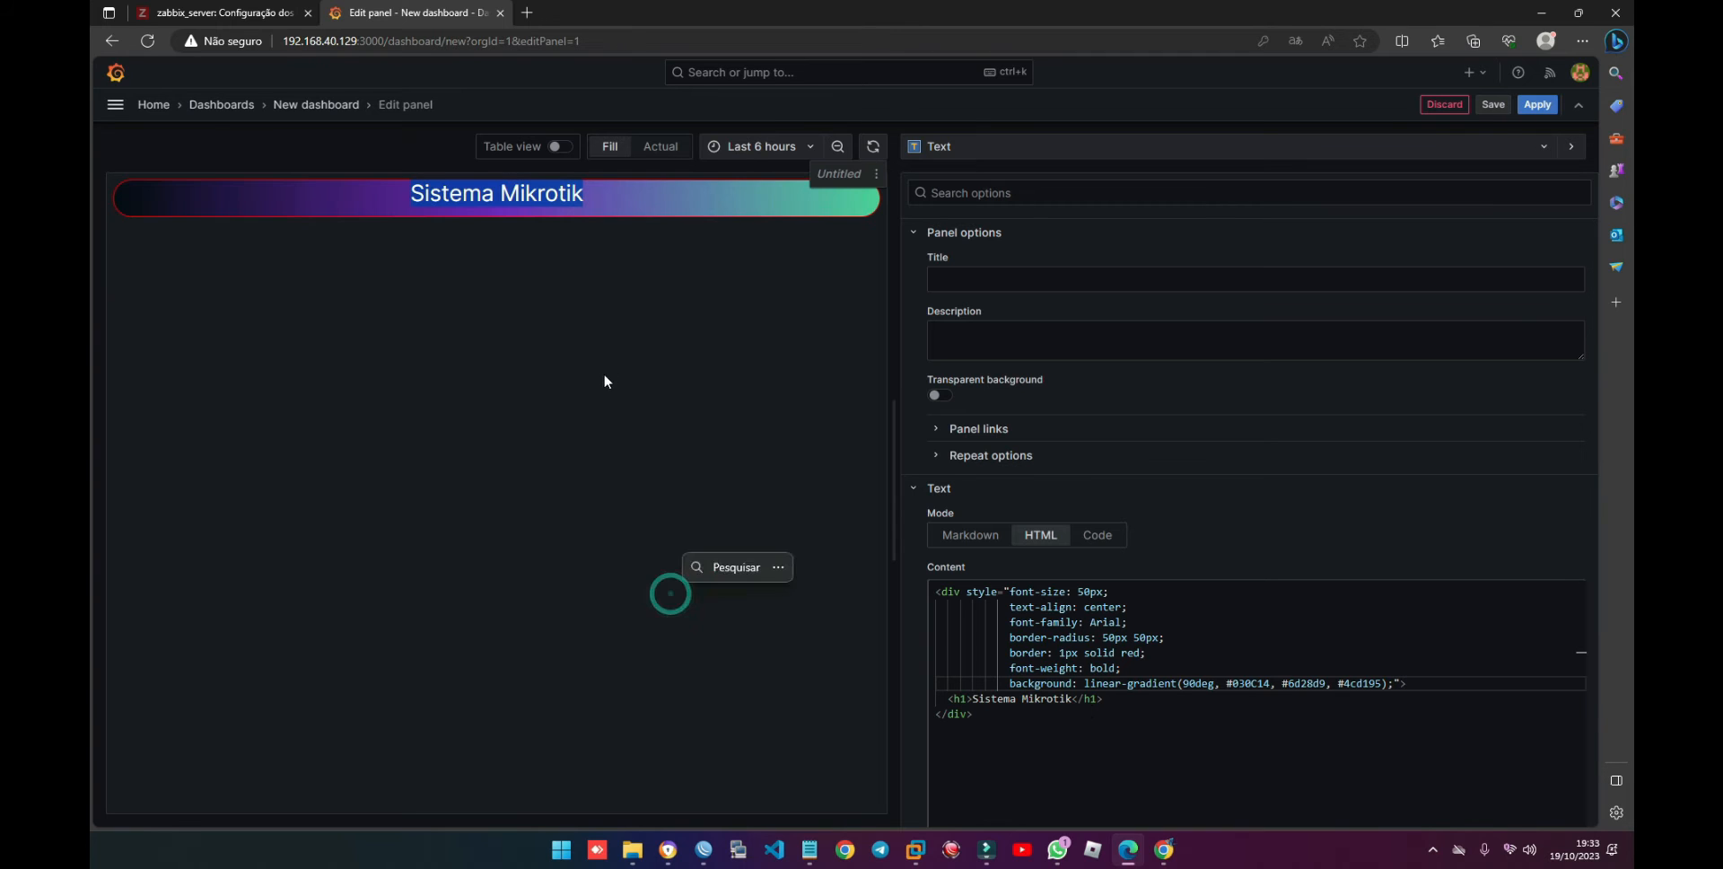
left_click(589, 343)
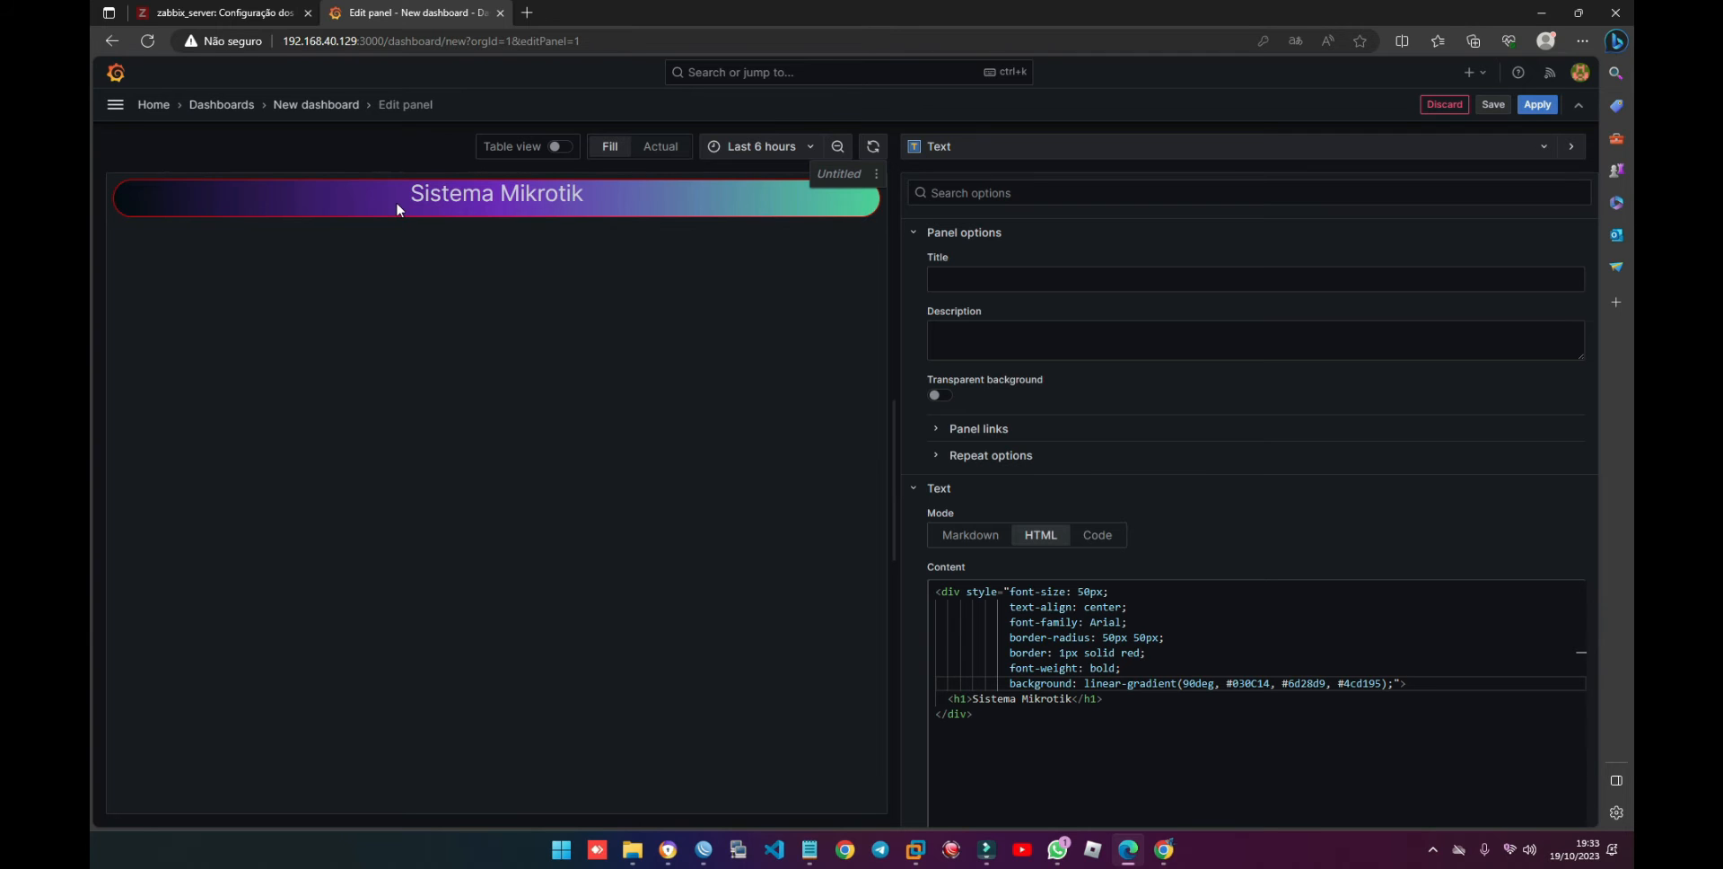
Step: Apply the text panel to the dashboard and shrink it to a narrow strip that just fits the heading
left_click(1542, 107)
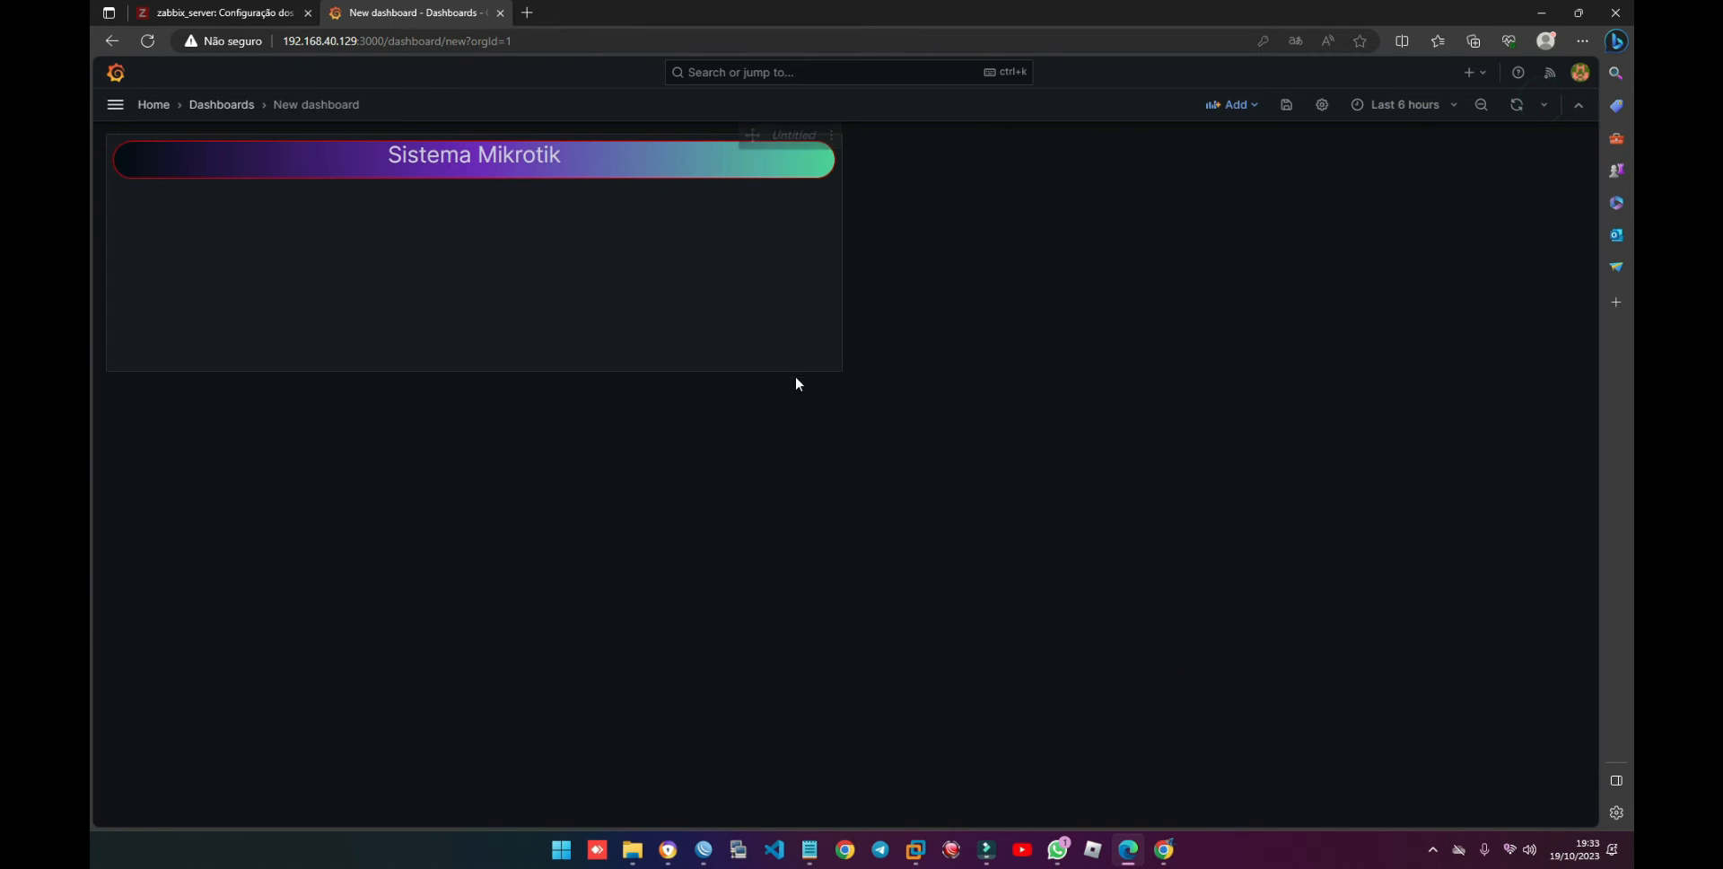
left_click_drag(833, 367, 723, 188)
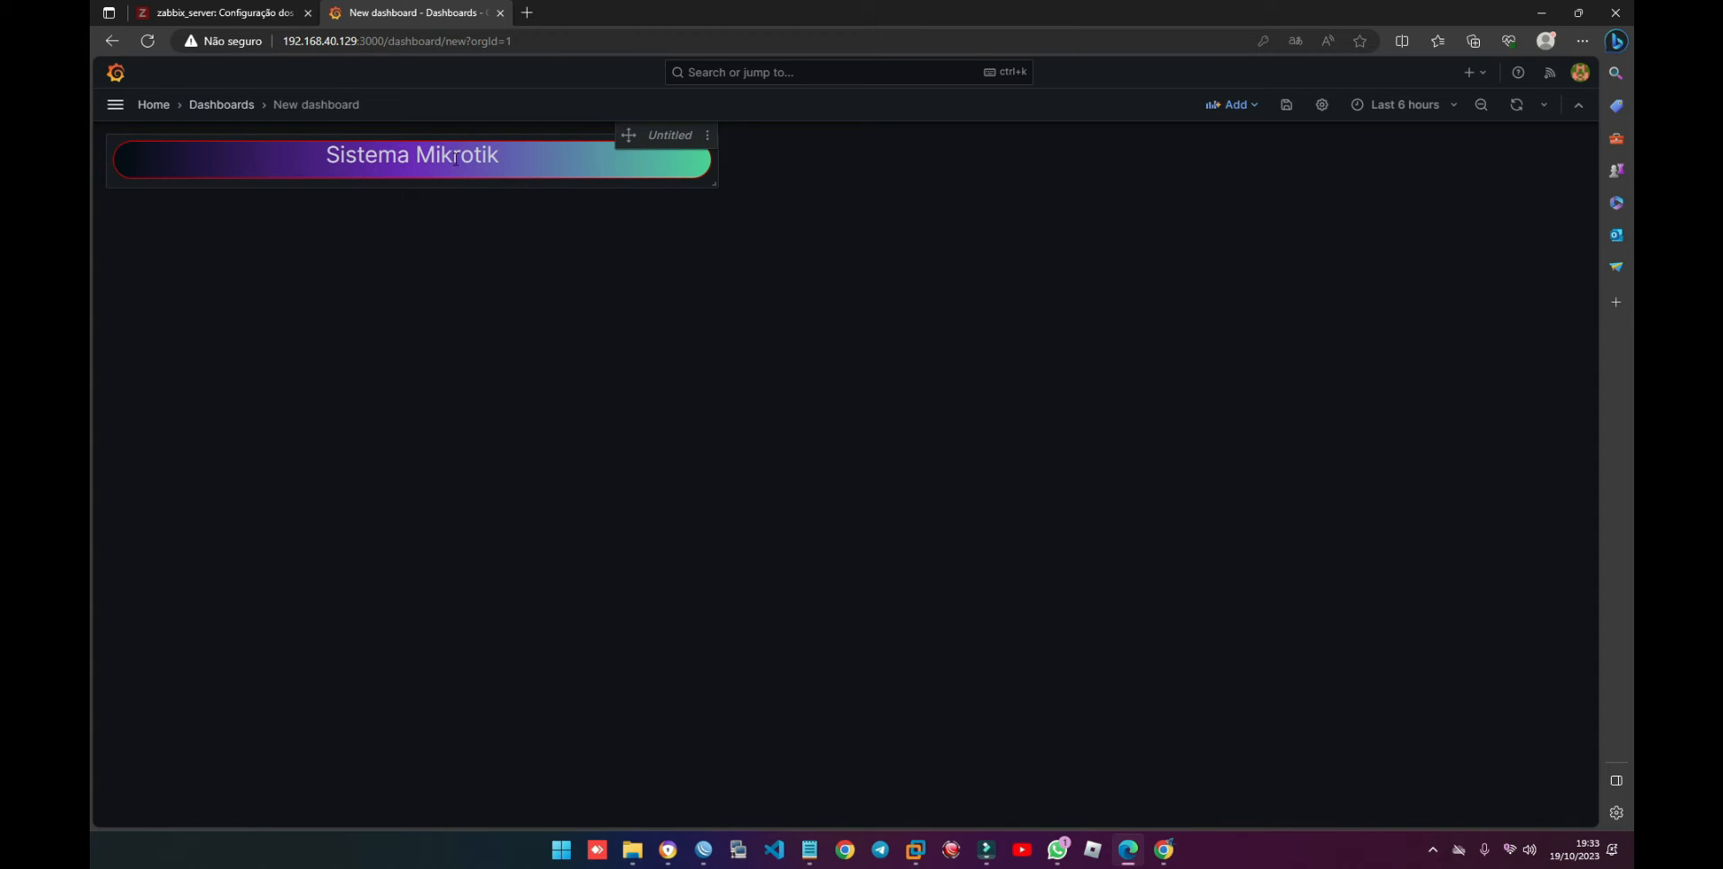
Step: Duplicate the heading panel and widen both copies so that each fills half of the dashboard's first row
key("p")
key("d")
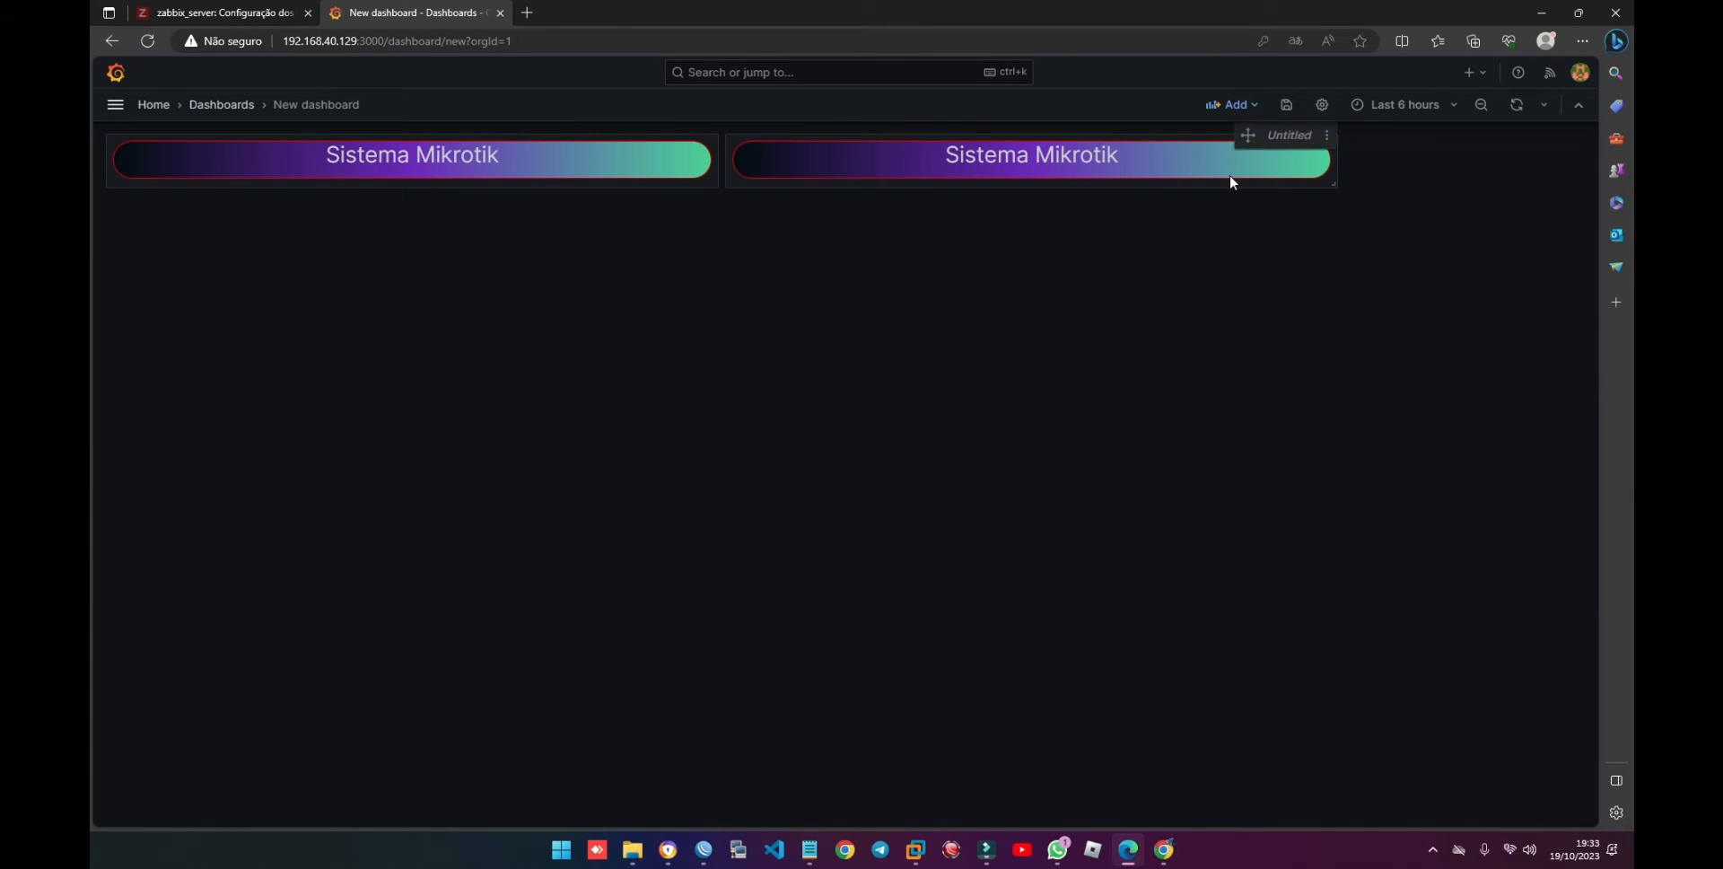
left_click_drag(715, 184, 771, 184)
left_click_drag(1247, 182, 1426, 175)
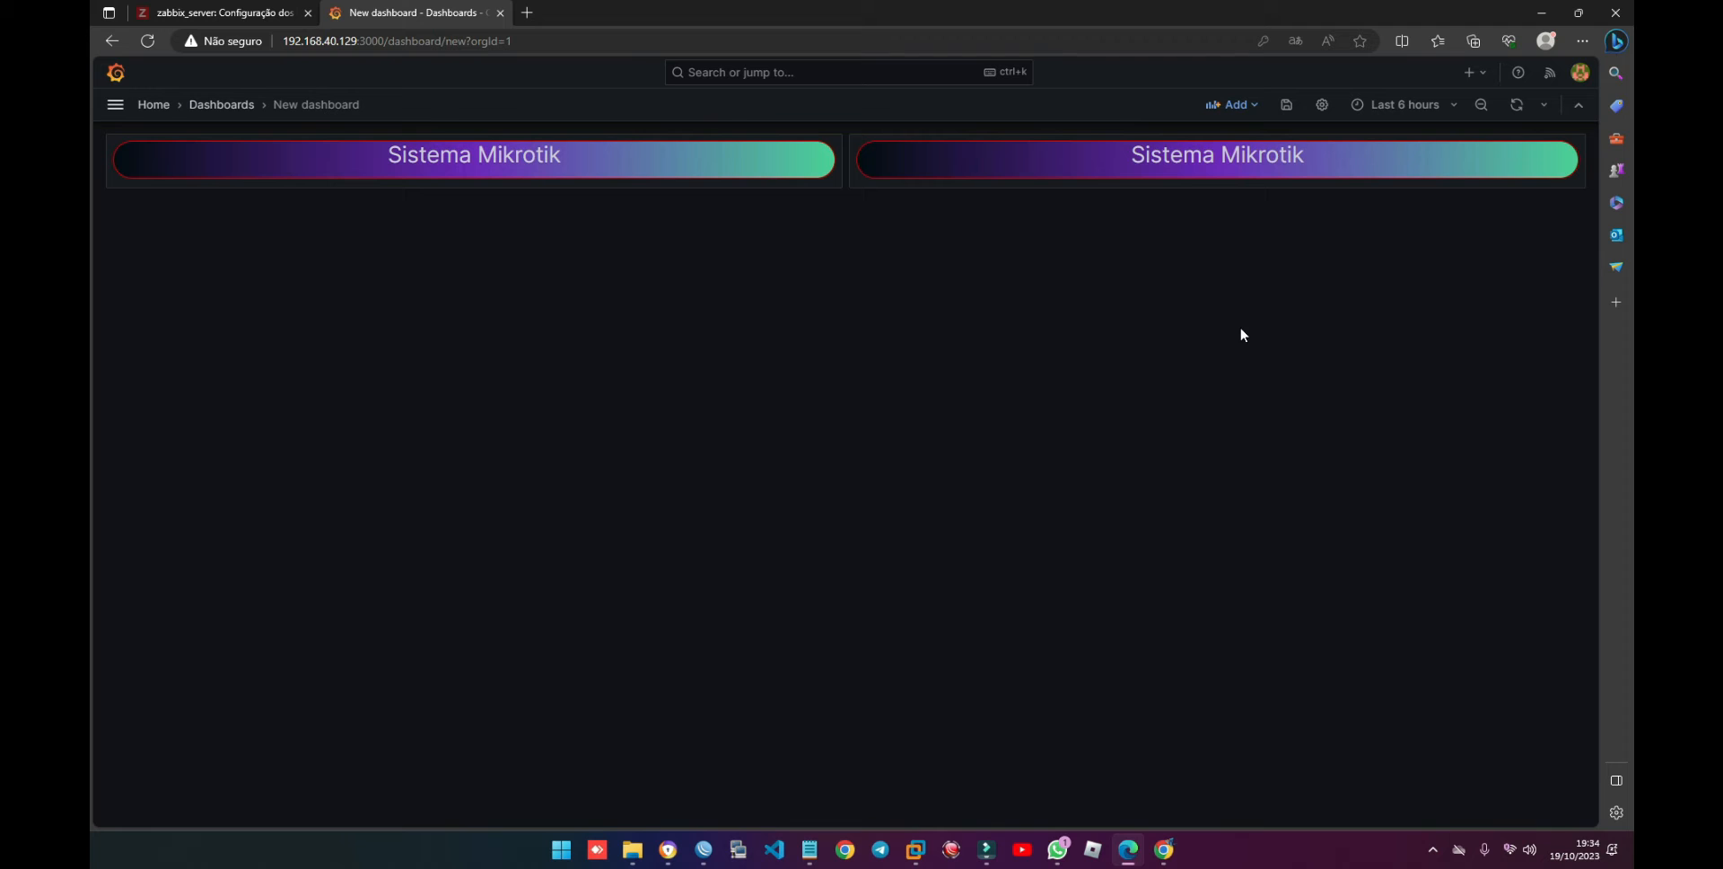
Step: Add a new visualization to the dashboard, make it a Pie chart and clear its panel title
left_click(1237, 108)
left_click(1218, 139)
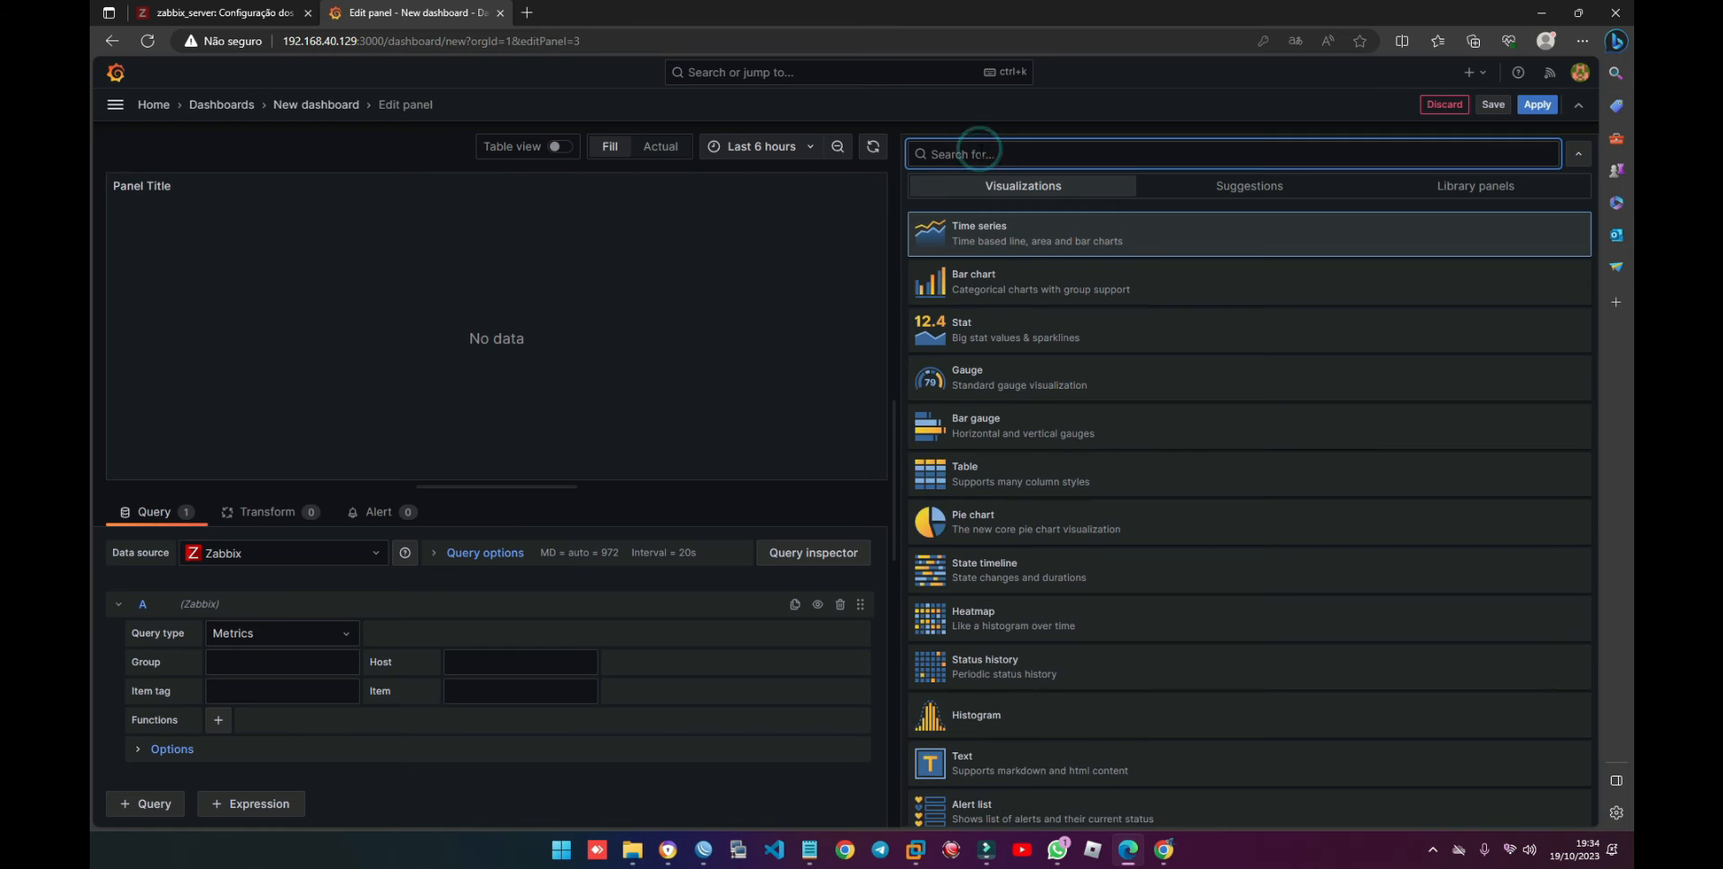
left_click(959, 525)
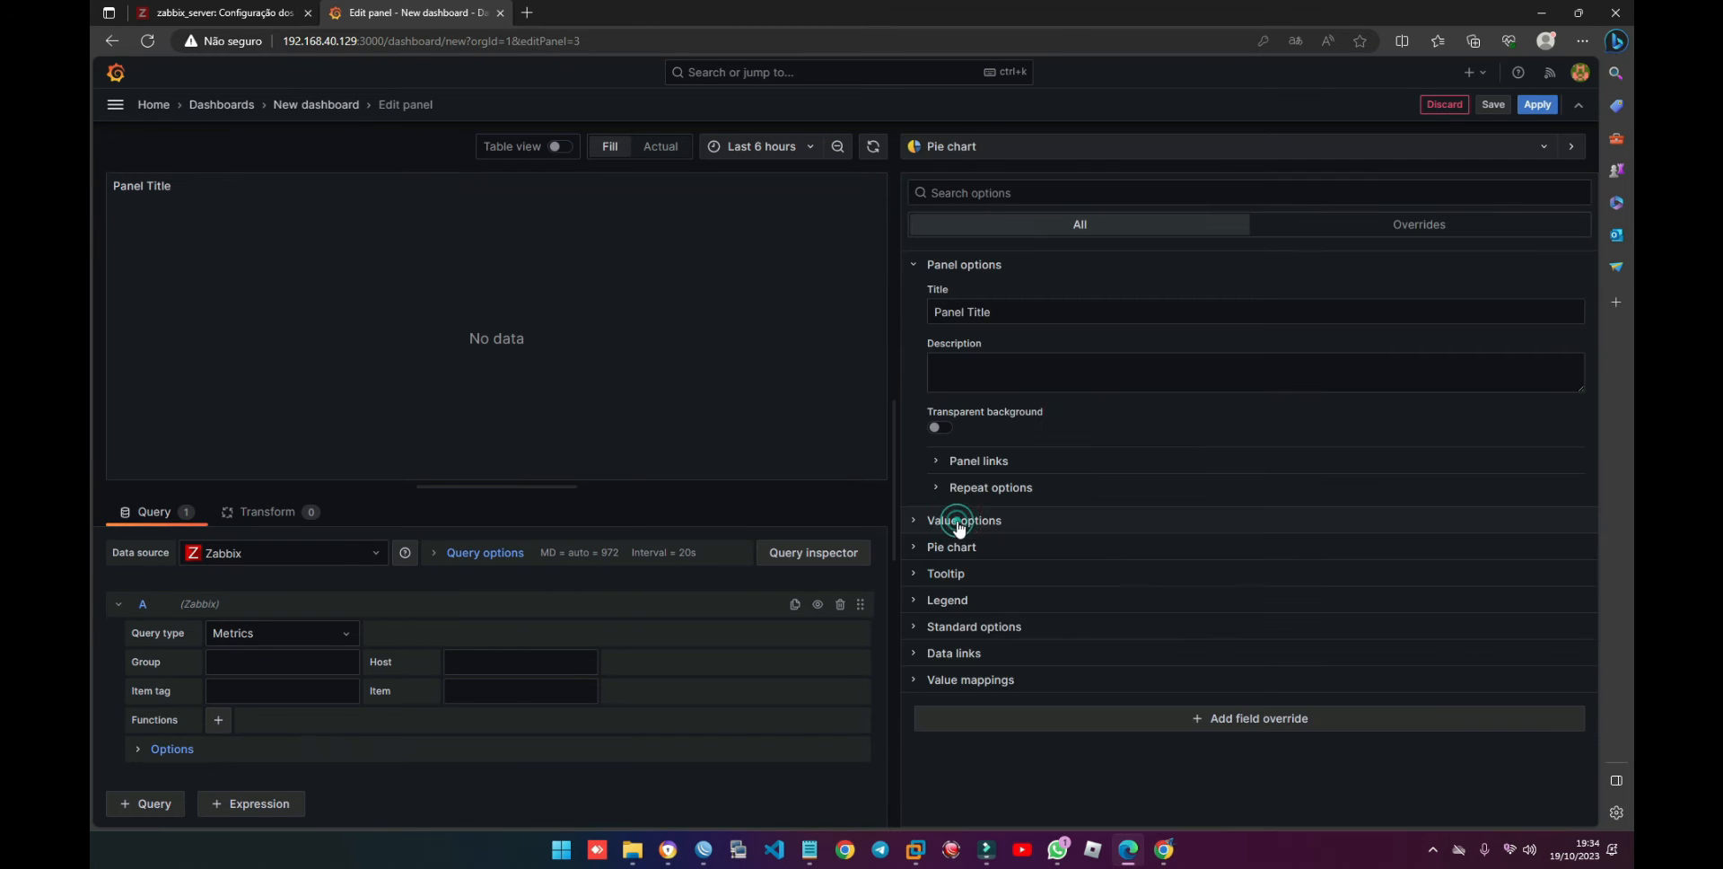
triple_click(1029, 311)
key("BackSpace")
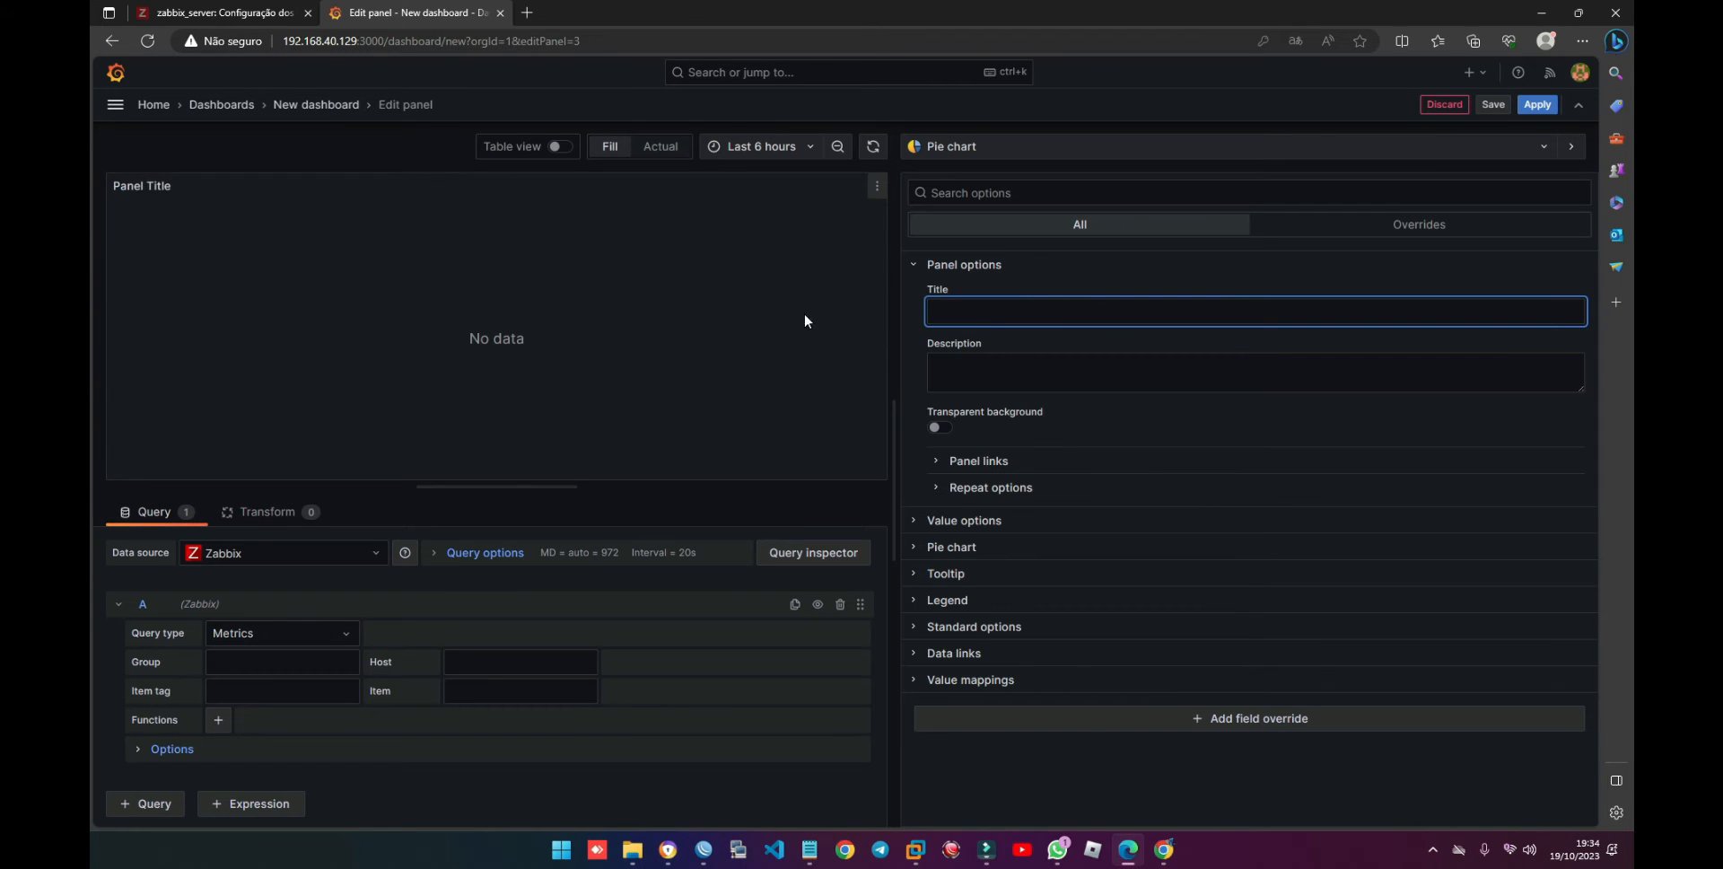
left_click(769, 332)
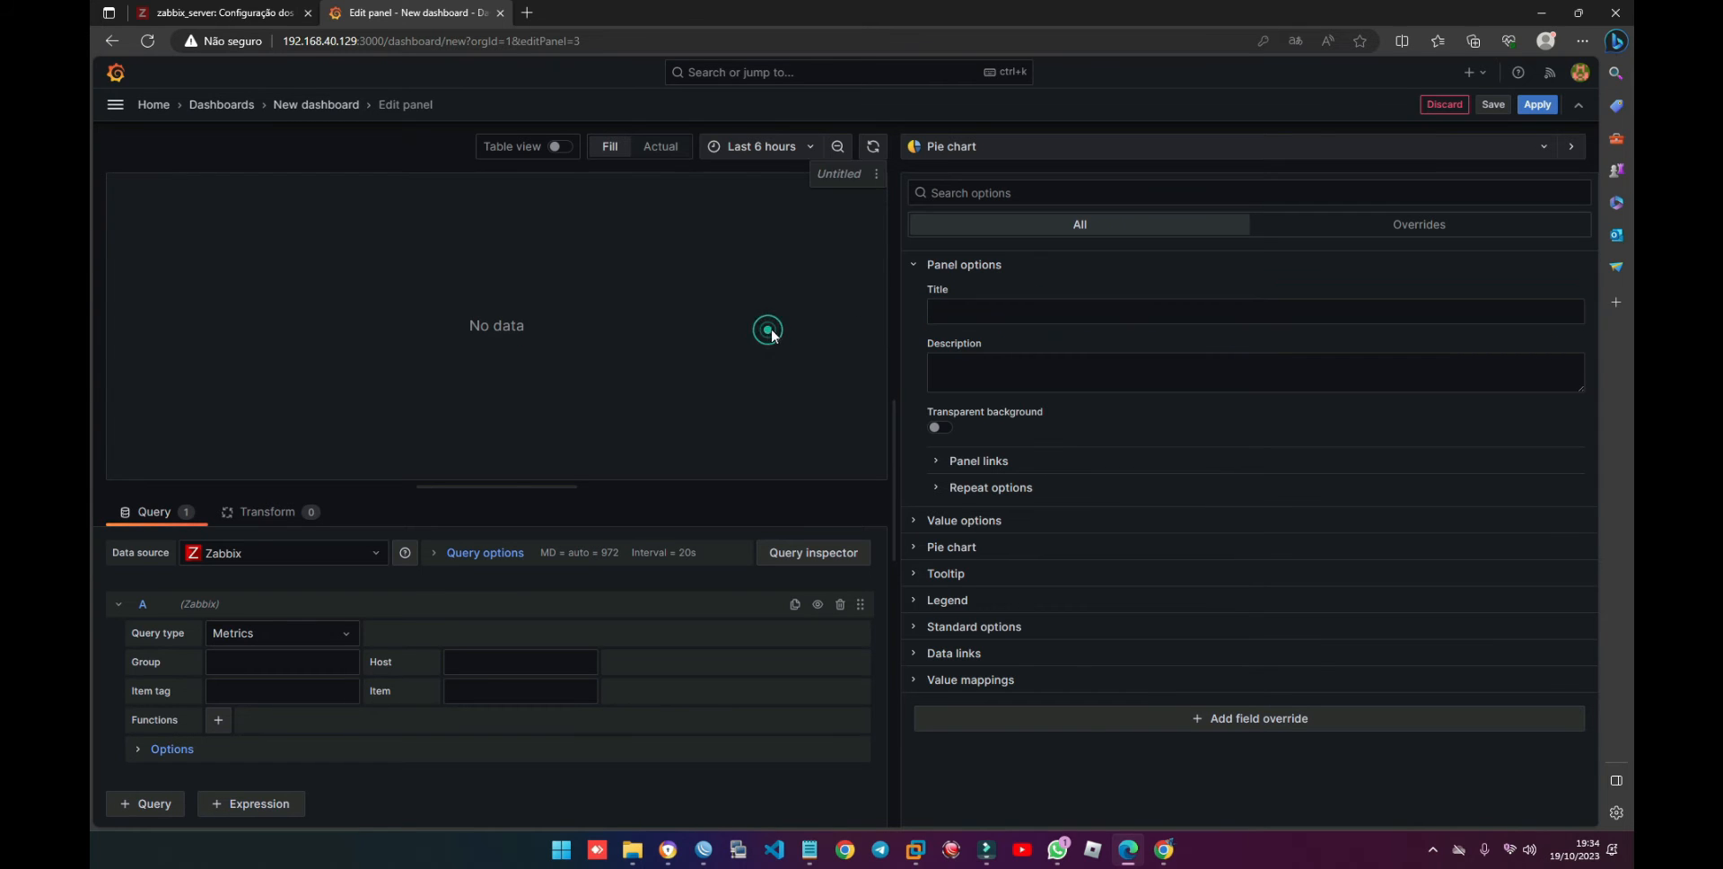
Step: Set query A's group to Mikrotik and its host to CCR1009
left_click(254, 672)
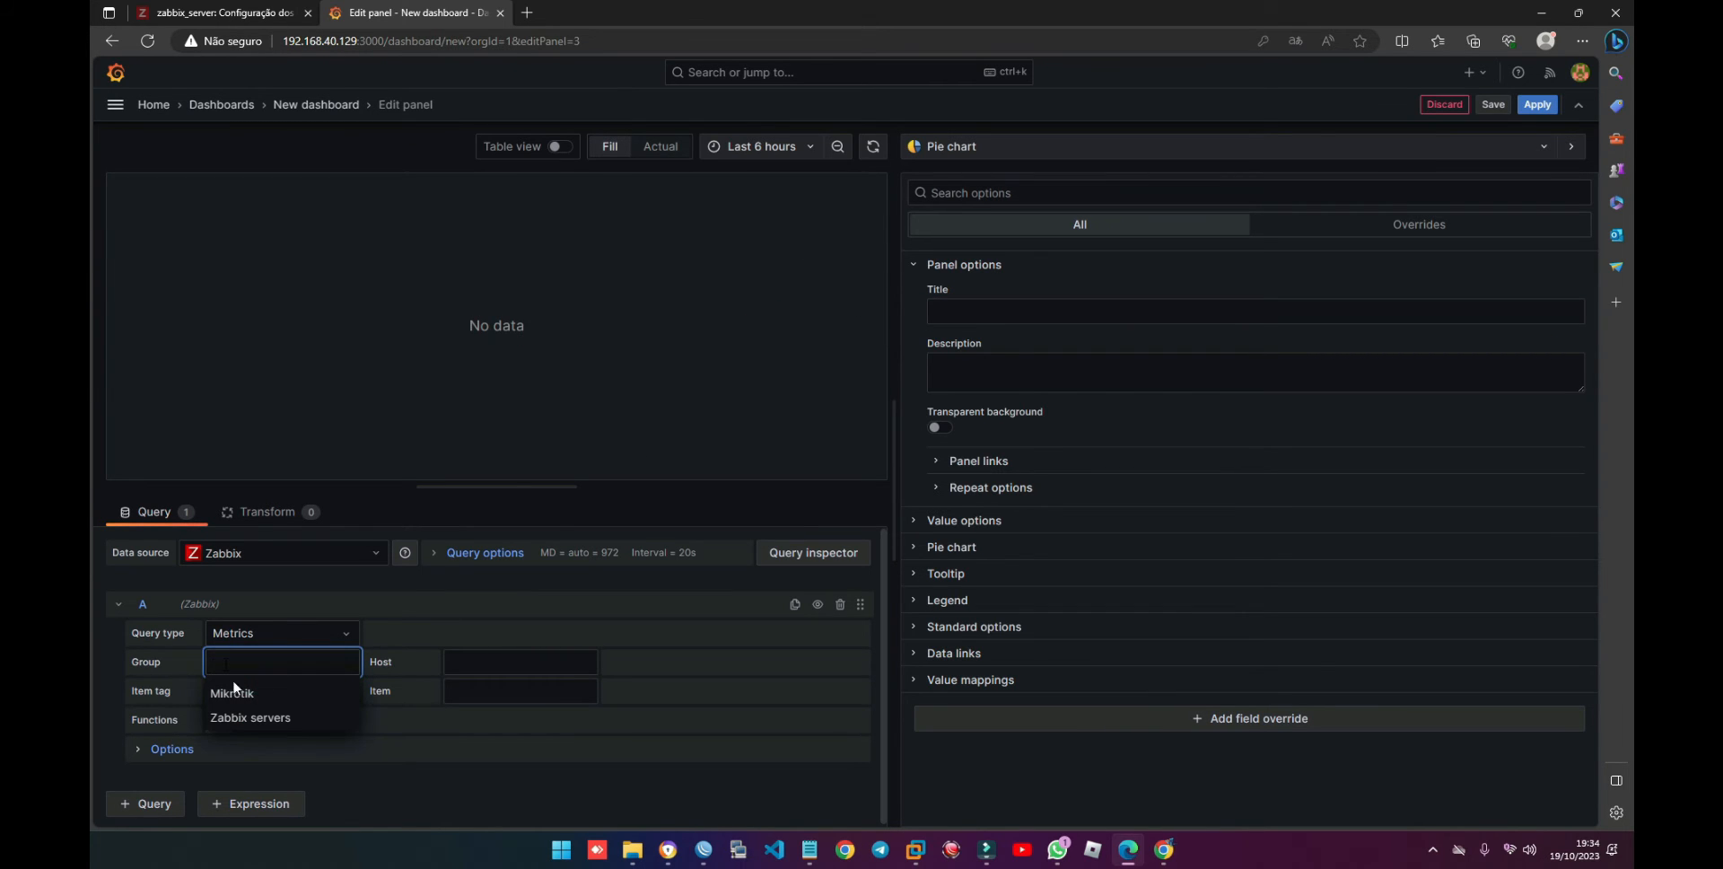
left_click(235, 694)
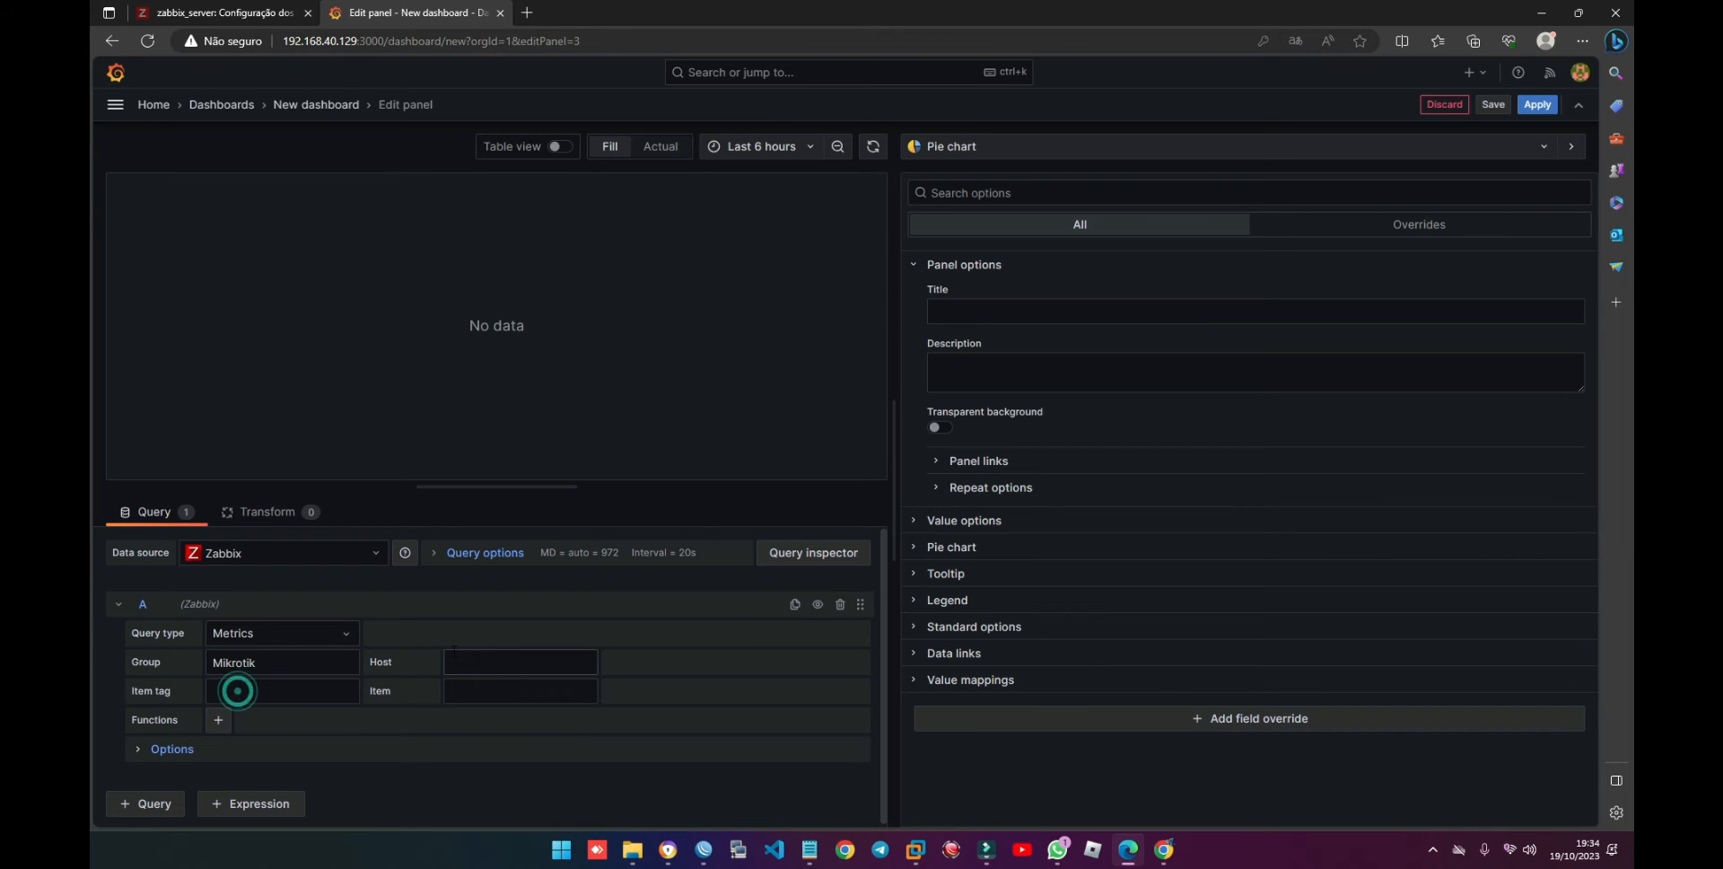
left_click(479, 661)
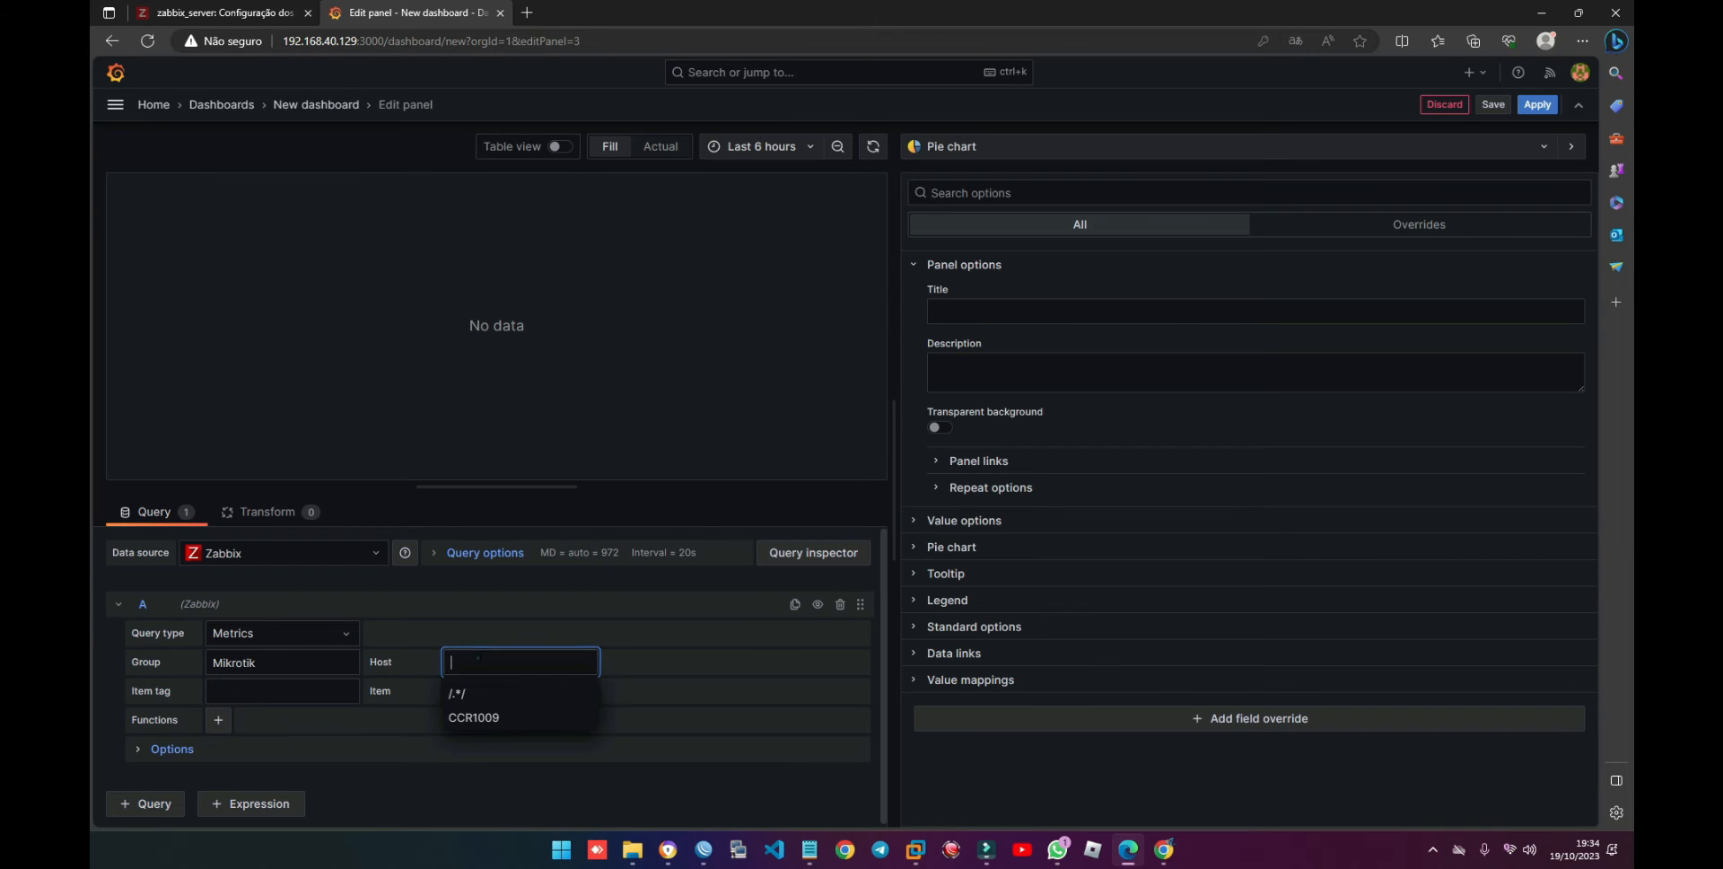
left_click(490, 719)
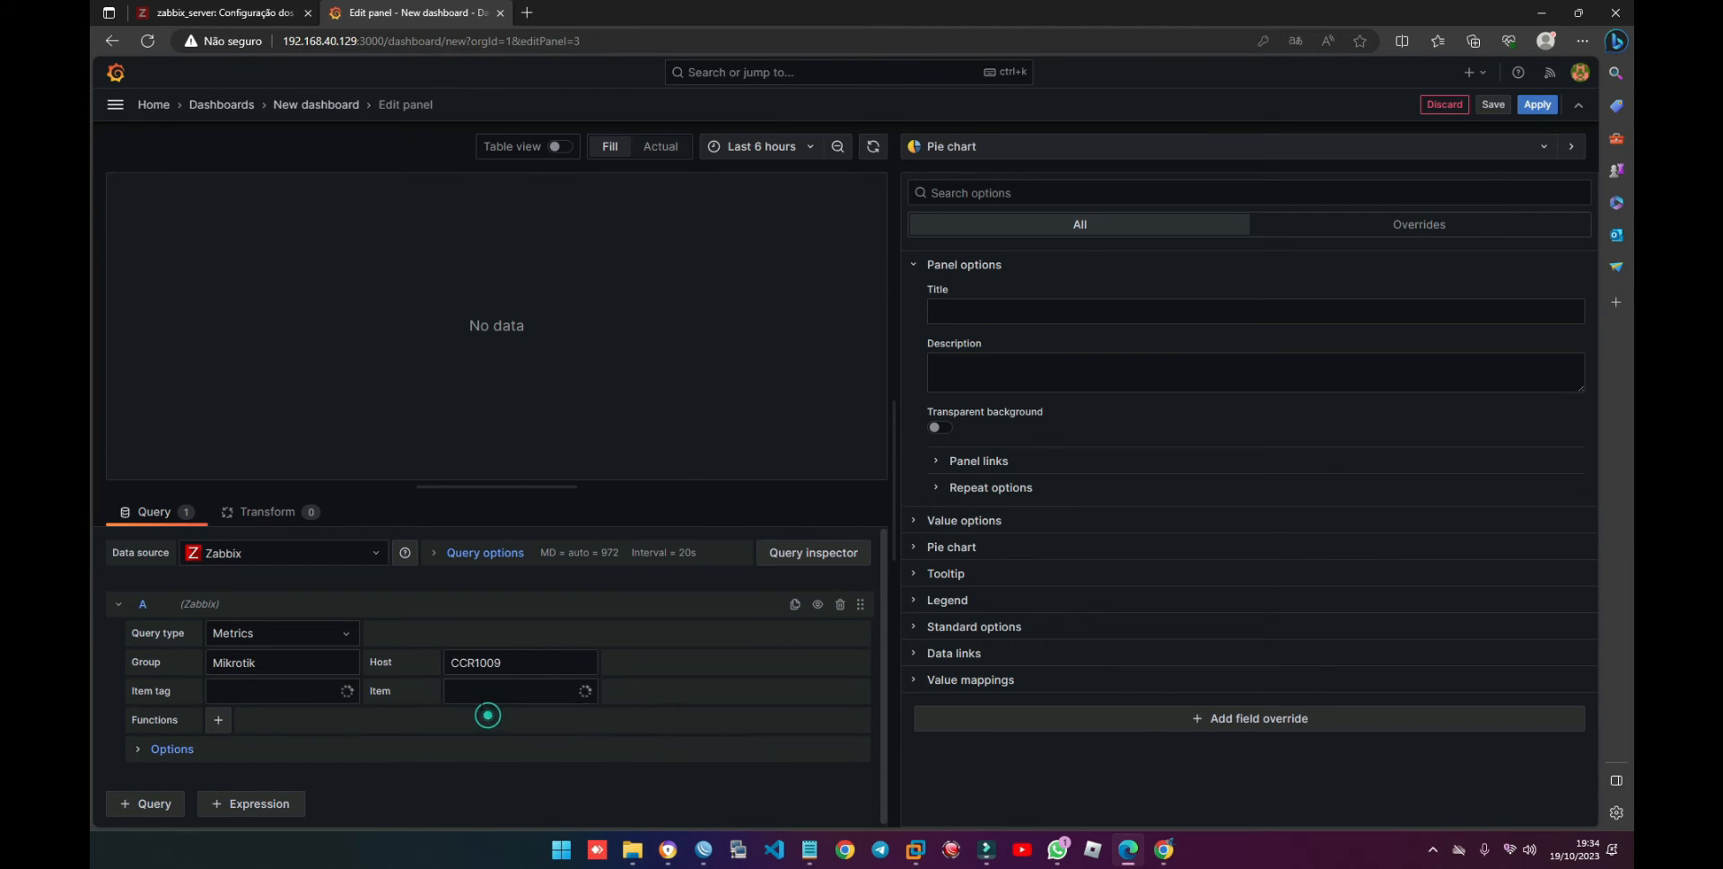
Step: Filter query A's items with the regular expression /memoria/ and check the resulting chart
left_click(484, 689)
type("//")
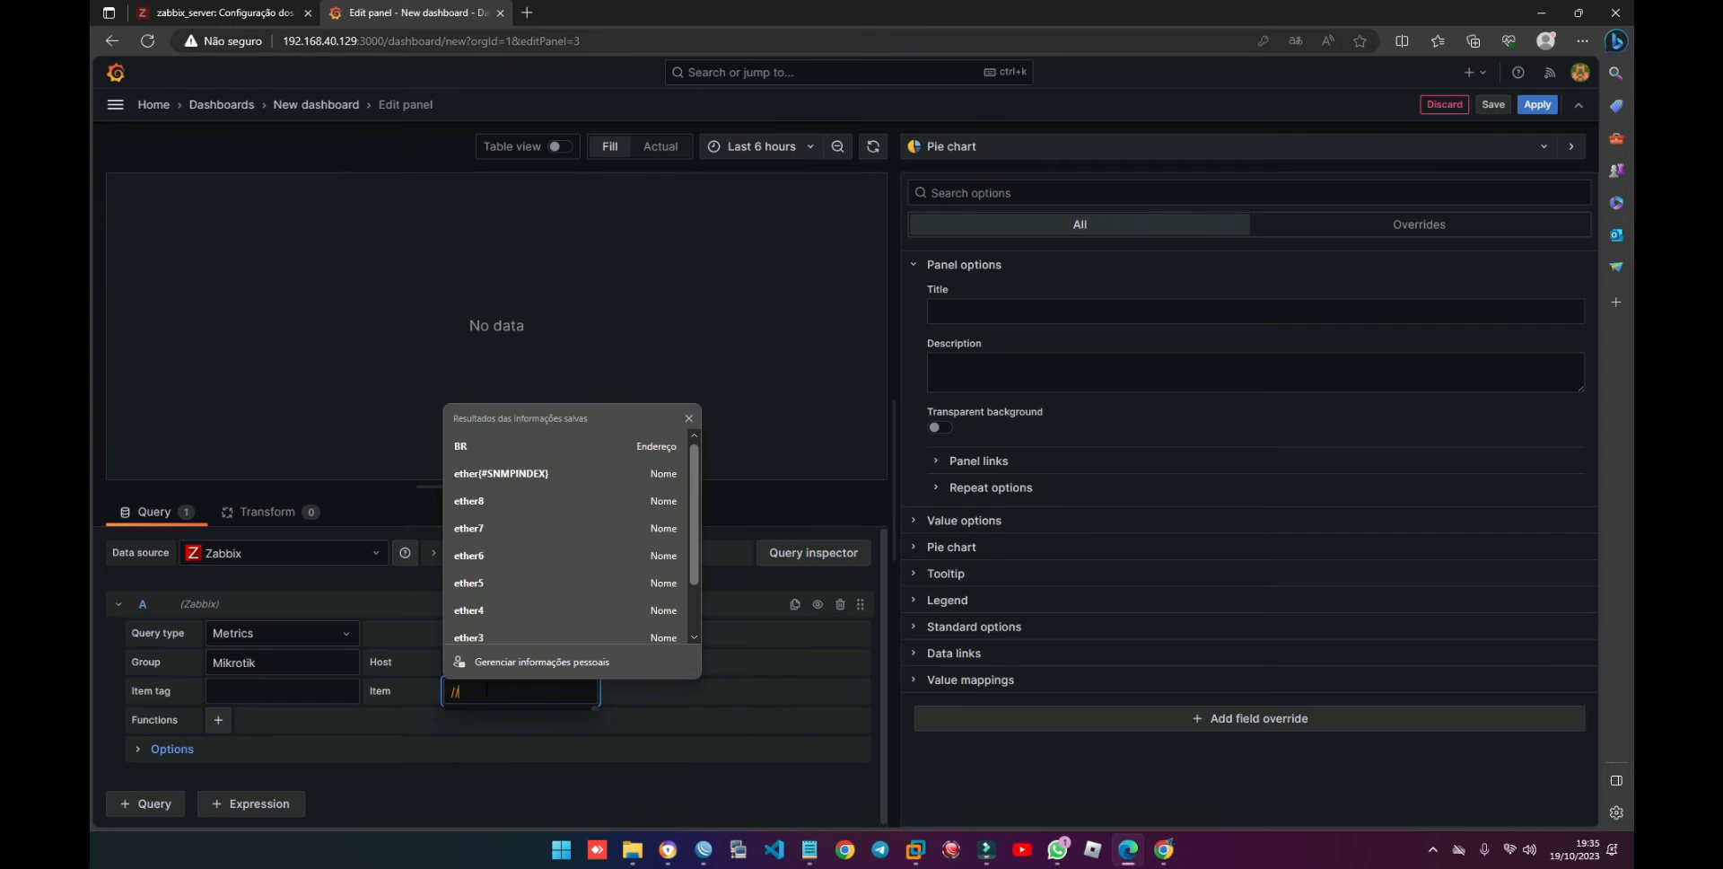
type("memoria")
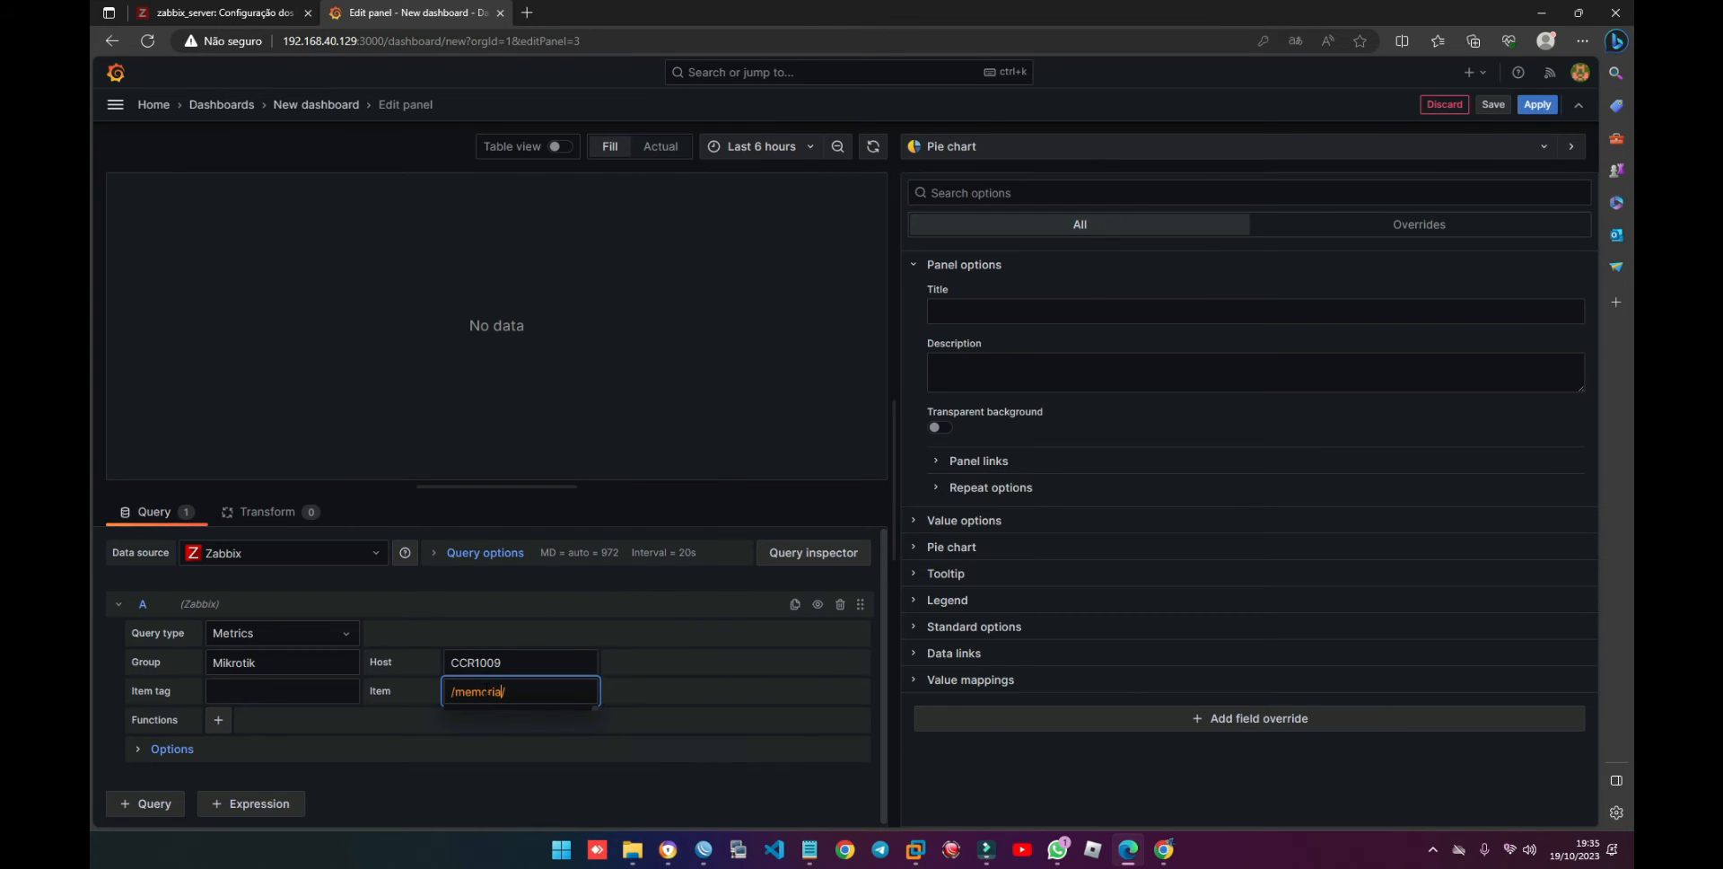
left_click(527, 789)
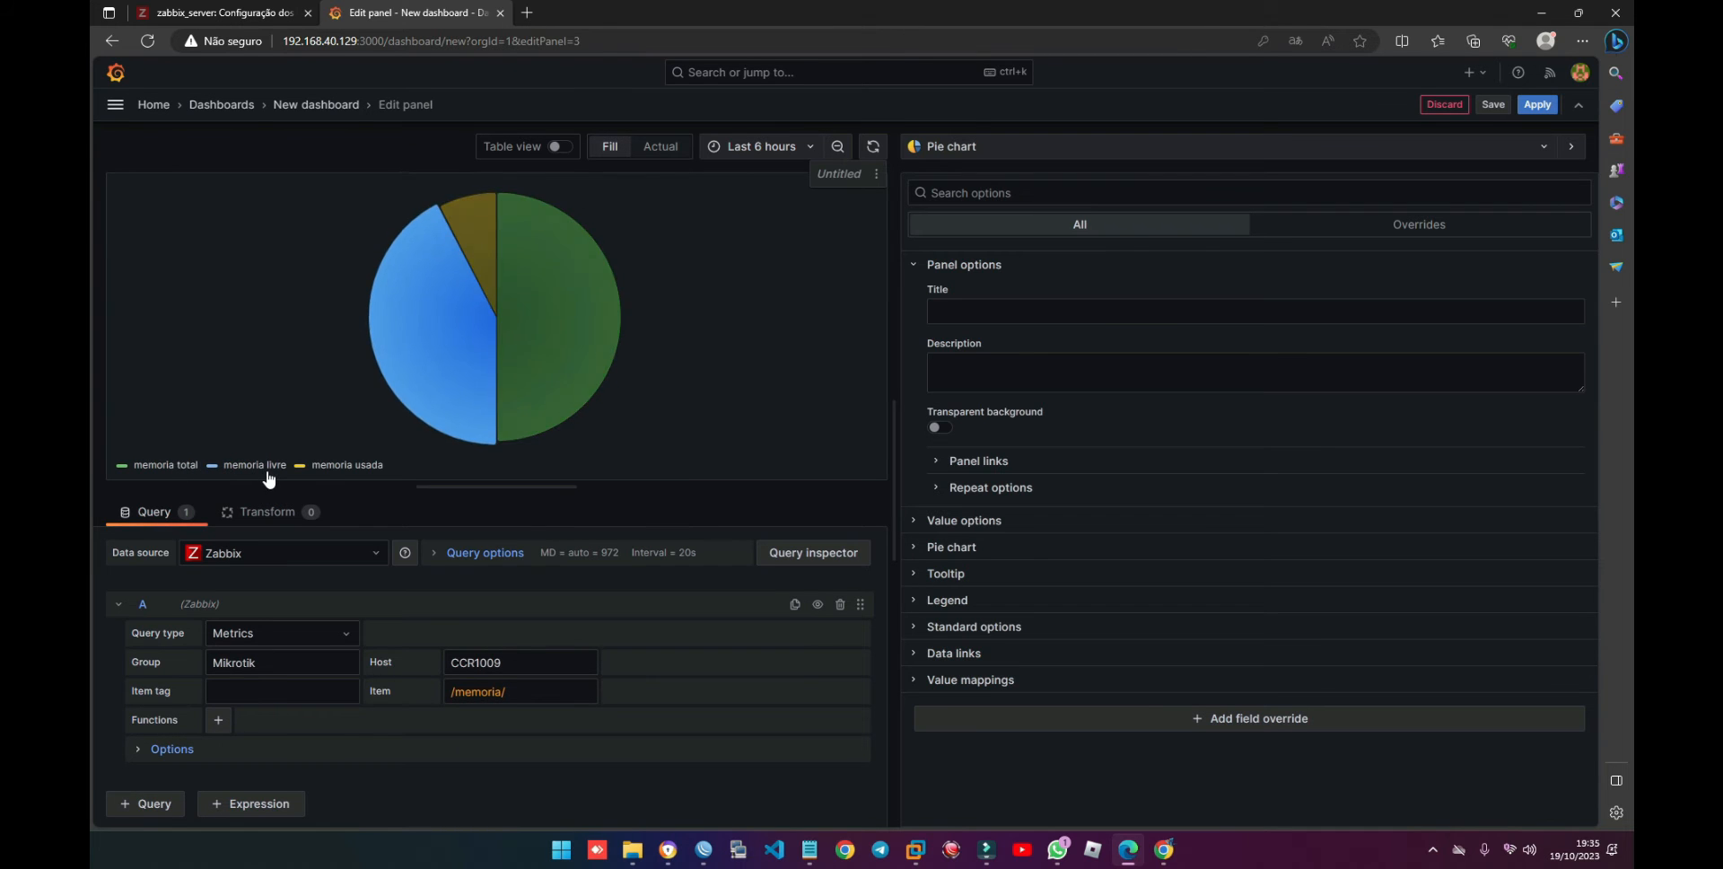
left_click(526, 691)
left_click(377, 816)
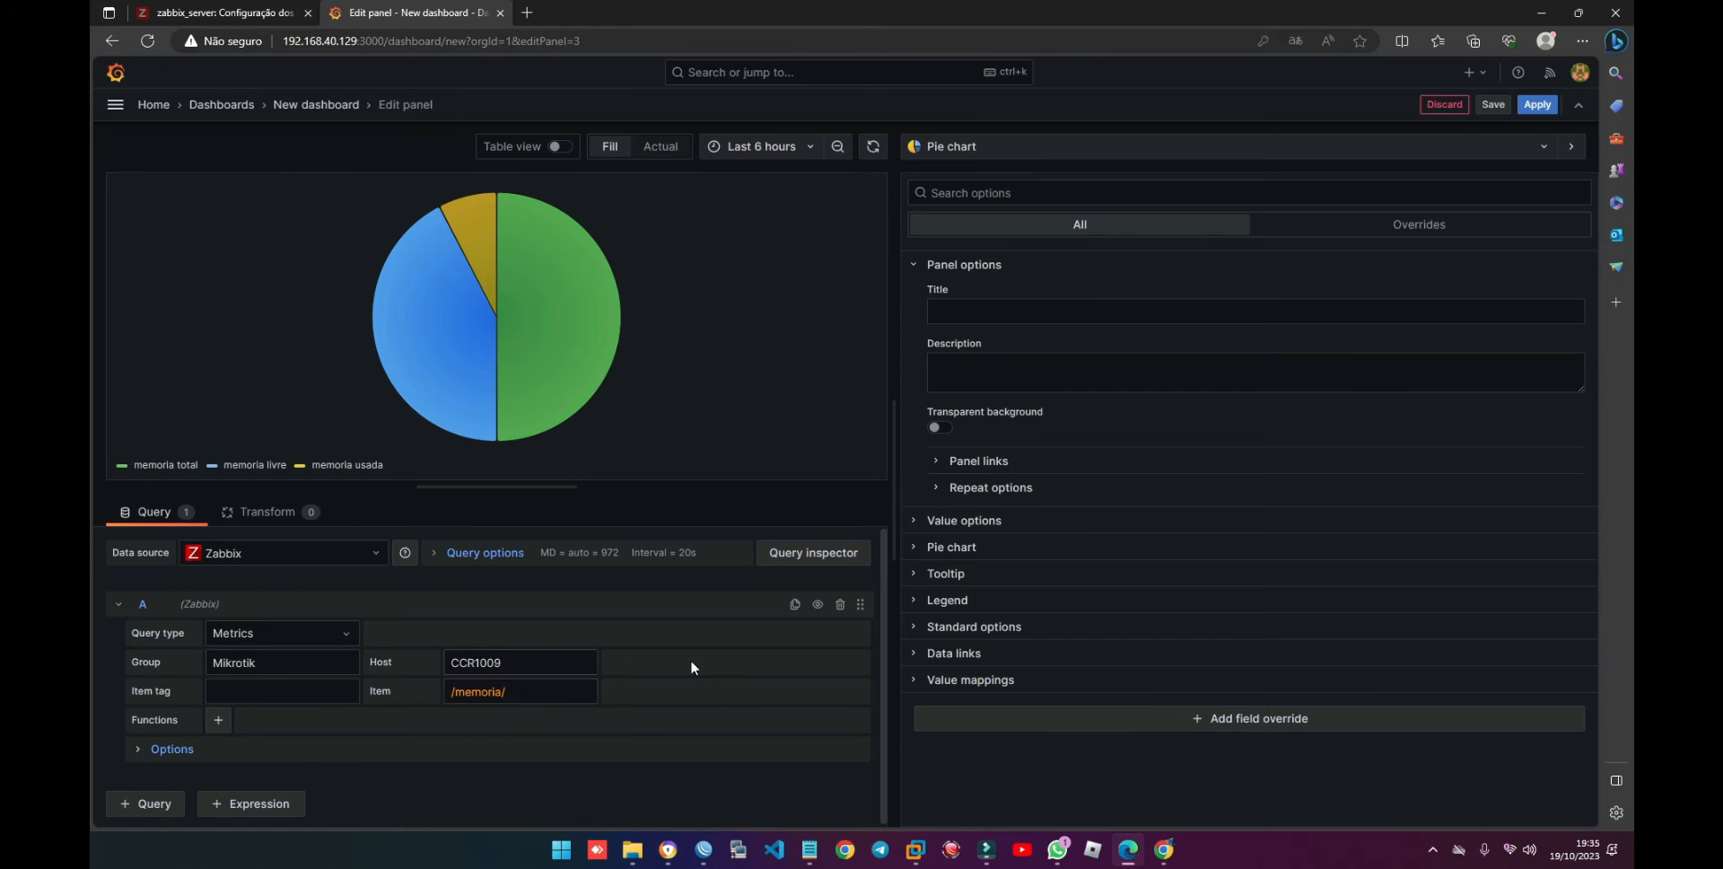
Step: Collapse the general panel options and render the pie chart as a Donut, comparing it with the Pie type
left_click(938, 264)
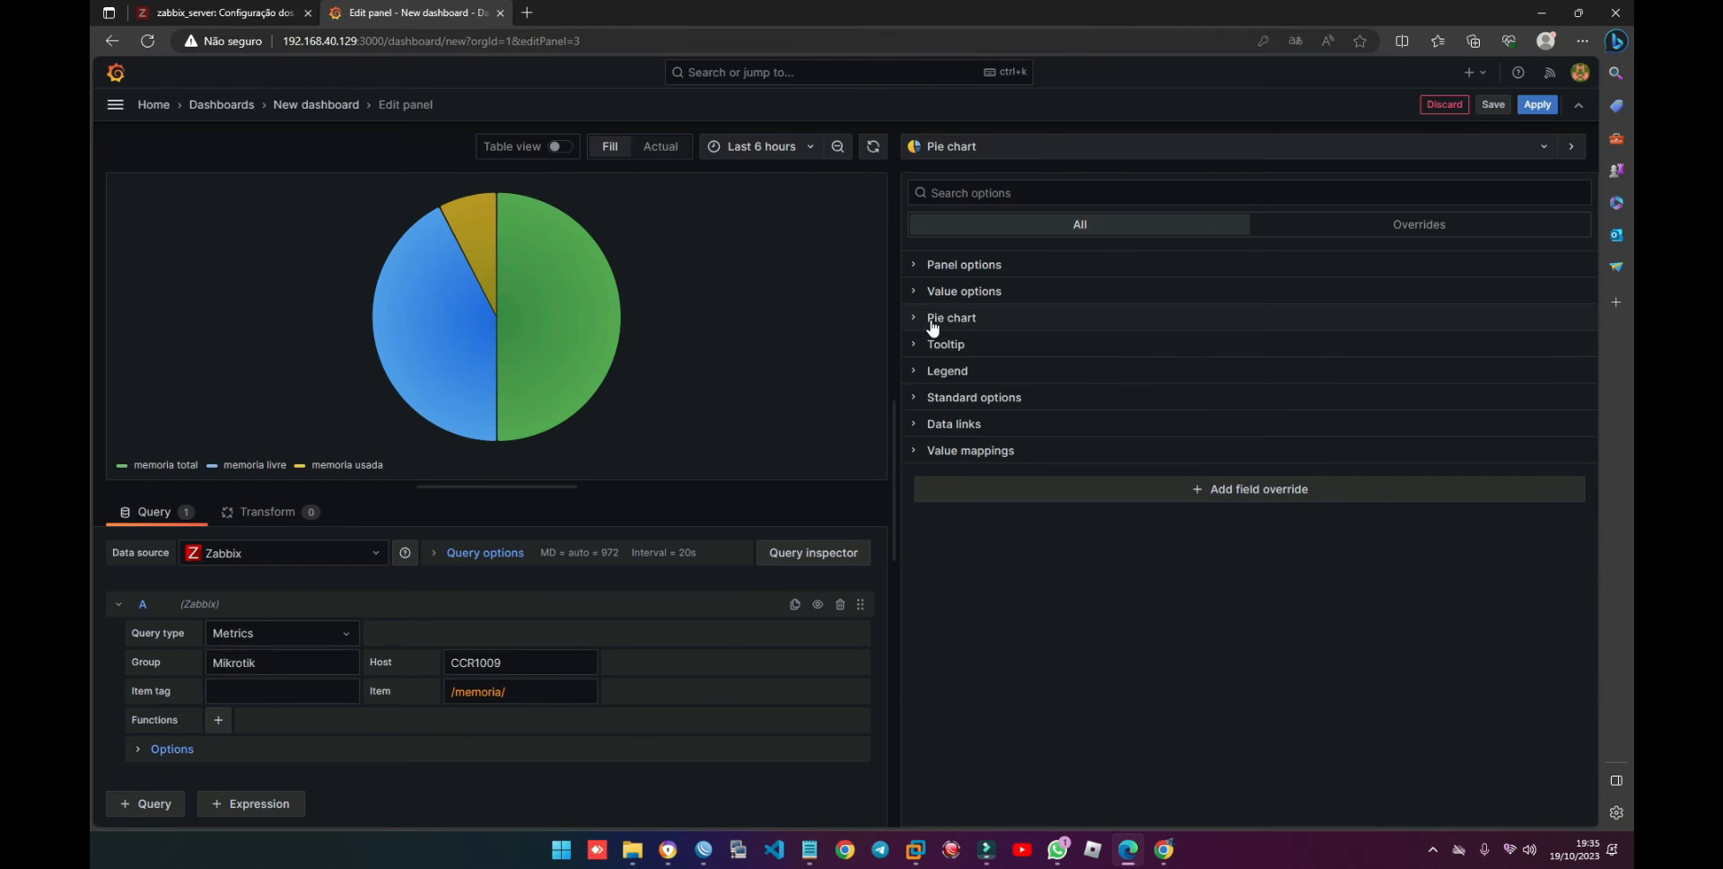
left_click(934, 321)
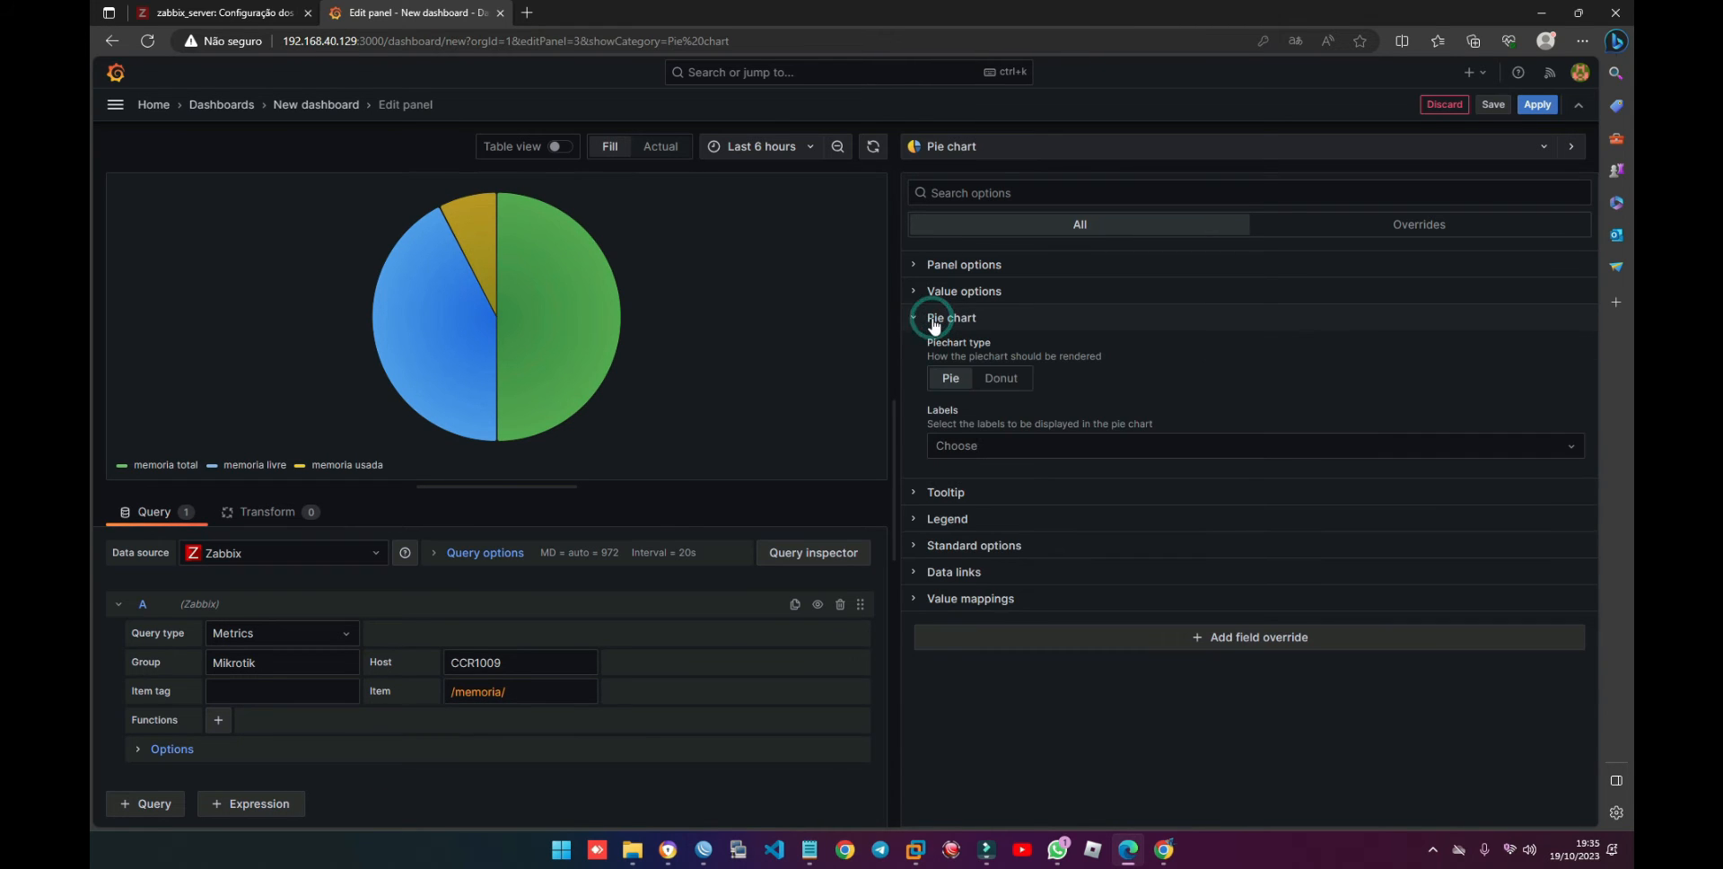
left_click(1002, 378)
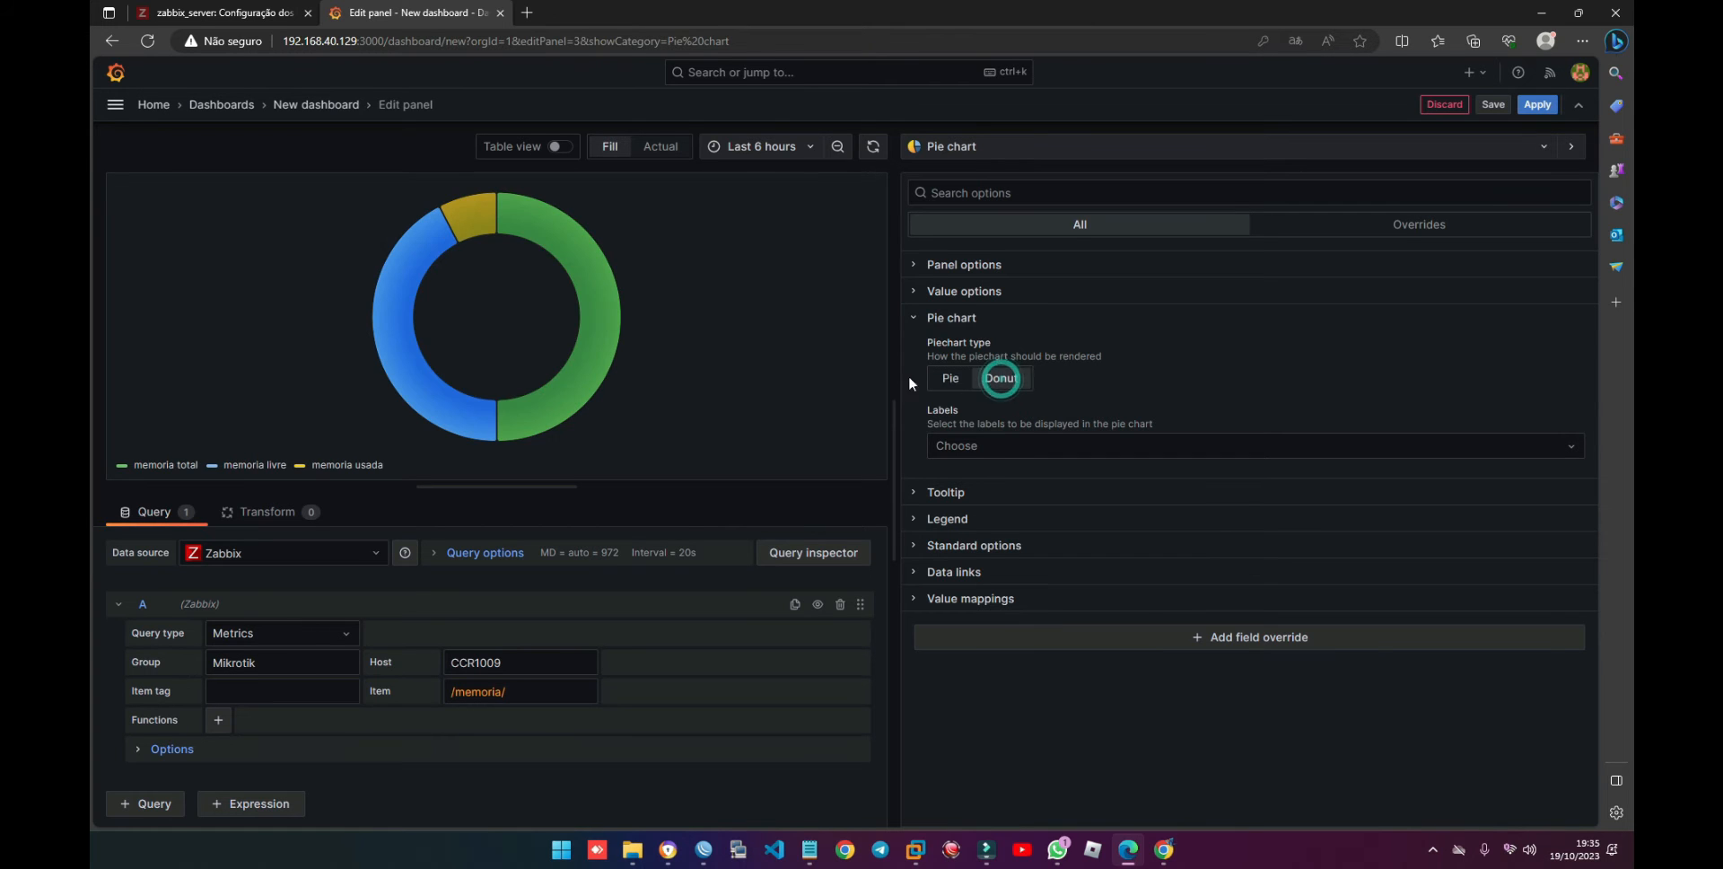
left_click(942, 379)
left_click(1002, 383)
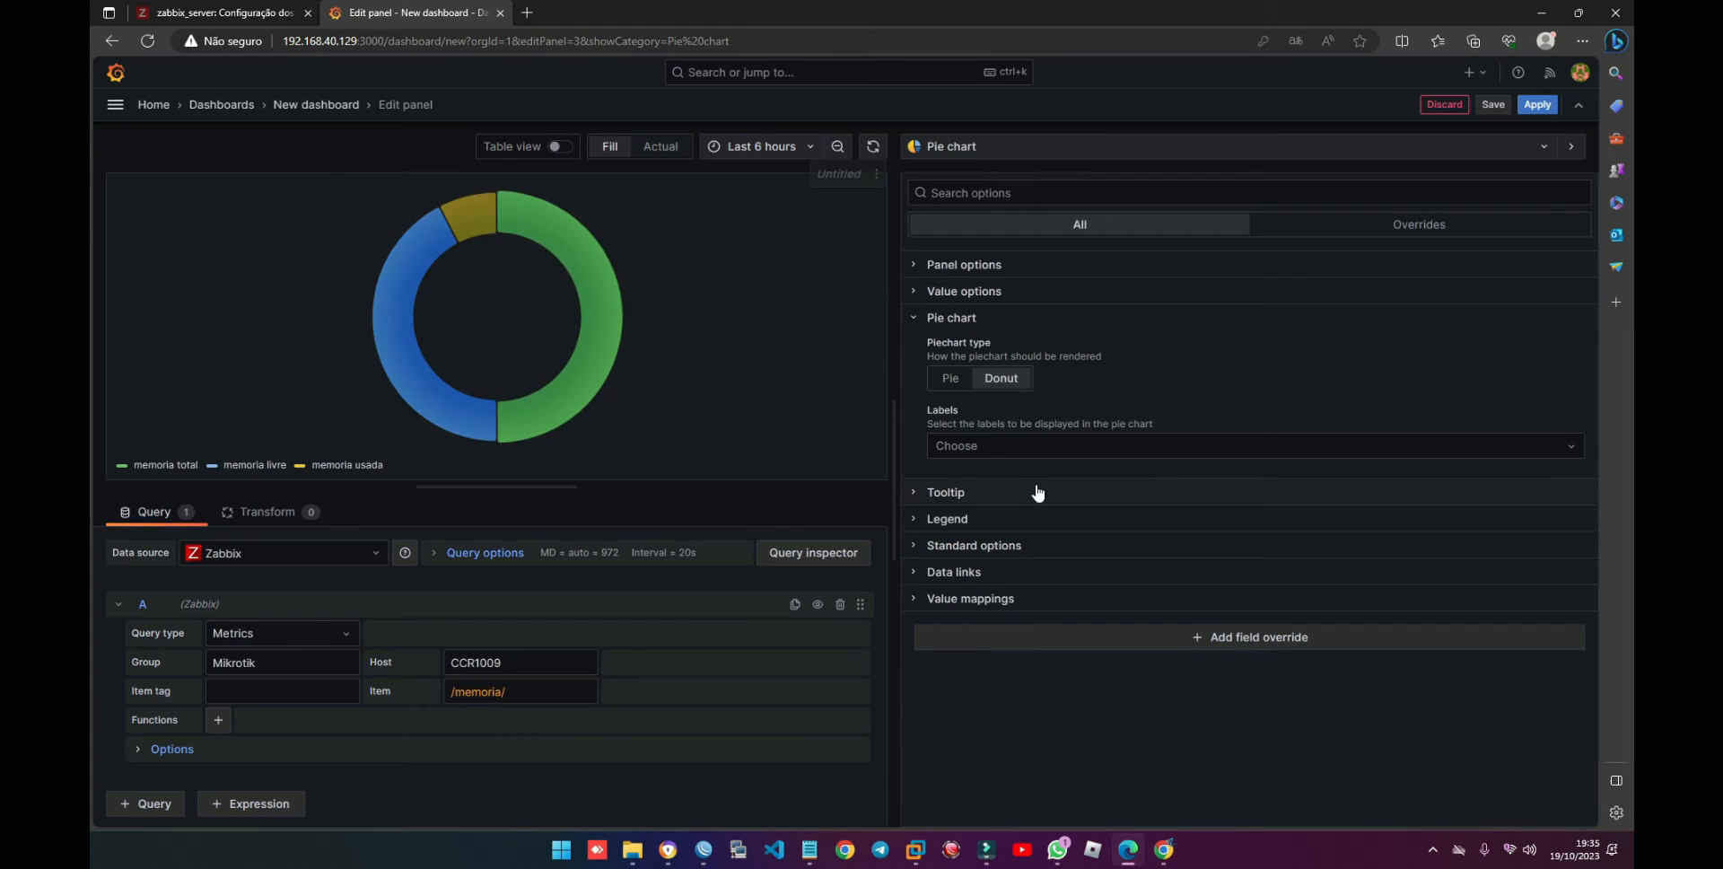
Step: Label the donut chart's slices with Name
left_click(985, 445)
left_click(968, 504)
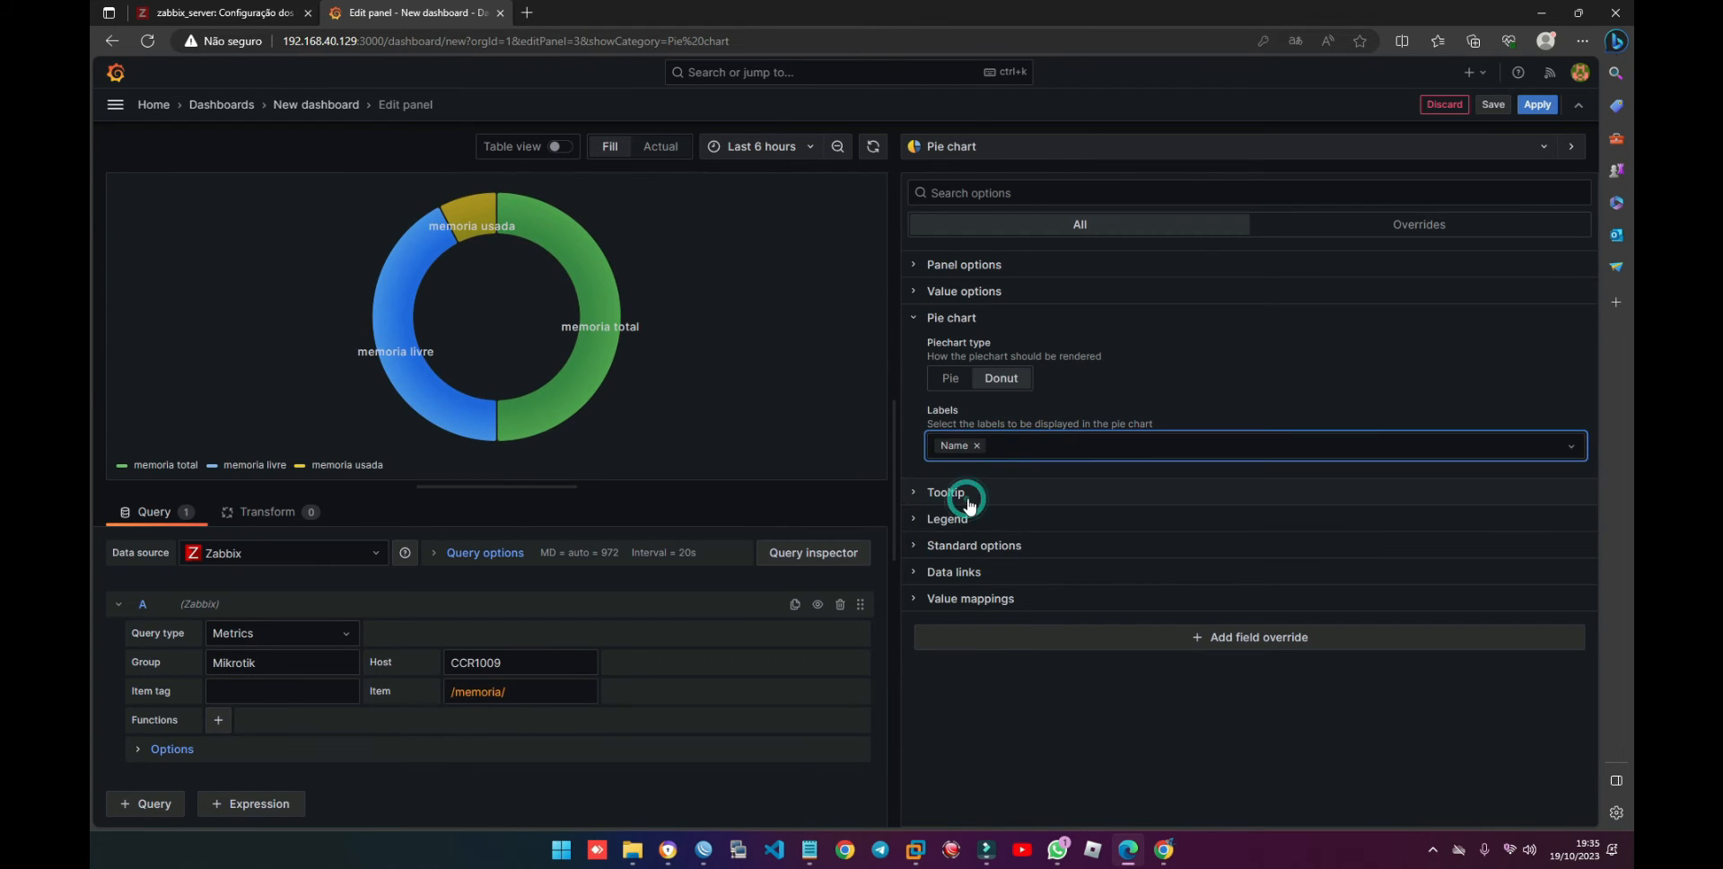
Step: Try adding Value and Percent to the donut chart's labels one at a time, removing each again
left_click(1031, 446)
left_click(986, 506)
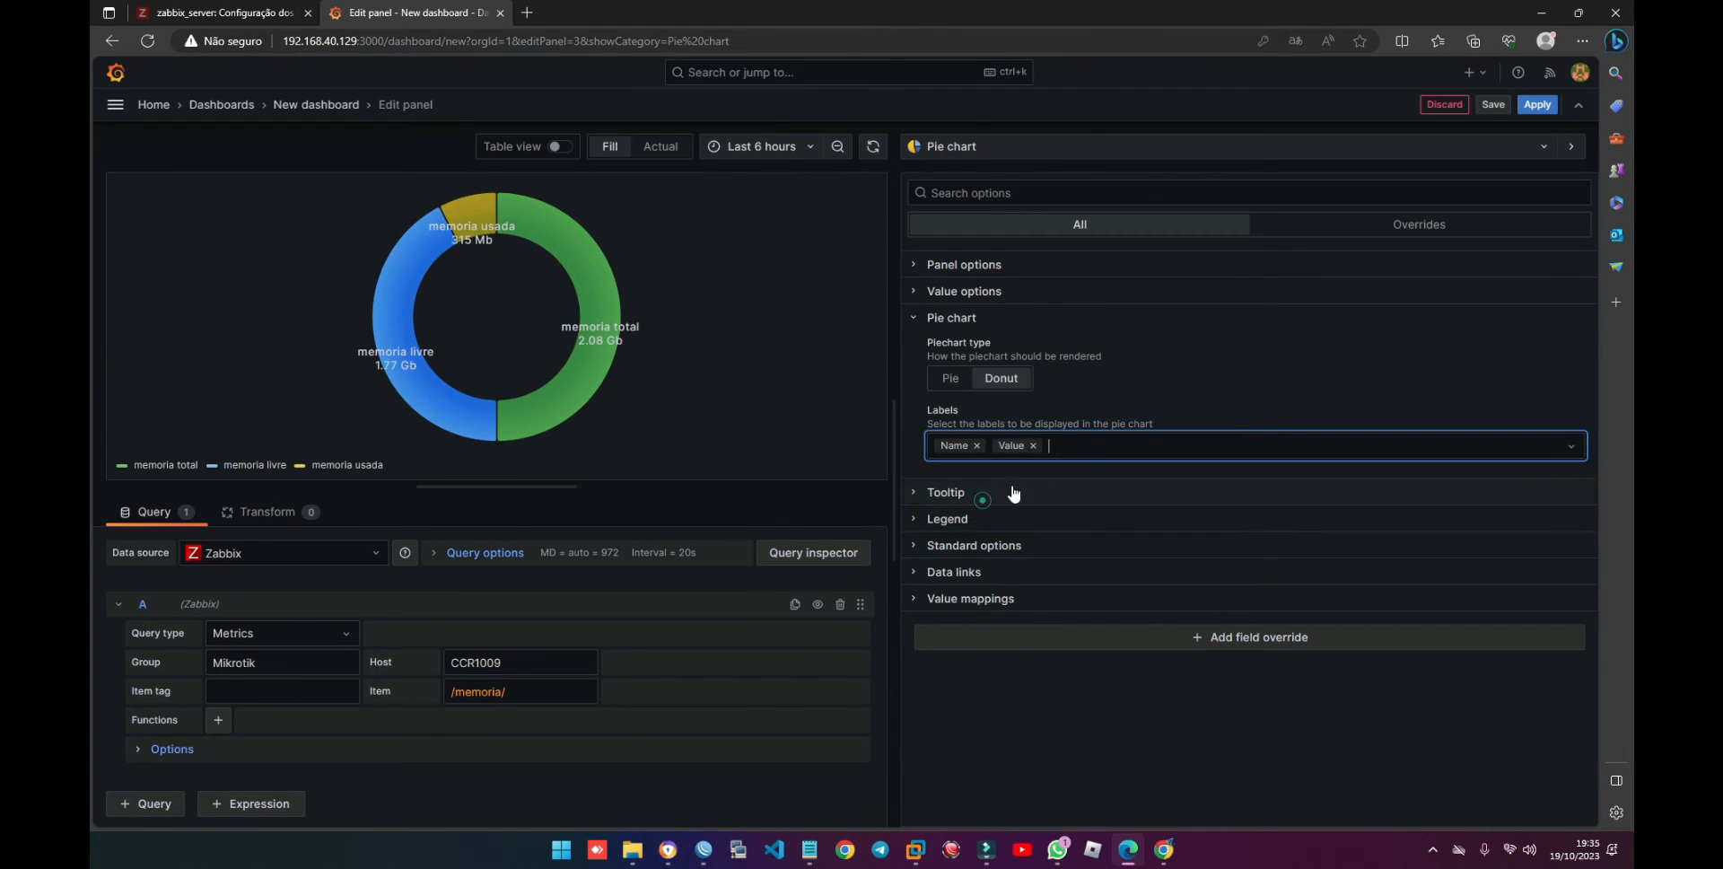
left_click(1033, 446)
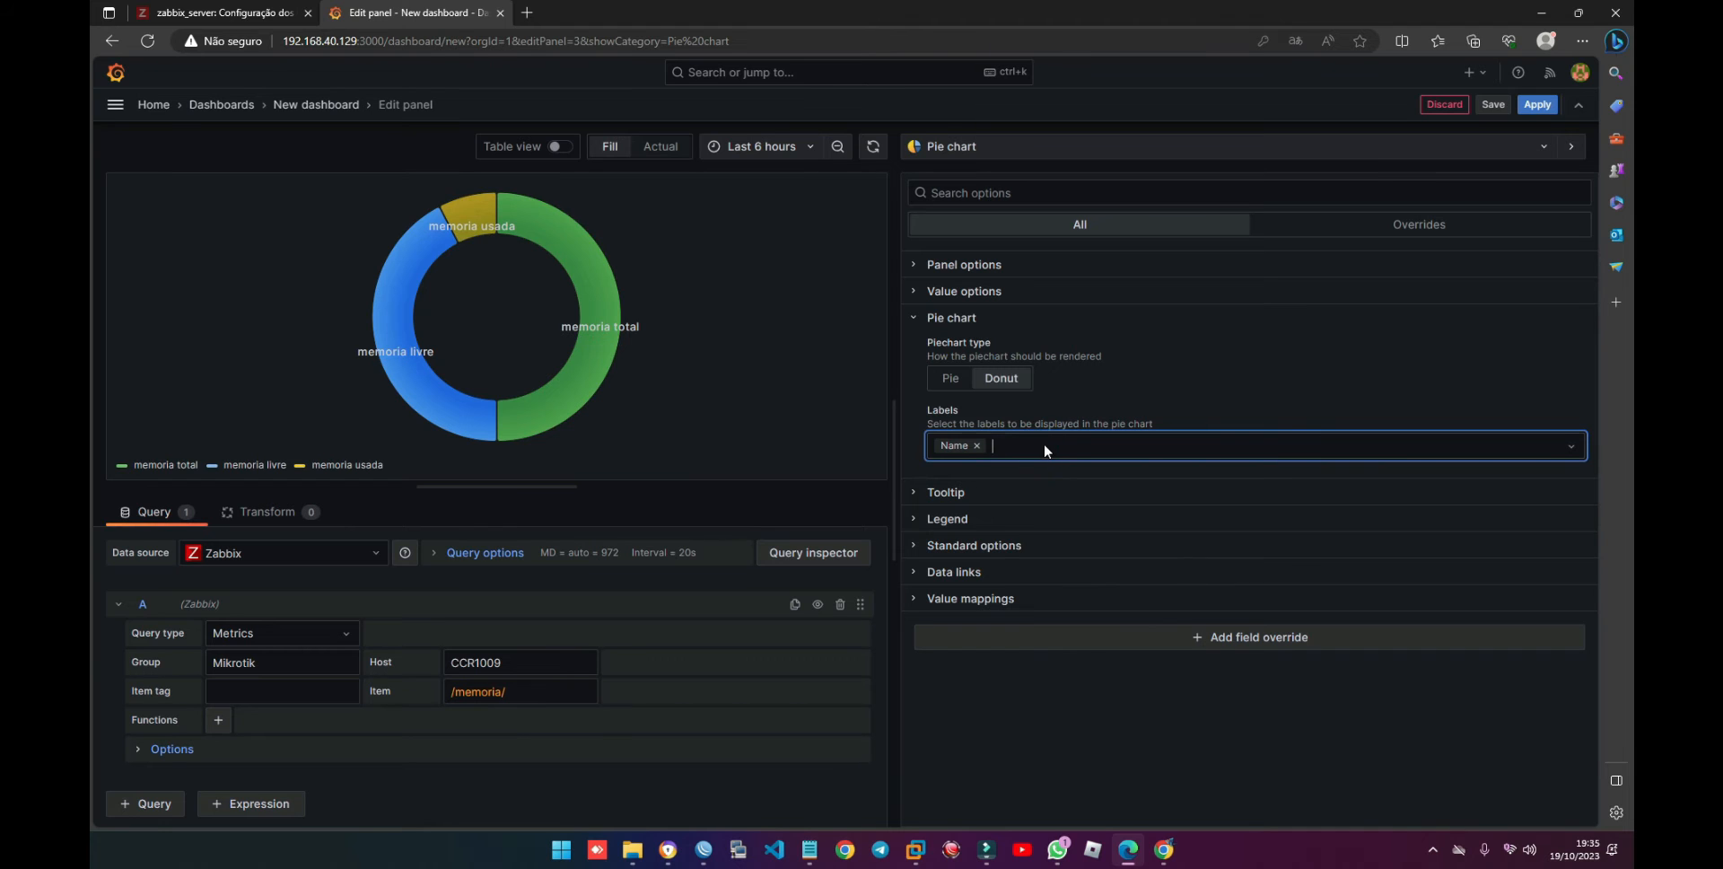
left_click(1043, 445)
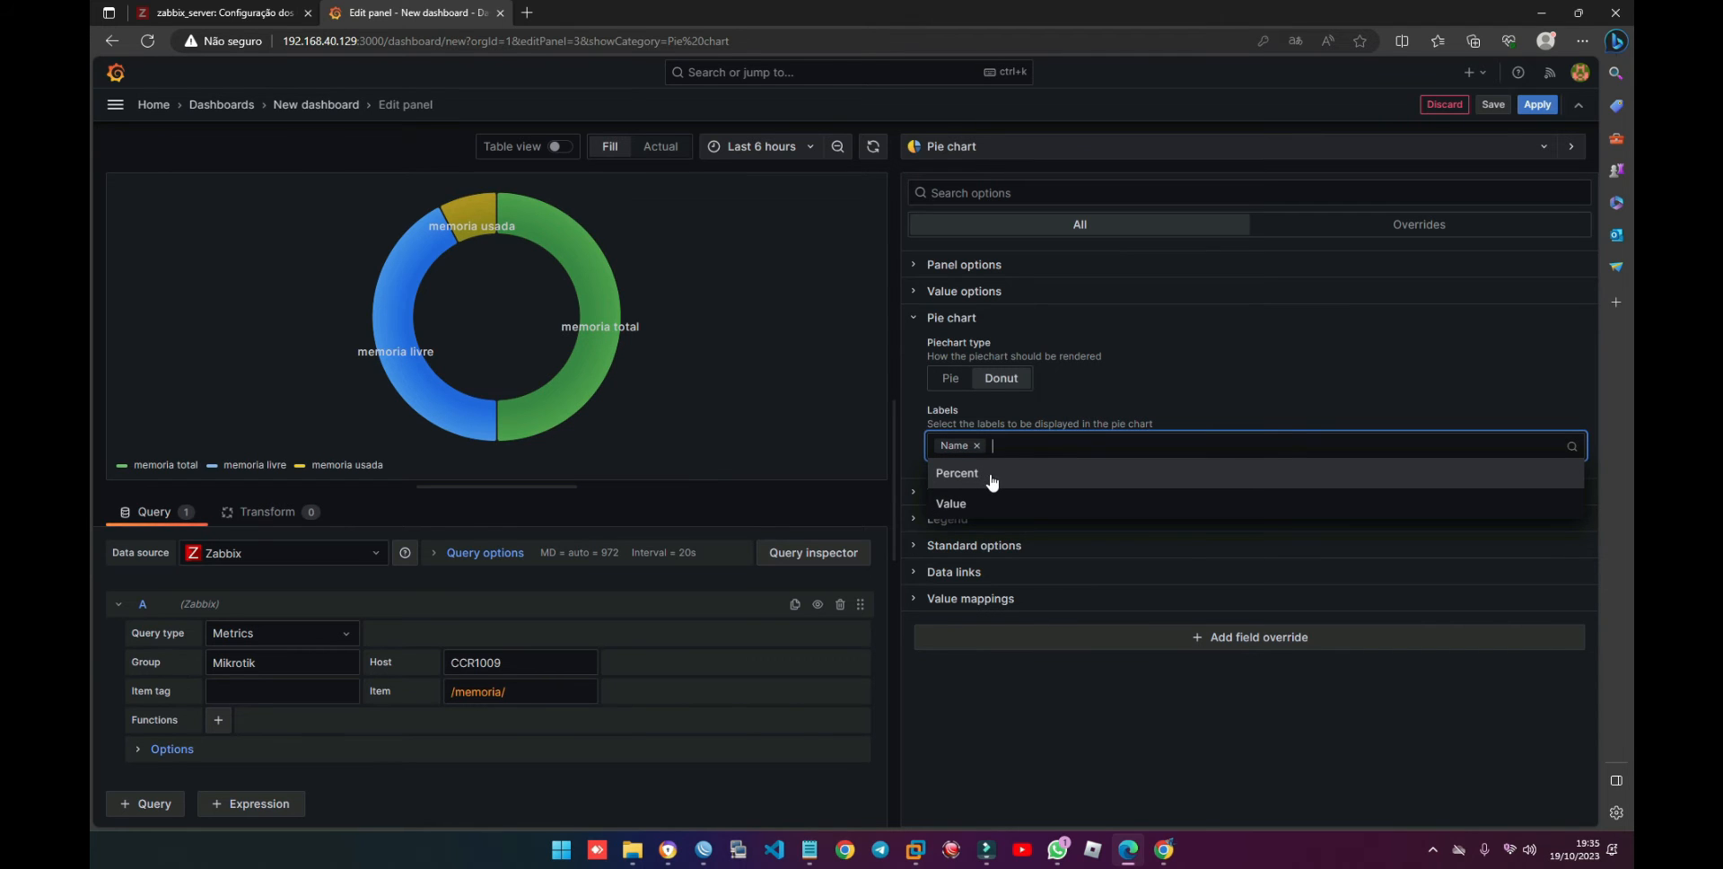
left_click(992, 476)
left_click(1037, 446)
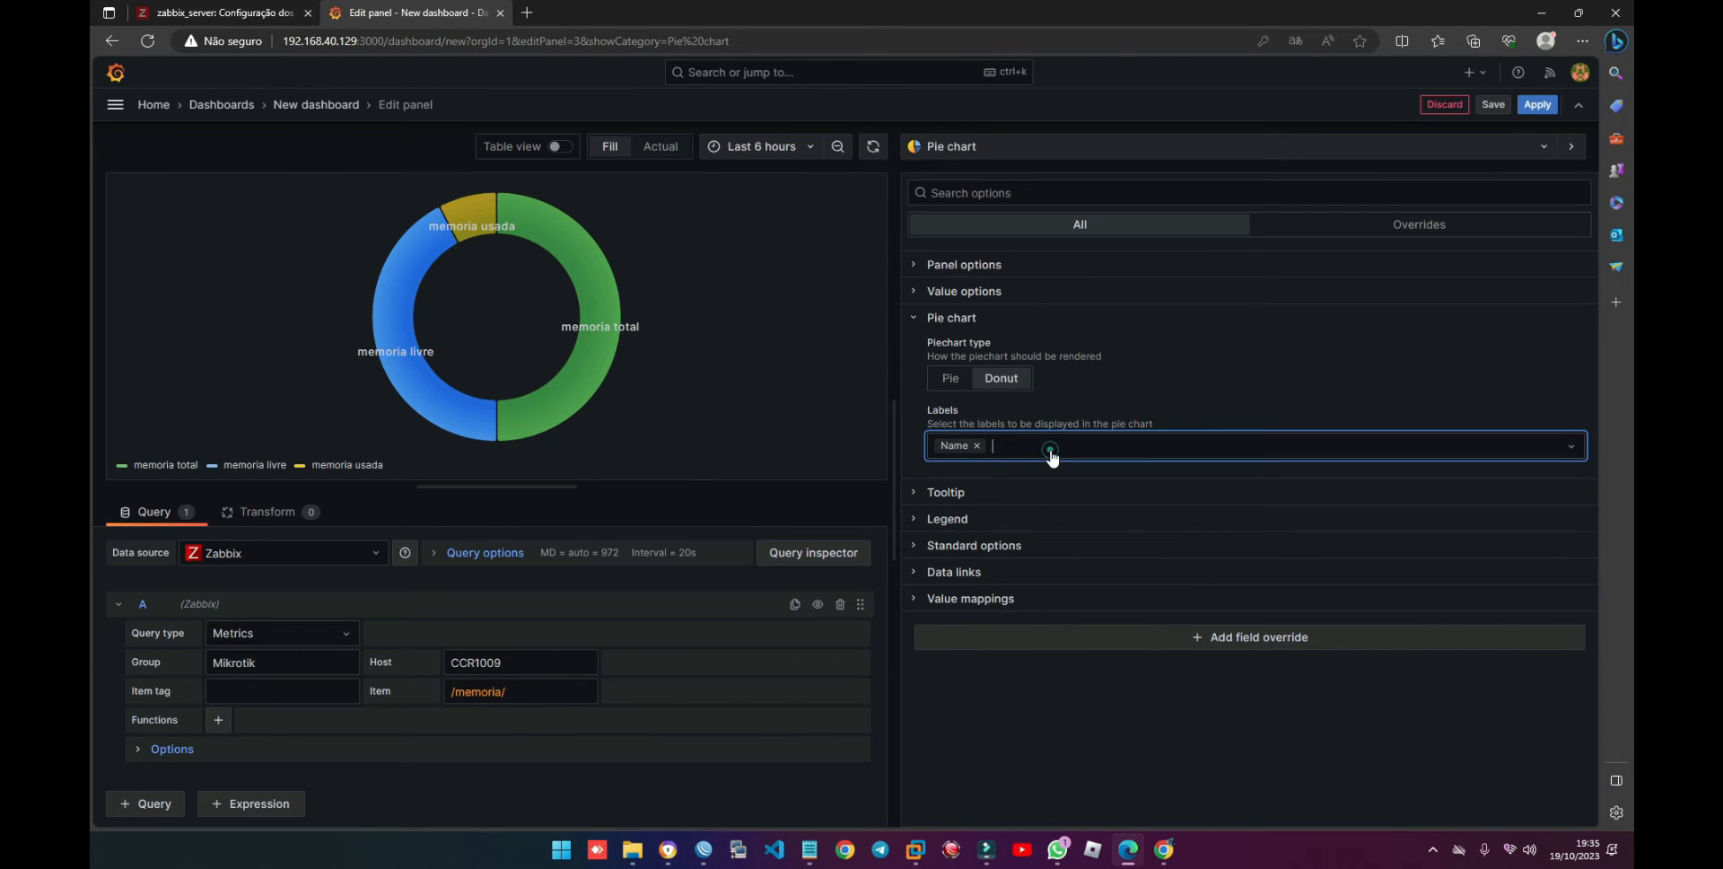
Step: Add Value to the donut chart's labels alongside Name and collapse the pie chart options
left_click(1057, 446)
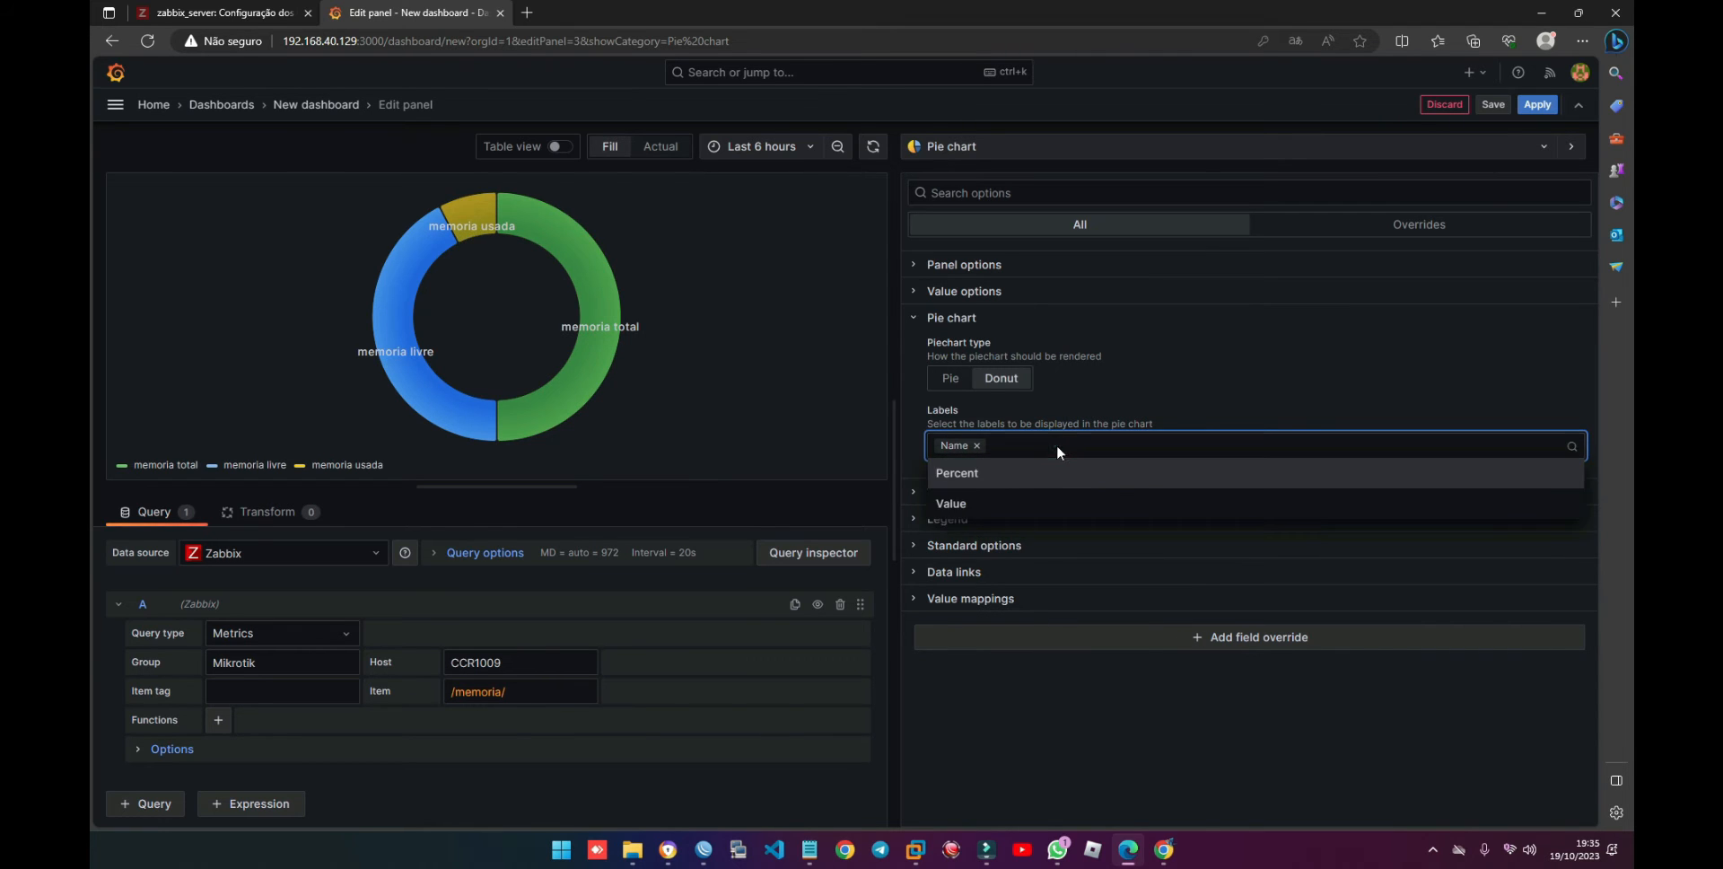
left_click(974, 506)
left_click(951, 317)
Step: Try the All and Hidden tooltip modes for the donut chart, returning to Single
left_click(951, 351)
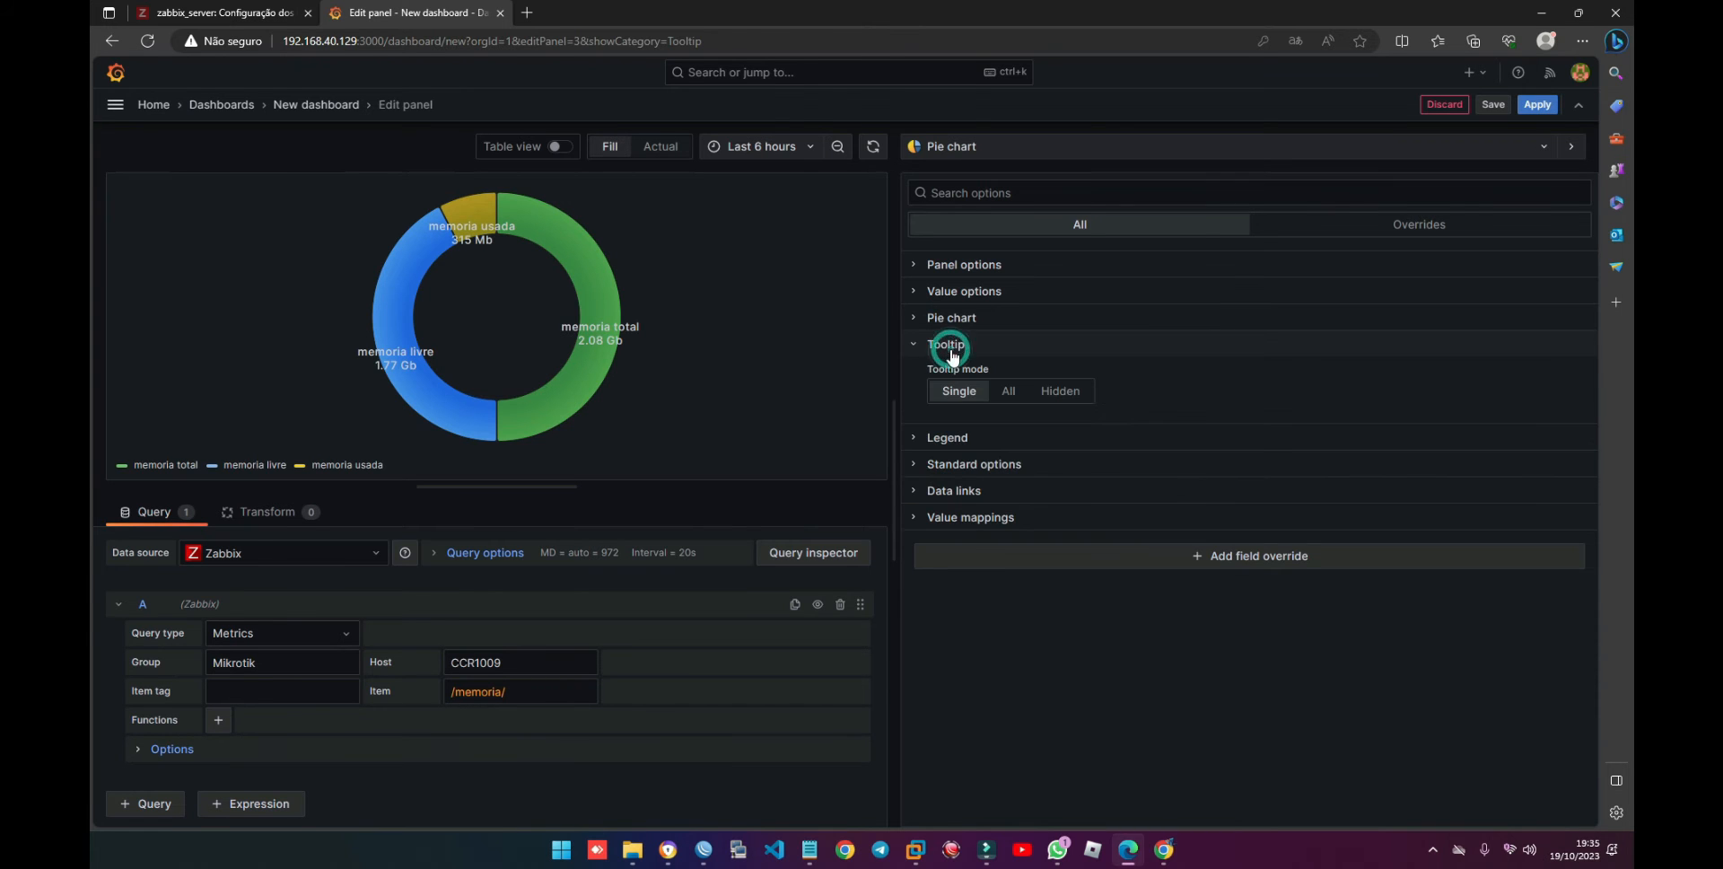
left_click(960, 395)
left_click(1009, 392)
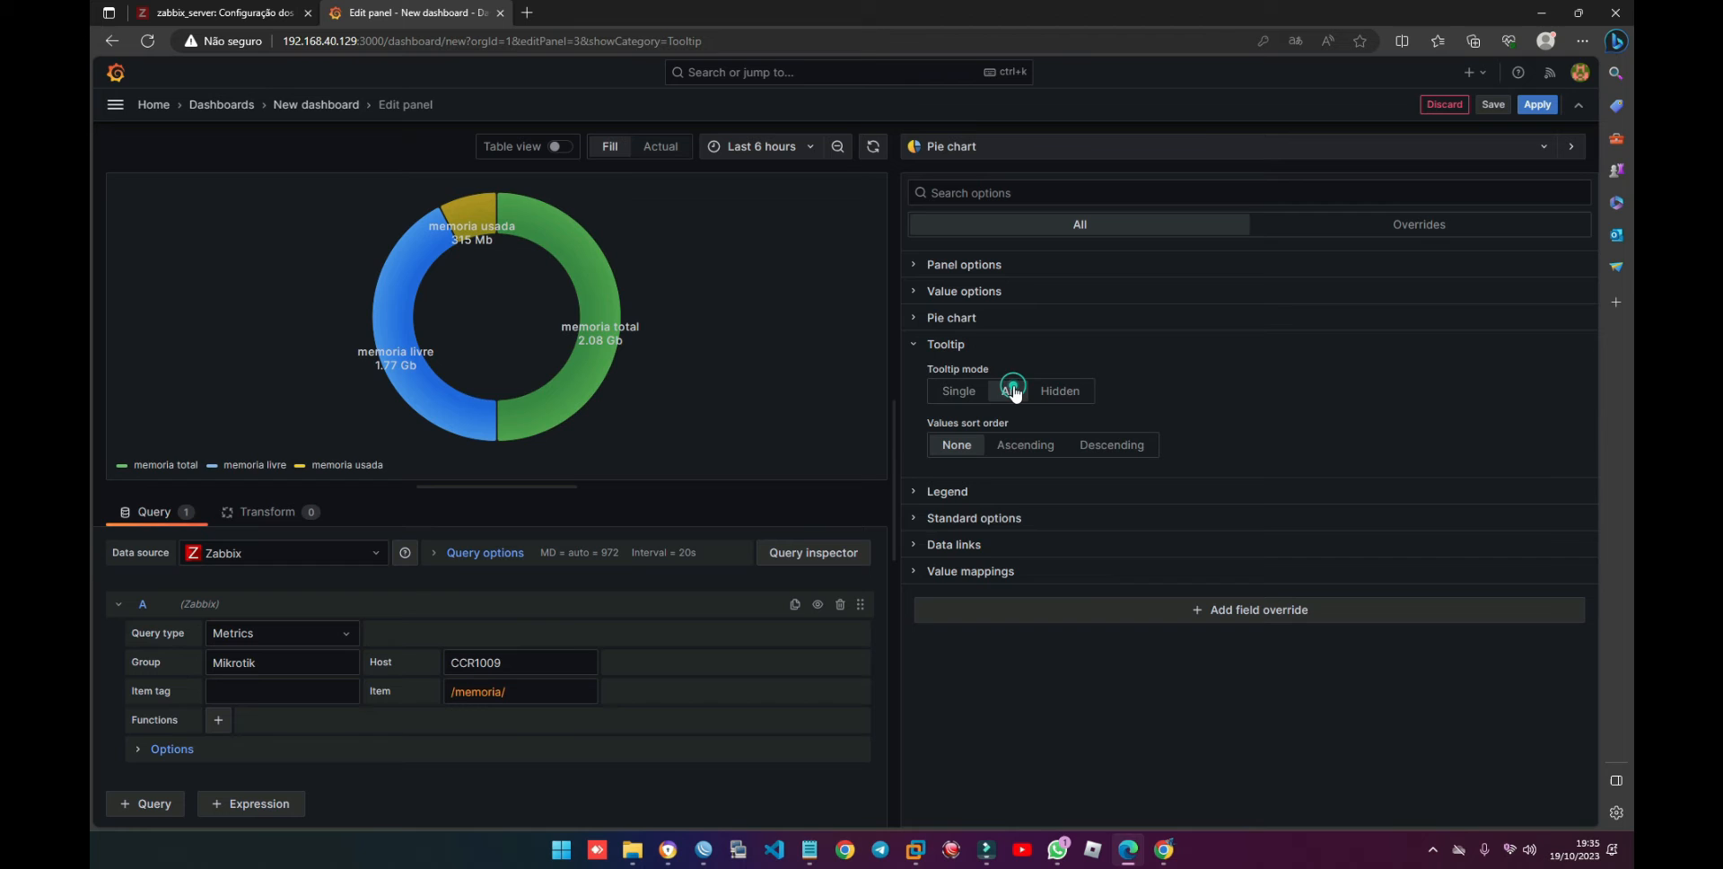
left_click(1062, 395)
left_click(958, 396)
left_click(945, 346)
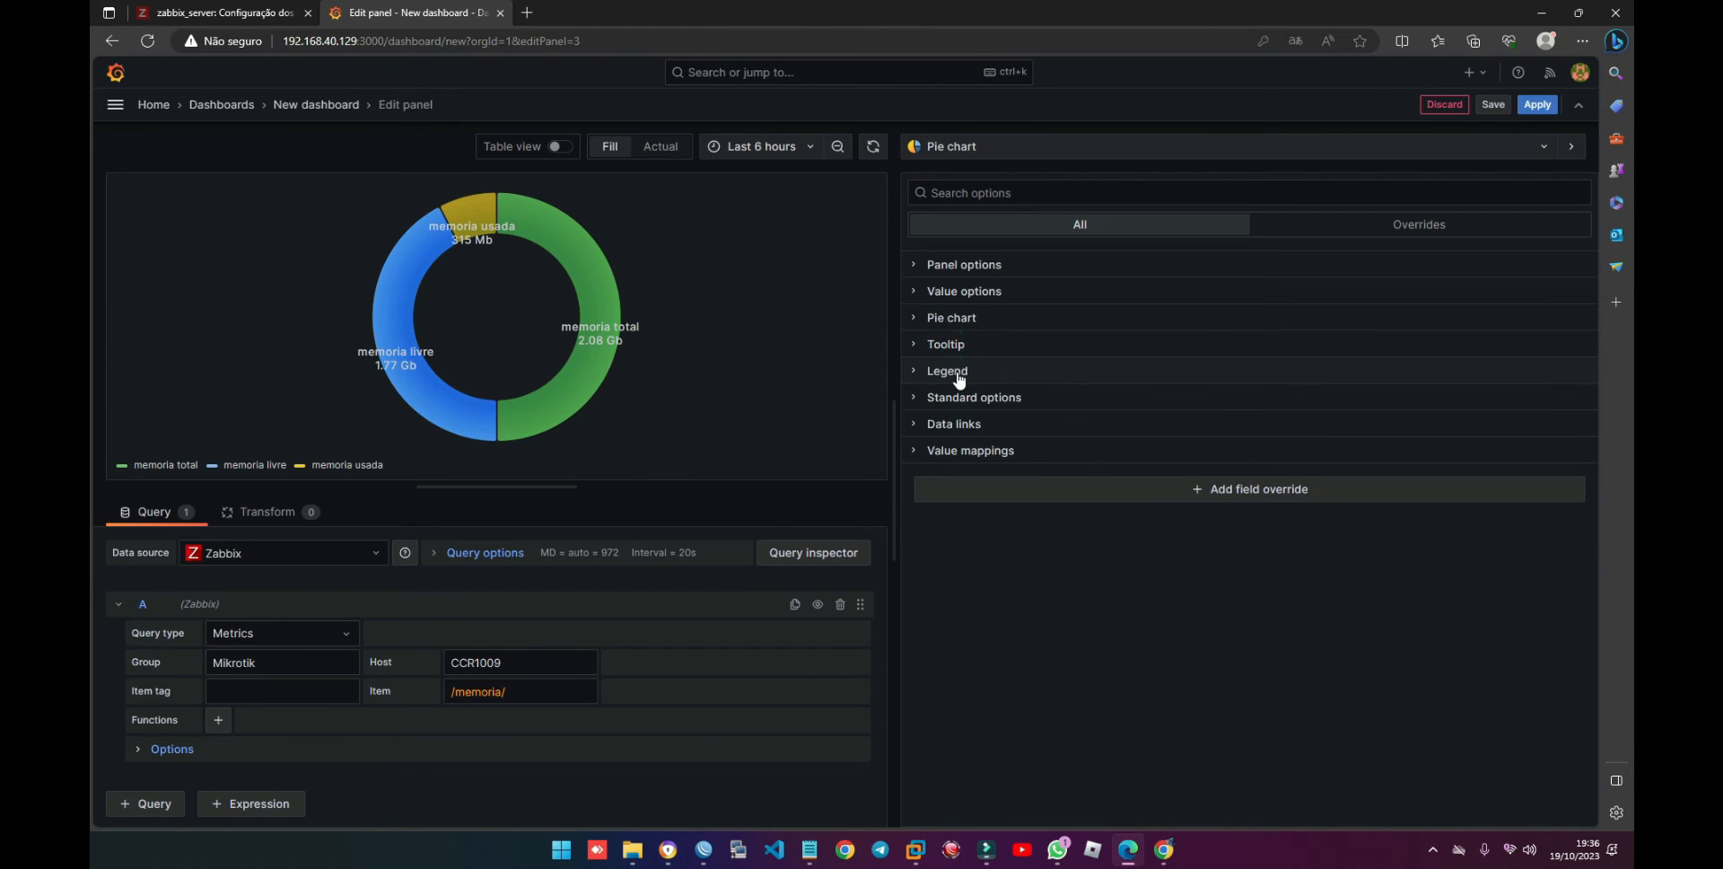
Step: Show the donut chart's legend in Table mode with its placement set to Right
left_click(956, 375)
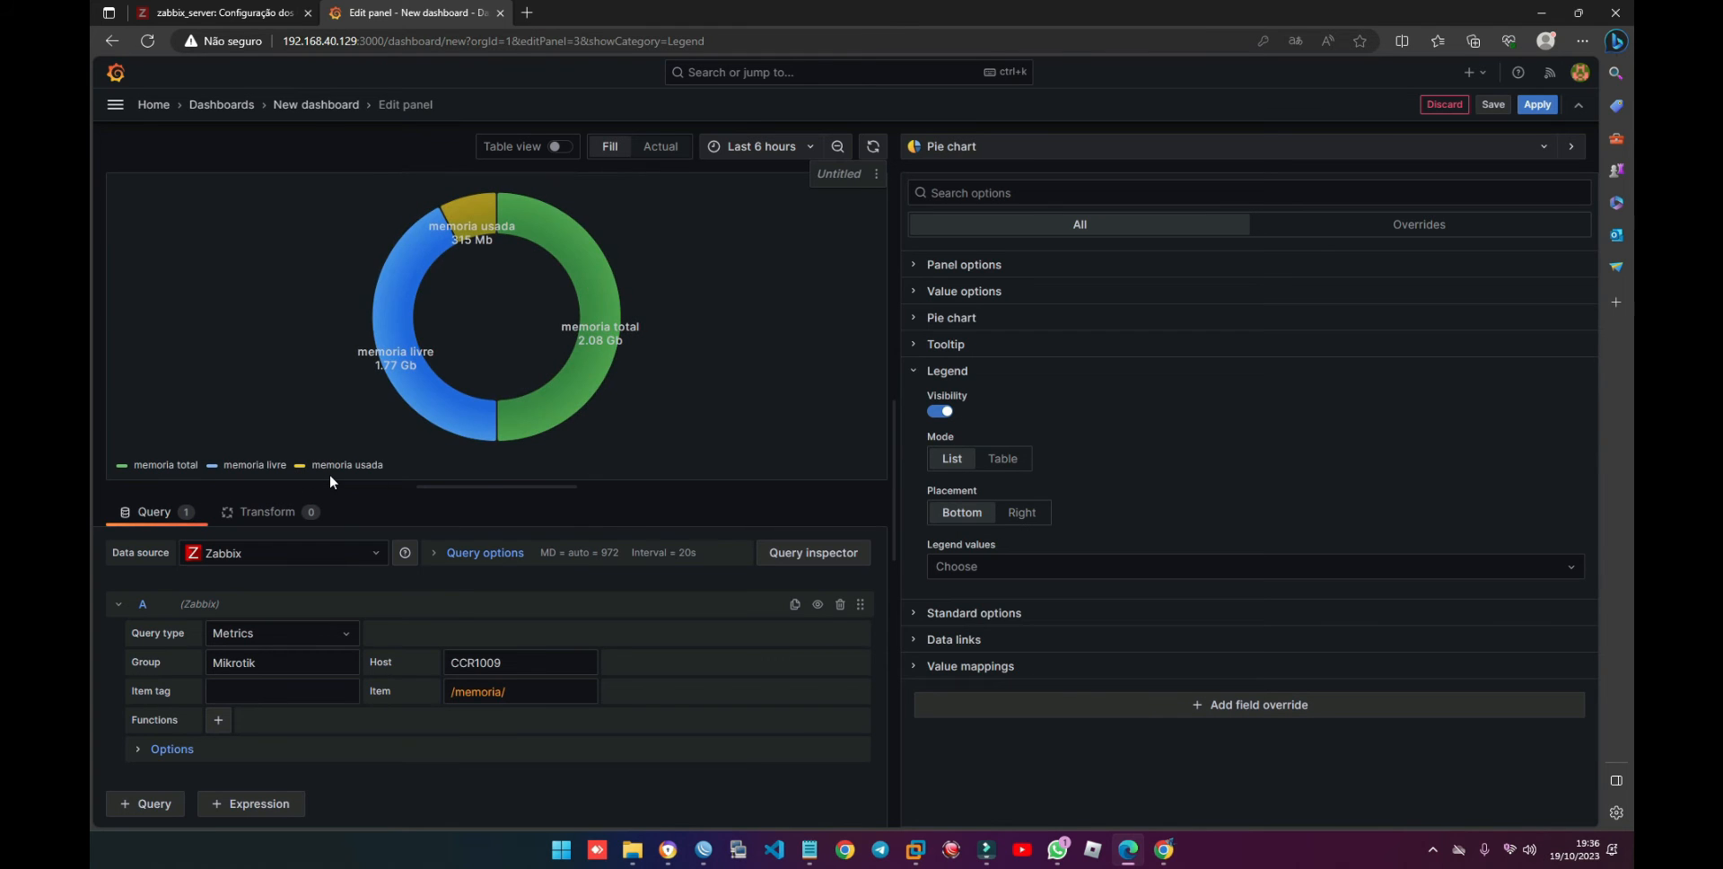
left_click(1009, 463)
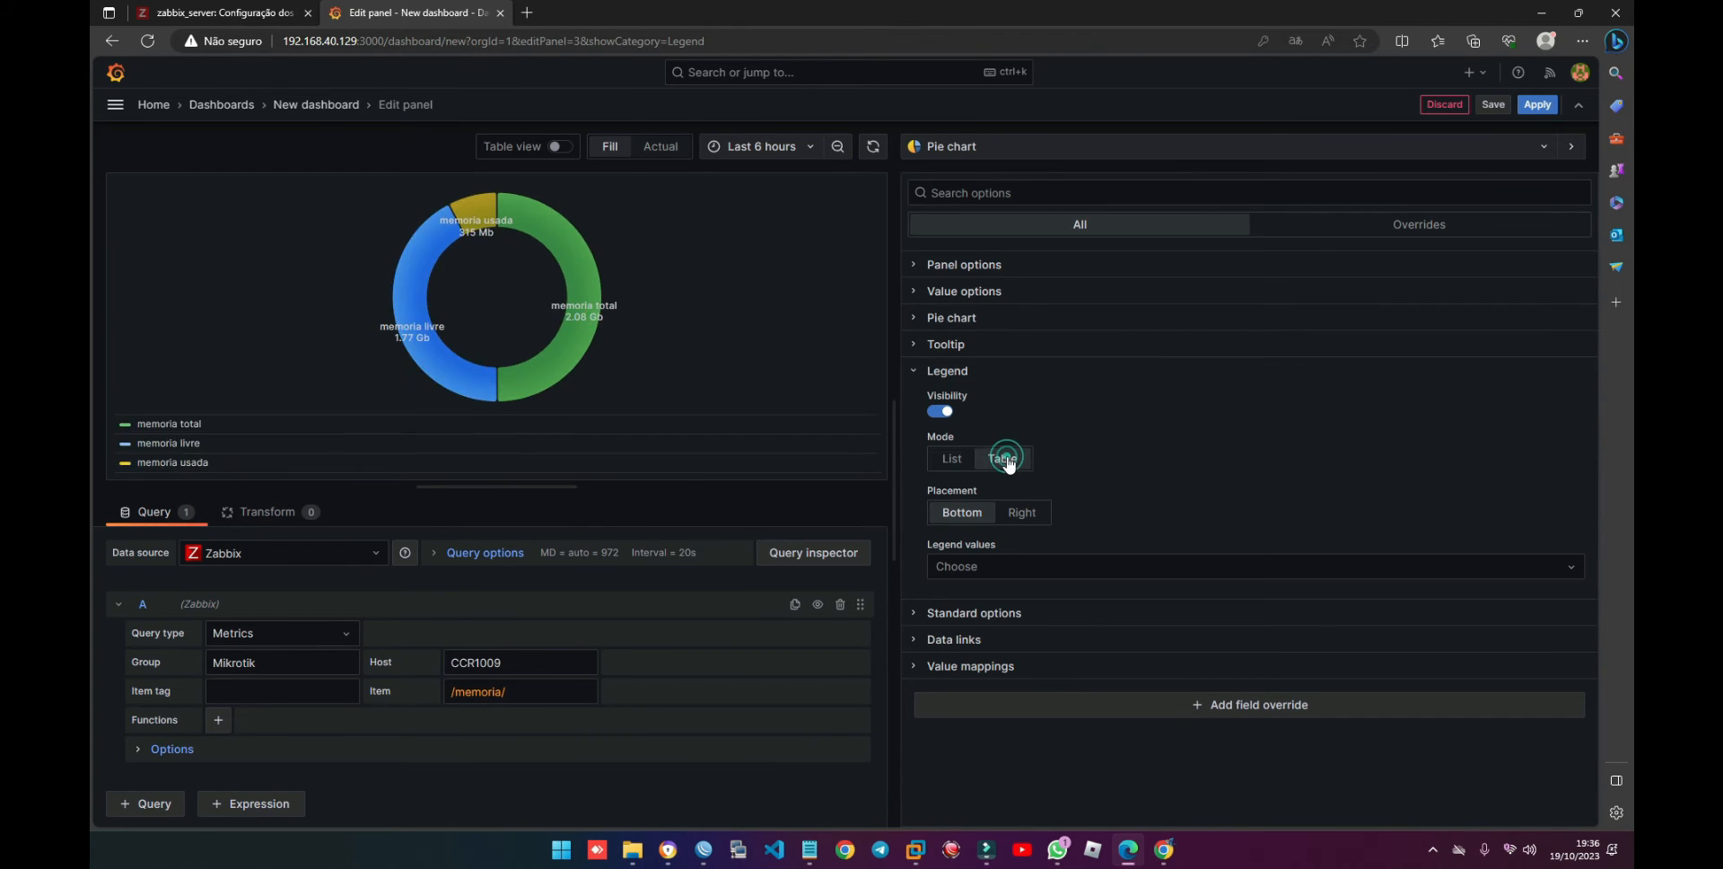
left_click(1025, 519)
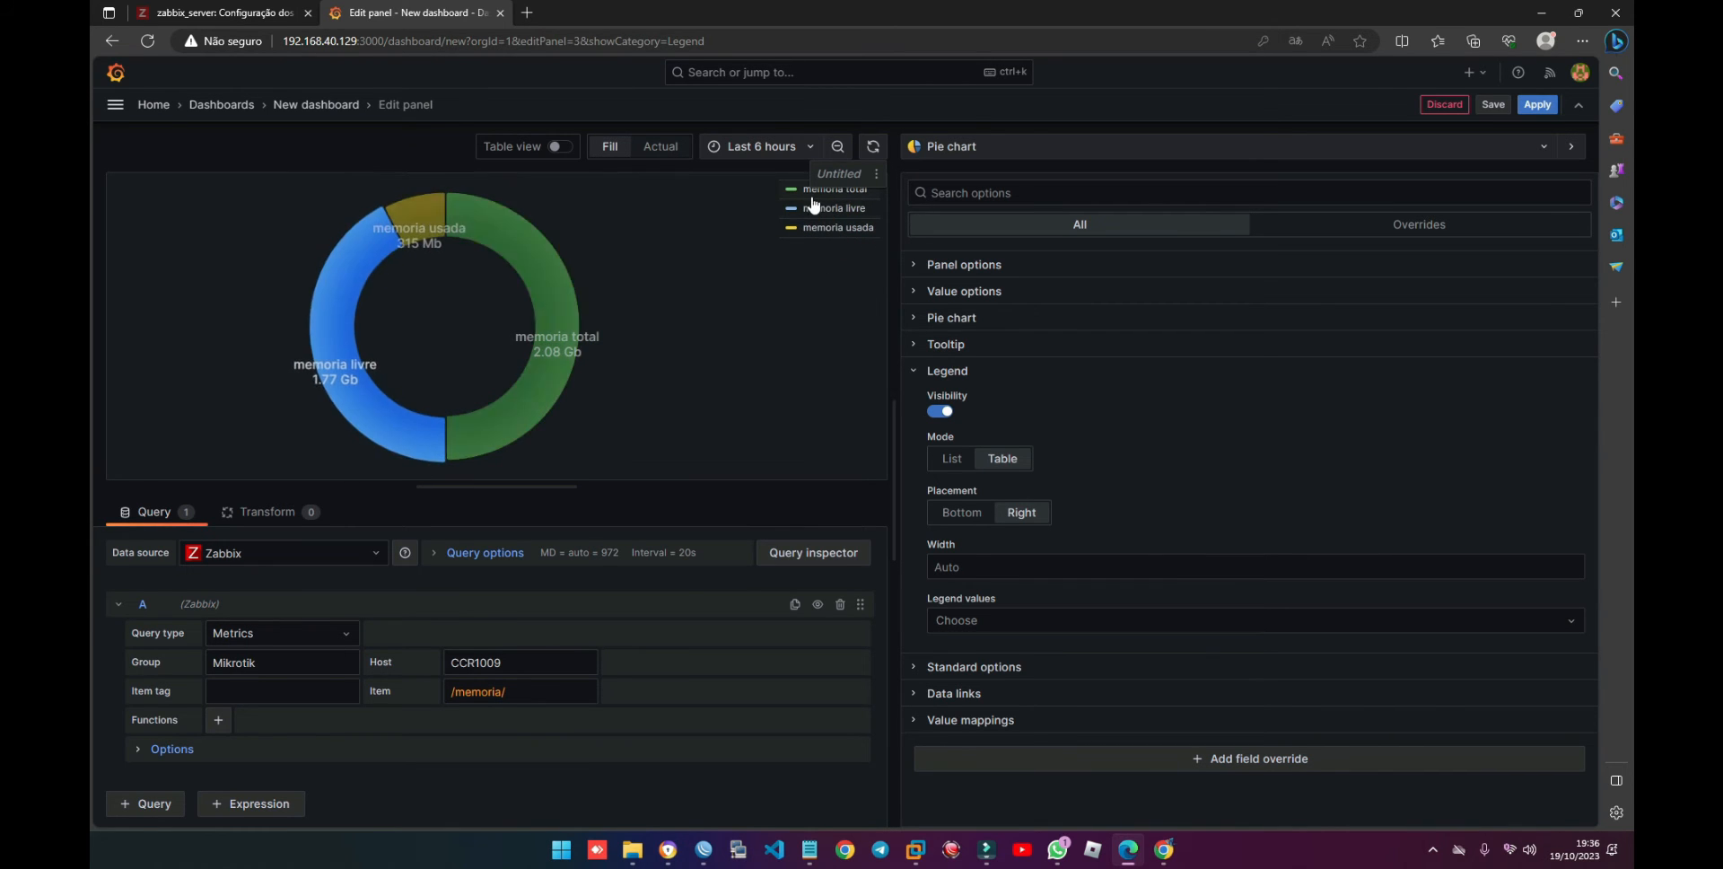
Step: Apply the donut panel to the dashboard, move it below the first Sistema Mikrotik heading and narrow it to about half that heading's width
left_click(1538, 105)
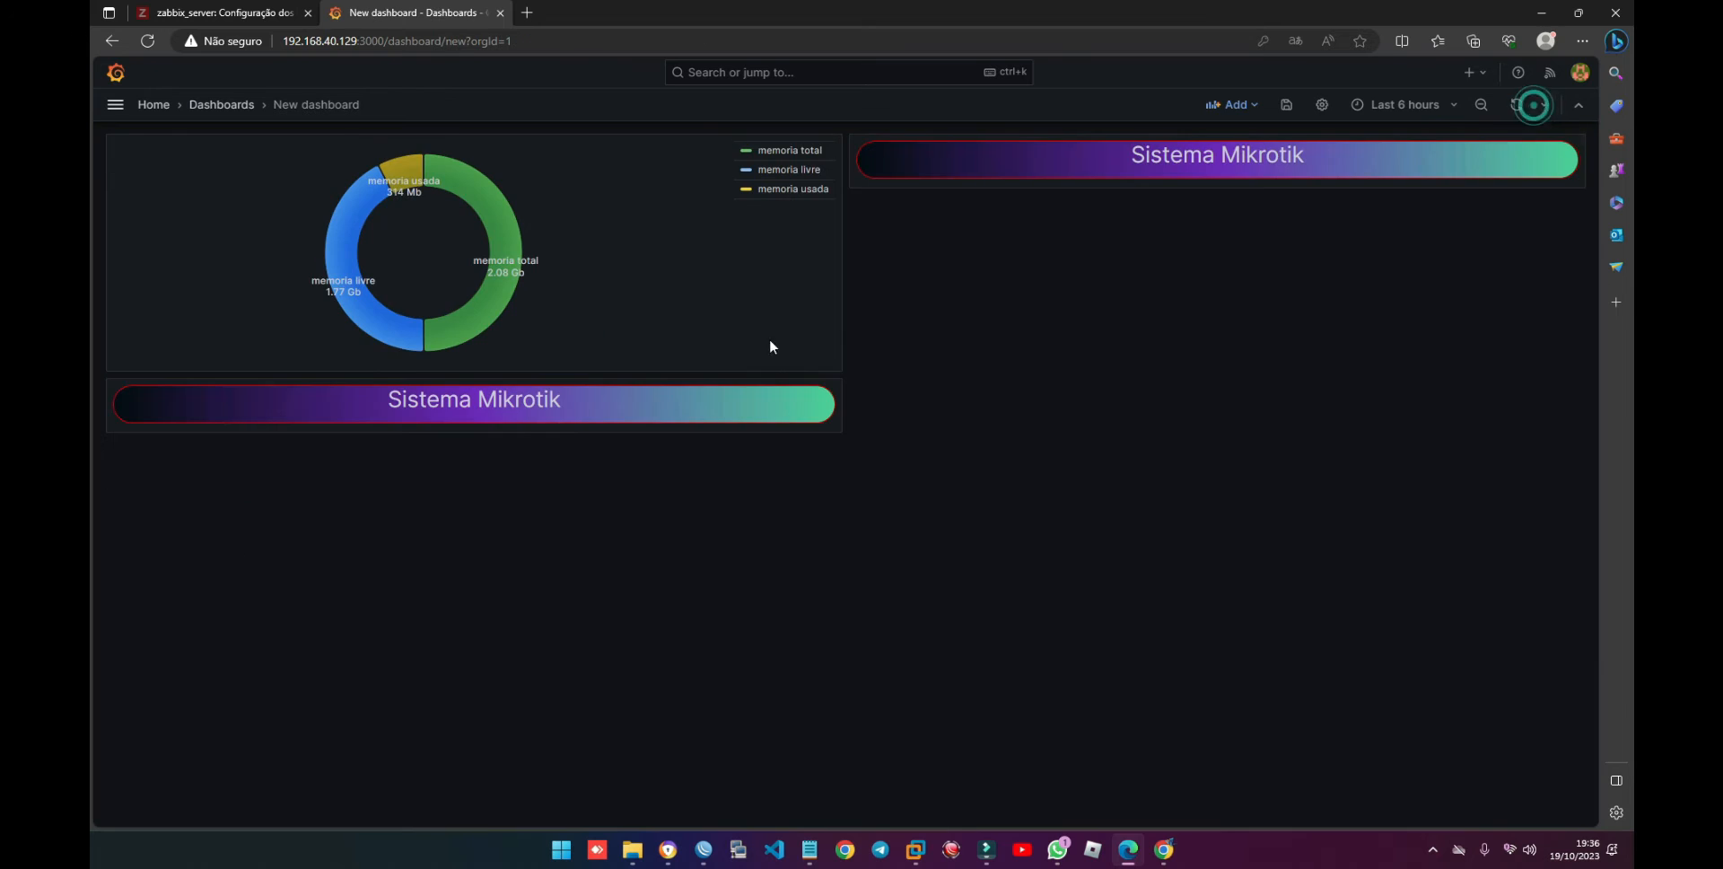
left_click_drag(771, 136, 781, 280)
left_click_drag(836, 428, 442, 429)
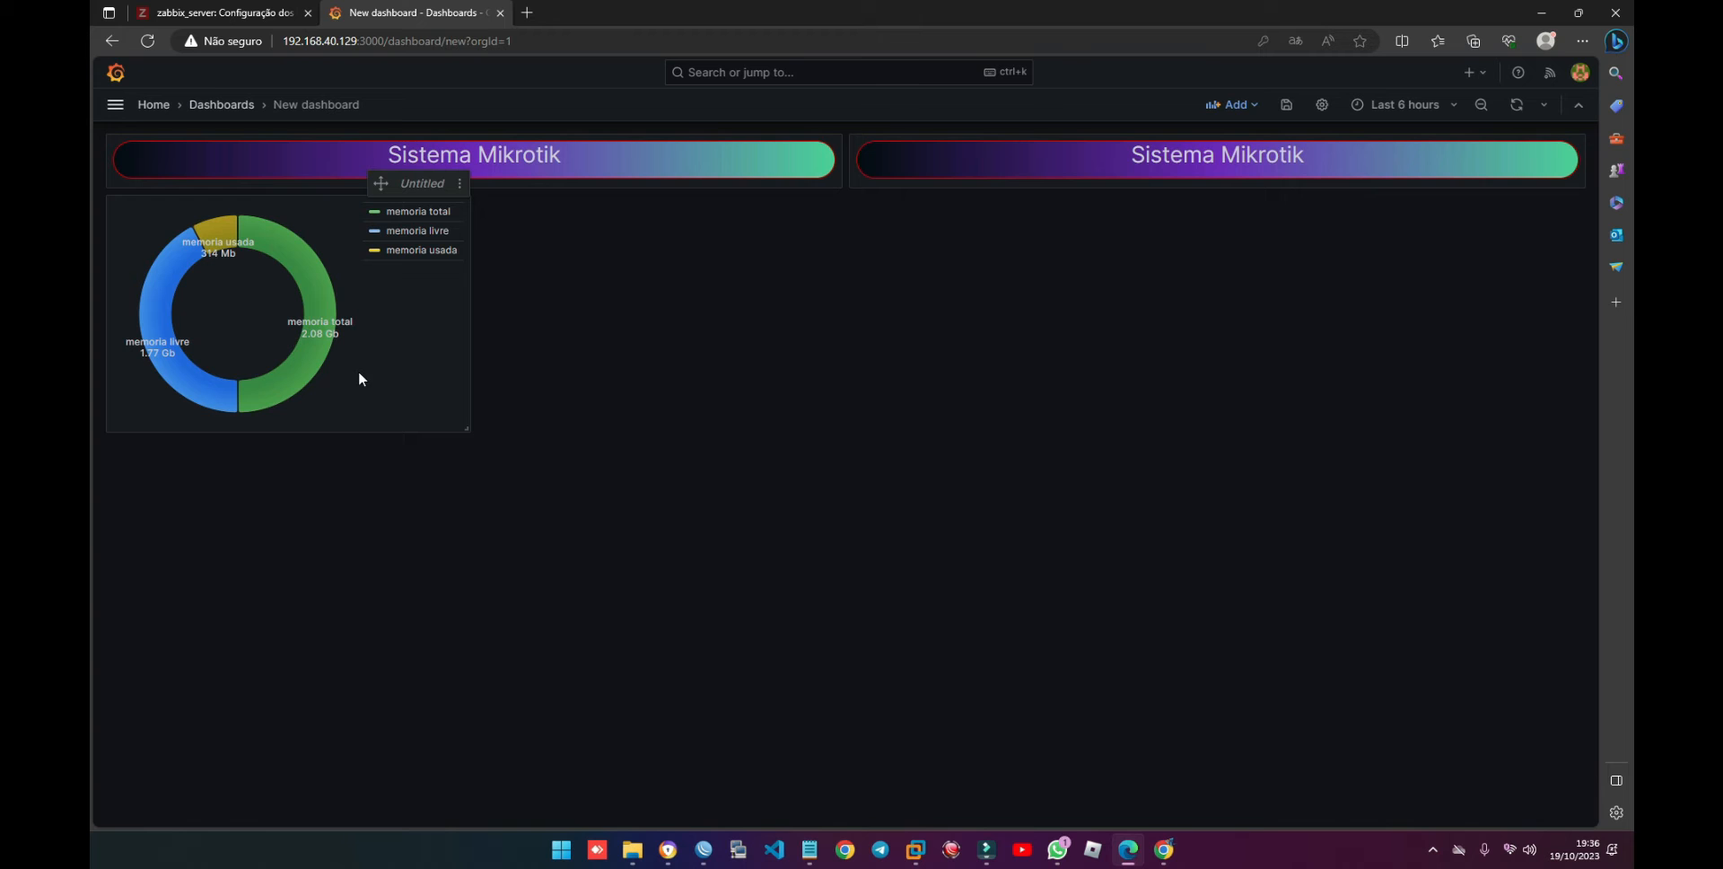
Step: Add a new Bar gauge visualization to the dashboard and clear its panel title
left_click(1234, 106)
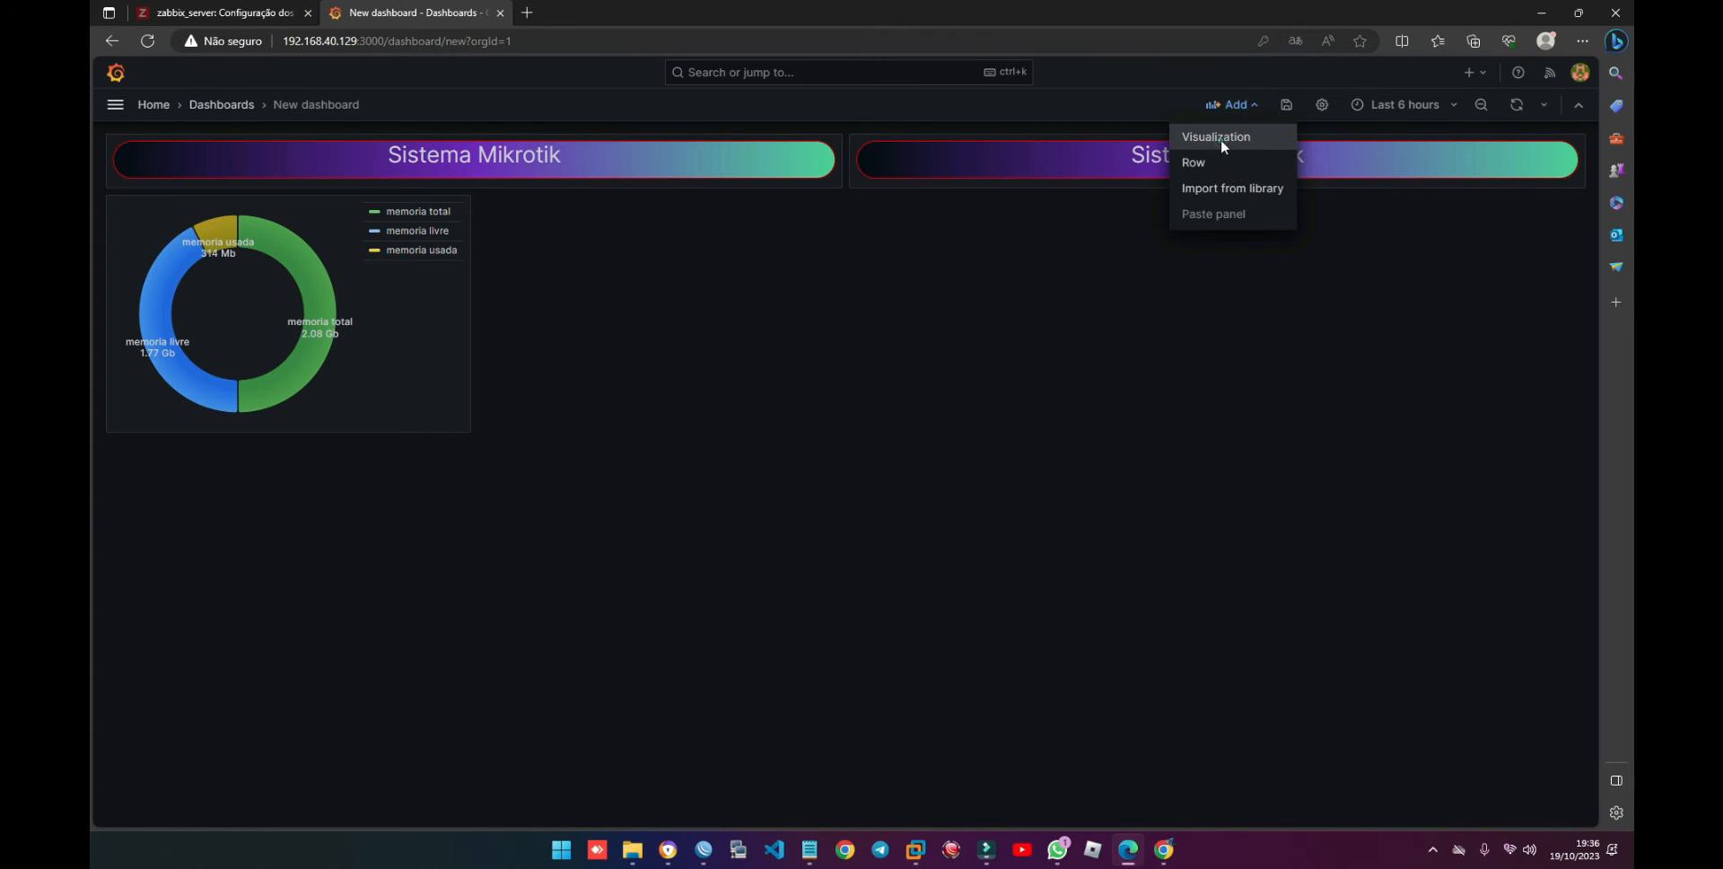
left_click(1221, 138)
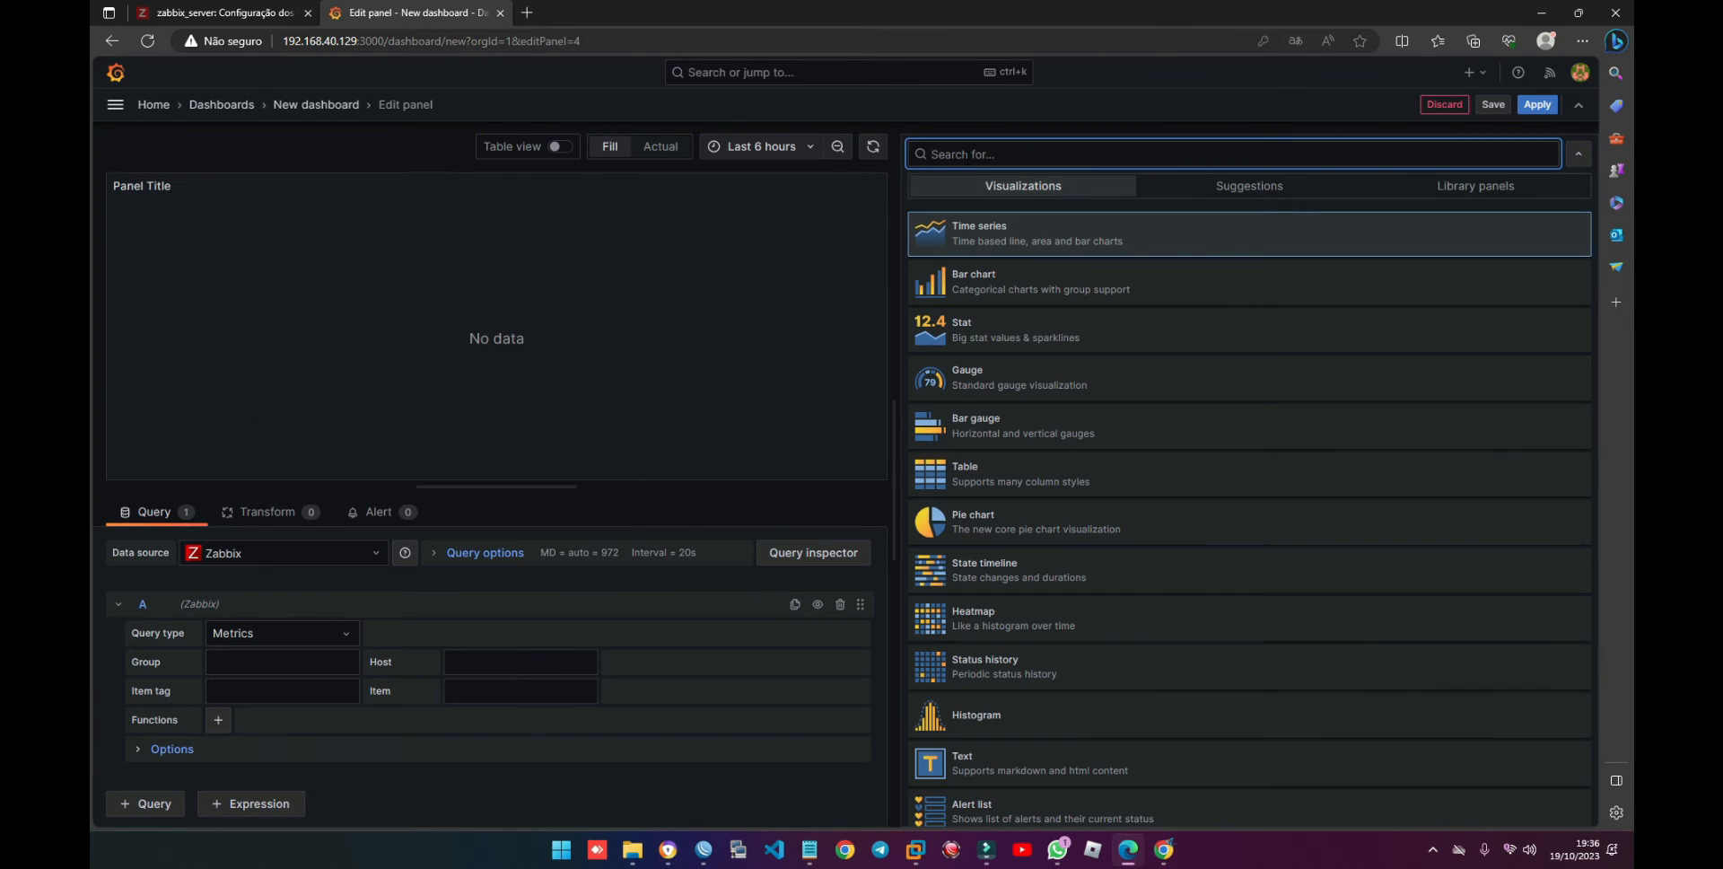
left_click(986, 431)
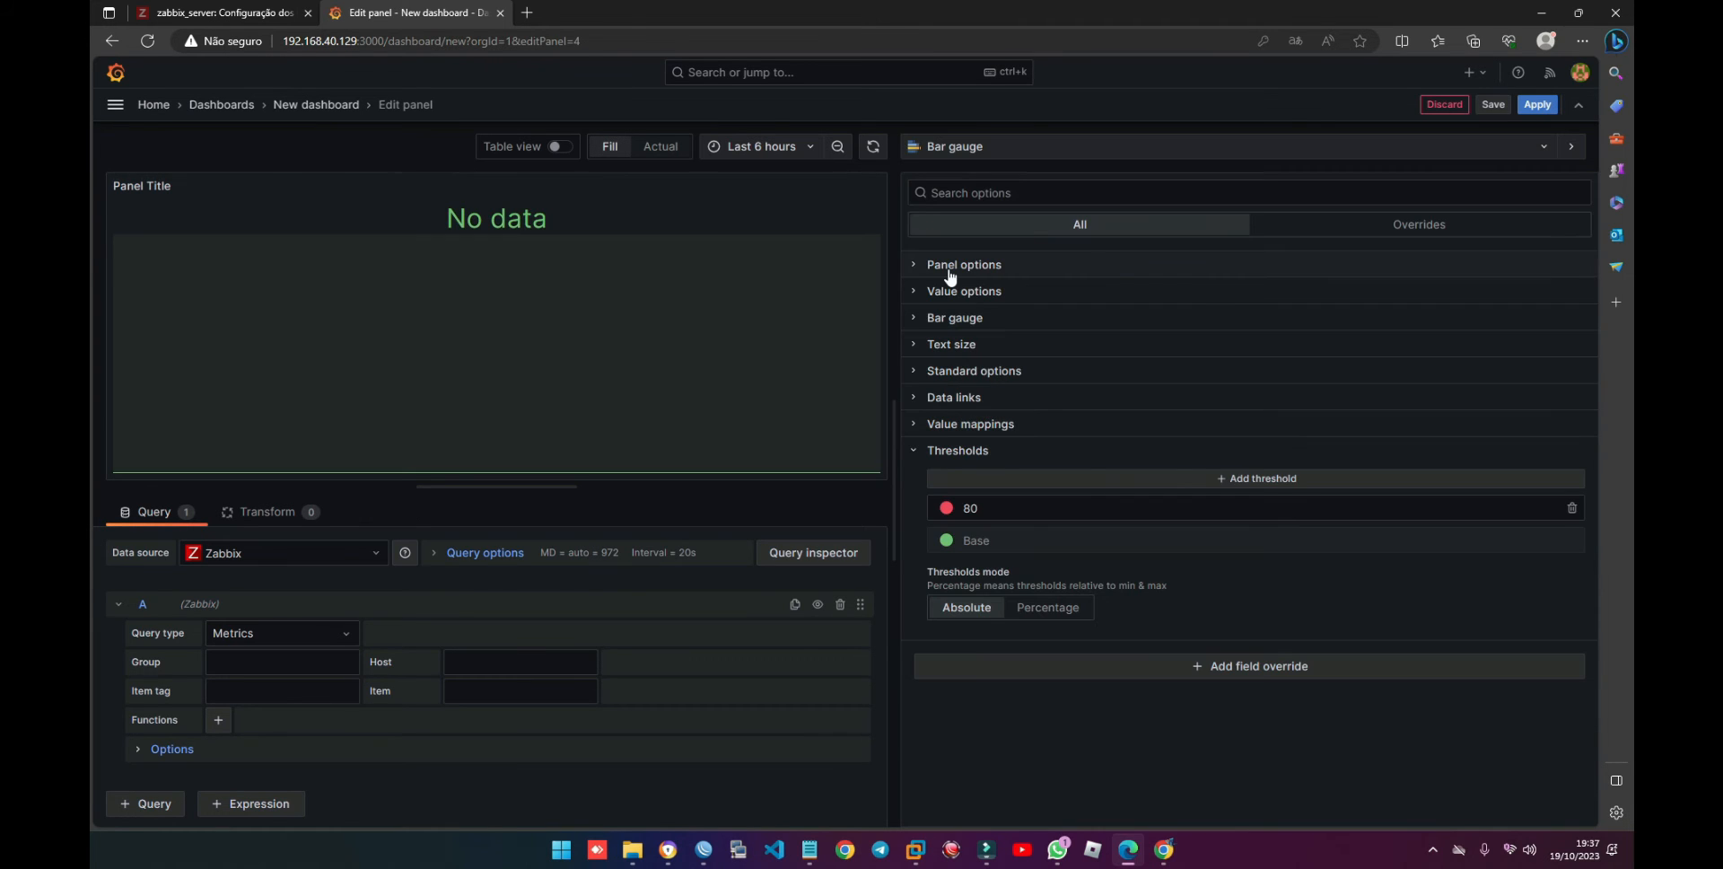
left_click(946, 269)
left_click_drag(1015, 309, 930, 308)
key("BackSpace")
left_click(943, 265)
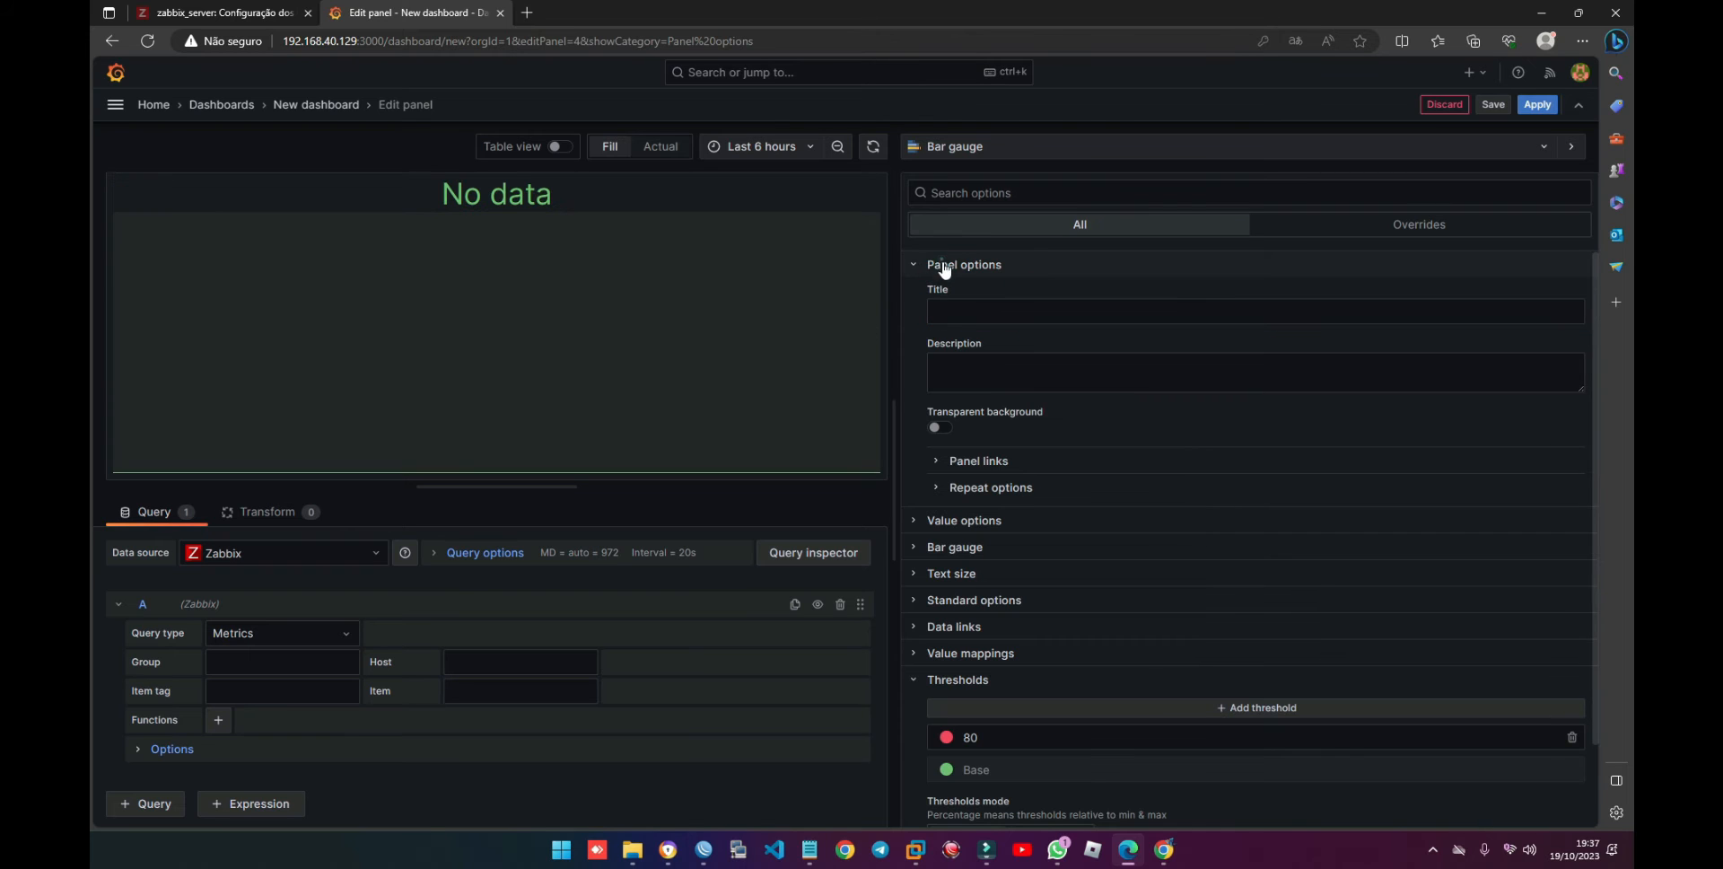
left_click(944, 267)
Step: Set query A to group Mikrotik, host CCR1009 and item CPU, and expand the query's options
left_click(287, 664)
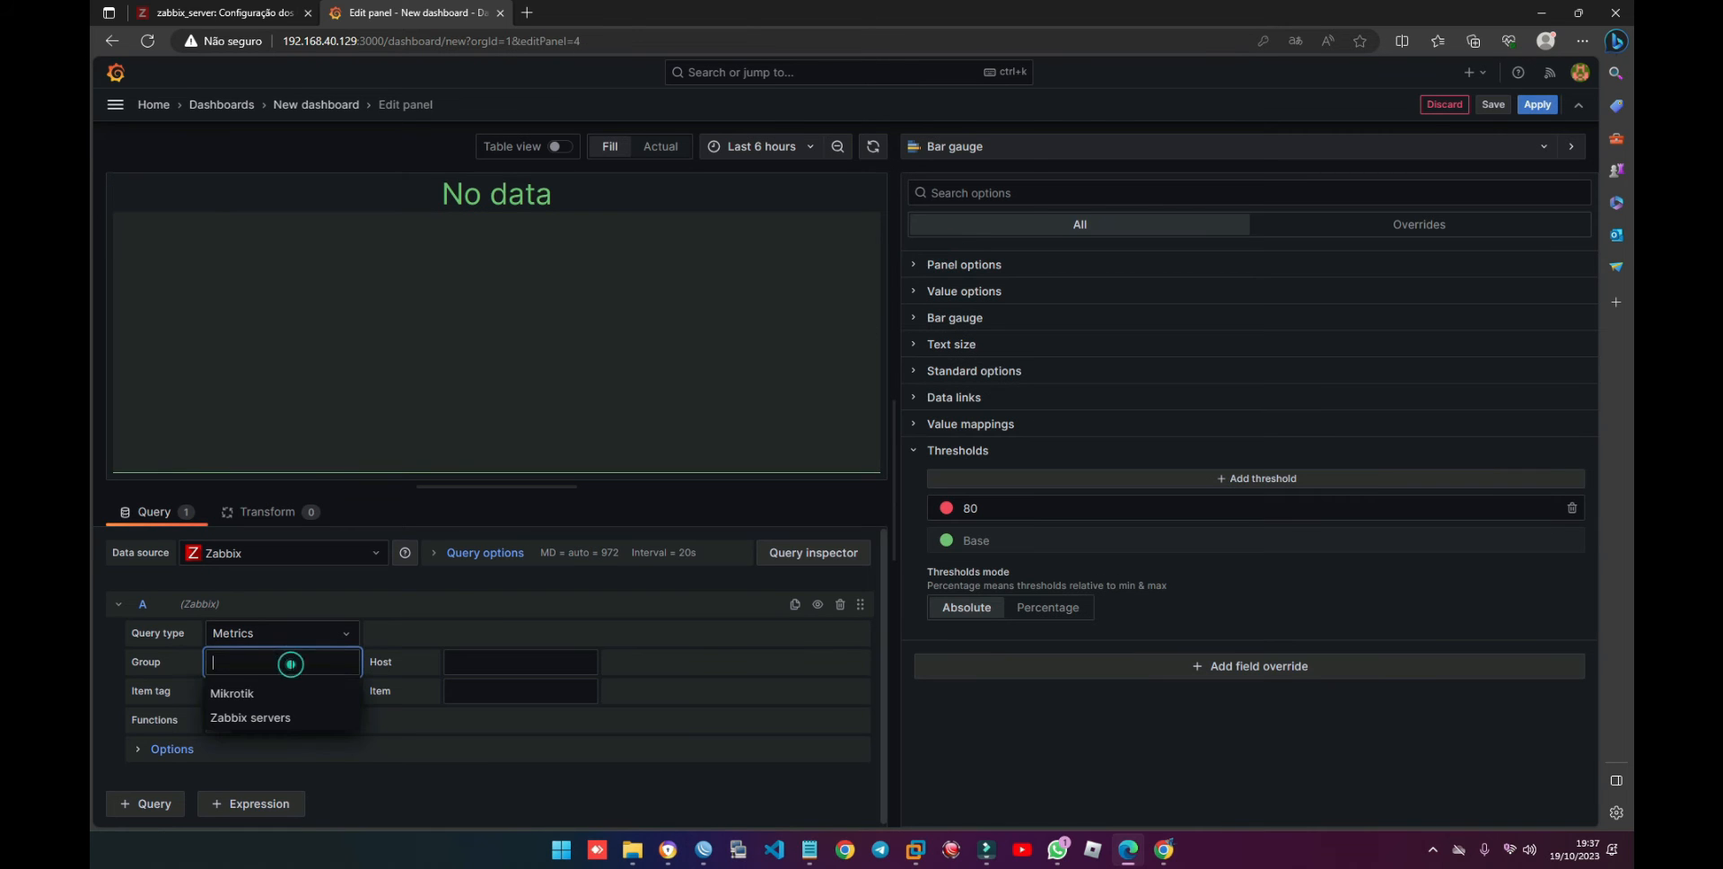
left_click(250, 694)
left_click(489, 663)
type("/.*/")
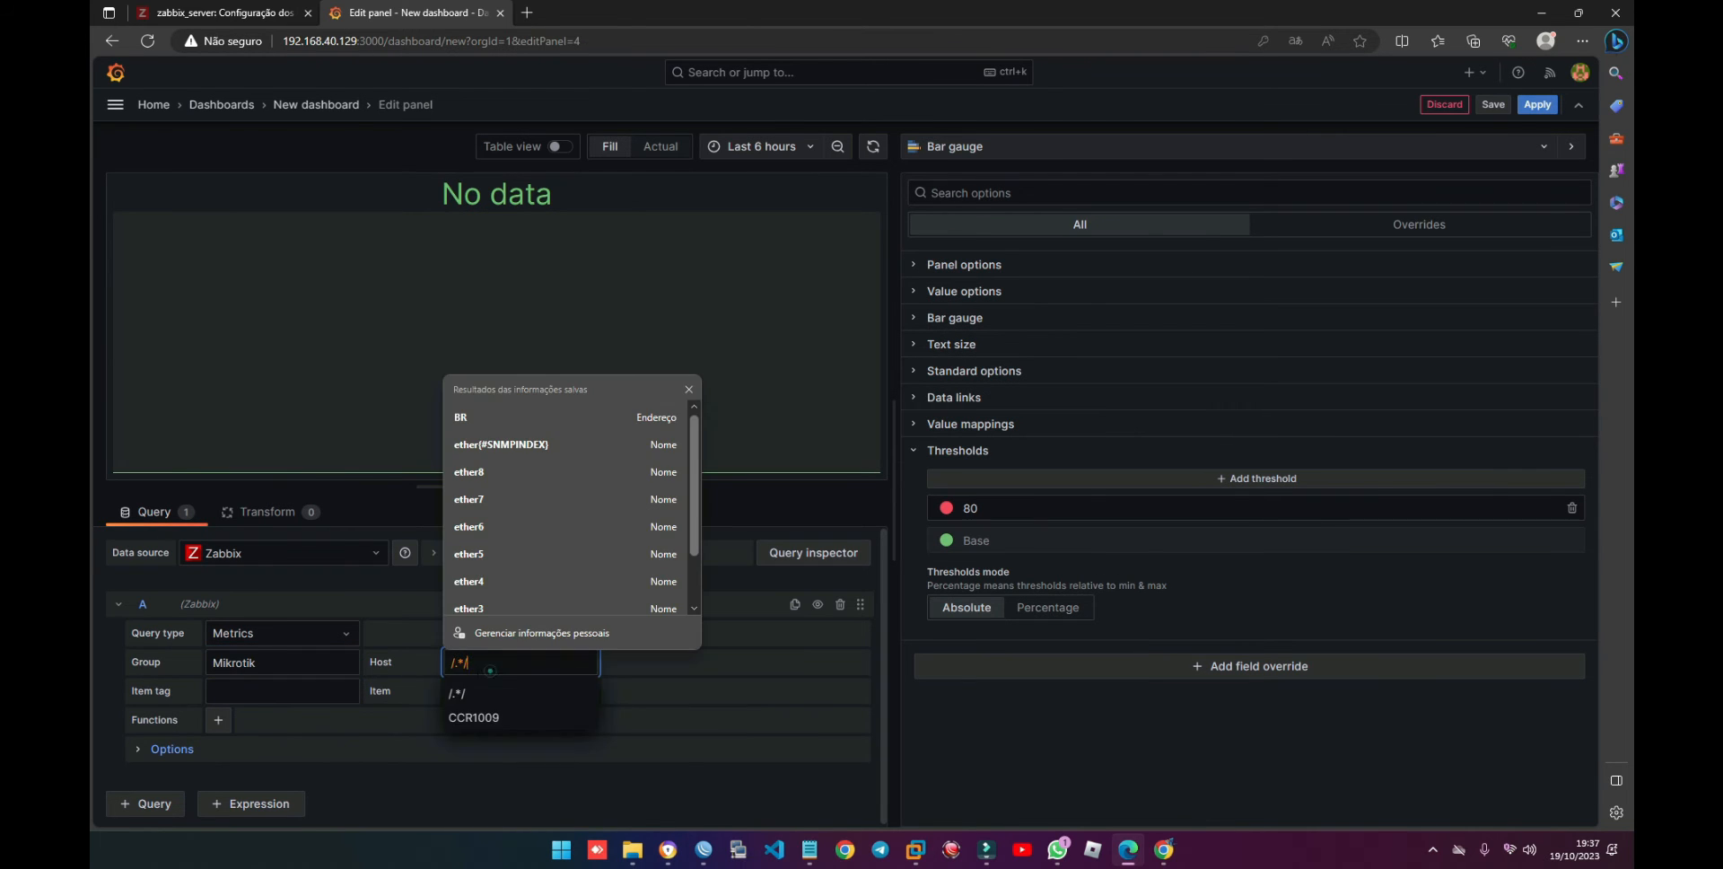
left_click(473, 717)
left_click(477, 691)
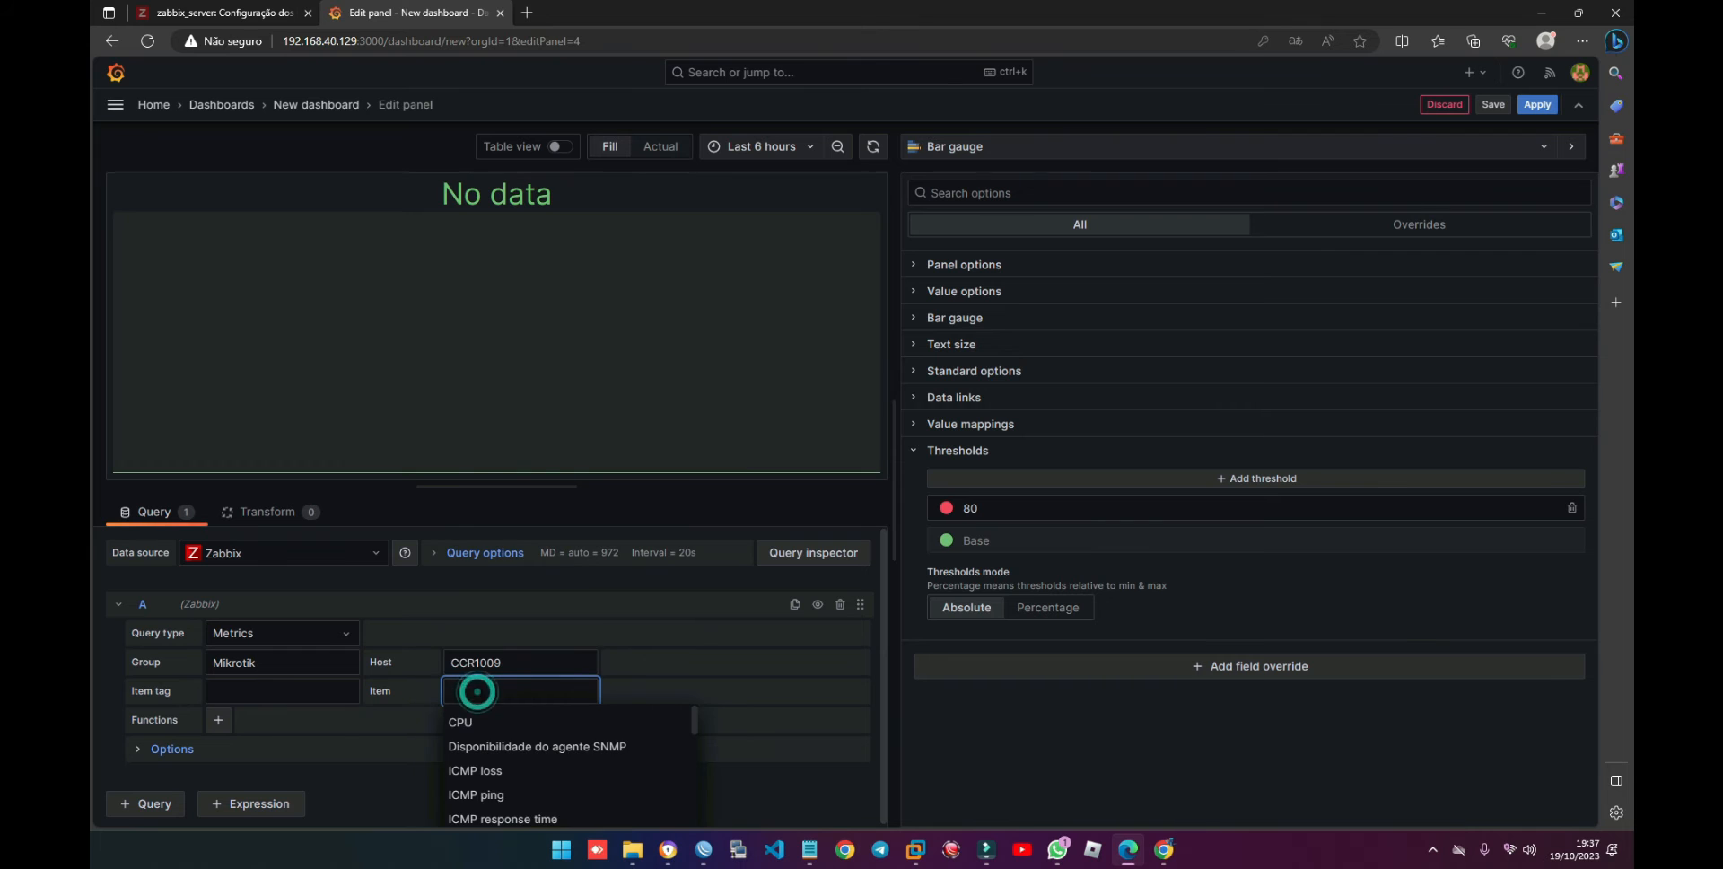
left_click(473, 722)
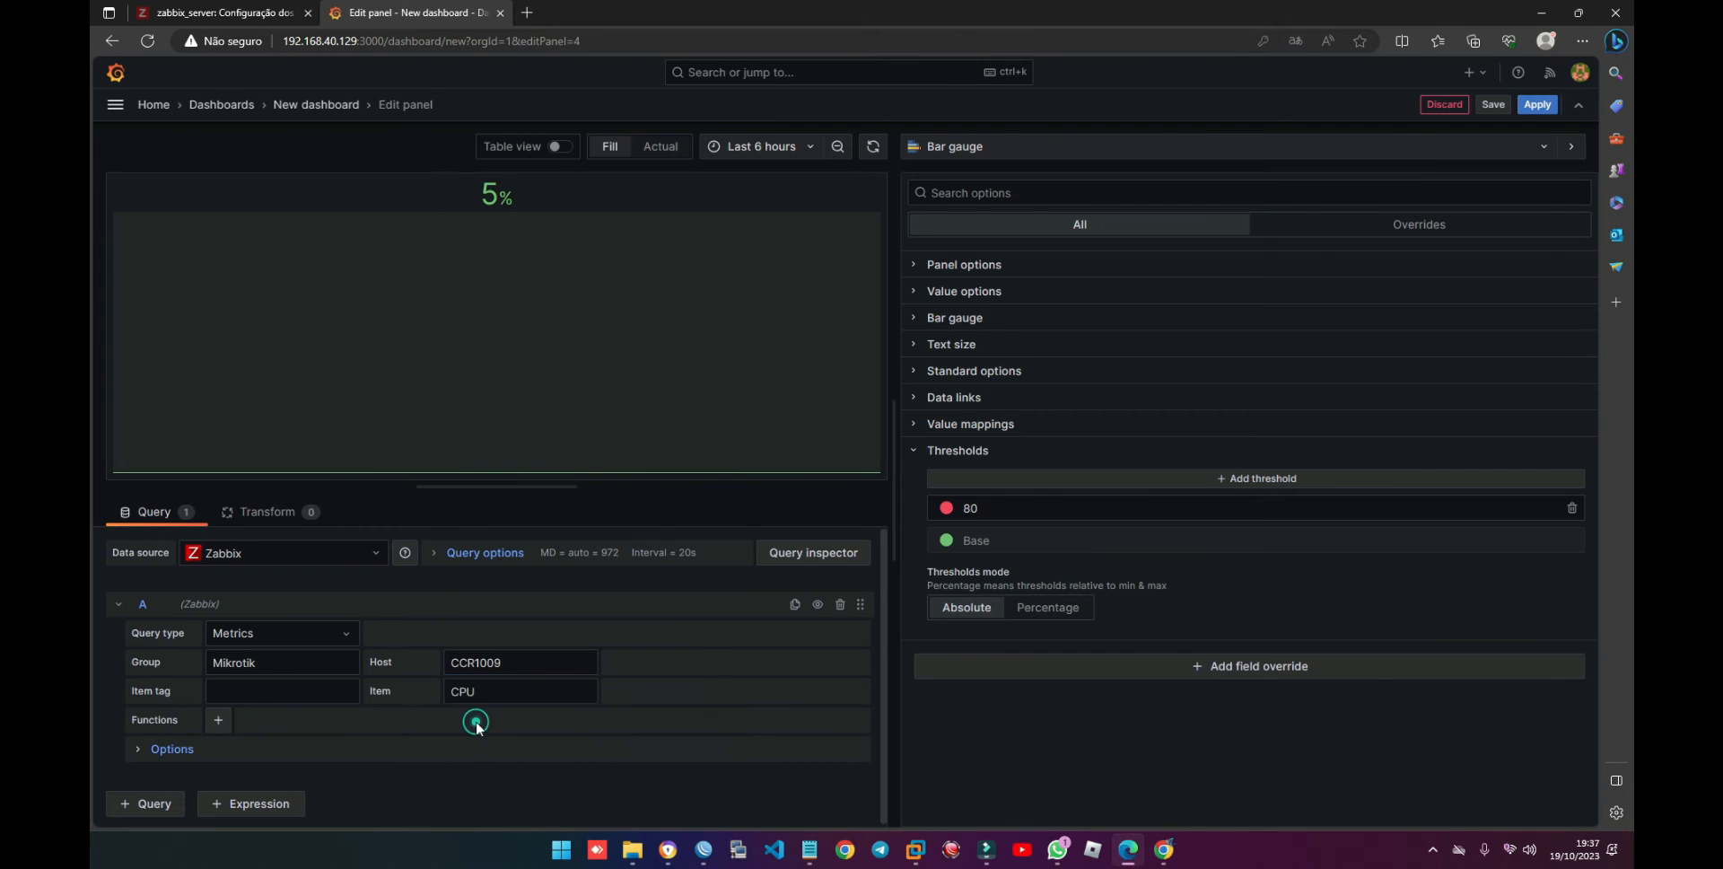
left_click(656, 754)
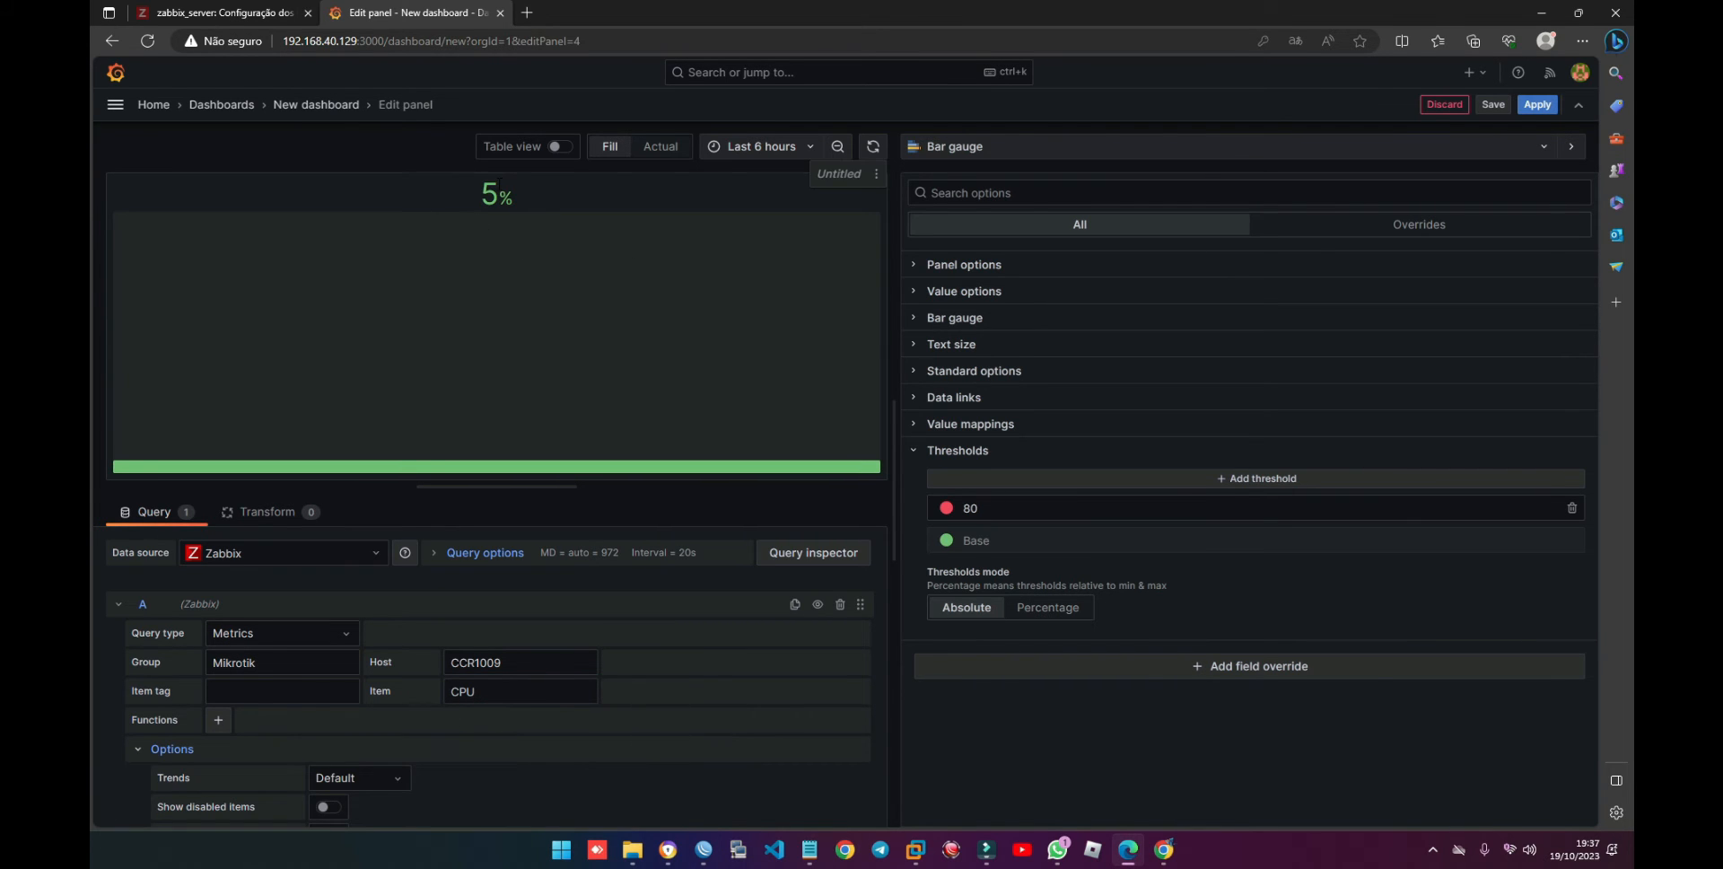
Step: Set the bar gauge's orientation to Horizontal, comparing it with Vertical
left_click(945, 299)
left_click(942, 294)
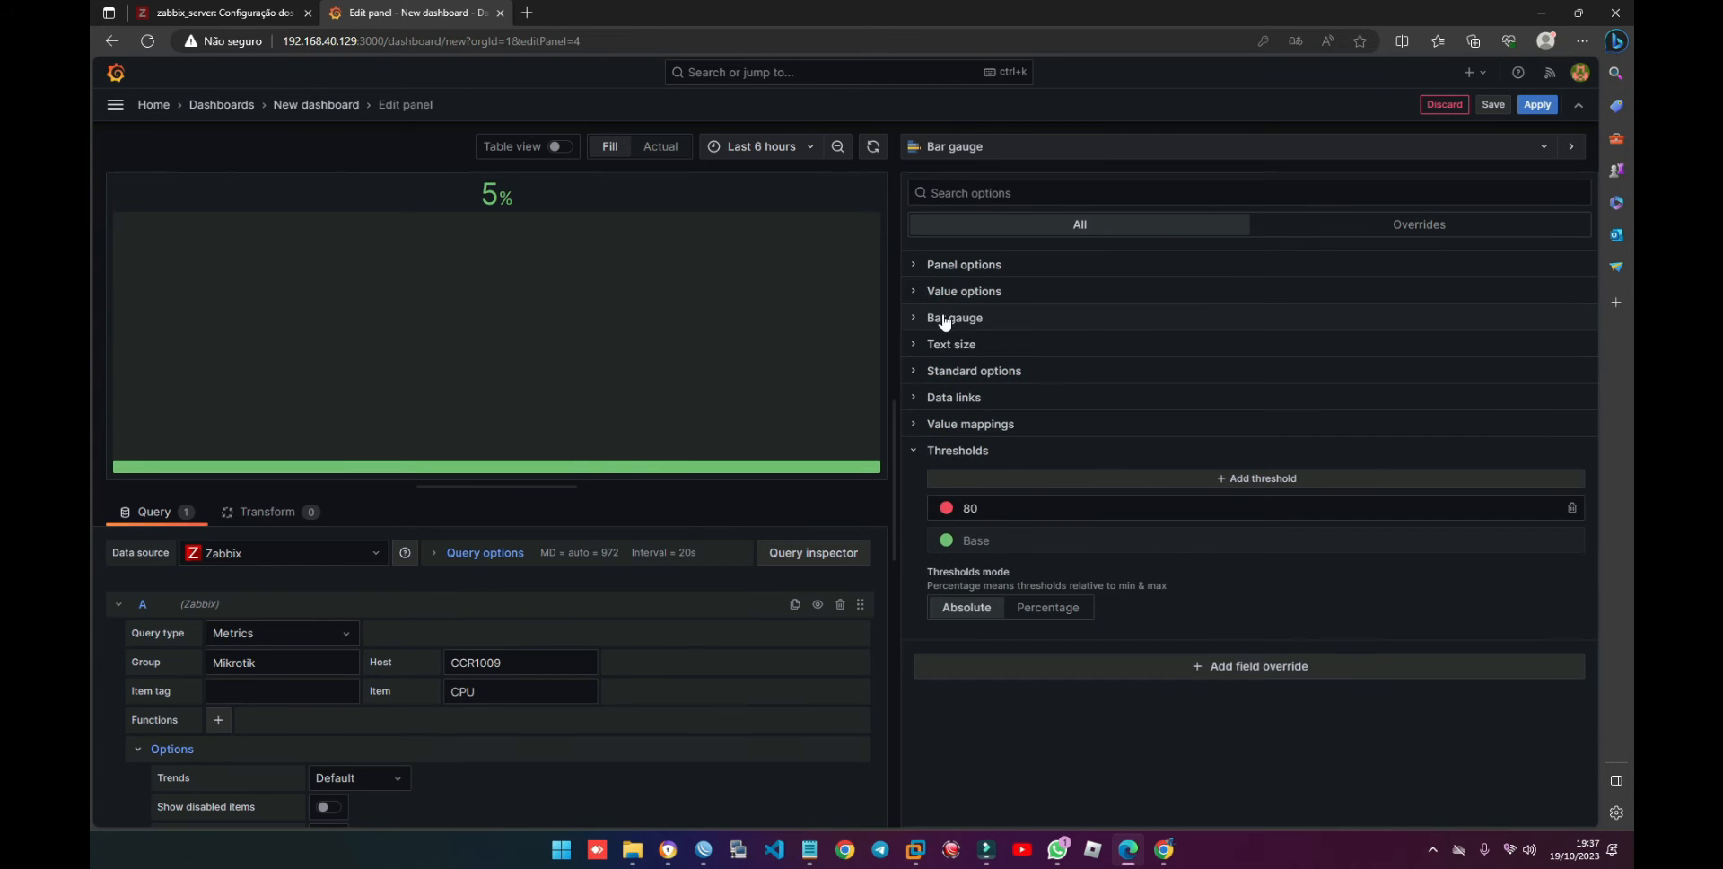
left_click(945, 320)
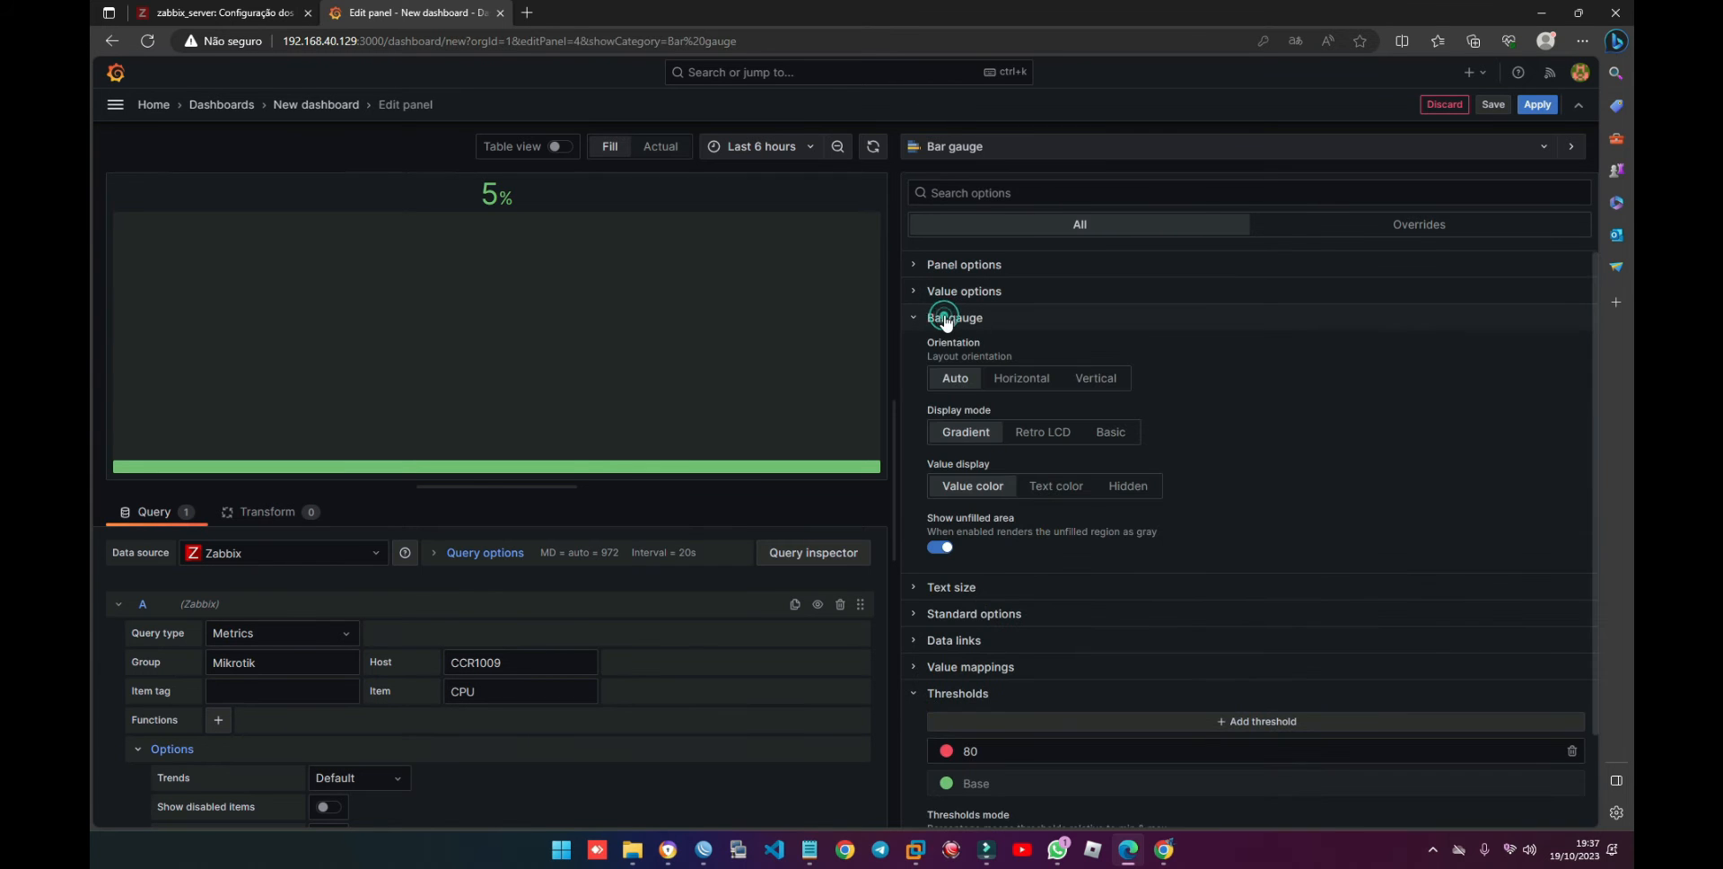
left_click(1091, 384)
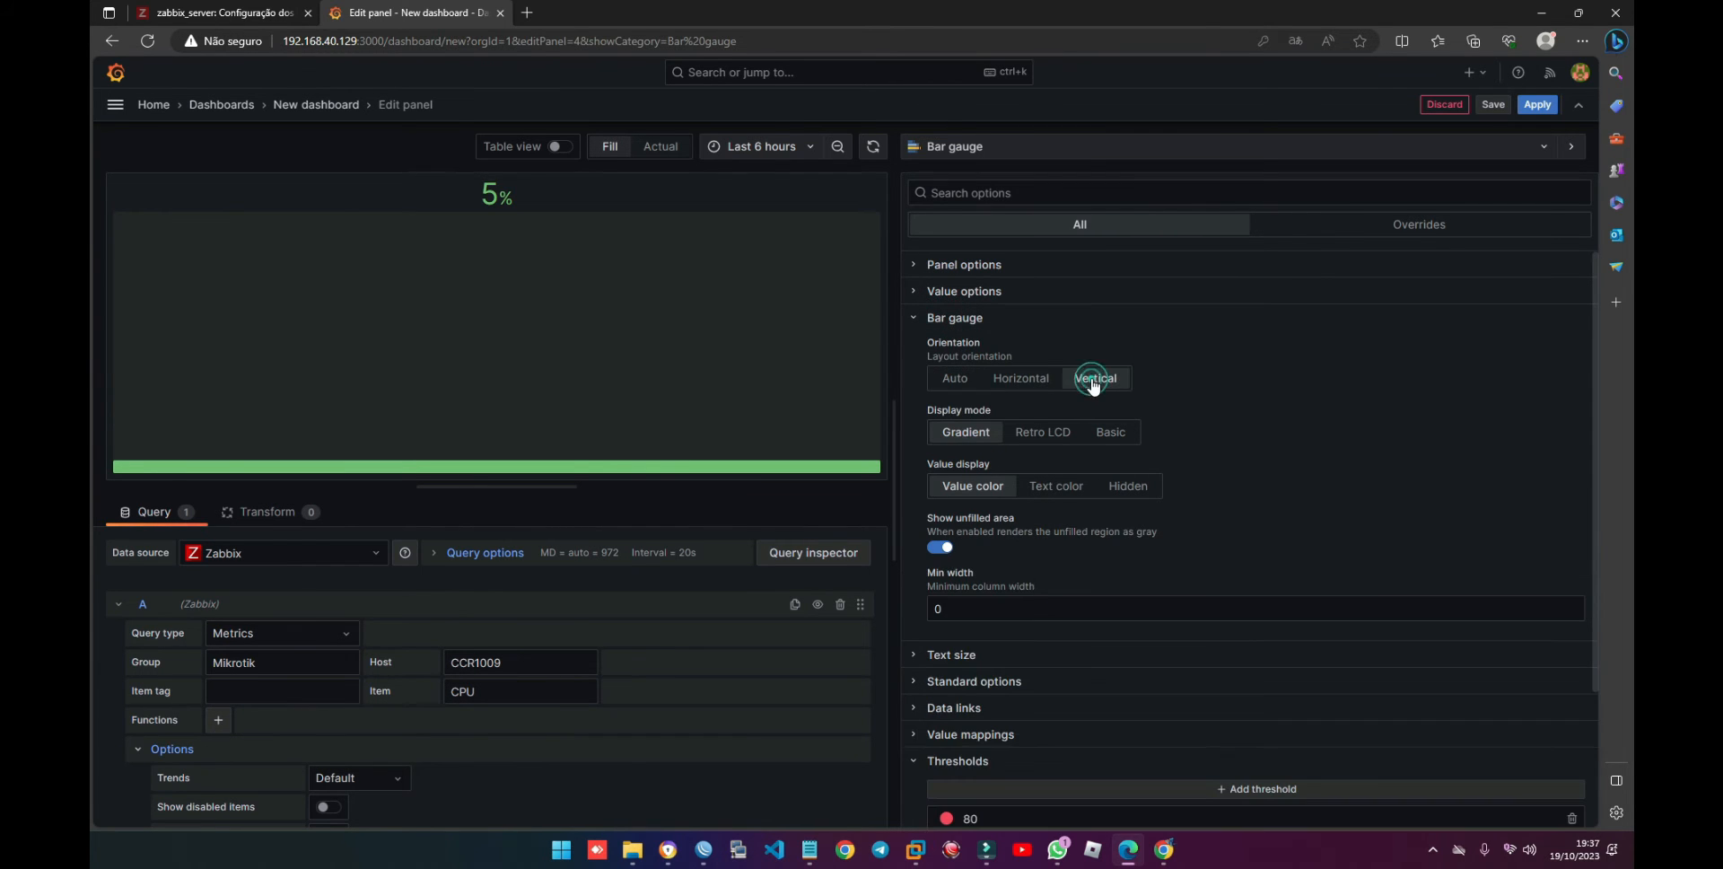
left_click(1024, 385)
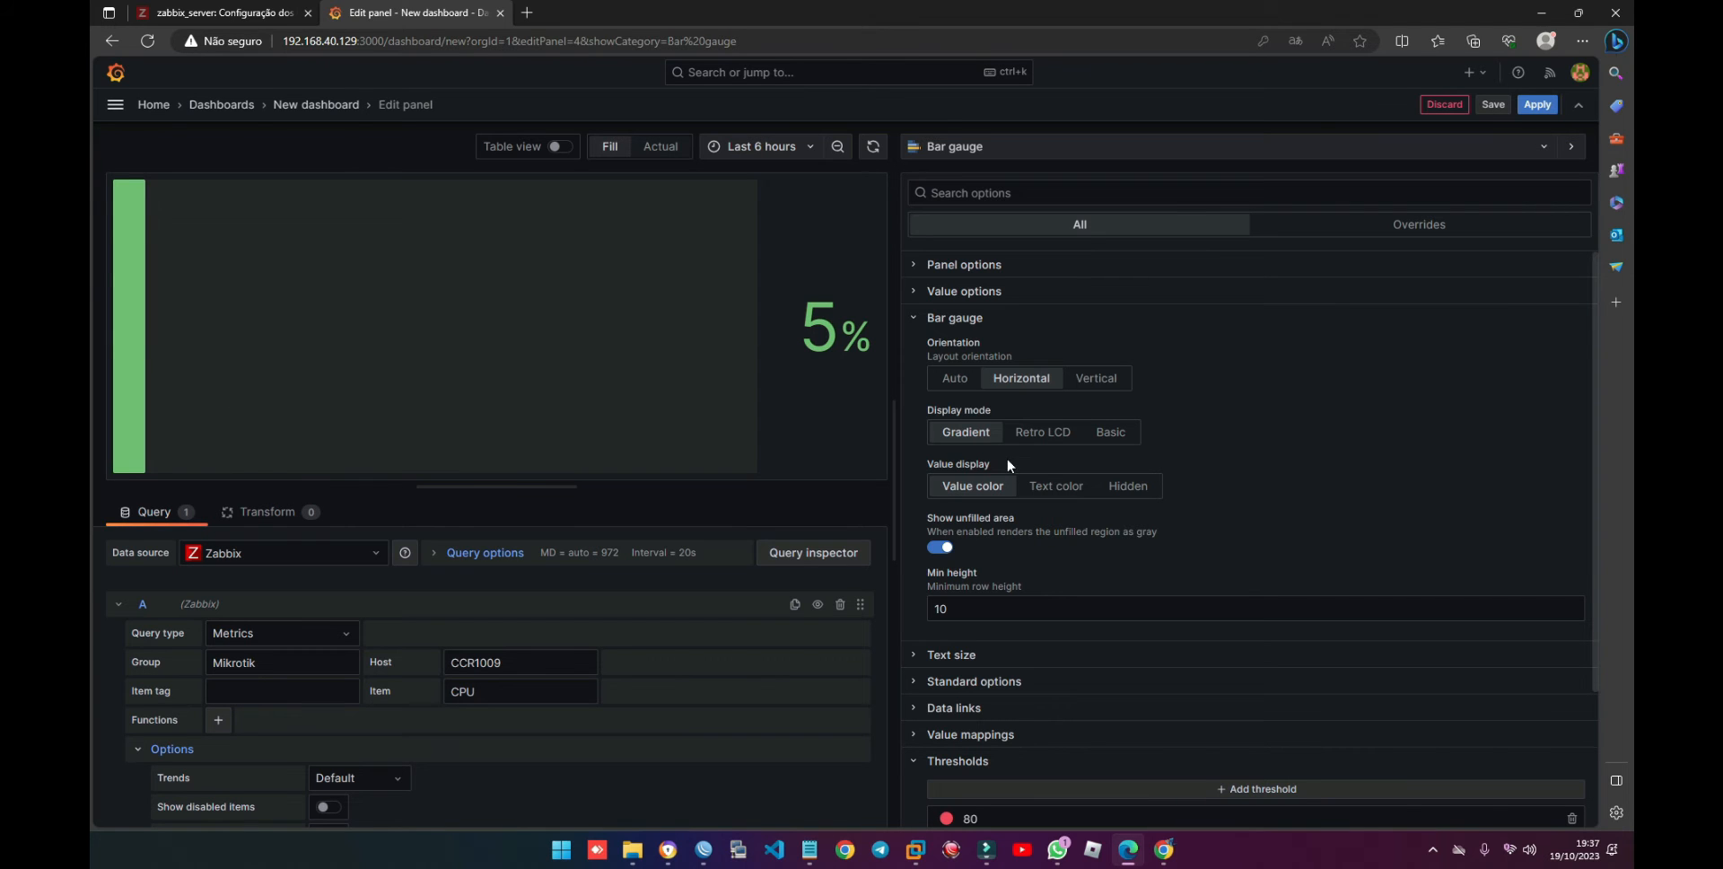
Step: Compare the Retro LCD and Basic display modes, return to Gradient, and delete the red 80 threshold
left_click(1052, 440)
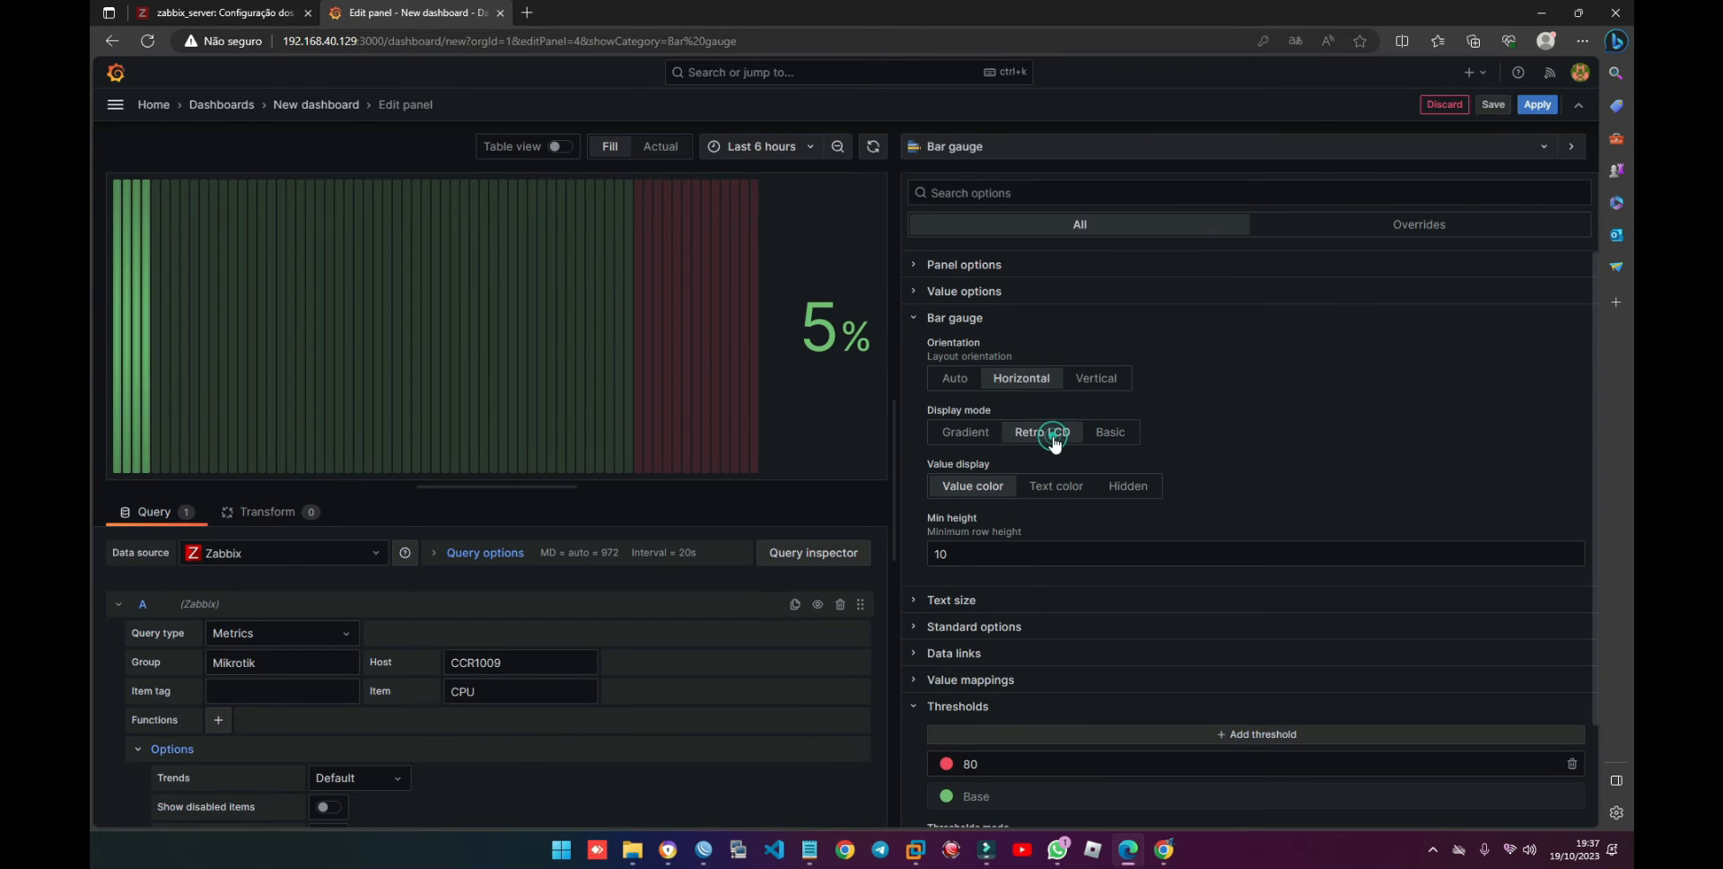
left_click(1111, 435)
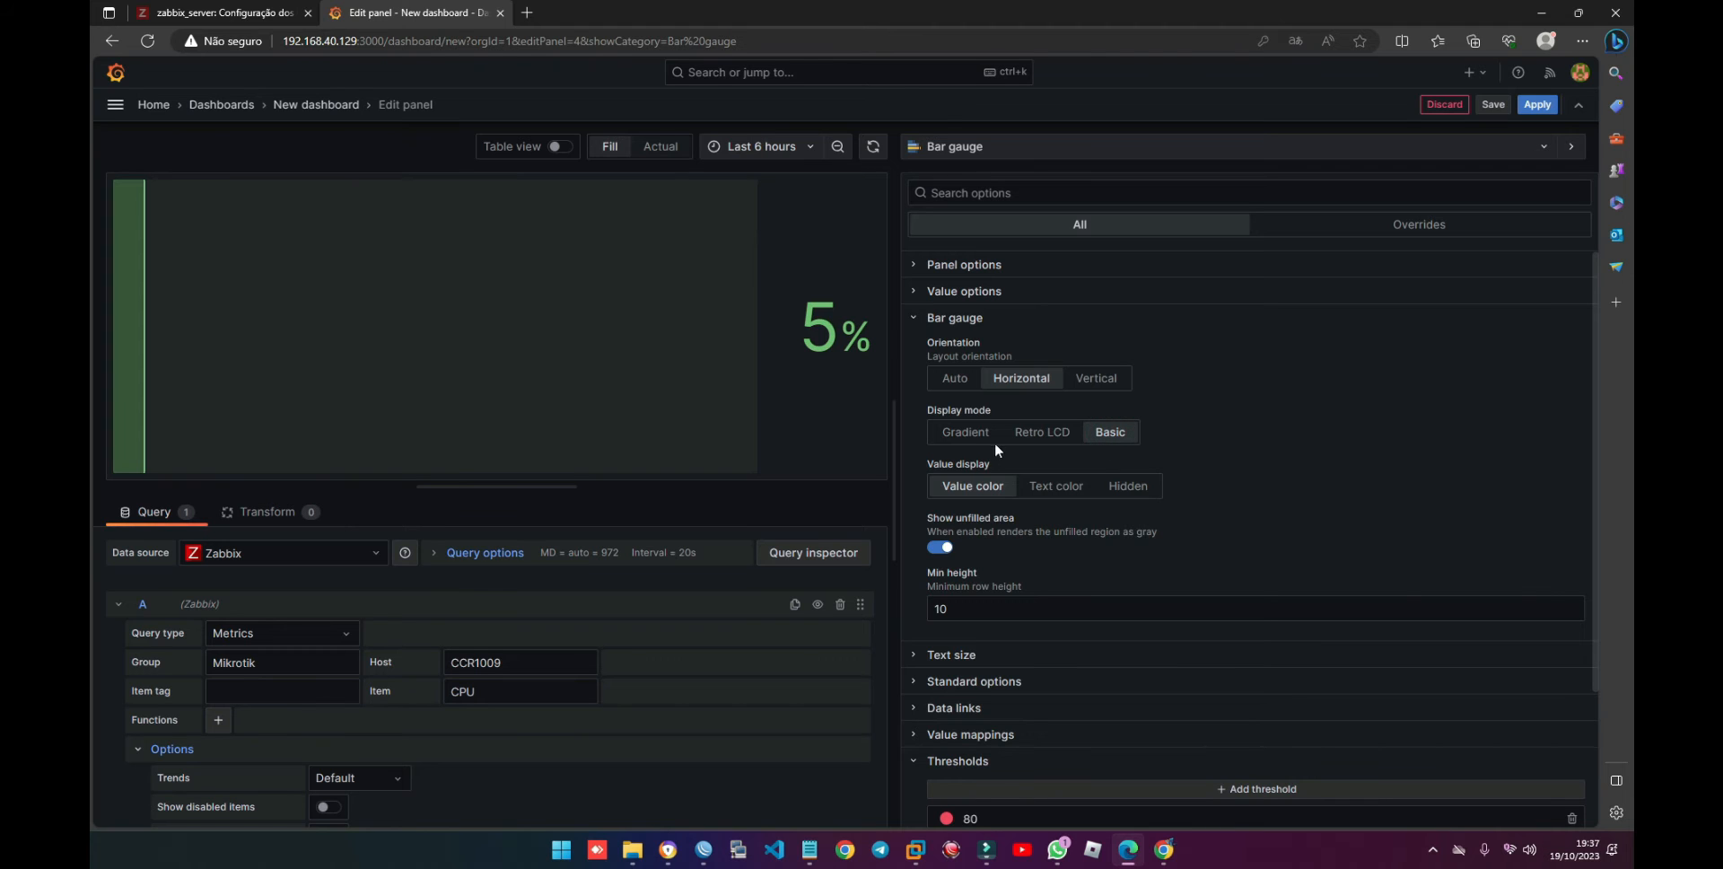
left_click(963, 436)
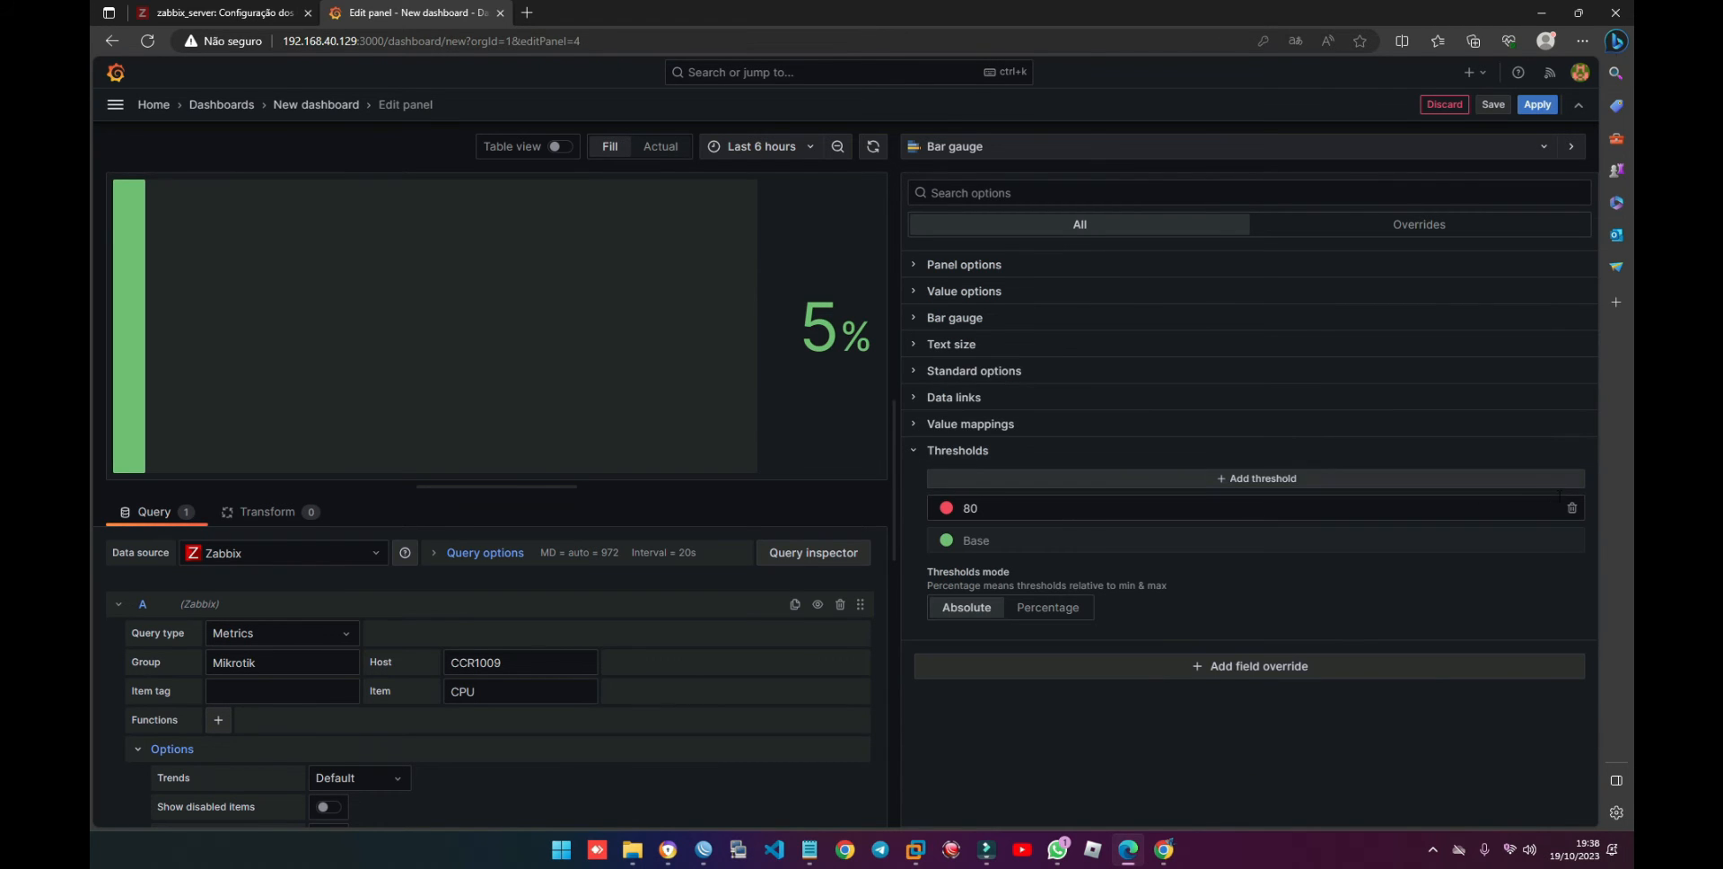
left_click(1573, 508)
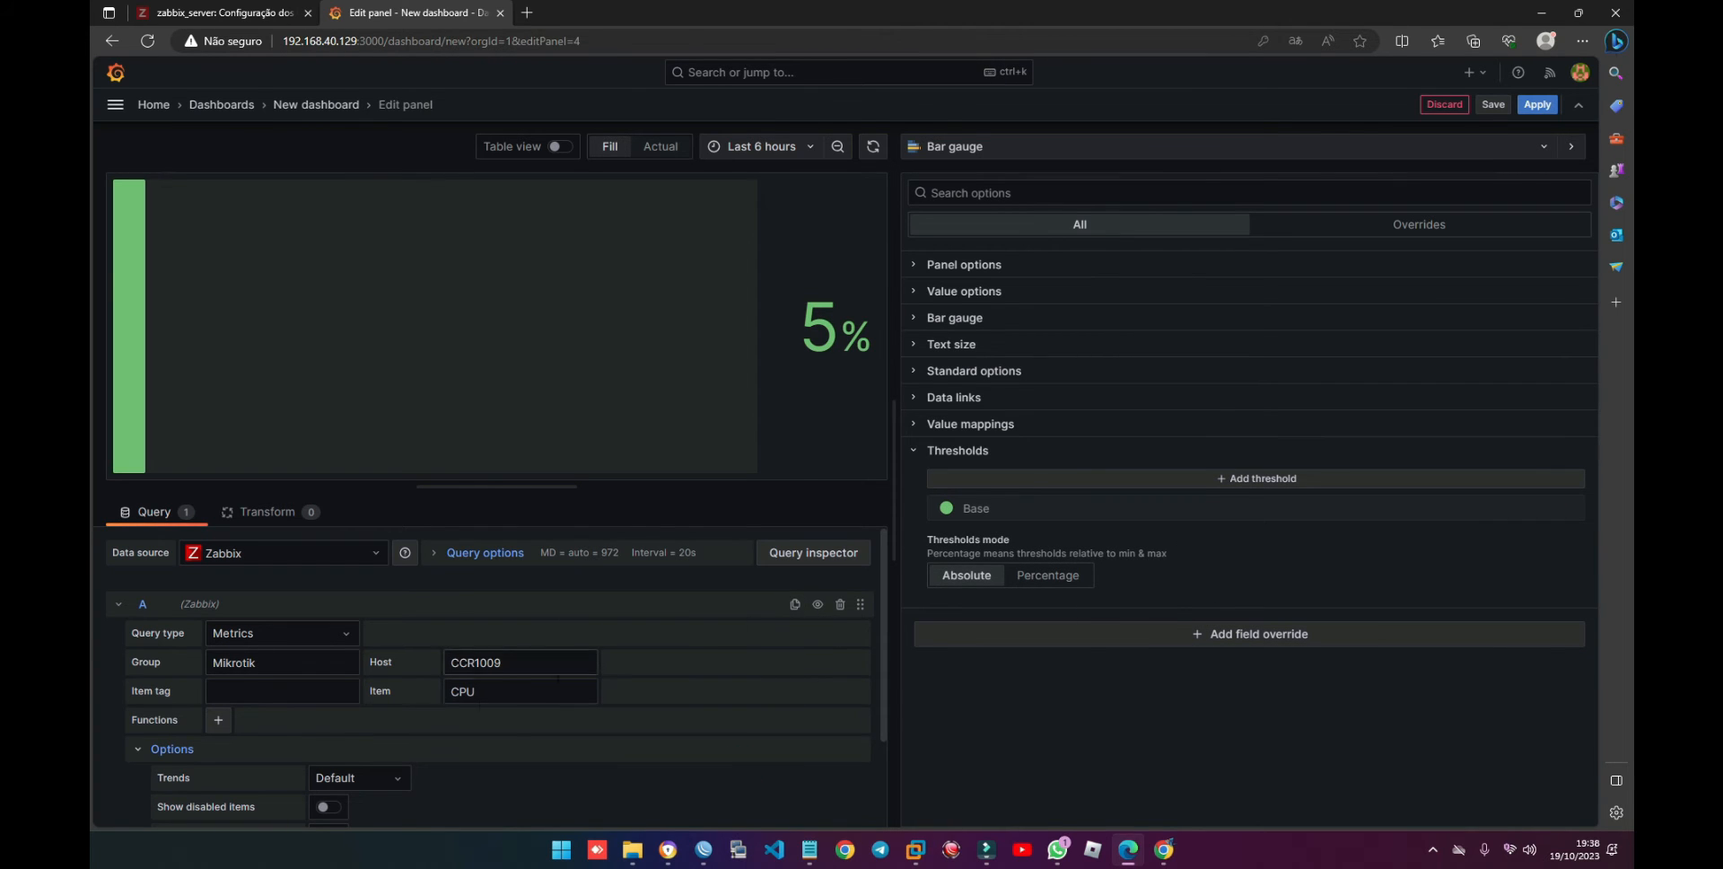
Step: Duplicate query A and set the copy's item to Temperatura
left_click(794, 603)
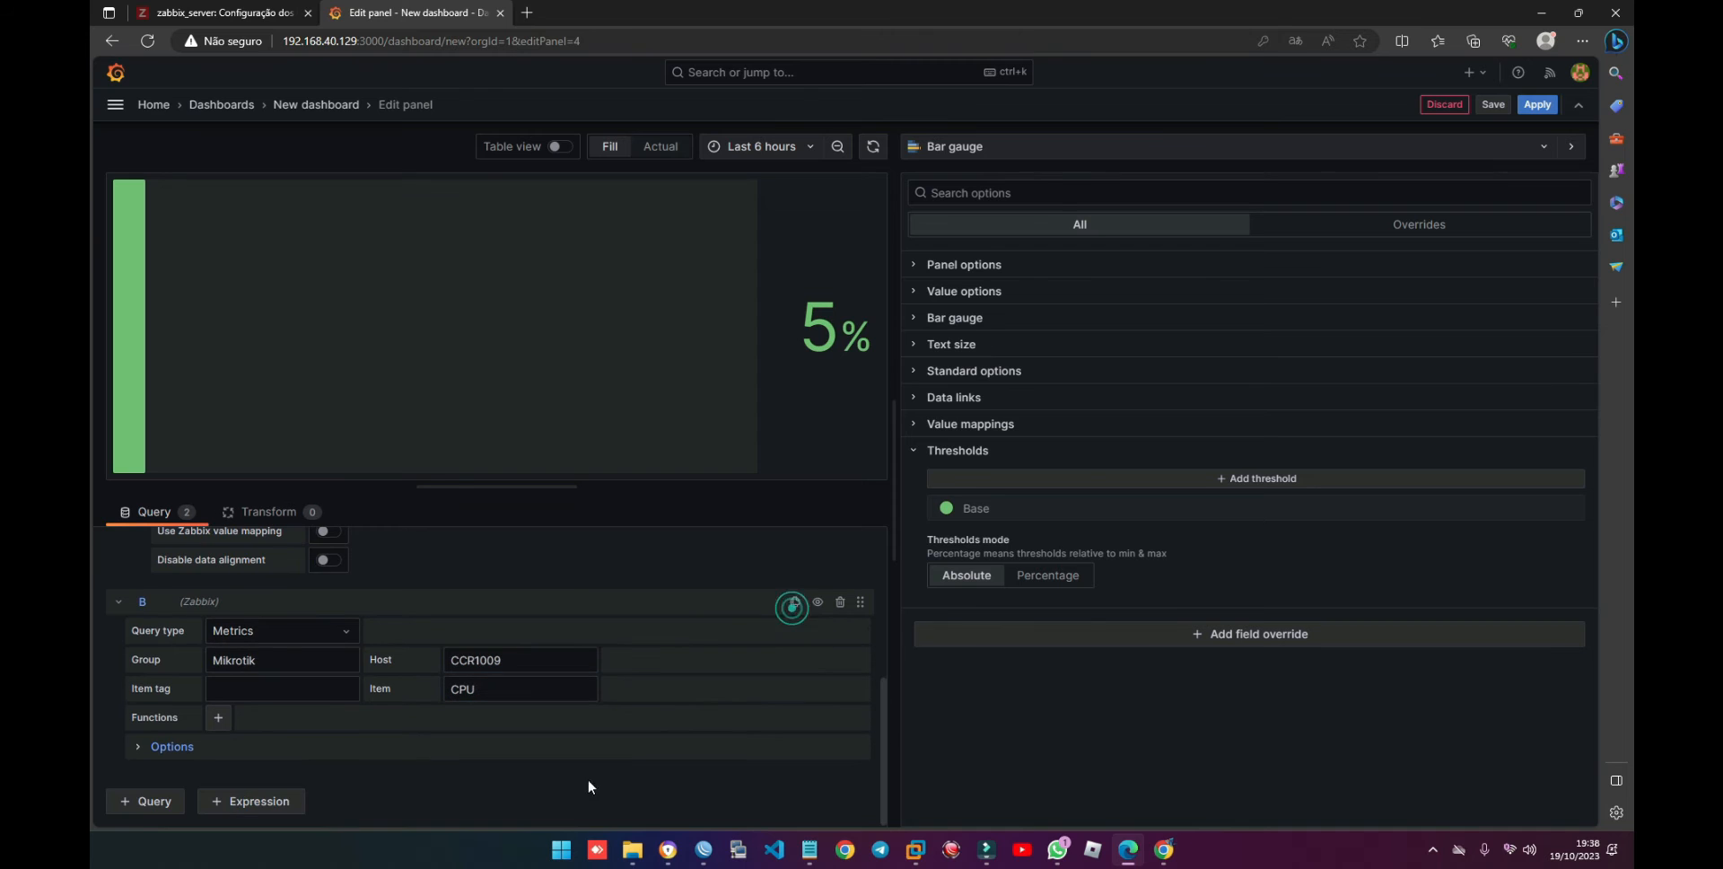
left_click(517, 692)
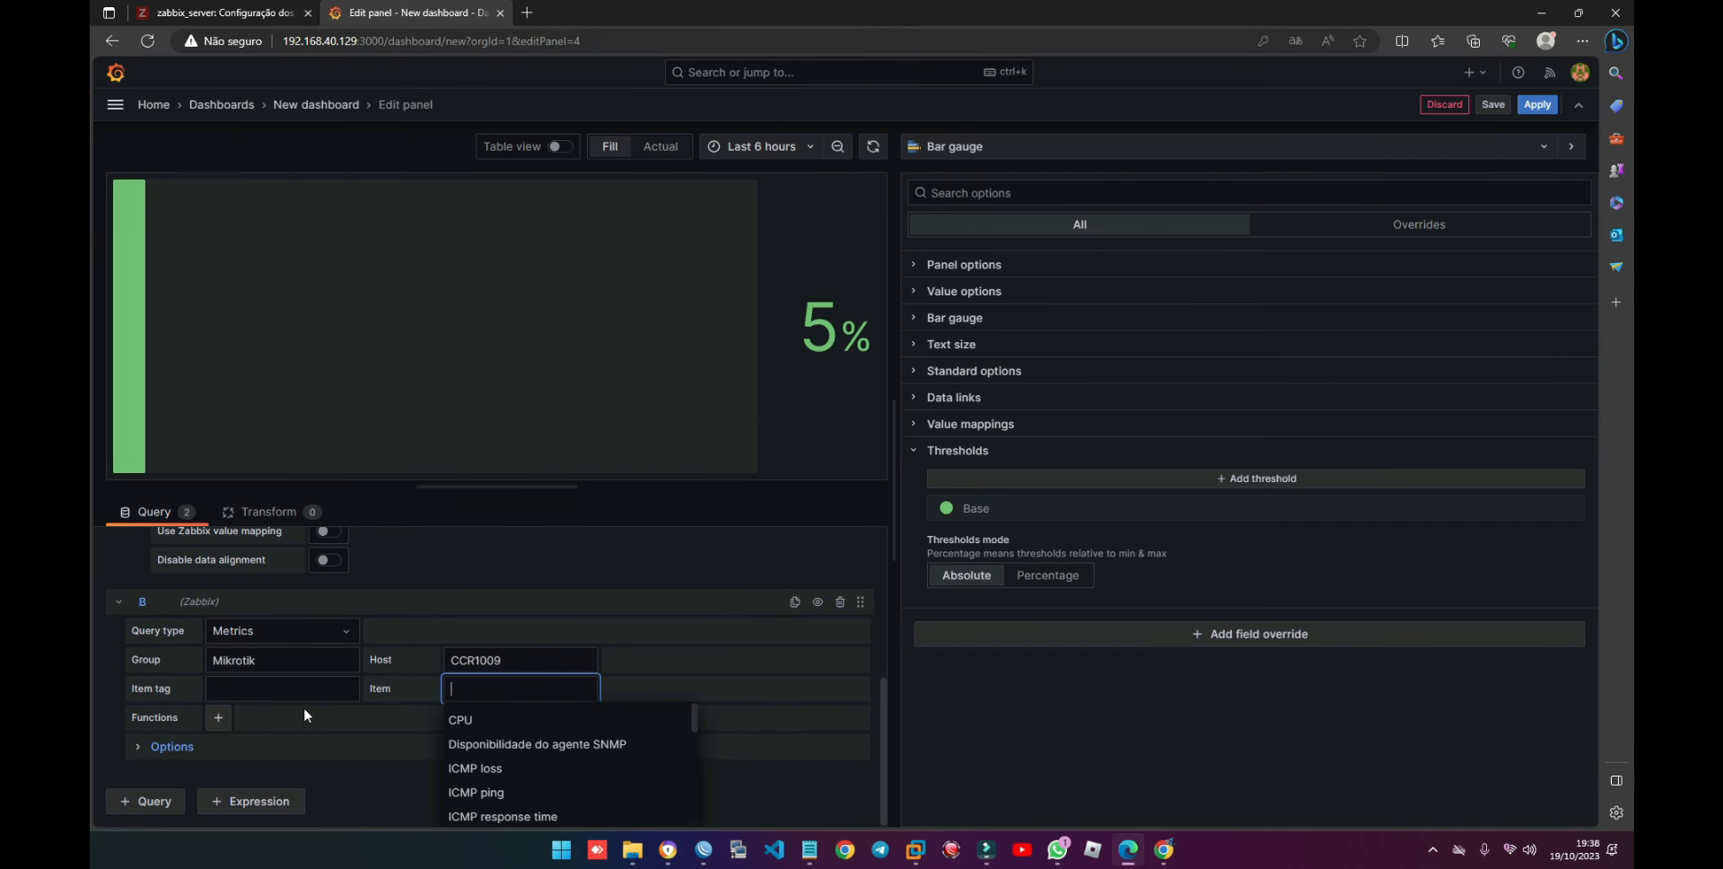
type("tem")
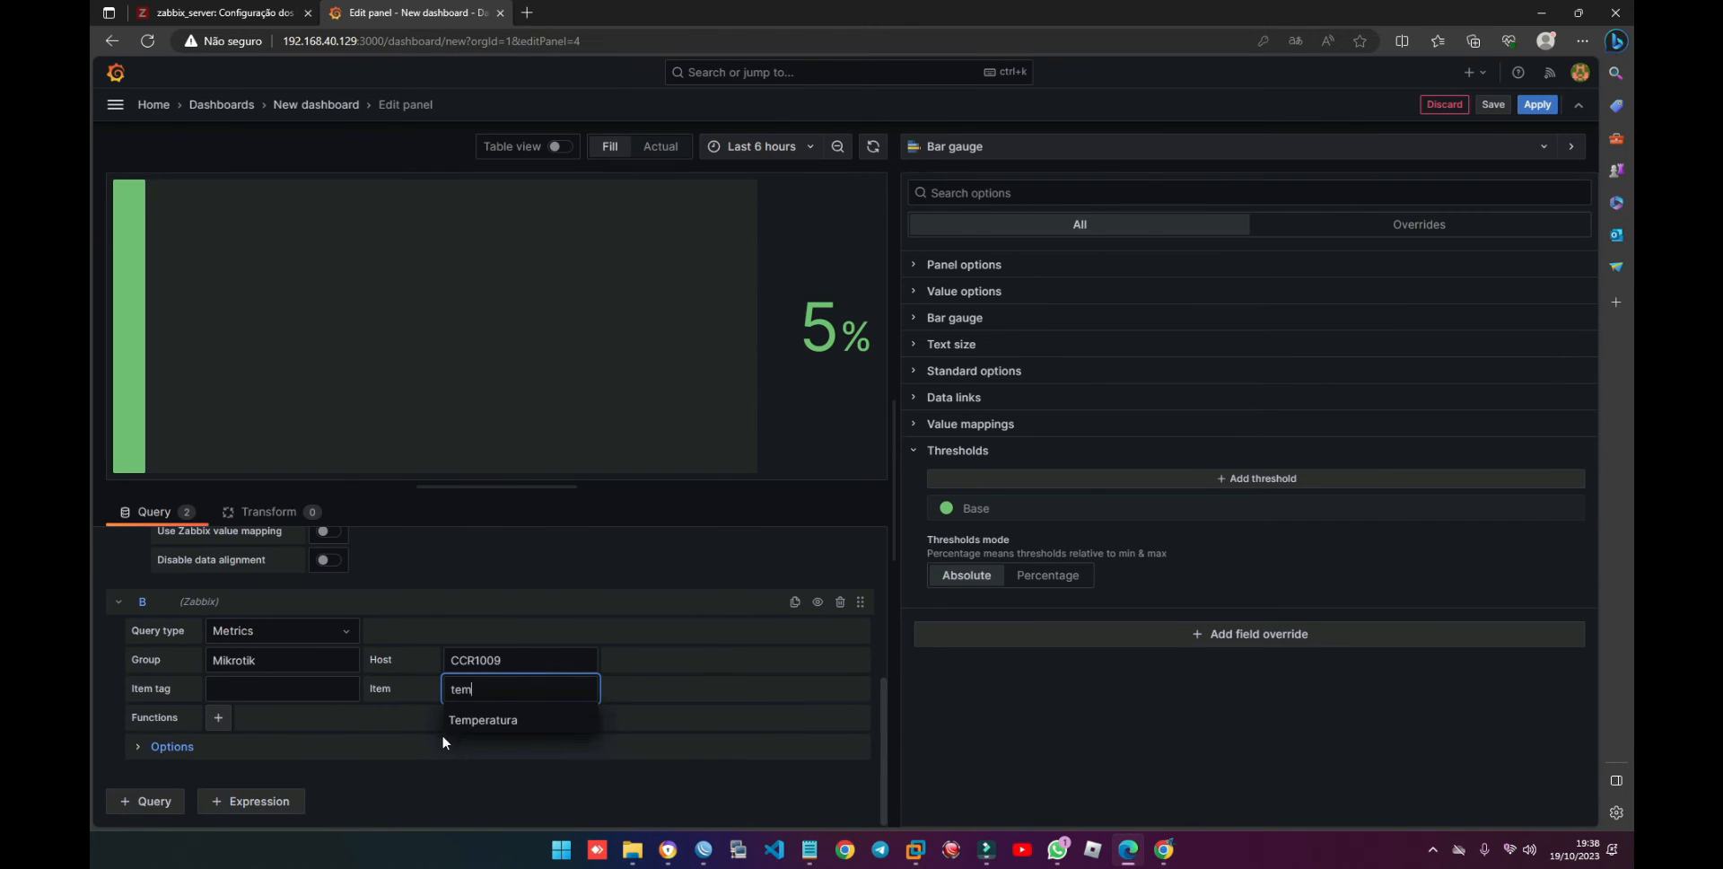
left_click(516, 722)
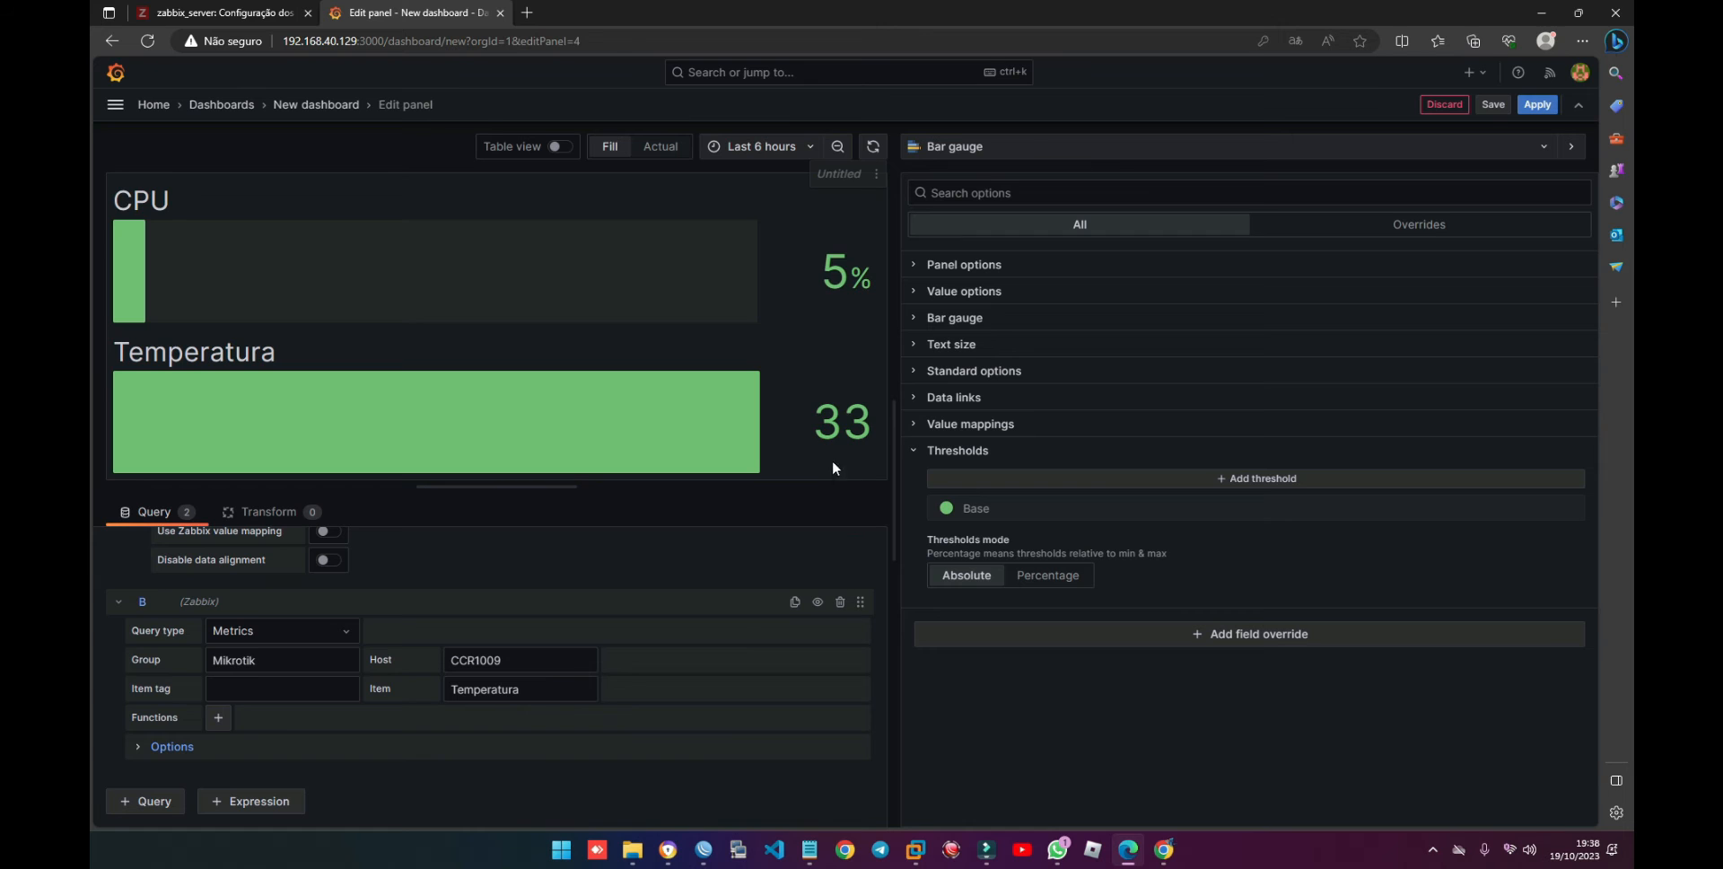
double_click(824, 422)
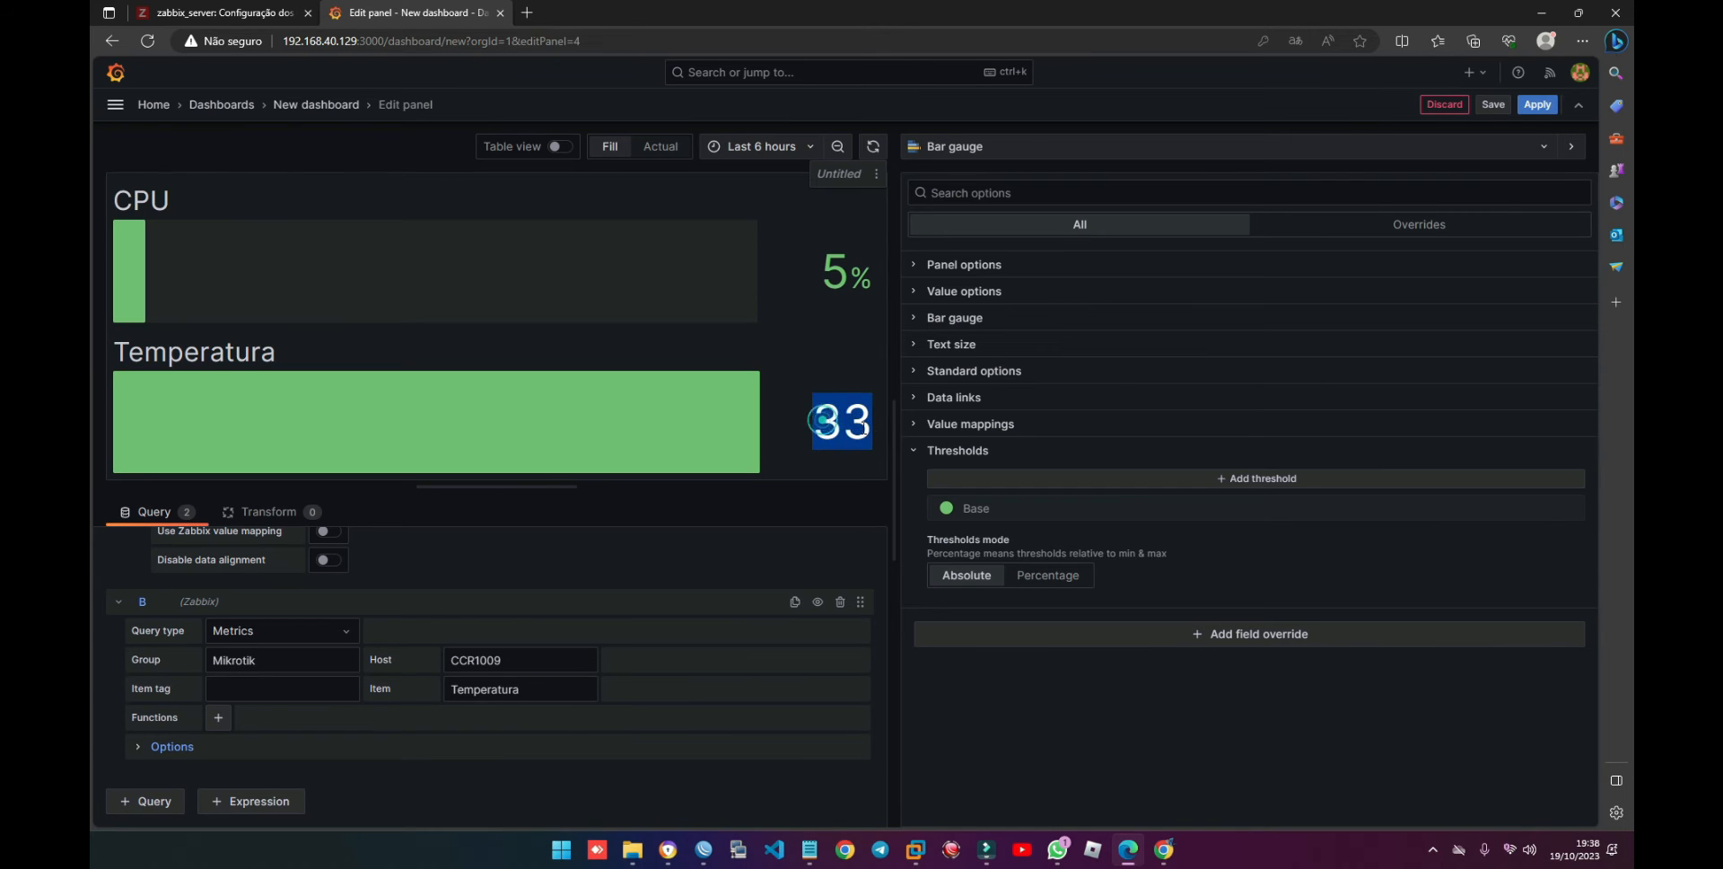
left_click(844, 427)
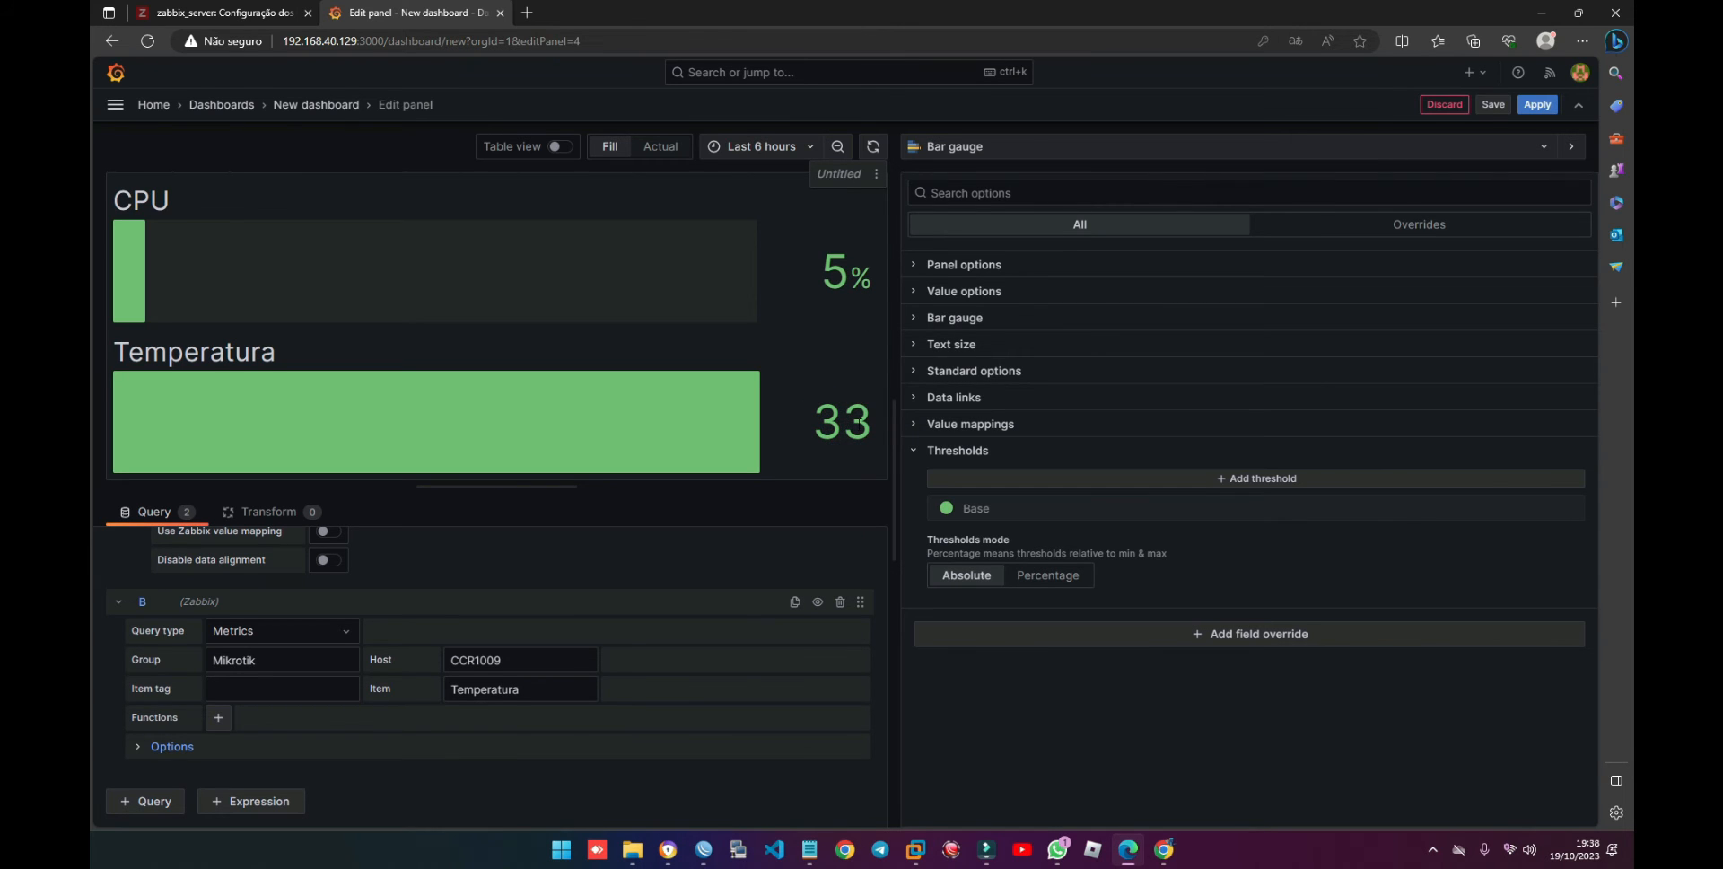
left_click(744, 792)
mouse_move(824, 417)
left_mouse_down()
mouse_move(862, 428)
mouse_move(840, 435)
left_mouse_up()
left_click(832, 426)
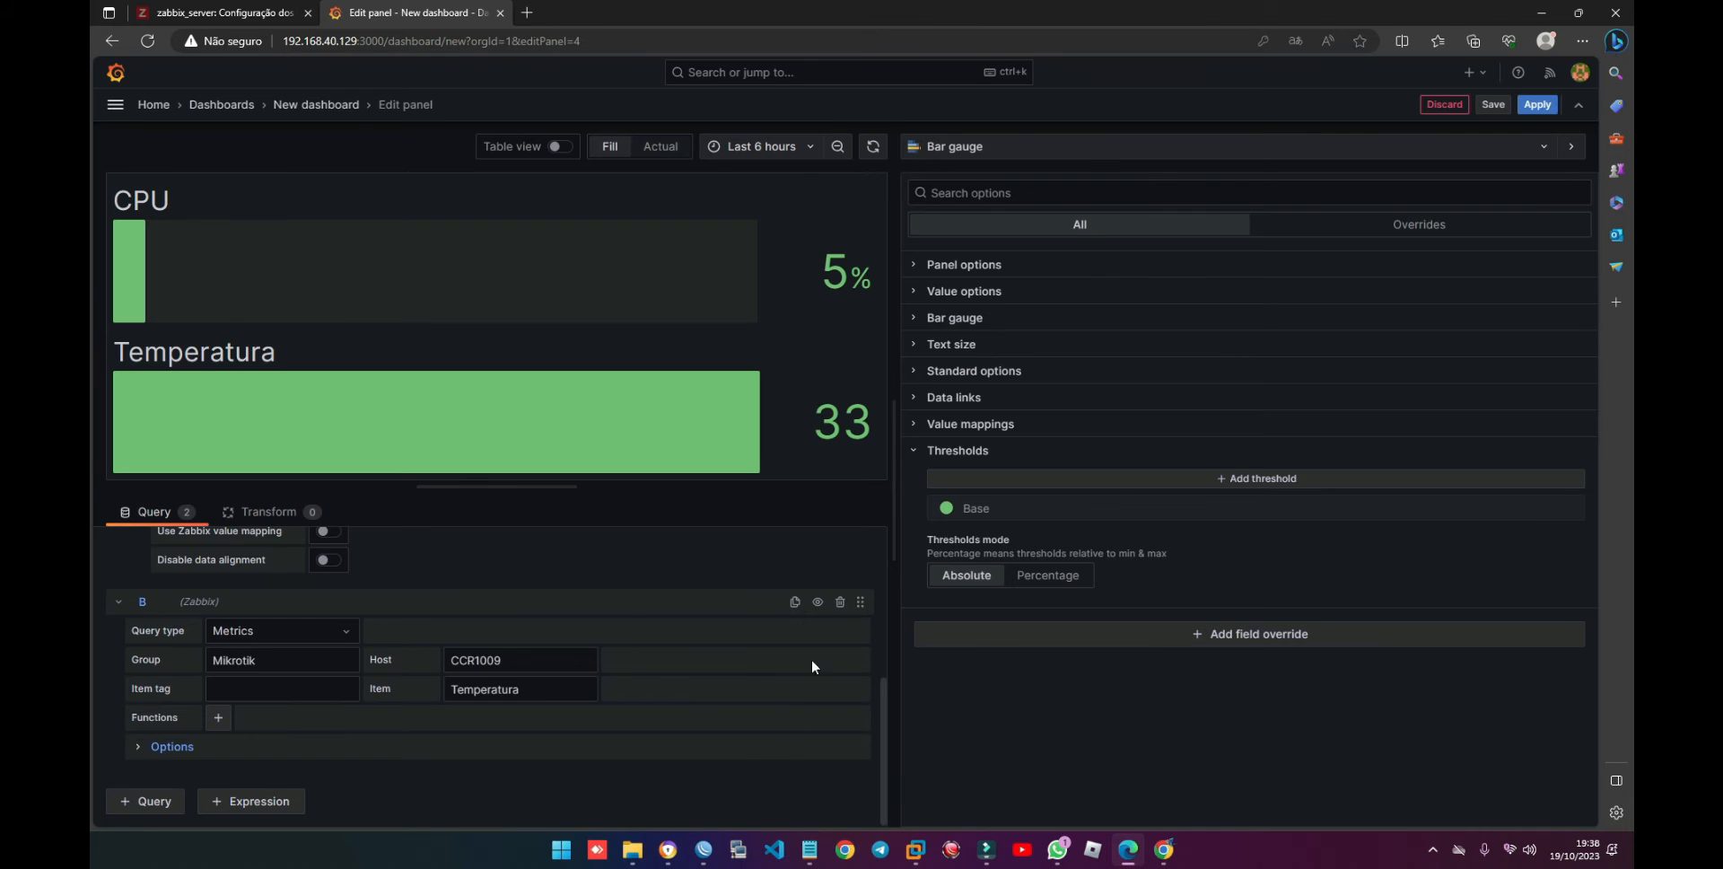
Step: Duplicate query B and set the copy's item to Uptime
left_click(795, 603)
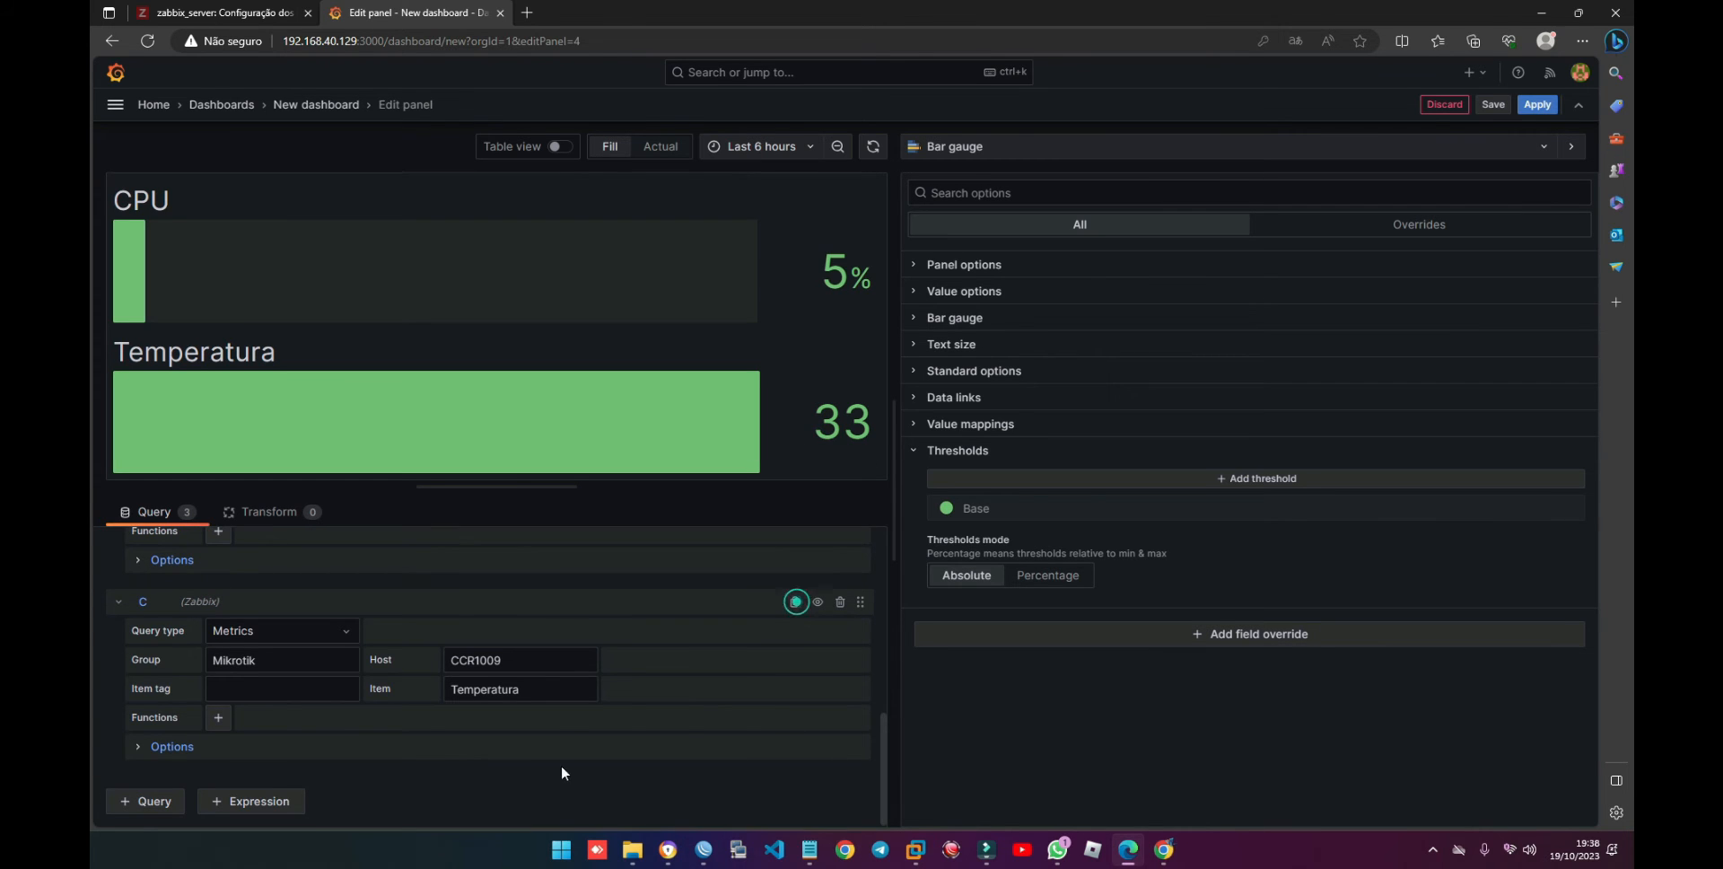
left_click(556, 693)
type("up")
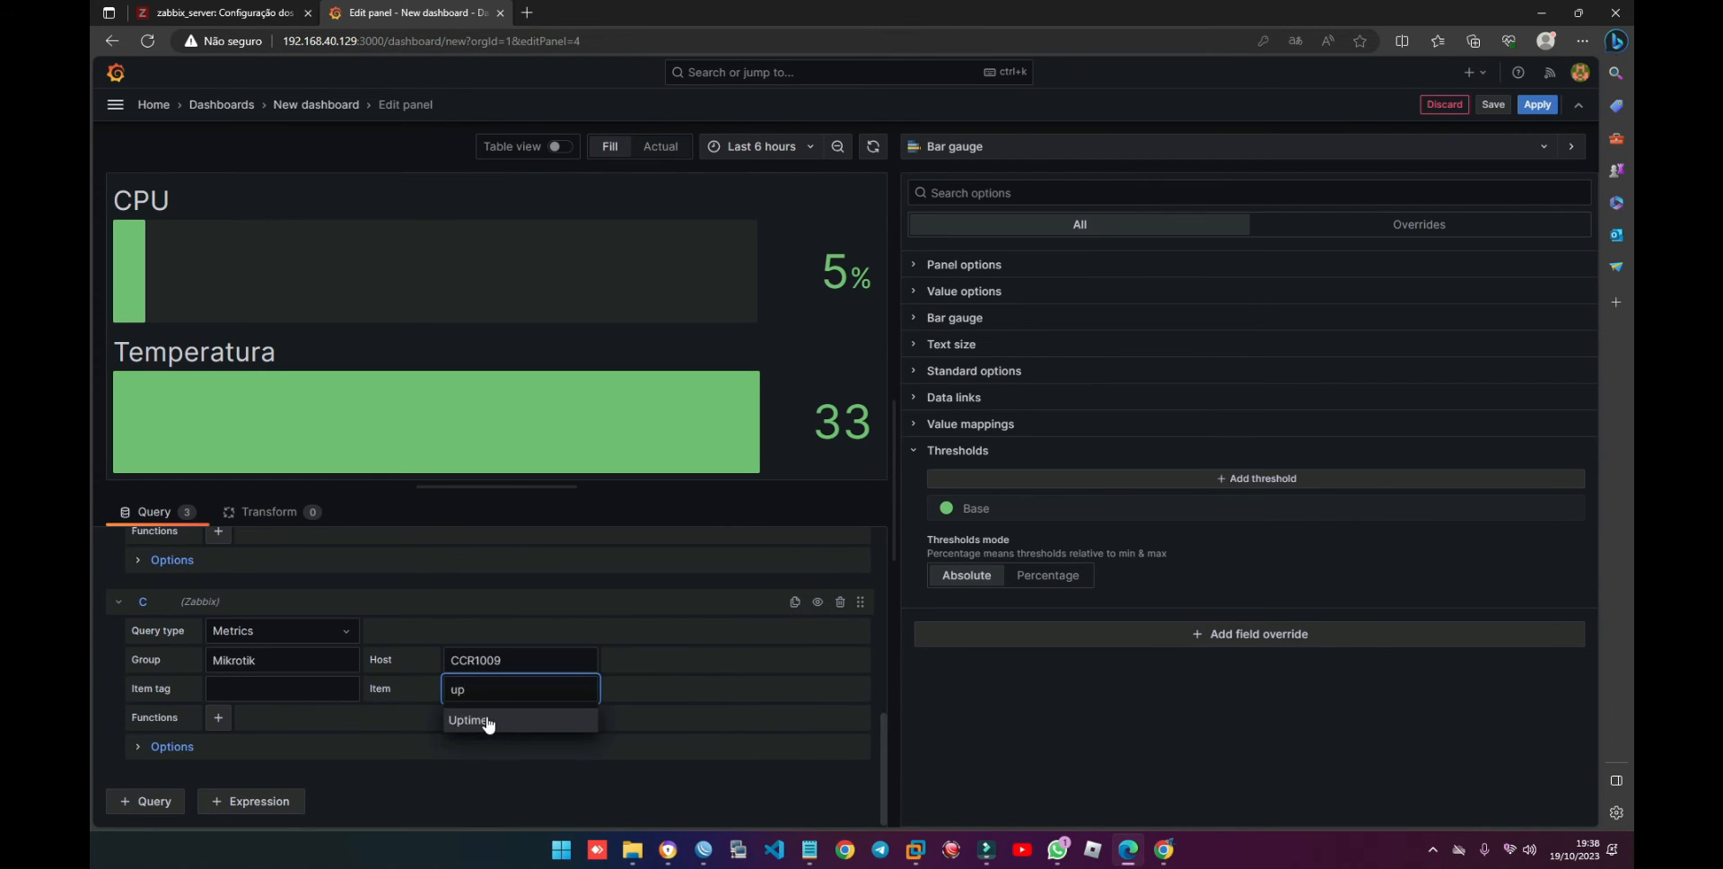
left_click(485, 715)
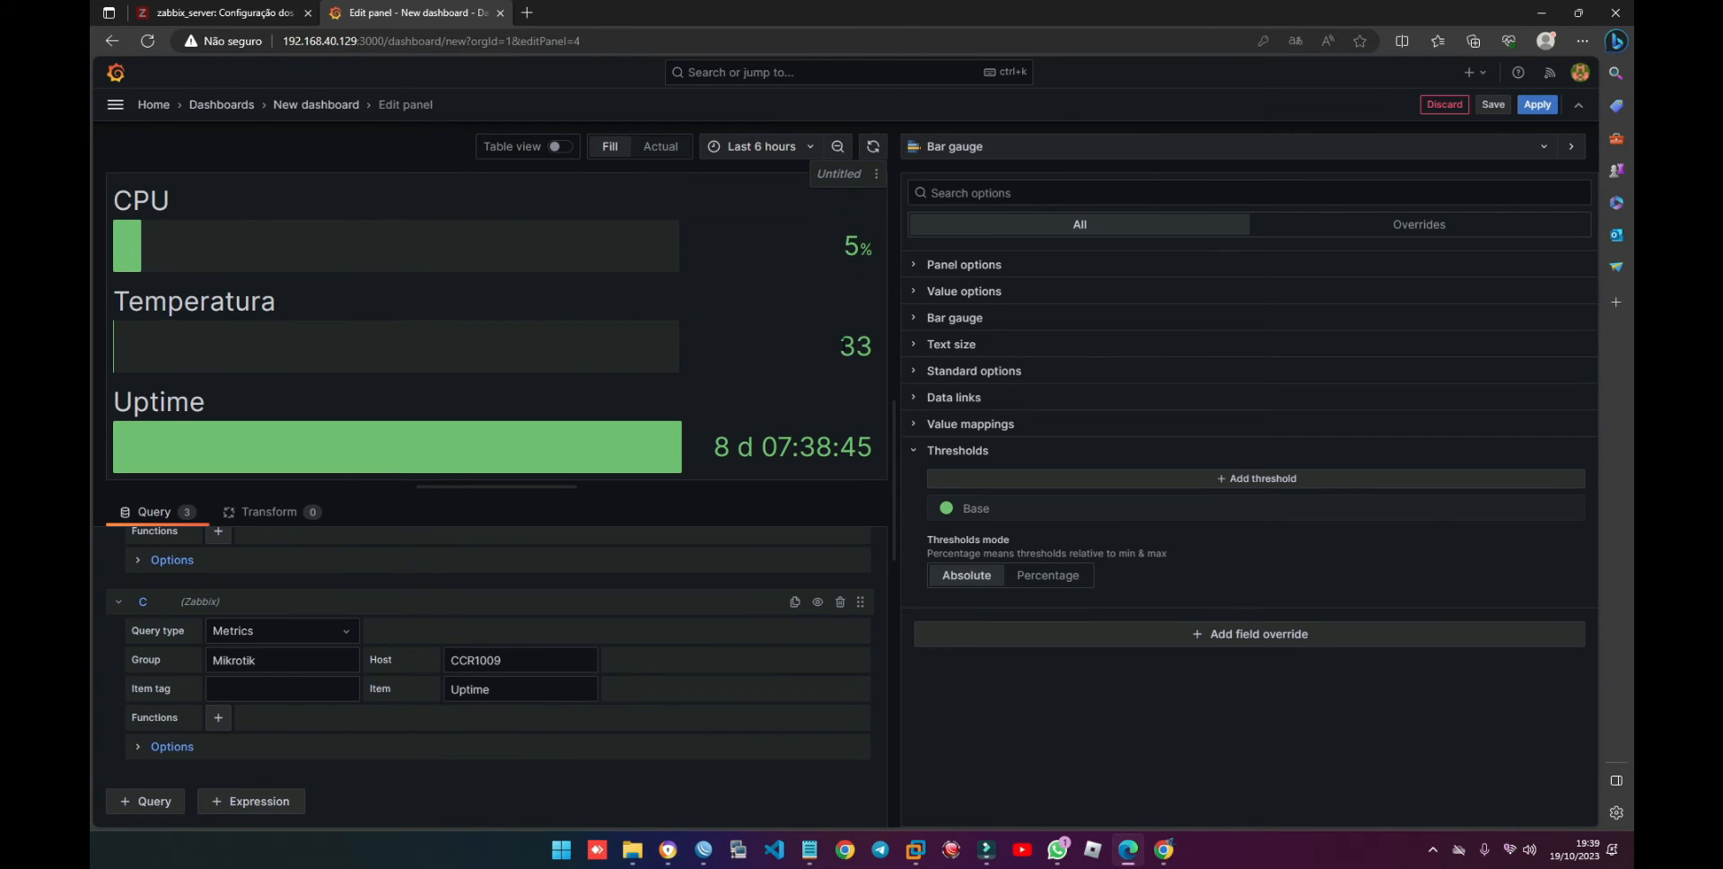
Step: Add a field override that targets the field named Temperatura
left_click(1431, 236)
left_click_drag(1213, 276, 1220, 343)
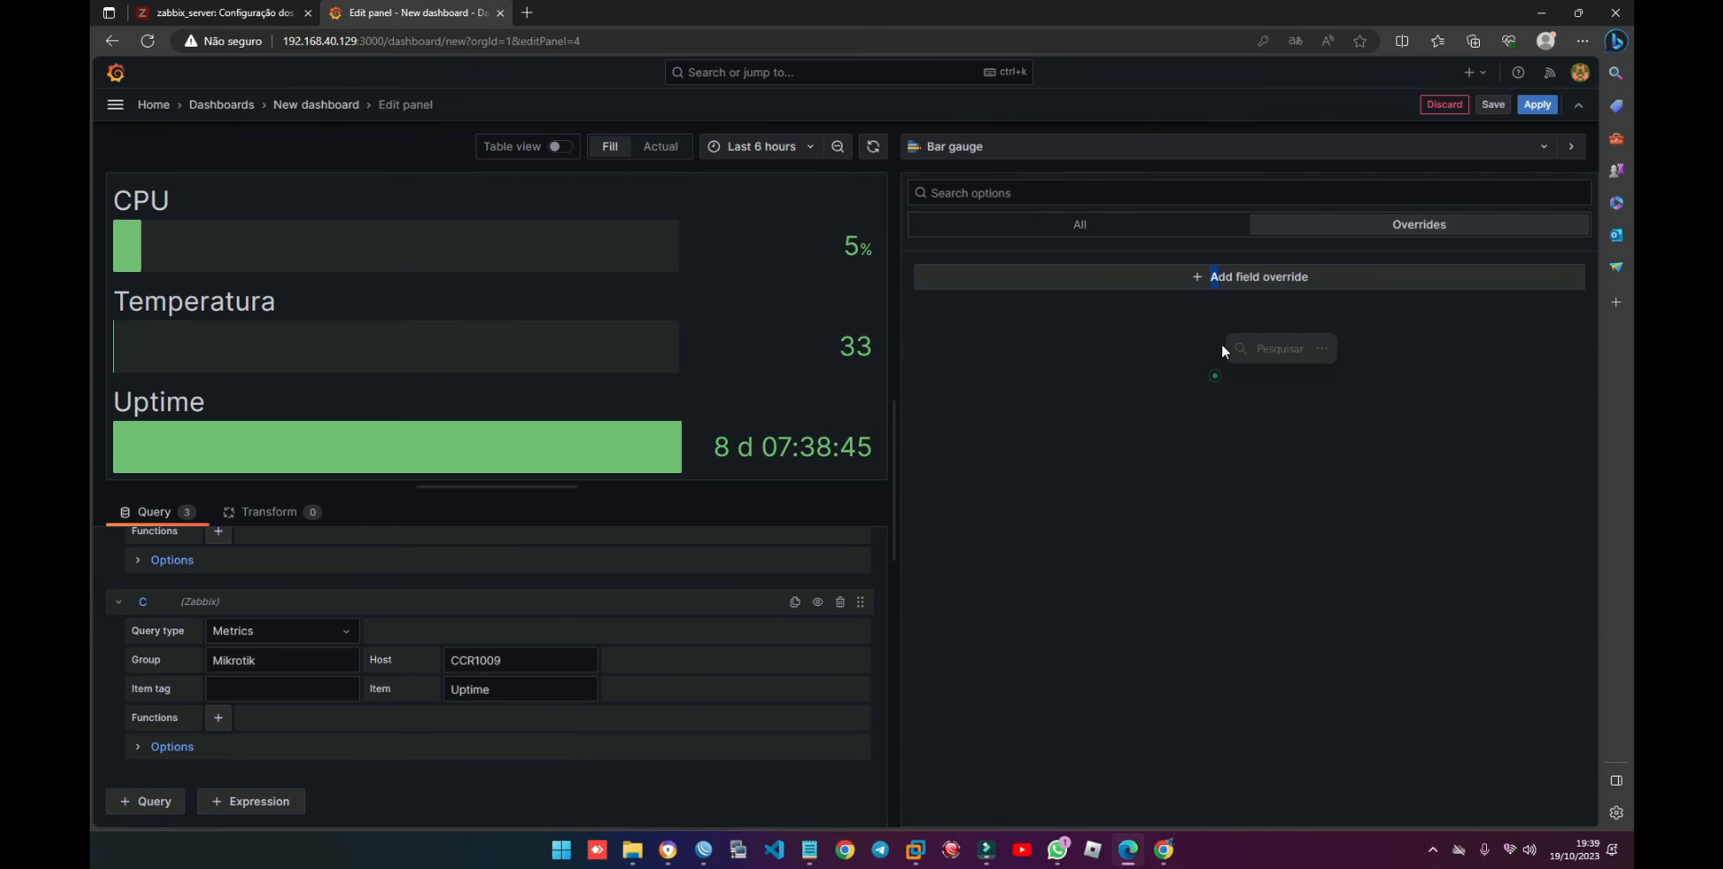
left_click(1235, 280)
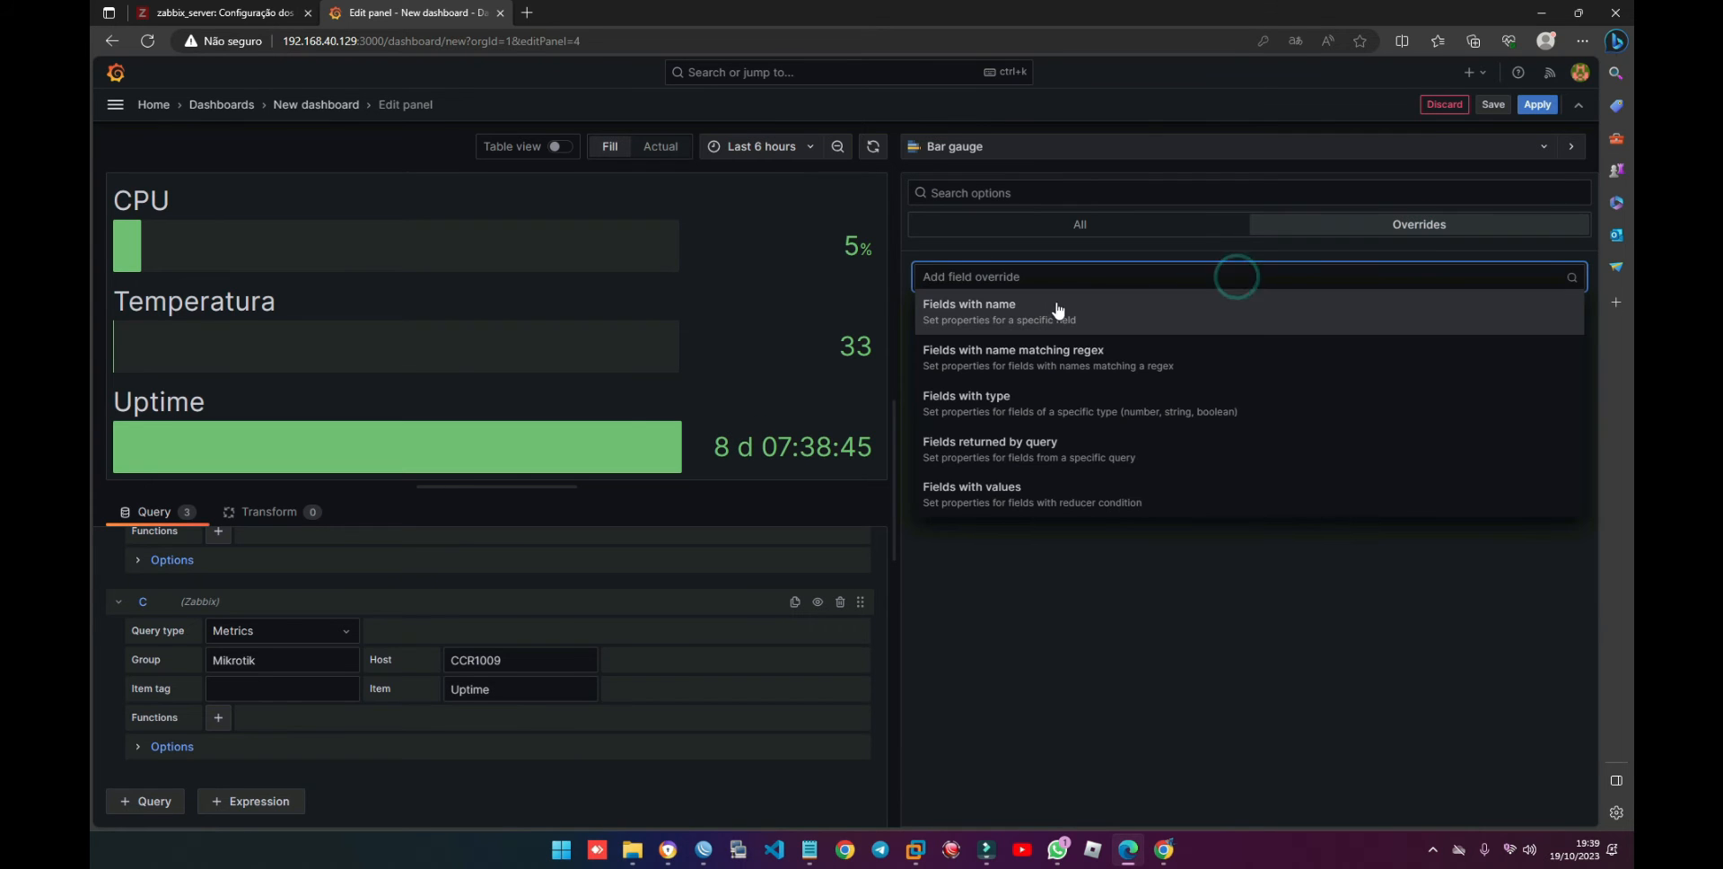
left_click(985, 314)
left_click(993, 307)
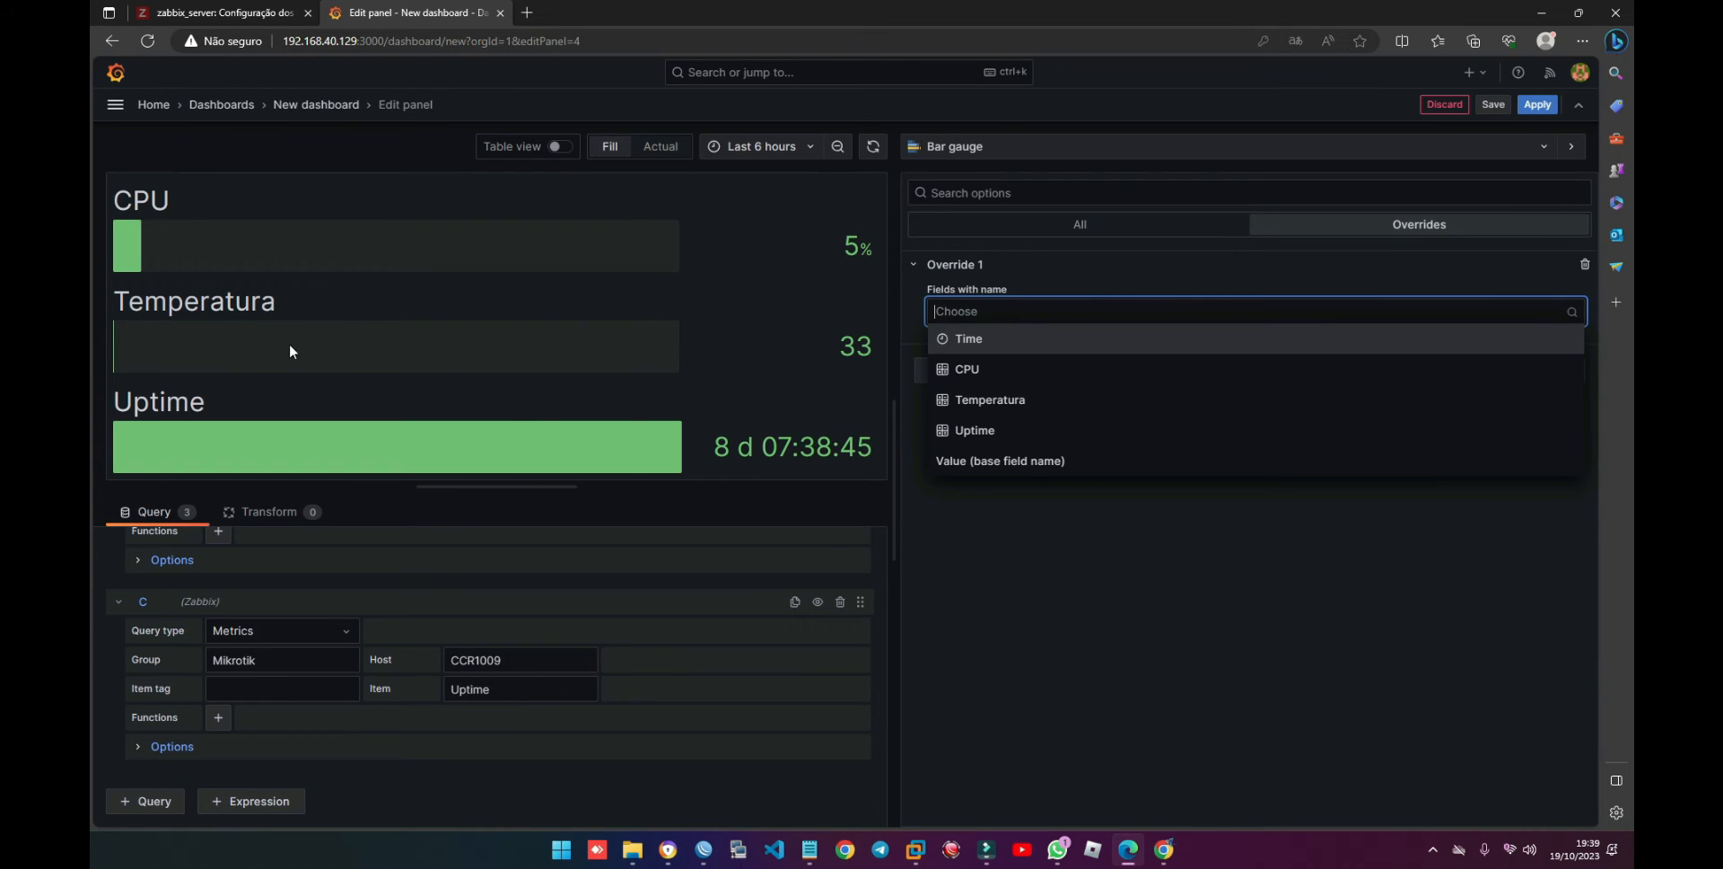
left_click(1014, 400)
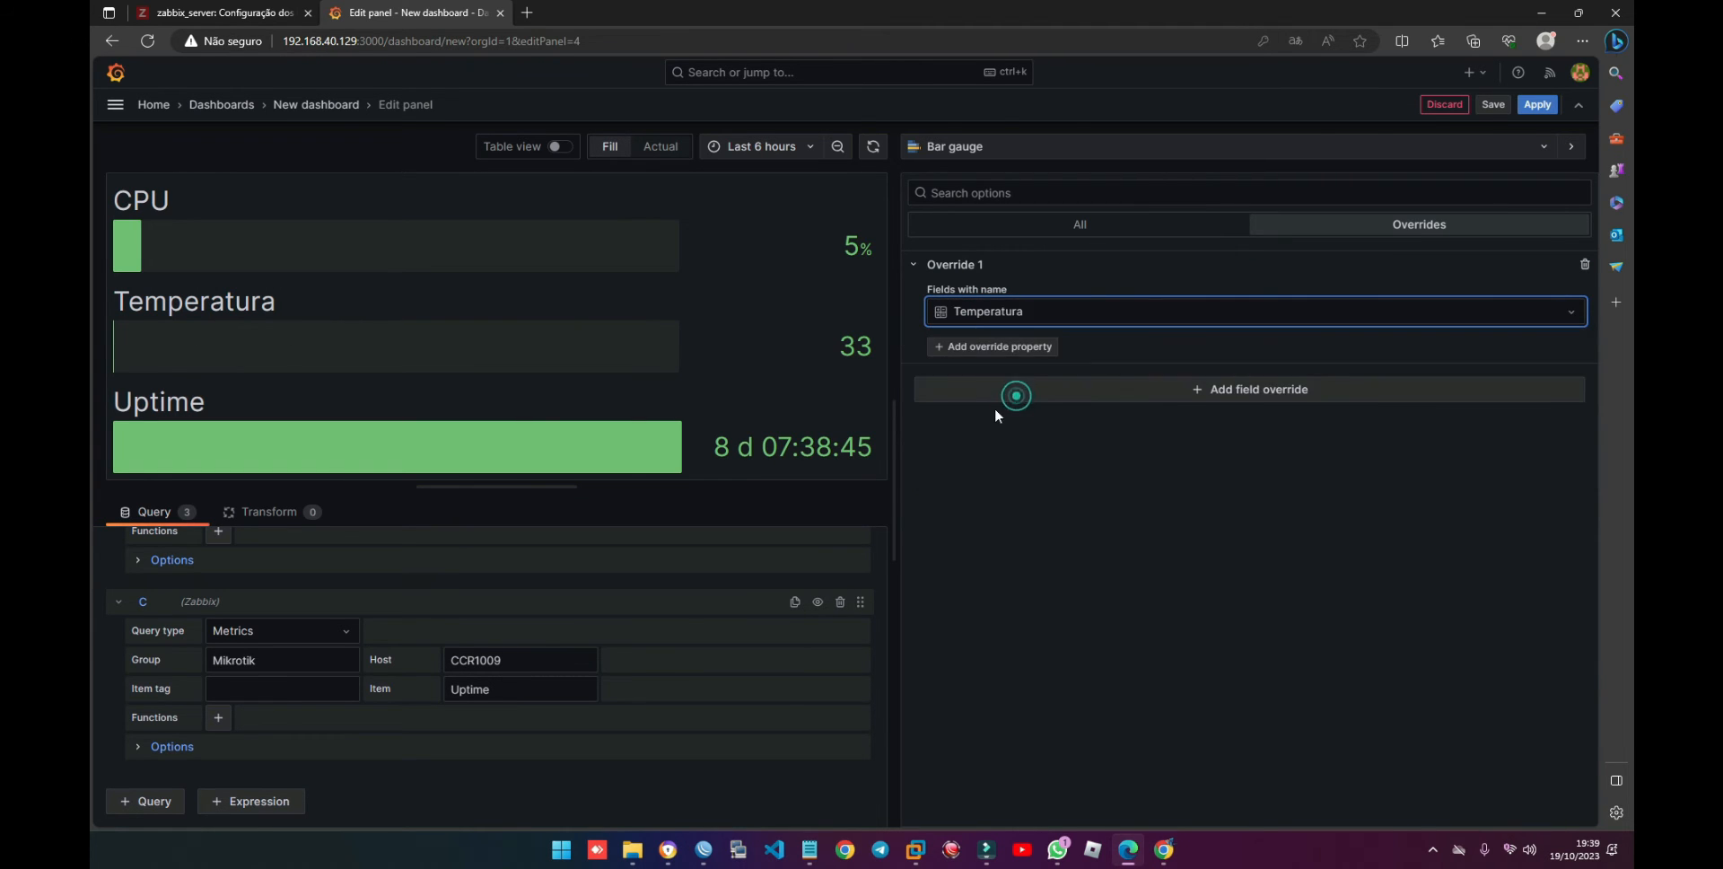
Step: Override the unit of Temperatura with Celsius (°C)
left_click(978, 351)
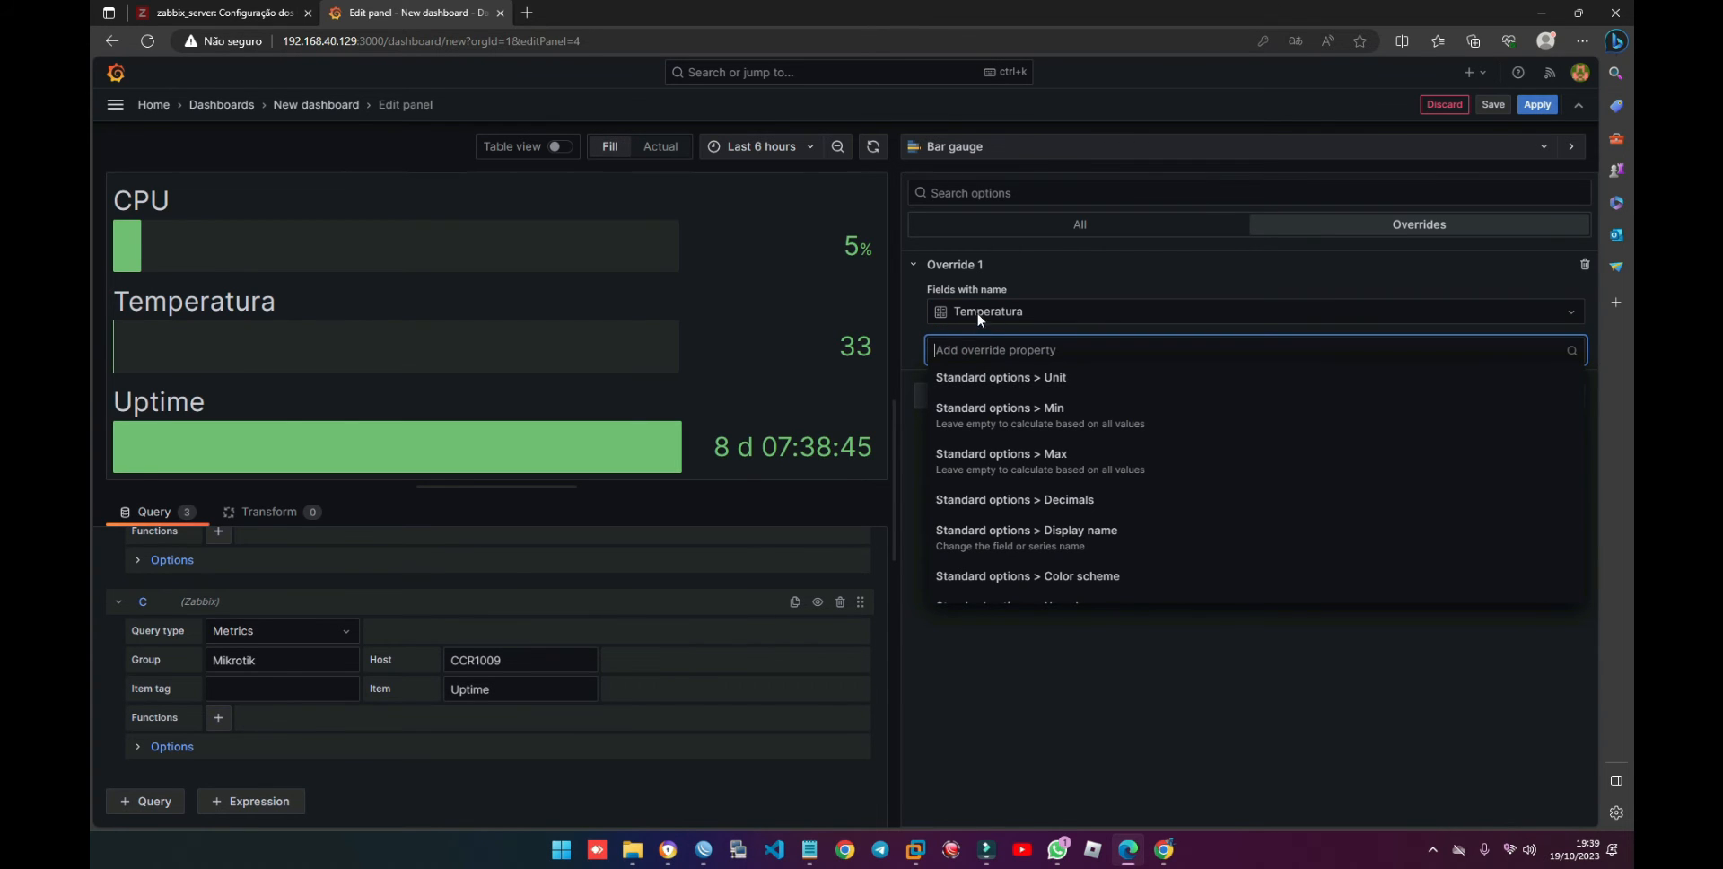
left_click(967, 378)
left_click(1041, 368)
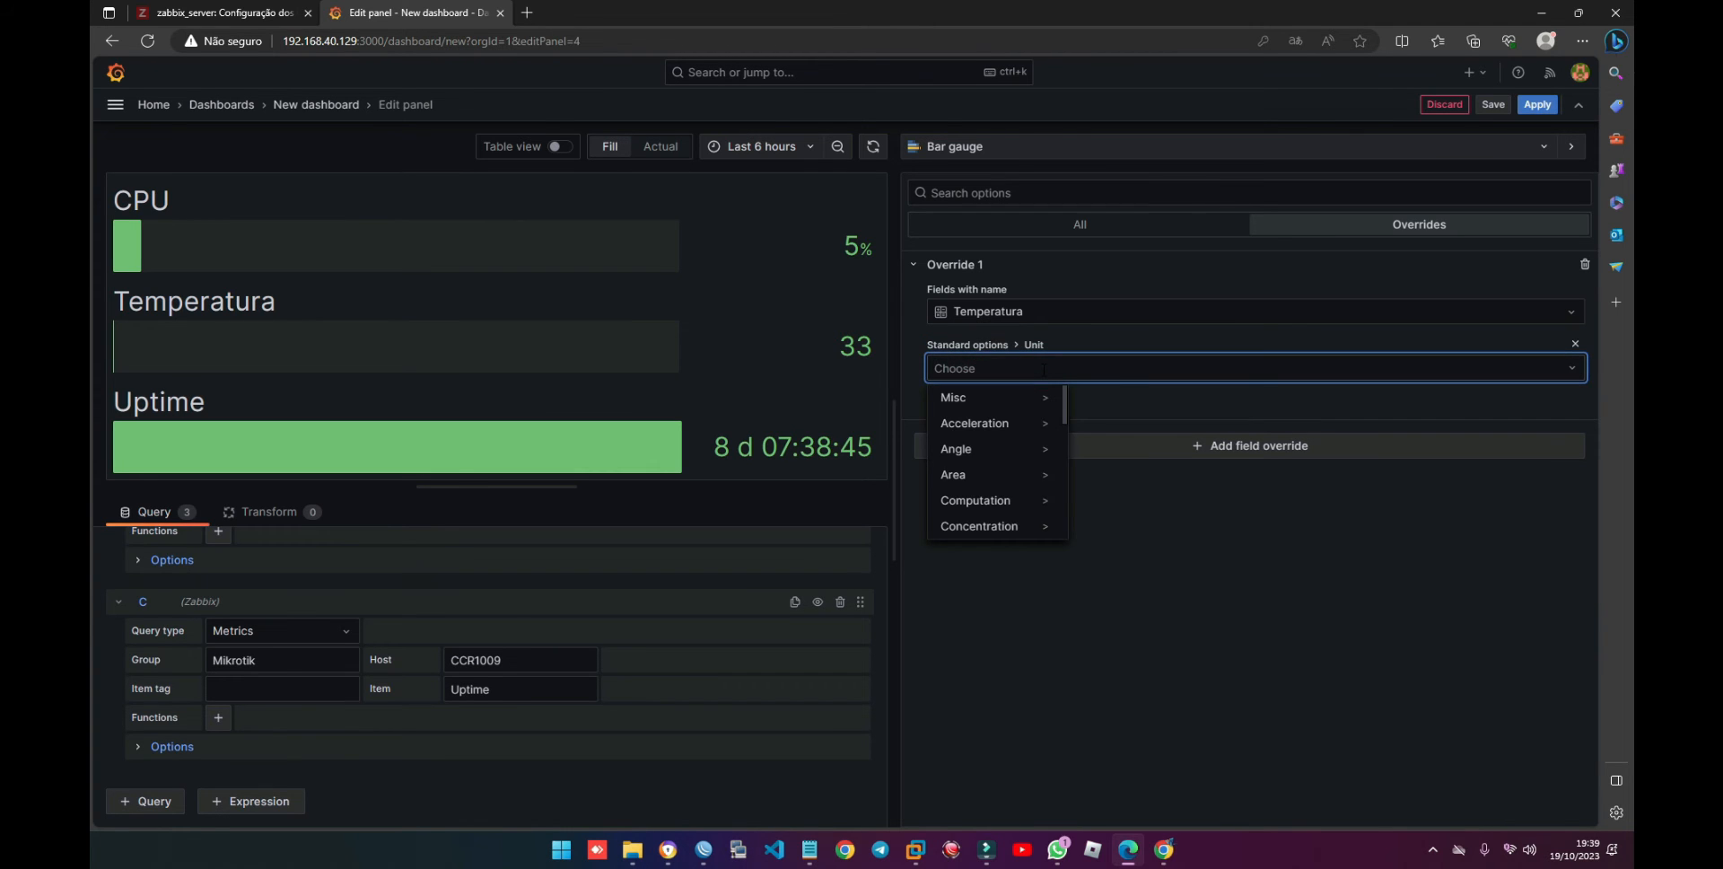
type("tem")
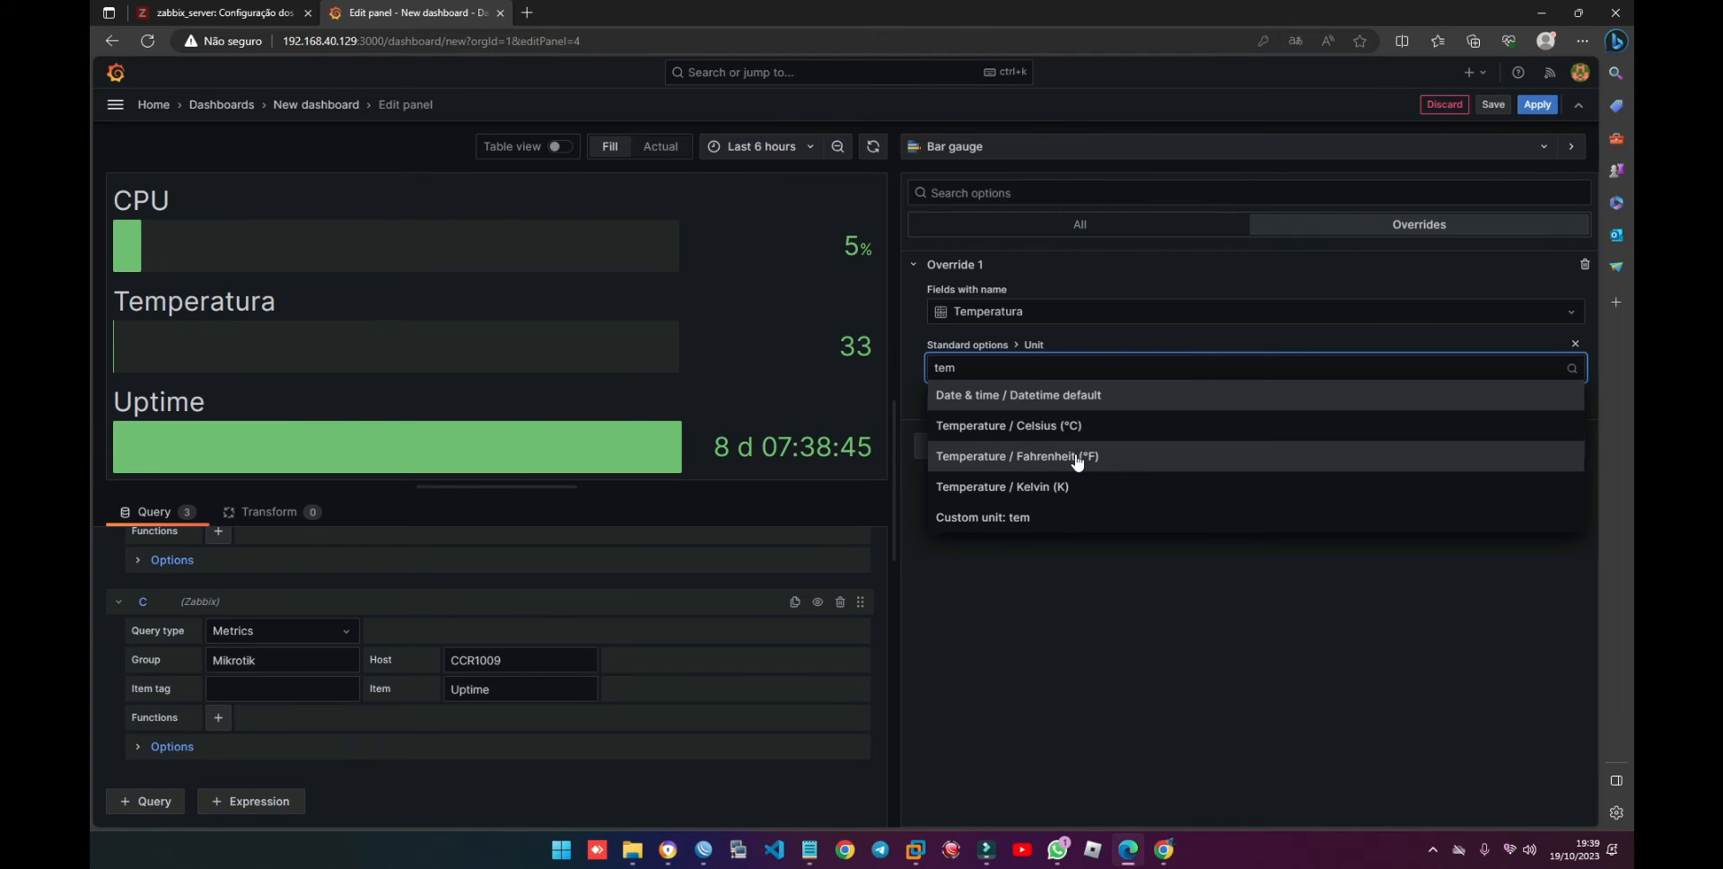
left_click(1047, 429)
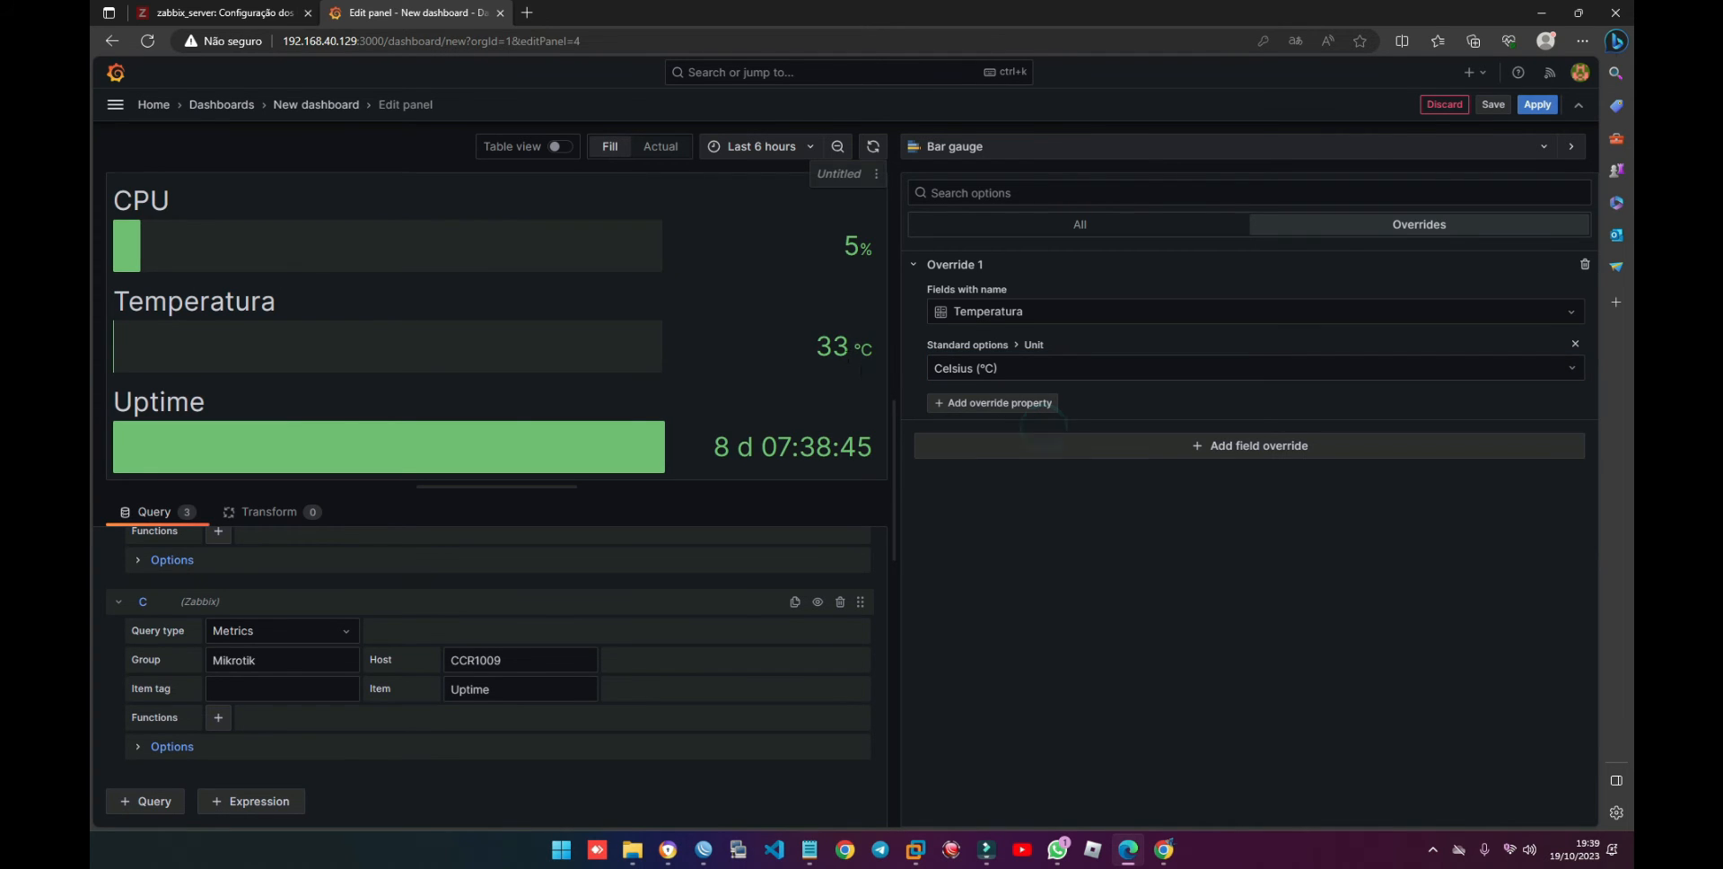
left_click_drag(818, 347, 870, 352)
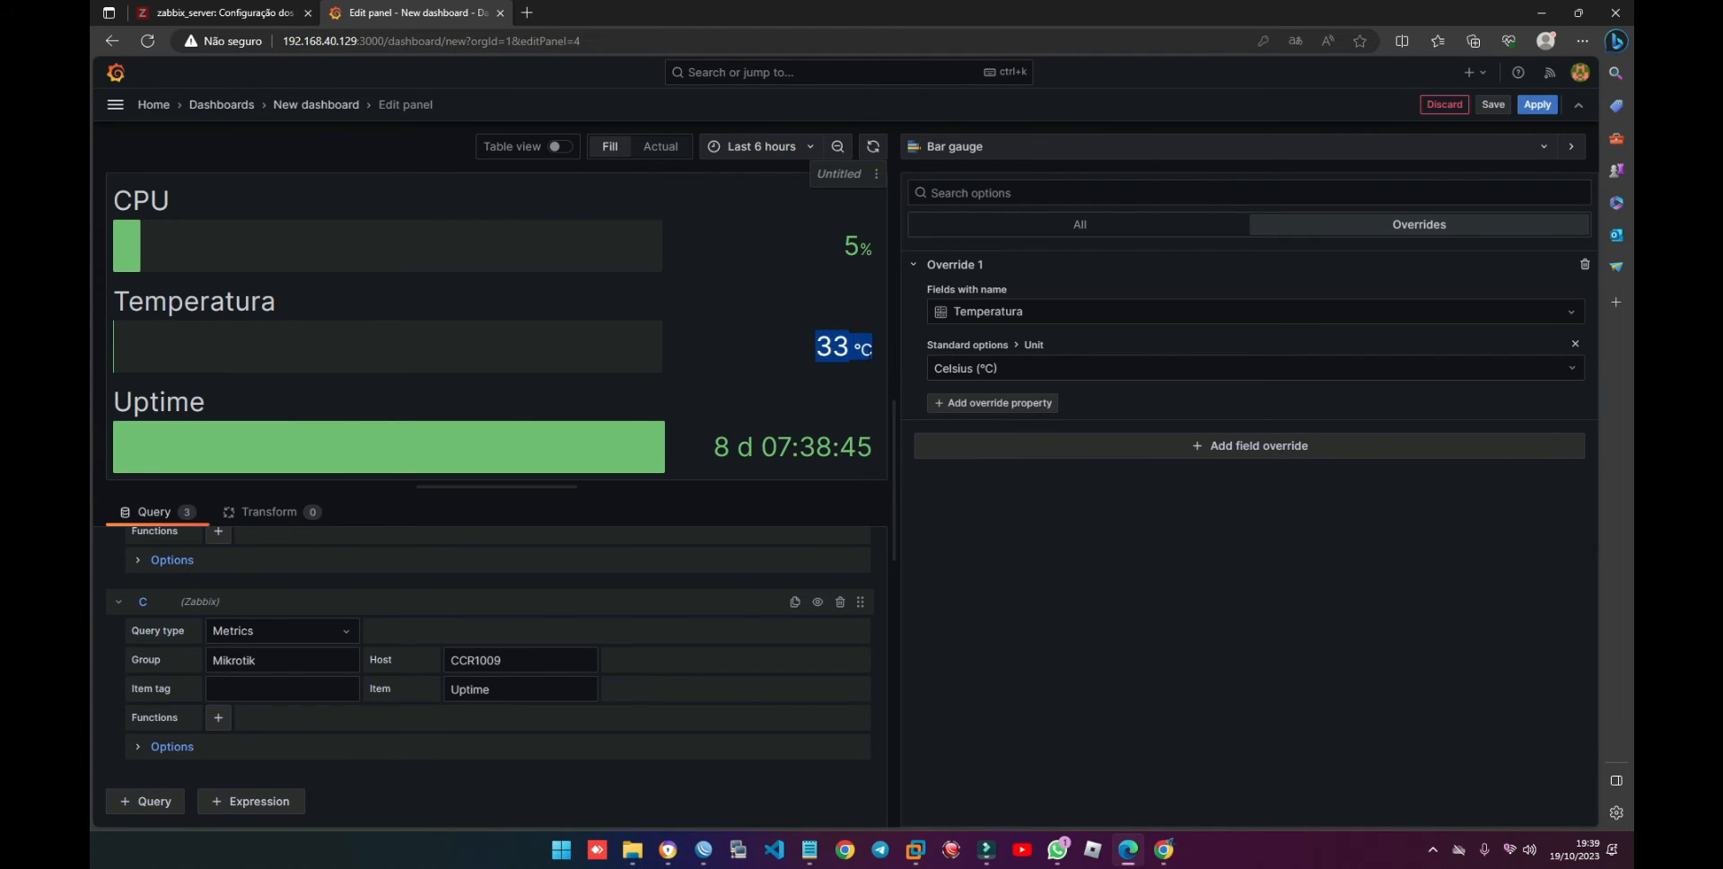
left_click(833, 375)
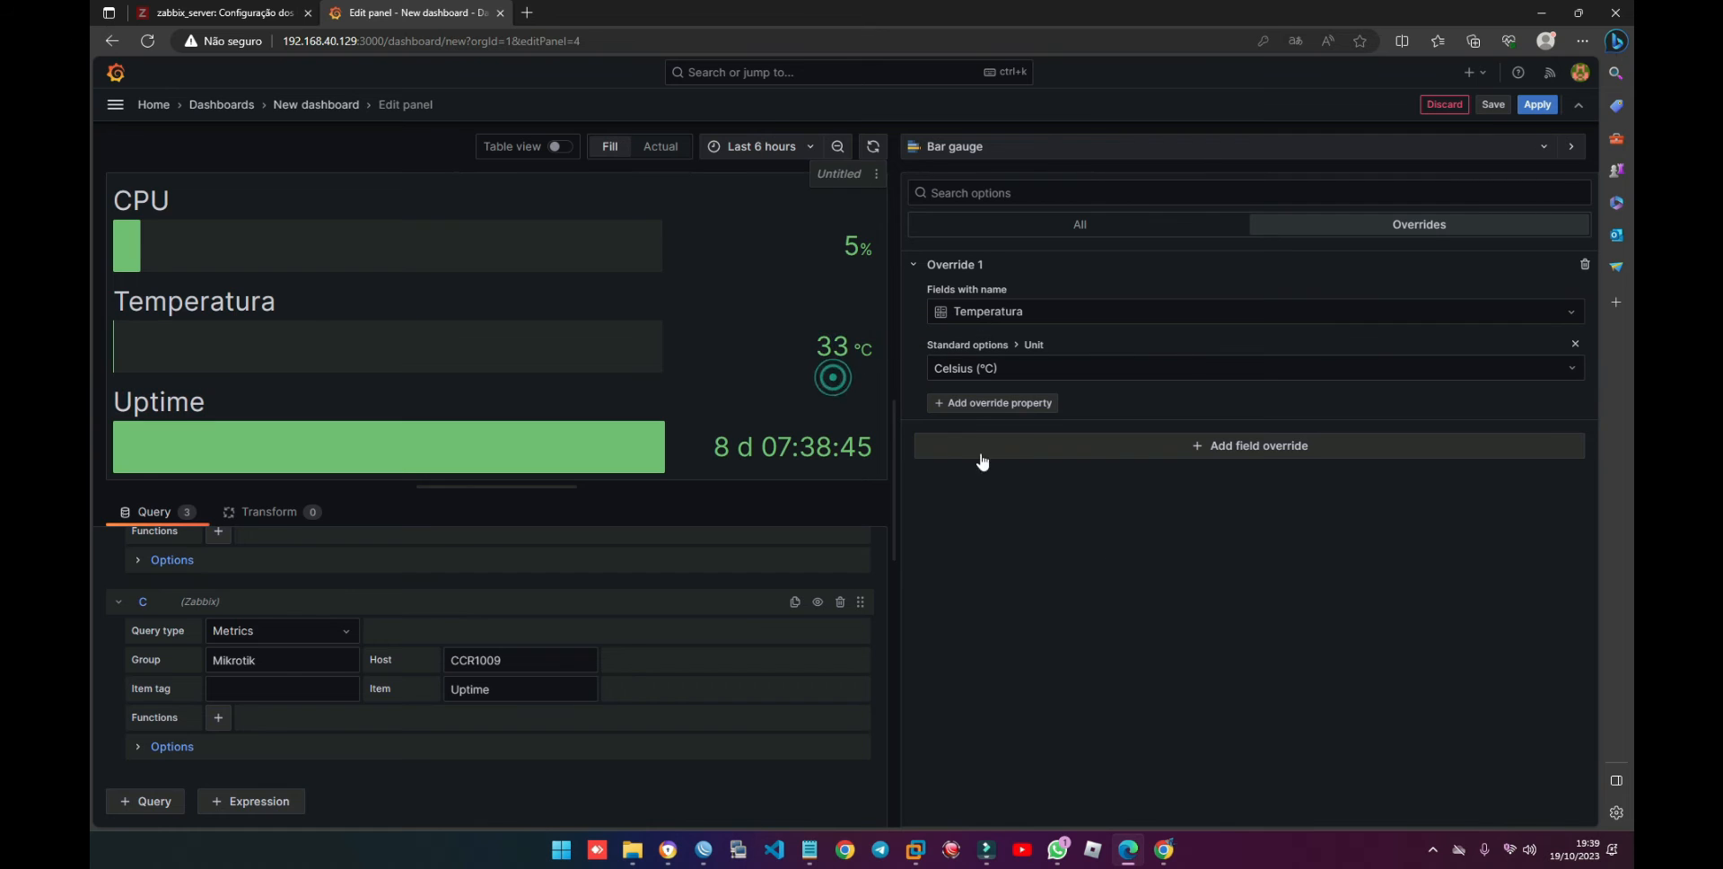
Step: Override the maximum of Temperatura with 100, trying a minimum of 0 and removing that property again
left_click(990, 405)
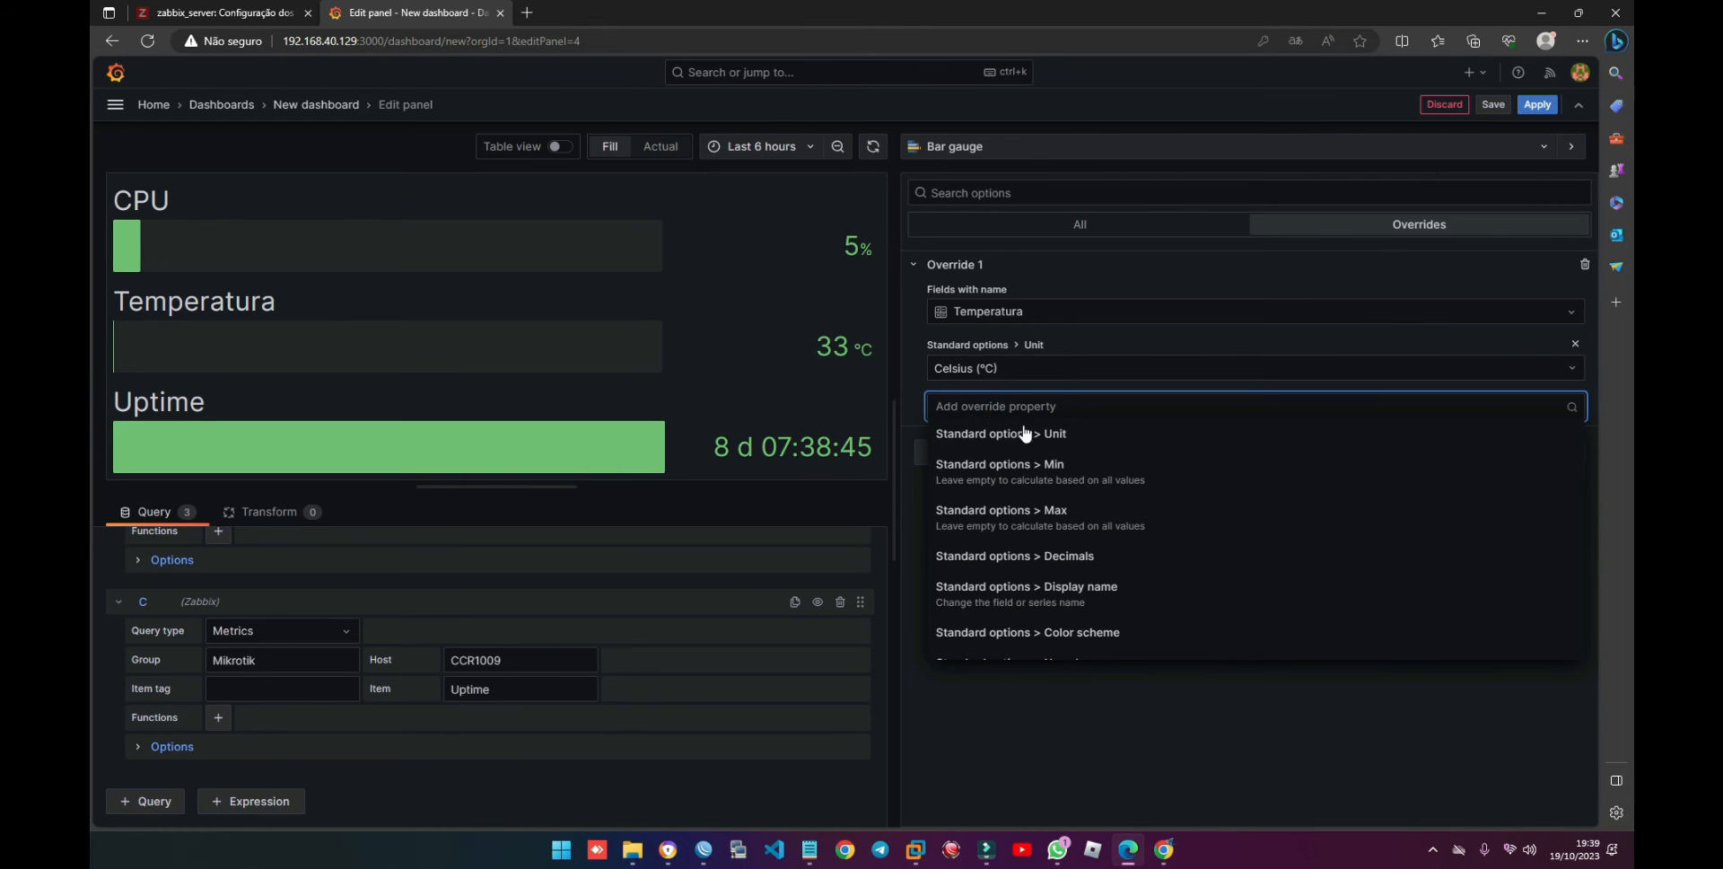
left_click(1077, 519)
left_click(971, 435)
type("100")
left_click(949, 504)
type("0")
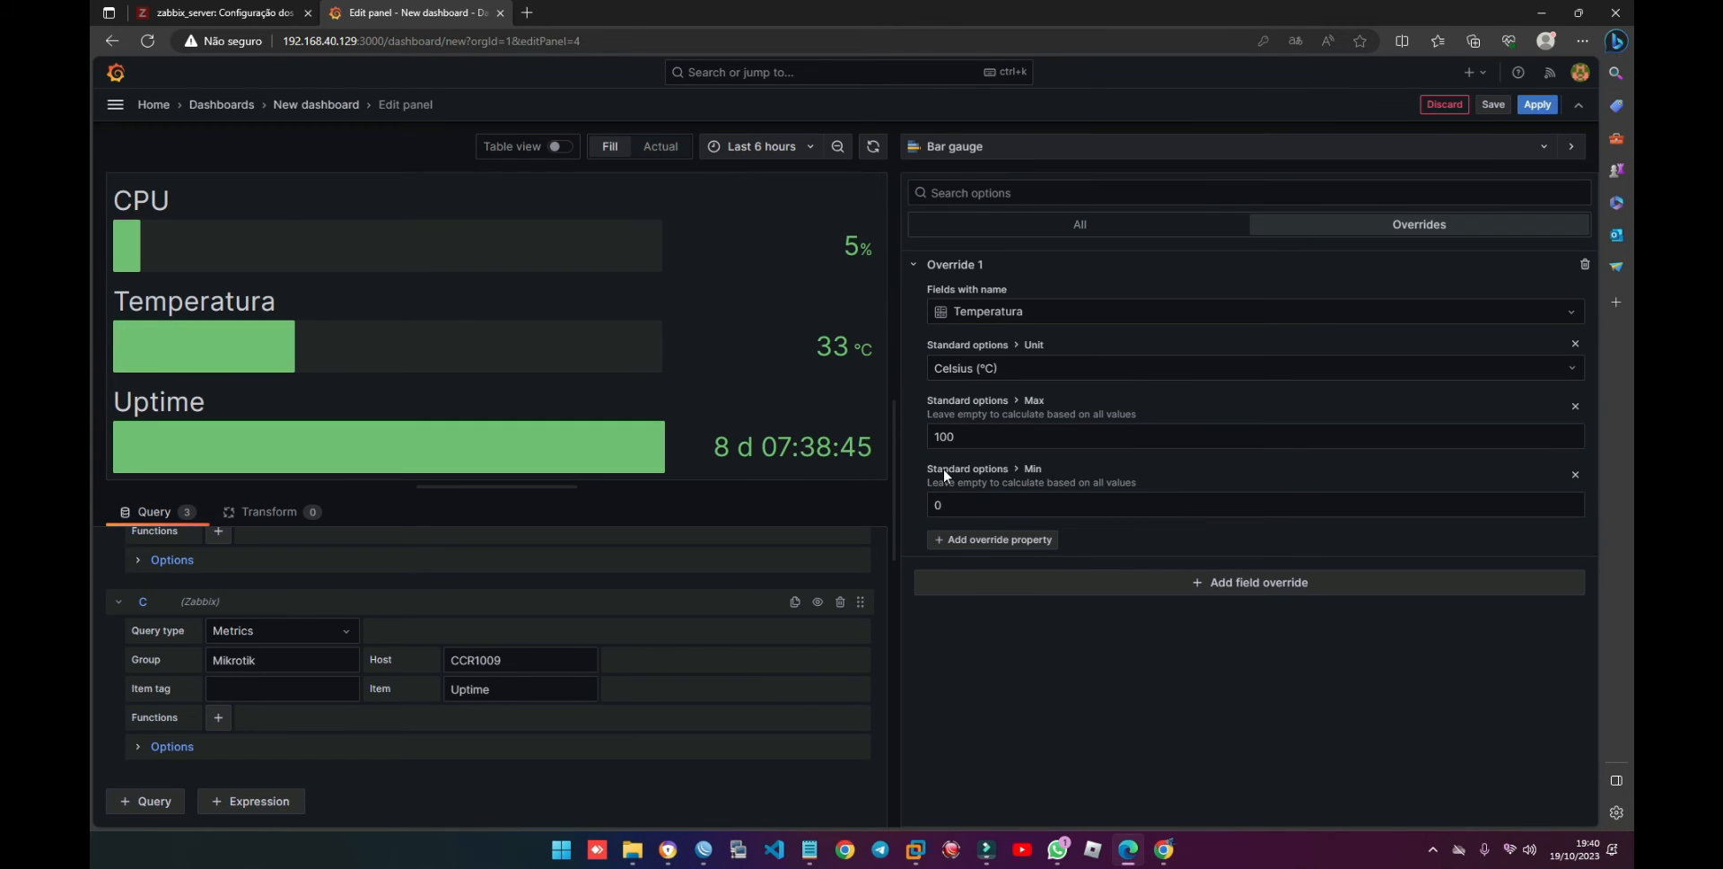
left_click(1576, 476)
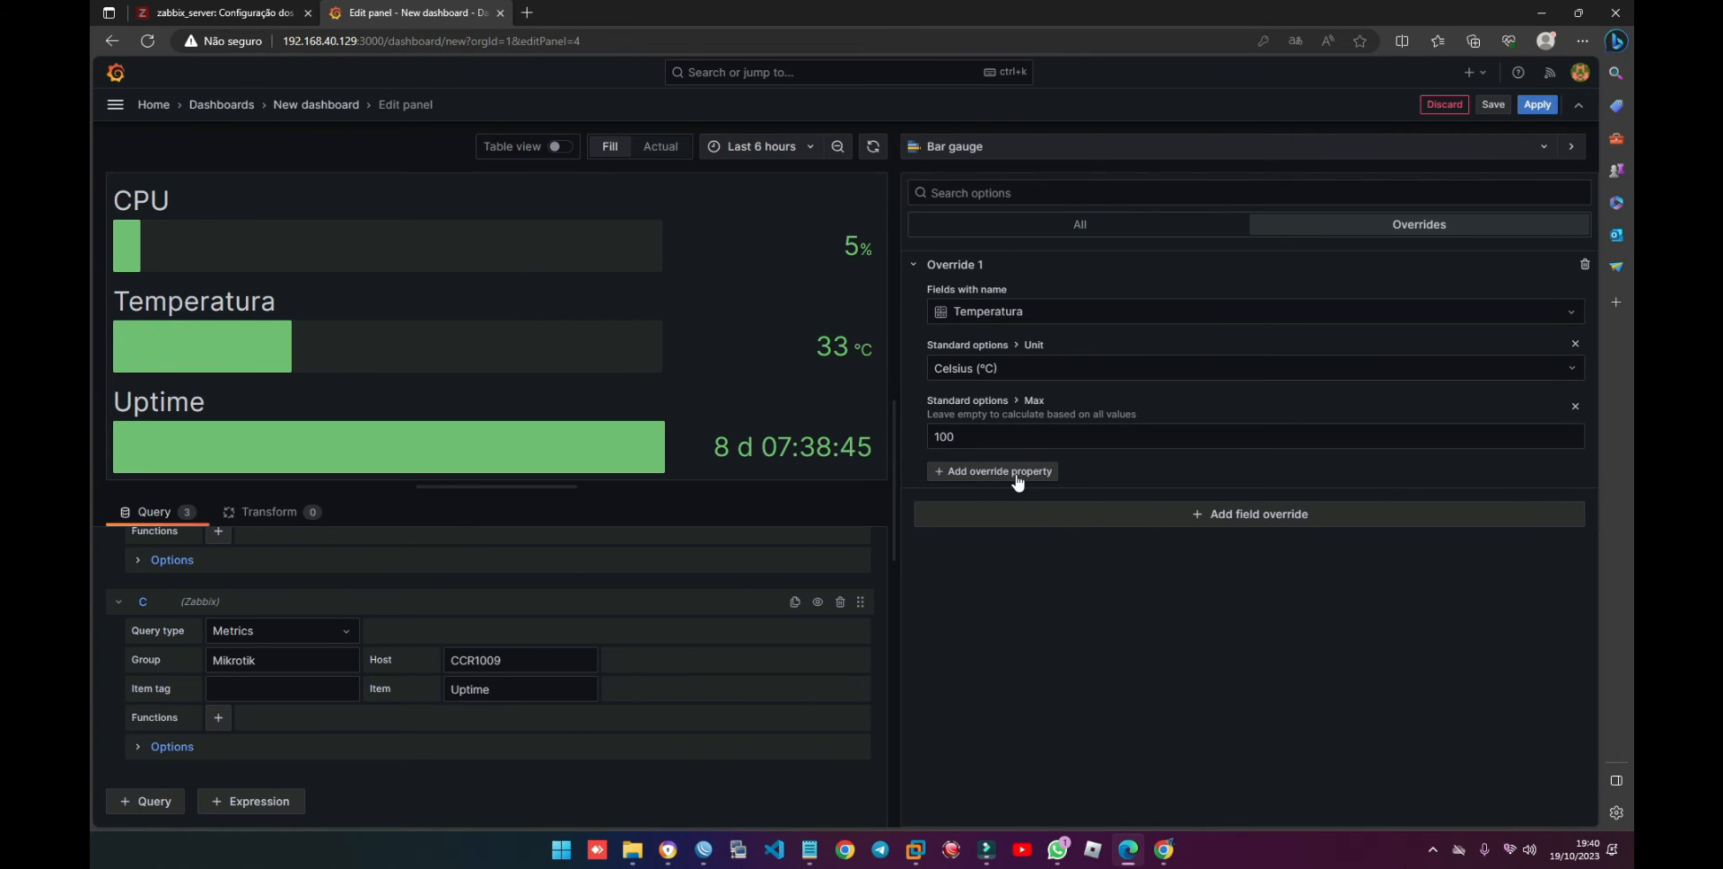
Step: Add a color scheme property to the Temperatura override and set it to Green-Yellow-Red (by value)
left_click(959, 480)
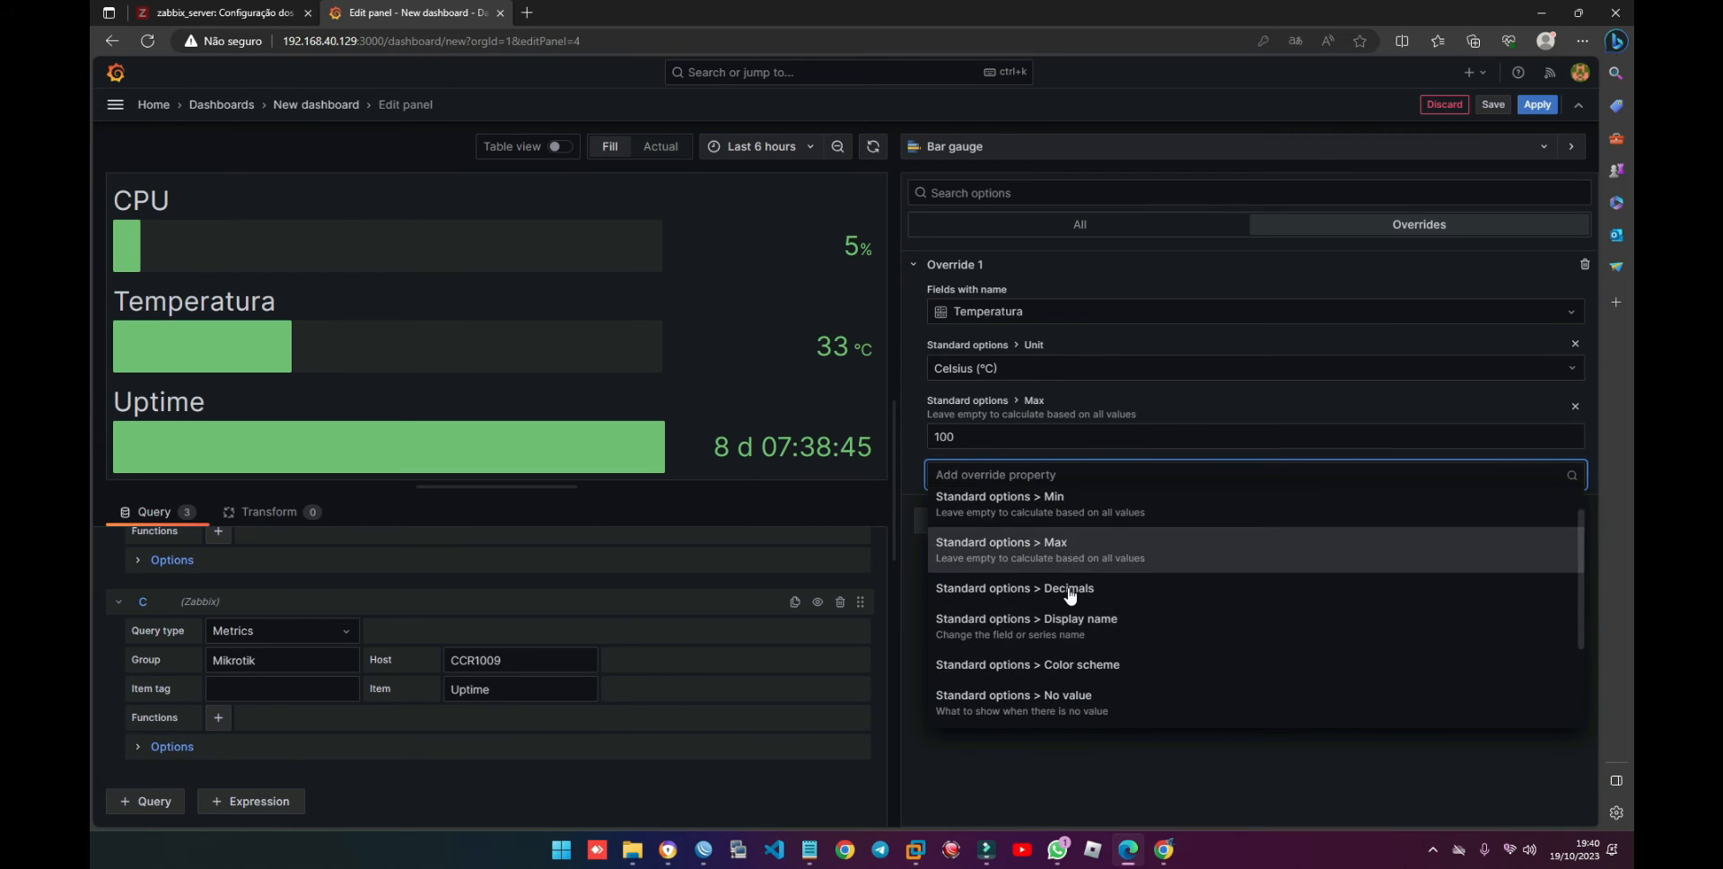
left_click(1058, 668)
left_click(1076, 494)
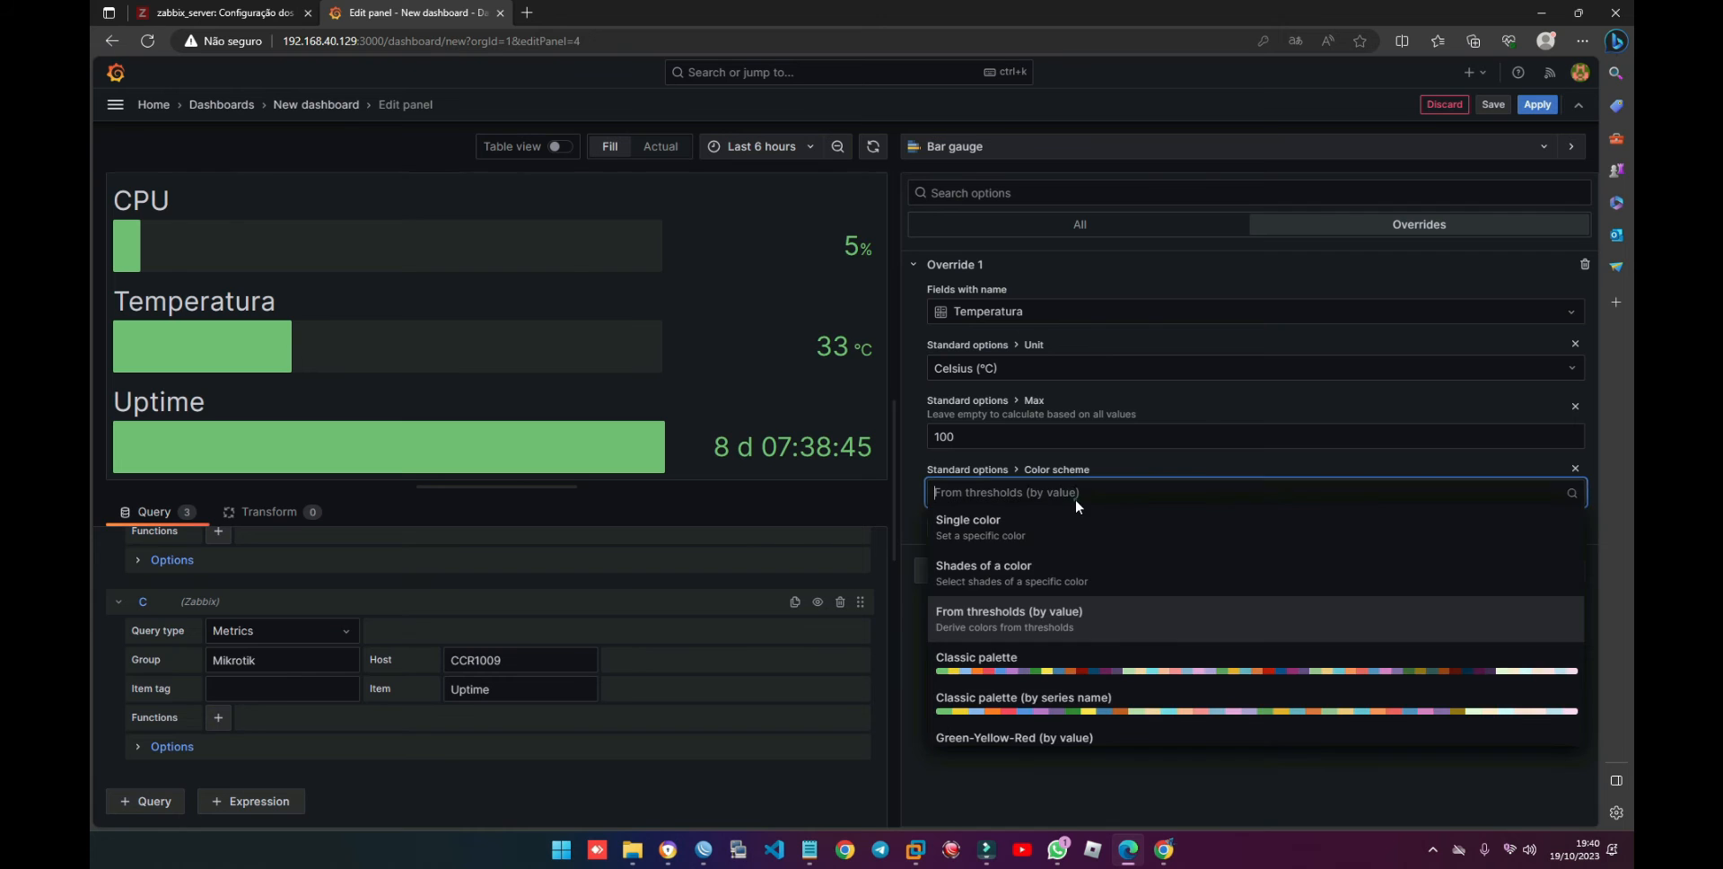
scroll(1098, 702, "down", 2)
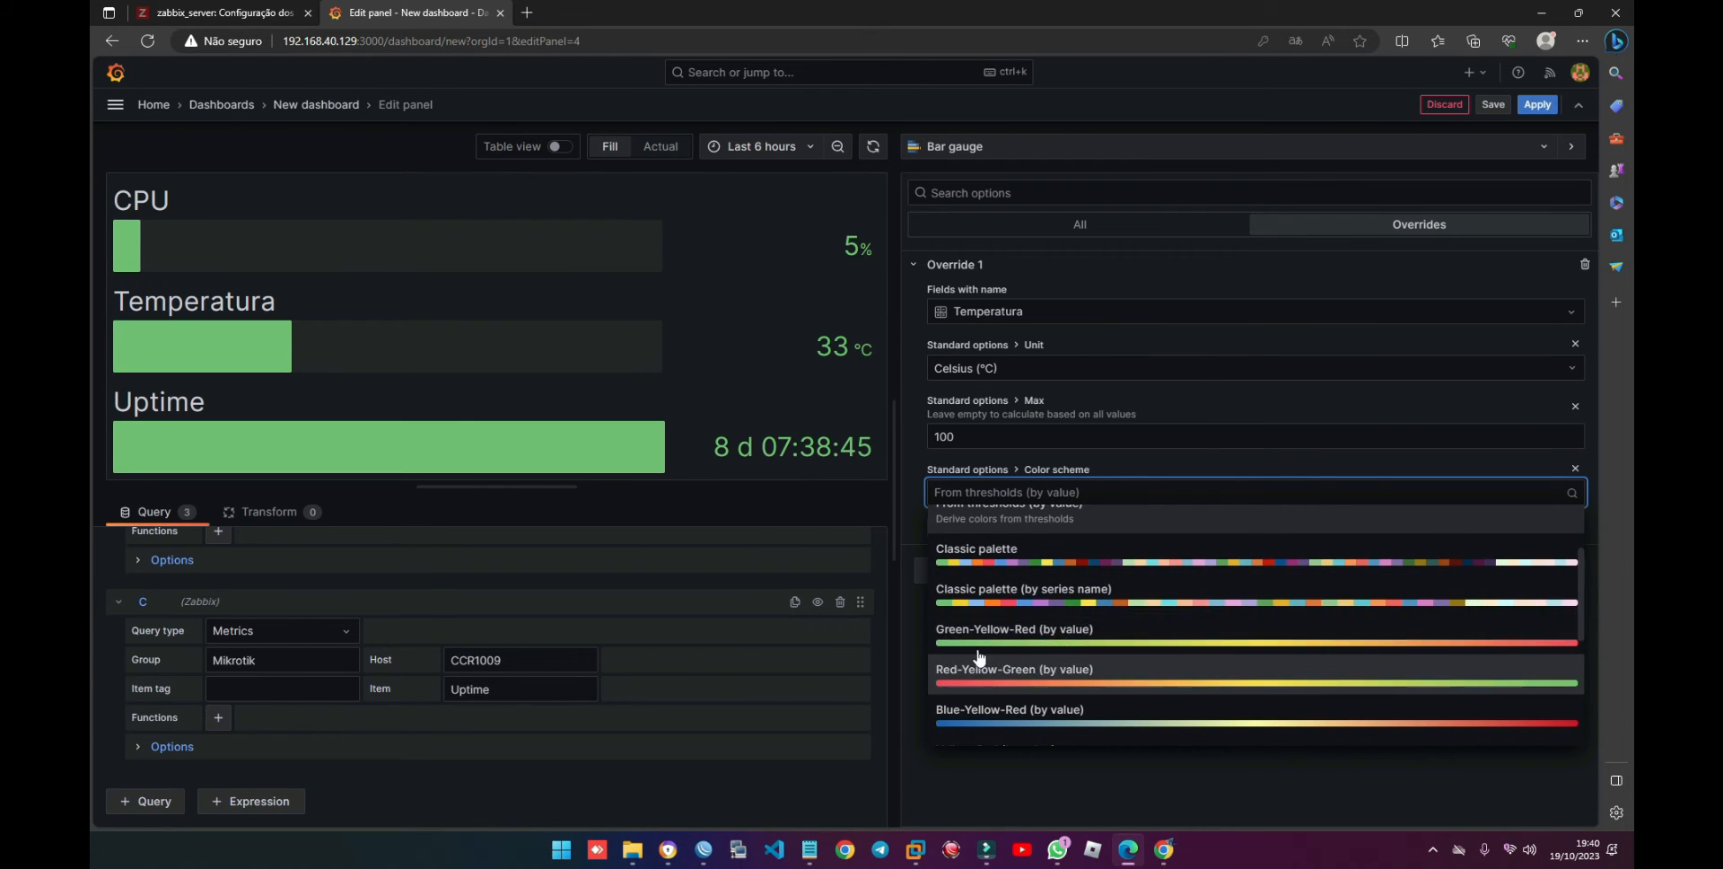
left_click(1079, 641)
Step: Compare the Red-Yellow-Green (by value) color scheme for Temperatura and return to Green-Yellow-Red (by value)
left_click(1054, 492)
scroll(1080, 615, "down", 2)
scroll(1080, 614, "down", 1)
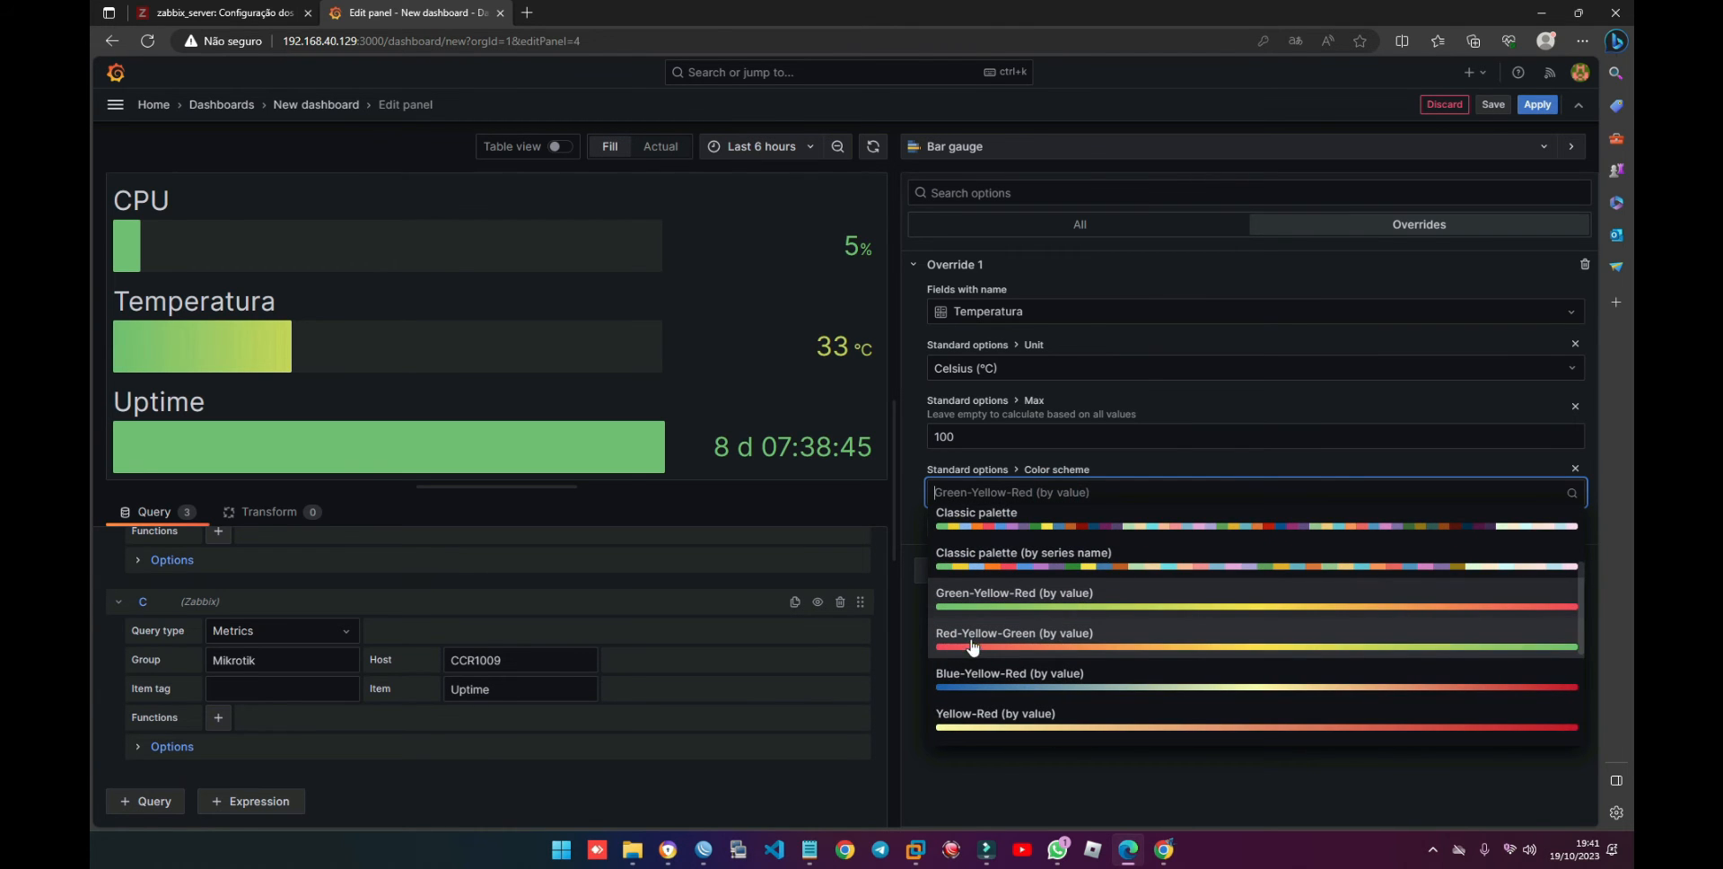
left_click(972, 646)
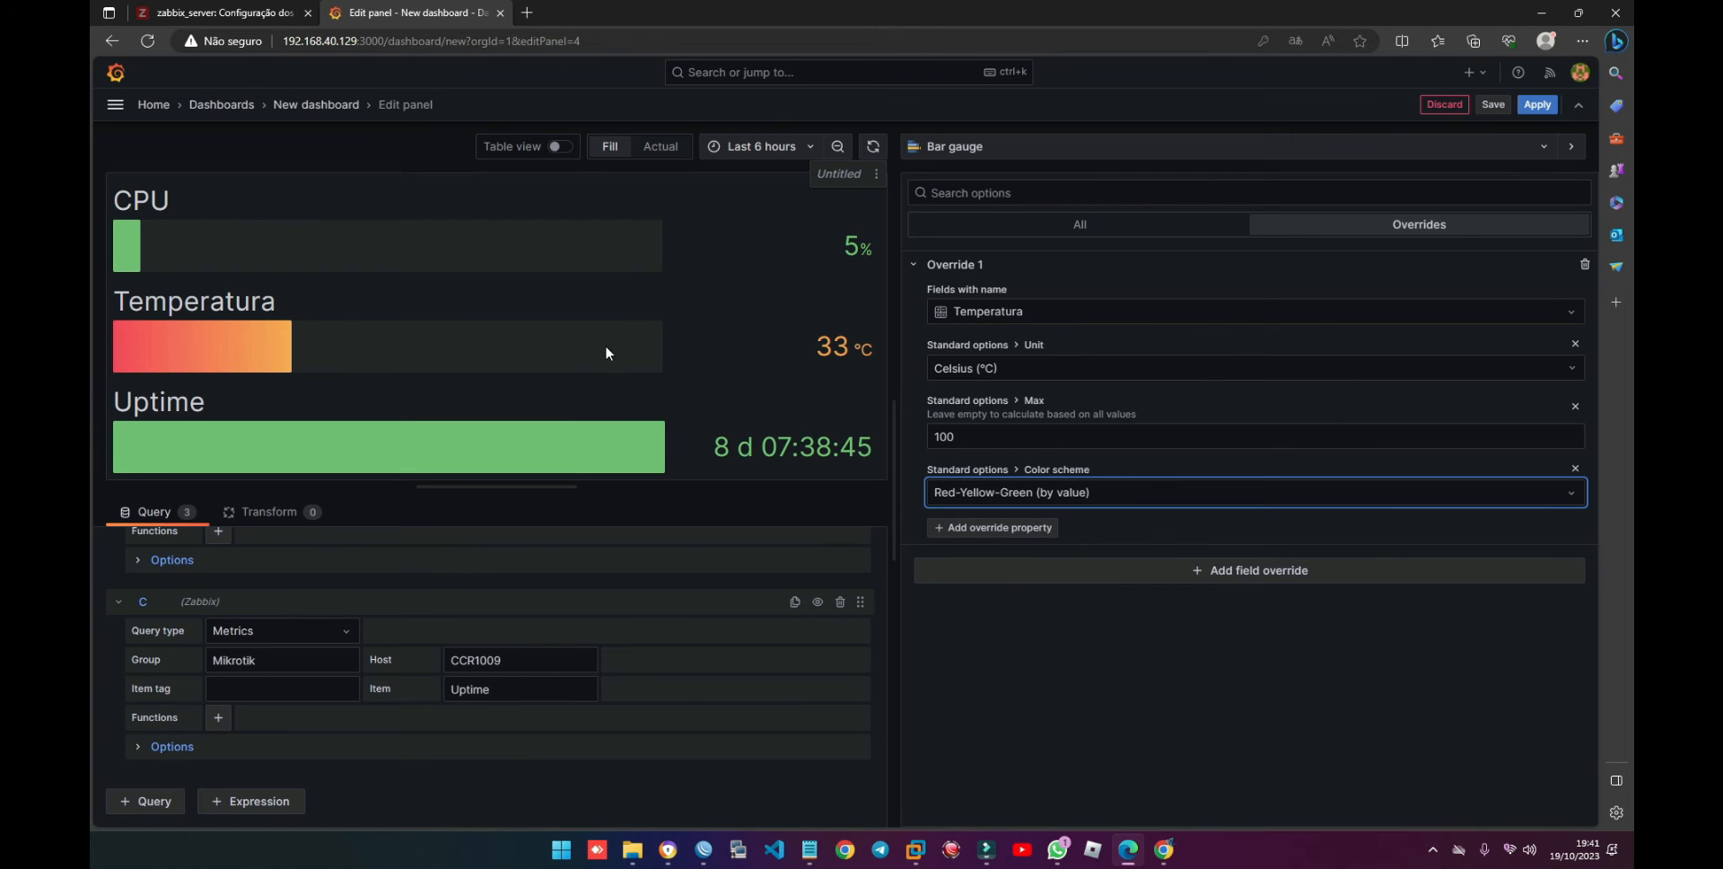
left_click(974, 493)
scroll(1080, 661, "down", 3)
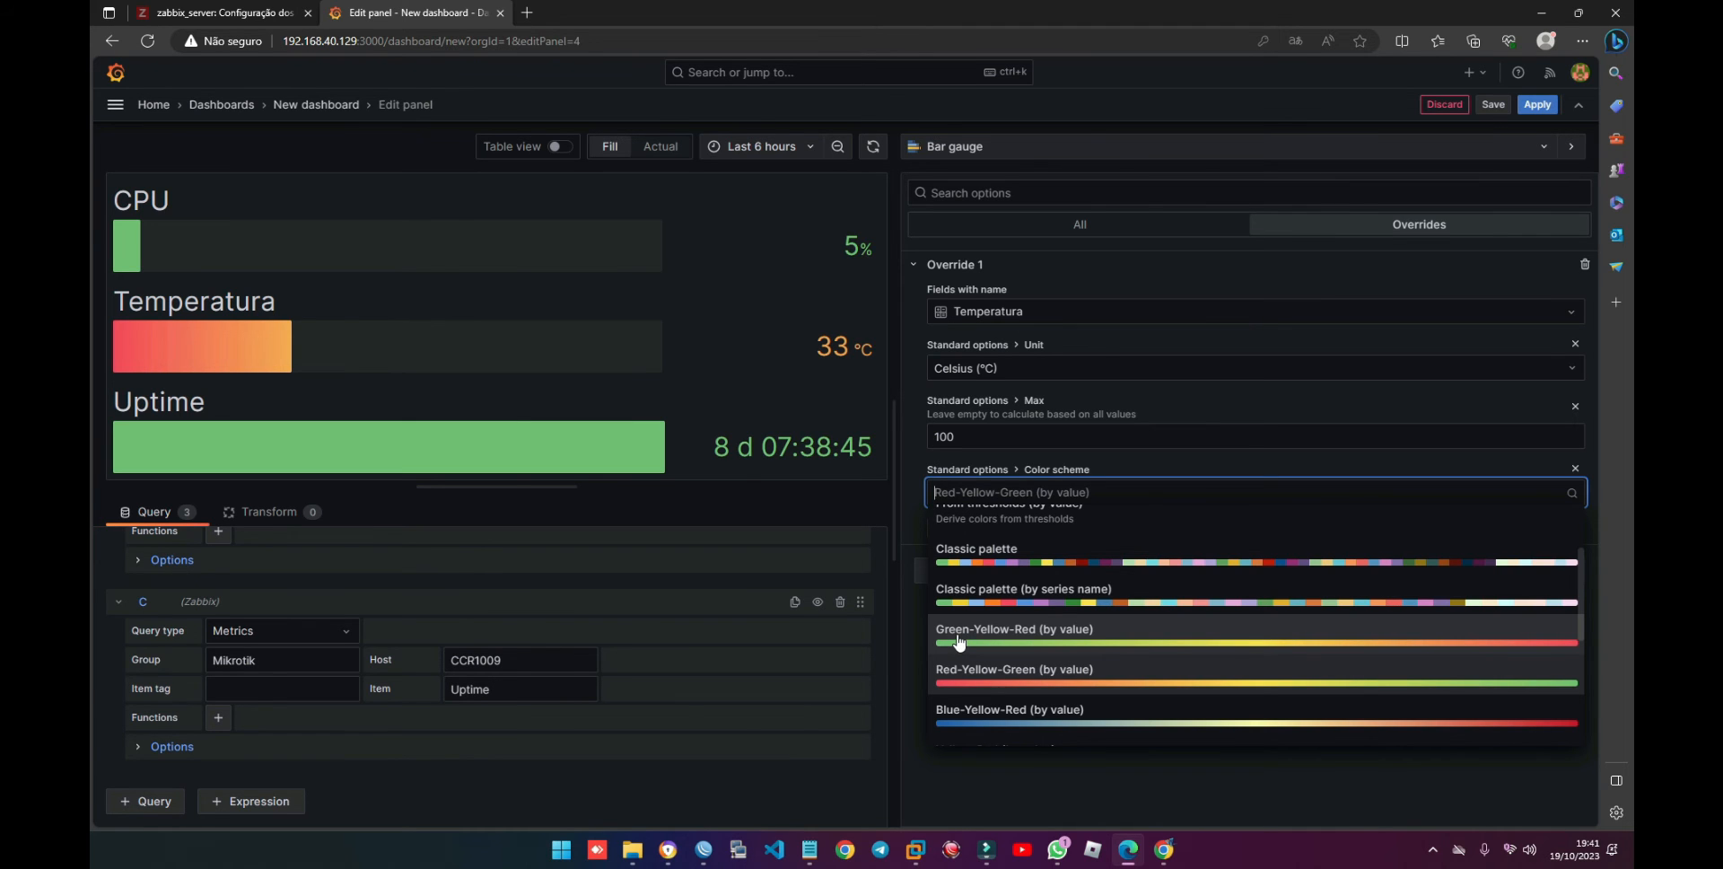
left_click(996, 639)
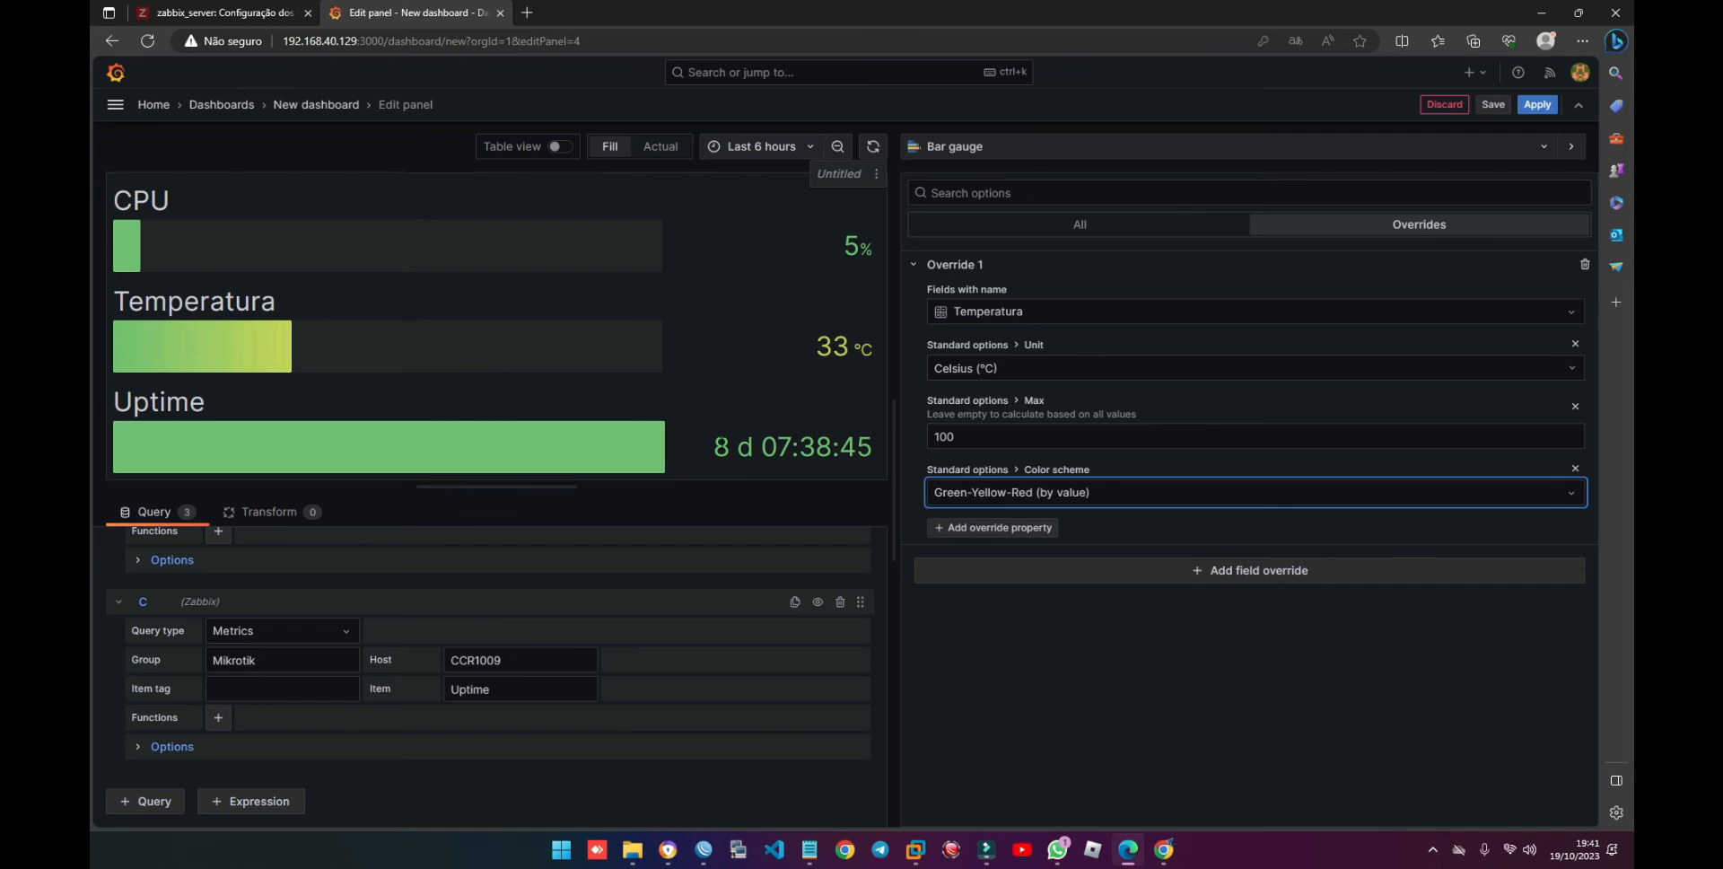
left_click(730, 446)
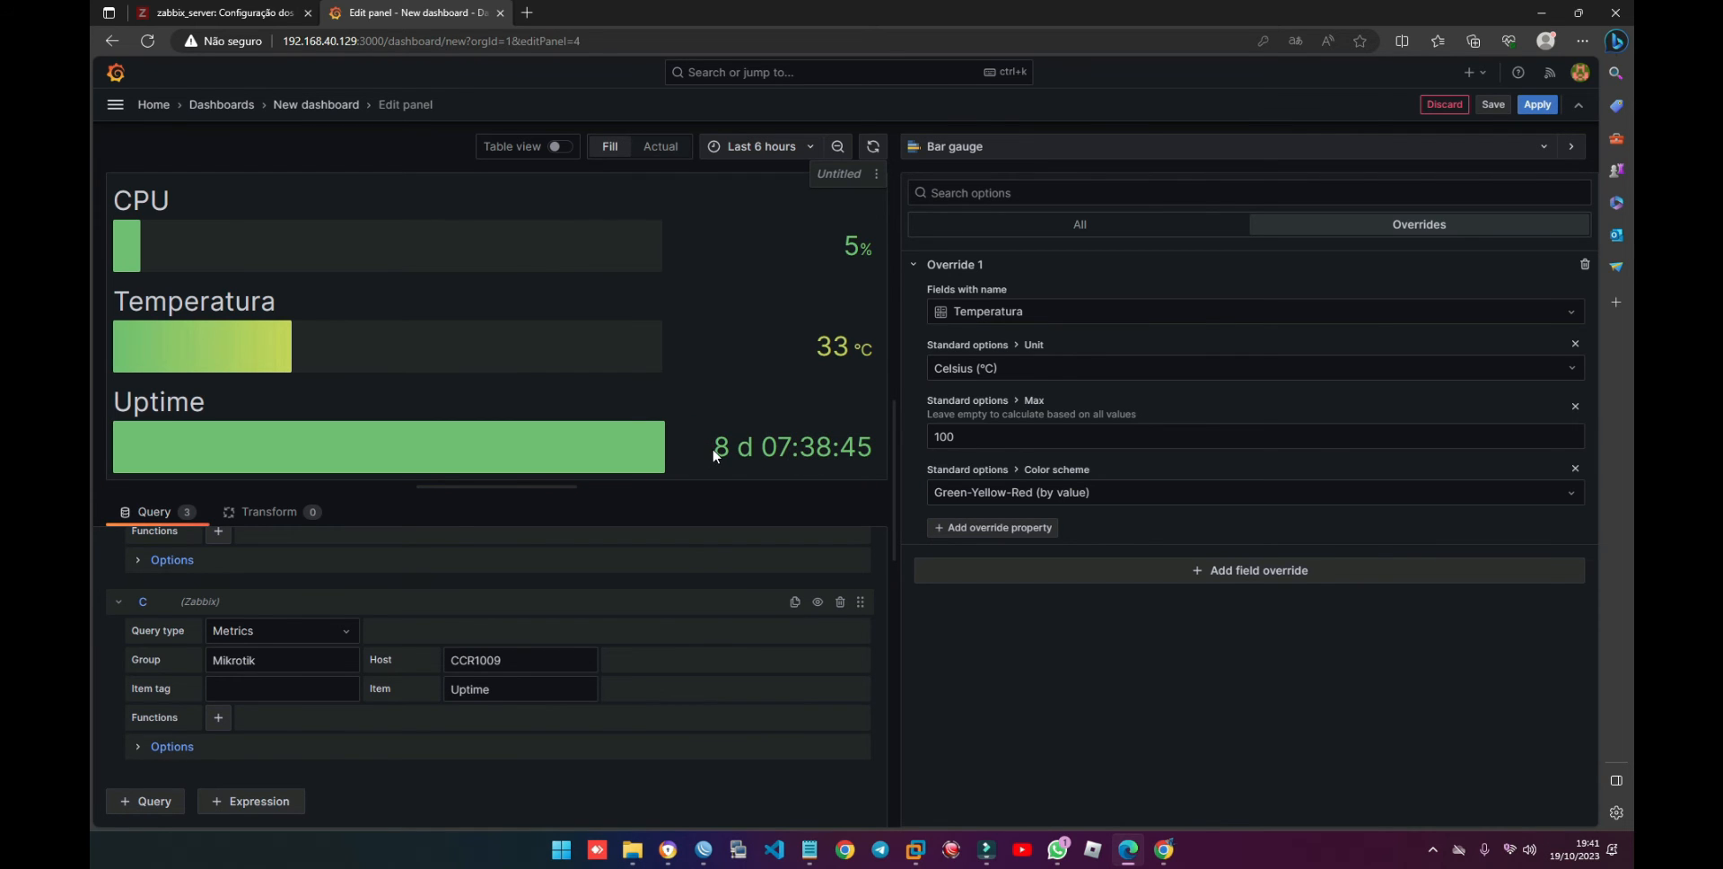
left_click_drag(715, 448, 819, 450)
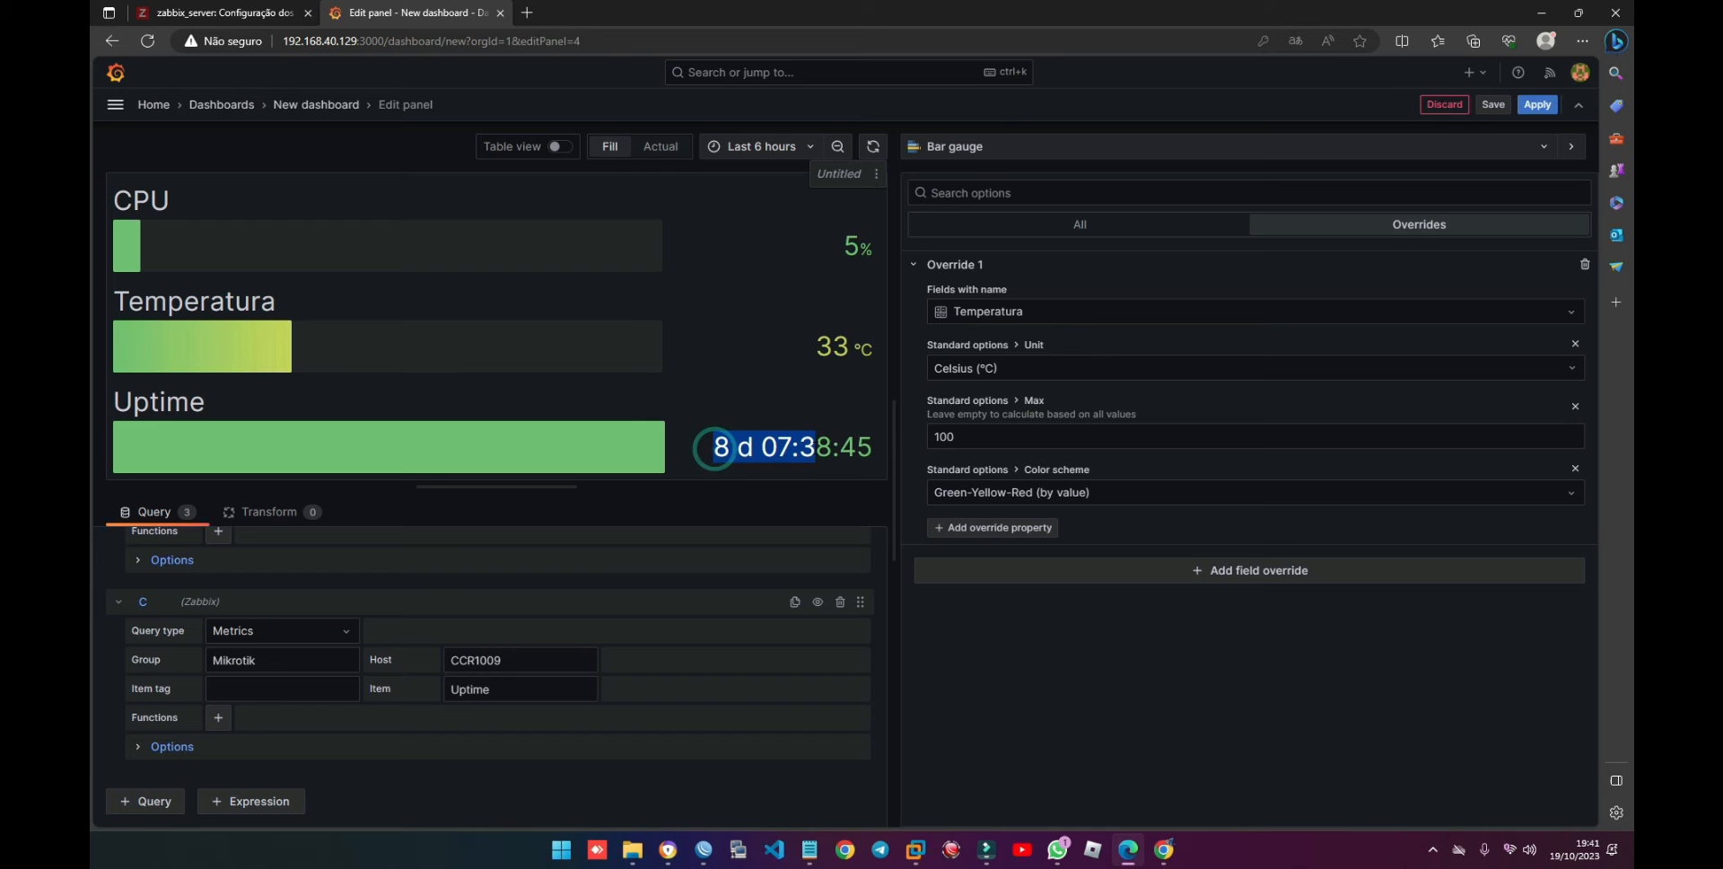
left_click(843, 452)
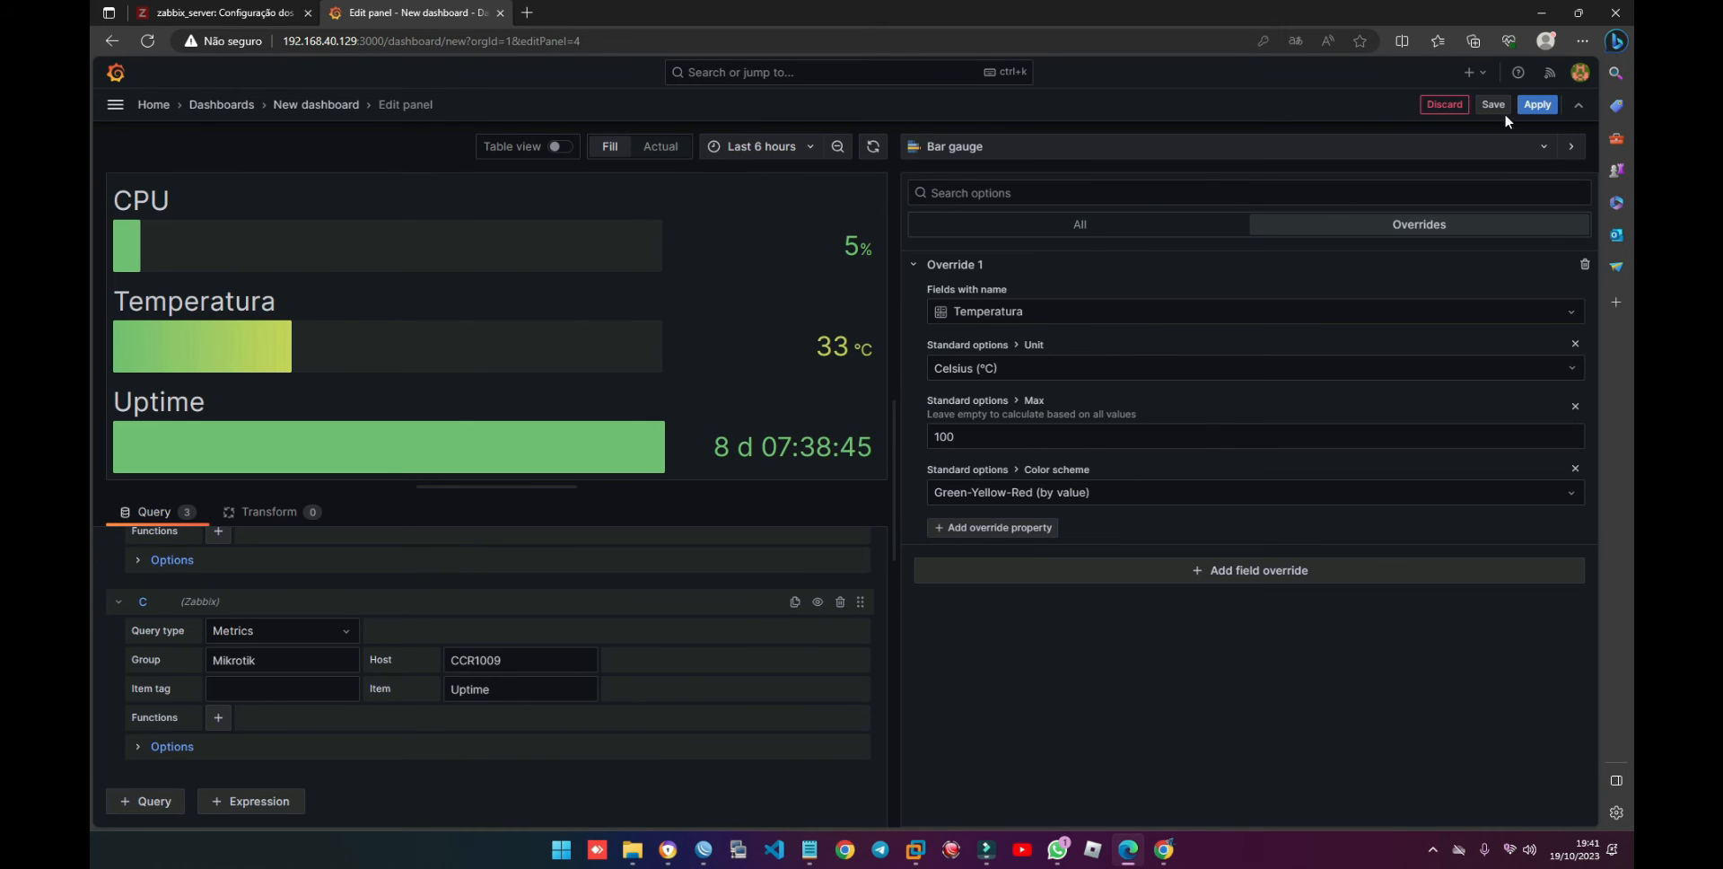
Step: Apply the bar gauge panel to the dashboard, place it beside the memory donut chart and narrow it
left_click(1536, 105)
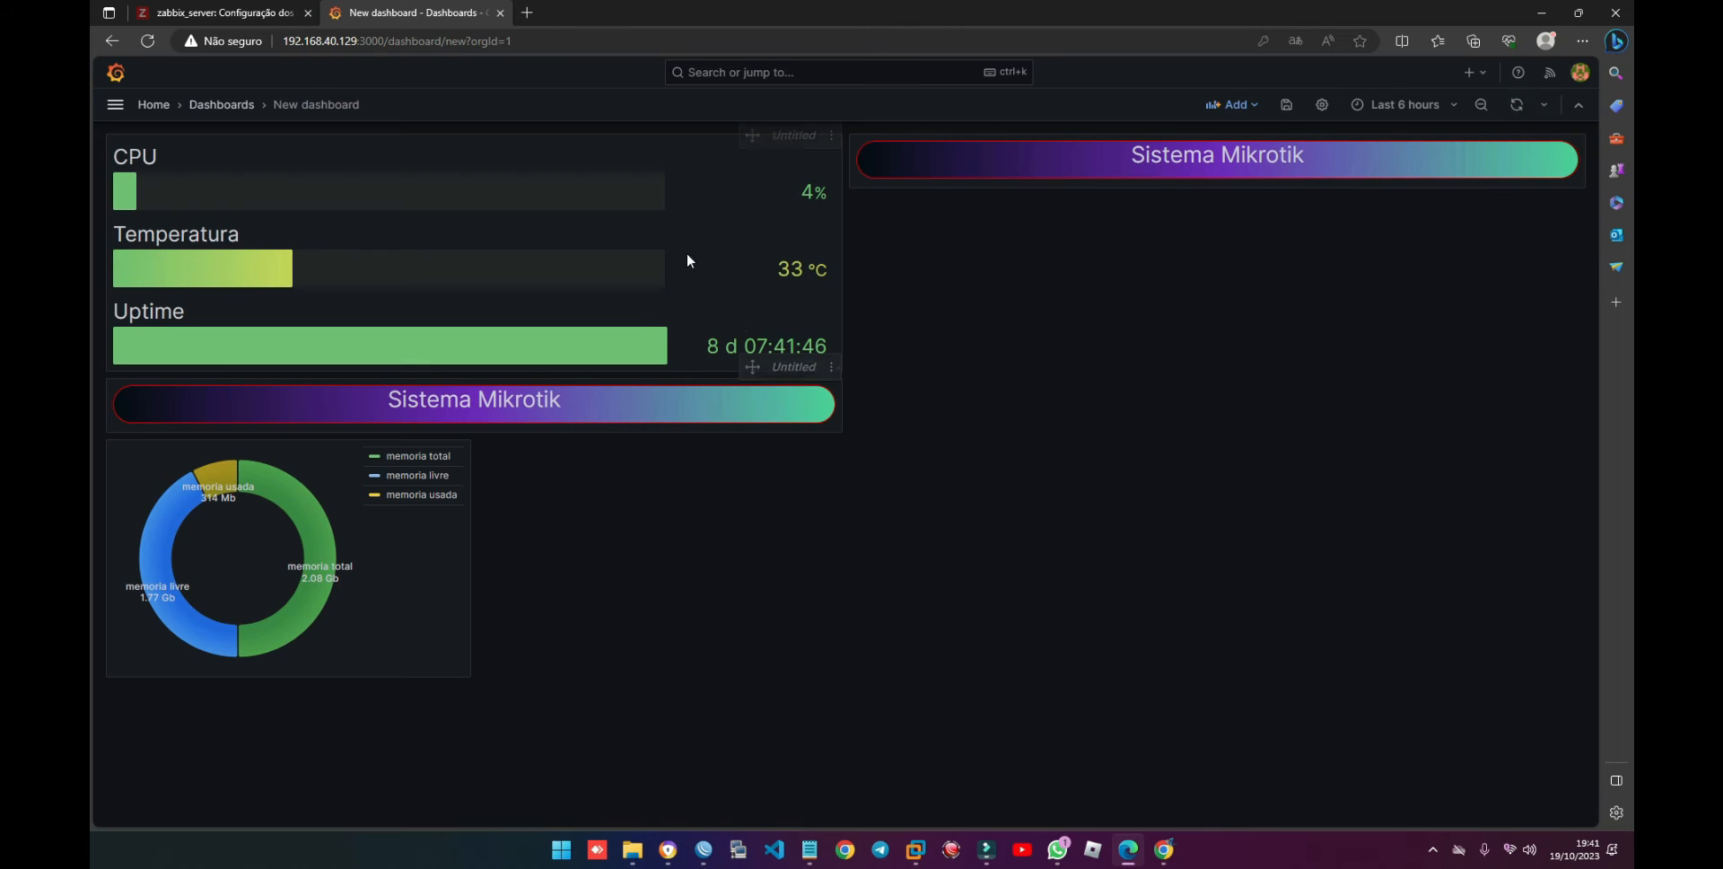
left_click_drag(773, 135, 1139, 235)
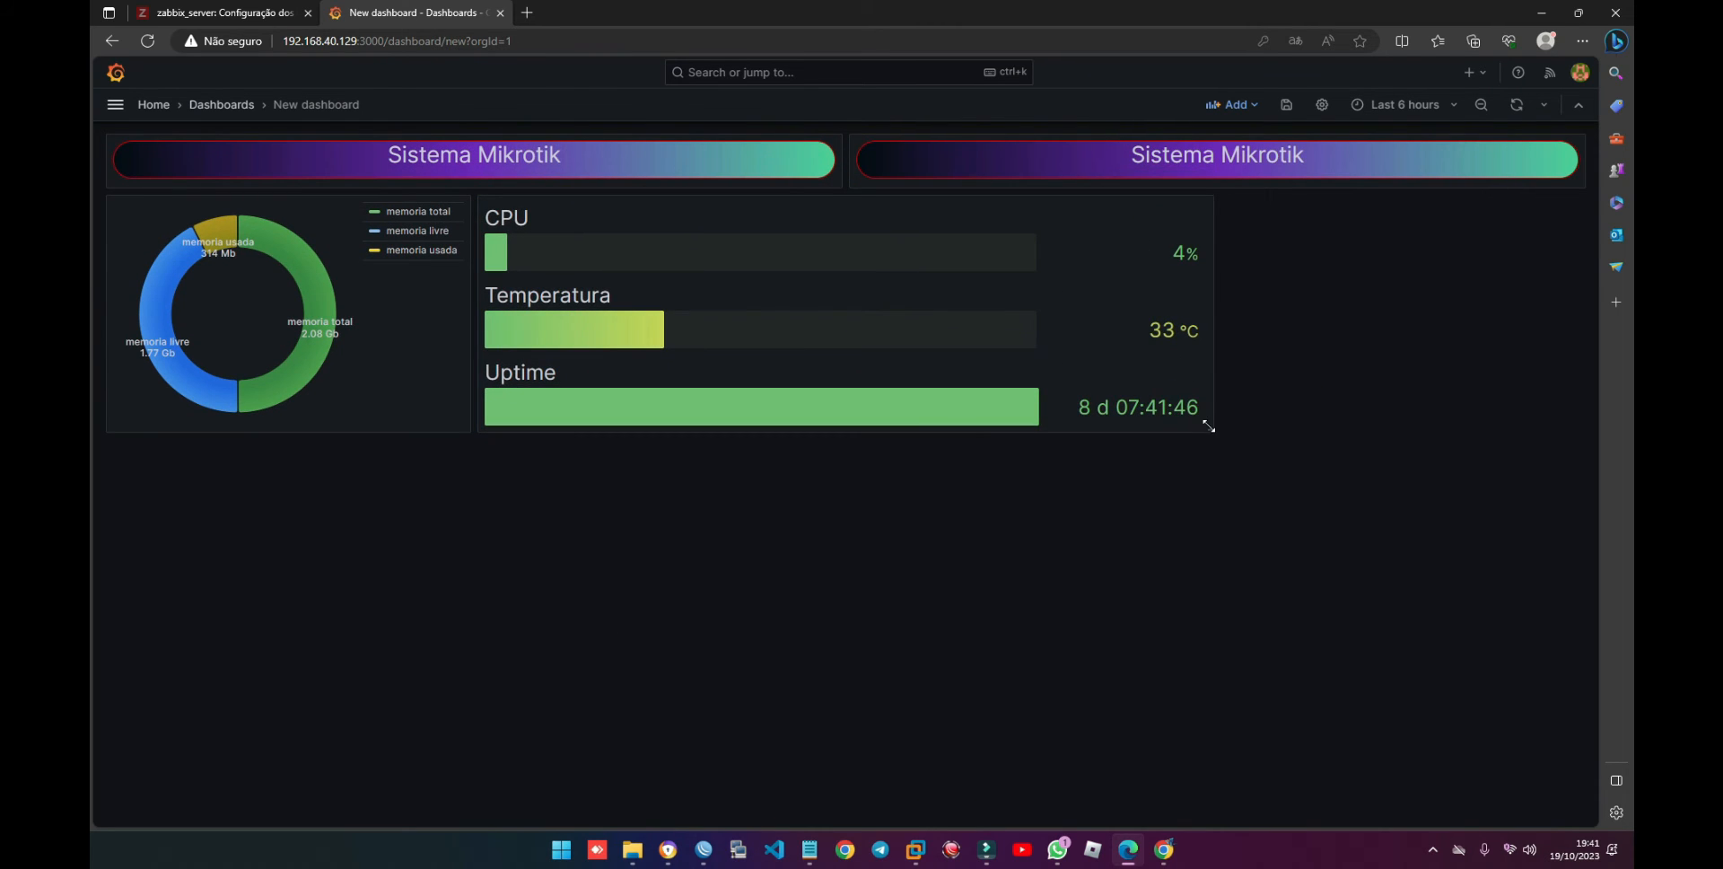
left_click_drag(1211, 428, 1021, 428)
Step: Move the second Sistema Mikrotik heading below the charts, and narrow the donut and bar gauge to fit half the dashboard width
left_click_drag(1508, 142, 955, 503)
left_click_drag(838, 182, 656, 189)
left_click_drag(465, 428, 386, 430)
left_click_drag(995, 178, 930, 180)
left_click_drag(960, 428, 836, 428)
Step: Widen the upper Sistema Mikrotik heading to the full dashboard width and keep the second heading directly beneath the charts
left_click_drag(647, 185, 833, 186)
left_click_drag(767, 422, 812, 465)
left_click_drag(842, 185, 1583, 184)
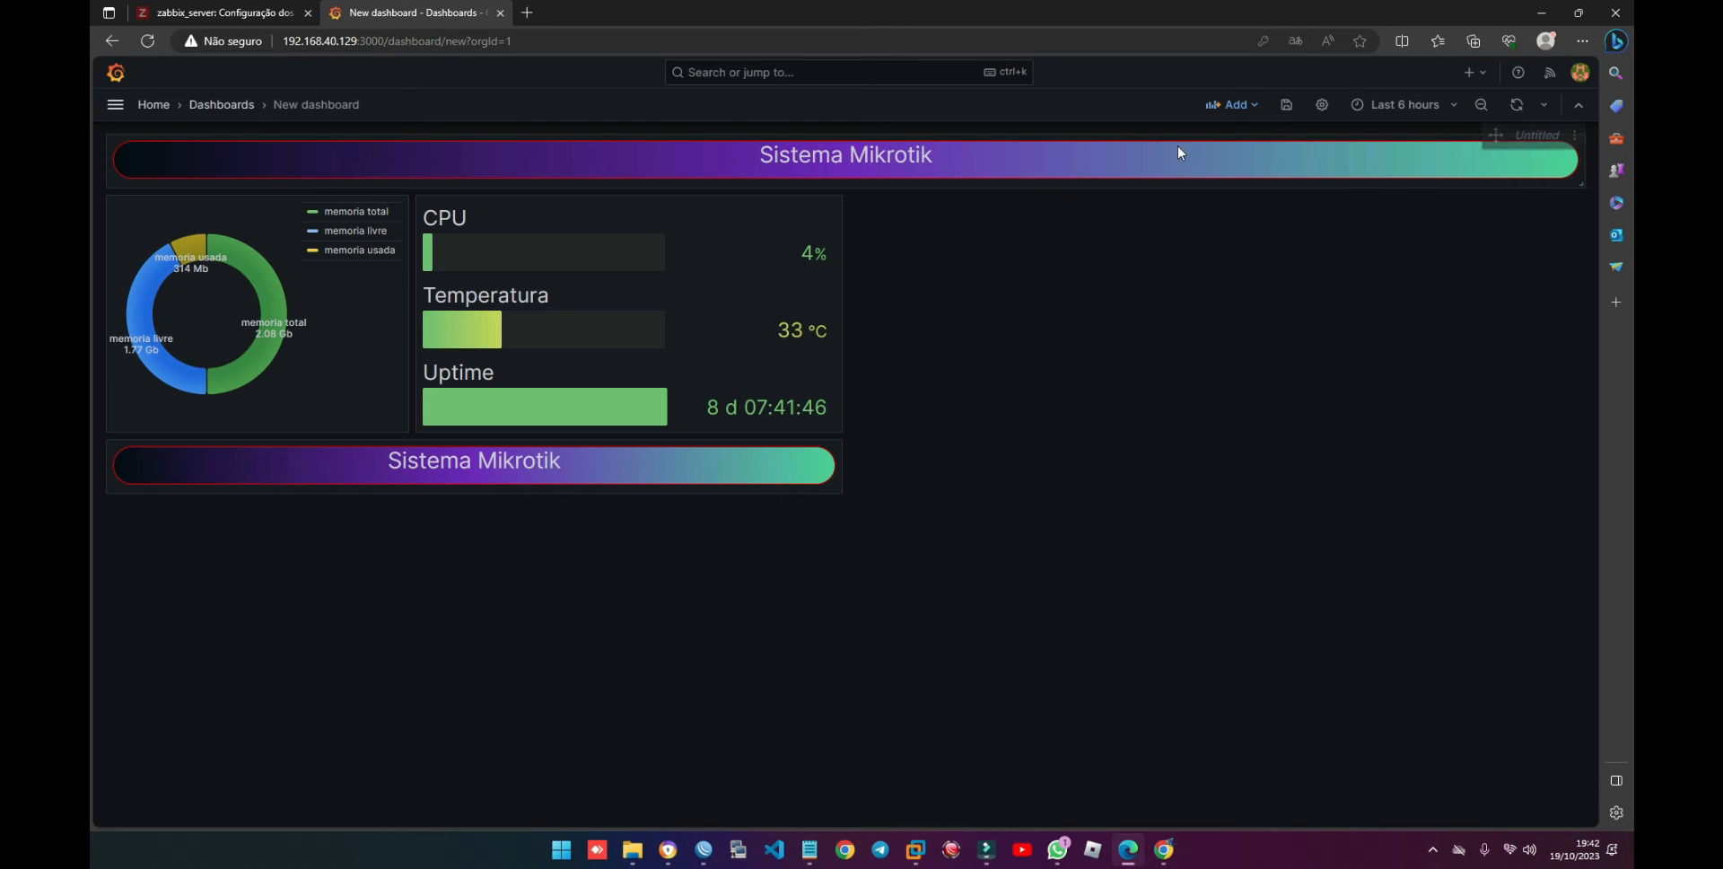
Step: Add a new visualization and set its query A to group Mikrotik and host CCR1009
left_click(1233, 107)
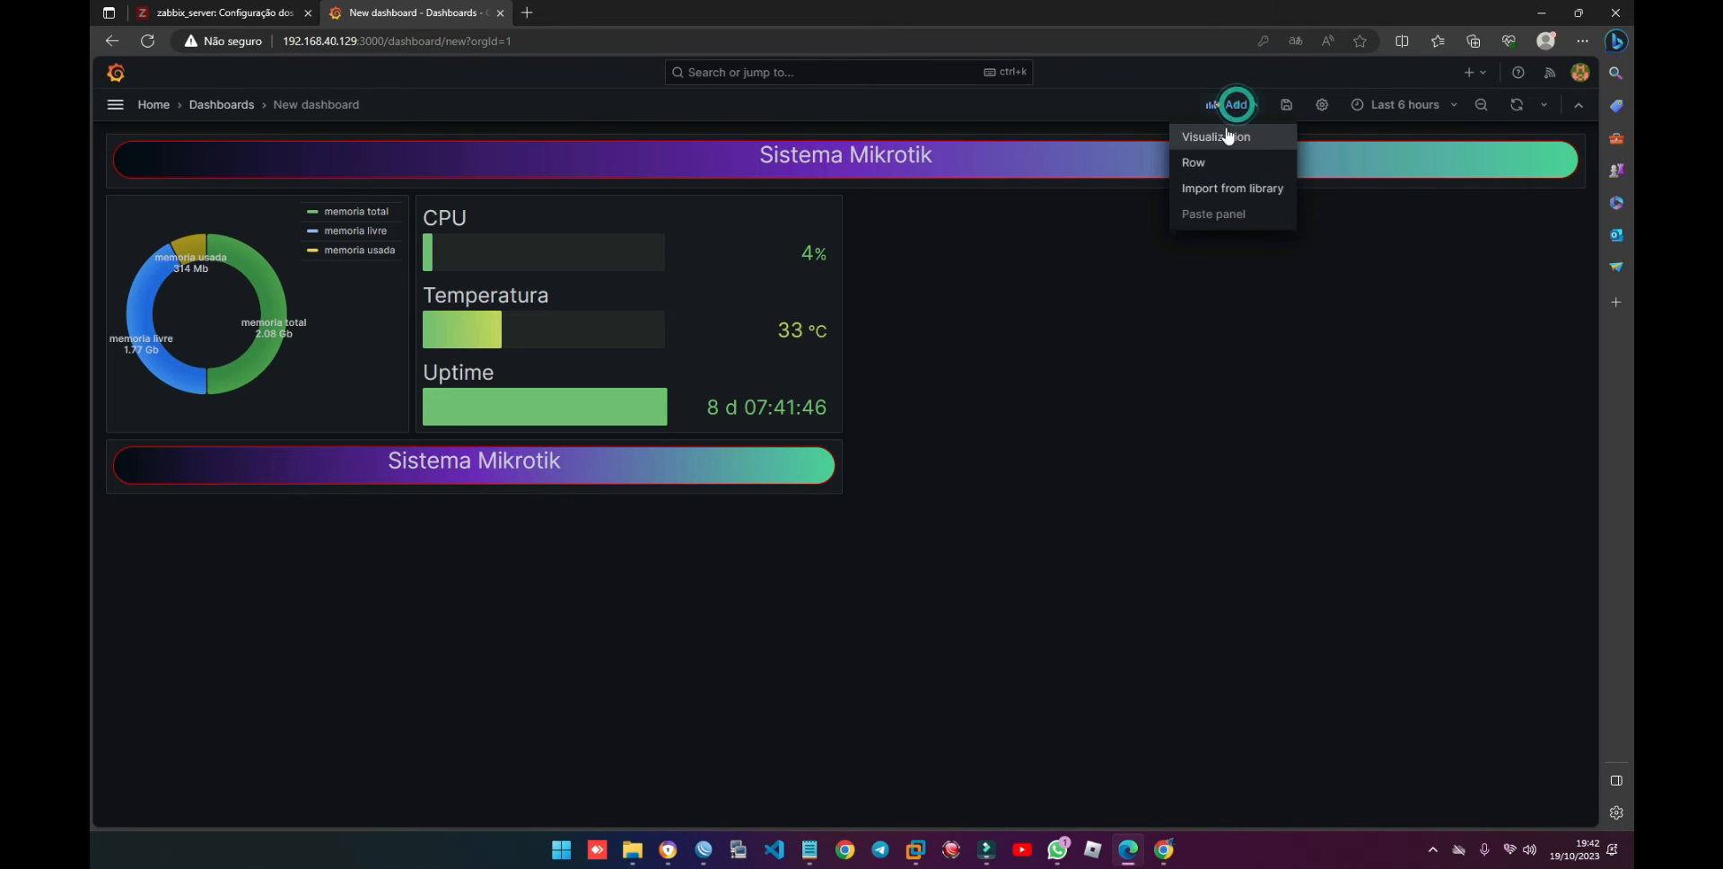
left_click(1226, 131)
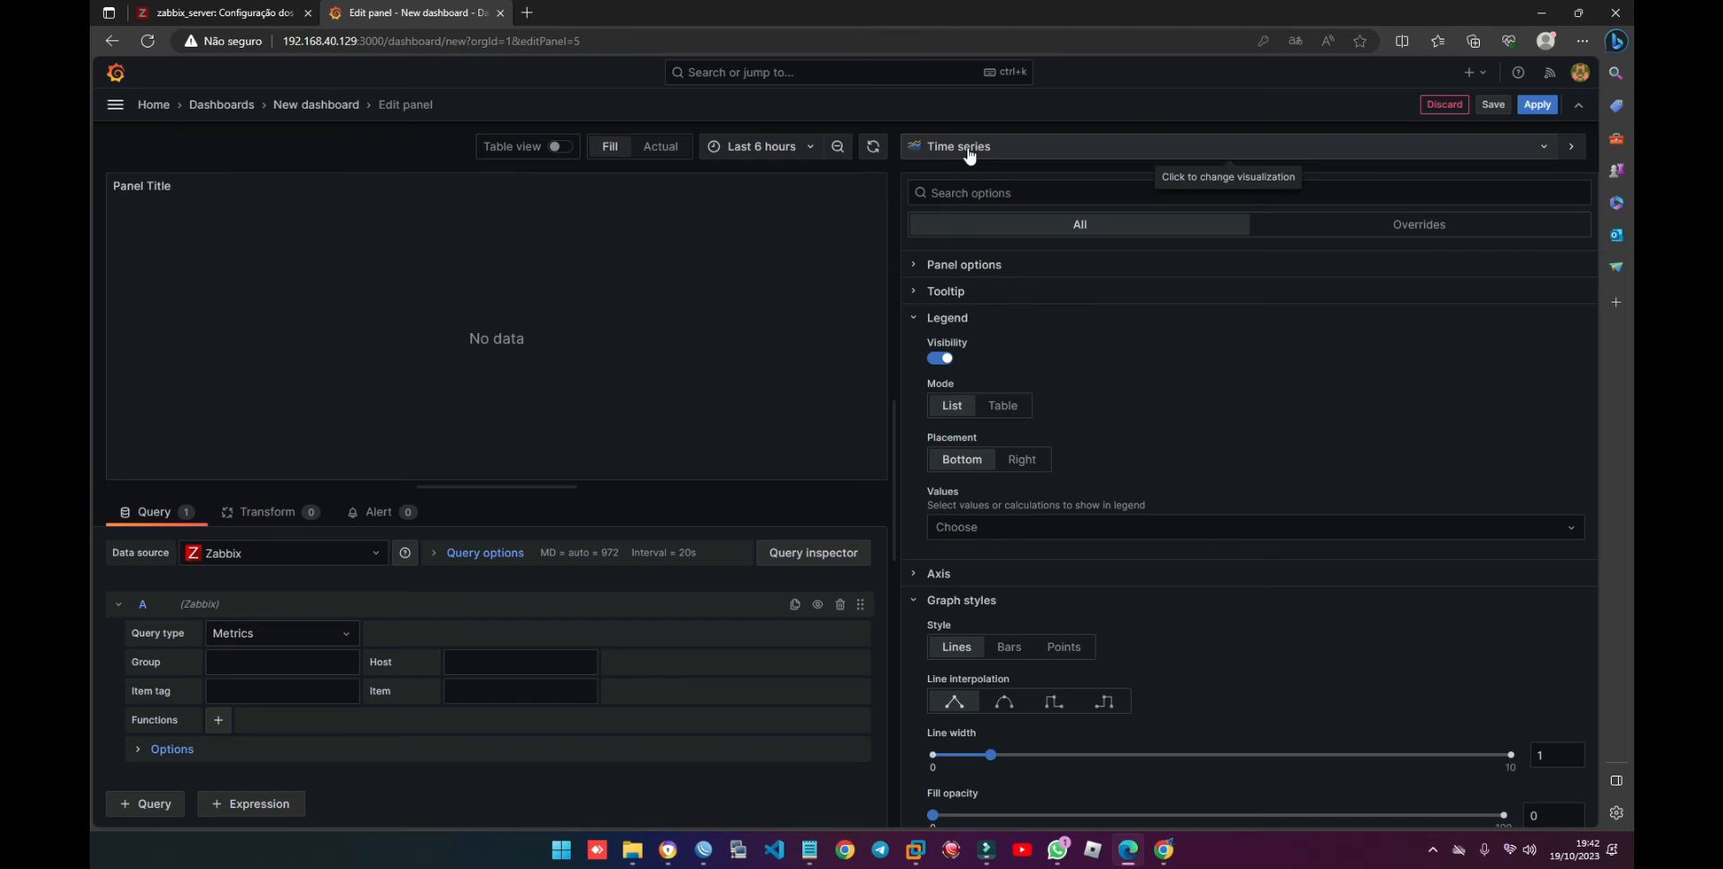
left_click(269, 661)
left_click(263, 689)
left_click(484, 662)
left_click(486, 713)
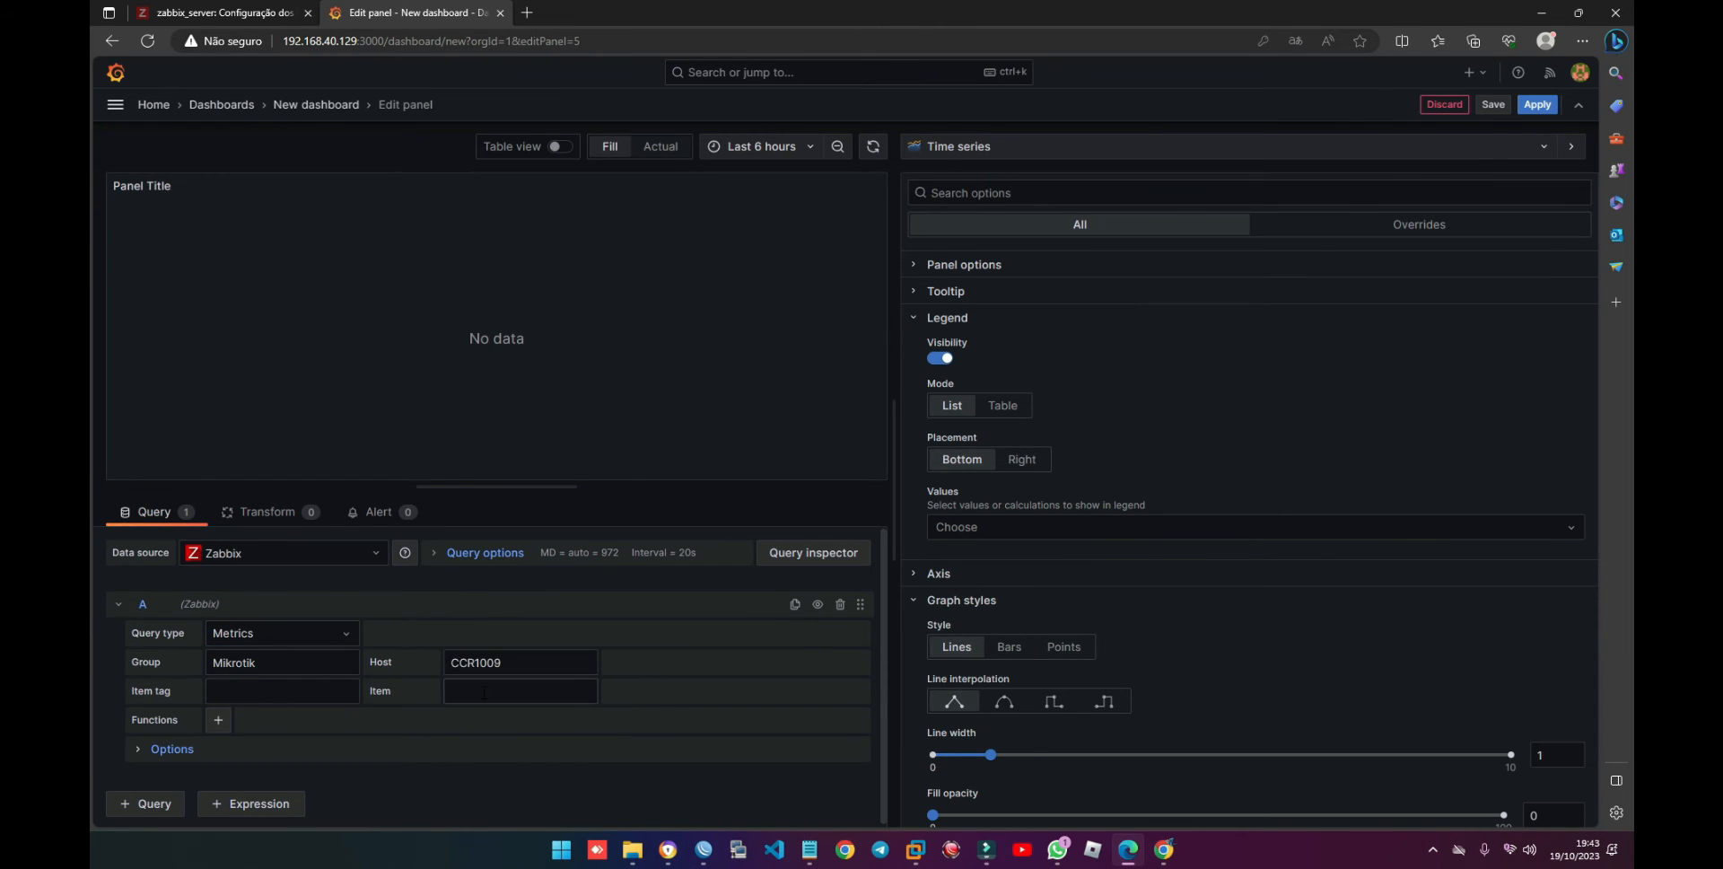
Step: Filter query A's items for cpu and choose the item Utilização da CPU: 1
left_click(484, 692)
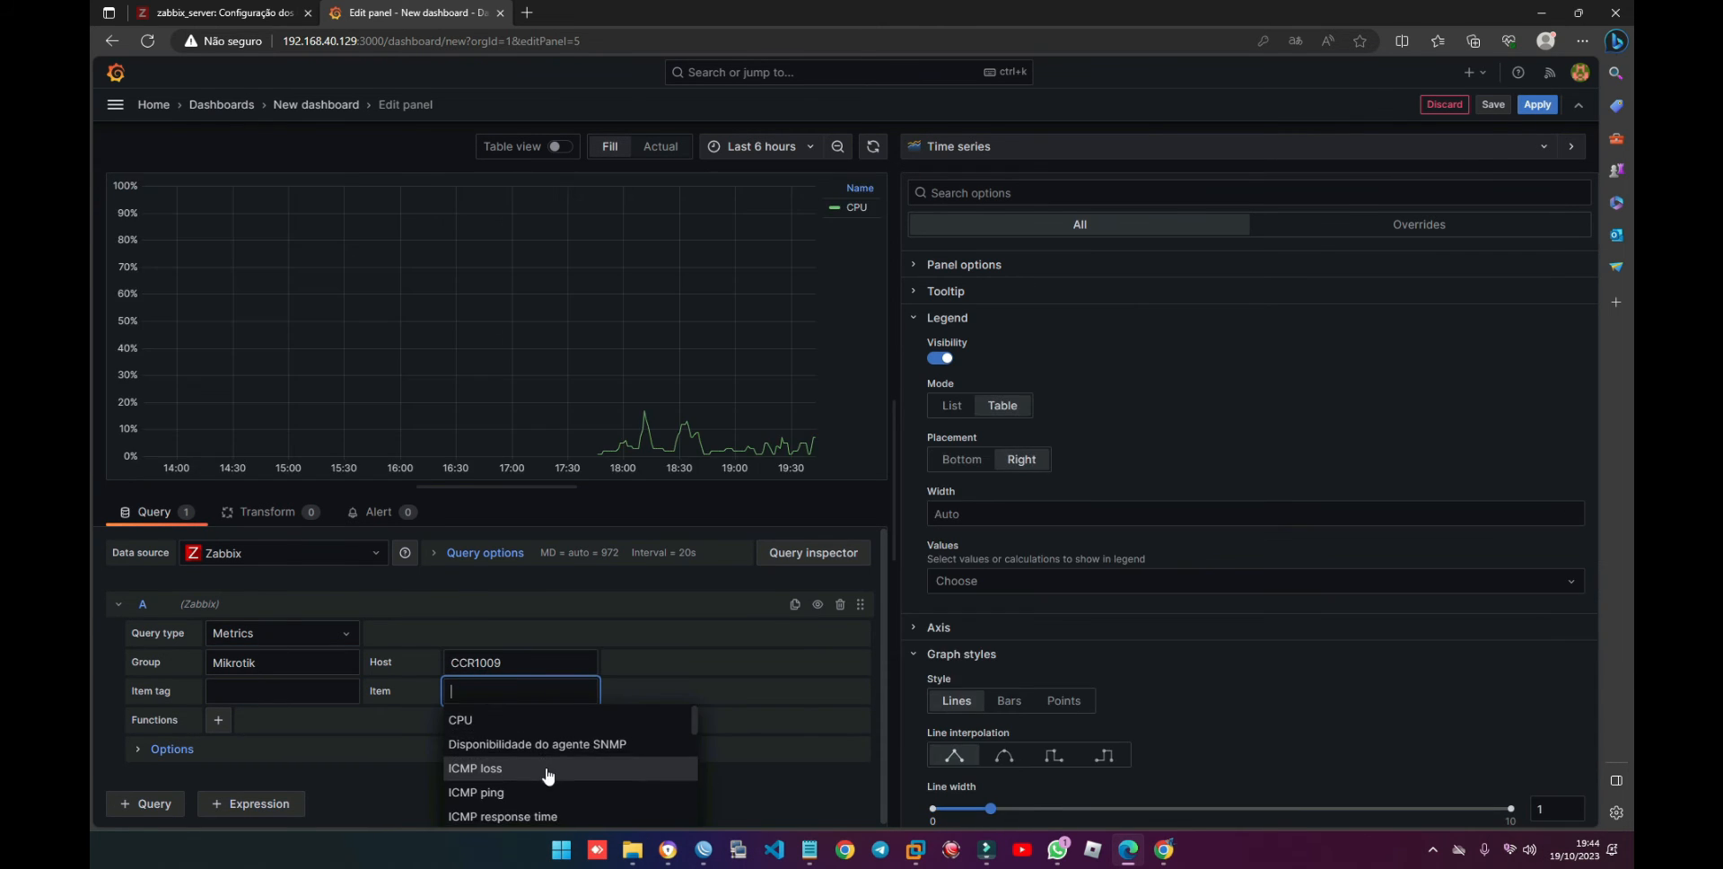
scroll(546, 736, "up", 1)
type("cp")
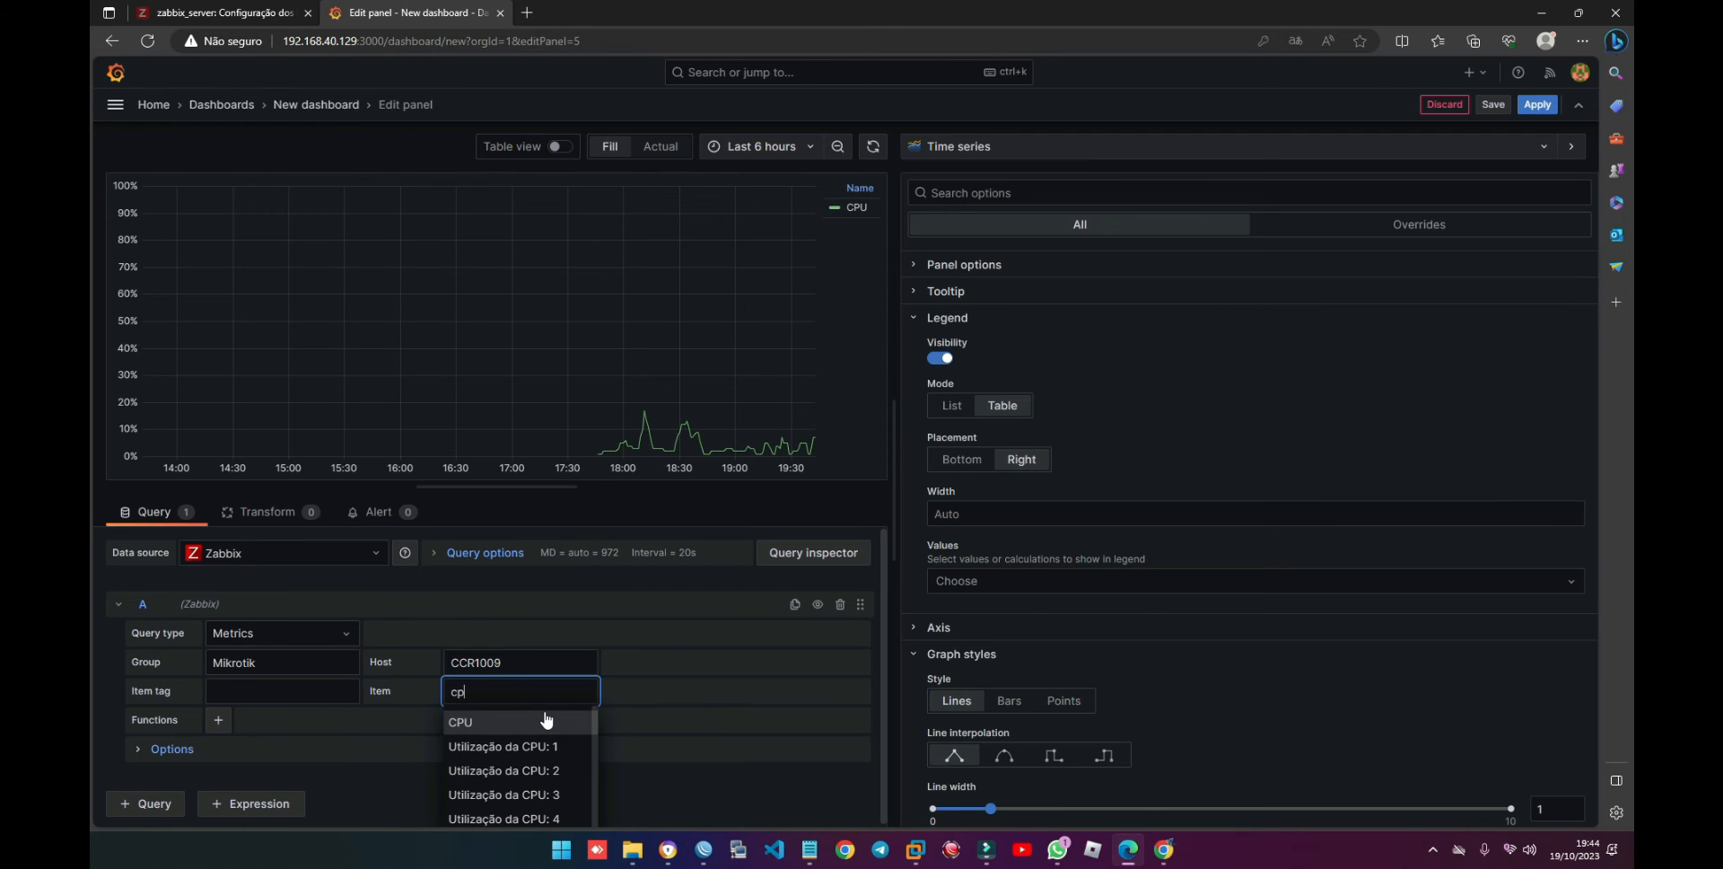
scroll(557, 745, "down", 2)
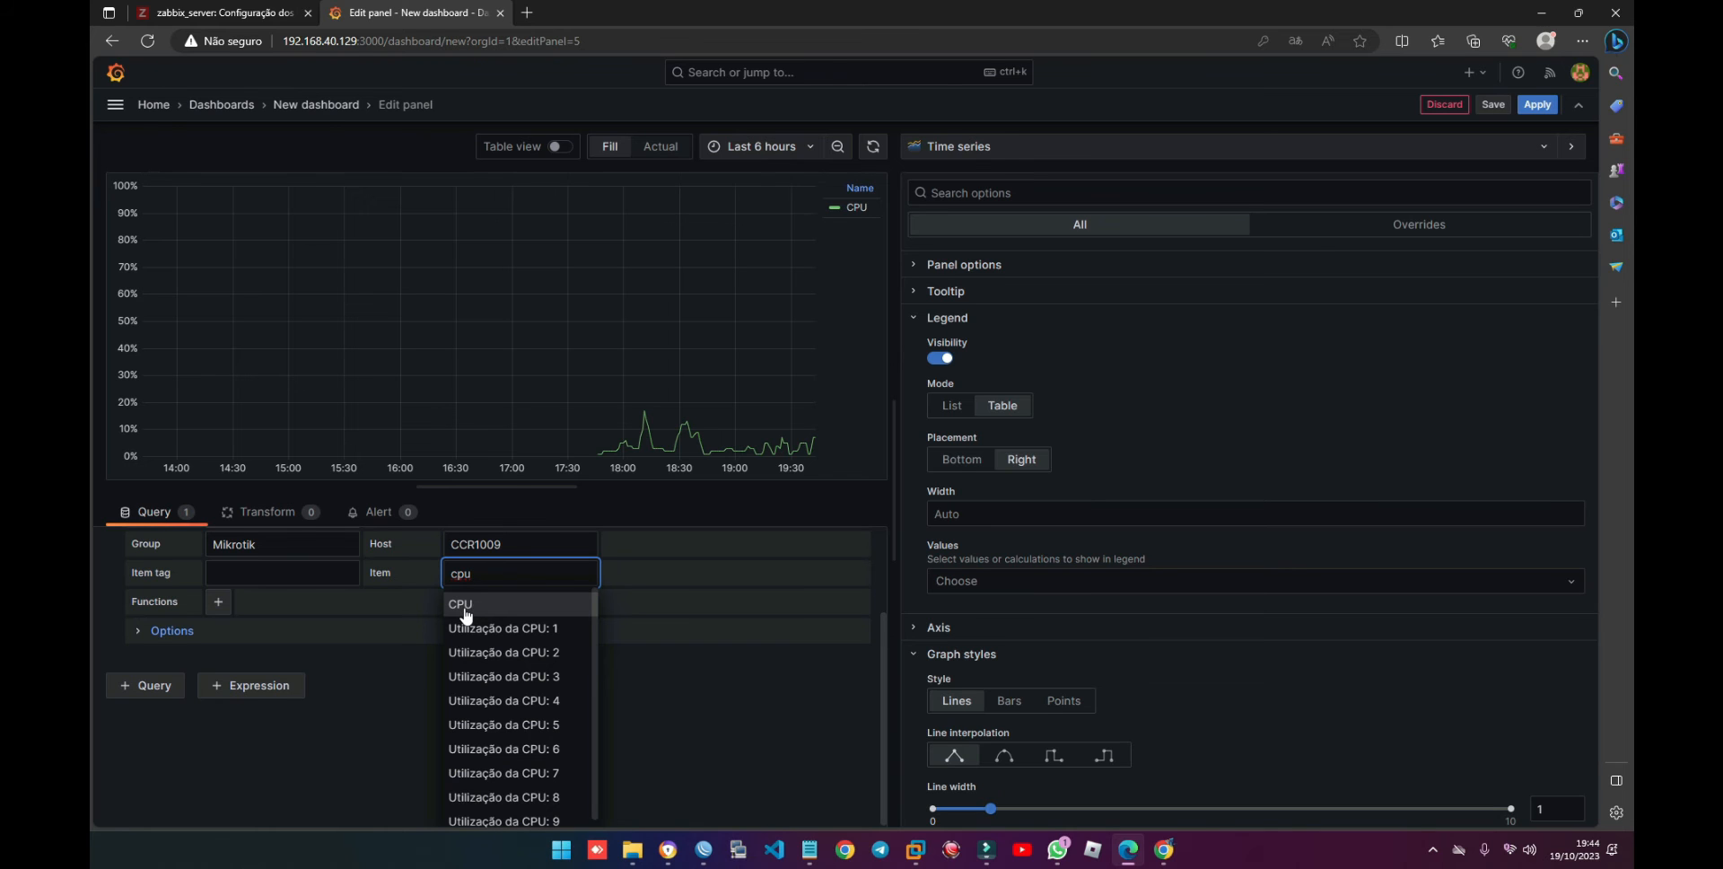
left_click(502, 635)
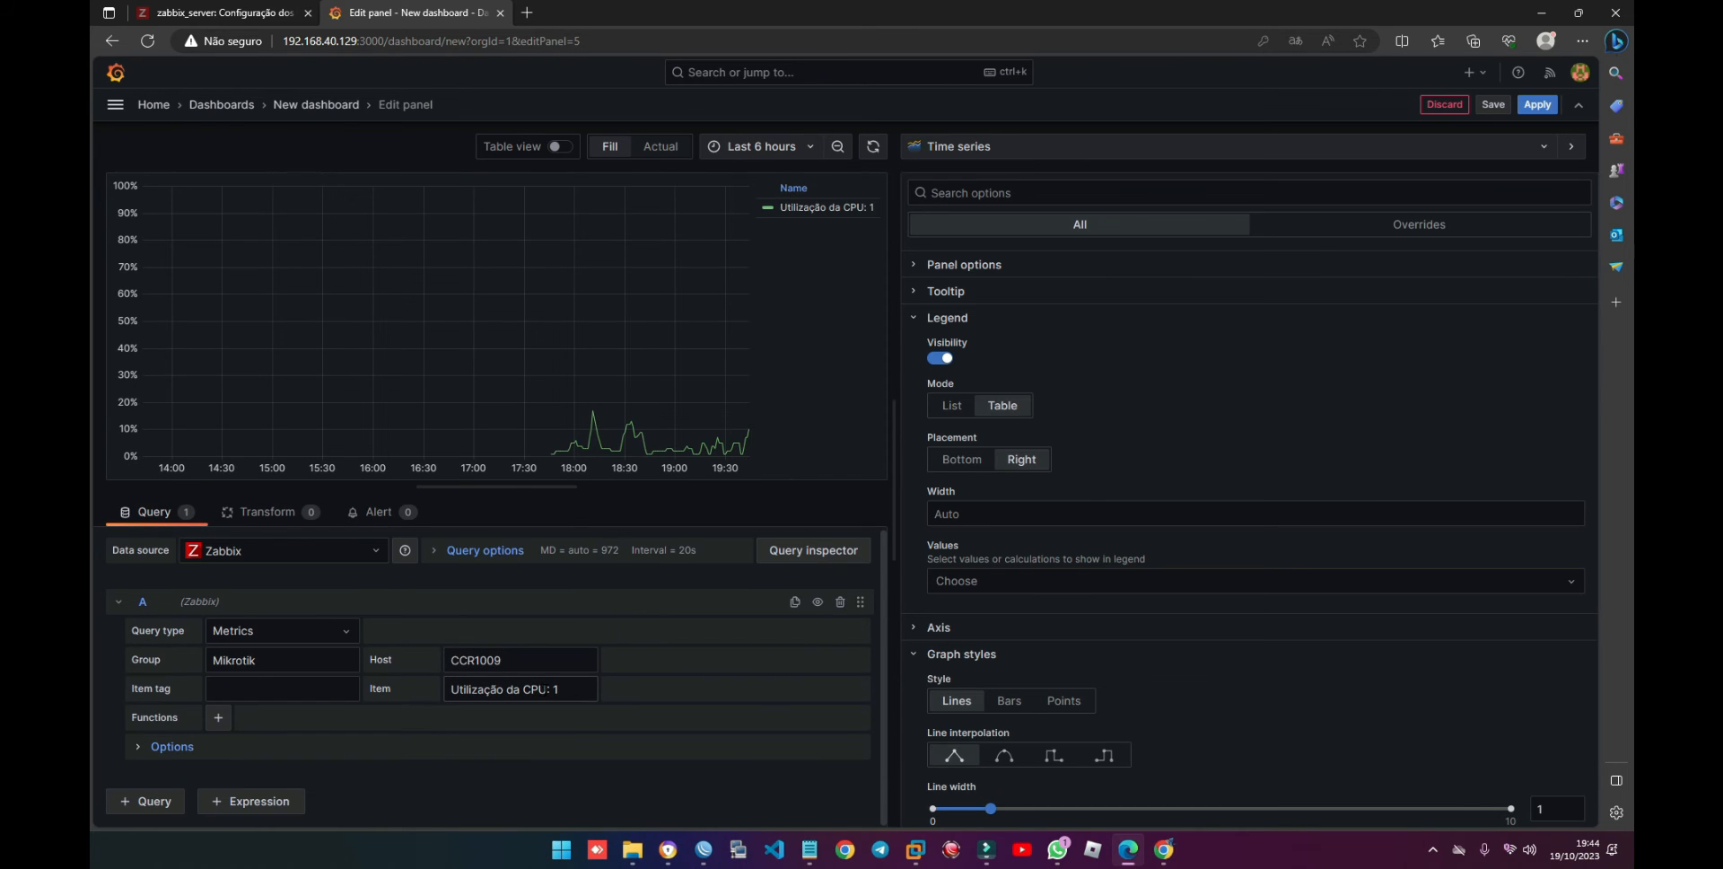
Step: Change query A's item to the regular expression /Utilização da CPU/ so it matches all CPU cores
left_click(544, 688)
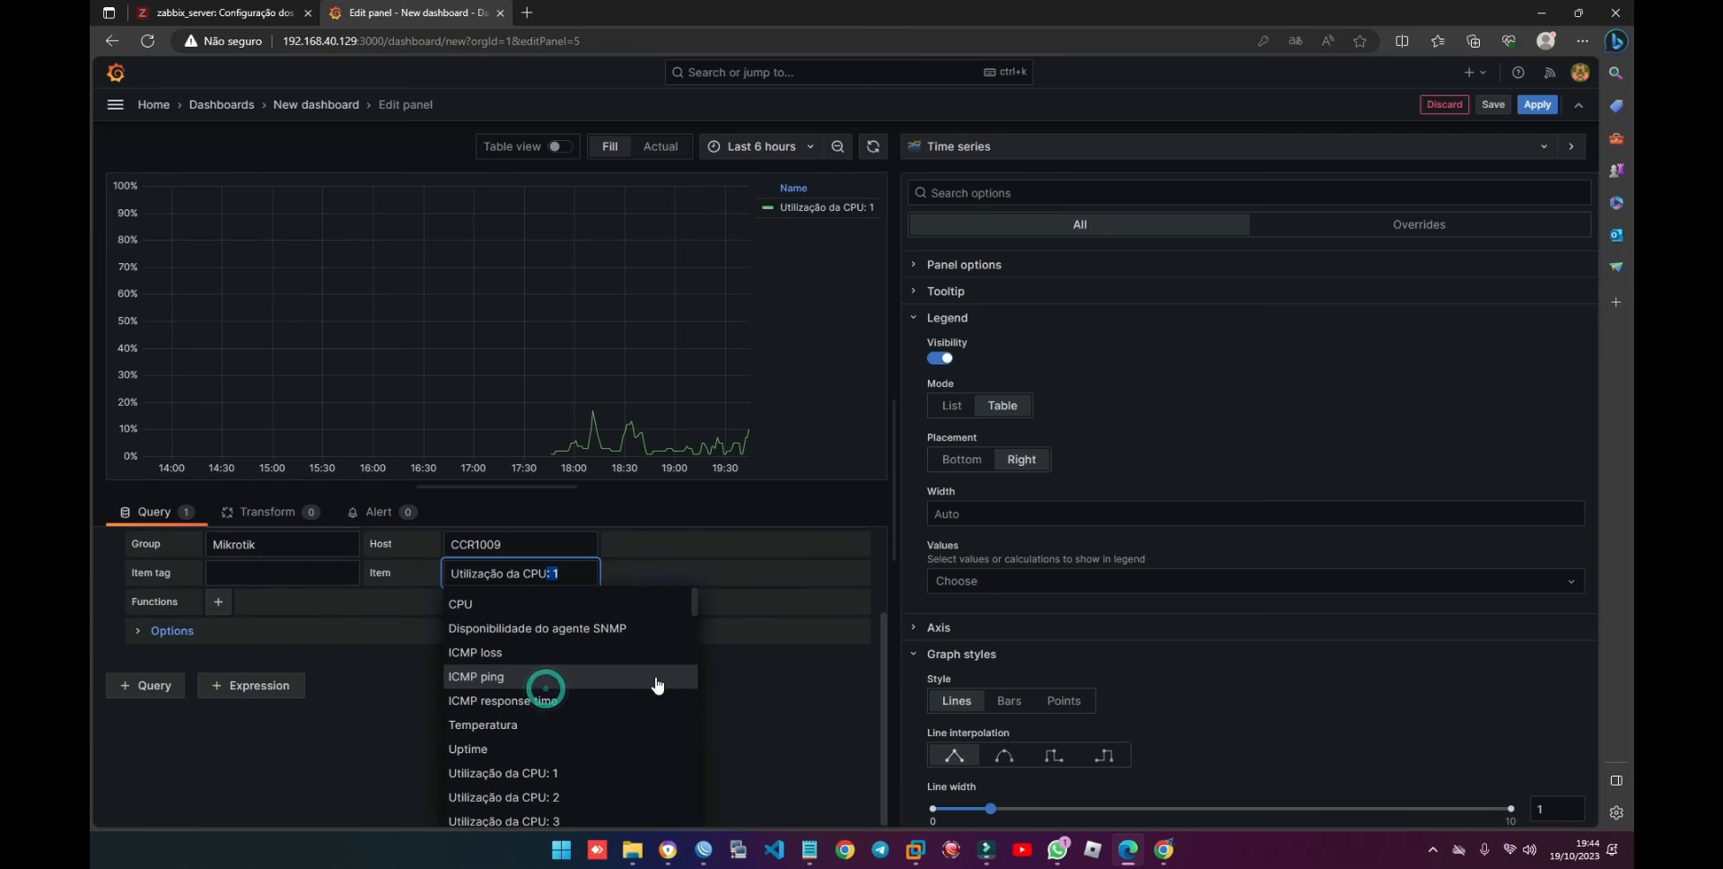
left_click(810, 558)
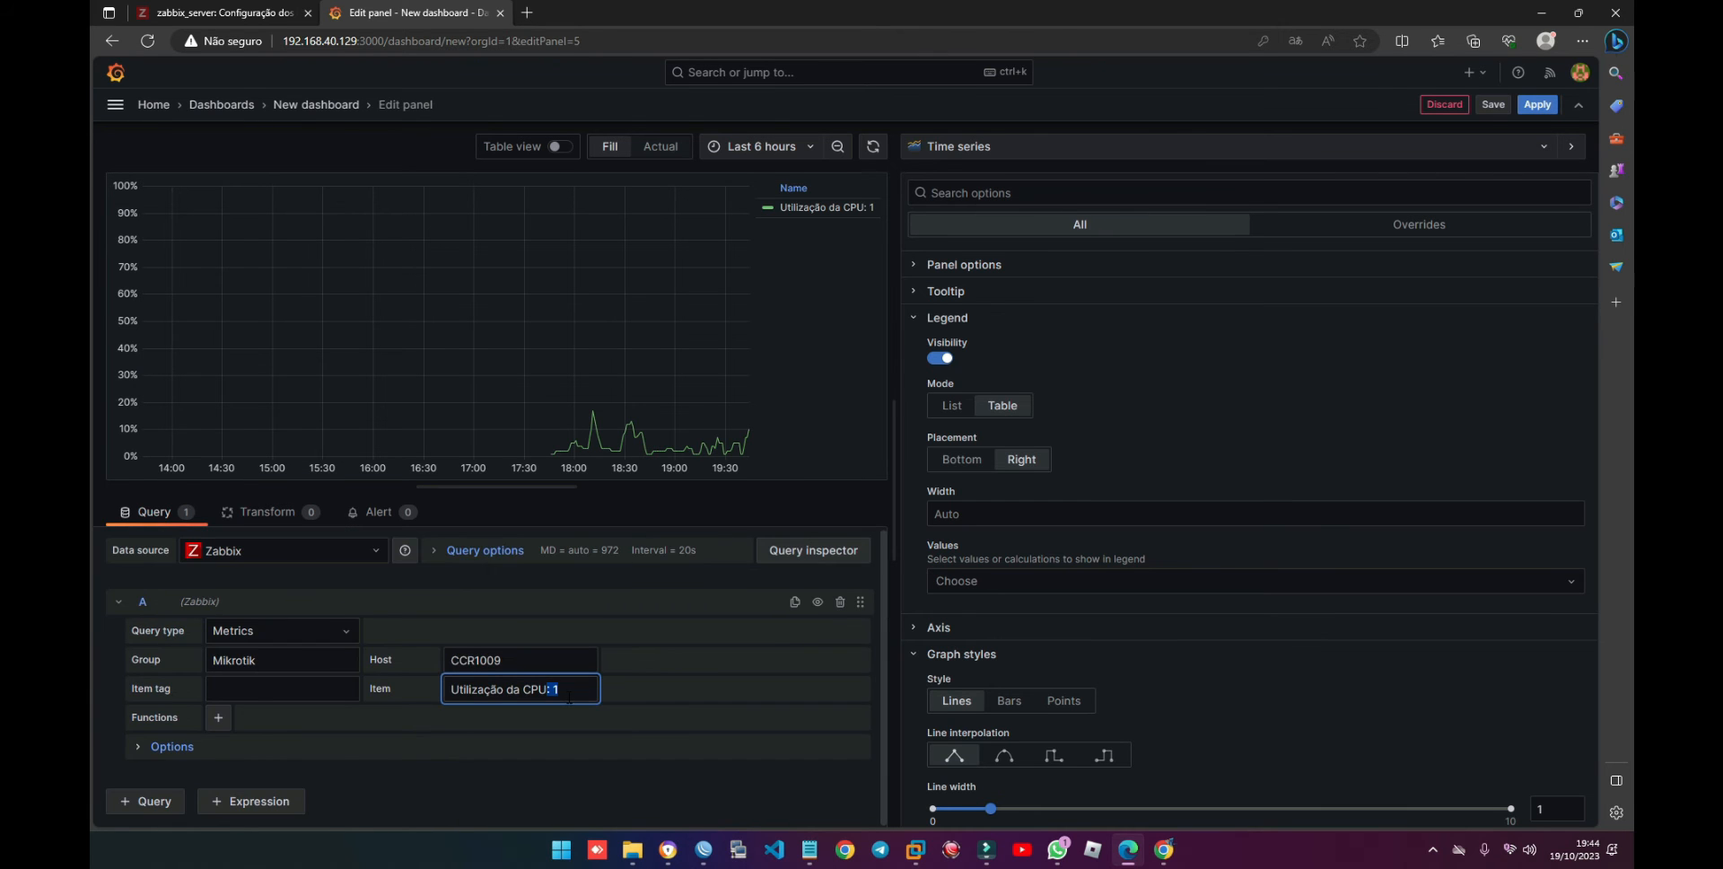
type("/")
left_click(451, 696)
type("/")
left_click(531, 747)
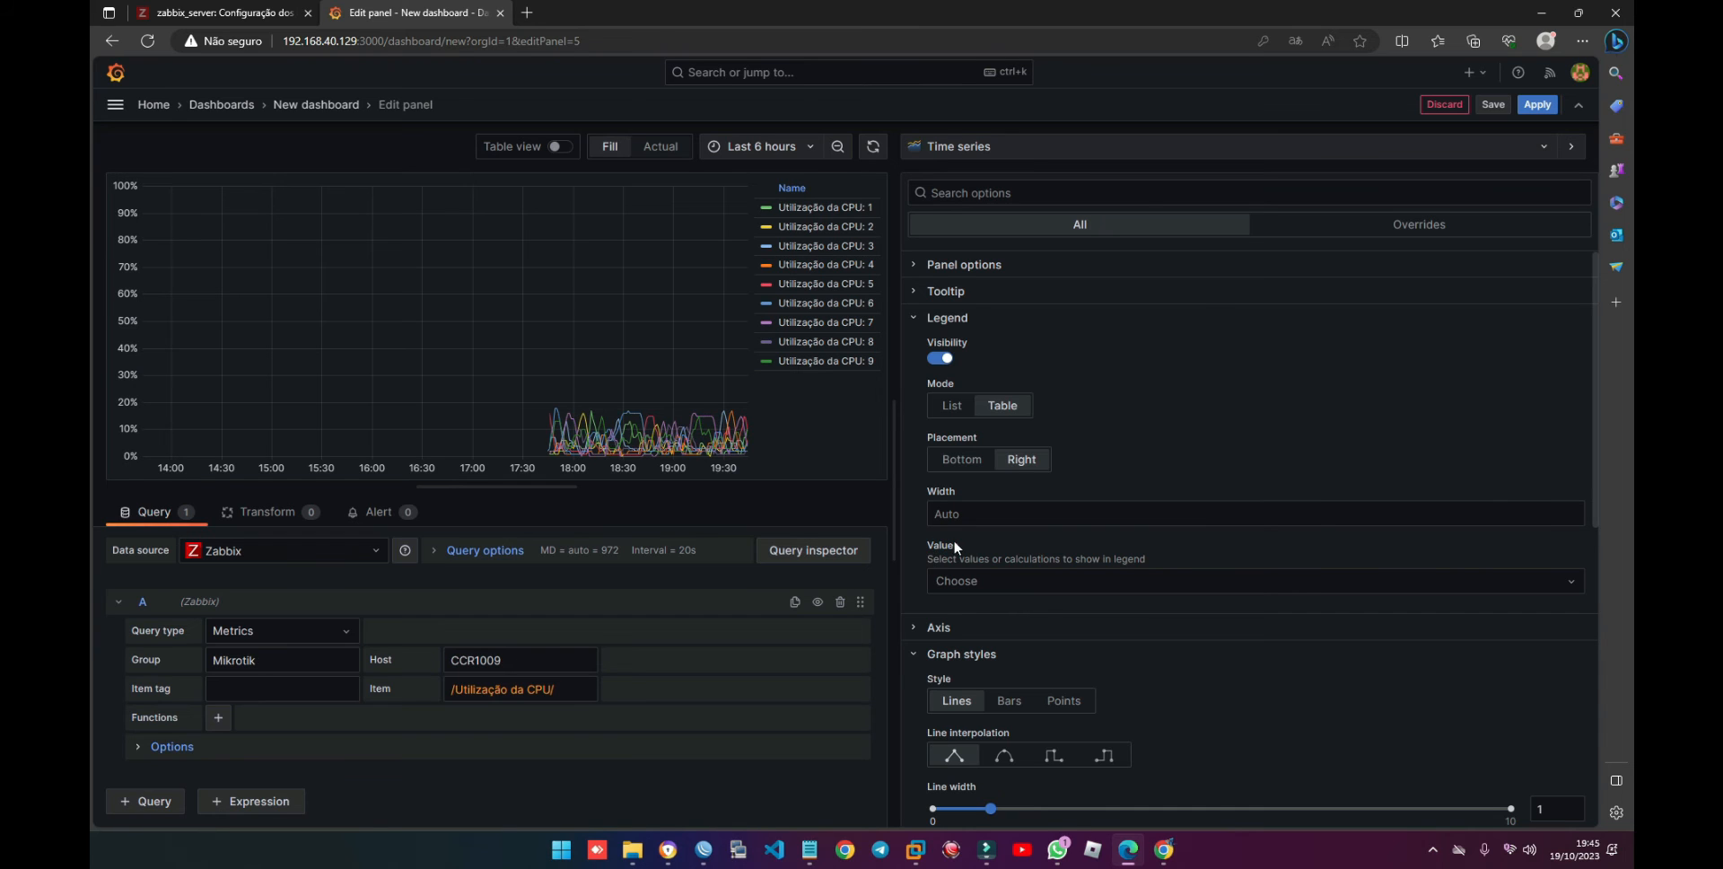
Step: Add the Last * value to the graph's legend table and apply the panel to the dashboard
left_click(987, 581)
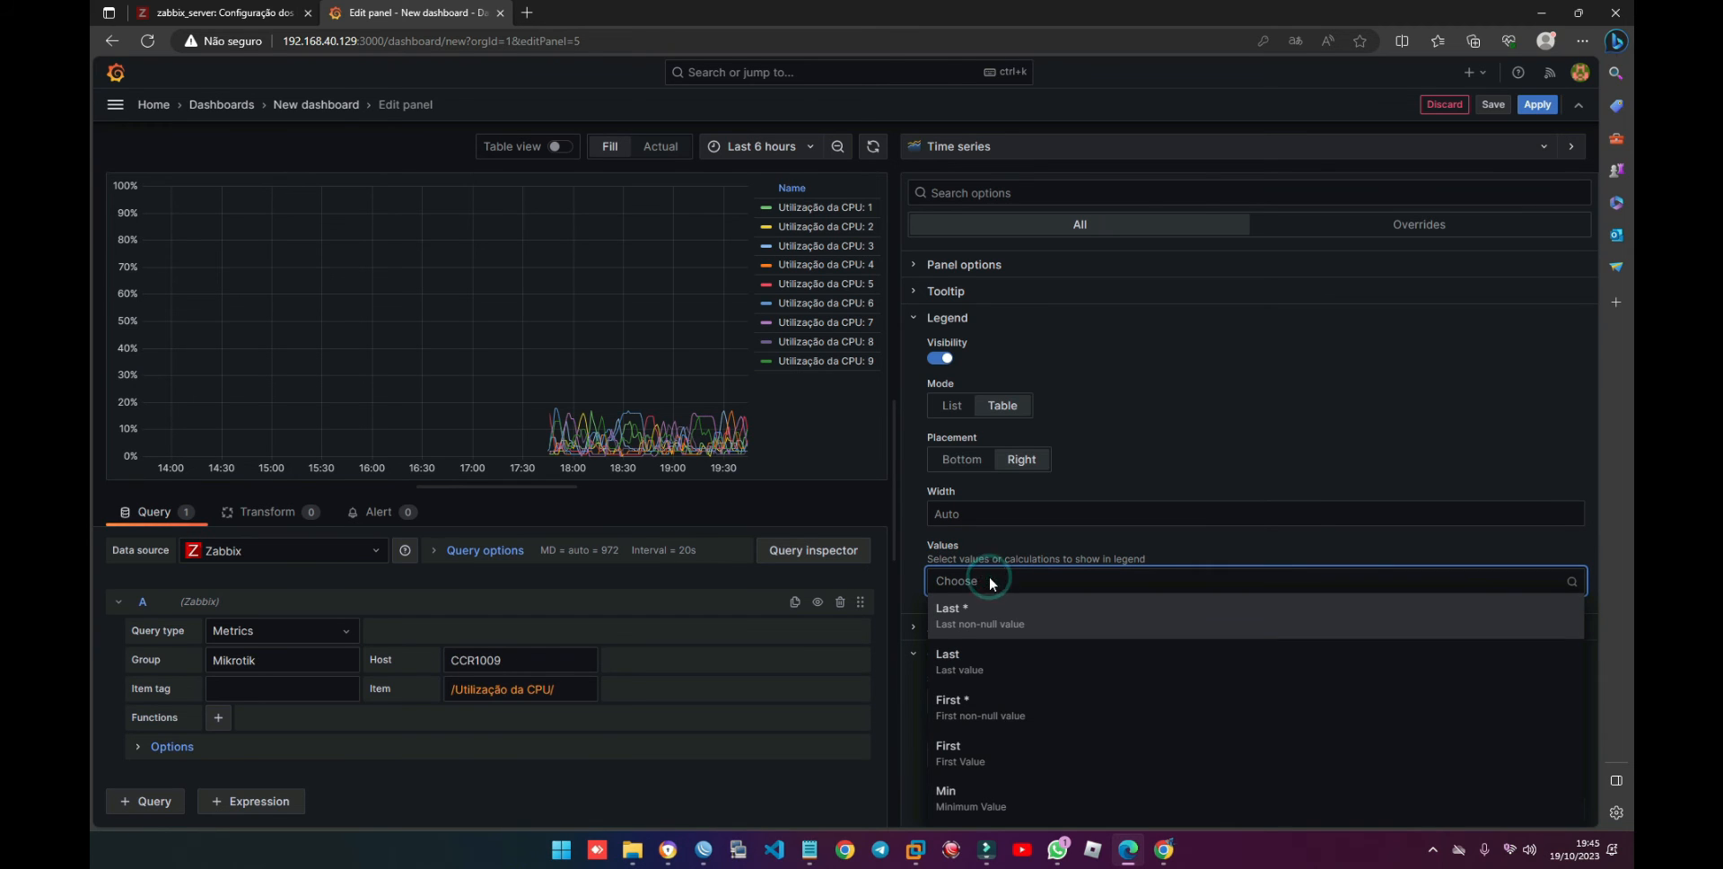
left_click(957, 616)
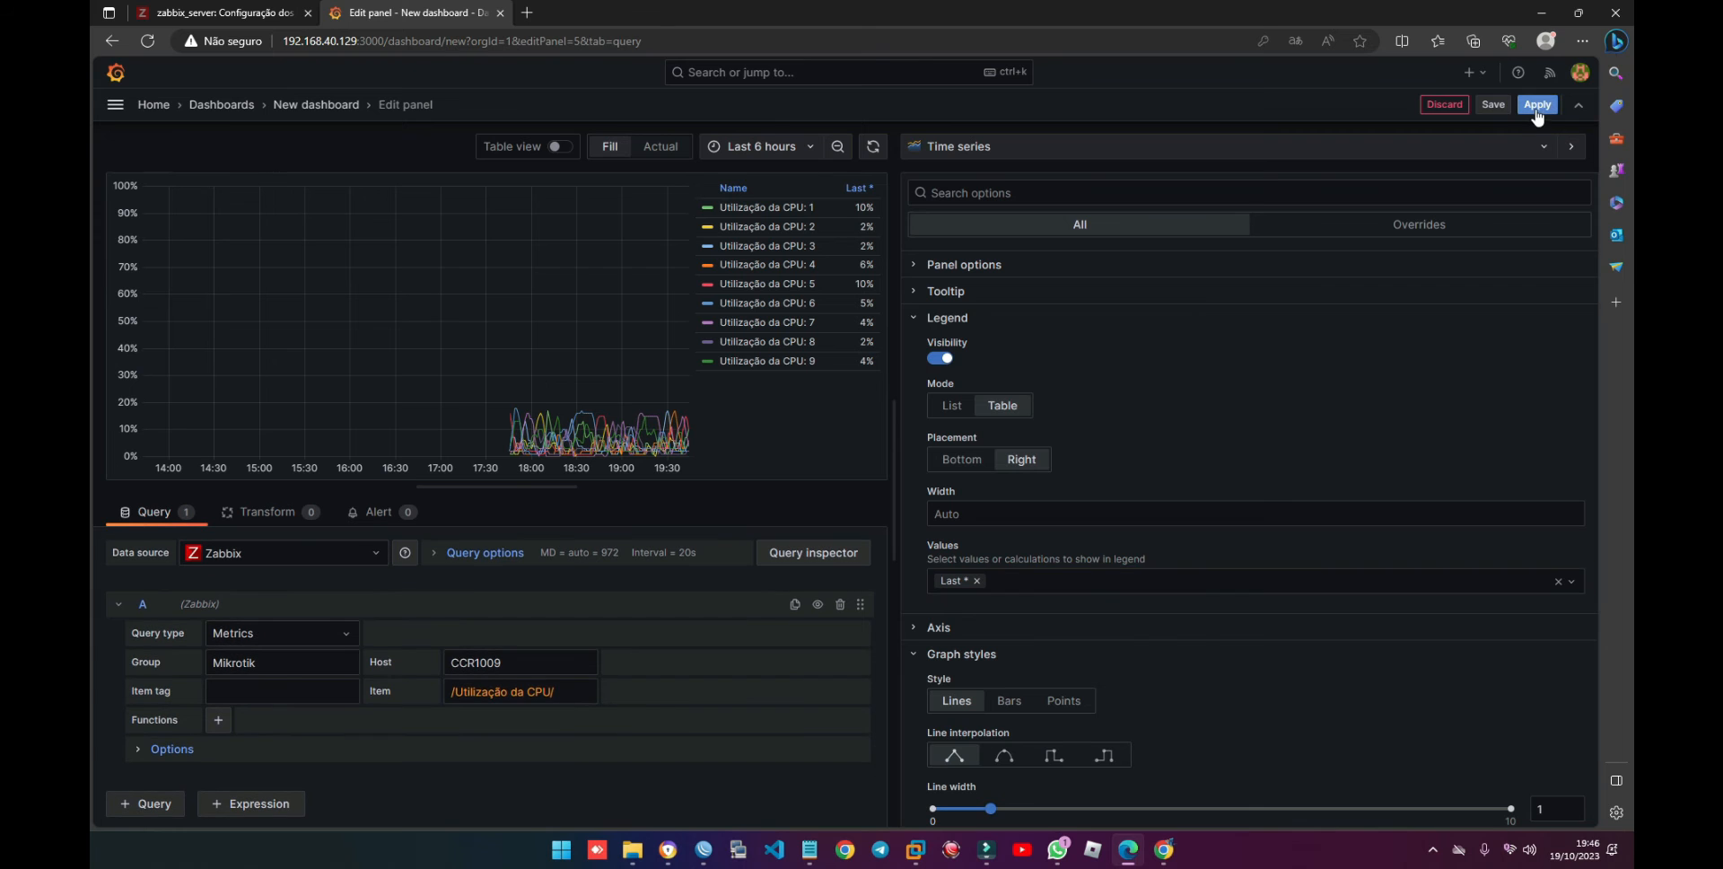
left_click(1537, 105)
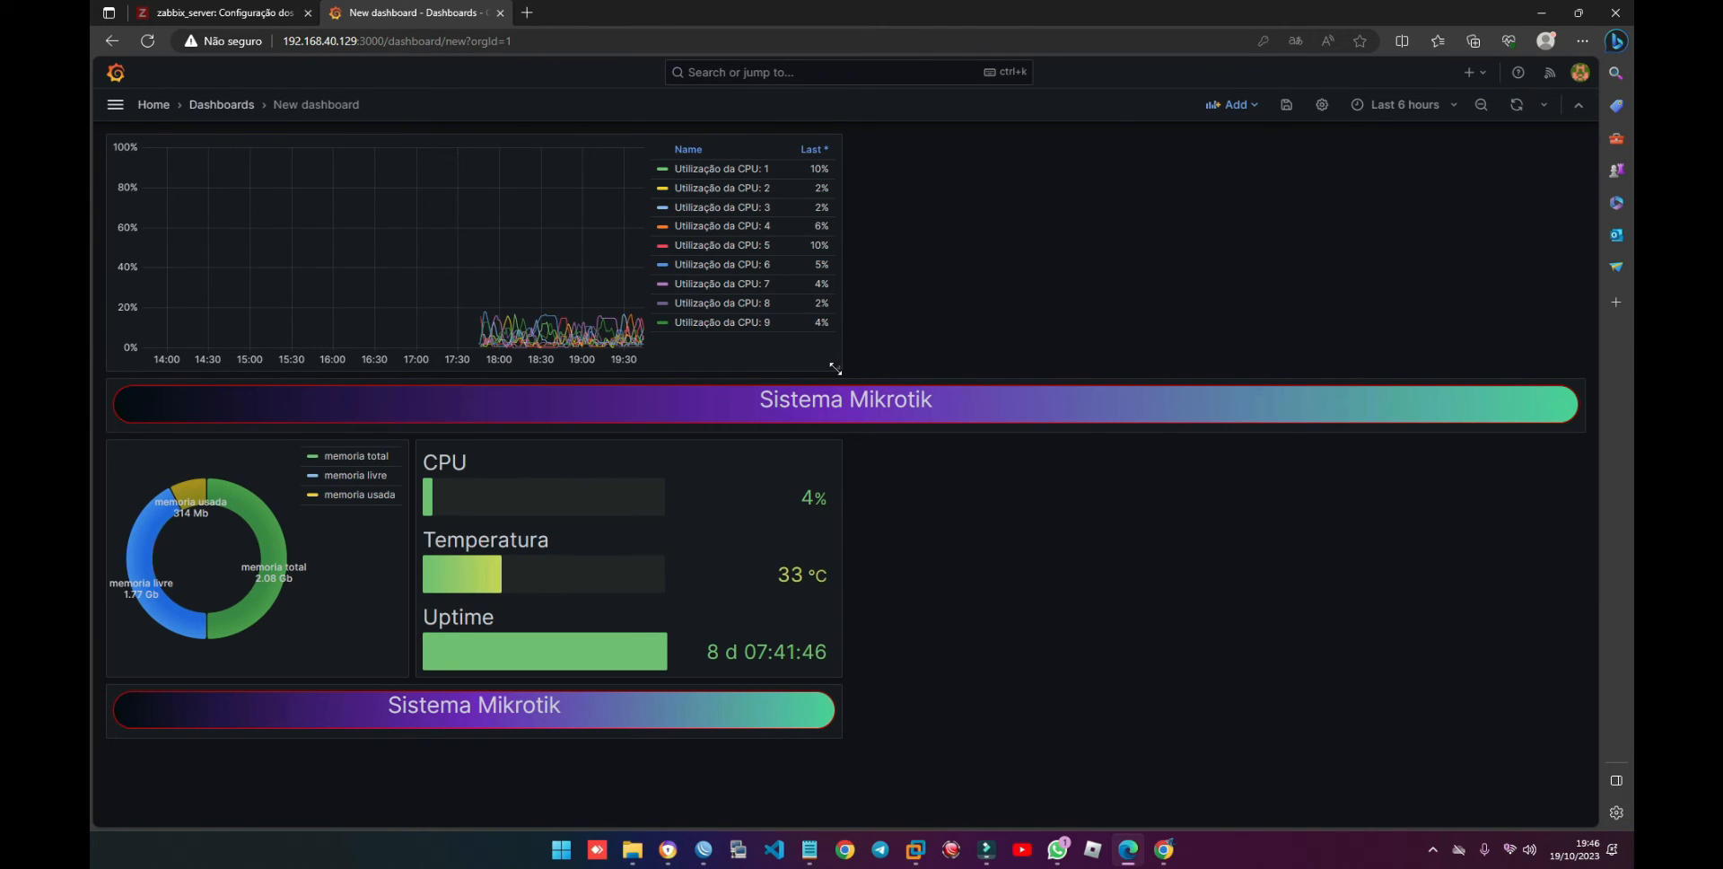
Step: Narrow the CPU graph, place it beside the bar gauge under the upper heading, and widen it to the dashboard's edge
left_click_drag(835, 368, 605, 405)
left_click_drag(500, 136, 1243, 199)
left_click_drag(1337, 431, 1587, 434)
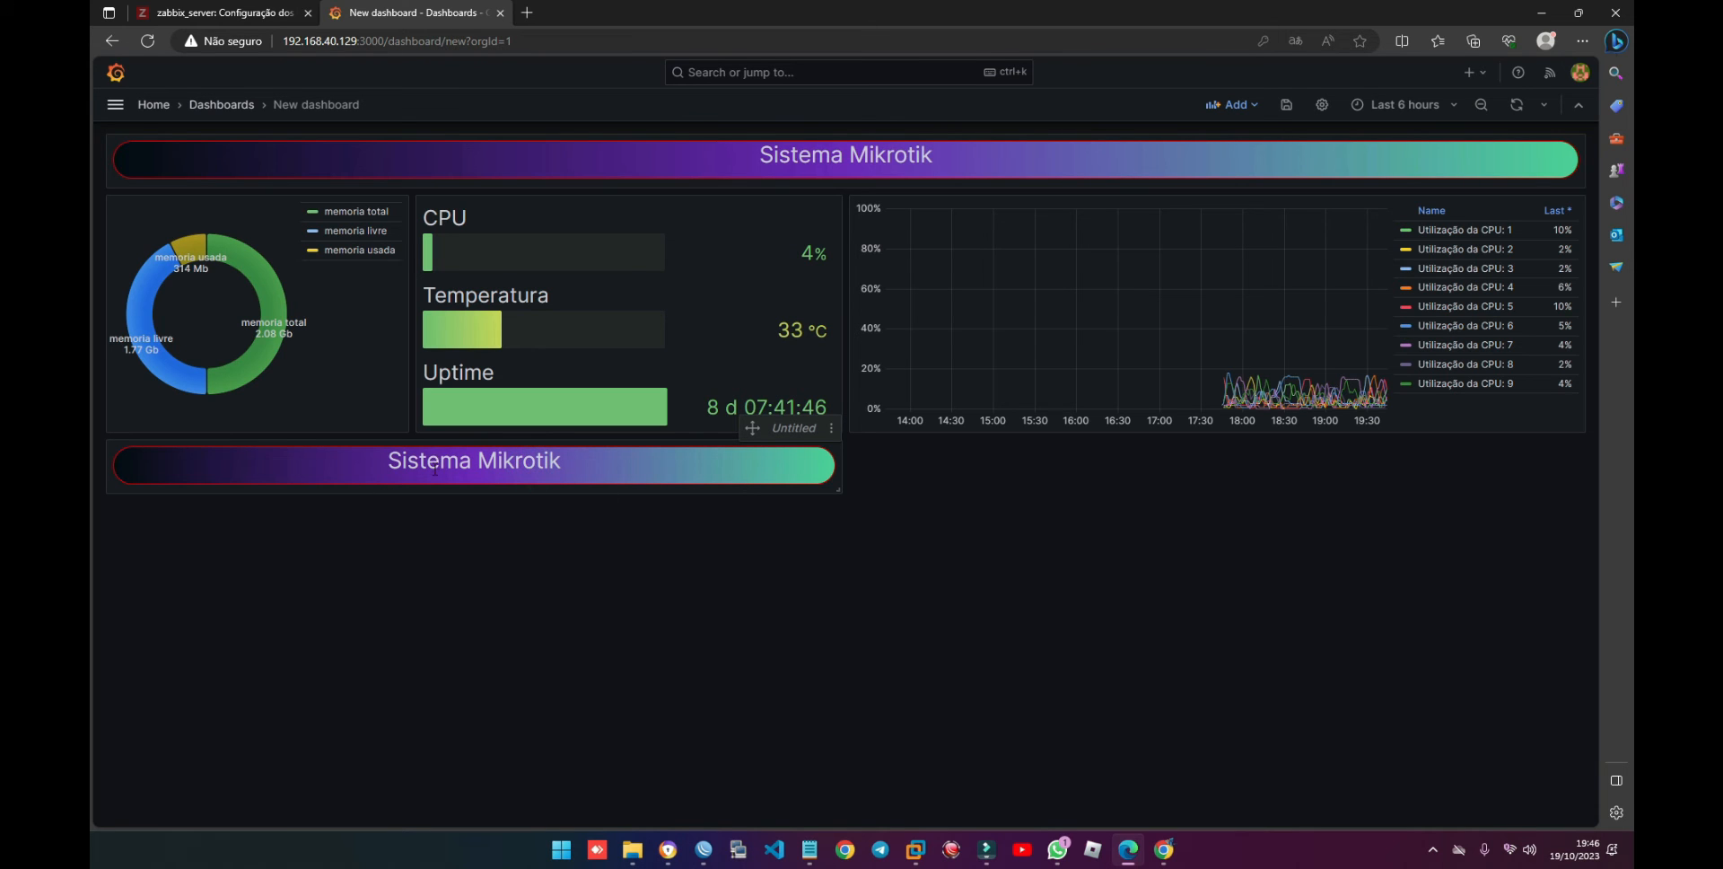
Step: Change the lower Sistema Mikrotik heading's text to Conexoes PPPoE in its HTML and apply the panel
key("e")
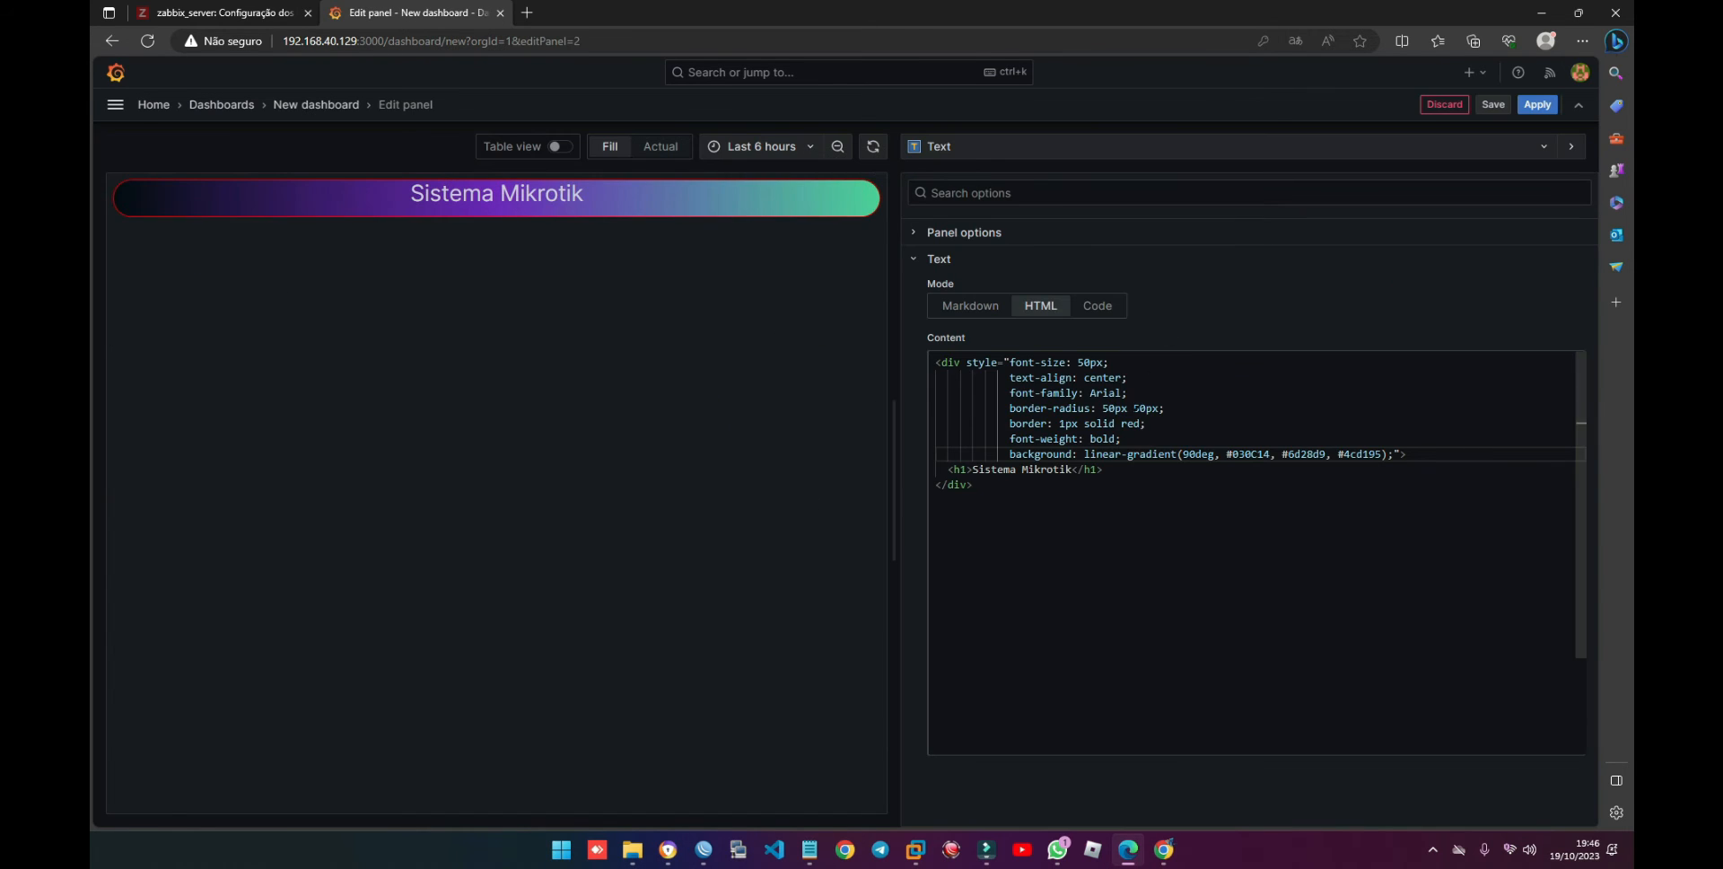
left_click_drag(972, 470, 1072, 469)
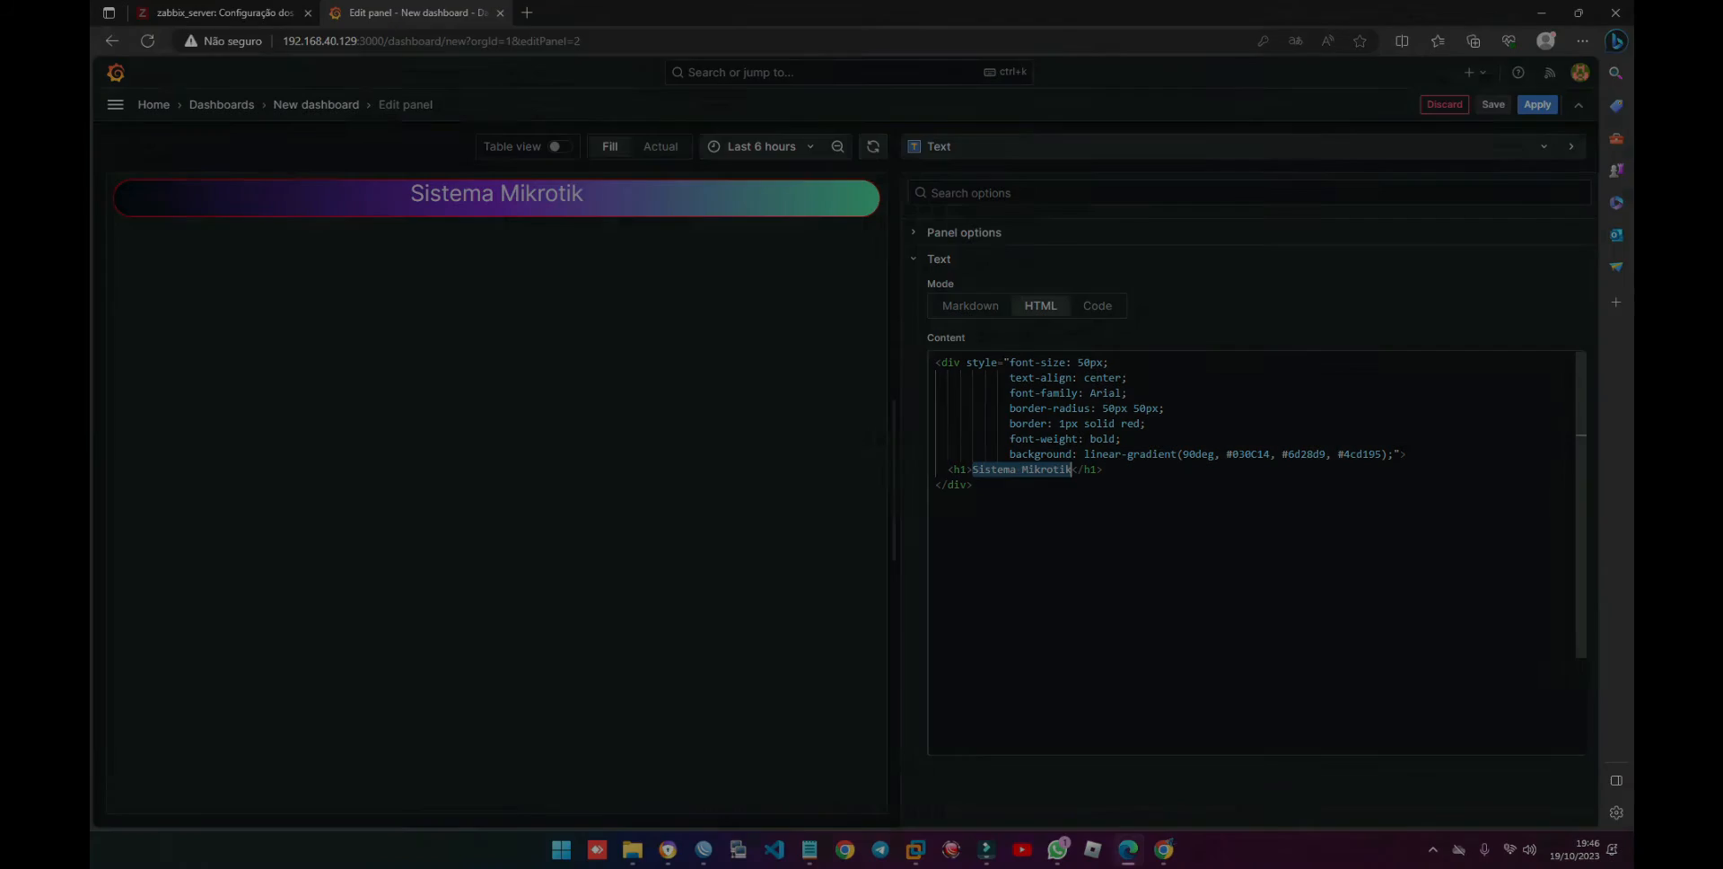
type("Conexoes PPPoE")
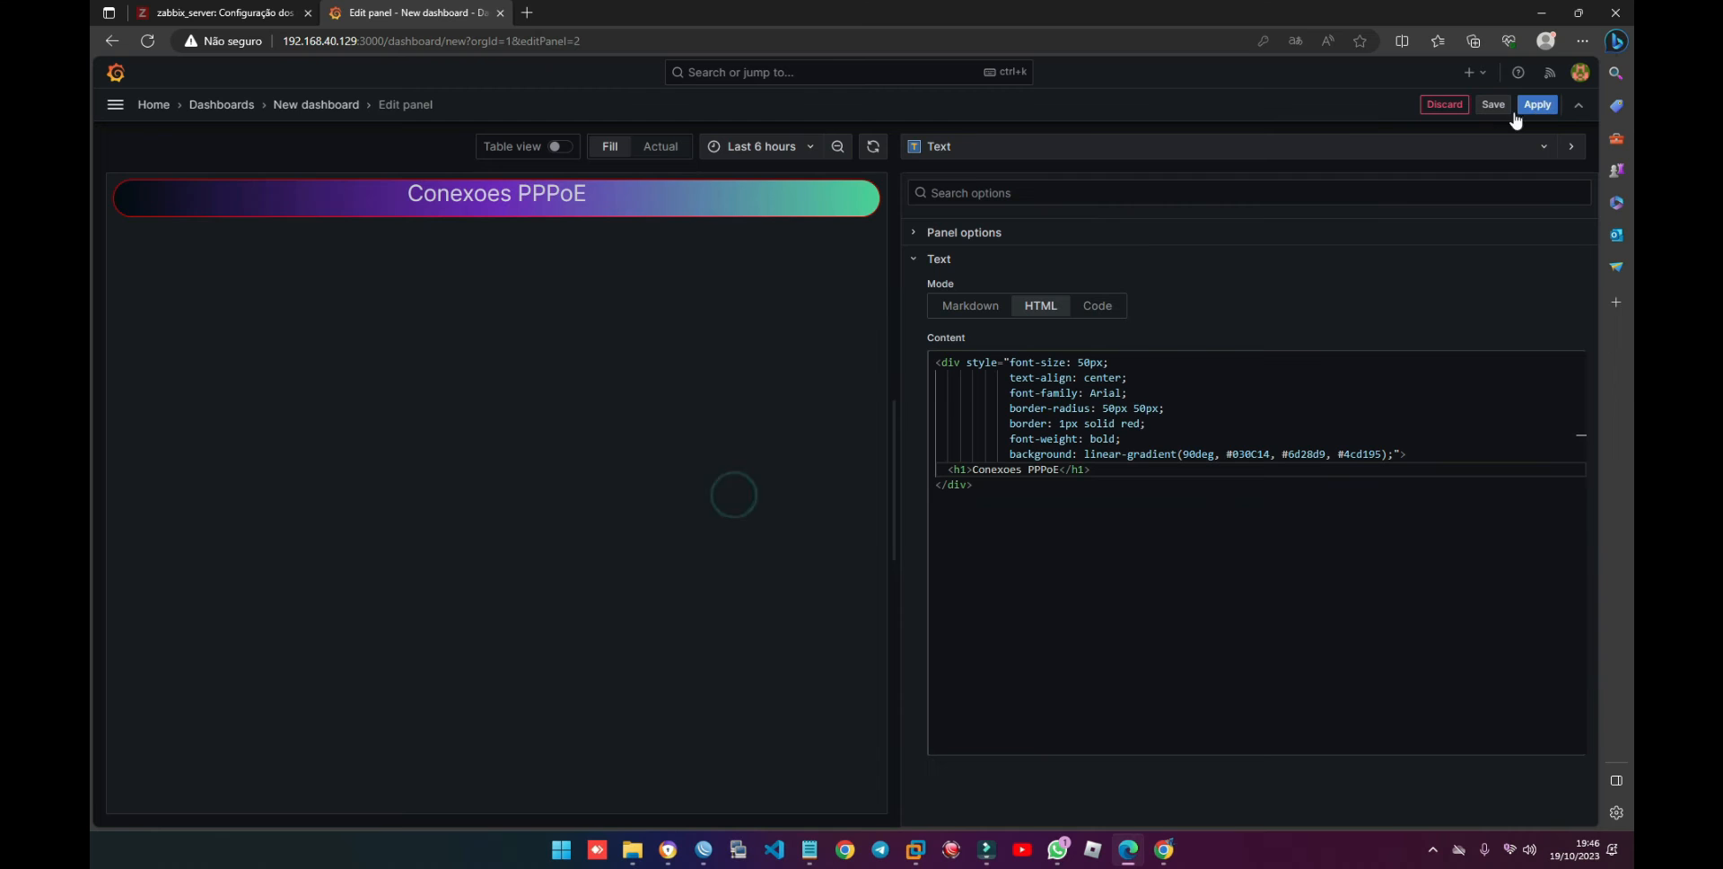
left_click(1535, 104)
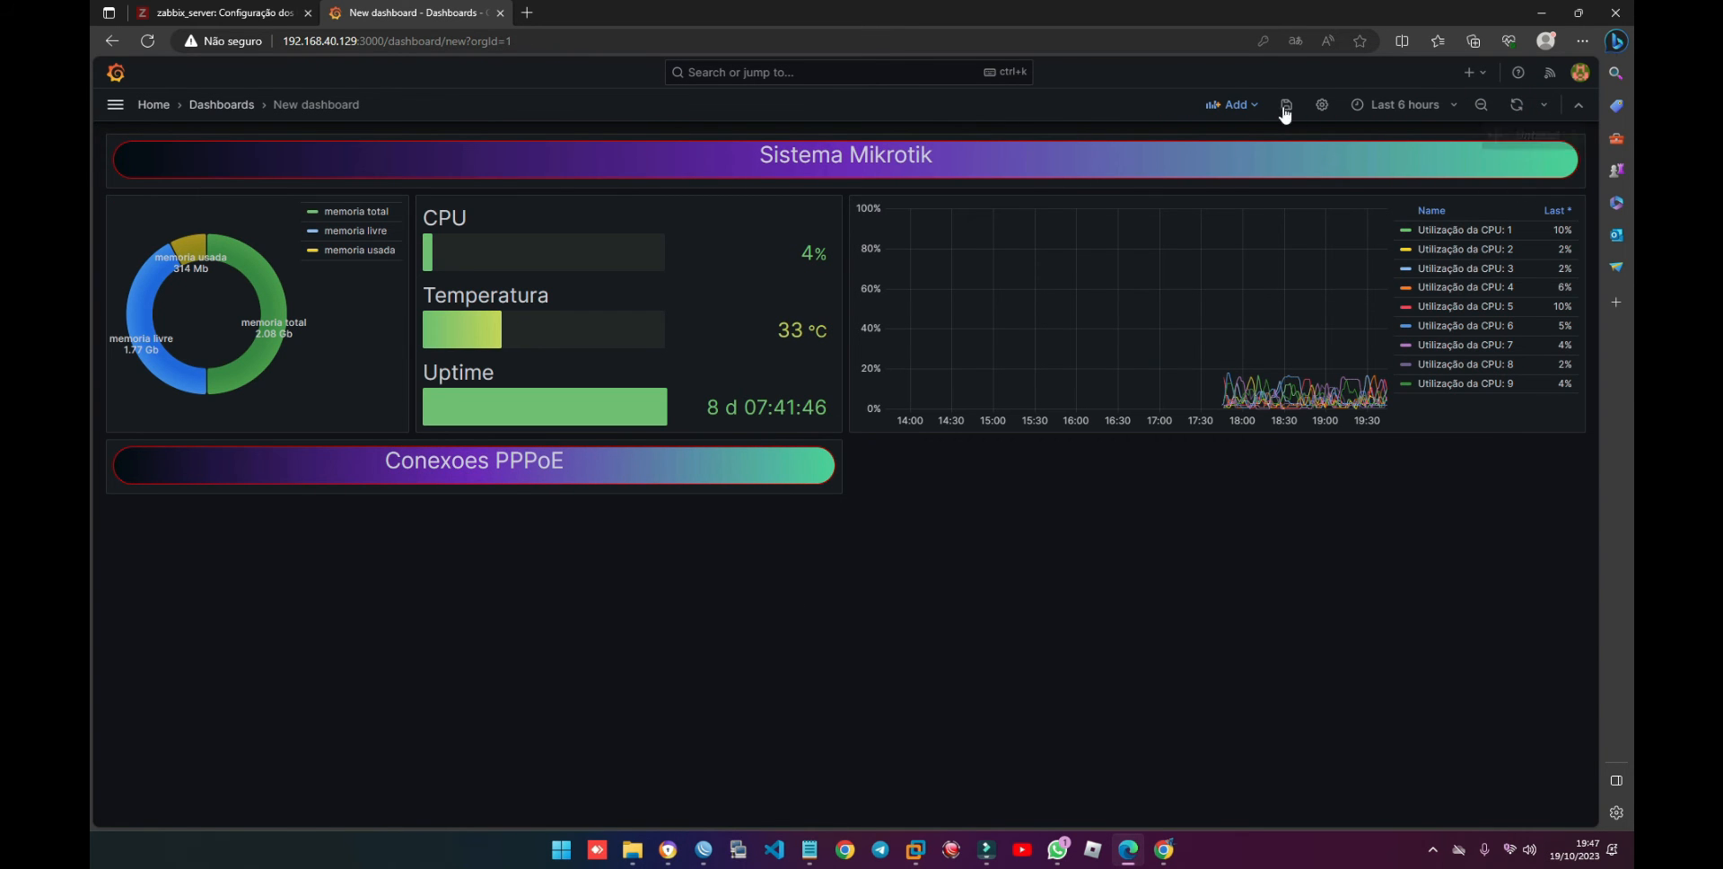
Step: Add a Stat visualization querying group Mikrotik, host CCR1009 and item pppoe Online
left_click(1232, 106)
left_click(1211, 137)
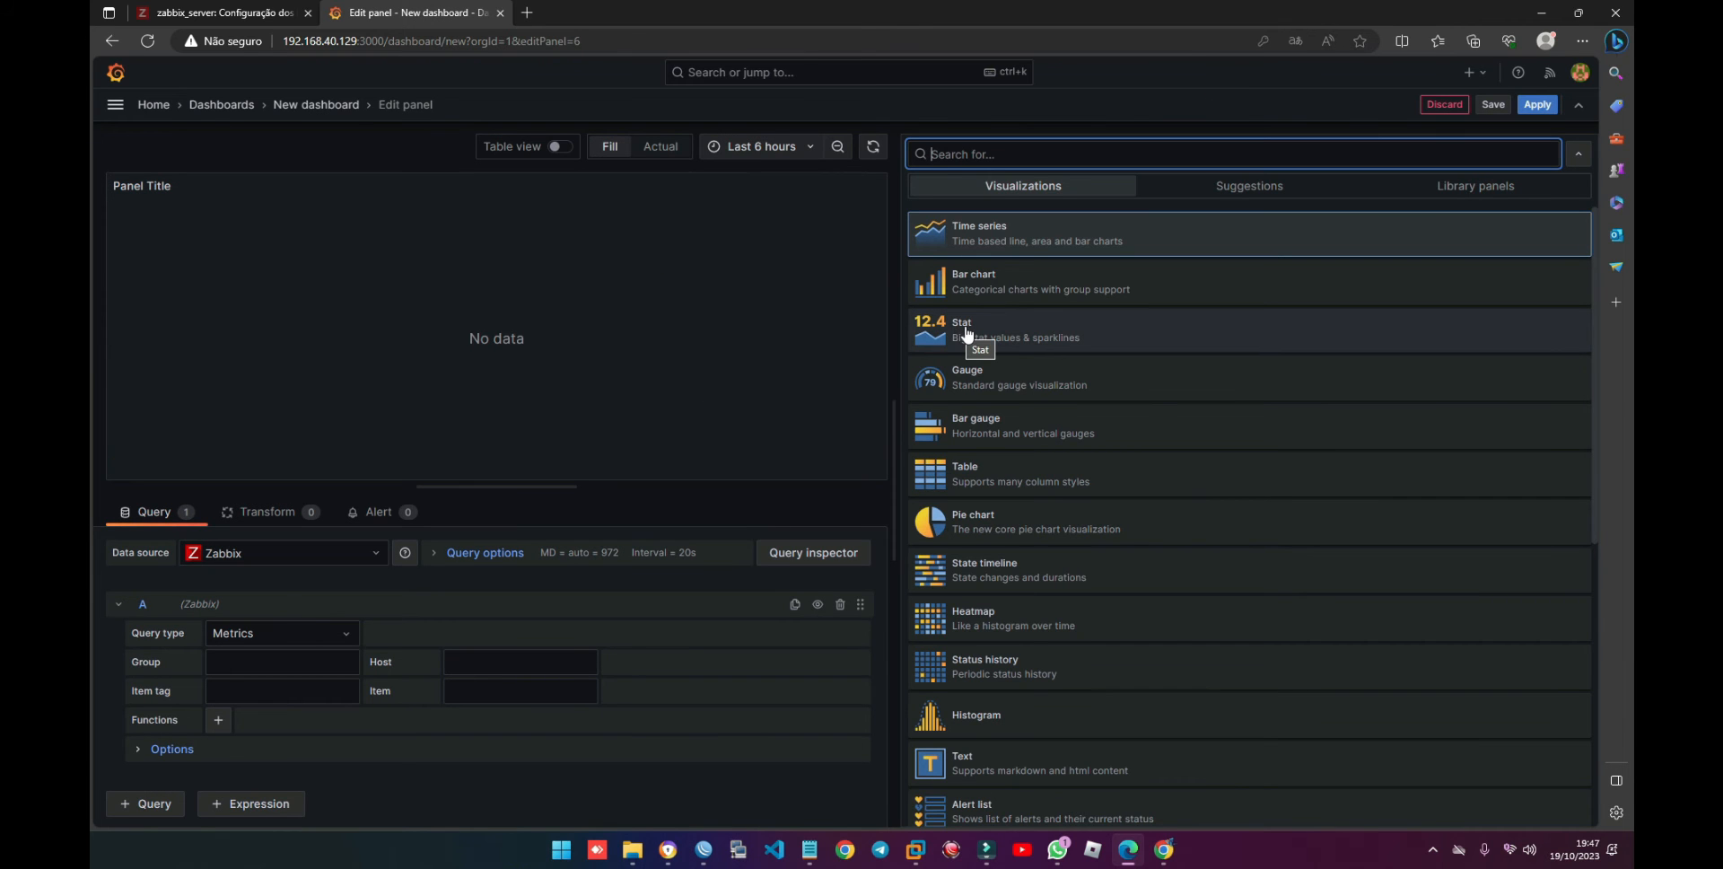
left_click(970, 339)
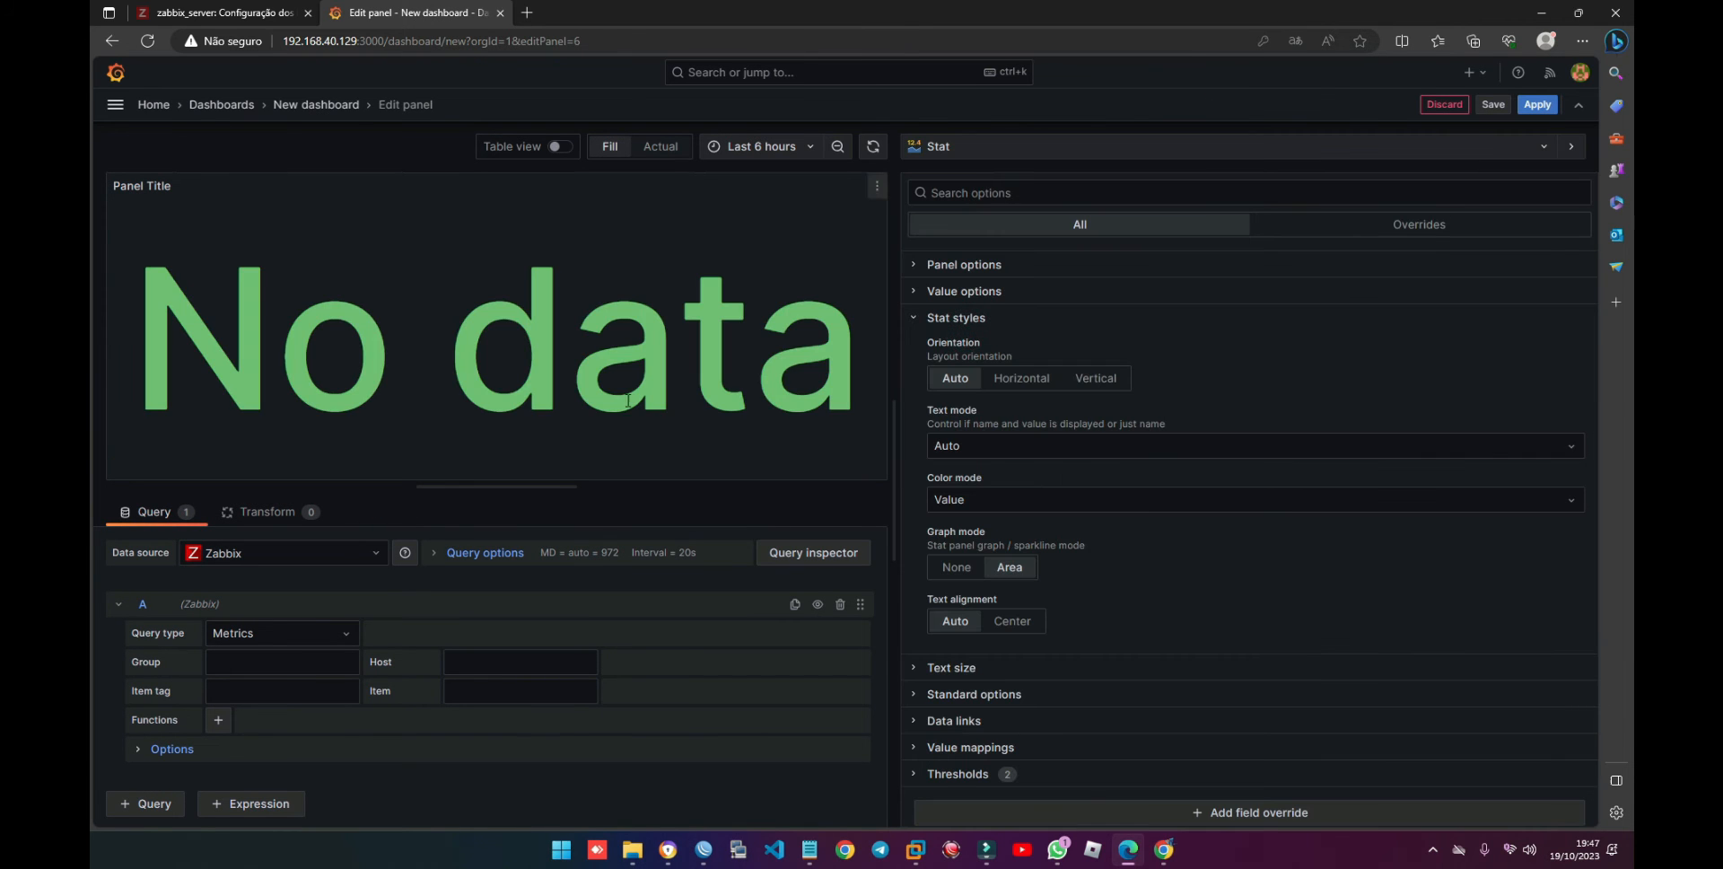
left_click(305, 664)
left_click(270, 690)
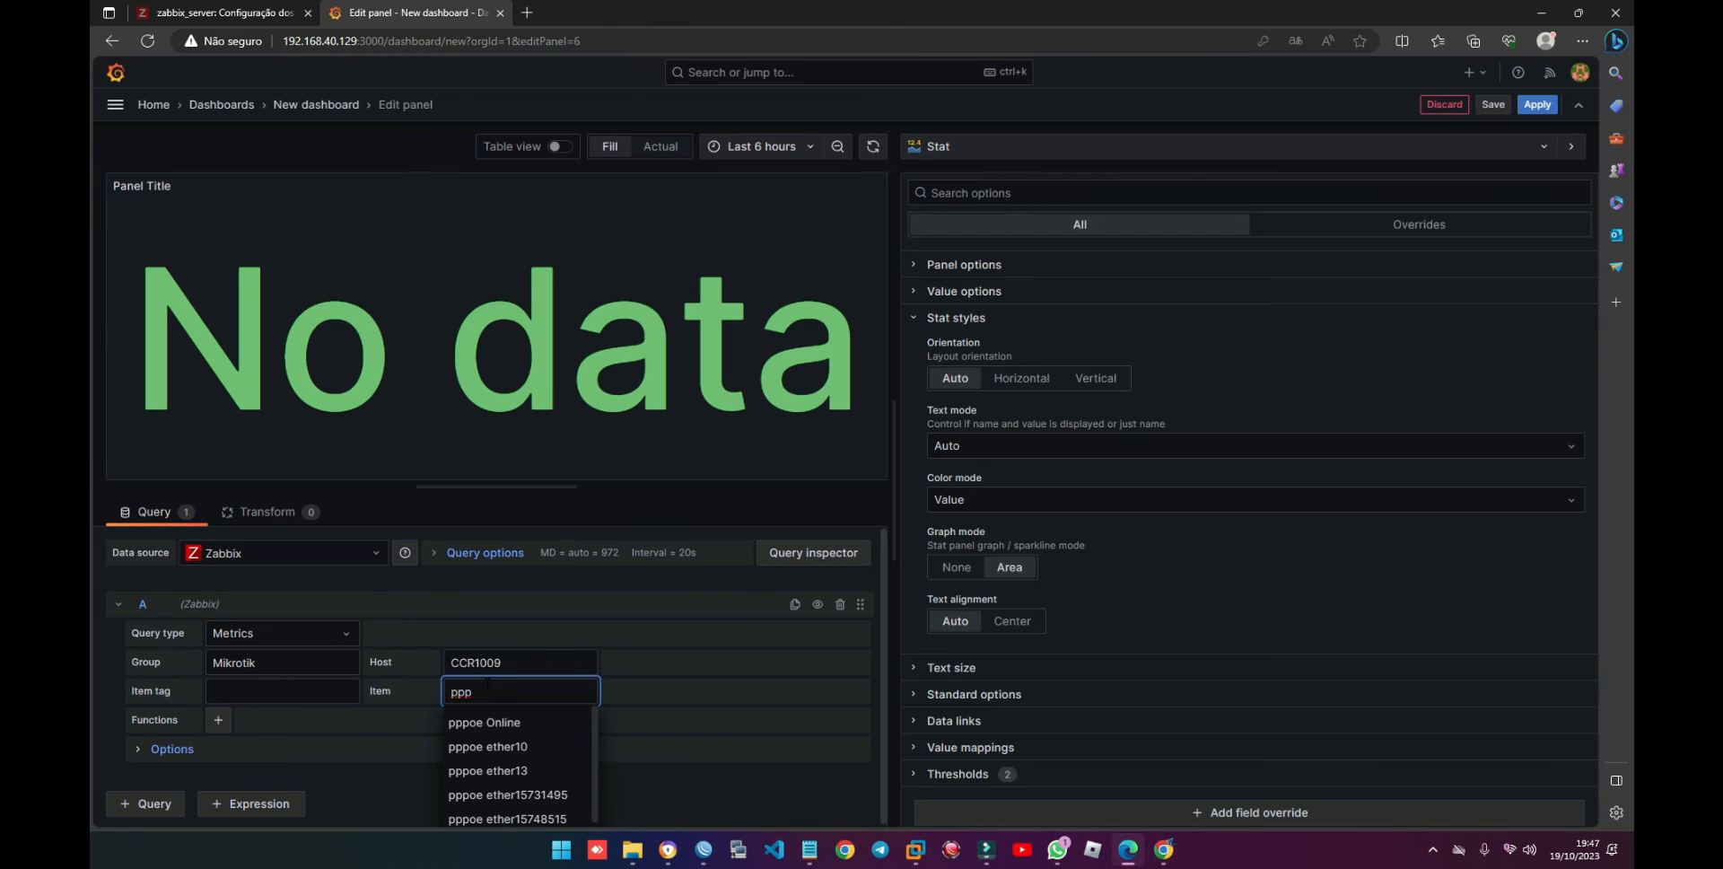
left_click(502, 721)
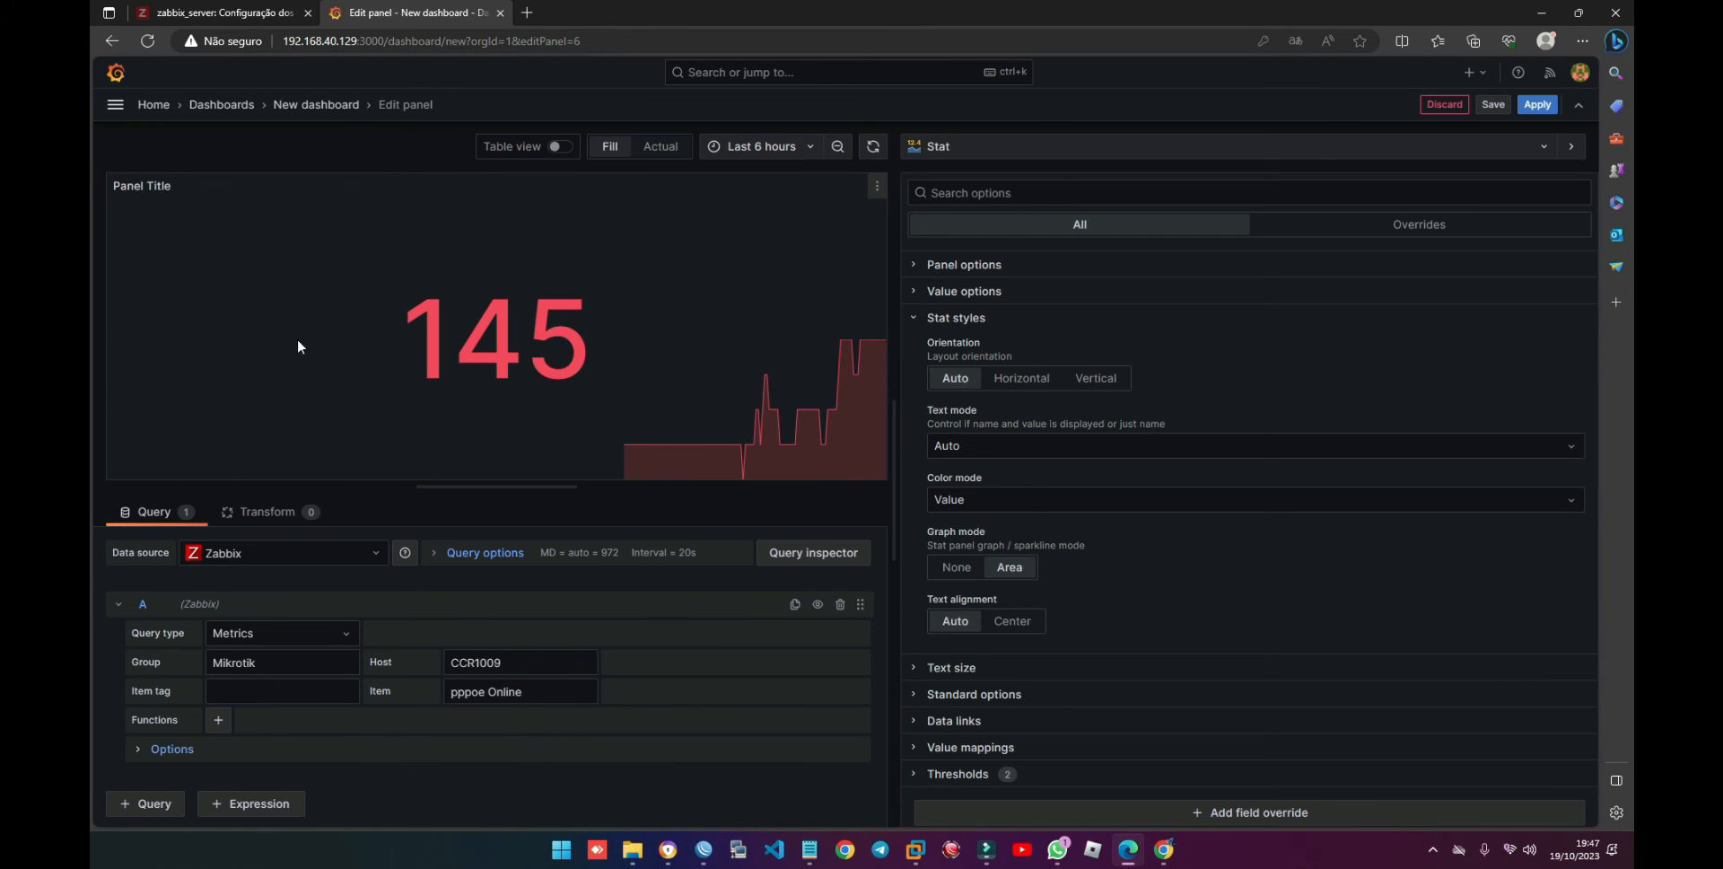
Step: Clear the stat panel's title and set its graph mode to None
left_click(978, 264)
left_click(1008, 309)
key("BackSpace")
left_click(925, 264)
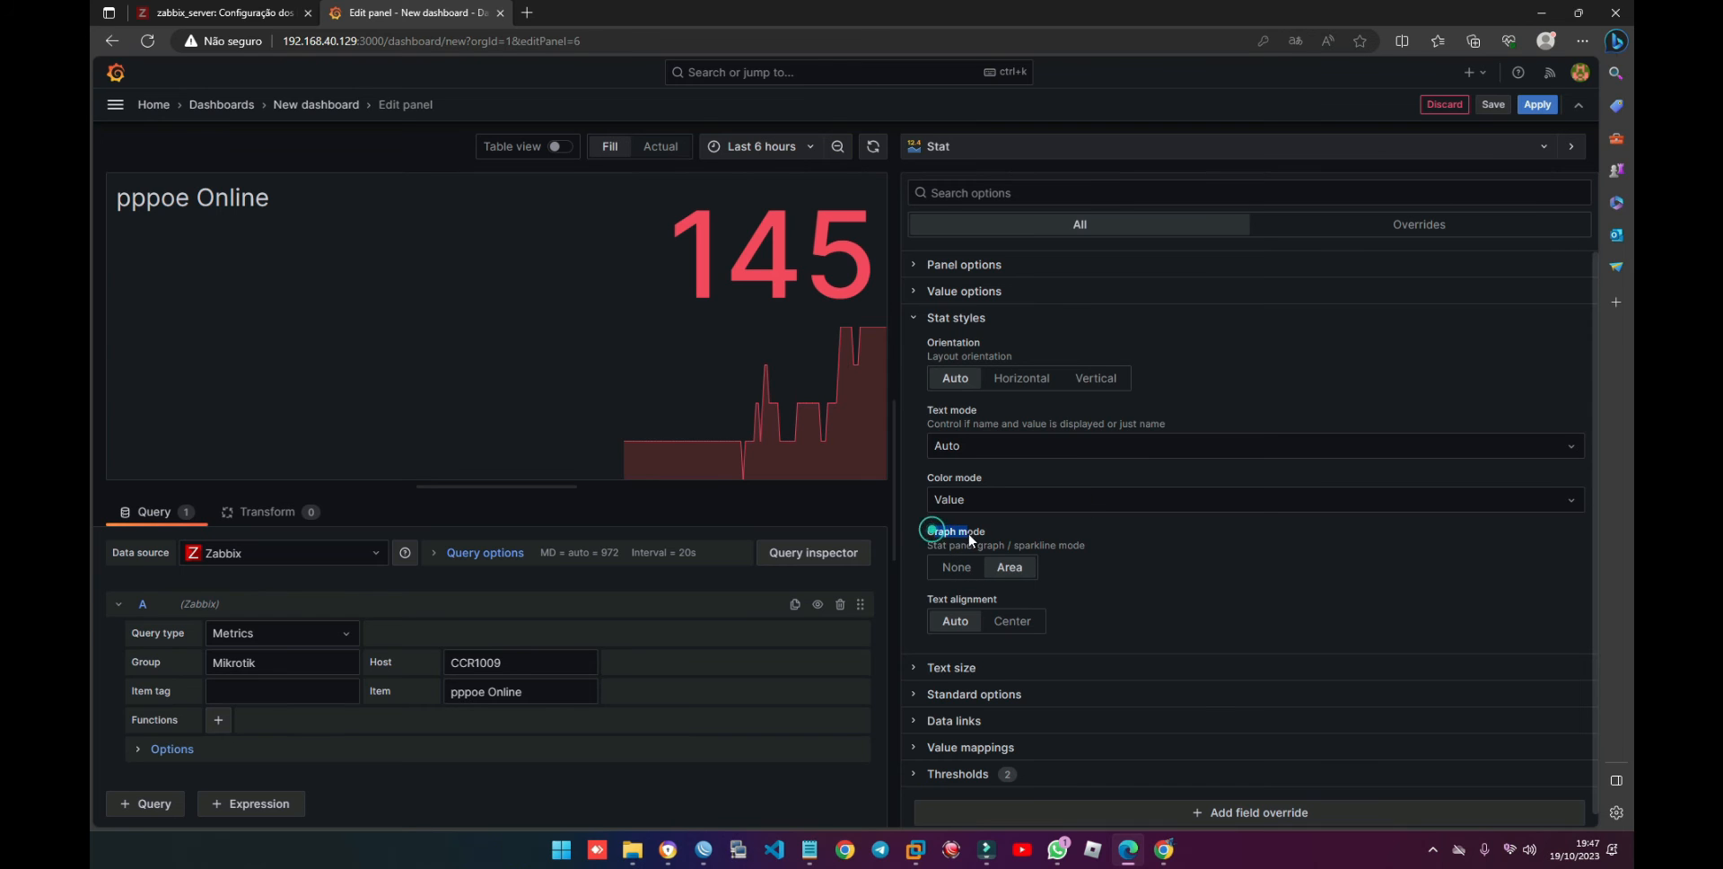
left_click(956, 567)
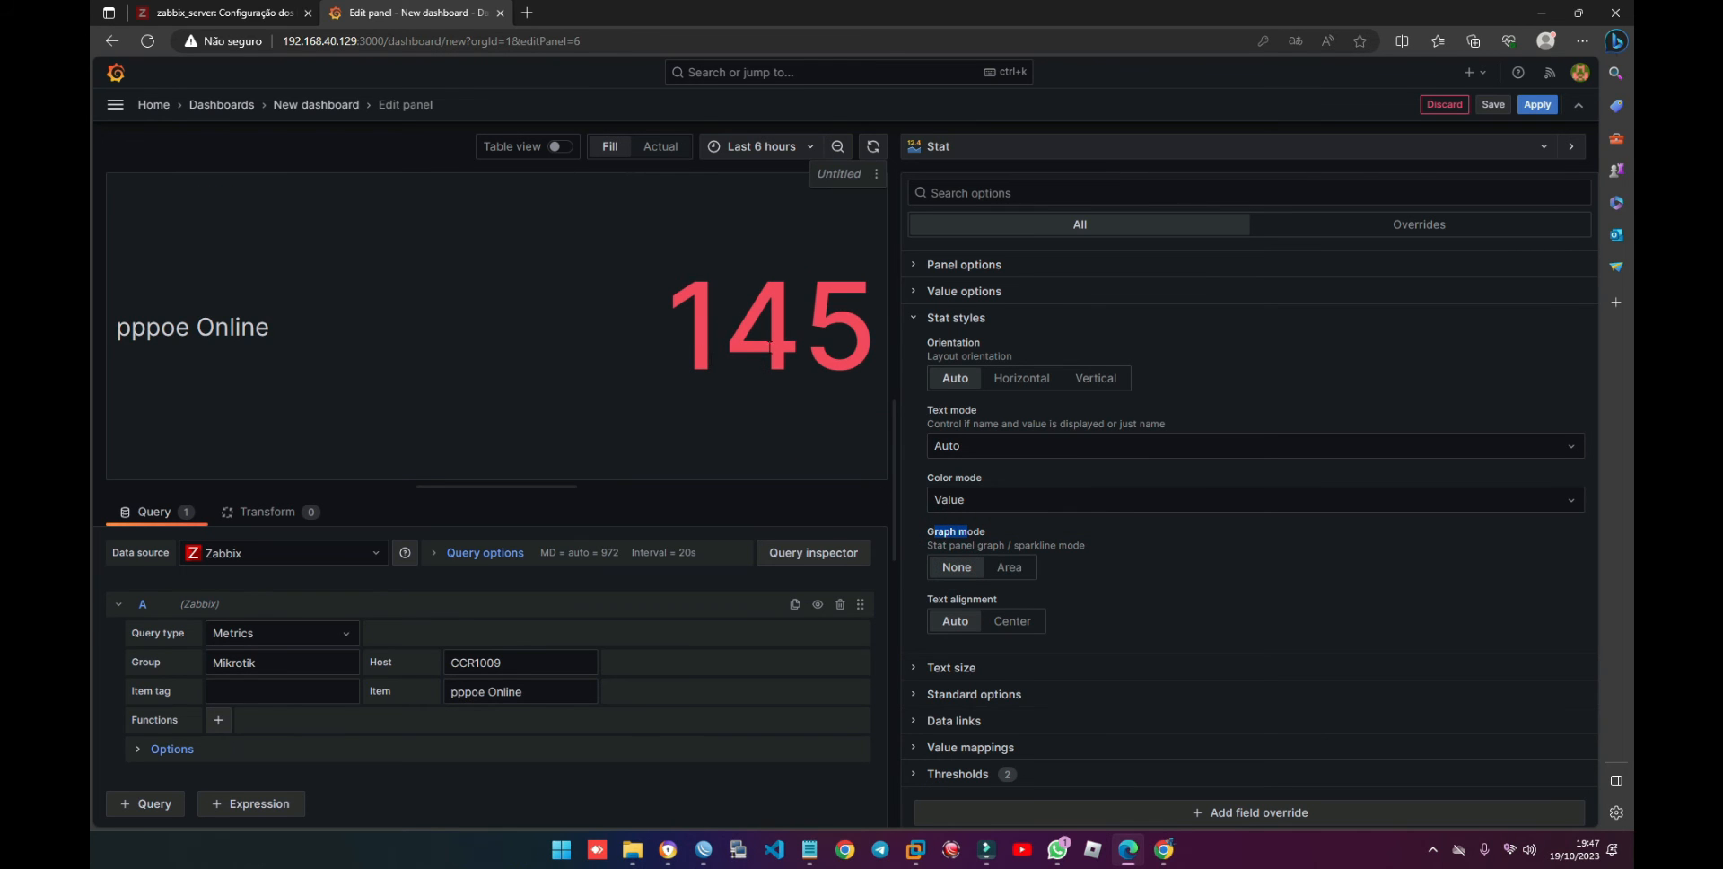
Step: Add a setAlias function with the value ONLINE to query A
left_click(218, 719)
scroll(402, 757, "down", 1)
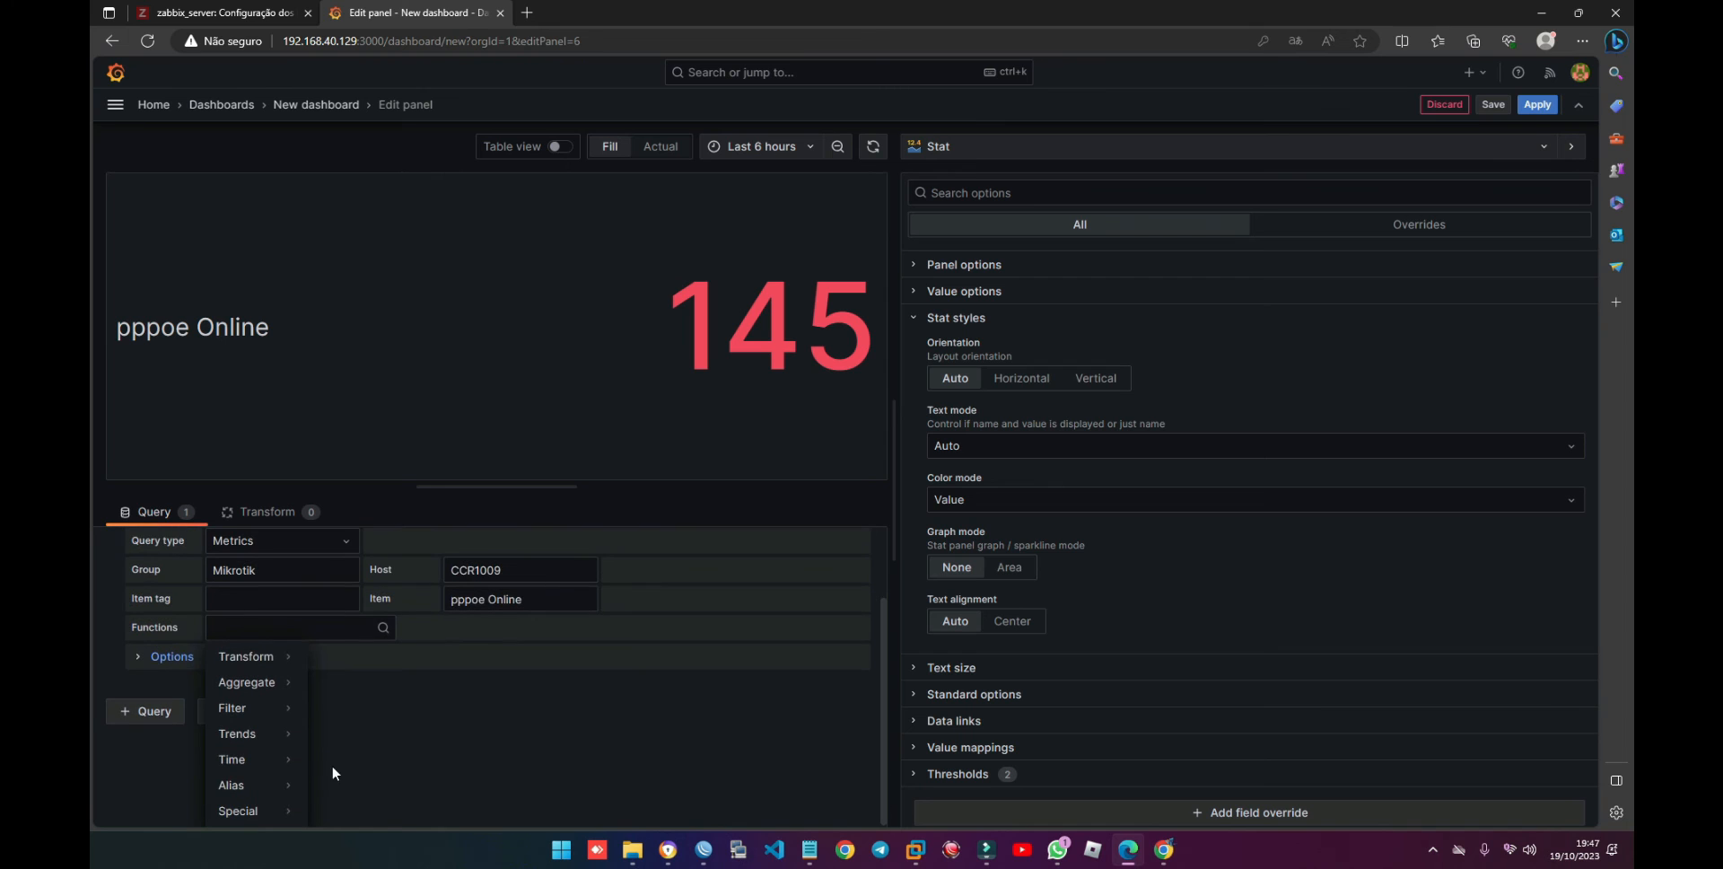
mouse_move(274, 790)
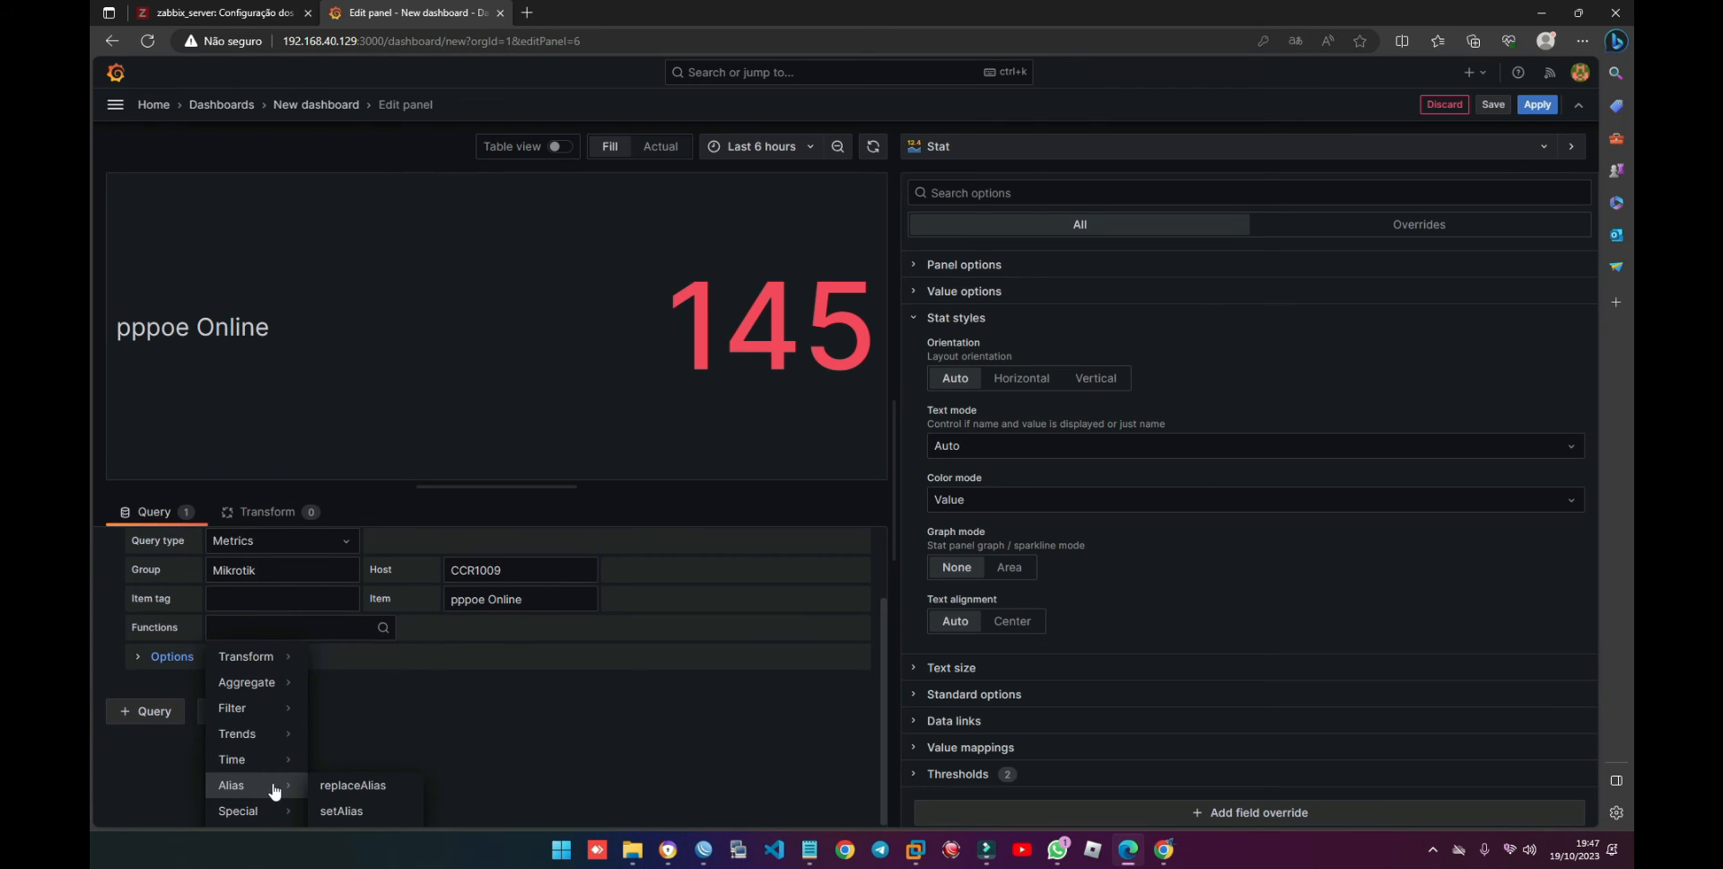
left_click(341, 810)
type("ONLINE")
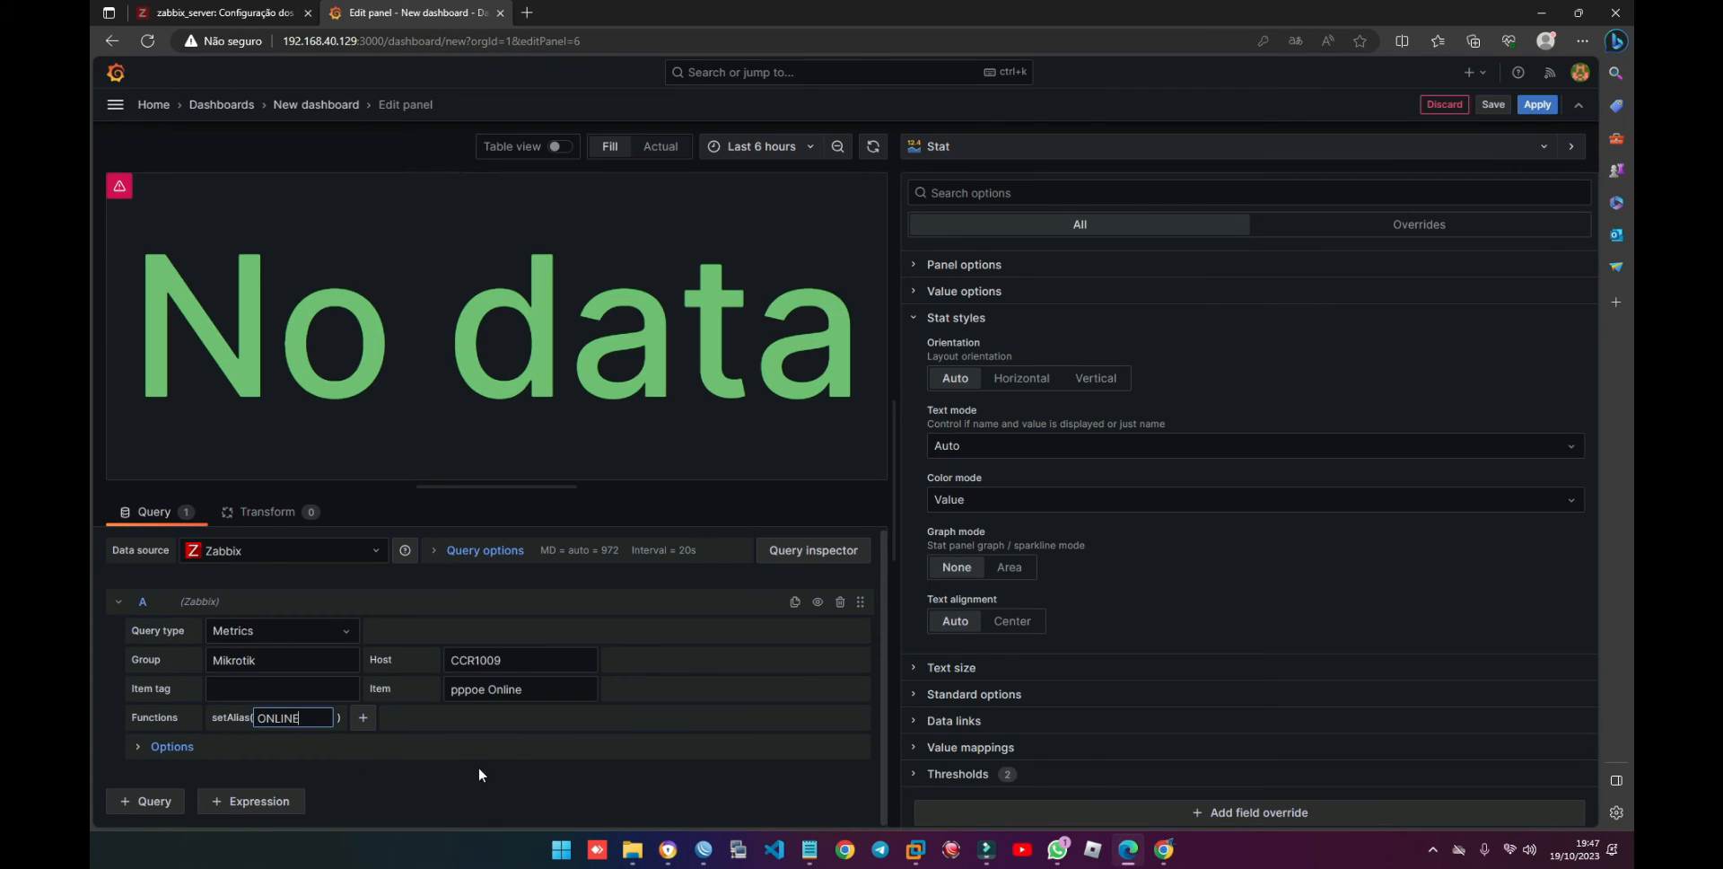
key("Return")
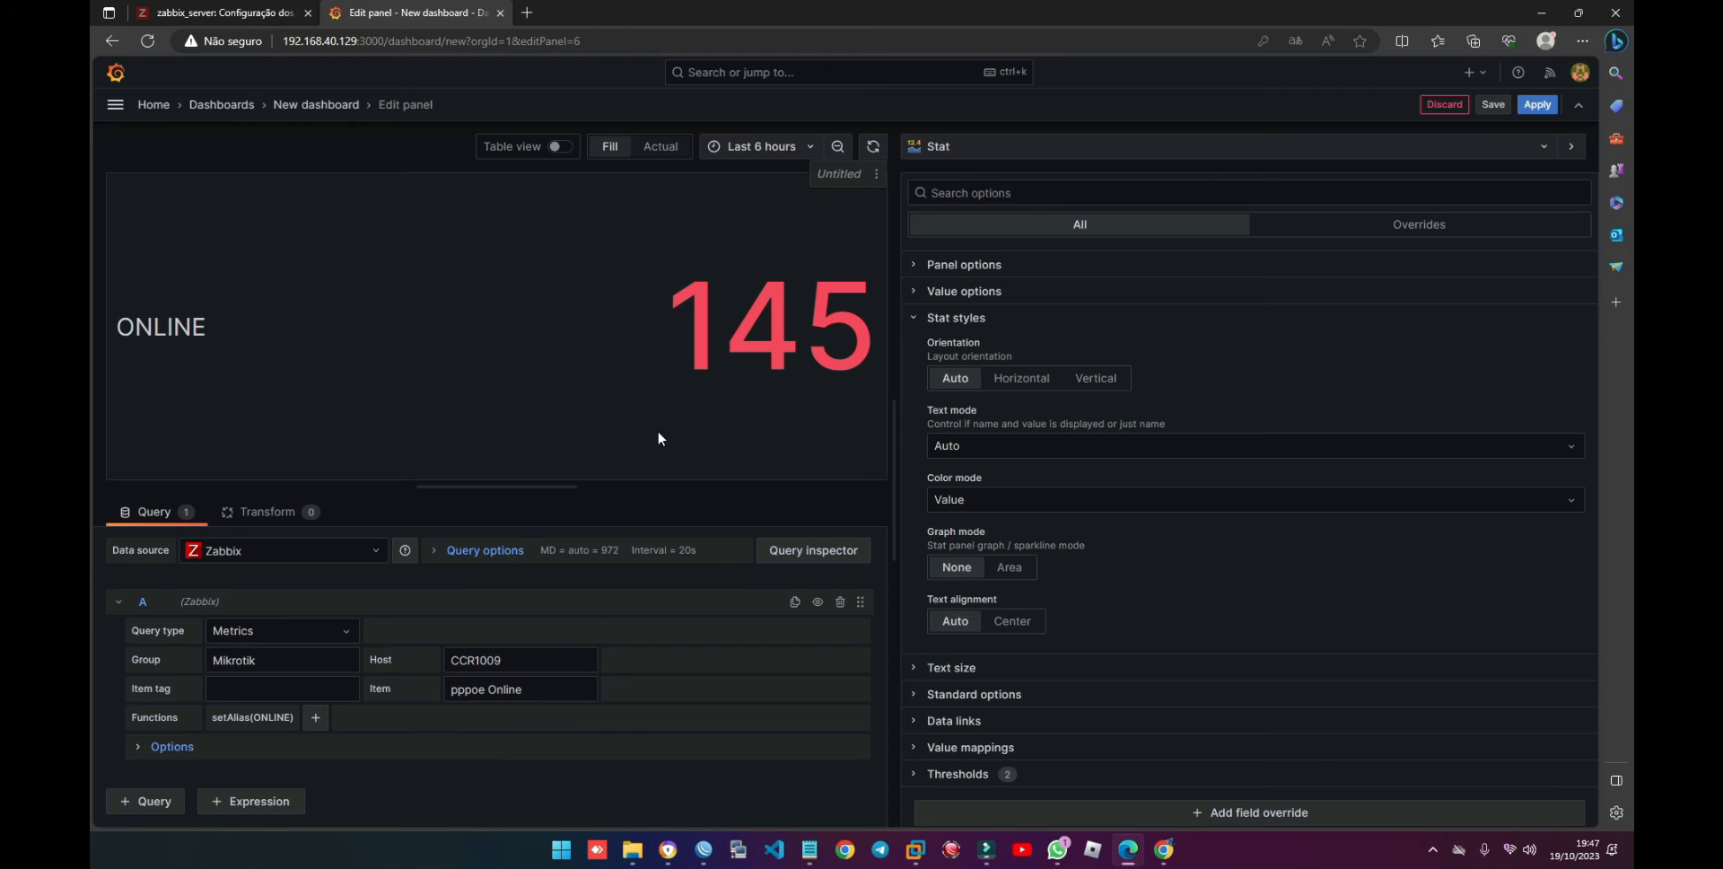
Step: Duplicate query A and set the copy's alias to MAXIMO
left_click(796, 602)
left_click(278, 718)
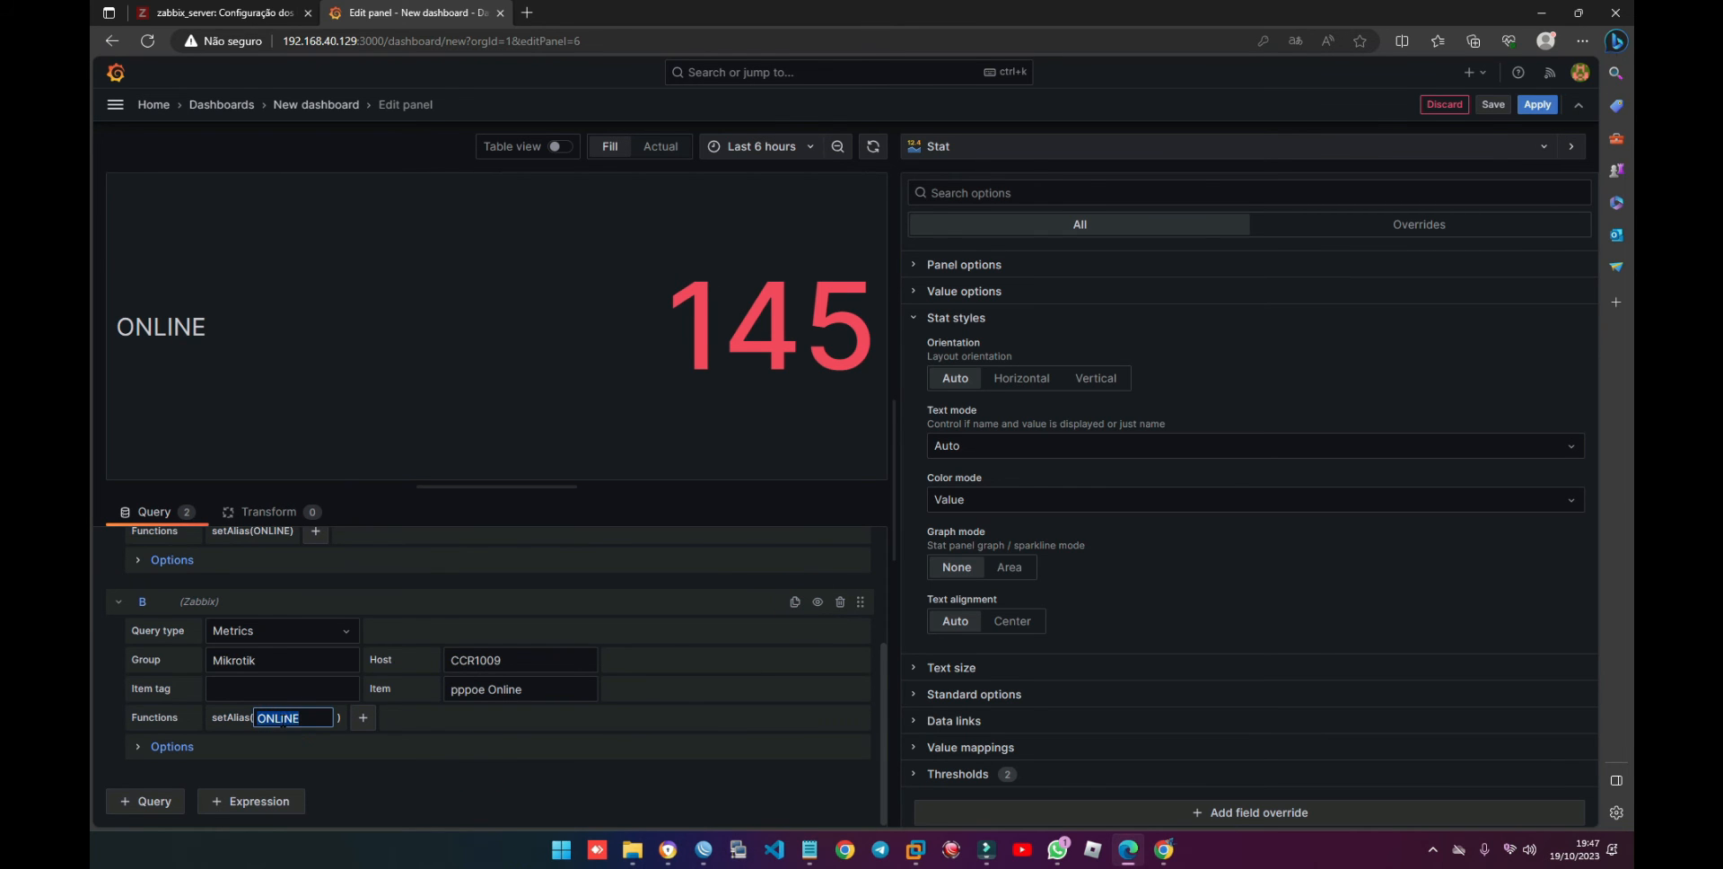
type("MAXIMO")
left_click(380, 783)
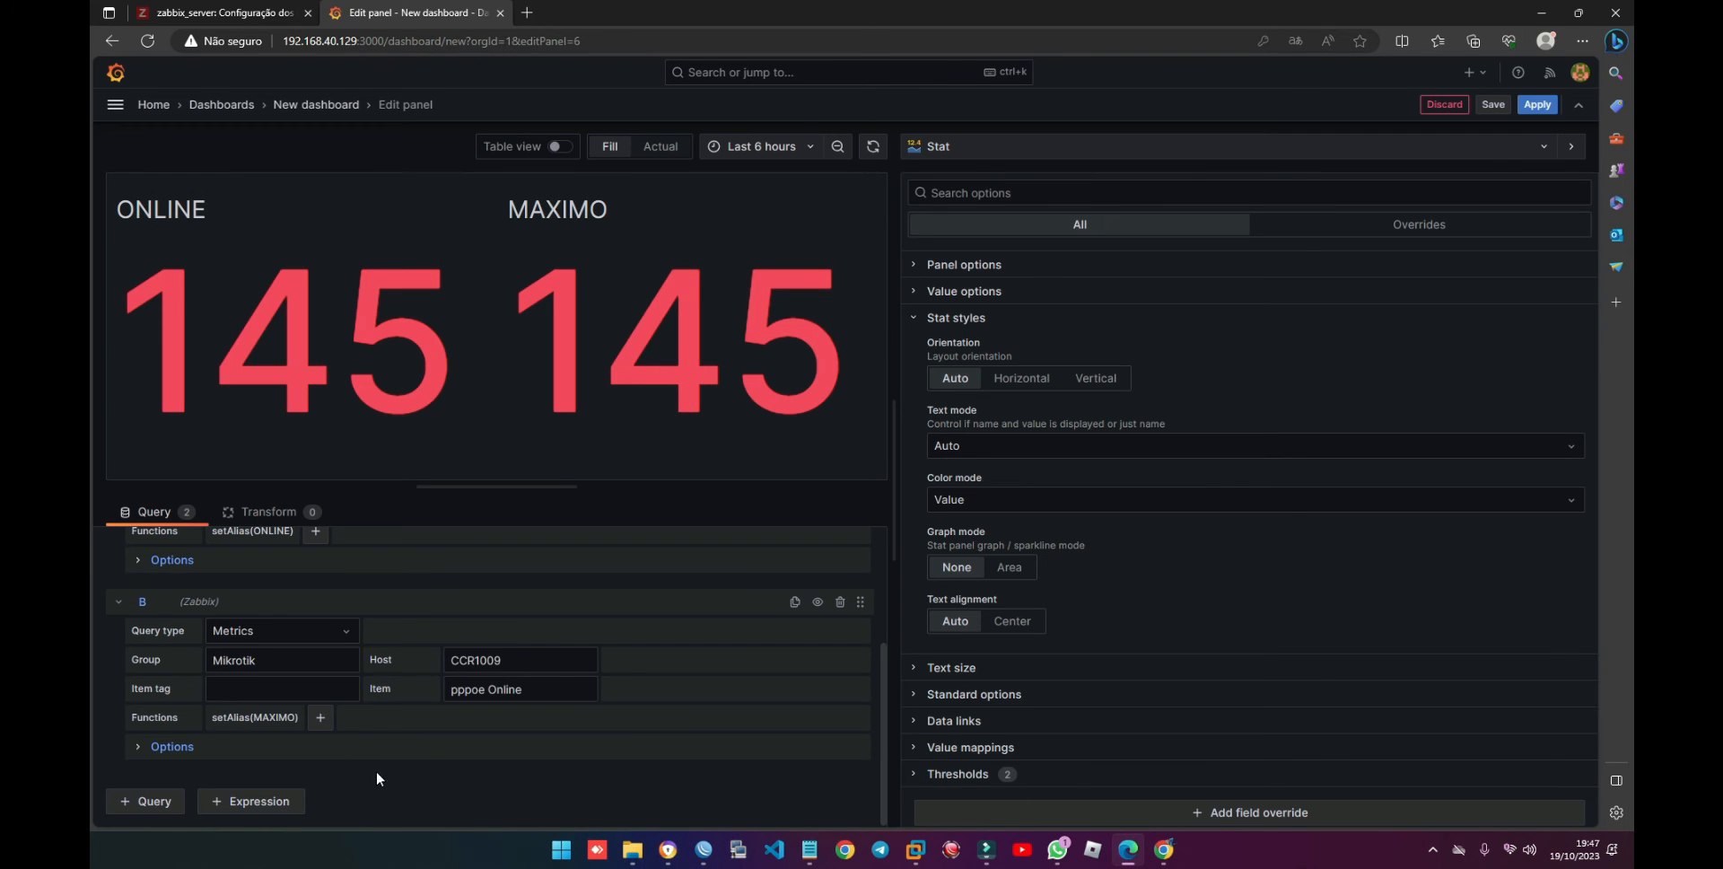
left_click(320, 717)
mouse_move(377, 747)
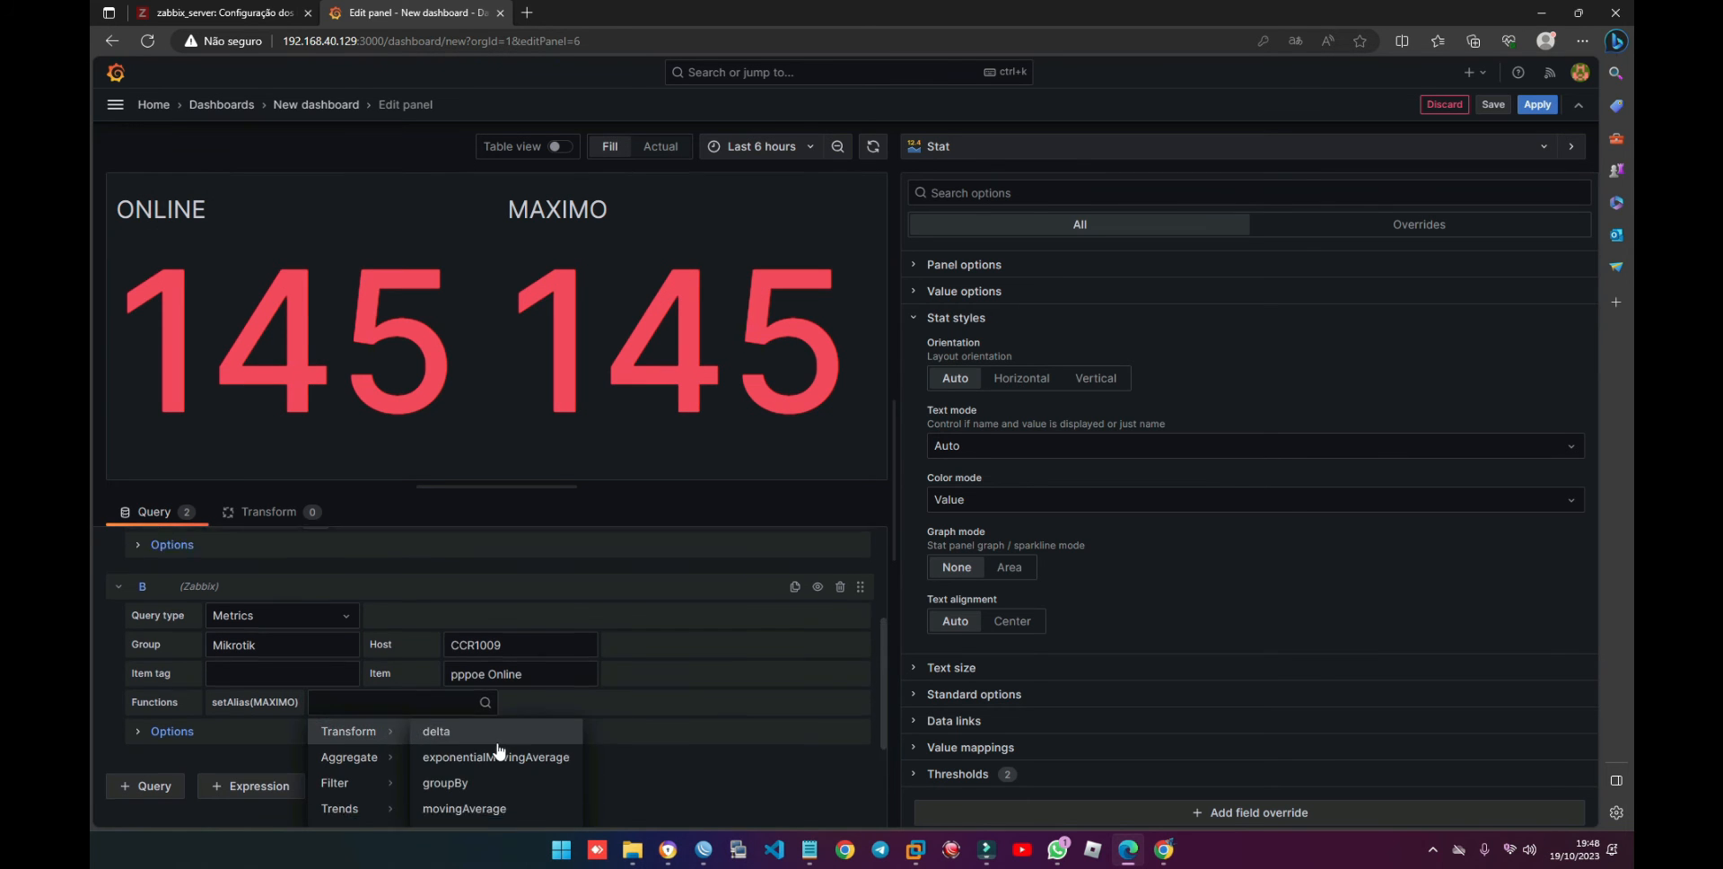
scroll(499, 750, "down", 1)
mouse_move(359, 710)
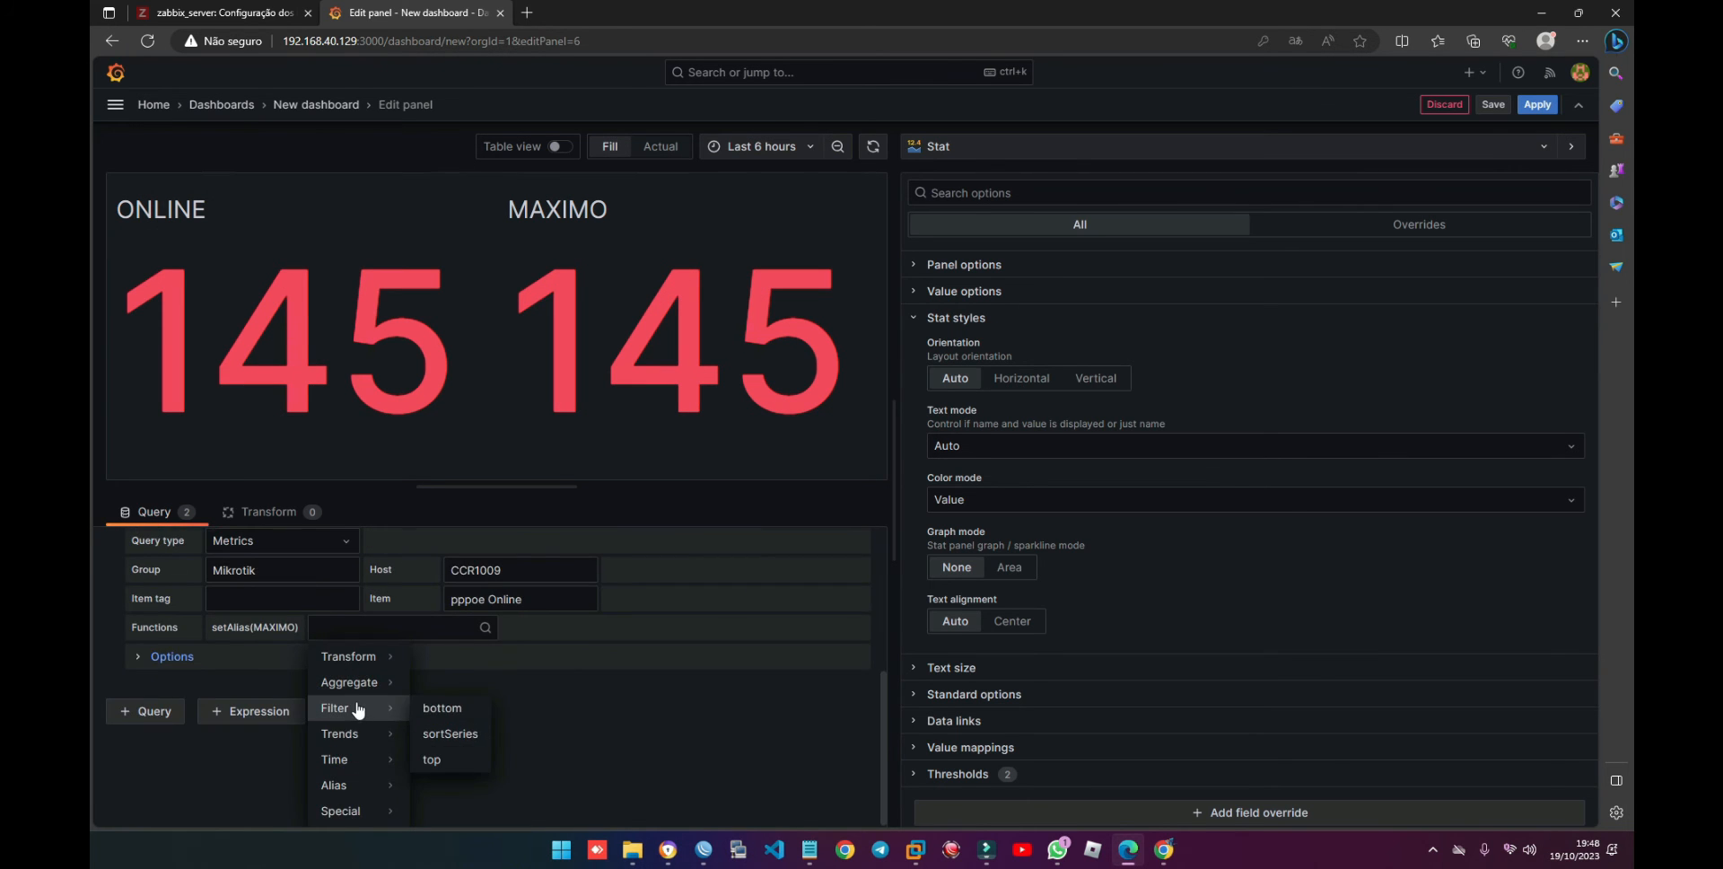
scroll(562, 596, "up", 3)
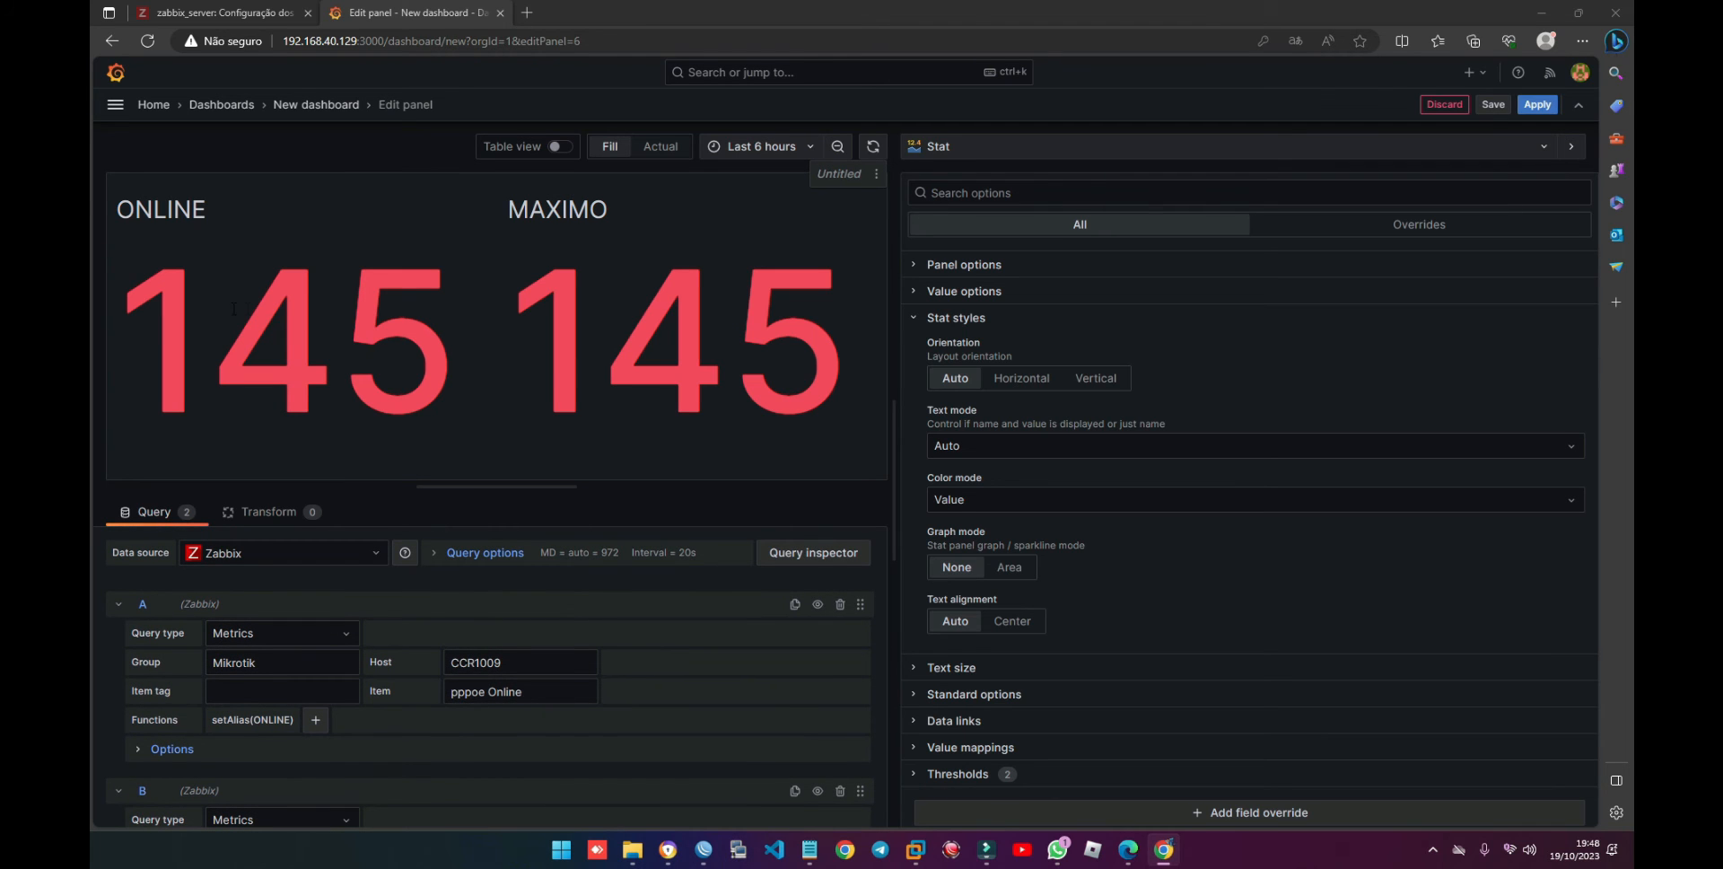
left_click_drag(160, 332, 305, 332)
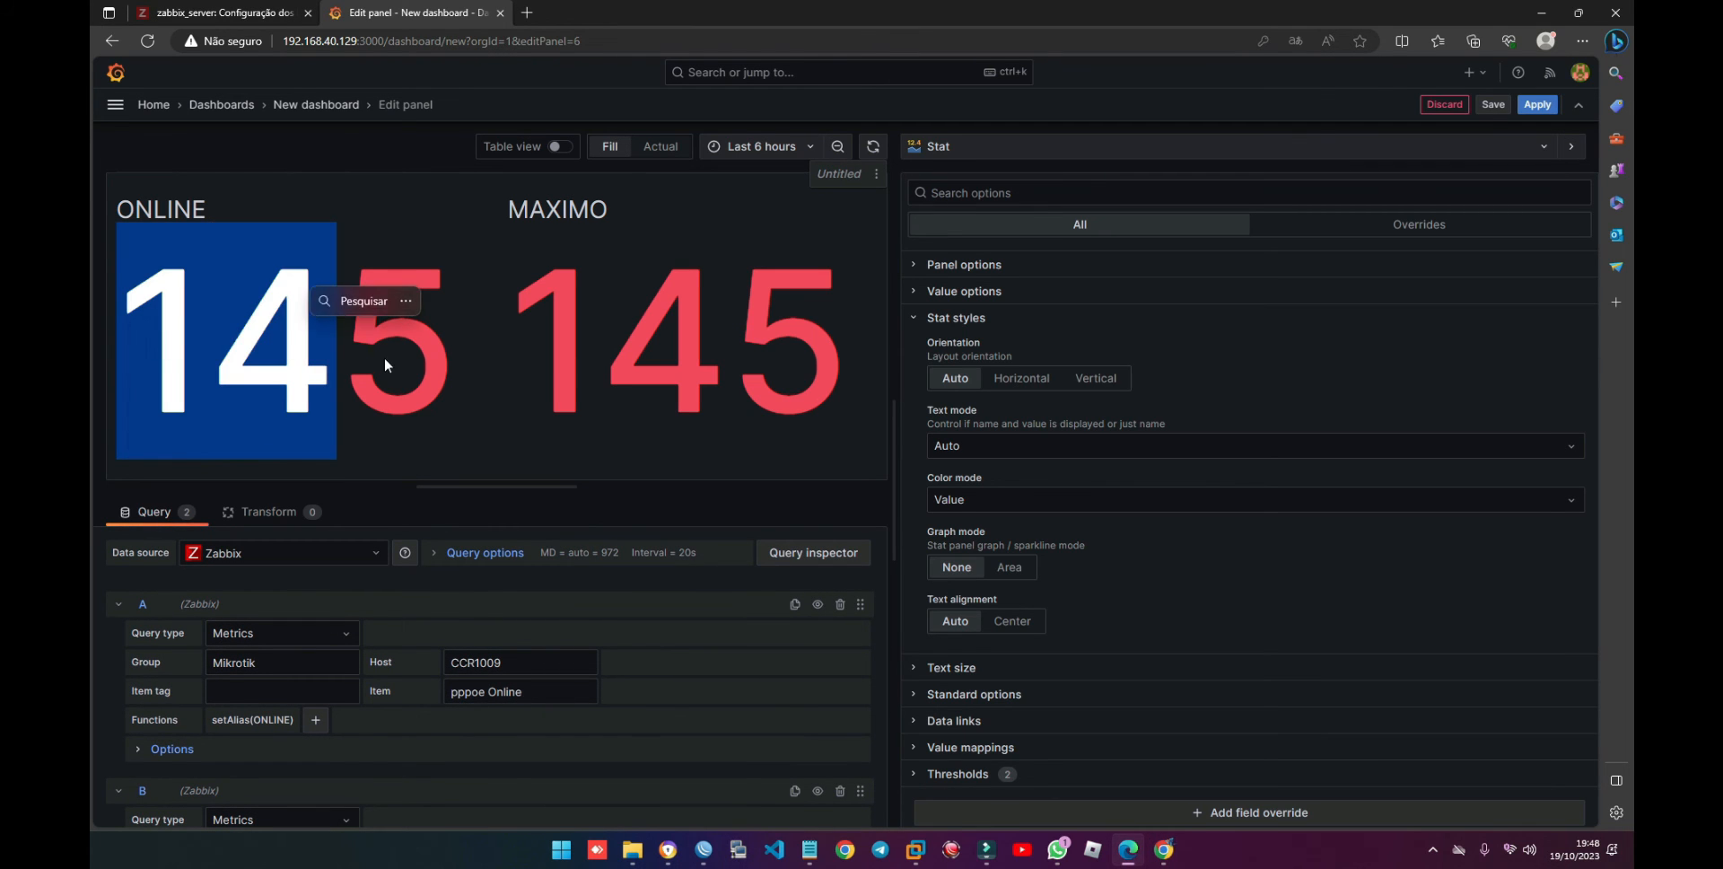
left_click(452, 348)
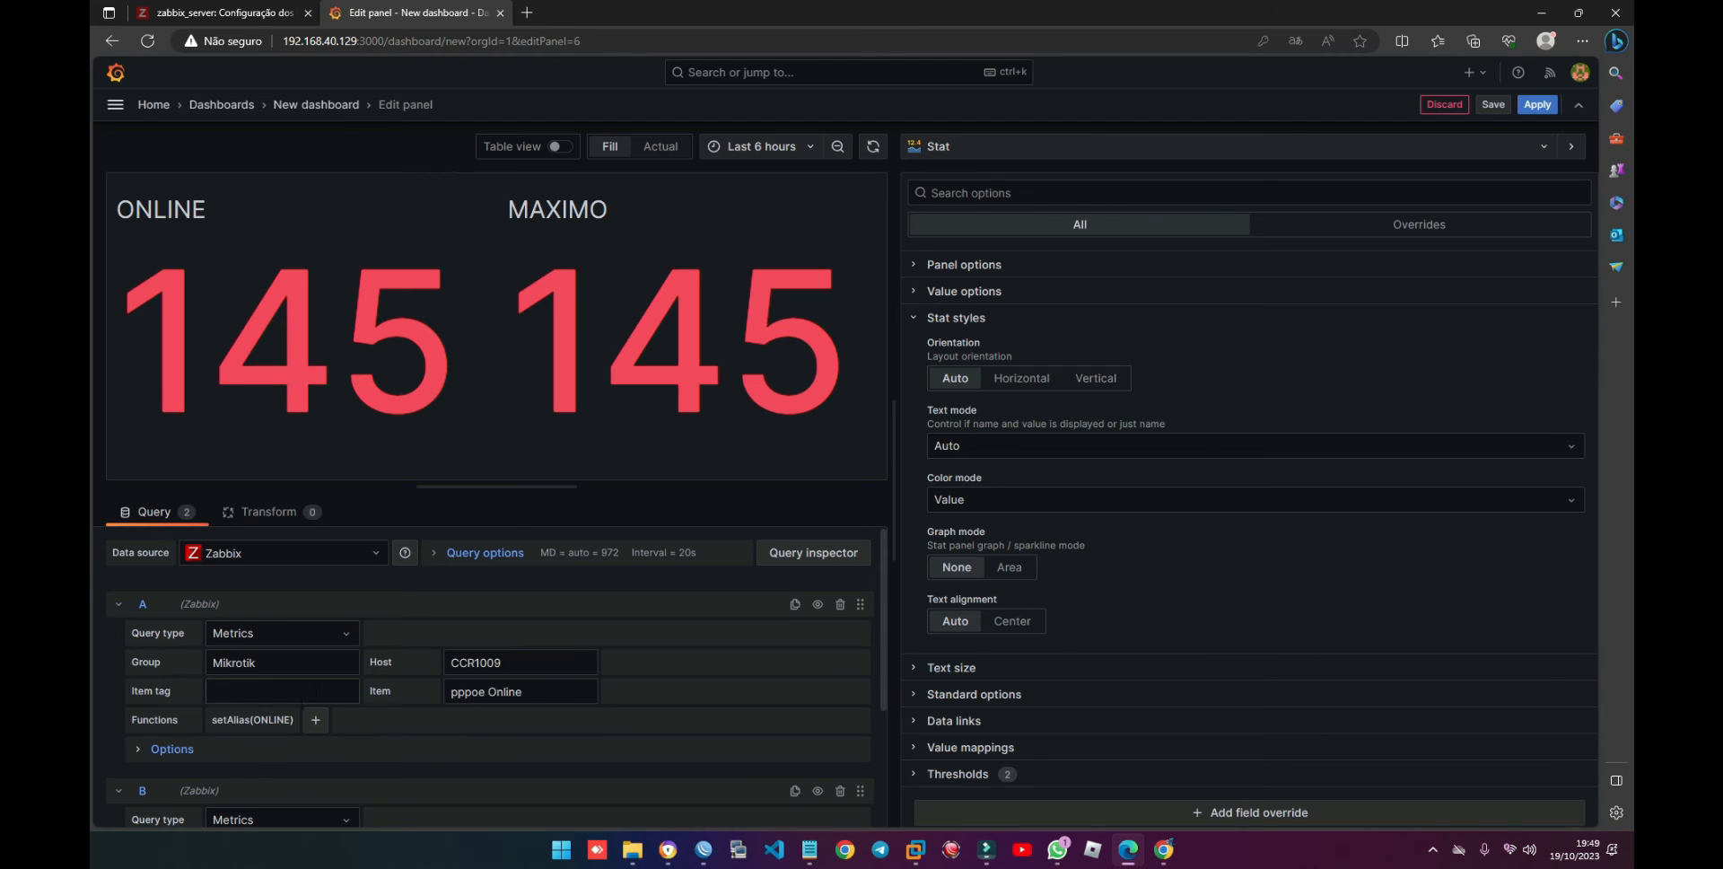
Step: Change query A's alias to MAXIMO and query B's alias to ATUAL
left_click(273, 719)
double_click(274, 719)
type("MAXIMO")
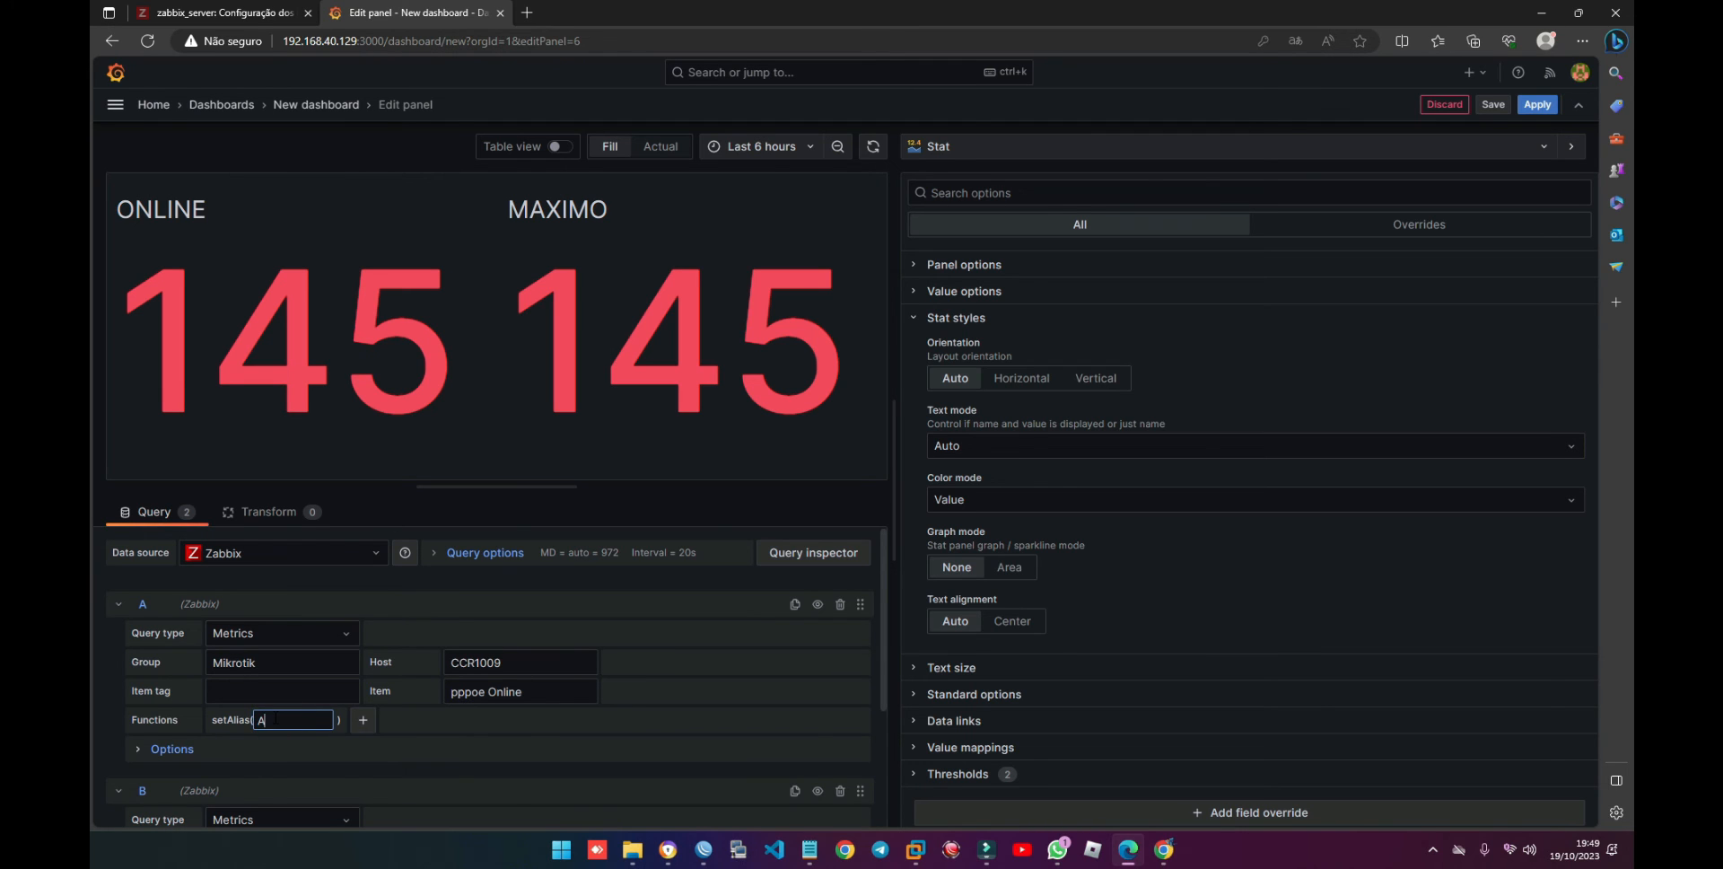
scroll(350, 702, "down", 1)
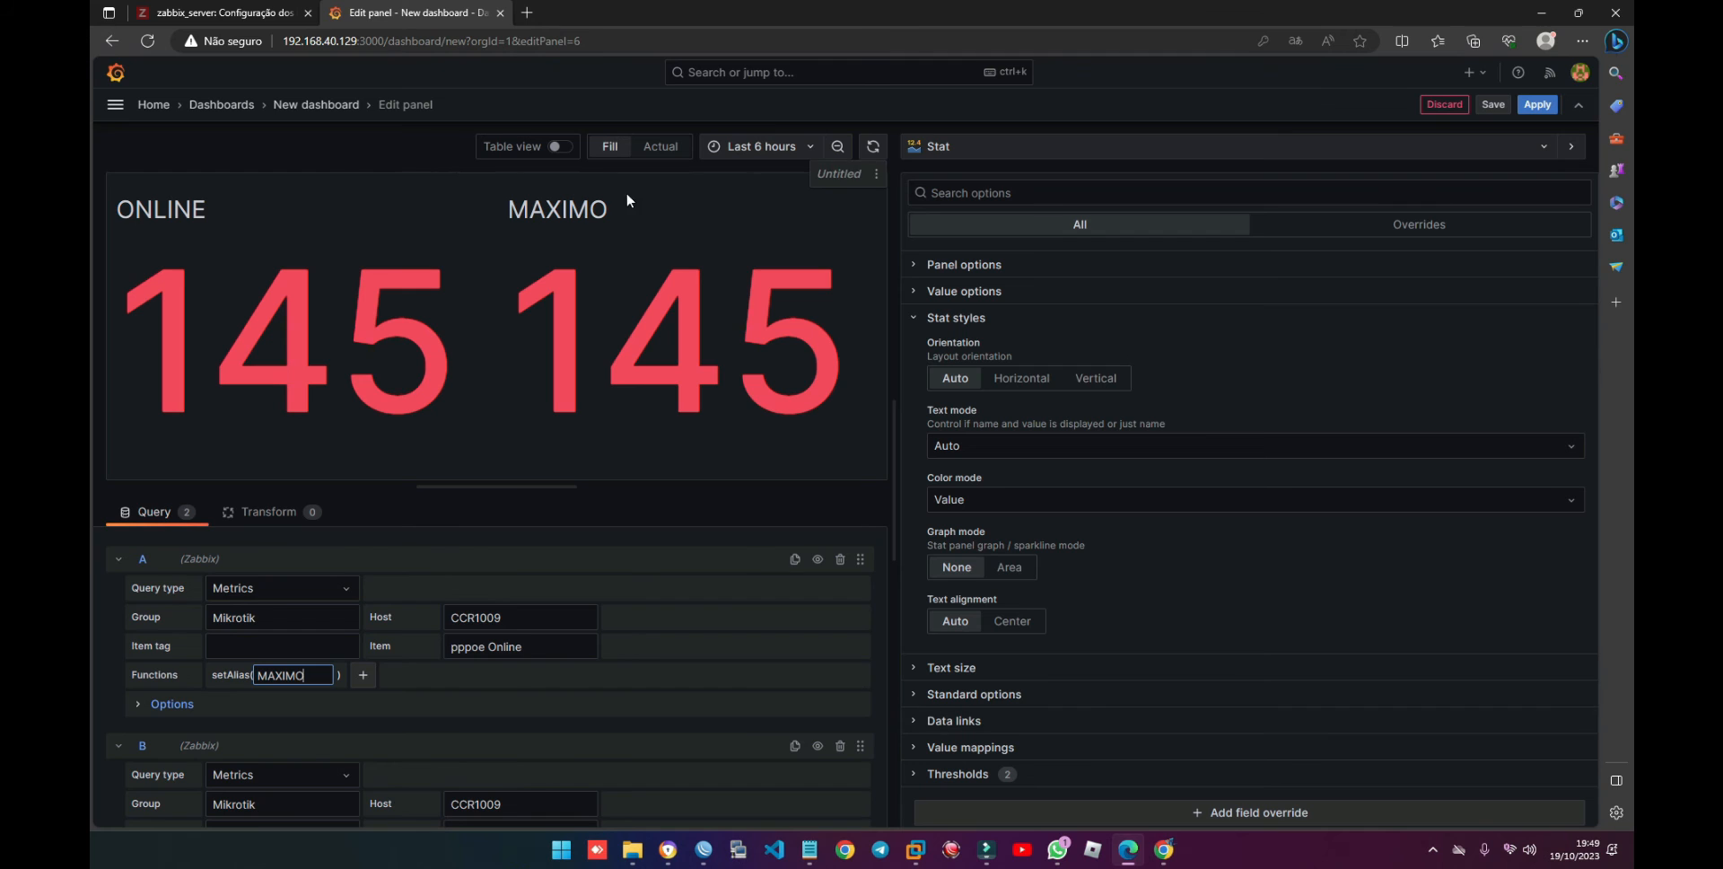
scroll(280, 786, "down", 2)
left_click(276, 771)
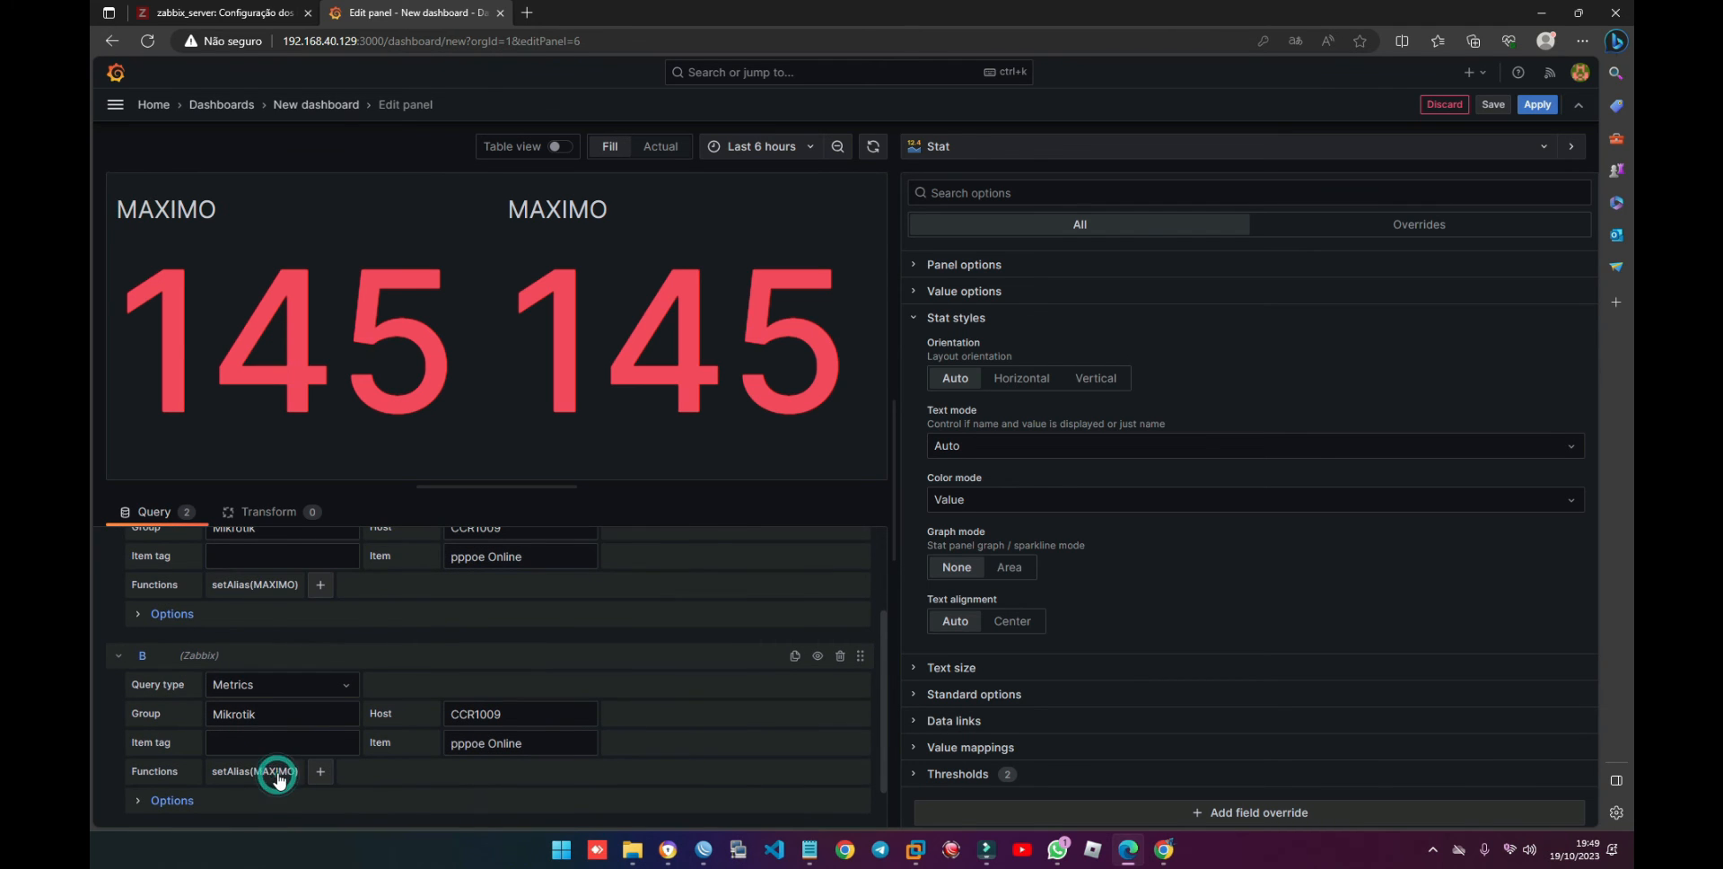
double_click(277, 771)
type("ATUAL")
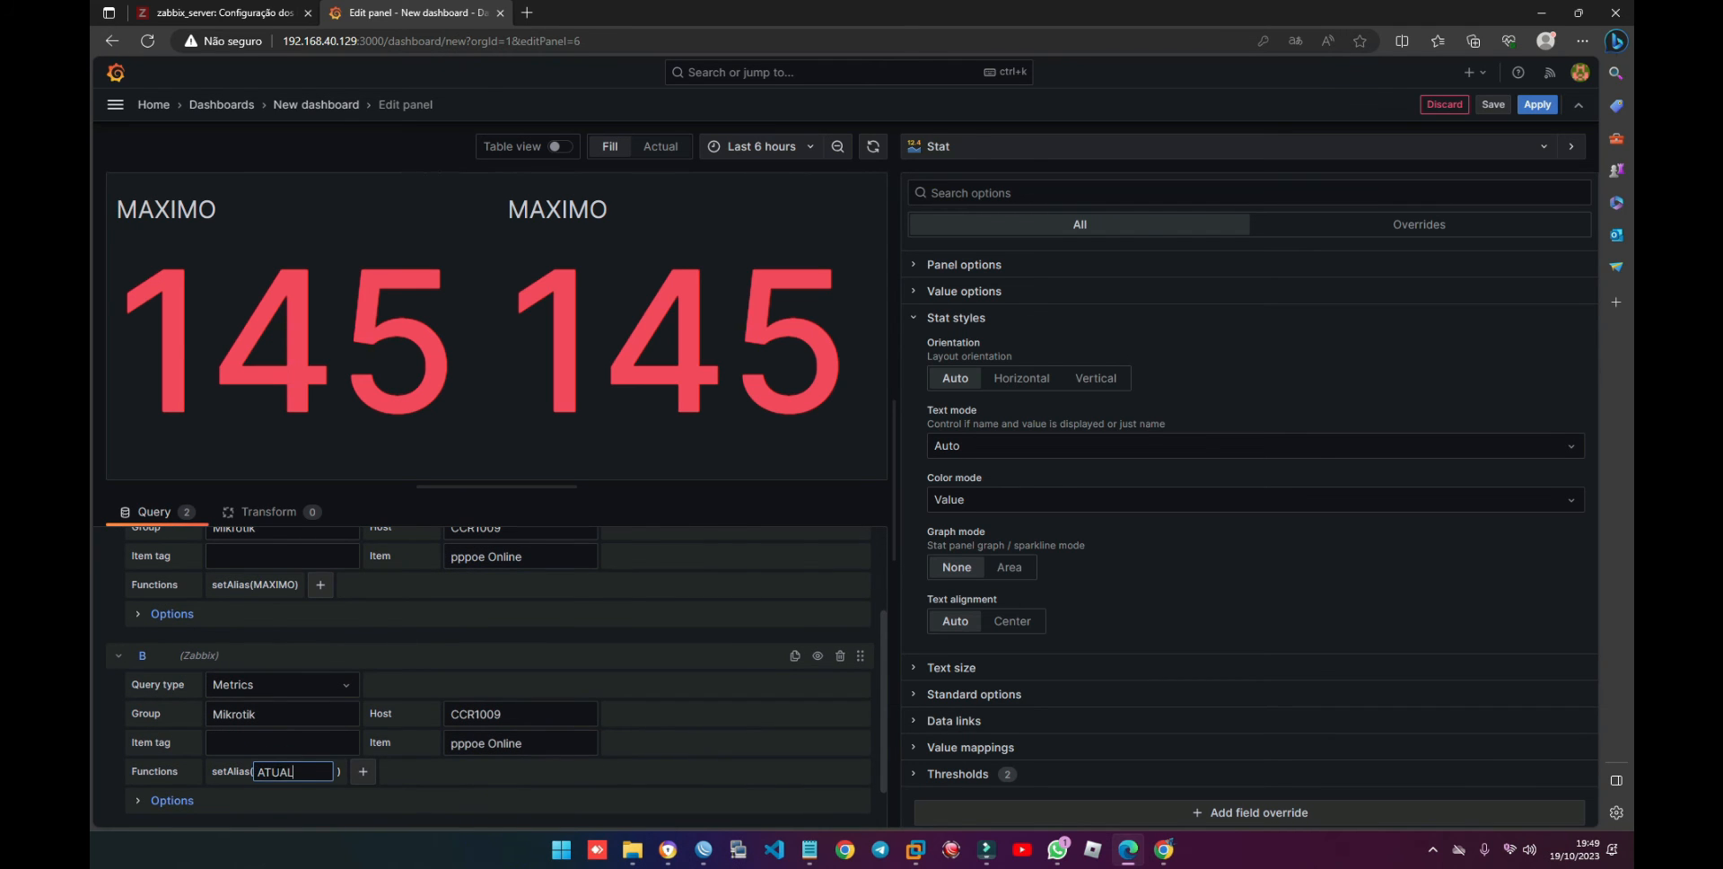
left_click(380, 629)
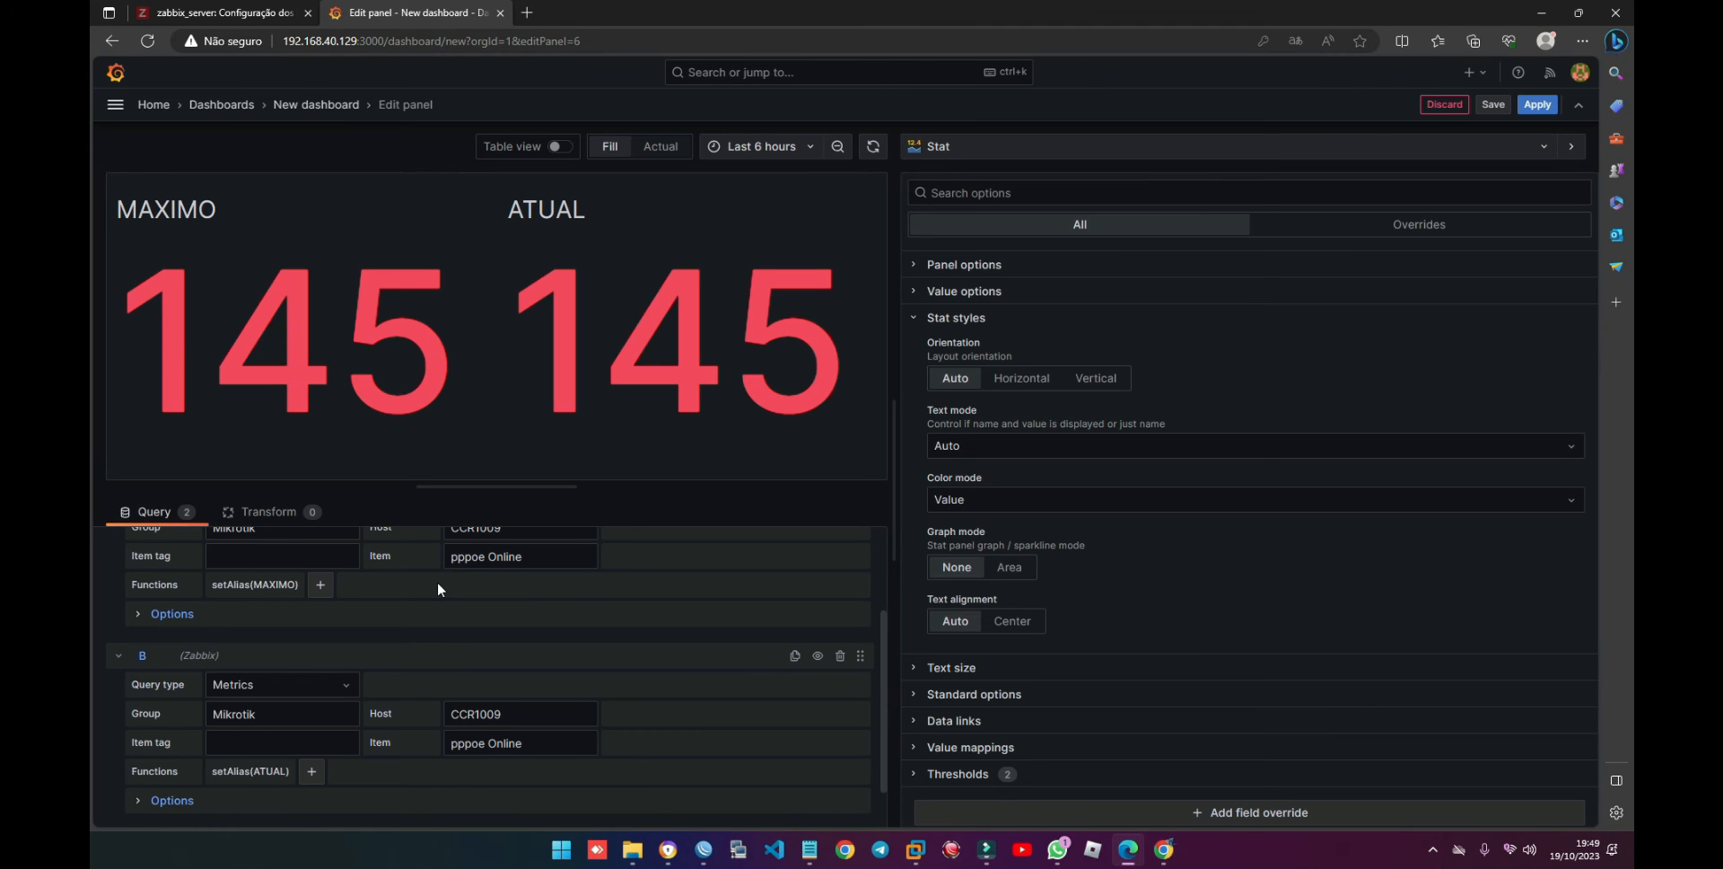
Step: Add a groupBy function to query A with a 24h interval and max aggregation
left_click(320, 584)
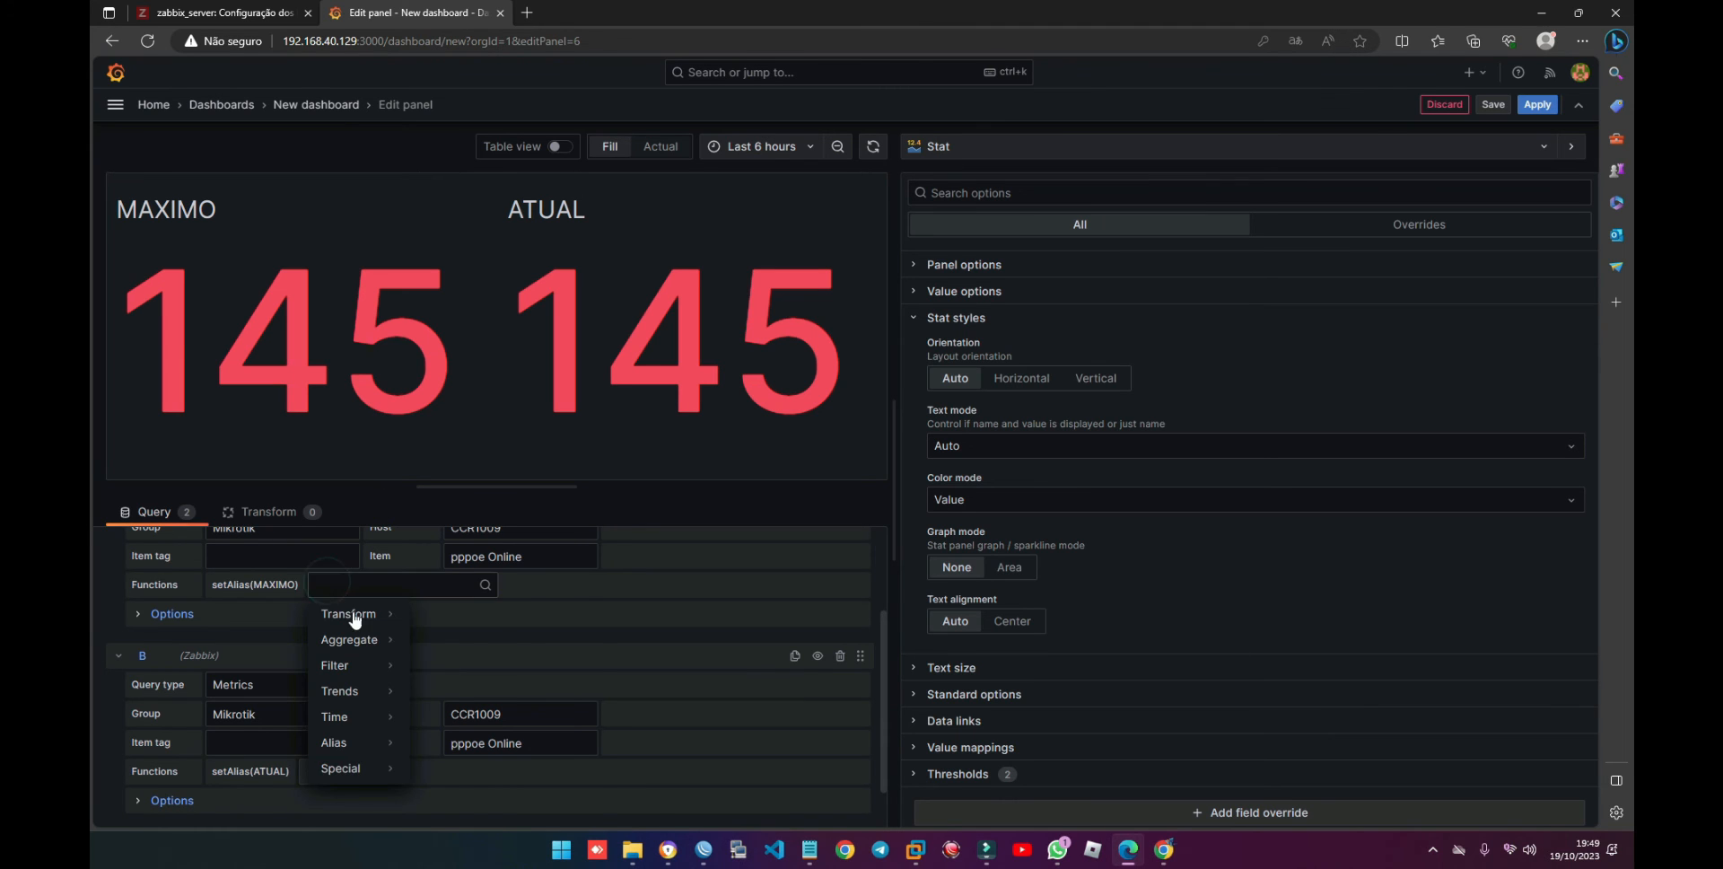
mouse_move(357, 621)
left_click(469, 666)
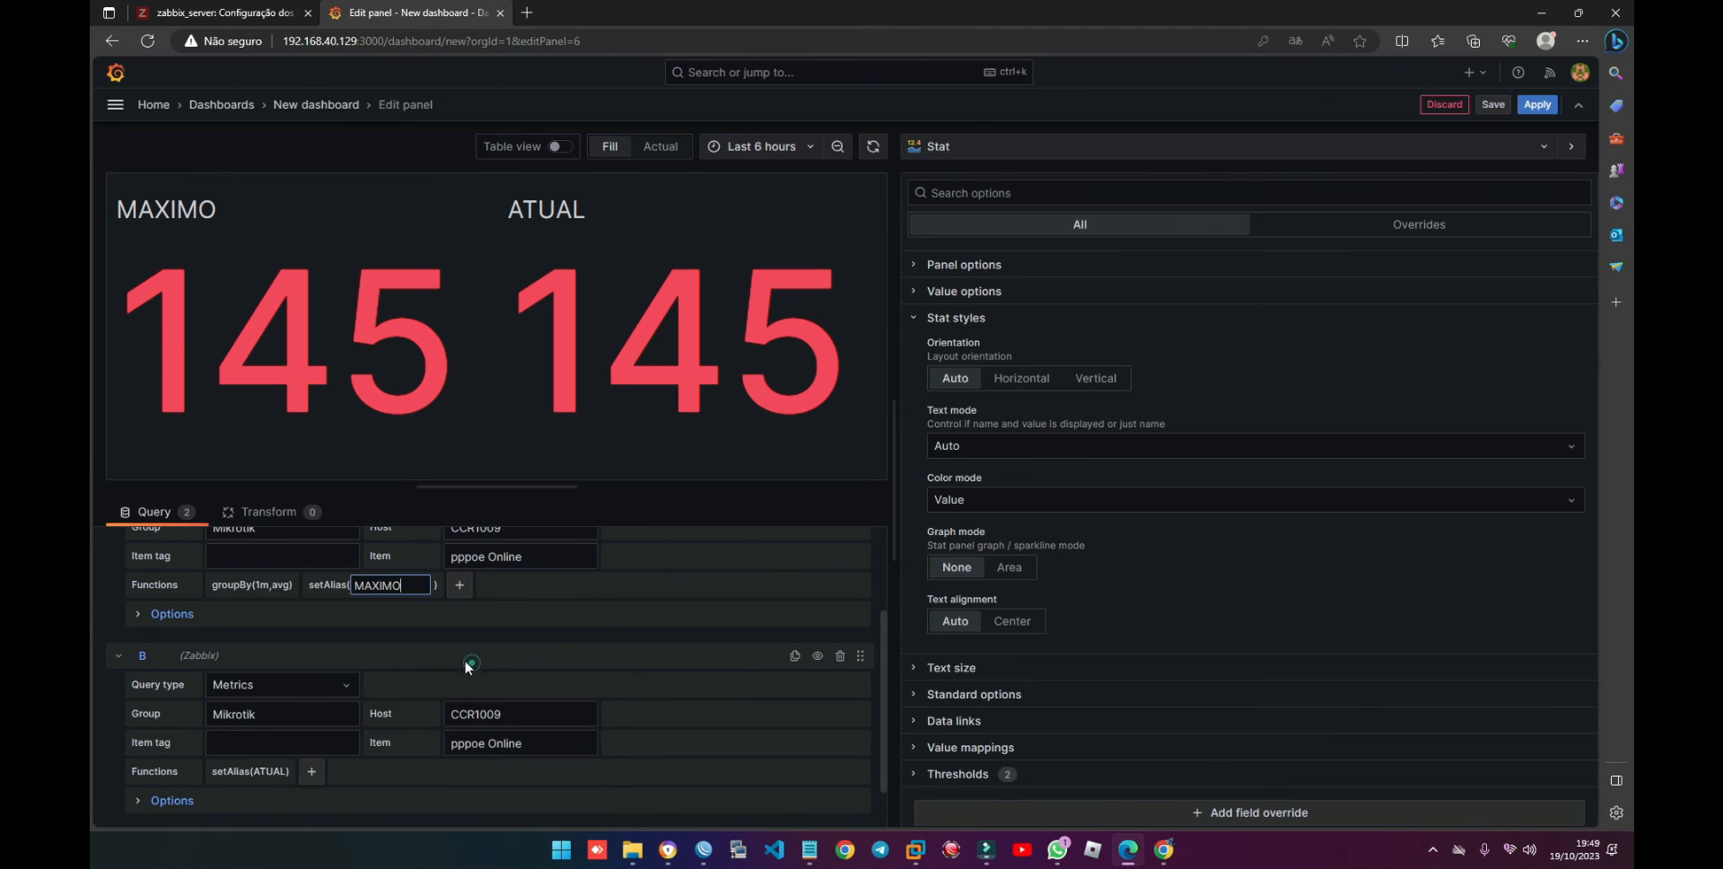
left_click(308, 589)
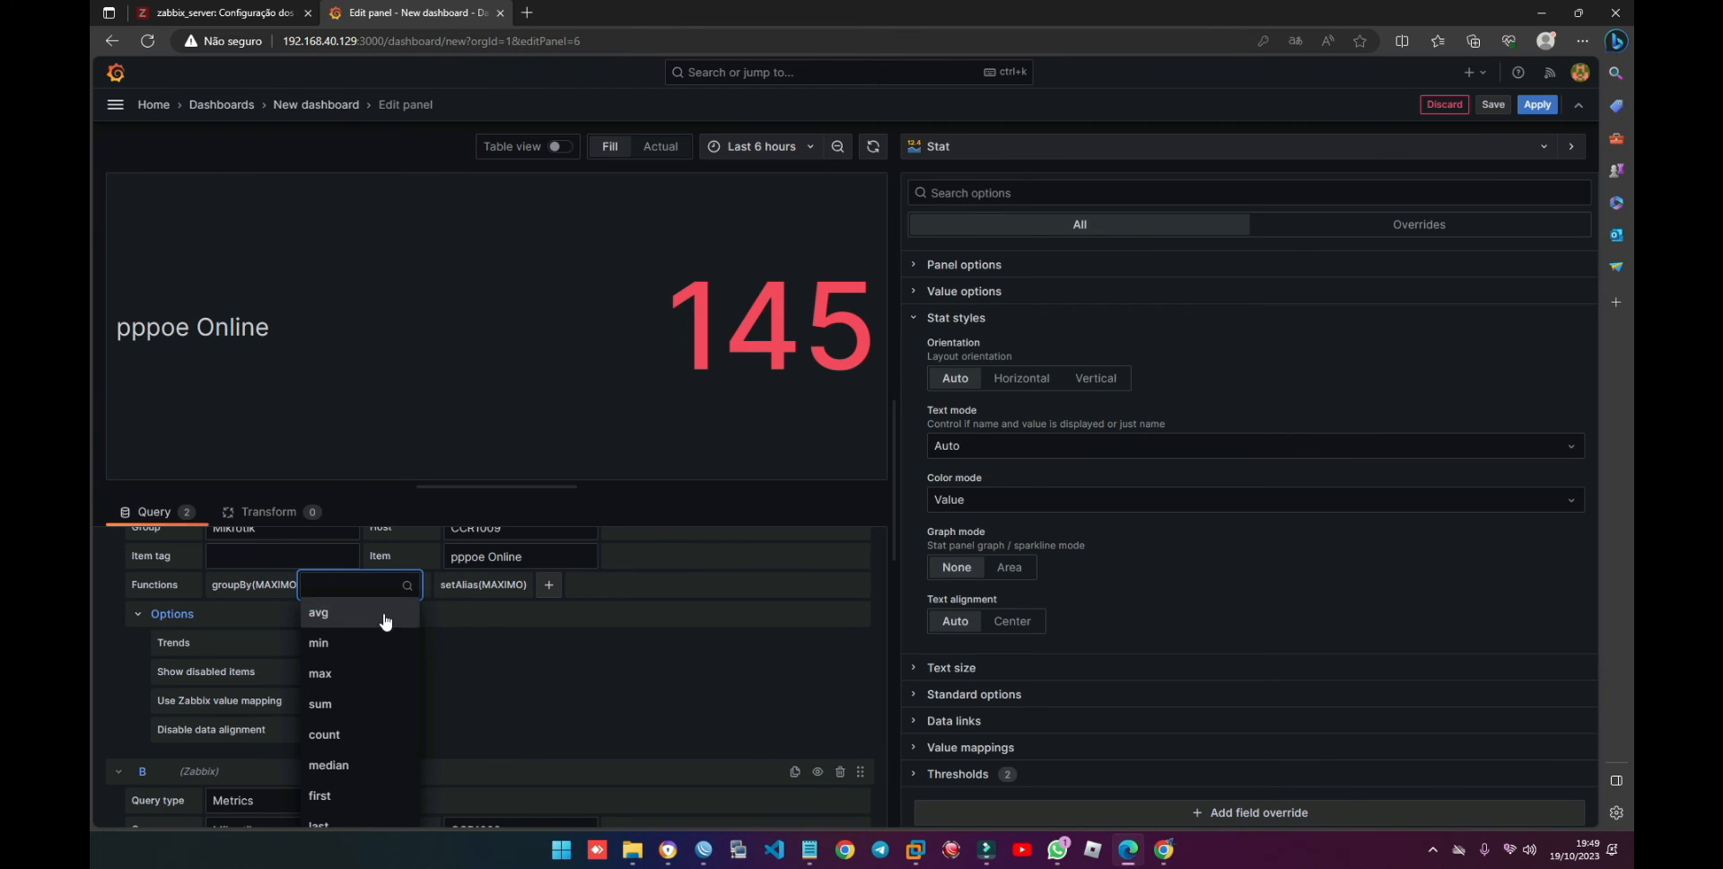
left_click(328, 675)
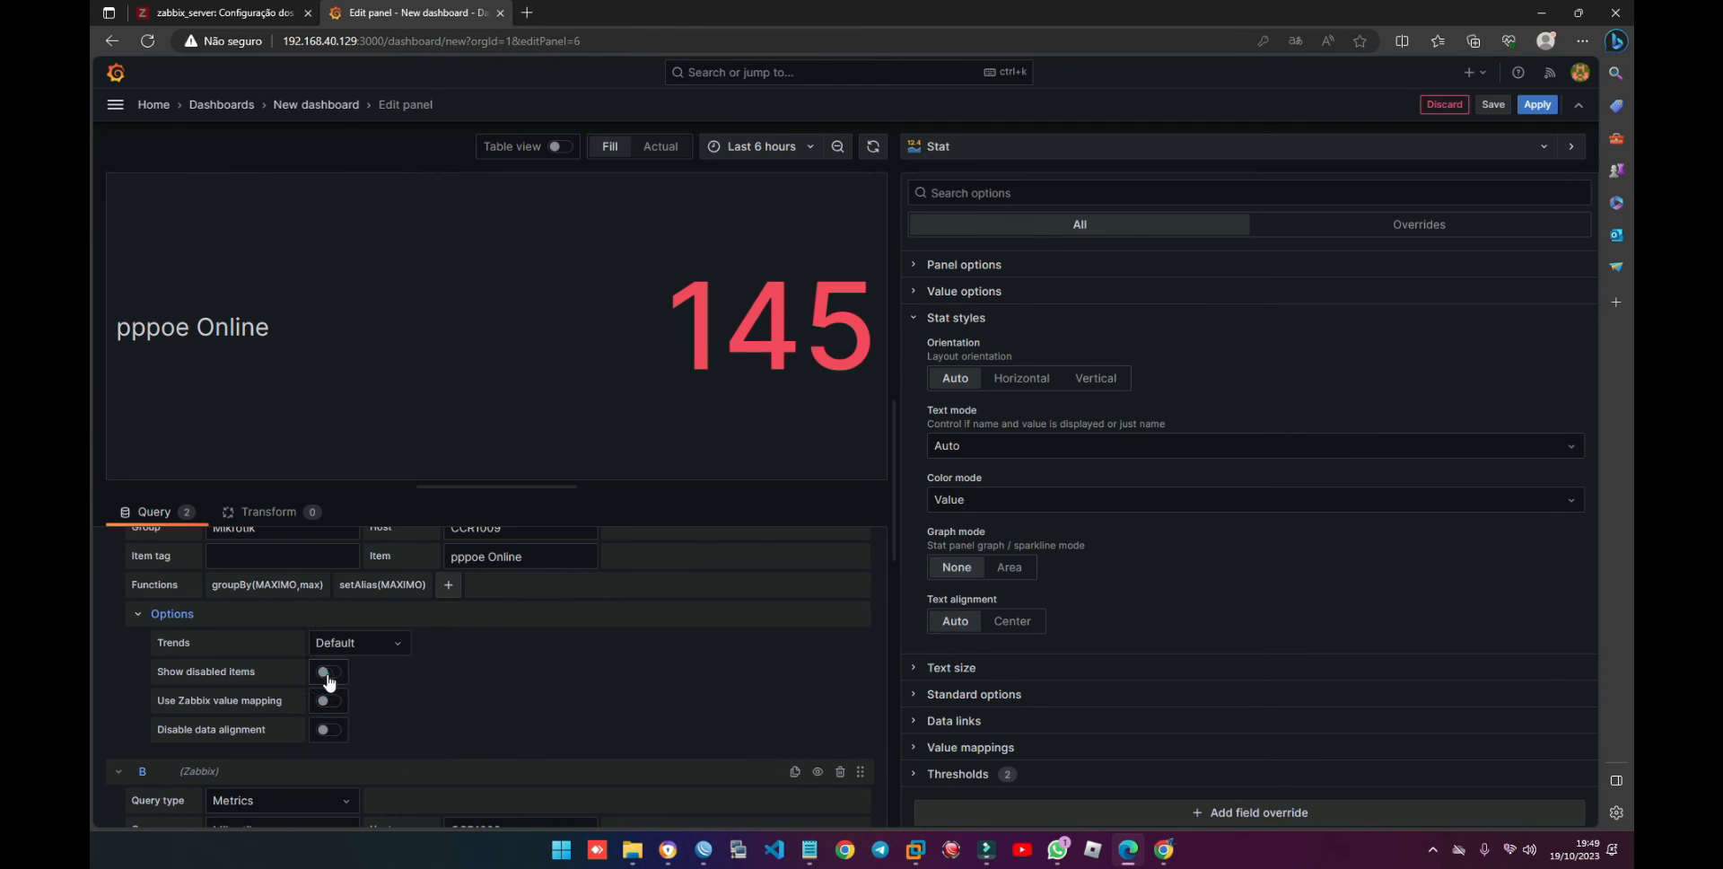
scroll(523, 666, "up", 1)
left_click(144, 705)
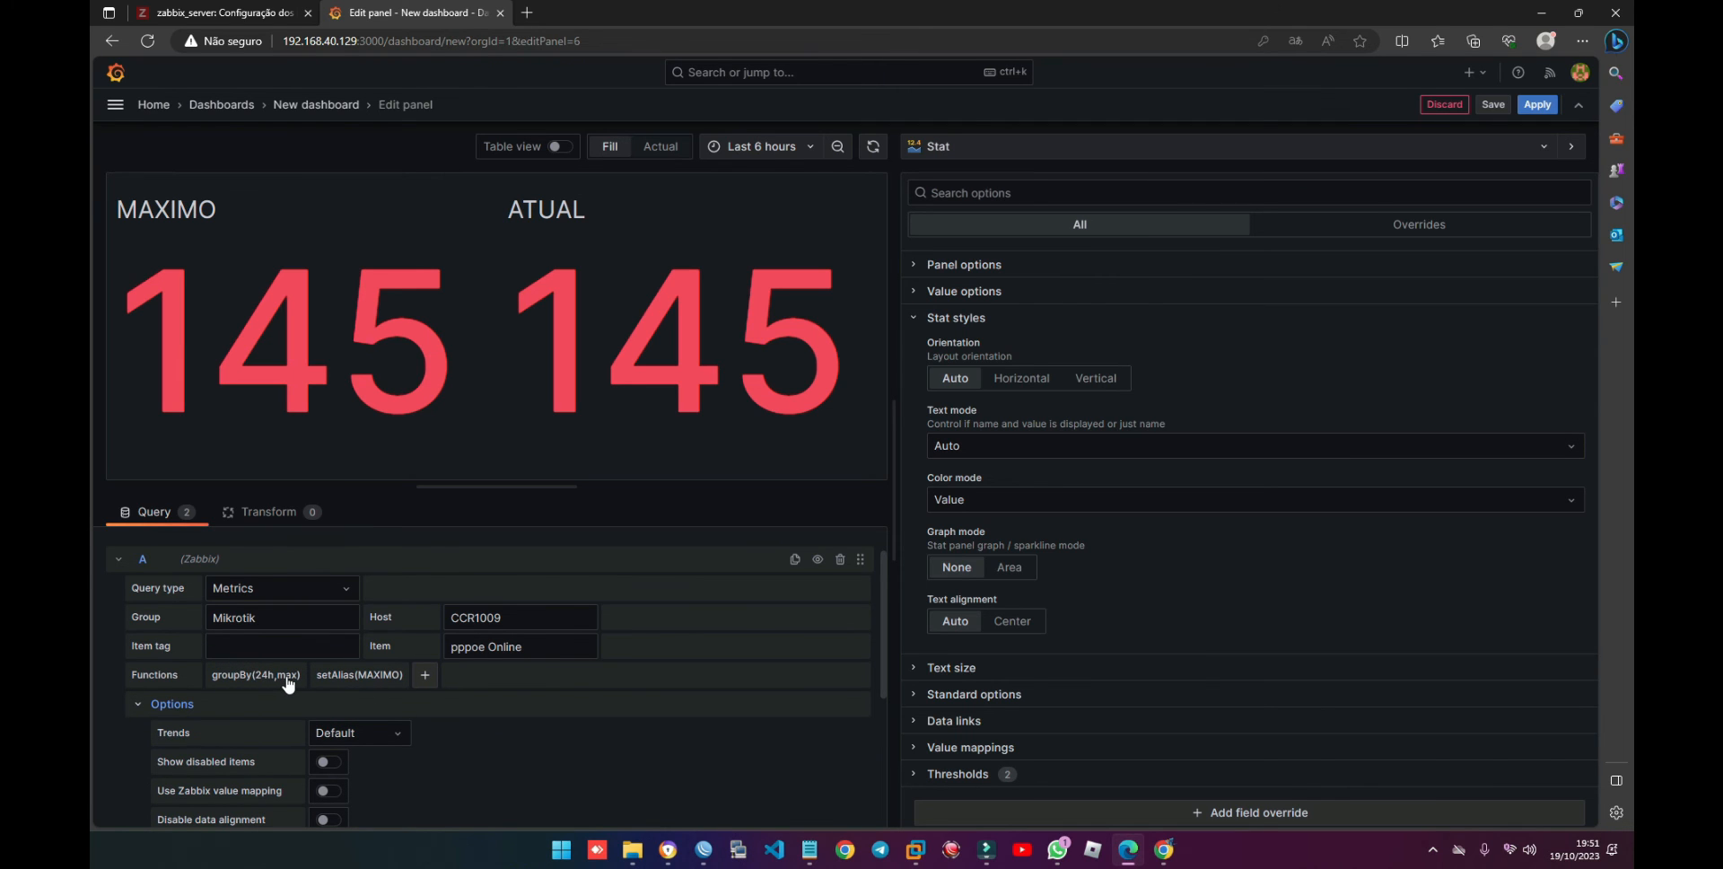
left_click(395, 694)
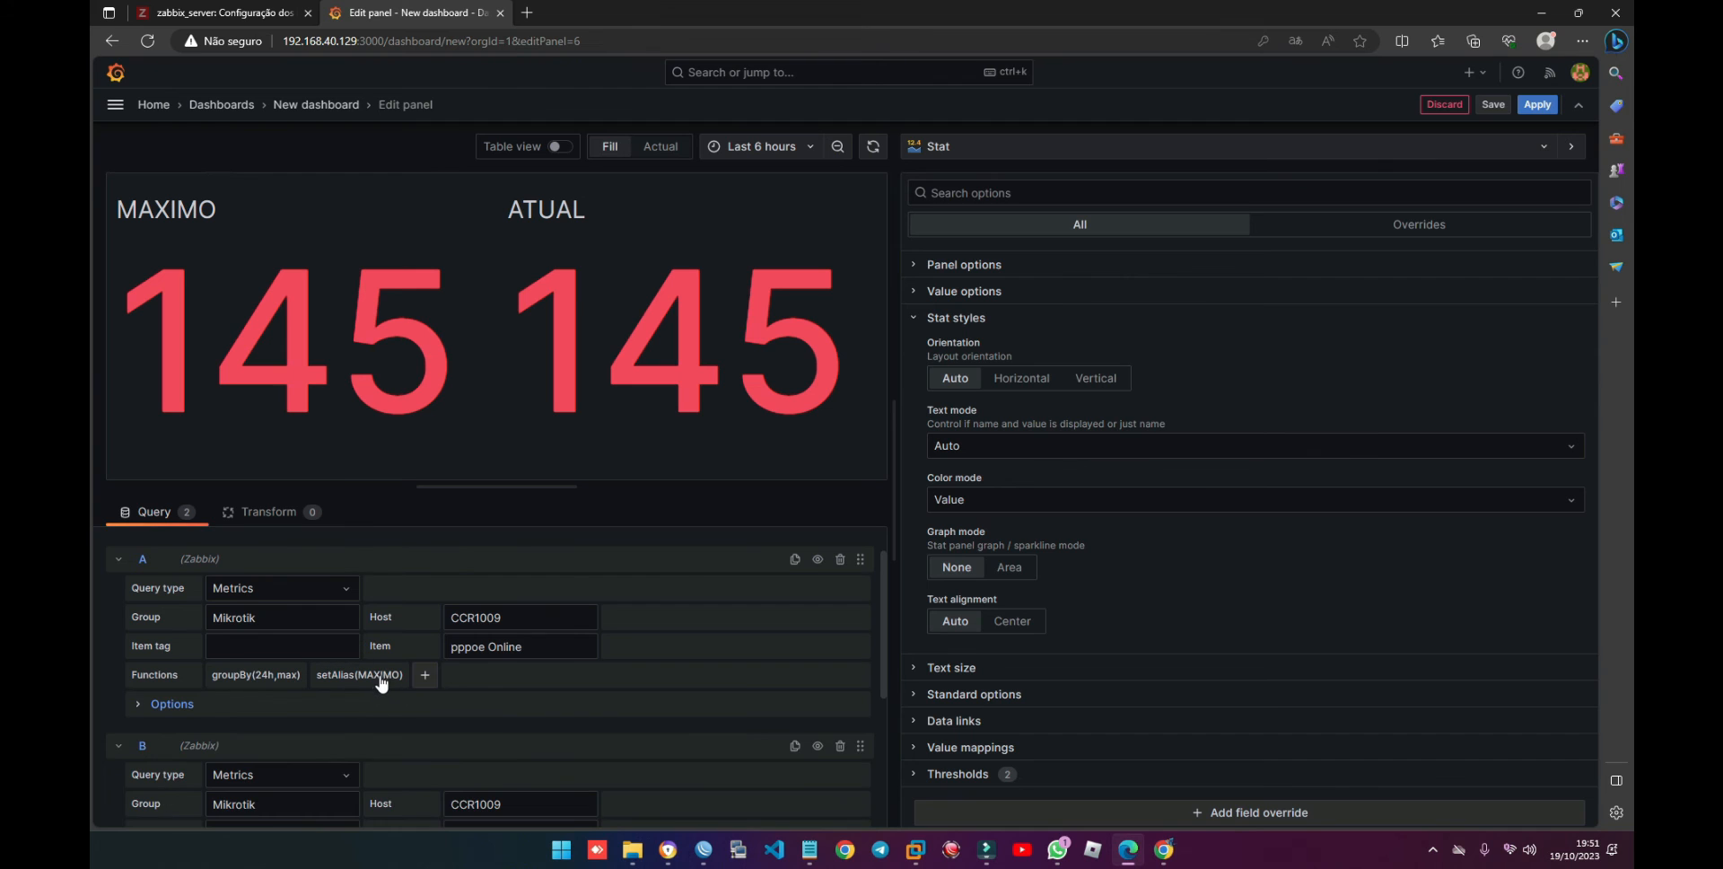
scroll(379, 685, "down", 2)
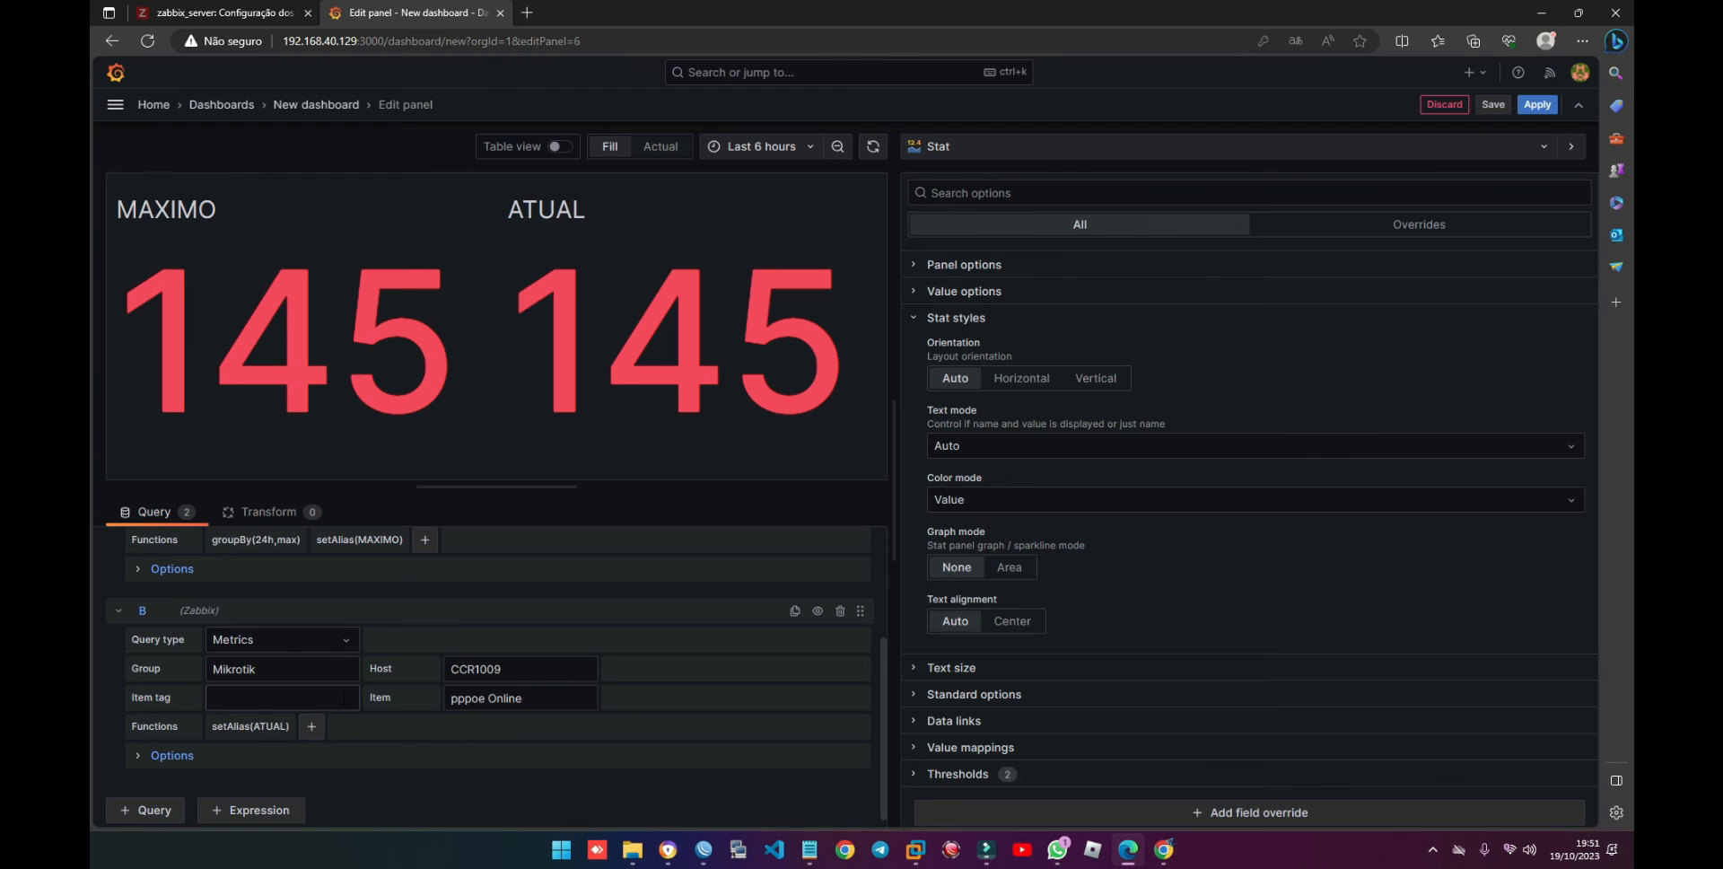
left_click(272, 749)
Step: Add a field from calculation in Binary operation mode that subtracts ATUAL from MAXIMO, with the alias OFFLINE
left_click(268, 511)
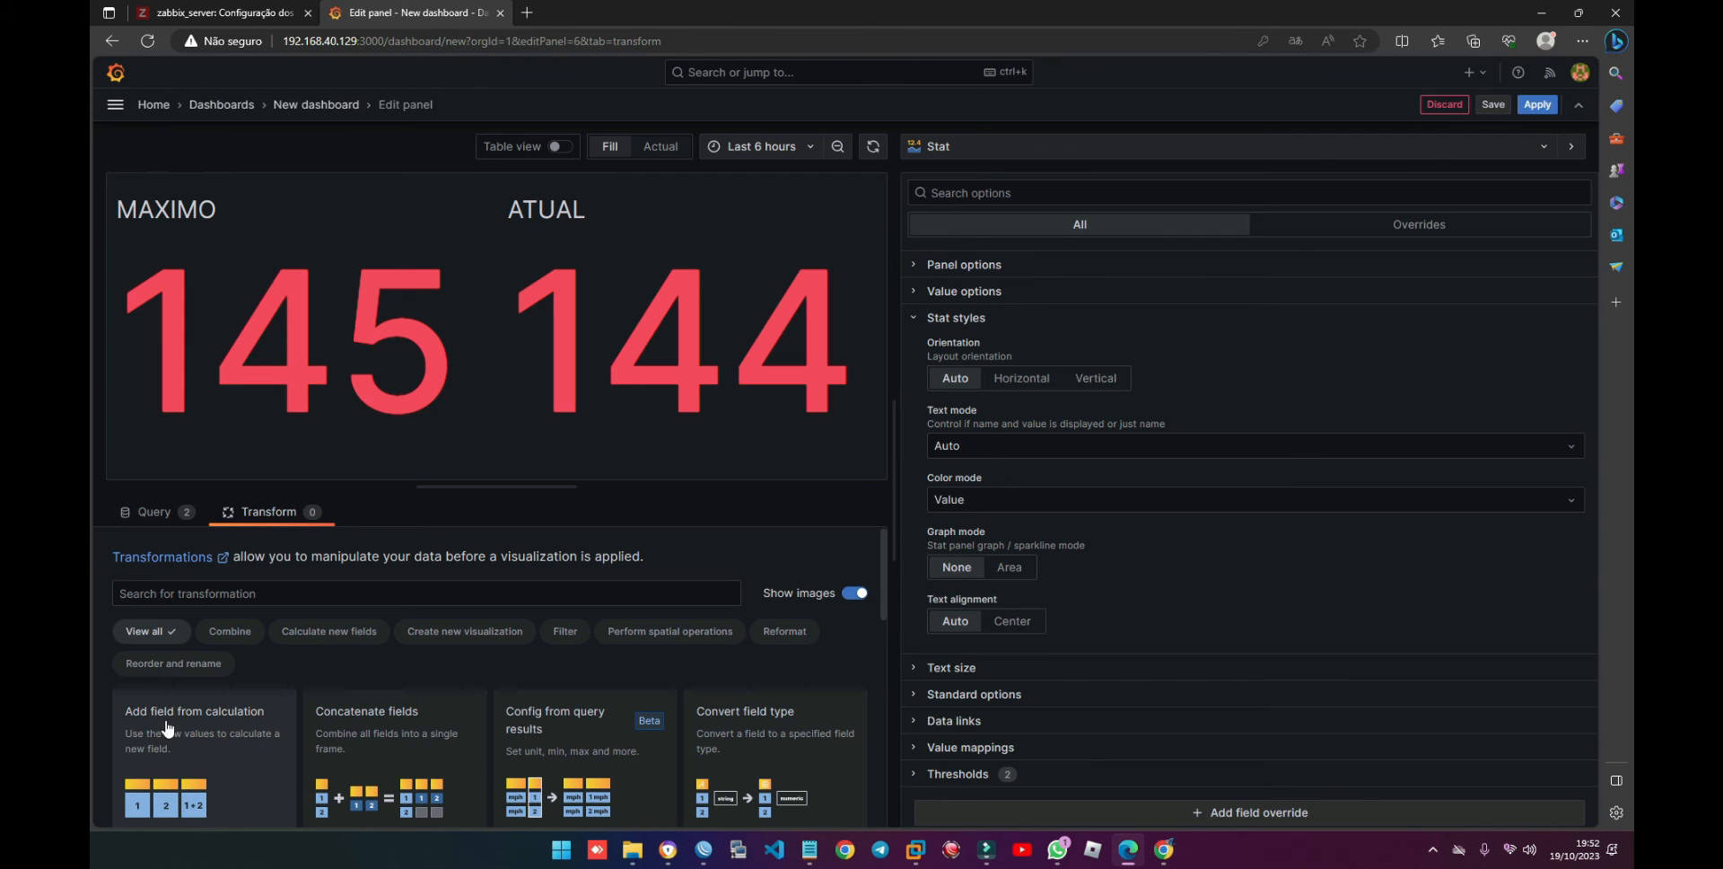
left_click(179, 789)
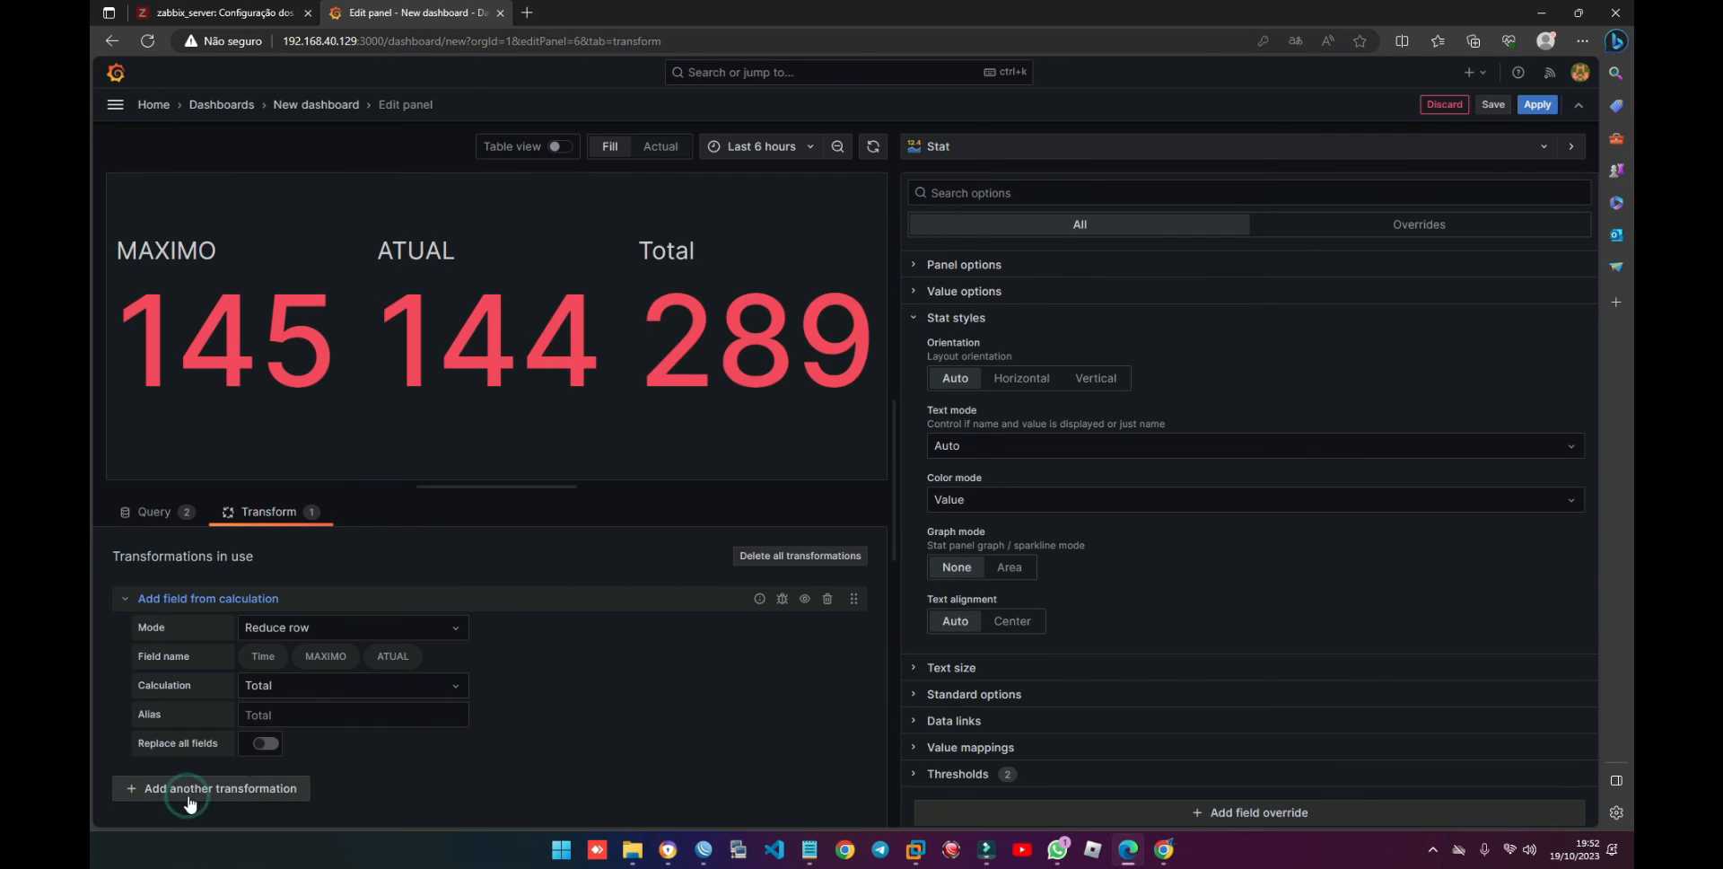
left_click(270, 628)
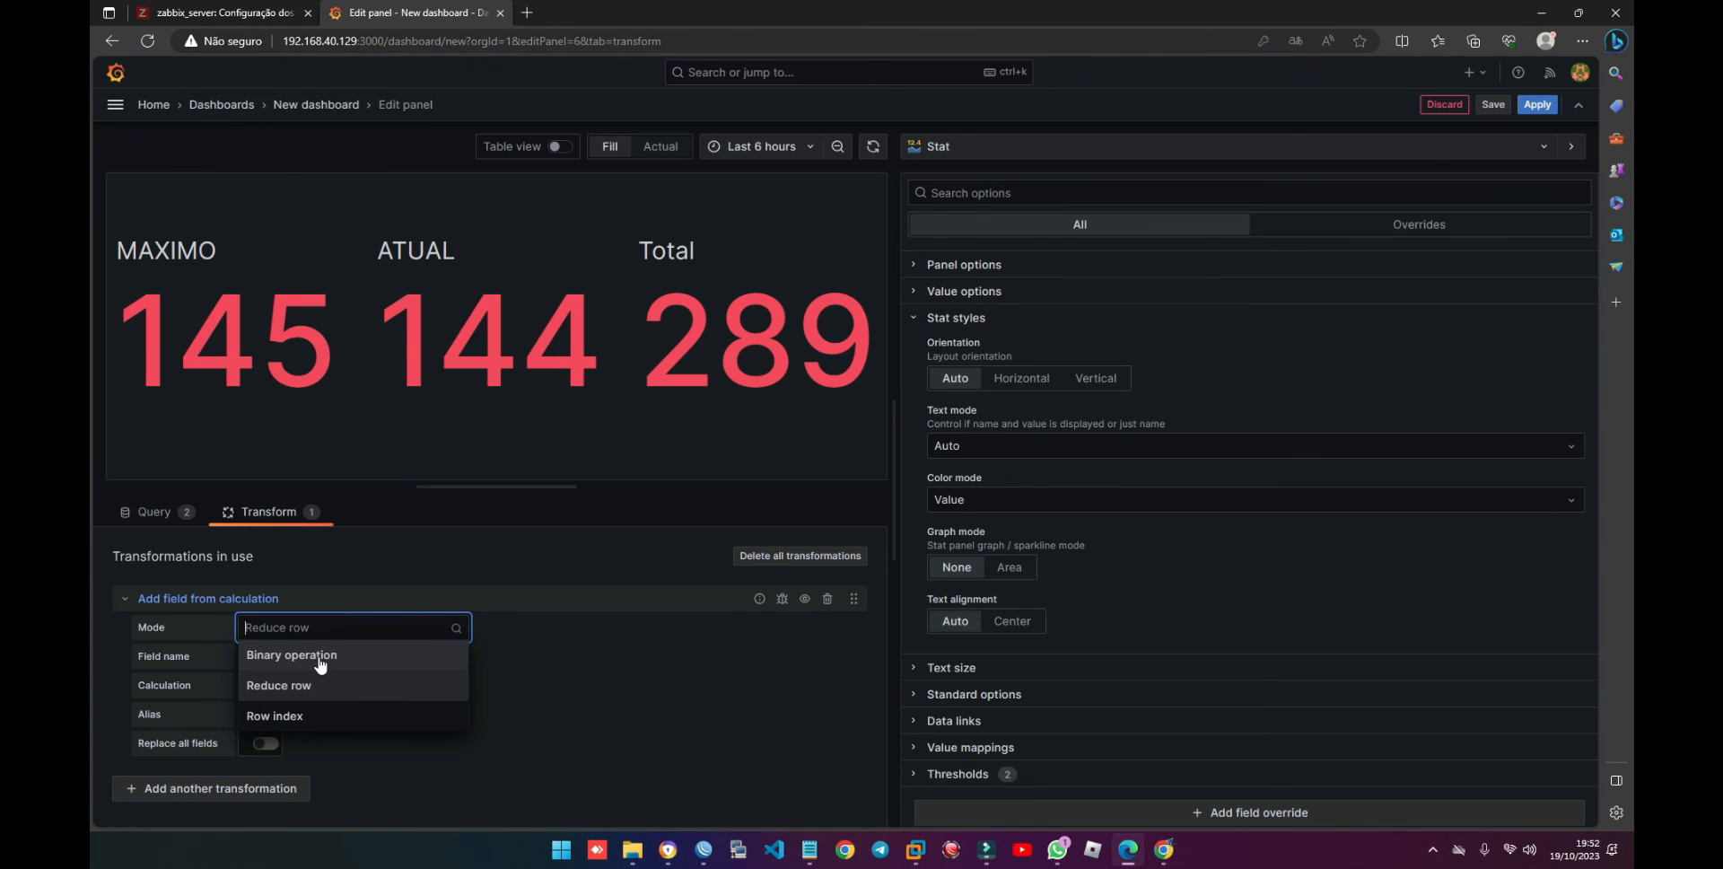
left_click(309, 655)
left_click(300, 659)
left_click(270, 714)
left_click(487, 654)
left_click(486, 720)
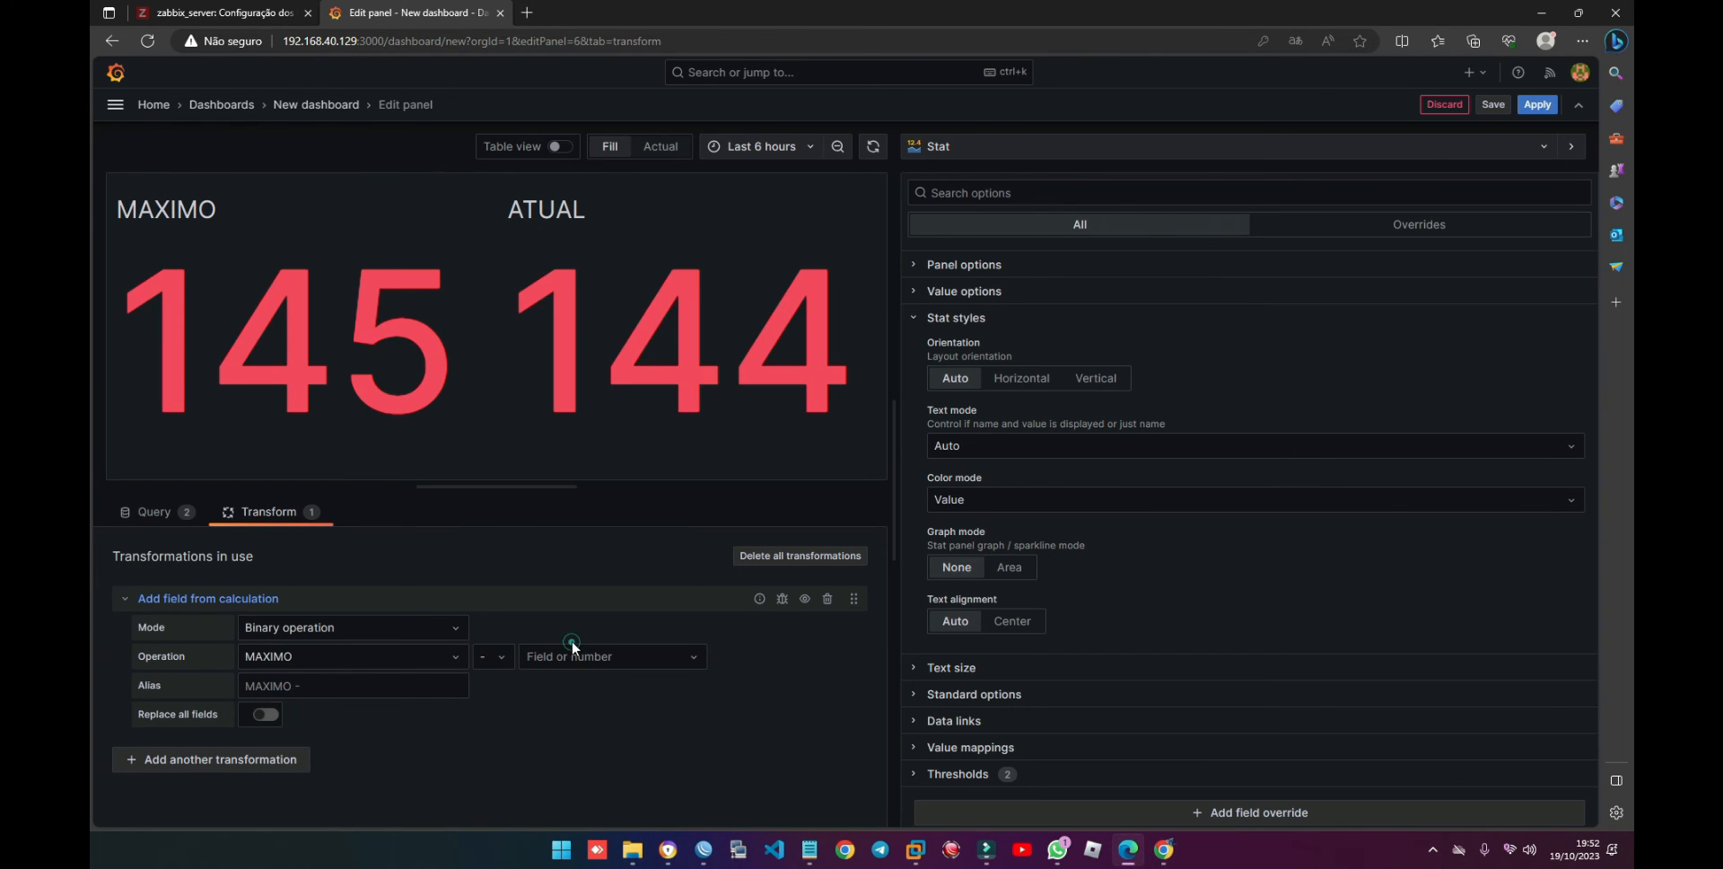
left_click(579, 653)
left_click(556, 742)
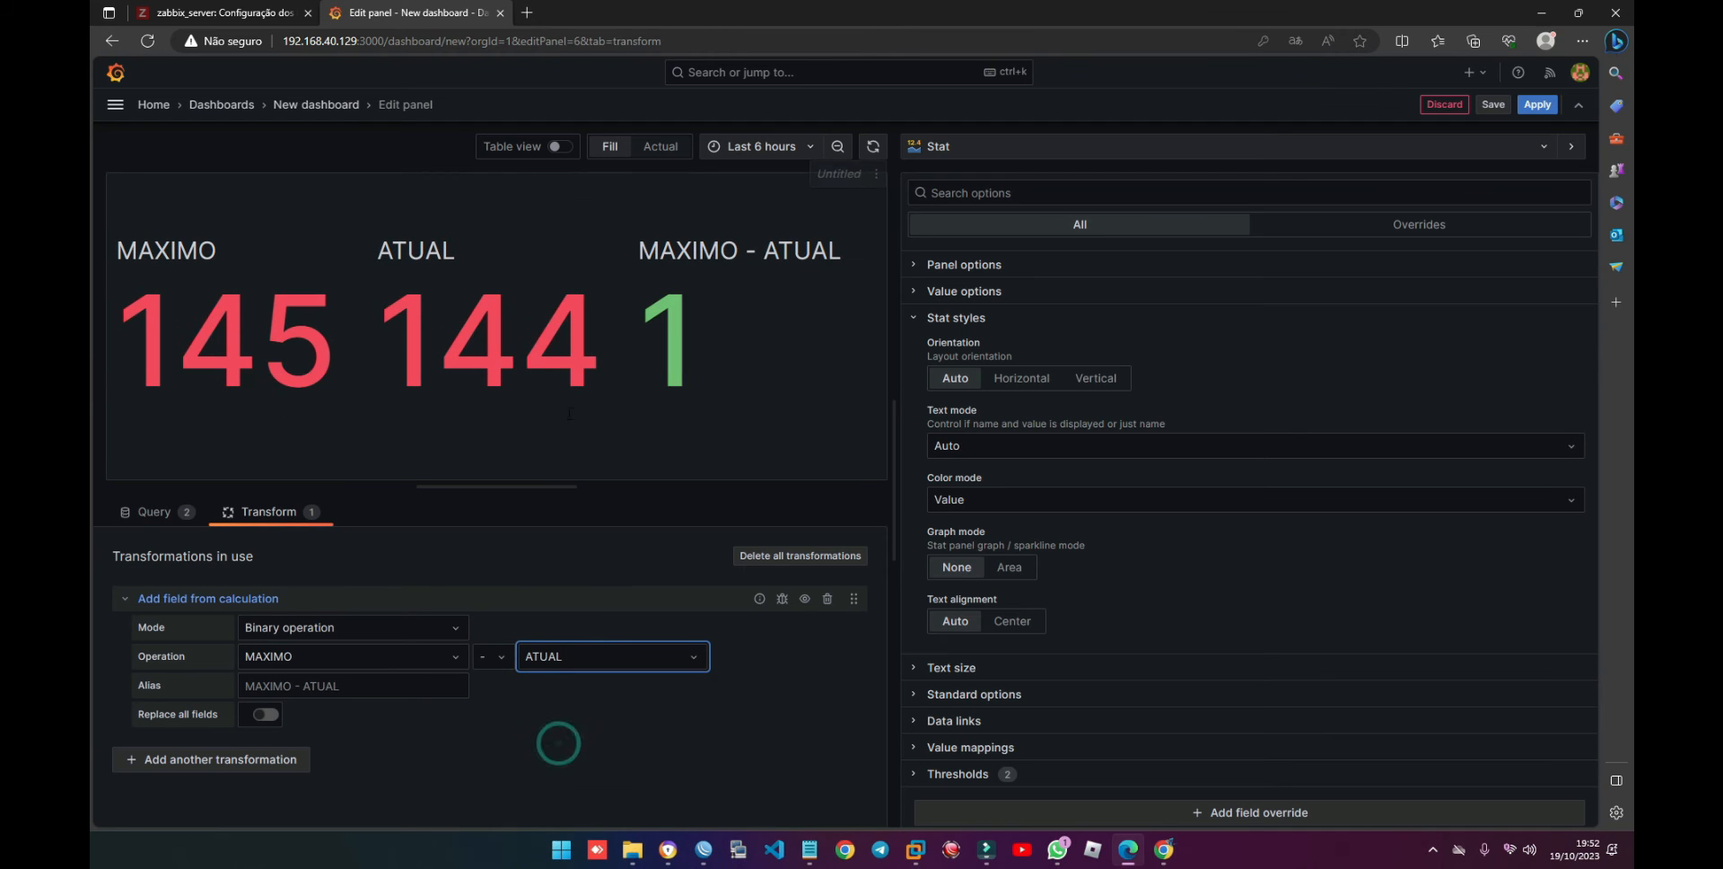
left_click(321, 684)
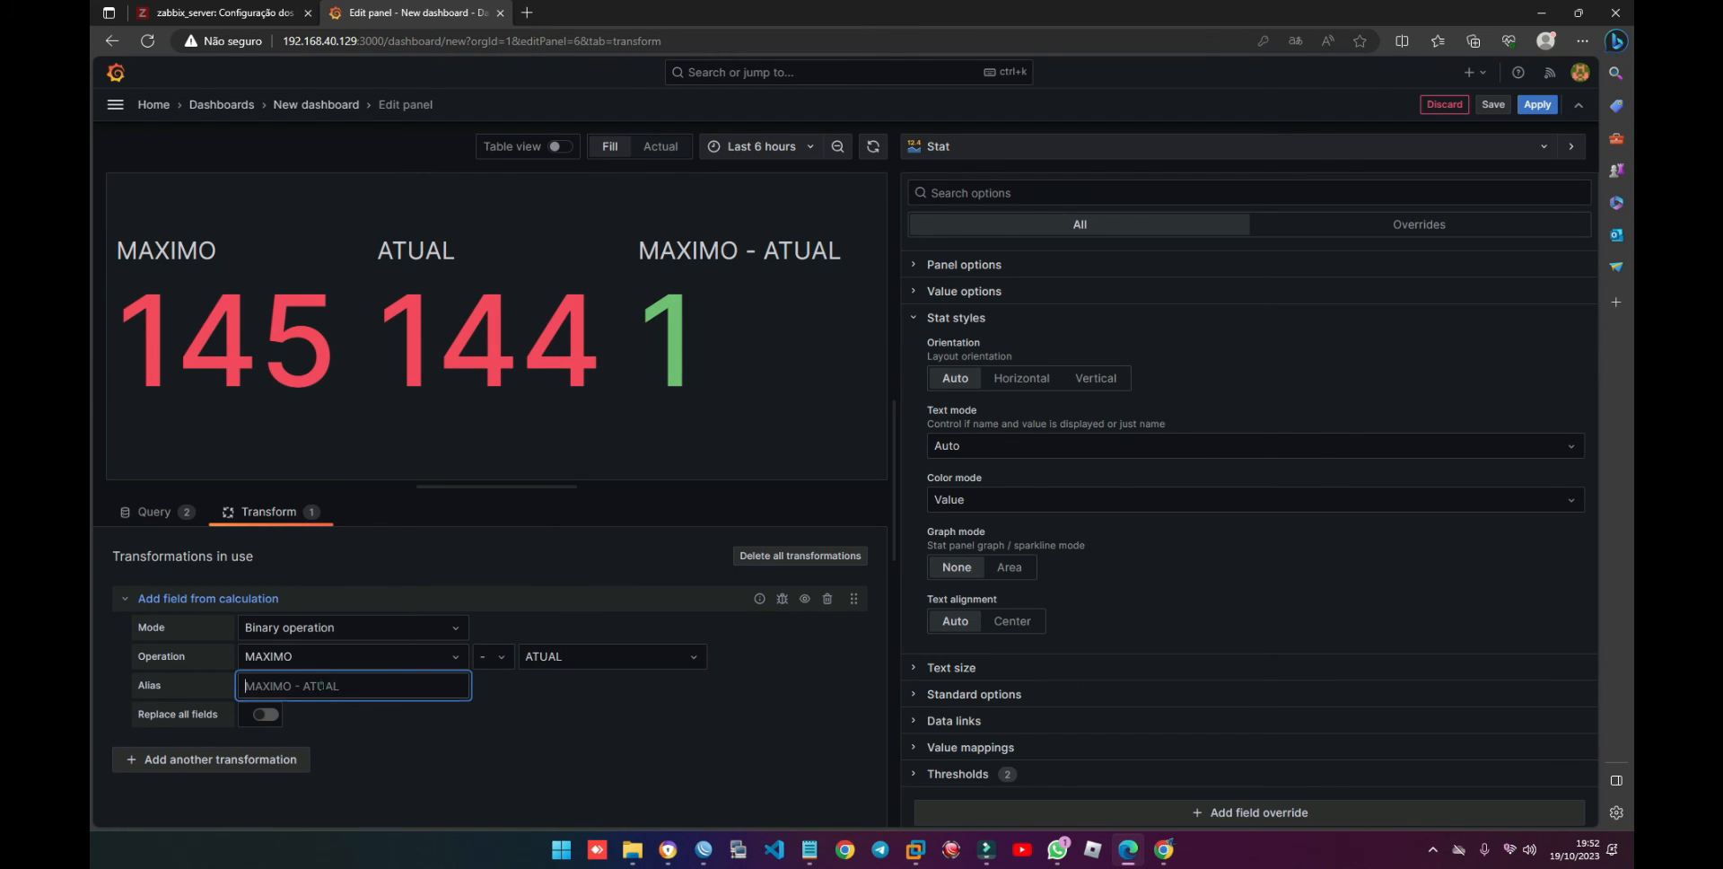
type("OFFLINE")
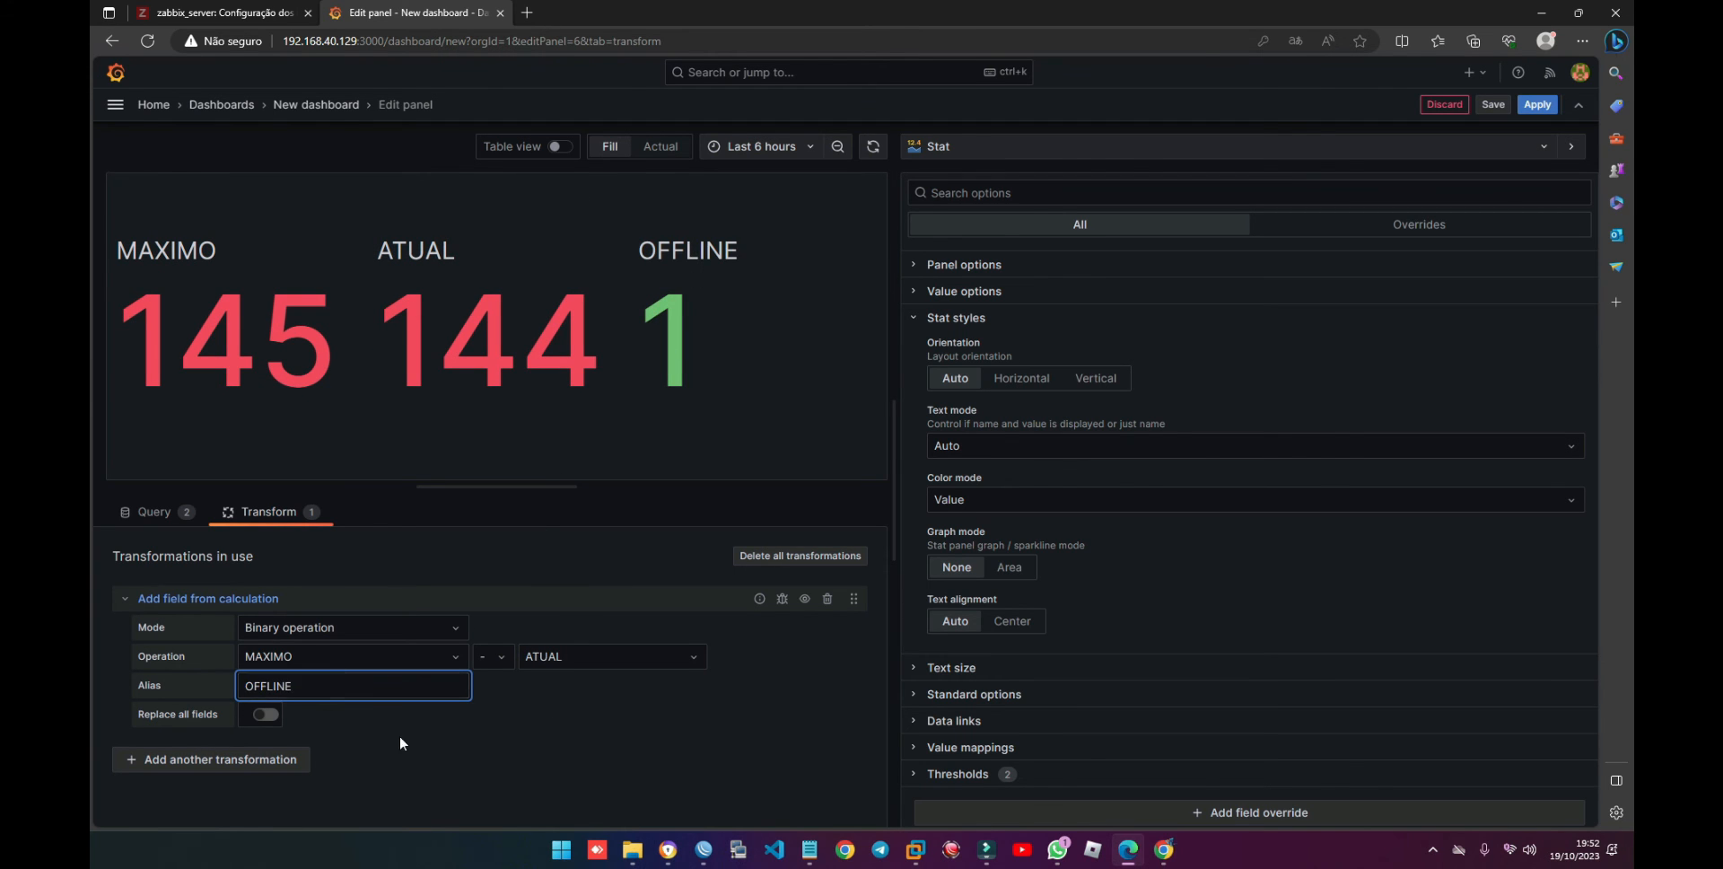
Step: Add a groupBy function to query B with a 24h interval and last aggregation
left_click(190, 516)
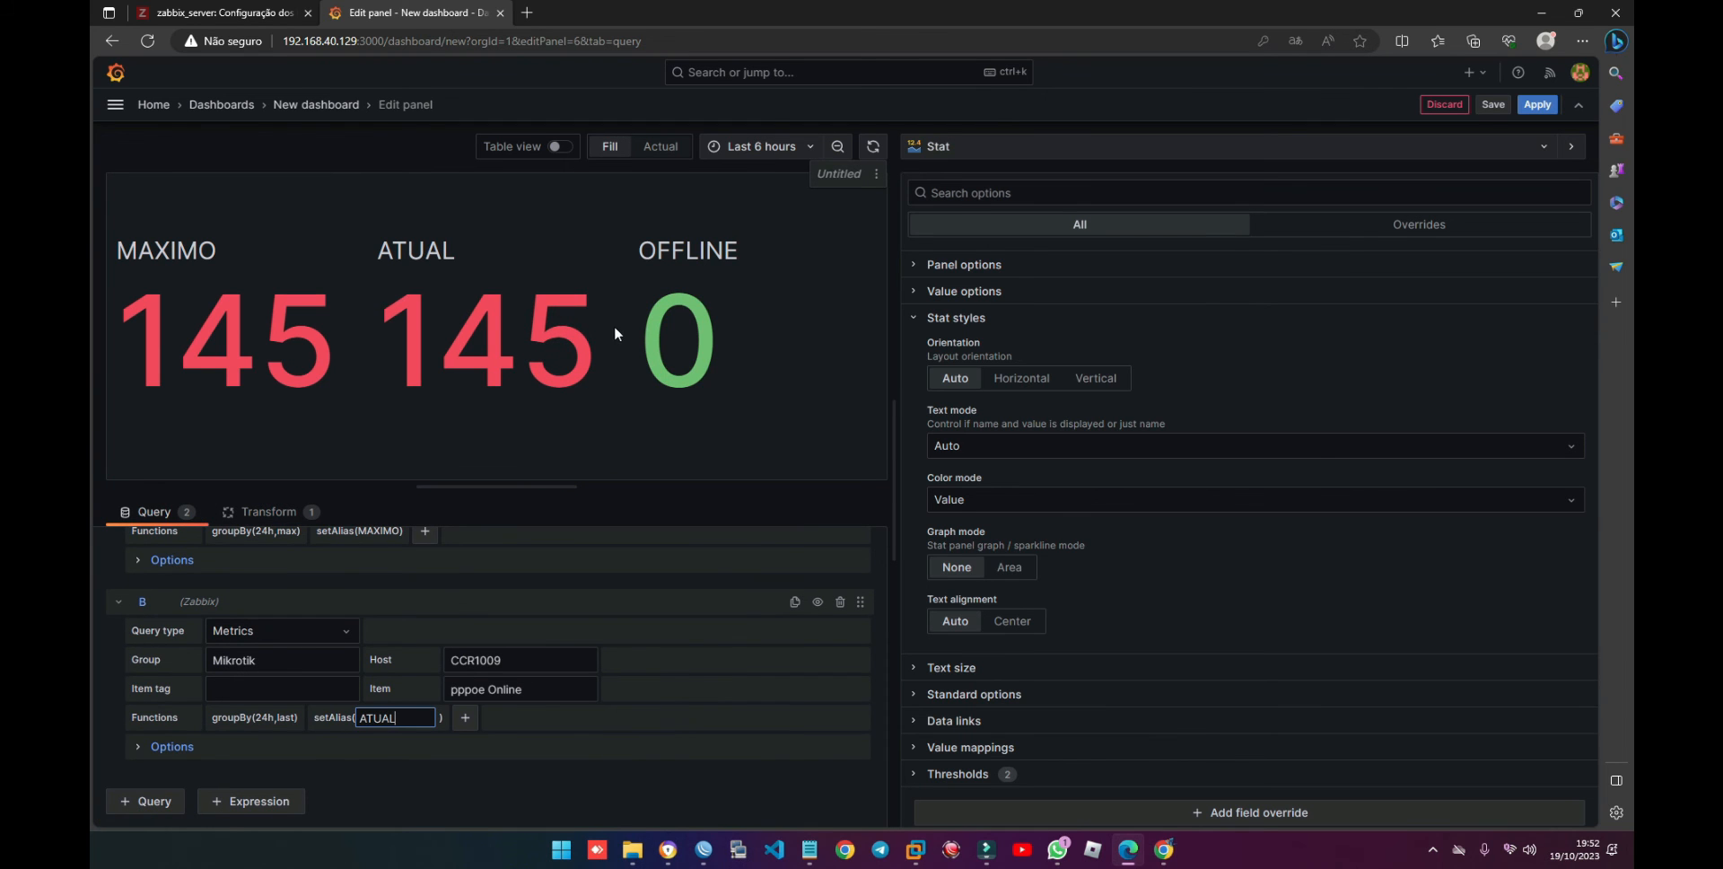
left_click(940, 319)
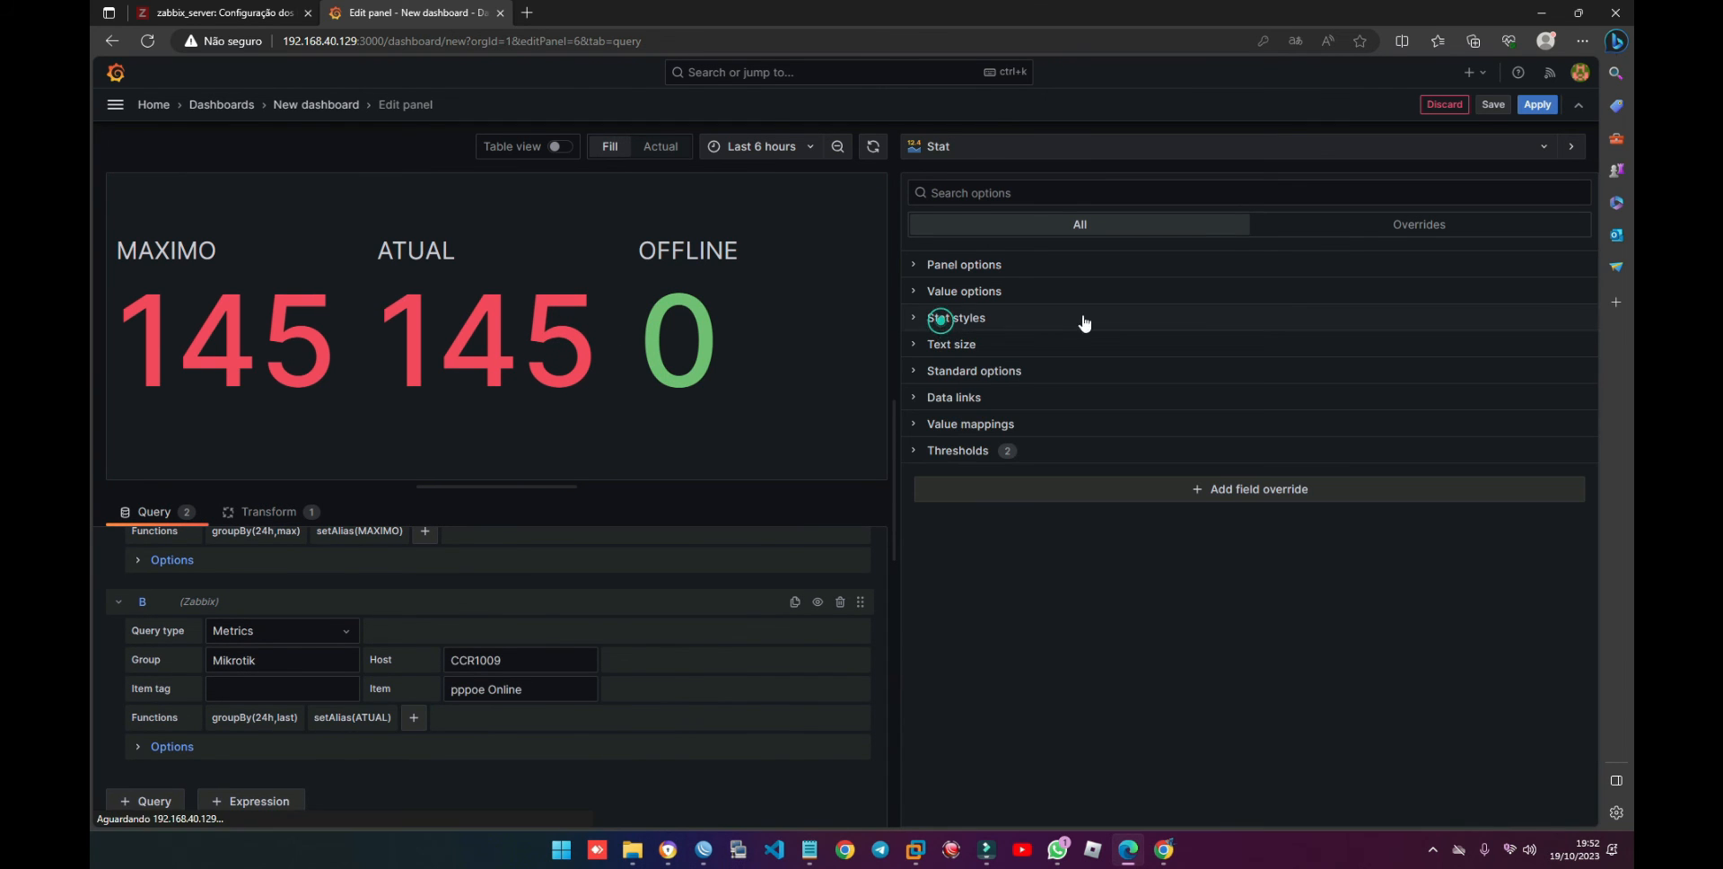
Step: Create a field override for MAXIMO with the Thresholds property
left_click(1427, 229)
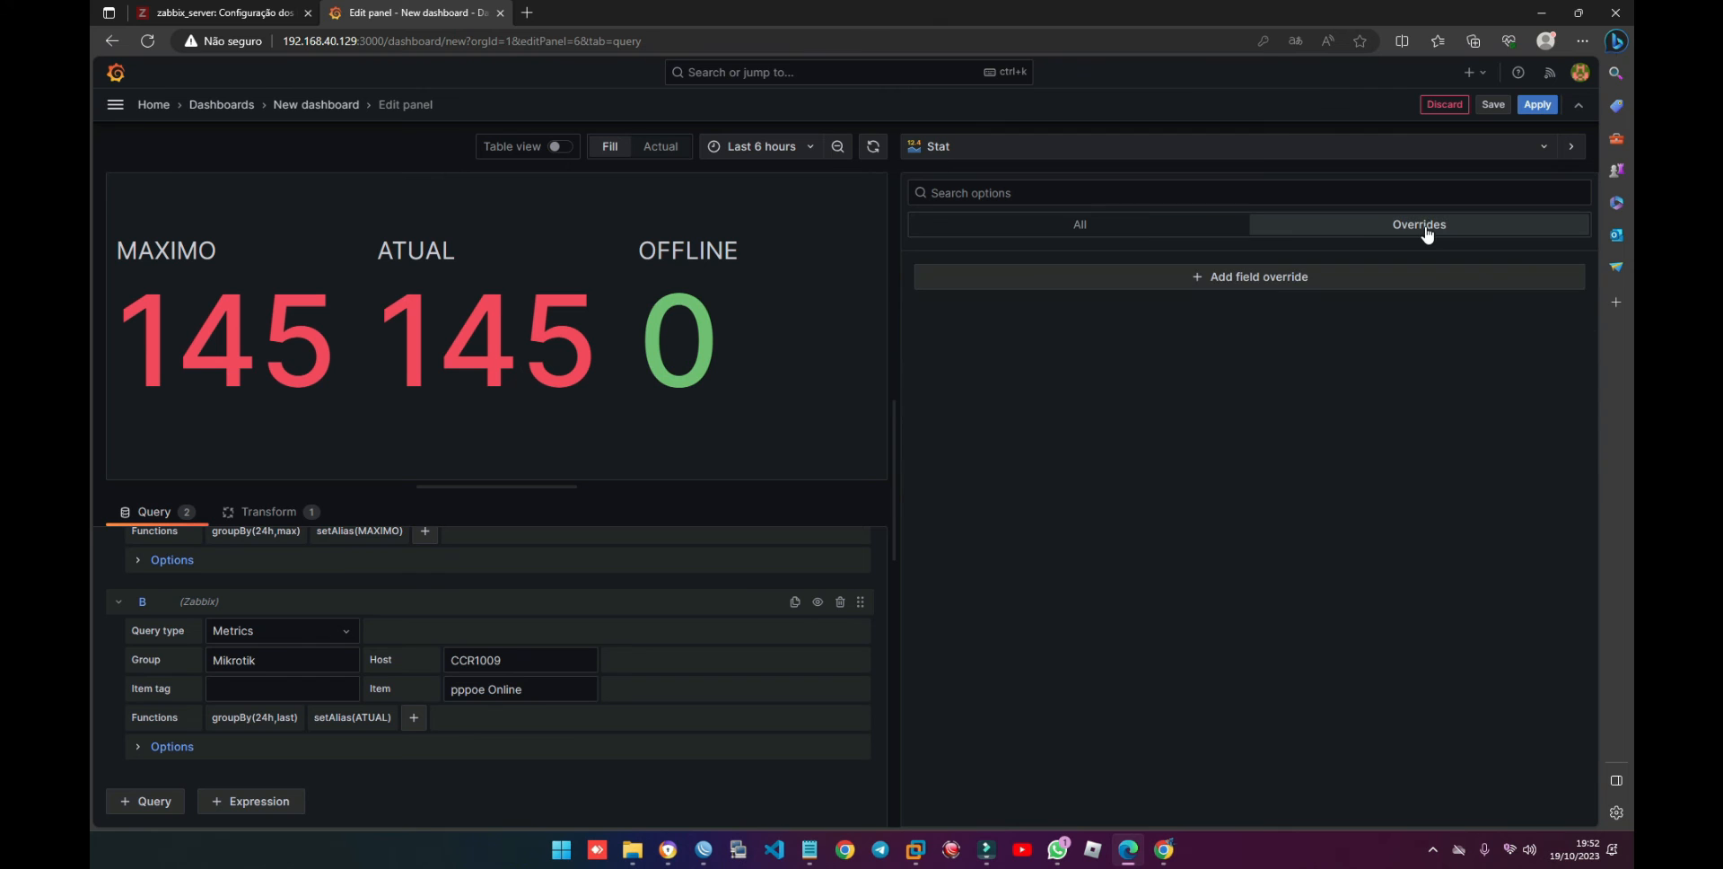
left_click(987, 273)
left_click(975, 311)
left_click(989, 310)
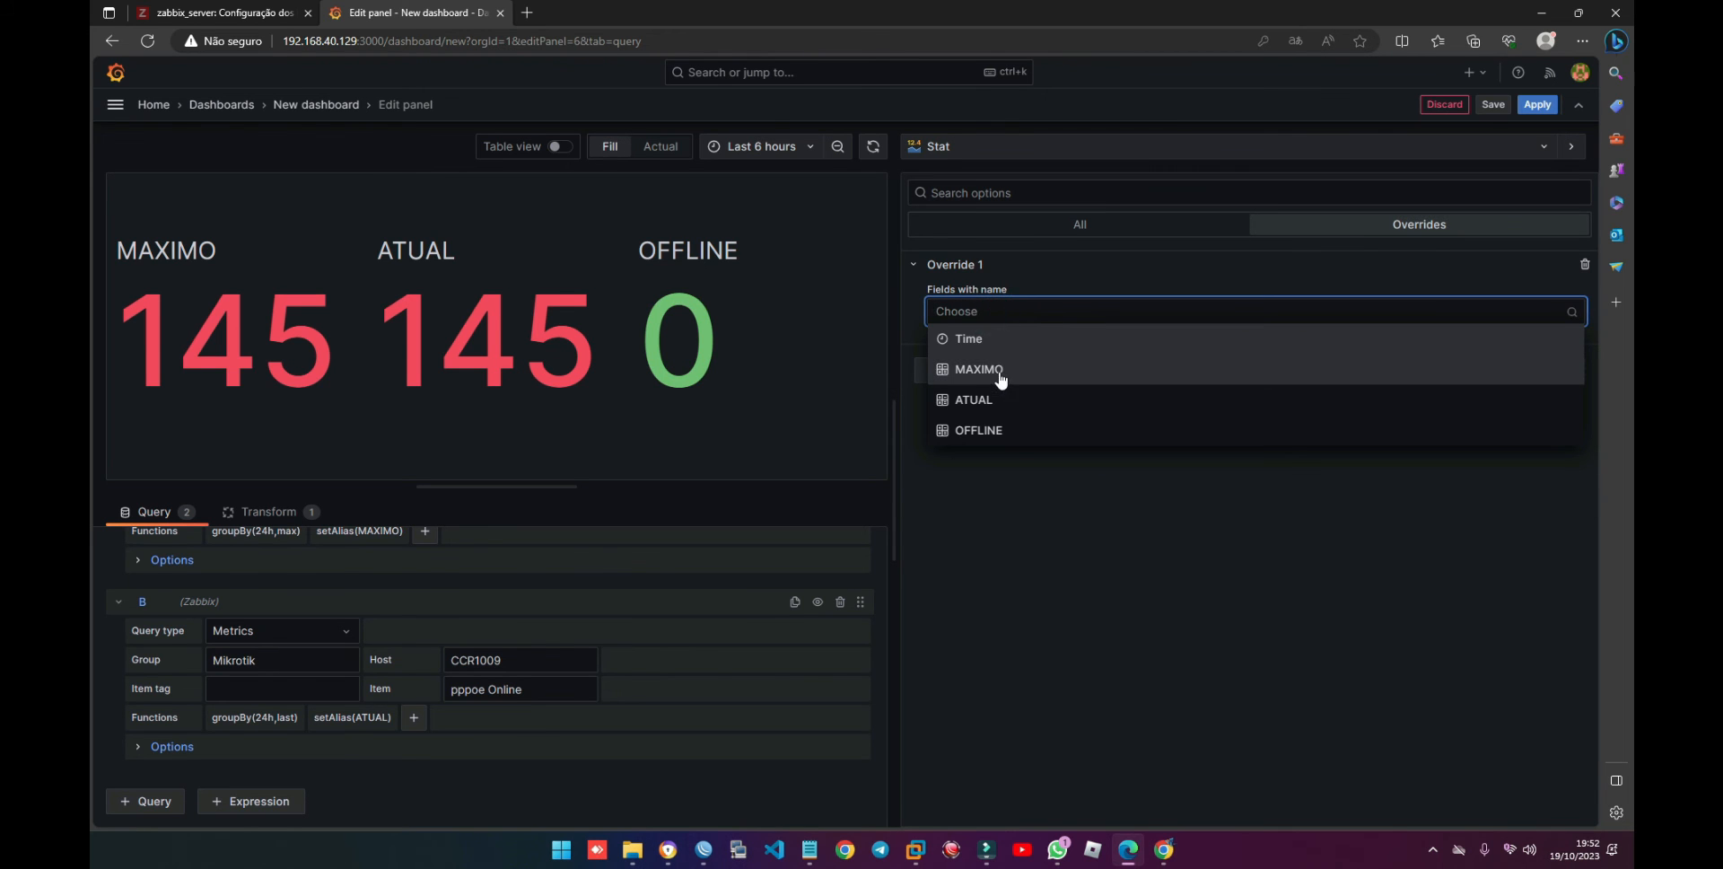
left_click(992, 370)
left_click(1005, 351)
scroll(1057, 530, "down", 2)
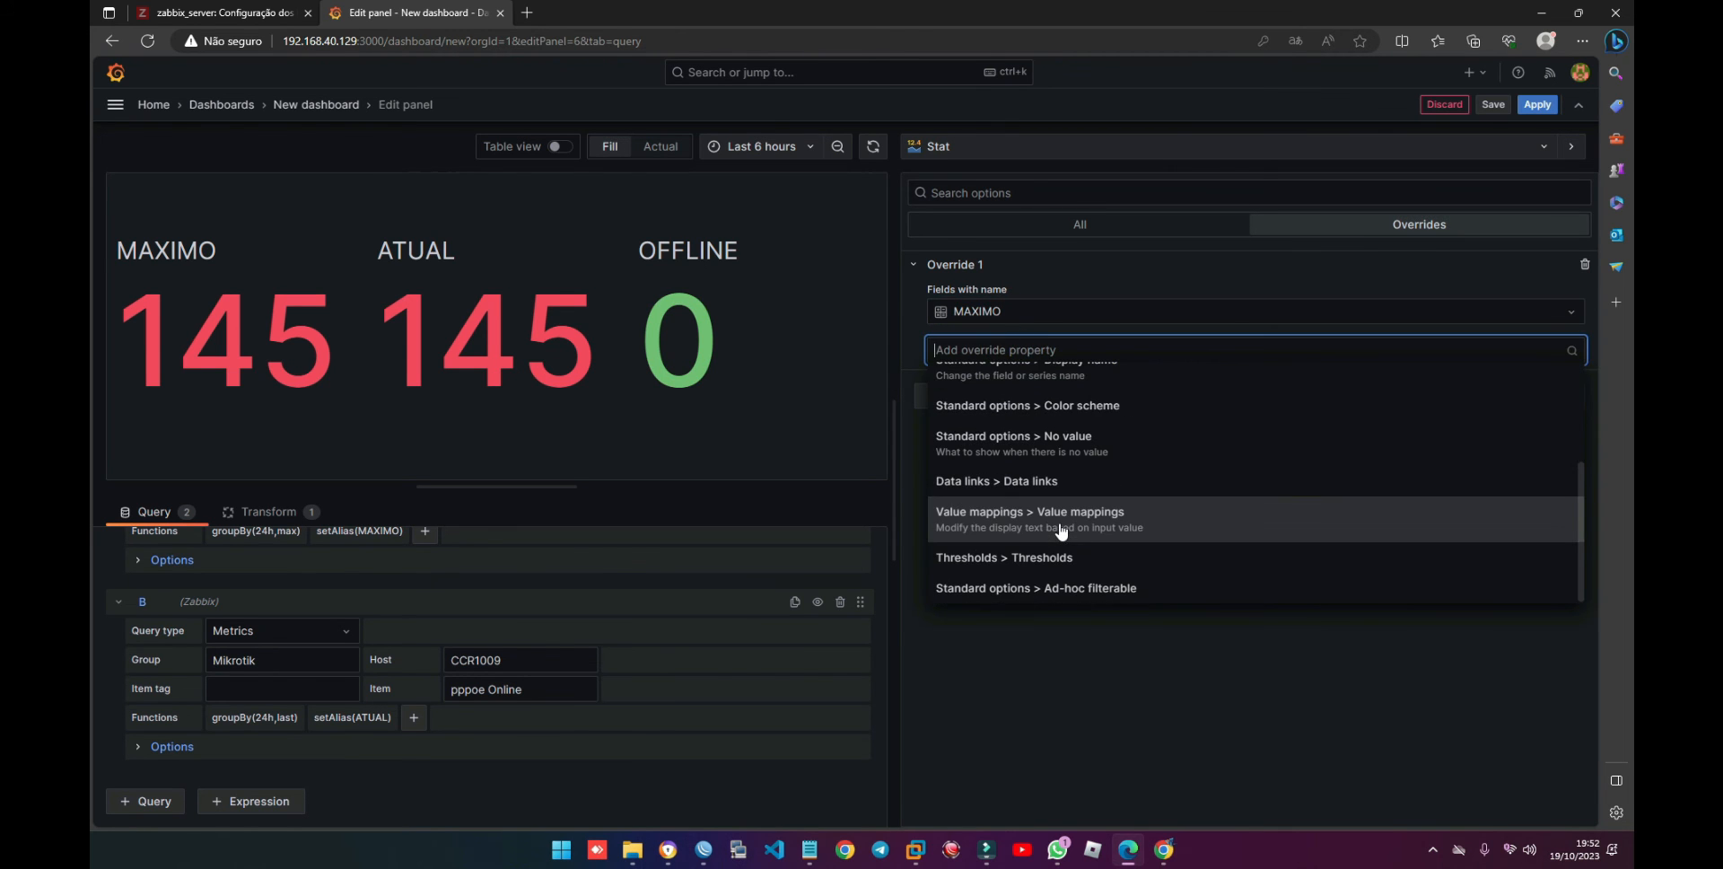
left_click(1016, 562)
left_click(1004, 350)
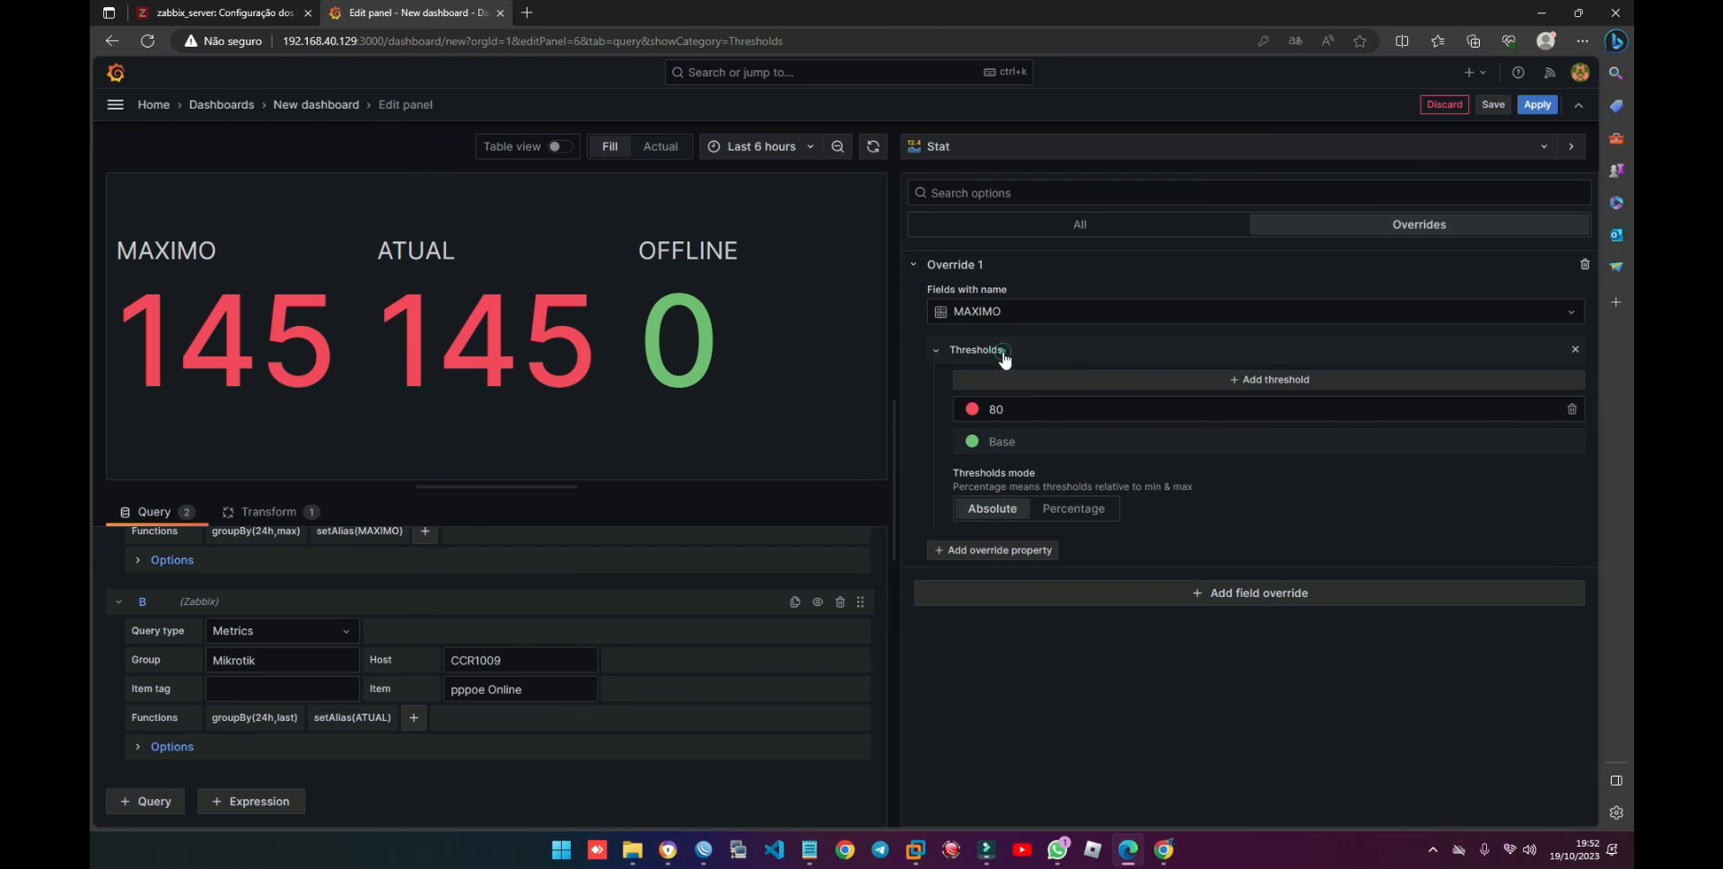
Step: Remove the 80 threshold from the MAXIMO override and set its base colour to the darkest blue
left_click(1569, 412)
left_click(972, 409)
left_click(828, 457)
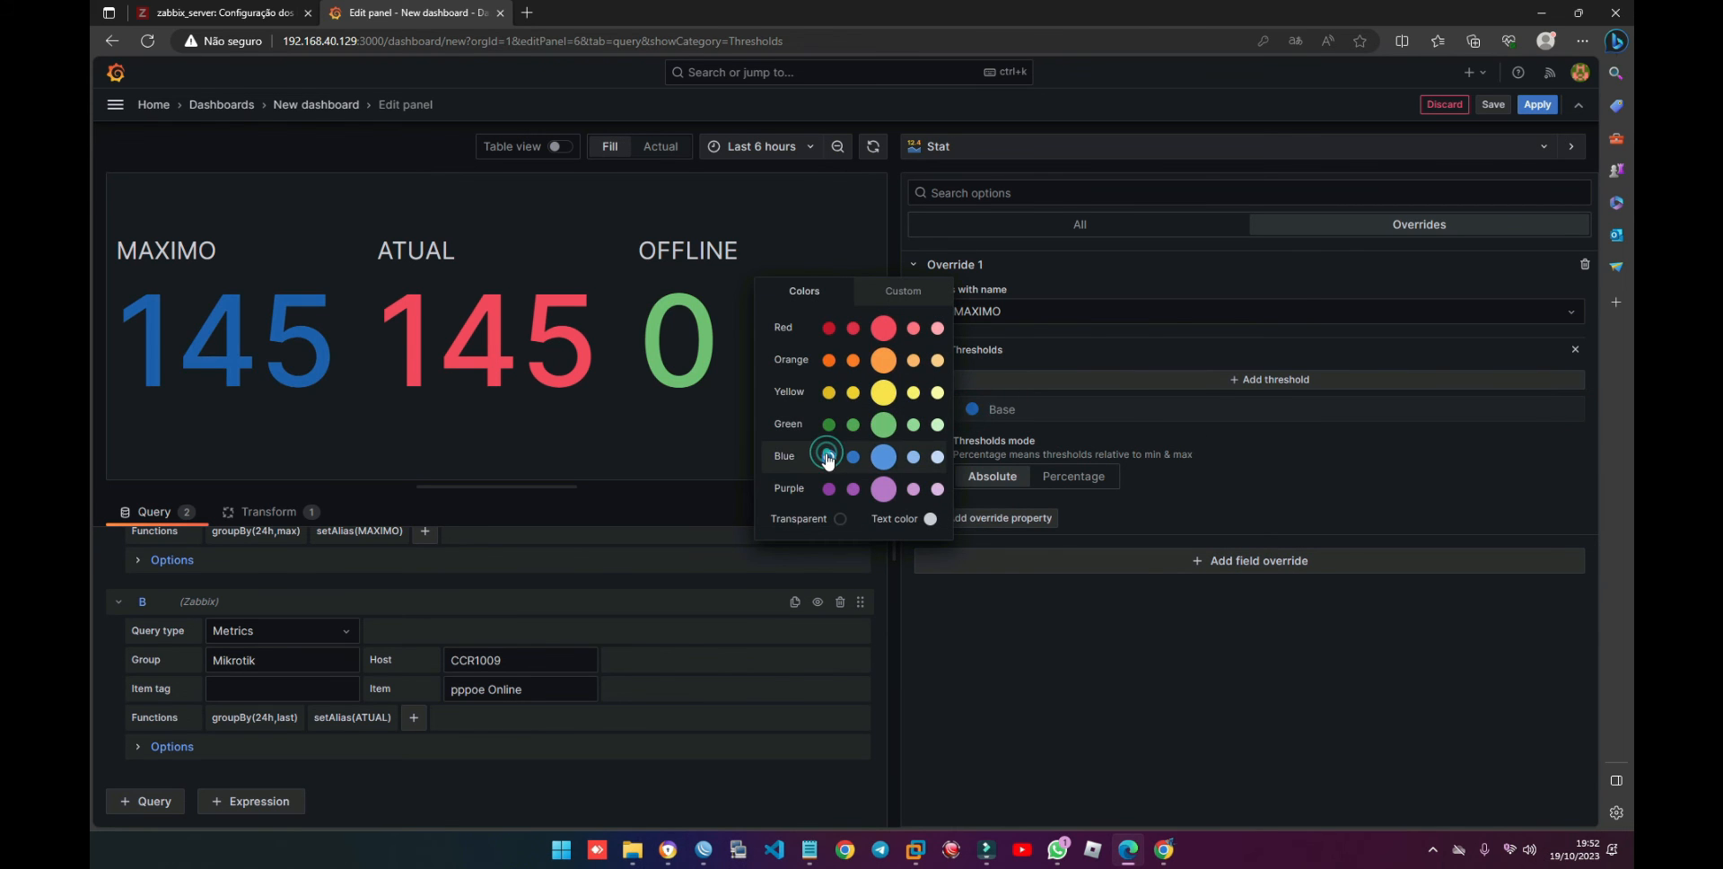
left_click(1221, 264)
Step: Create a Thresholds override for the ATUAL field and remove its 80 threshold, leaving only the green base
left_click(1225, 314)
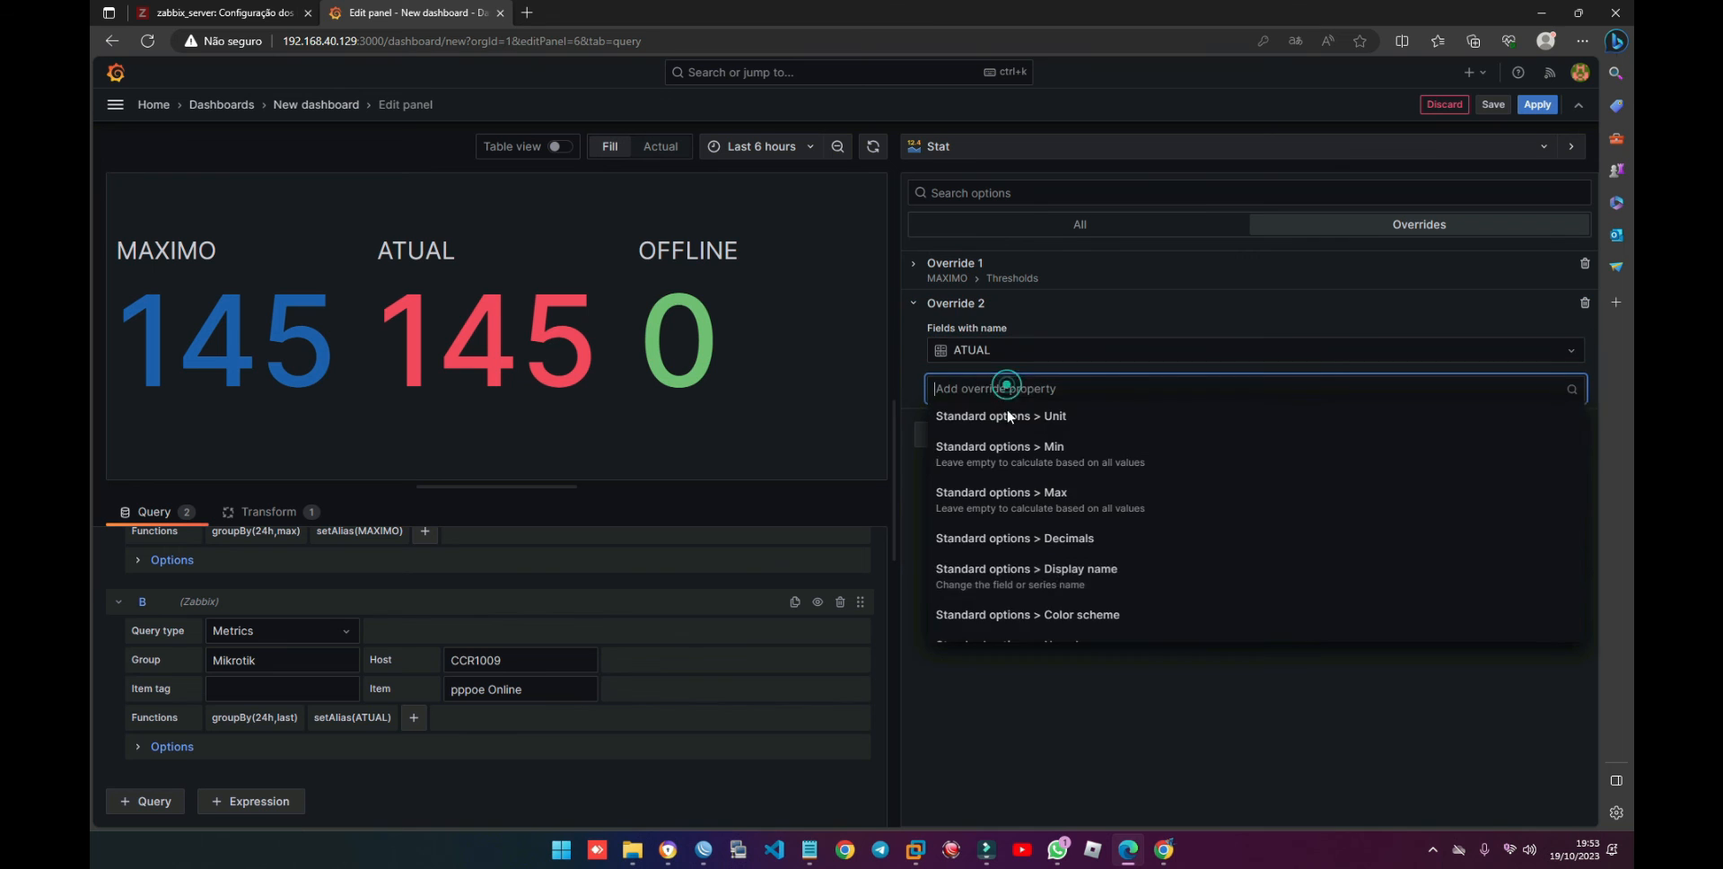
scroll(1043, 574, "down", 3)
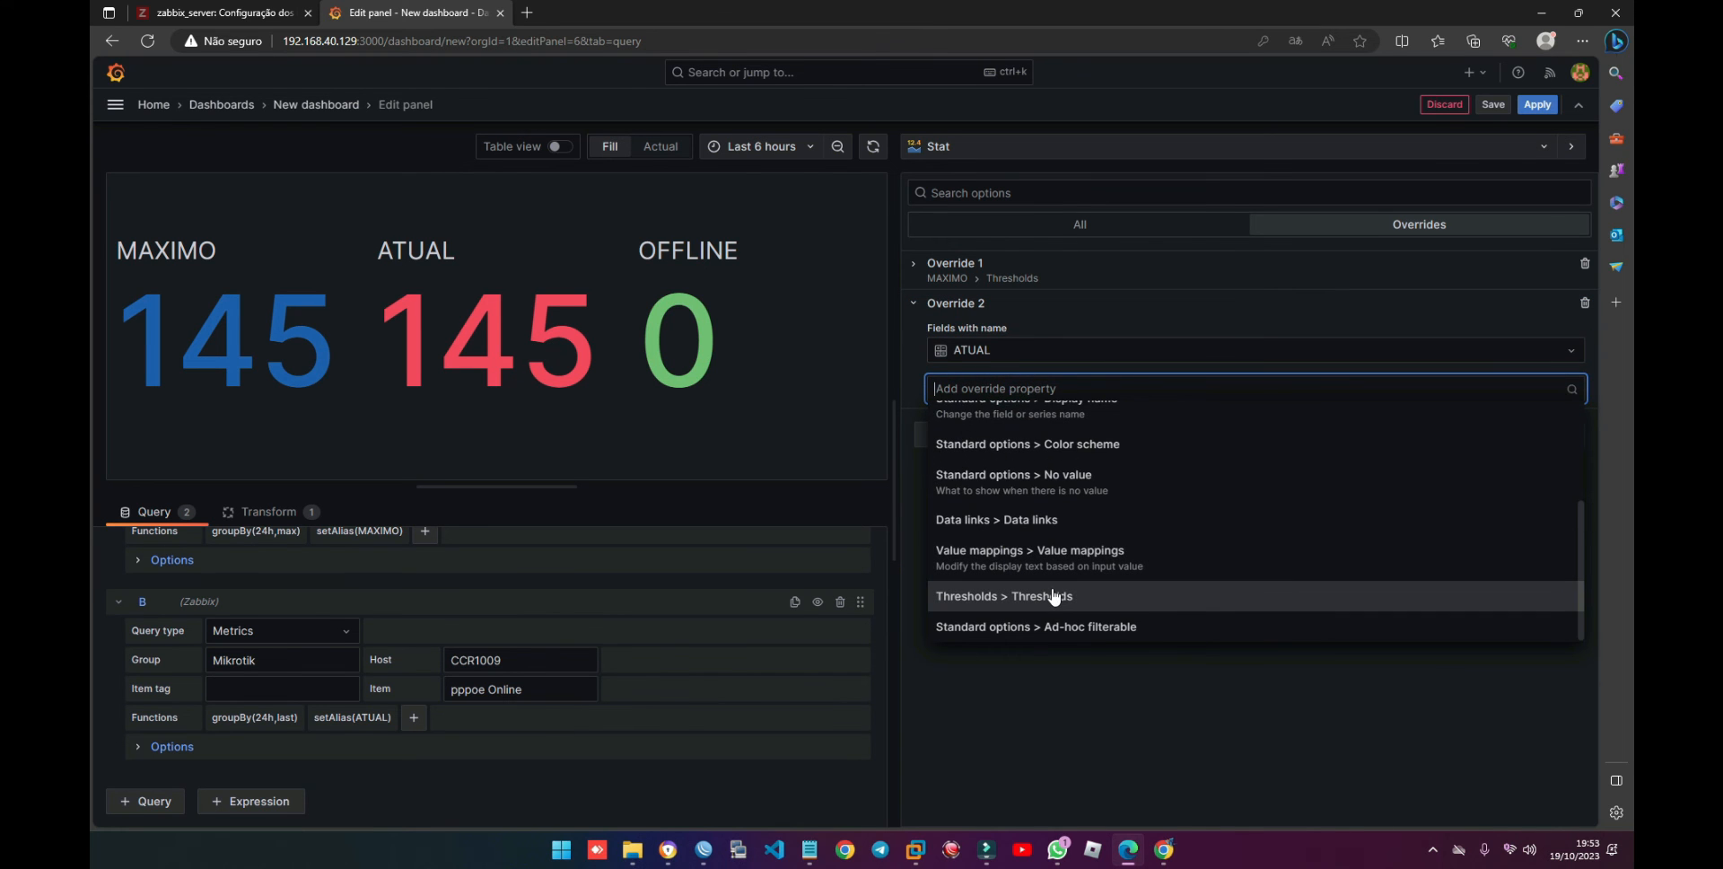
left_click(1048, 590)
left_click(1572, 447)
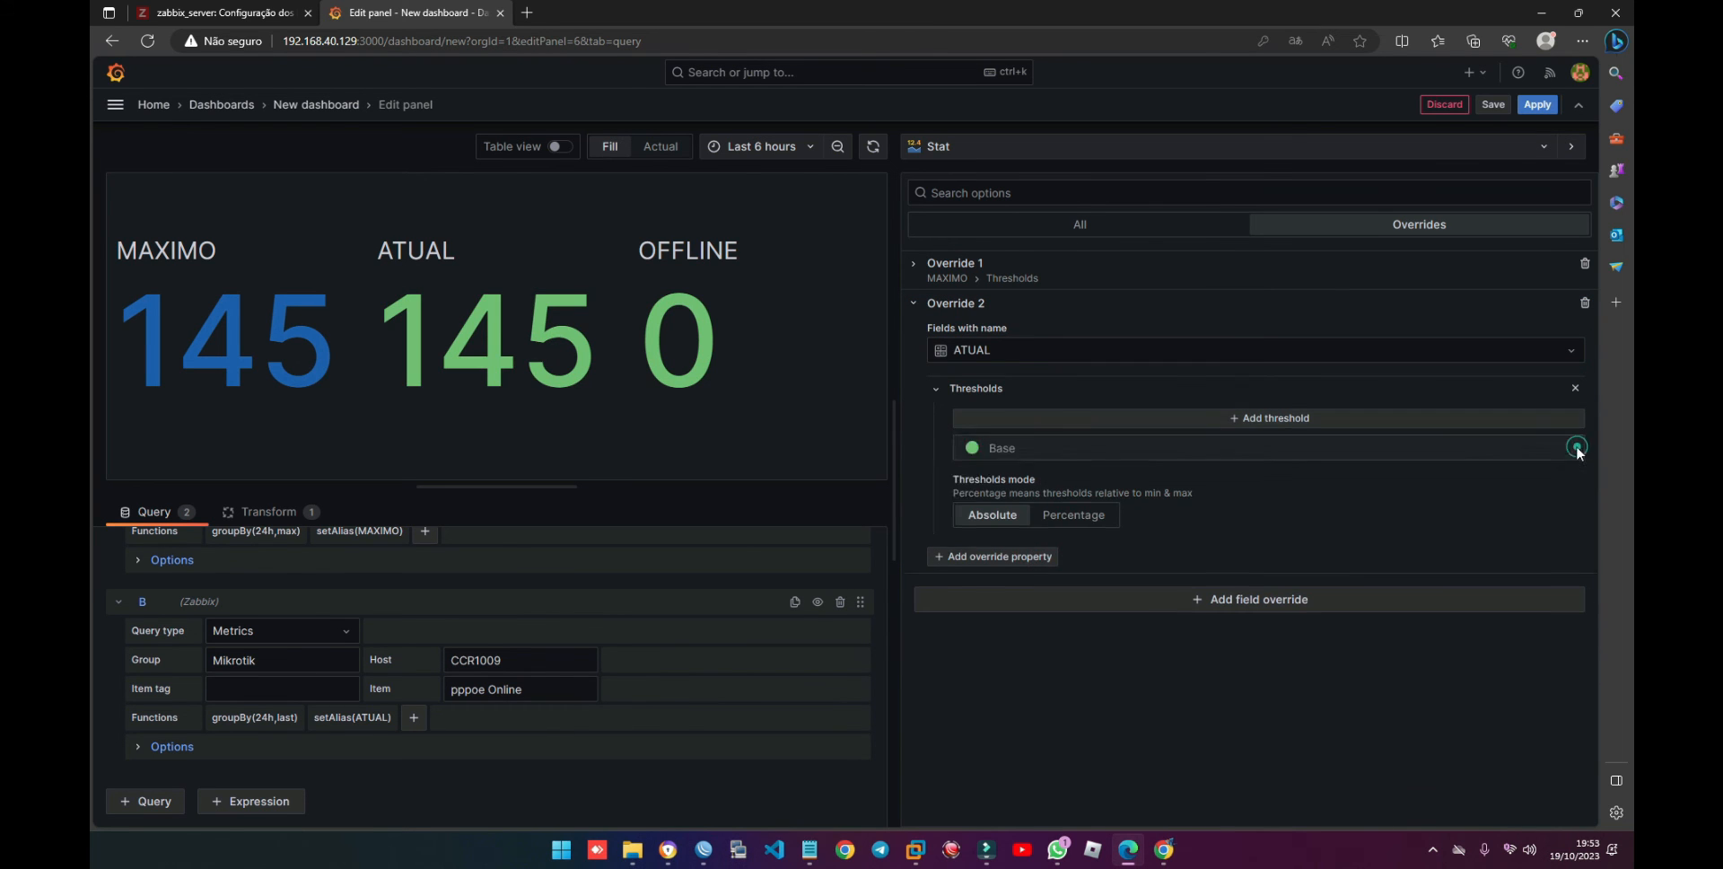
left_click(1165, 305)
Step: Create a field override for OFFLINE with the Thresholds property
left_click(1197, 355)
left_click(987, 380)
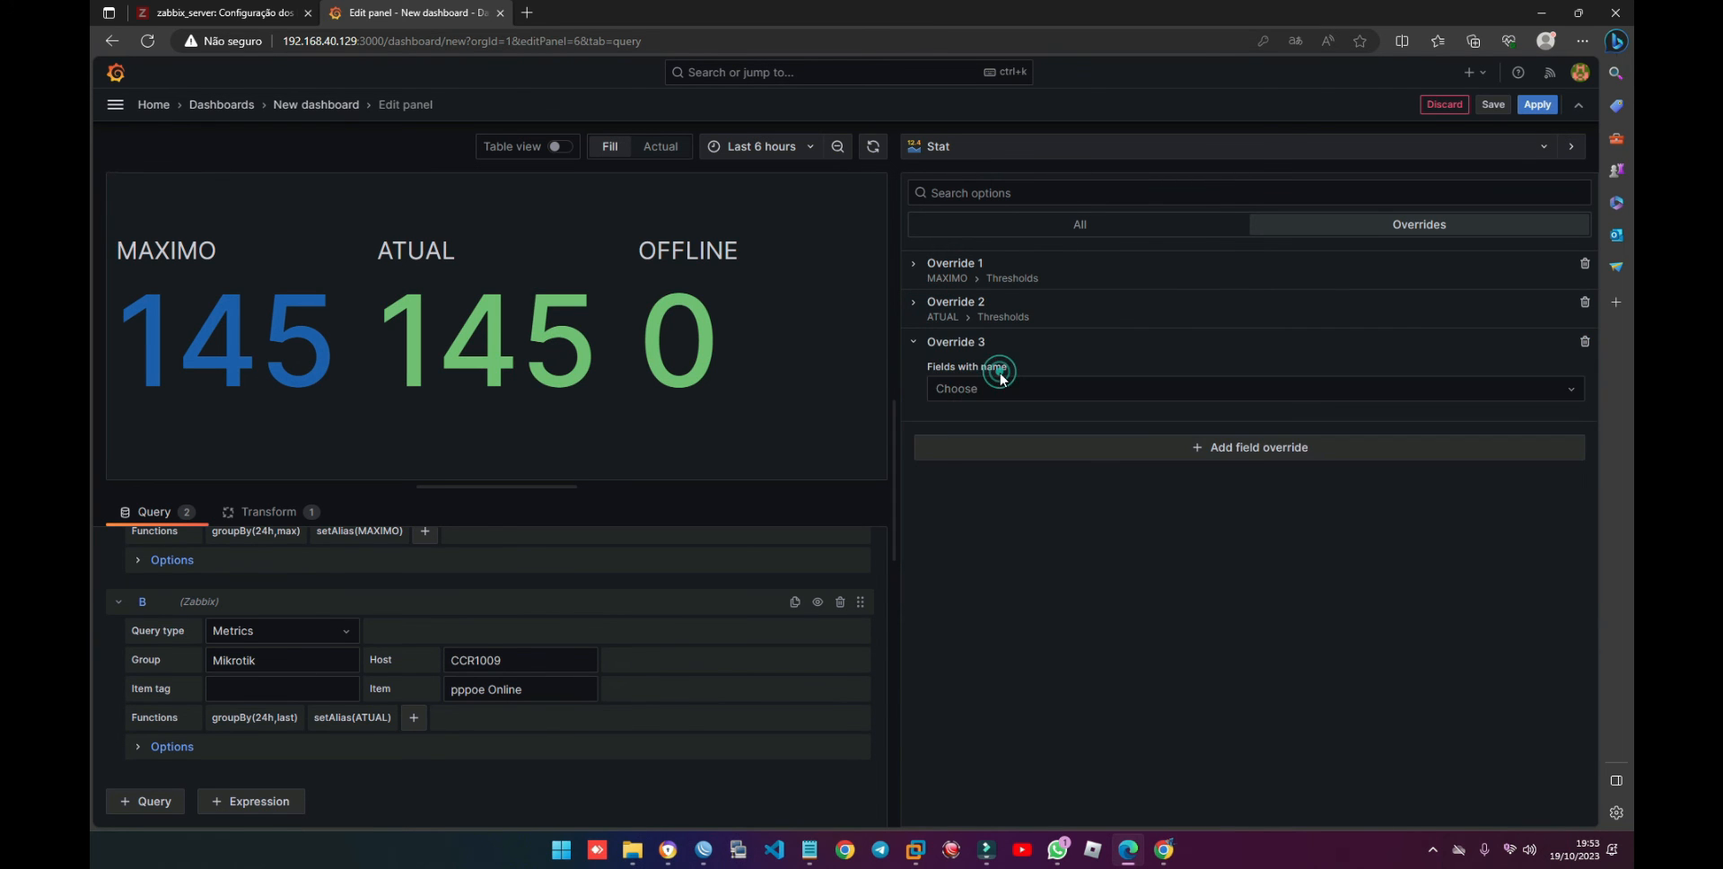
left_click(998, 389)
left_click(983, 505)
left_click(1004, 429)
scroll(1064, 585, "down", 3)
left_click(1041, 634)
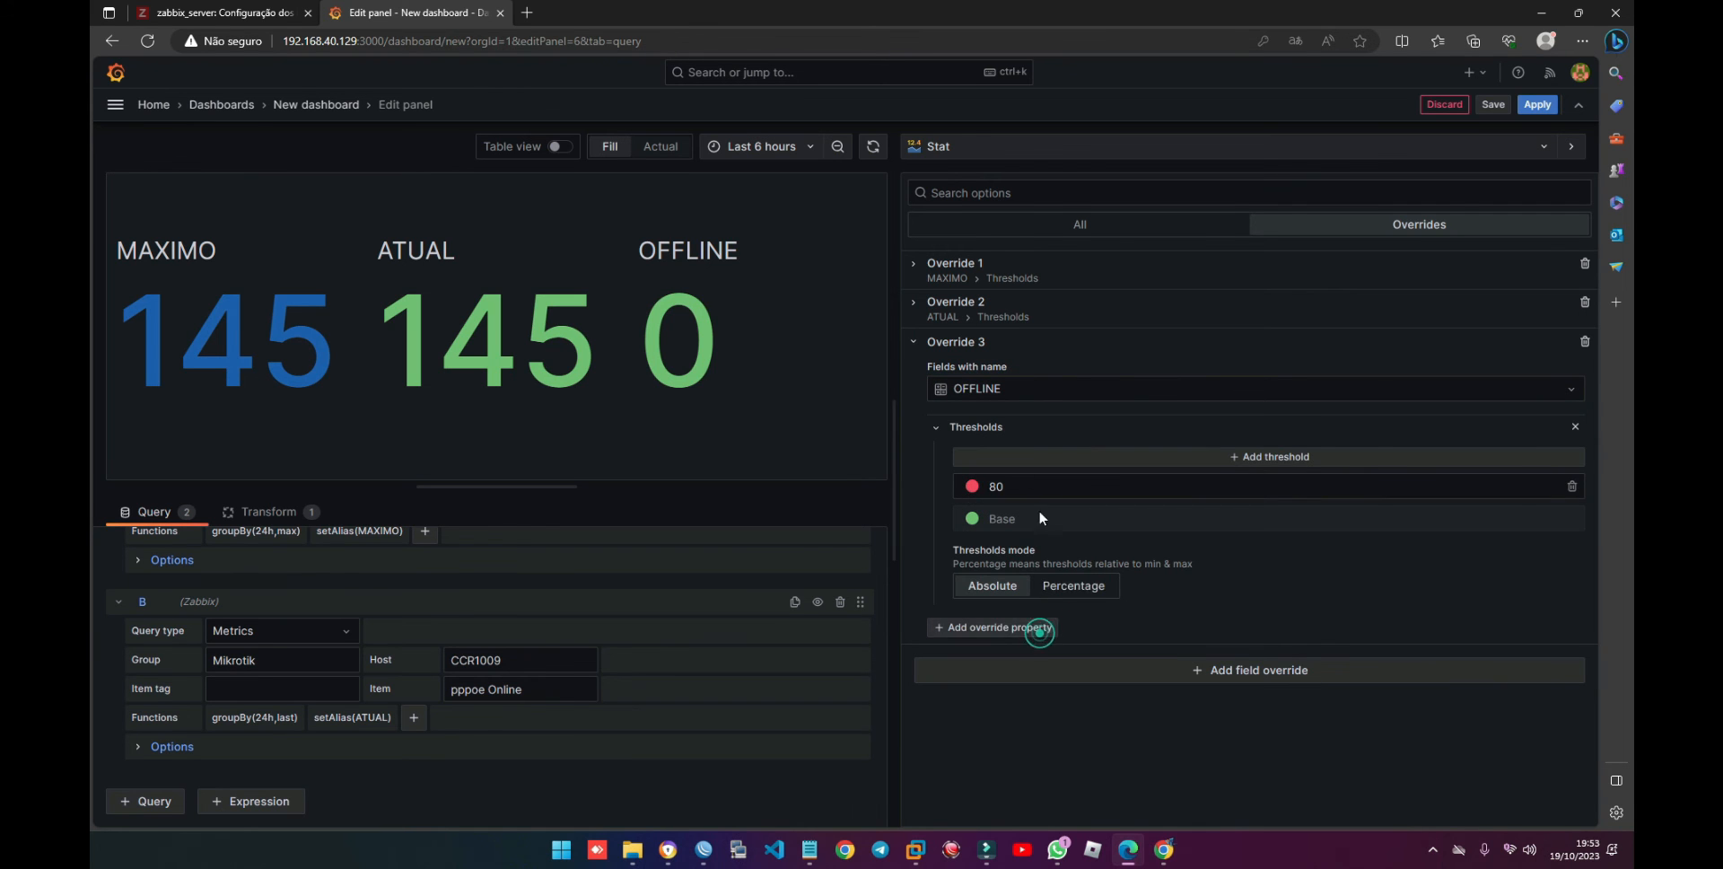
Step: Remove the 80 threshold from the OFFLINE override and set its base colour to red
left_click(1571, 488)
left_click(971, 486)
left_click(883, 404)
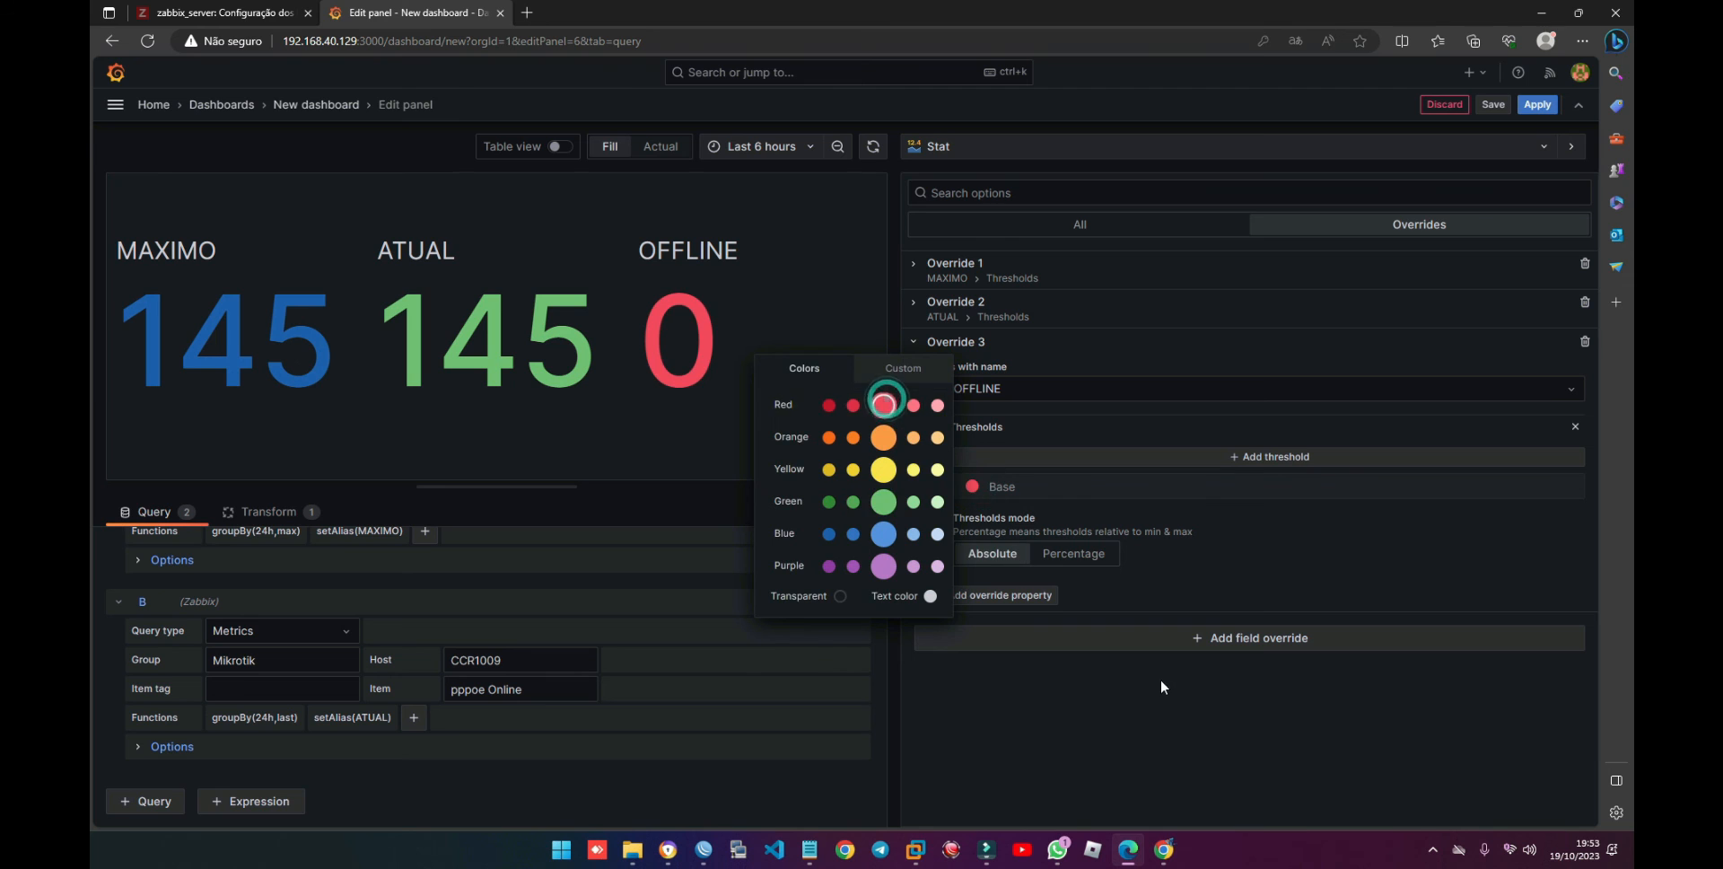
left_click(1162, 681)
left_click(941, 346)
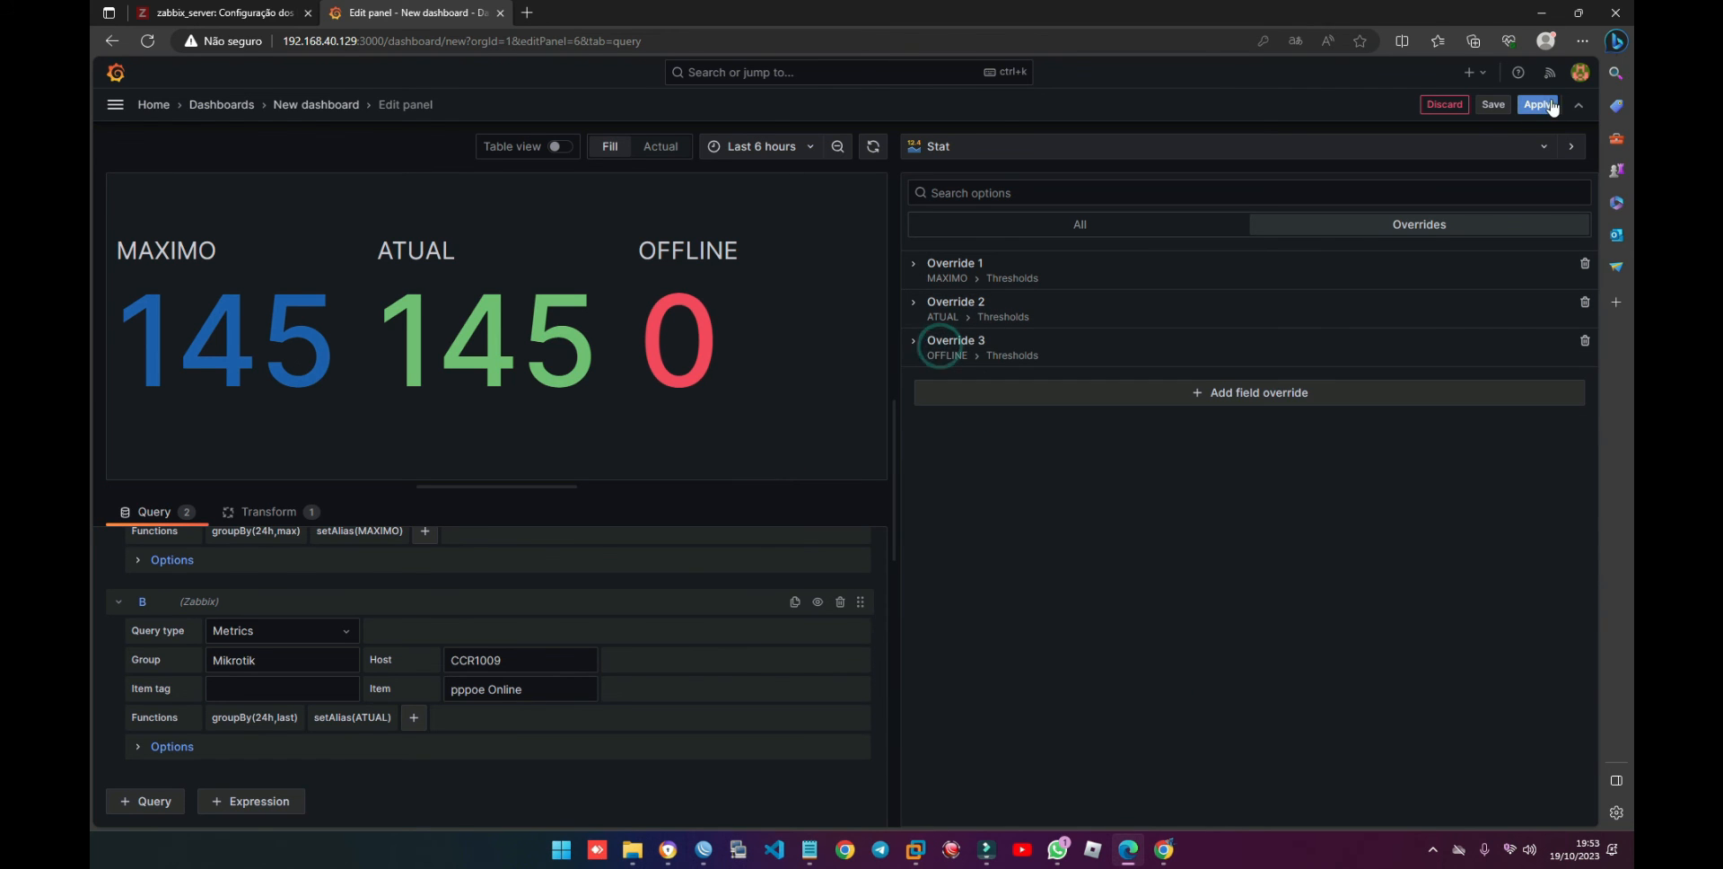
Step: Delete the 80 threshold from the stat panel's general threshold settings
left_click(1052, 229)
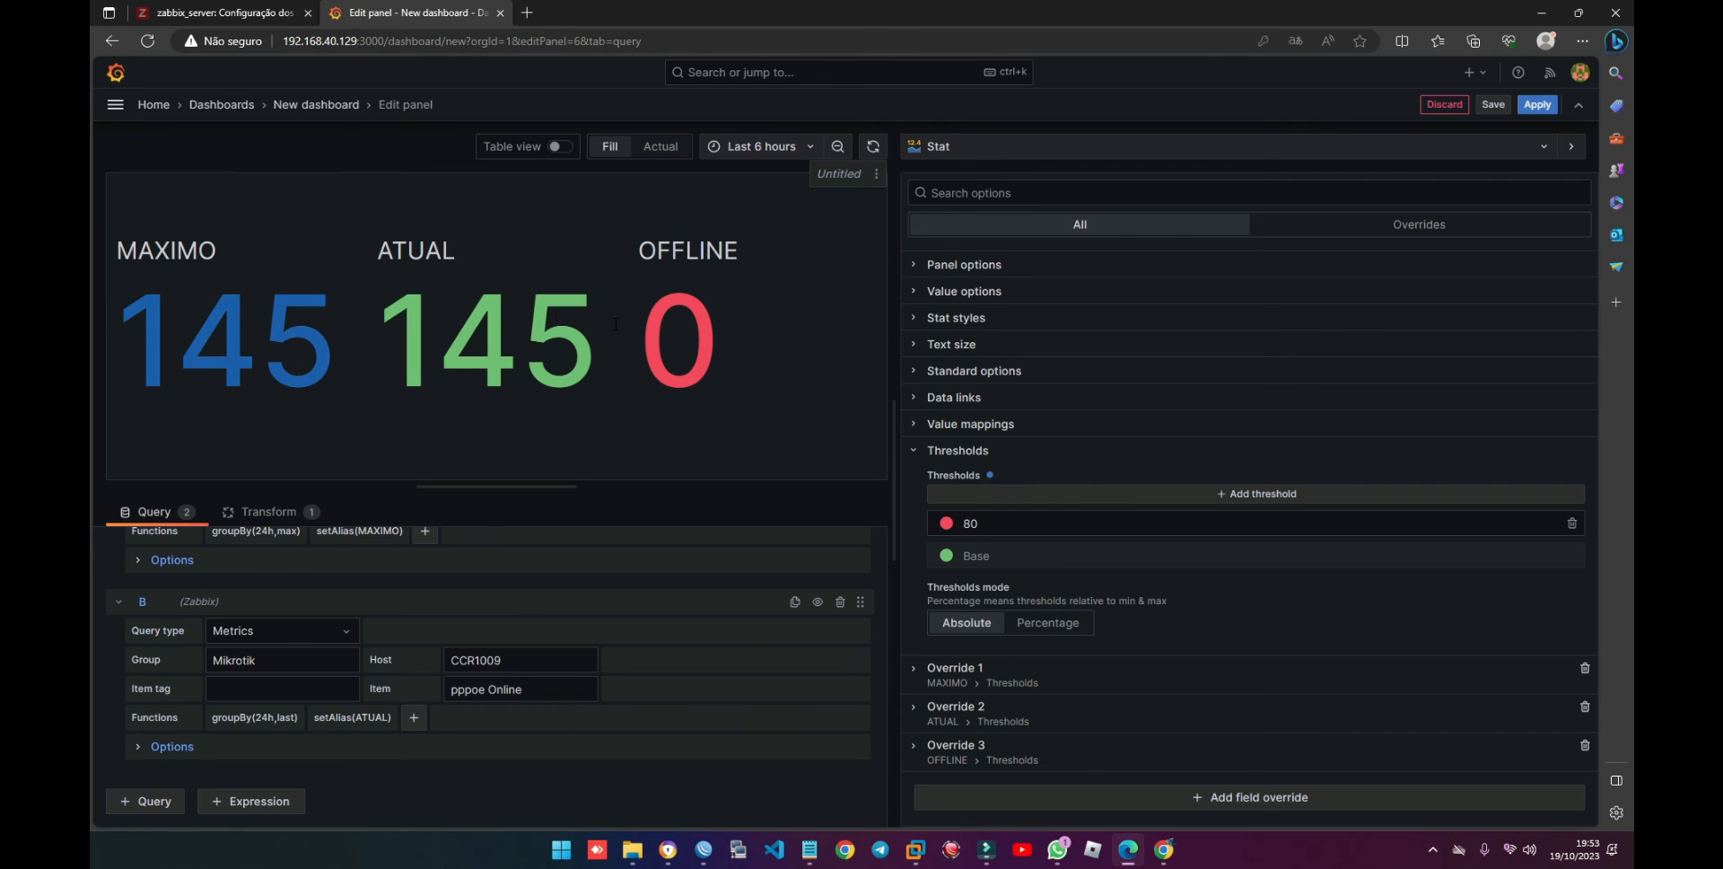
left_click(1574, 522)
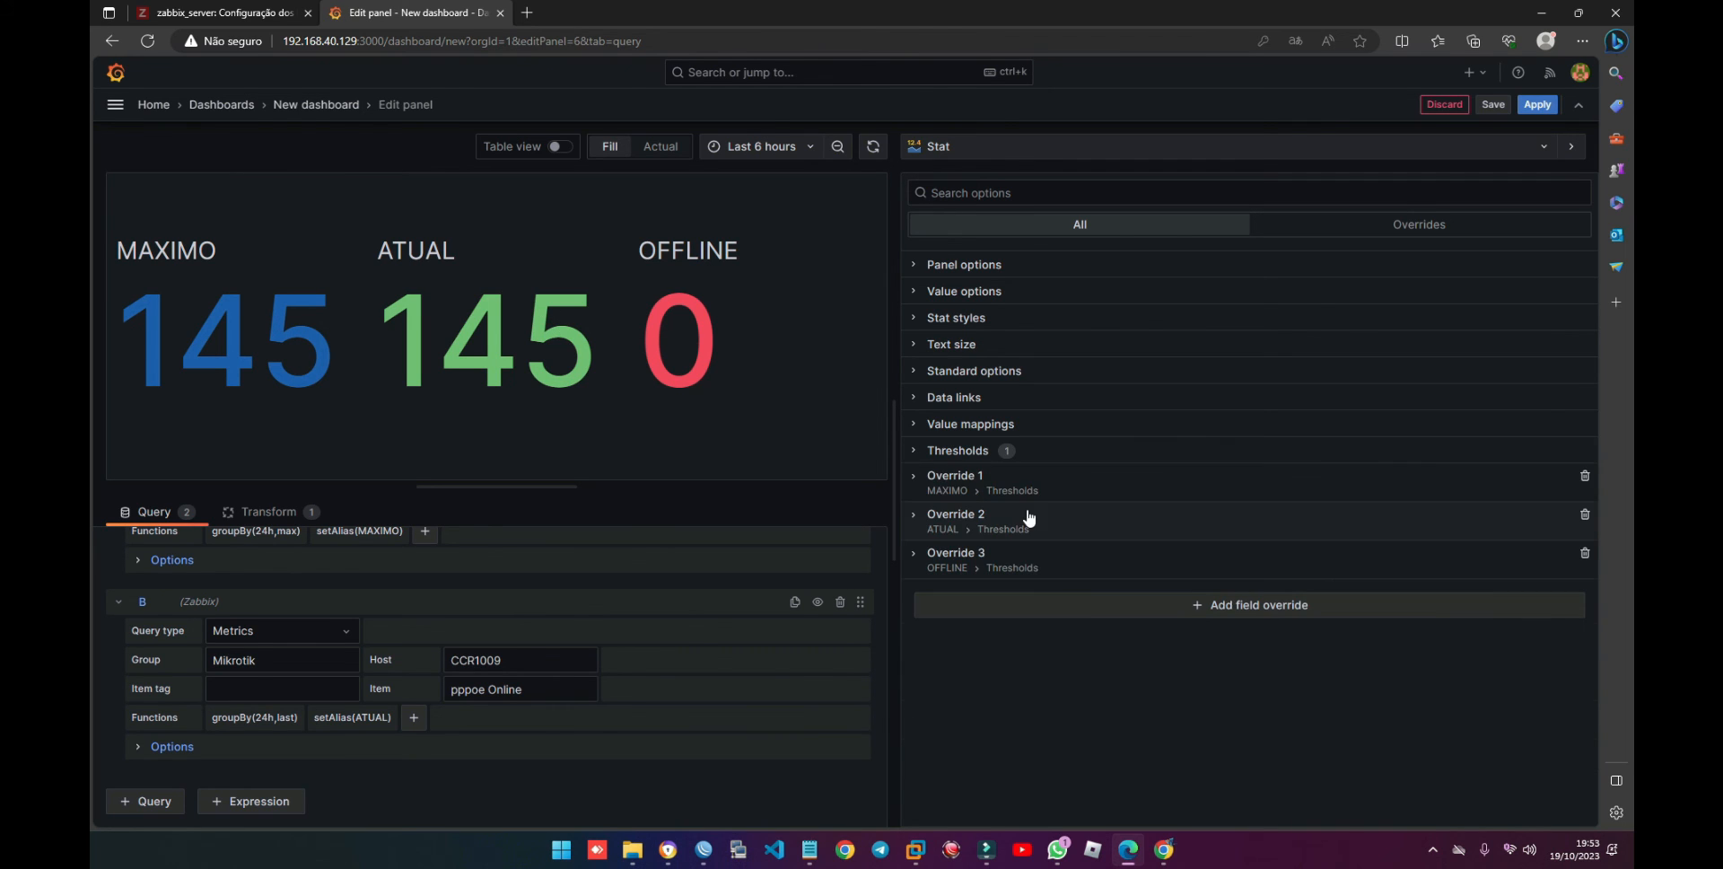
Step: Center the stat panel's text and set its color mode to Background Gradient
left_click(956, 320)
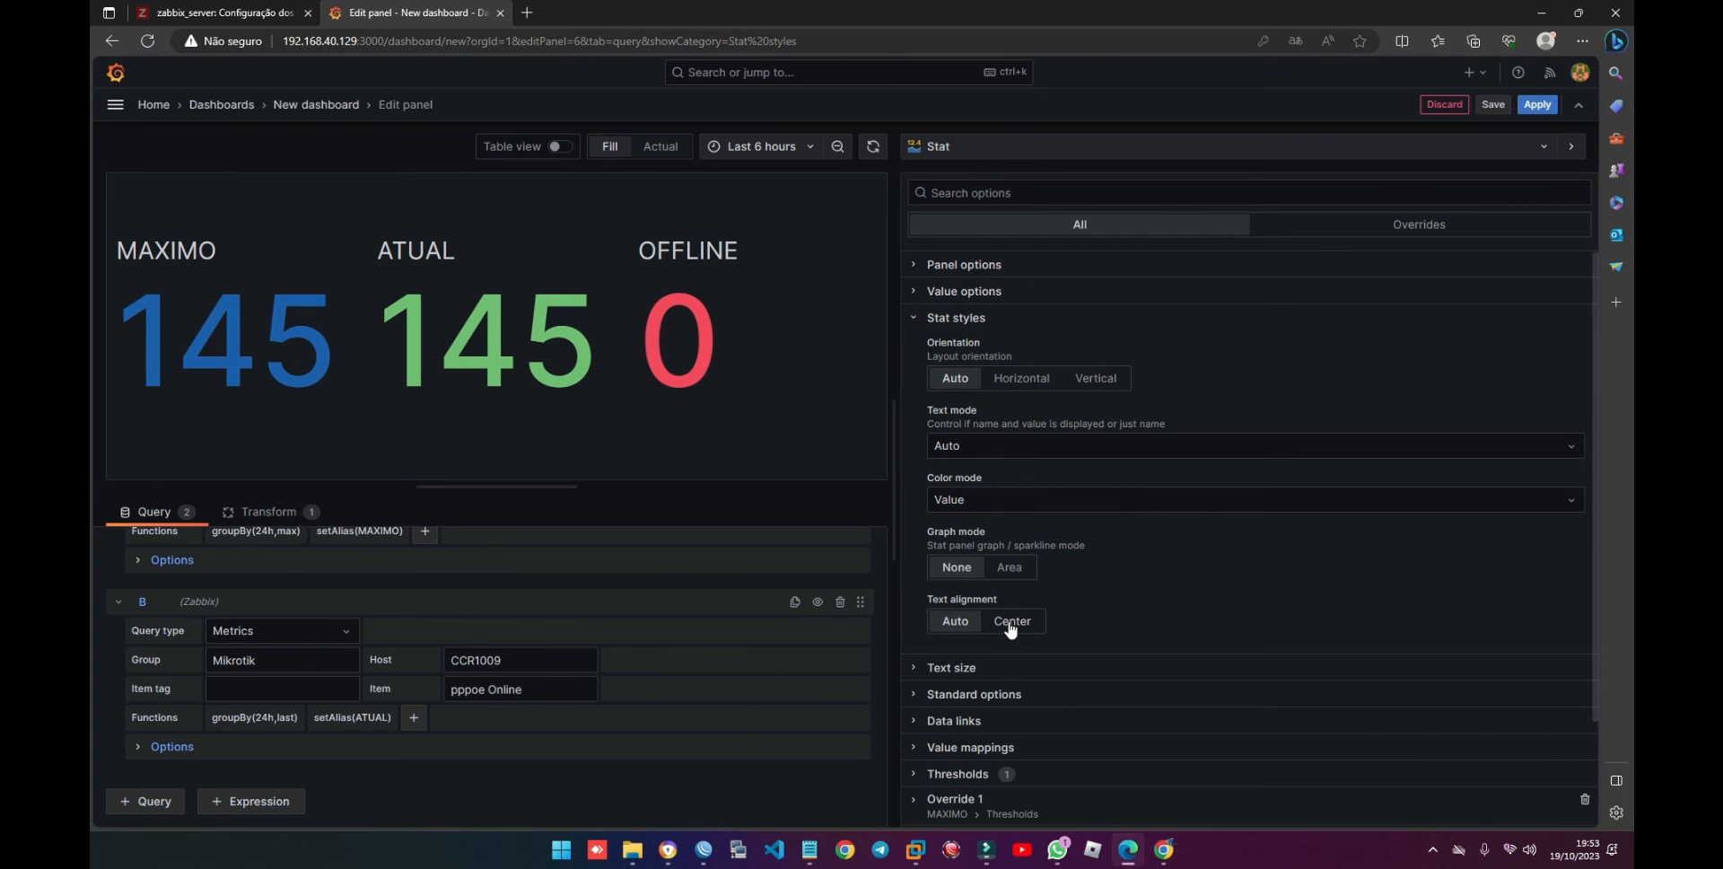
left_click(1475, 221)
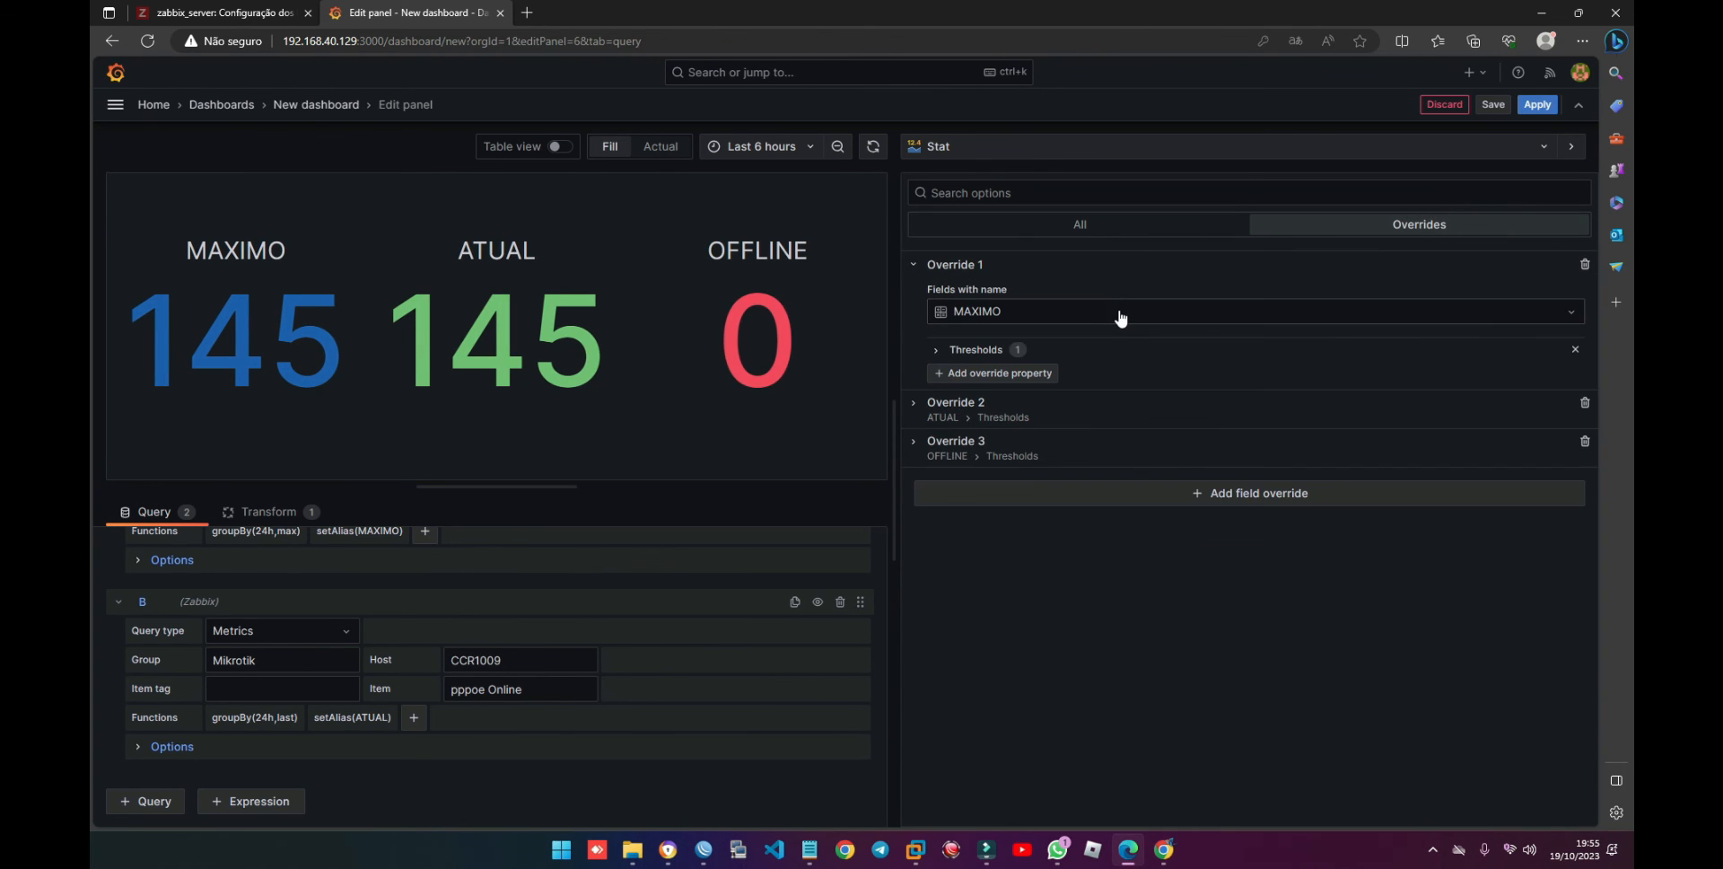
left_click(1091, 238)
left_click(1045, 318)
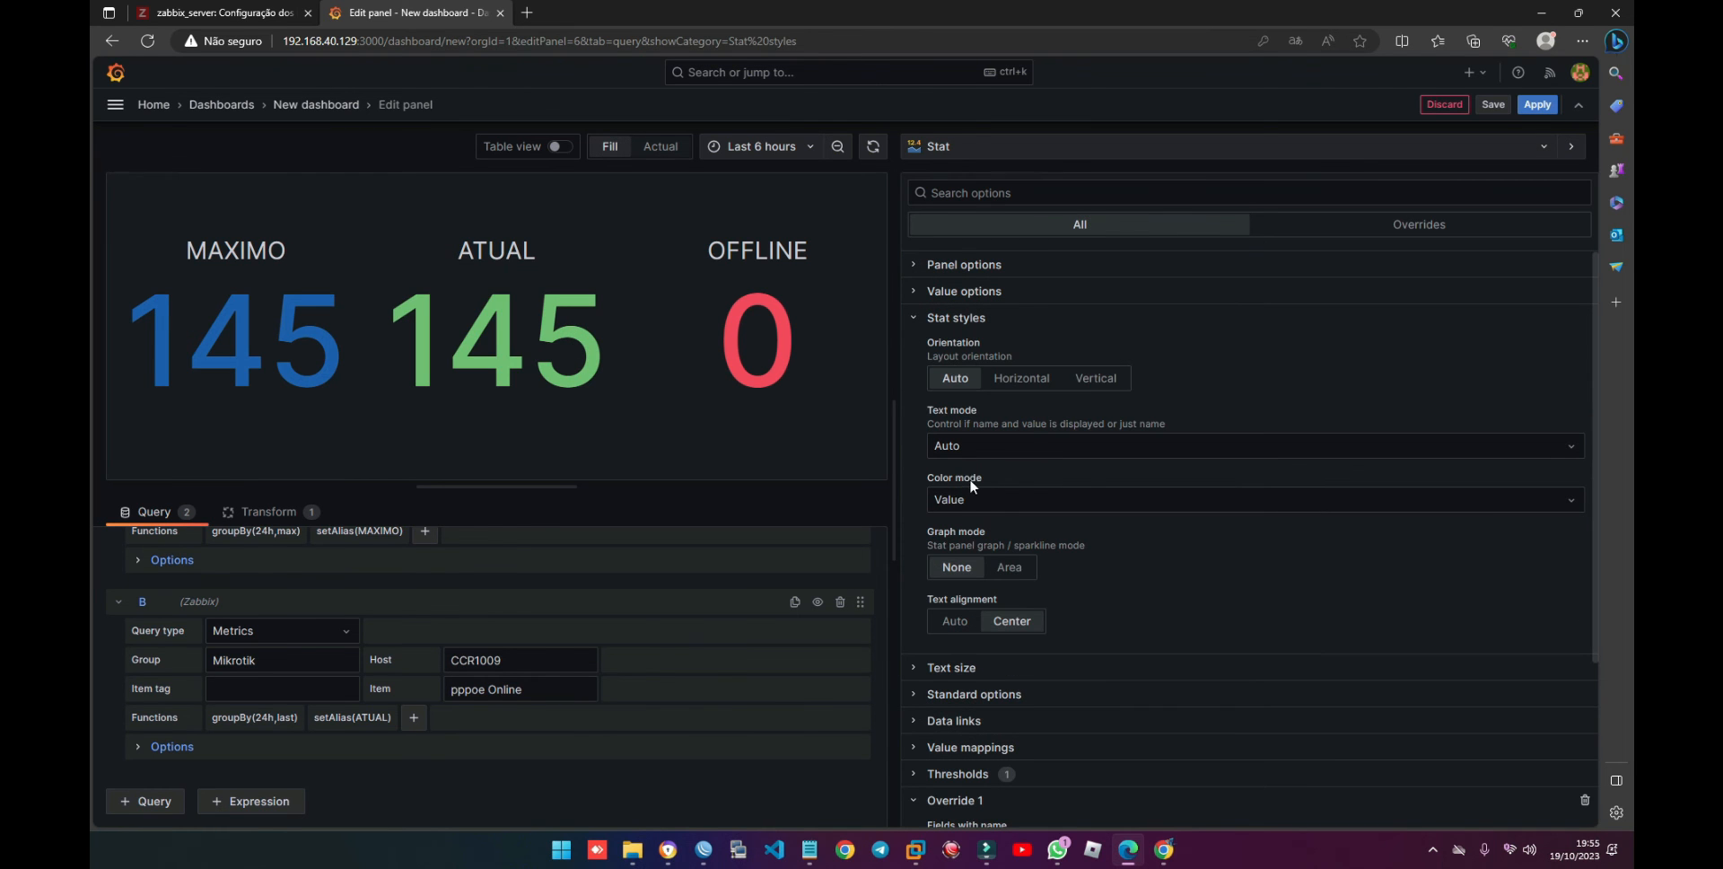
left_click(983, 502)
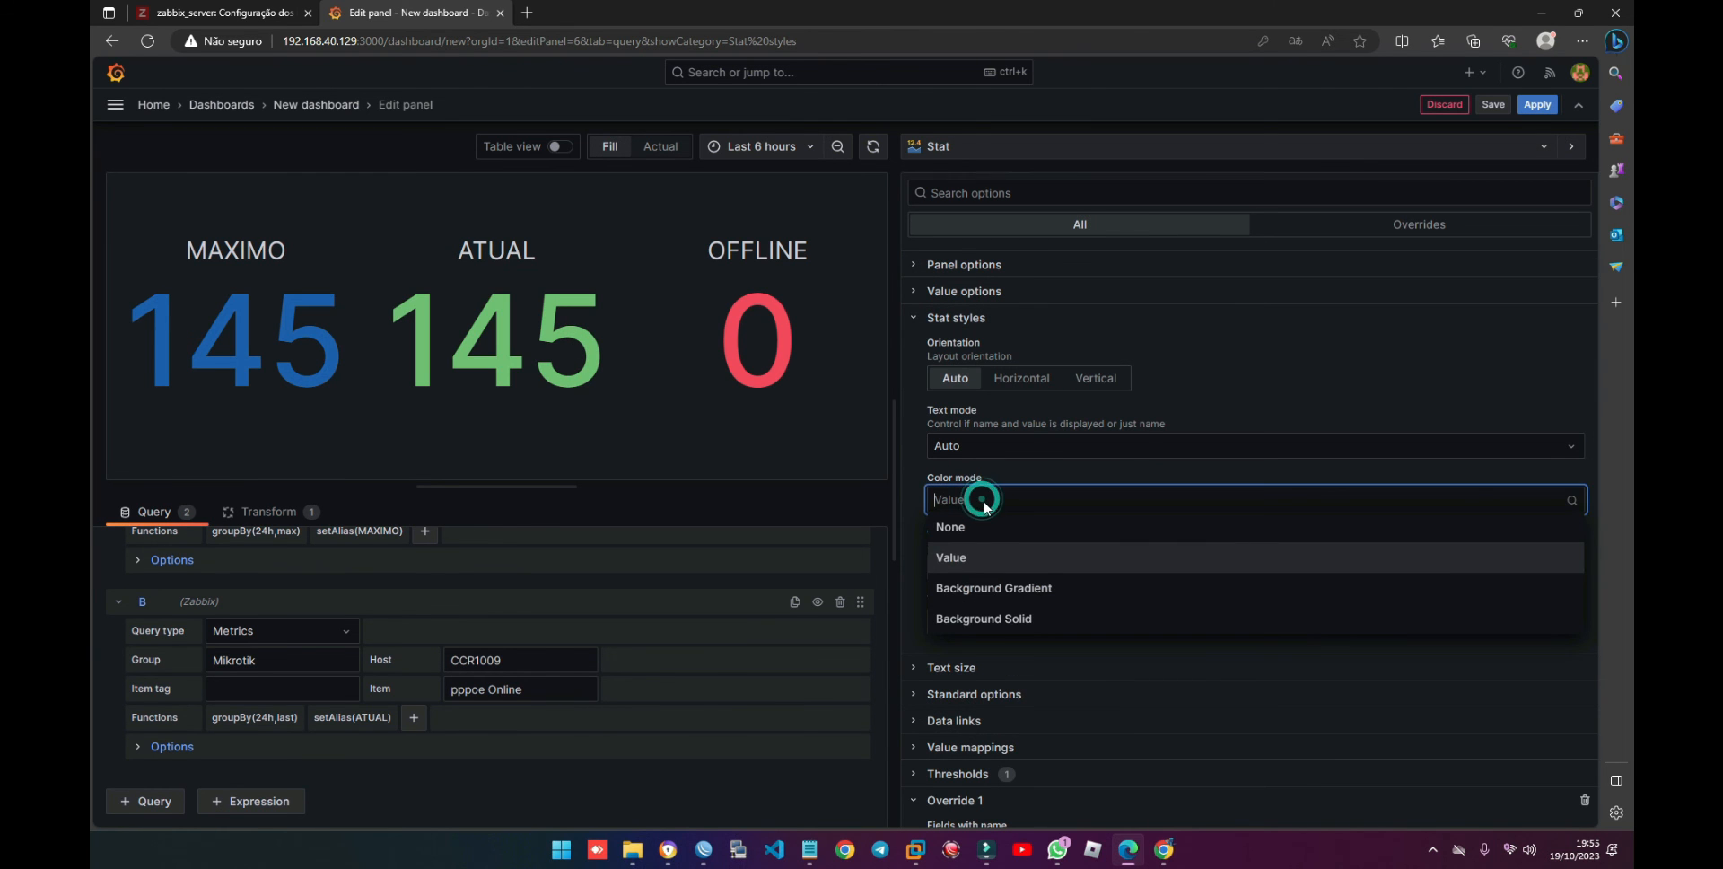
left_click(1047, 596)
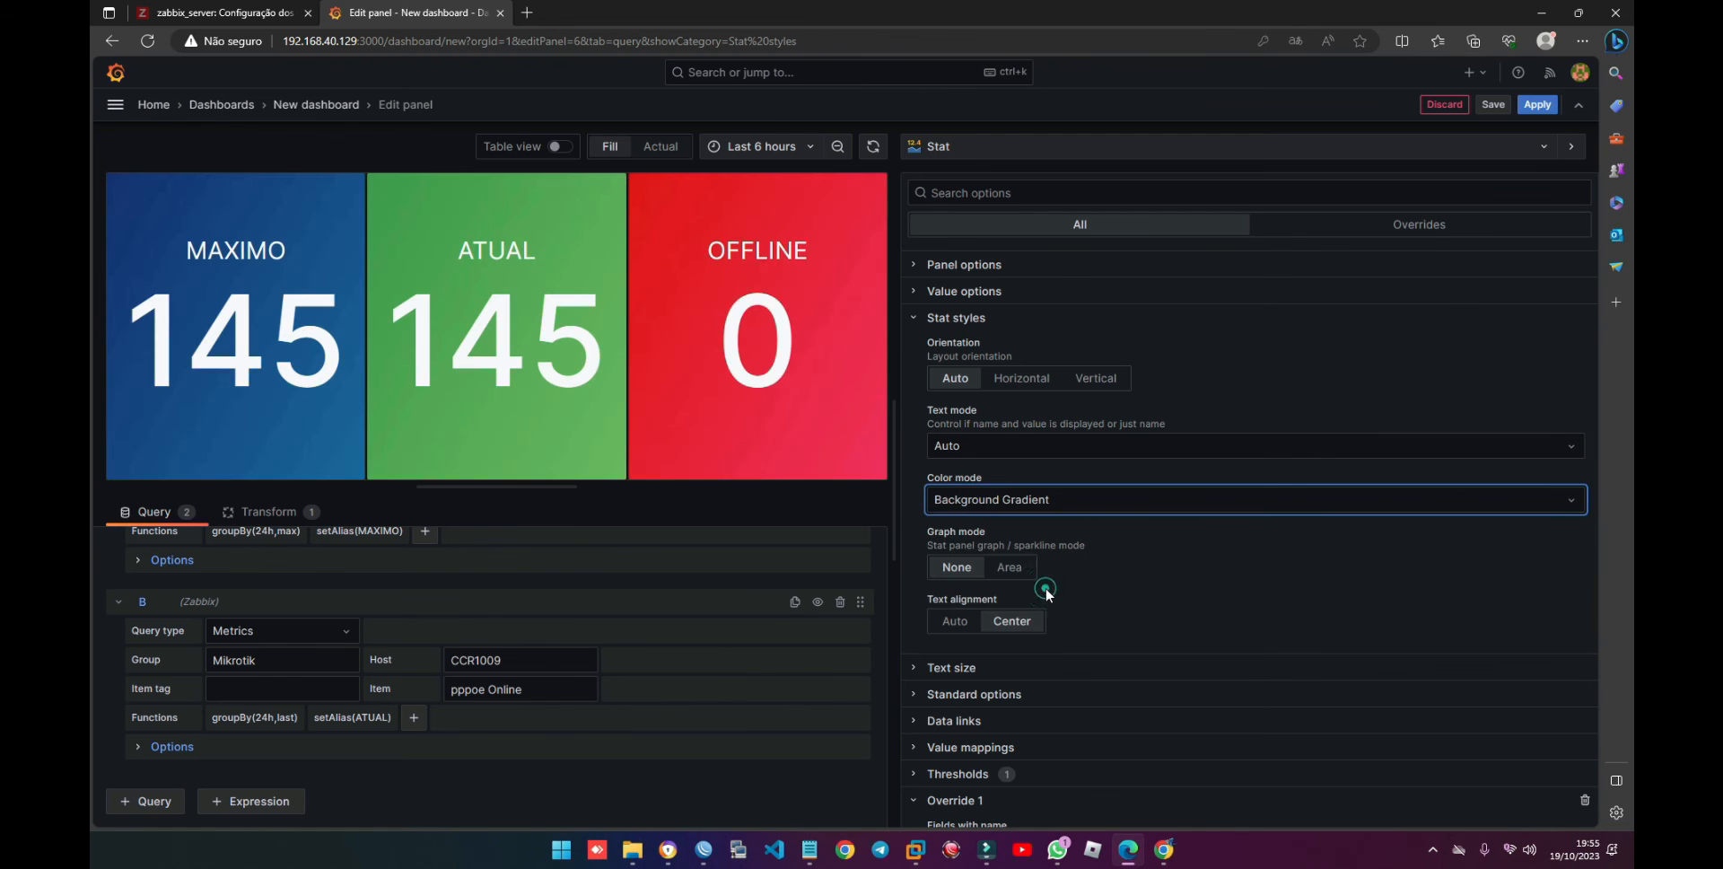
Step: Apply the stat panel's changes, then place it directly below the Conexoes PPPoE heading and reduce its height
left_click(1526, 107)
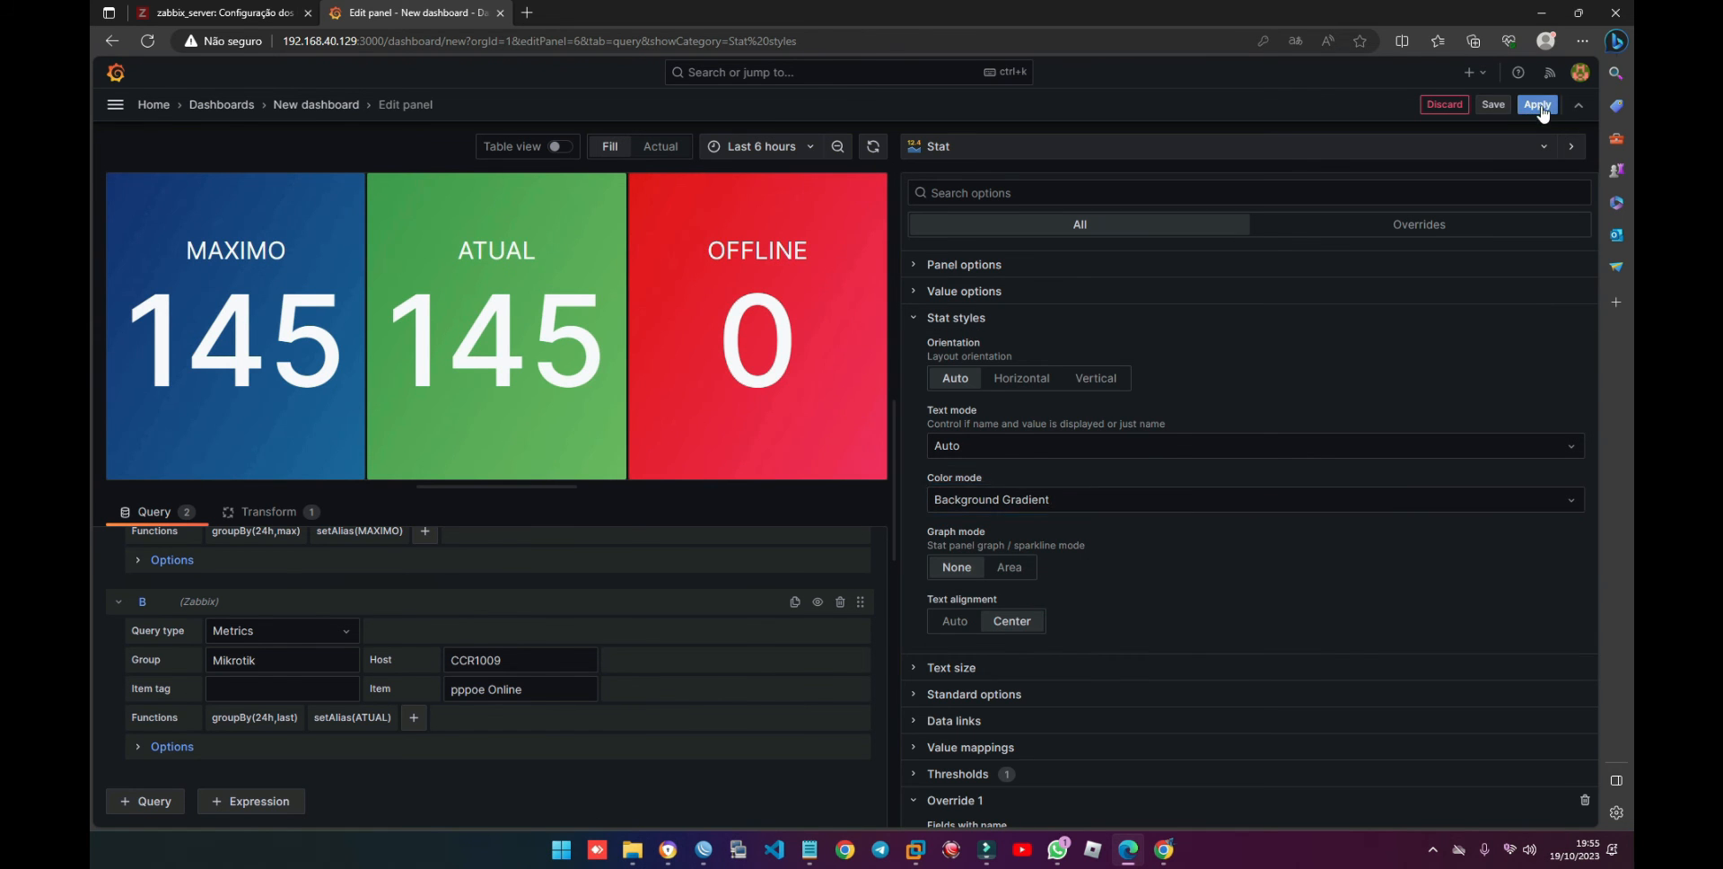
left_click_drag(756, 135, 767, 558)
left_click_drag(838, 738, 838, 646)
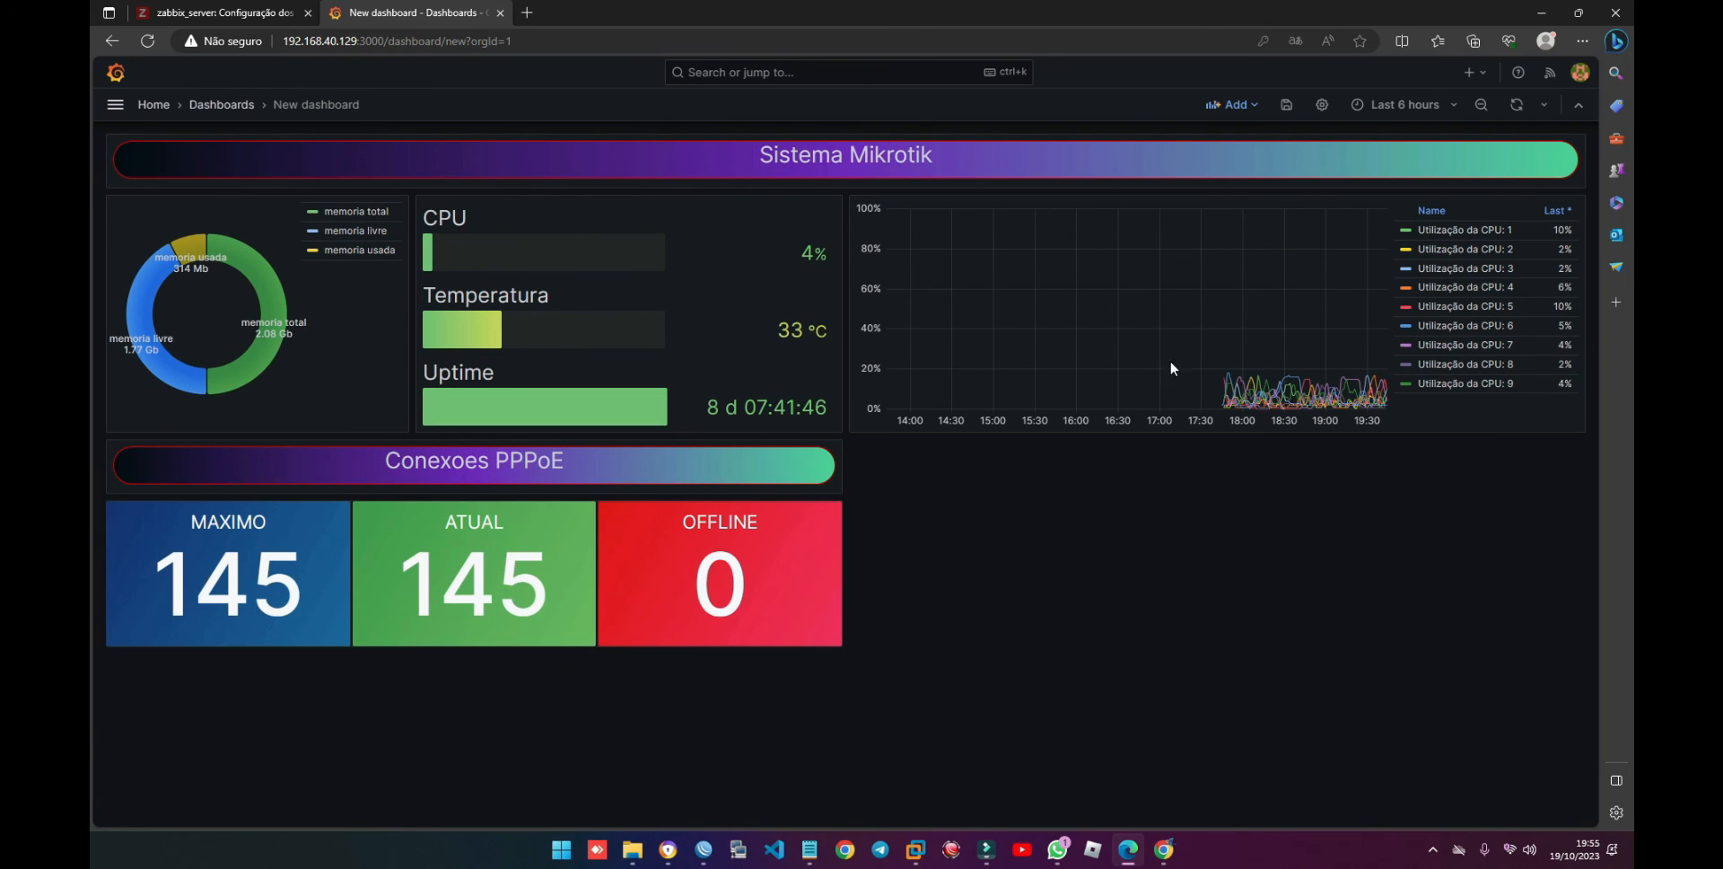
Step: Add a time series visualization querying the pppoe Online item of host CCR1009 in the Mikrotik group
left_click(1234, 108)
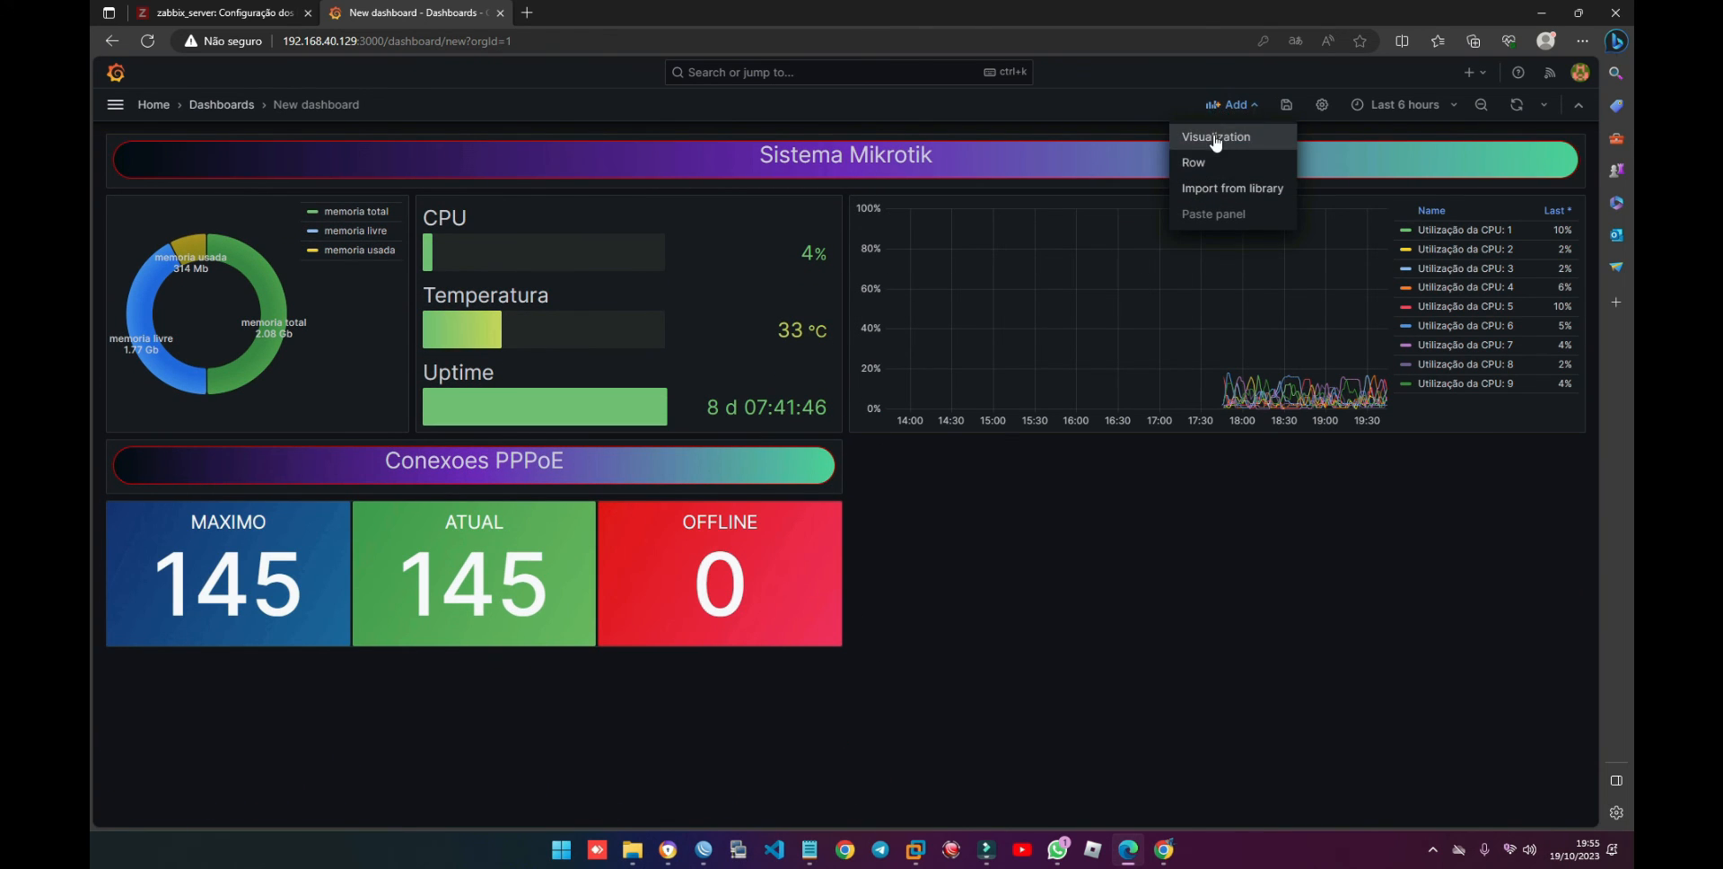
left_click(1216, 136)
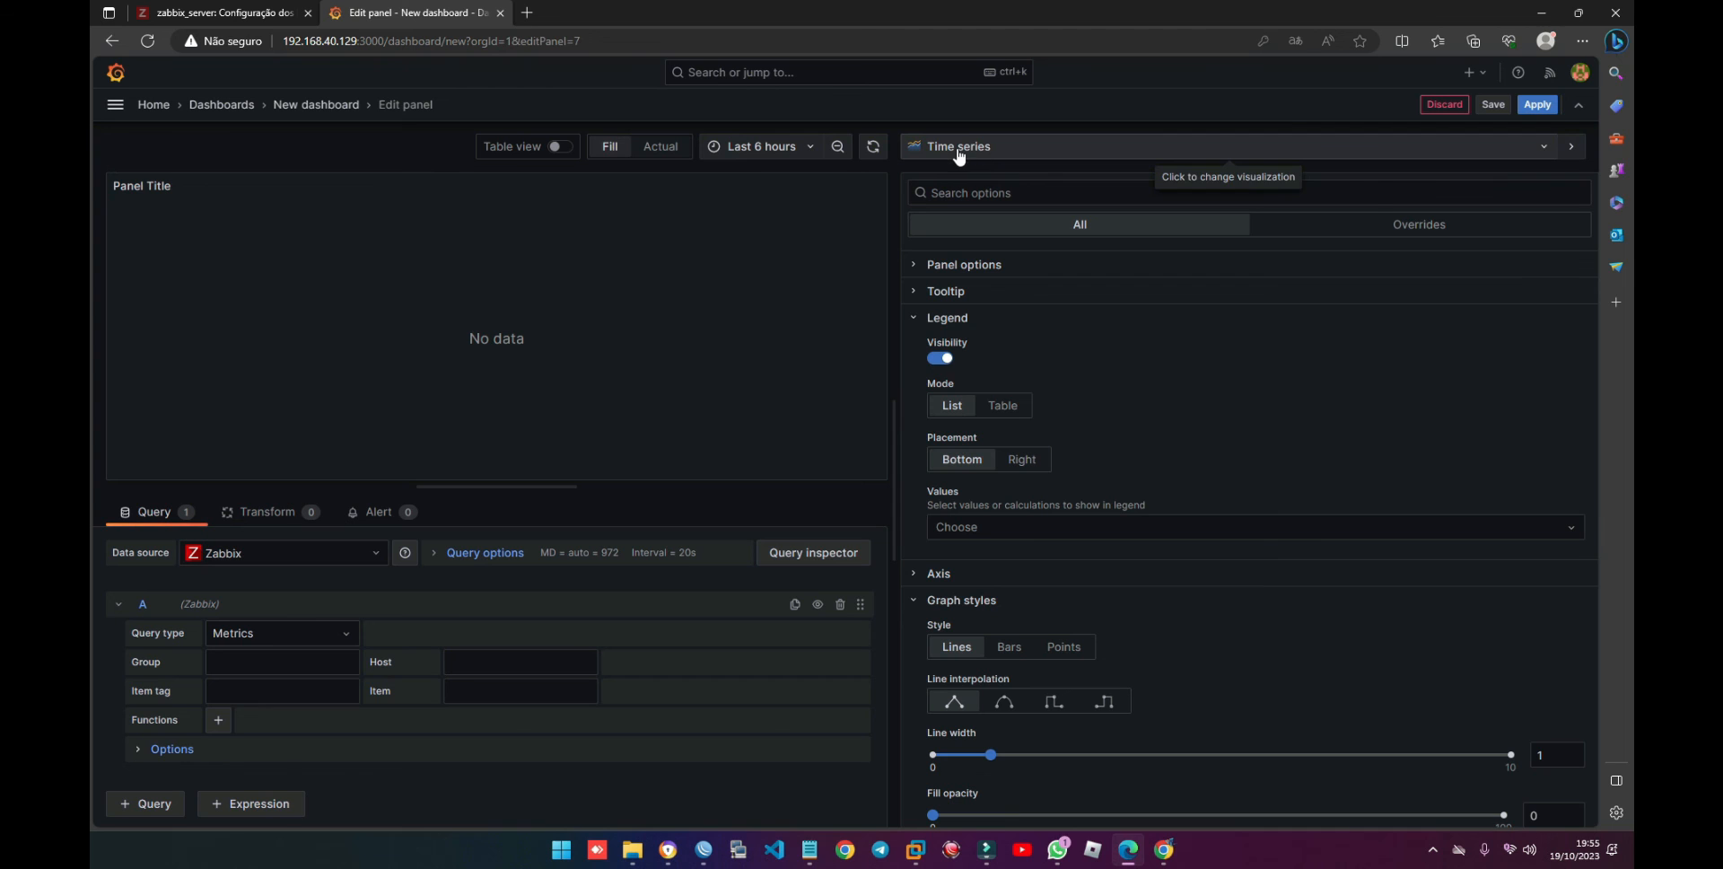
left_click(310, 669)
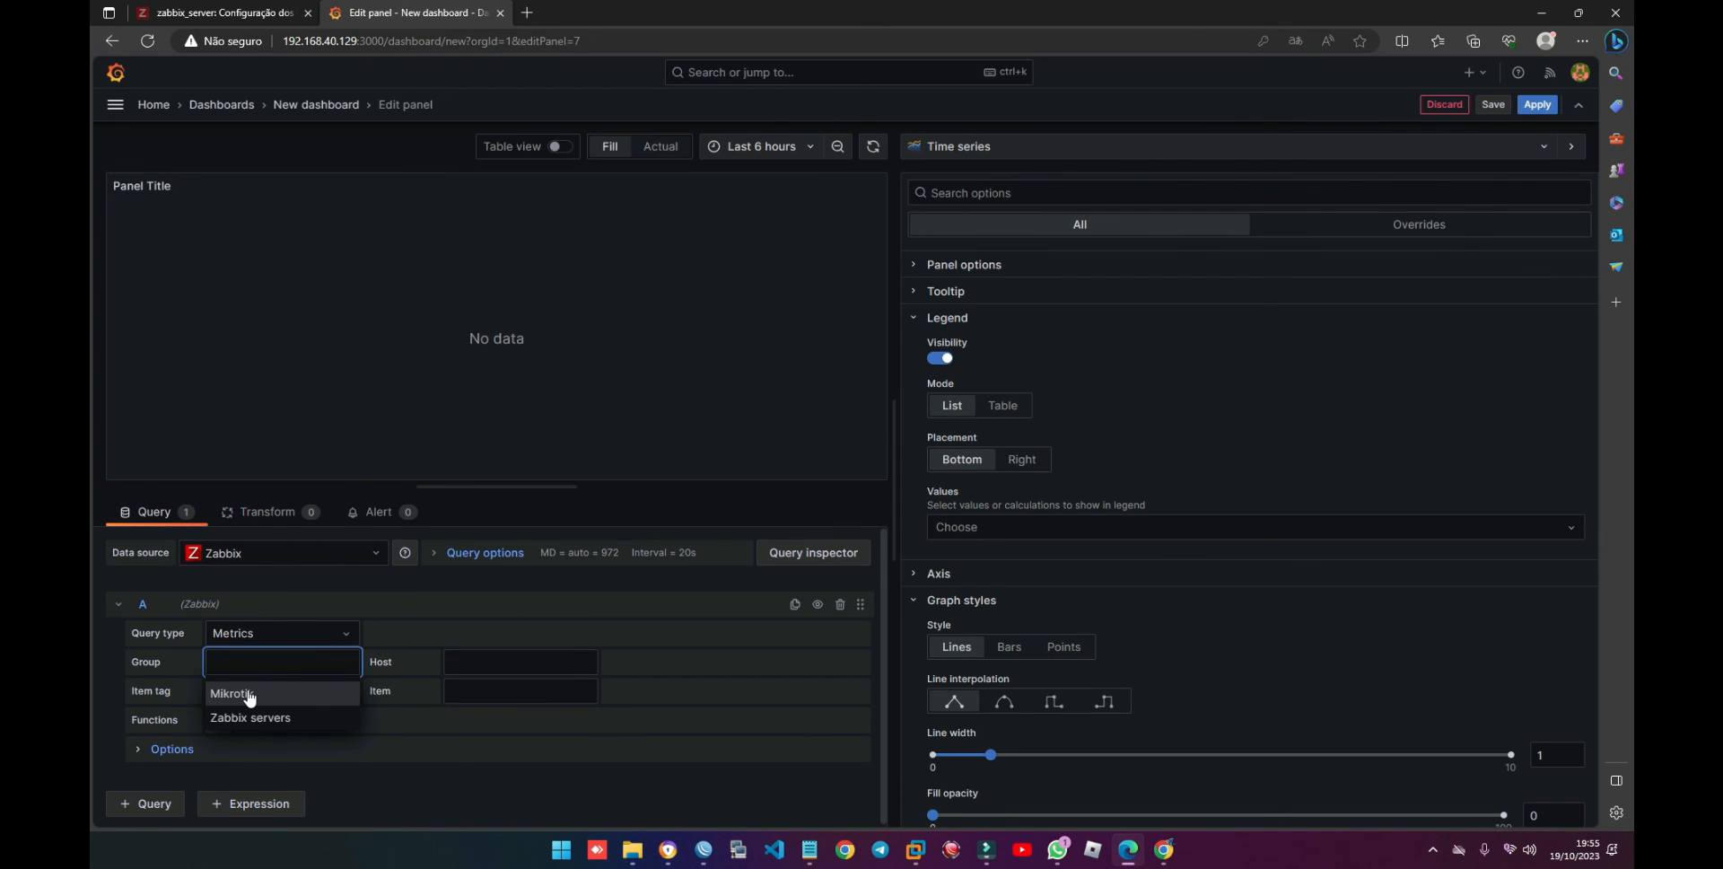
left_click(251, 713)
left_click(468, 657)
left_click(476, 717)
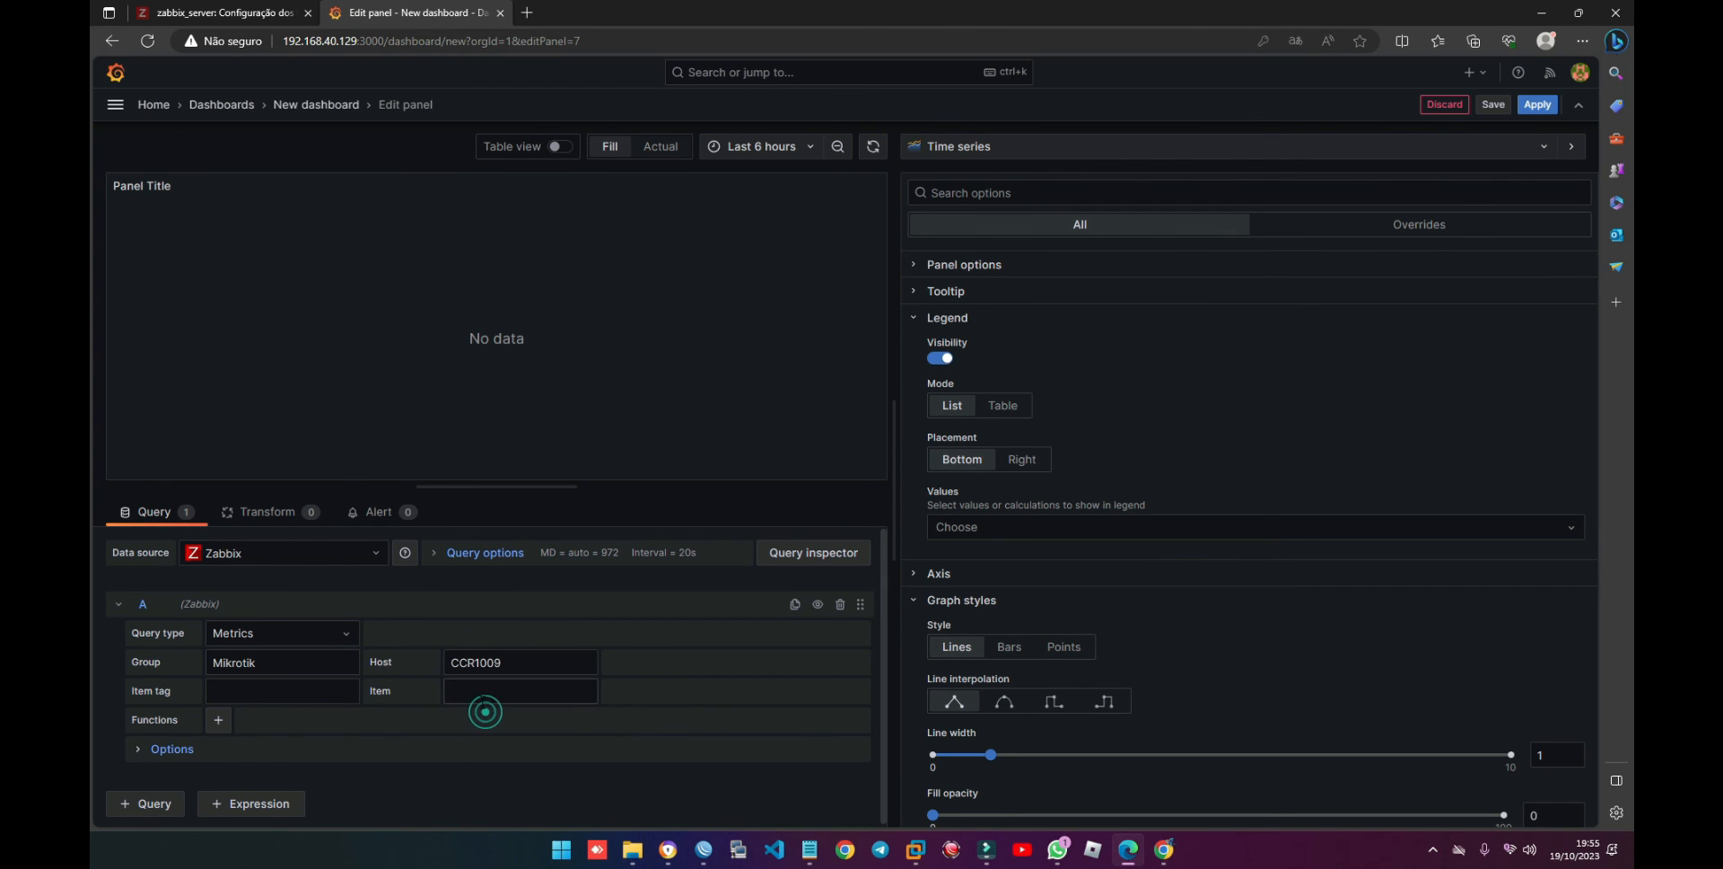
left_click(482, 697)
type("ppp")
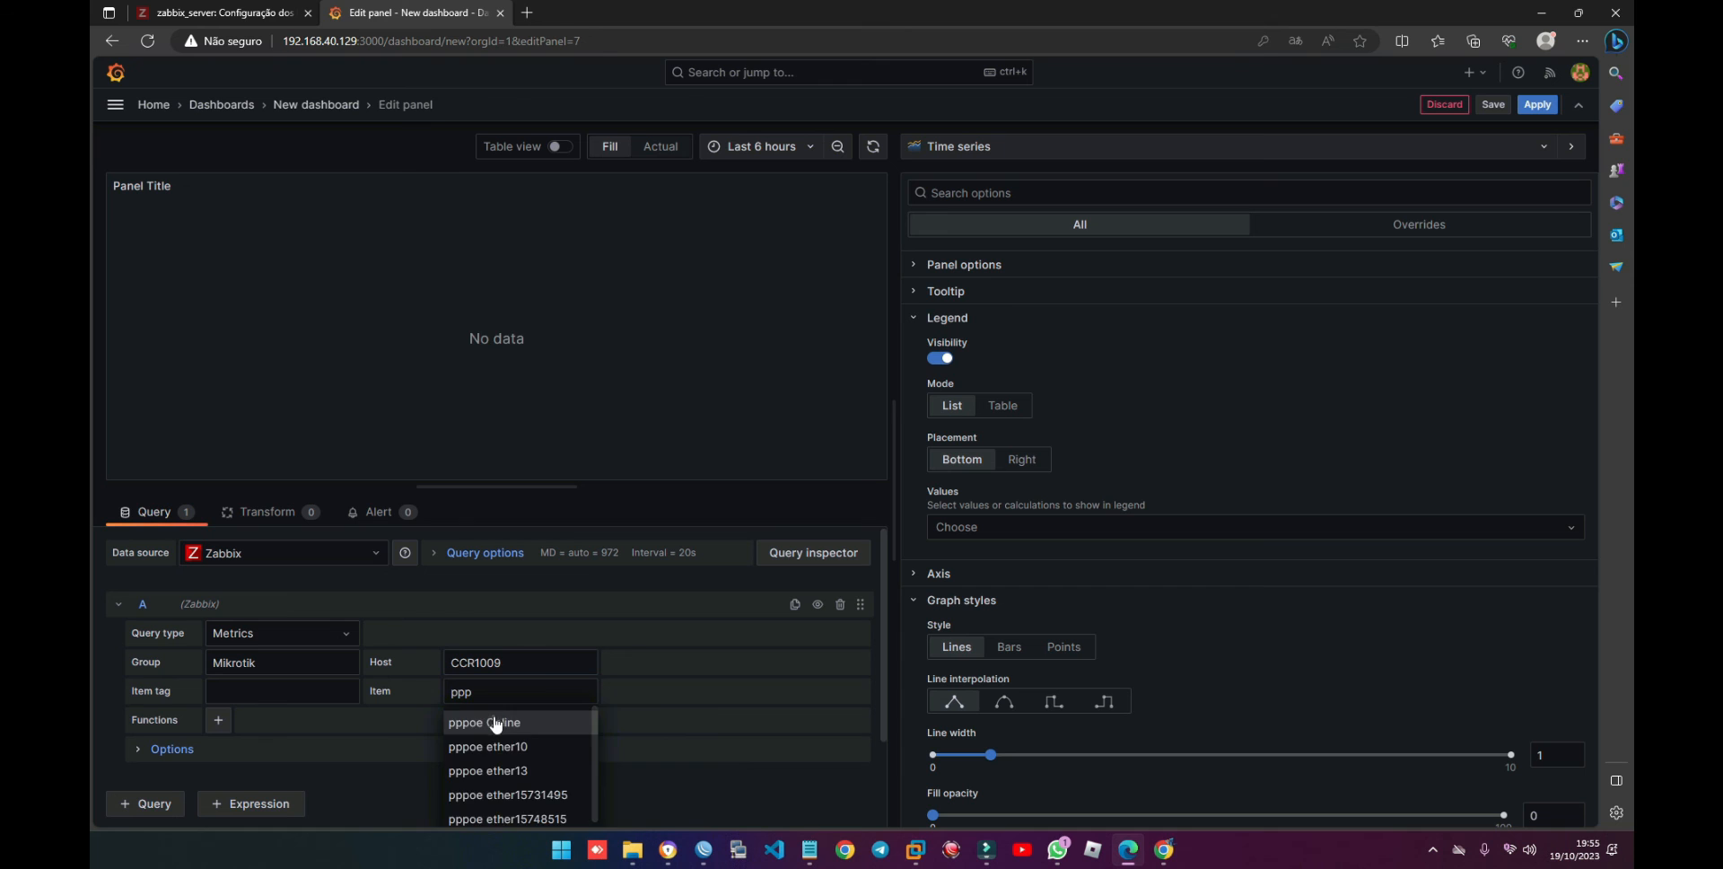
left_click(487, 720)
Step: Clear the title of the PPPoE time series panel
left_click(964, 264)
triple_click(1019, 311)
key("BackSpace")
left_click(943, 264)
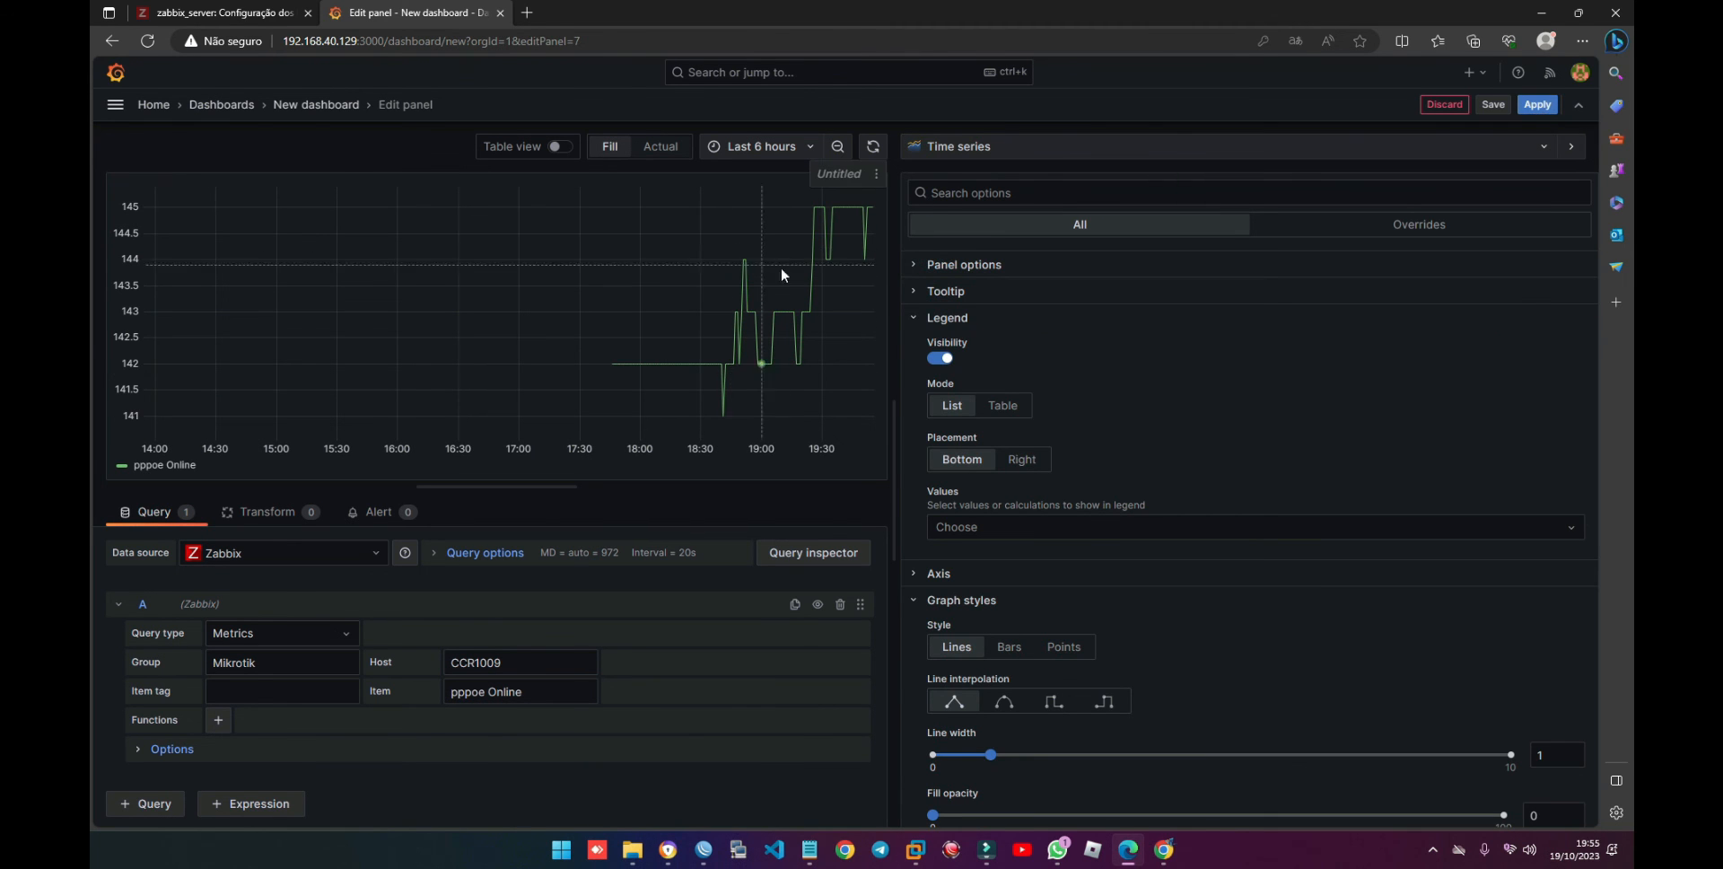
Step: Set the PPPoE graph's fill opacity to 83 and apply the panel to the dashboard
scroll(1019, 618, "down", 3)
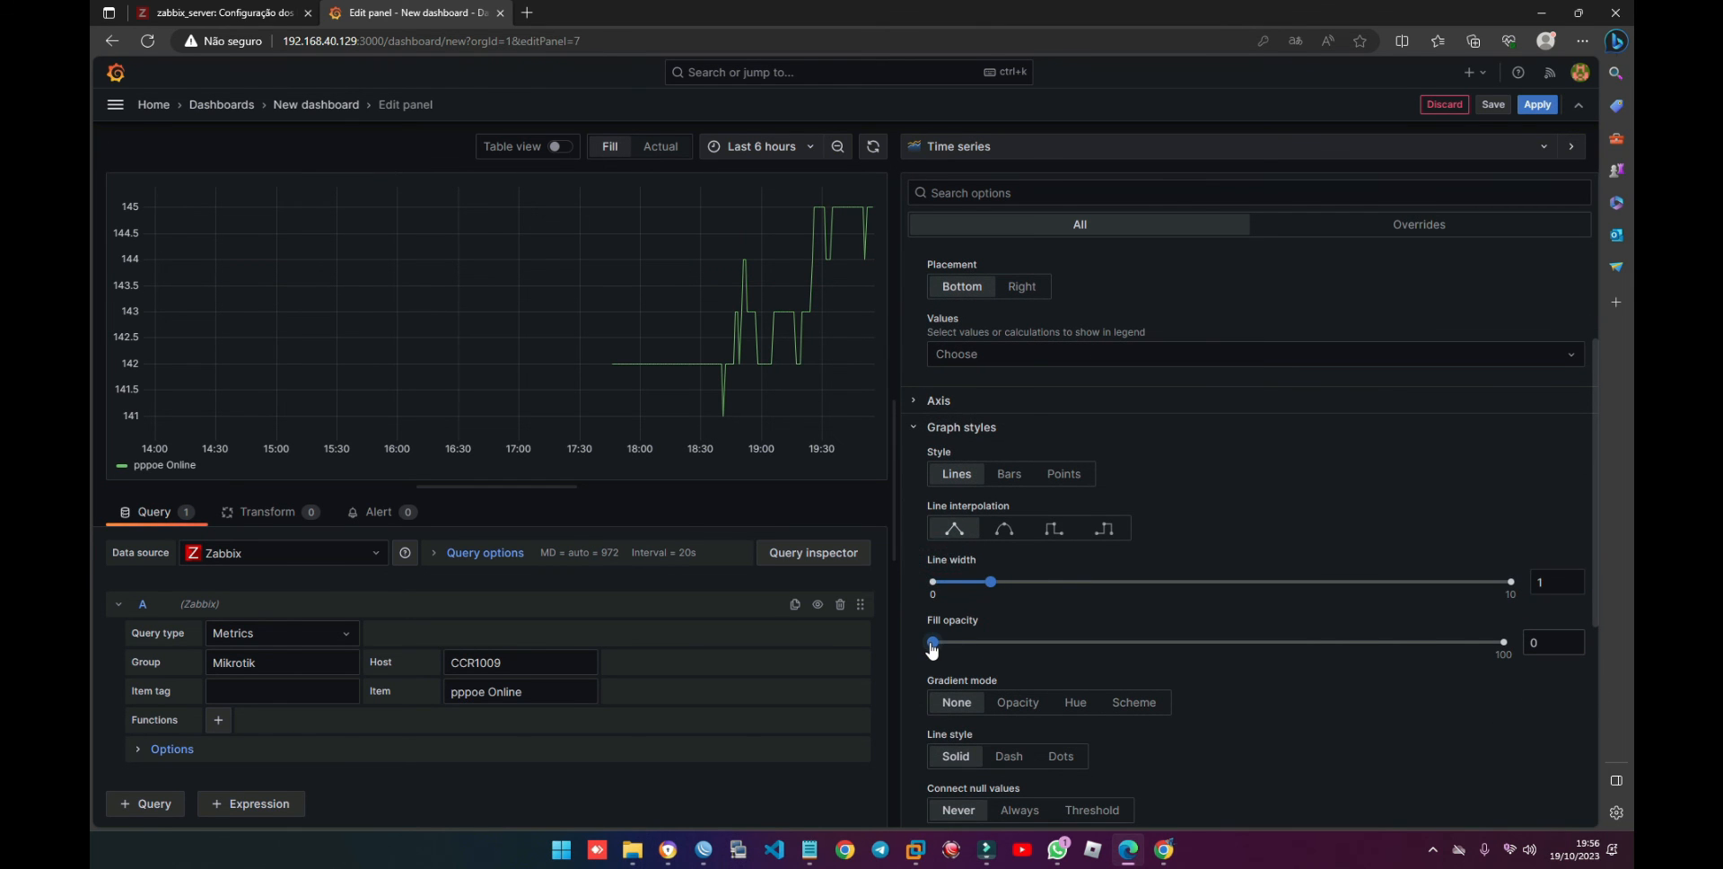
left_click_drag(933, 642, 1406, 601)
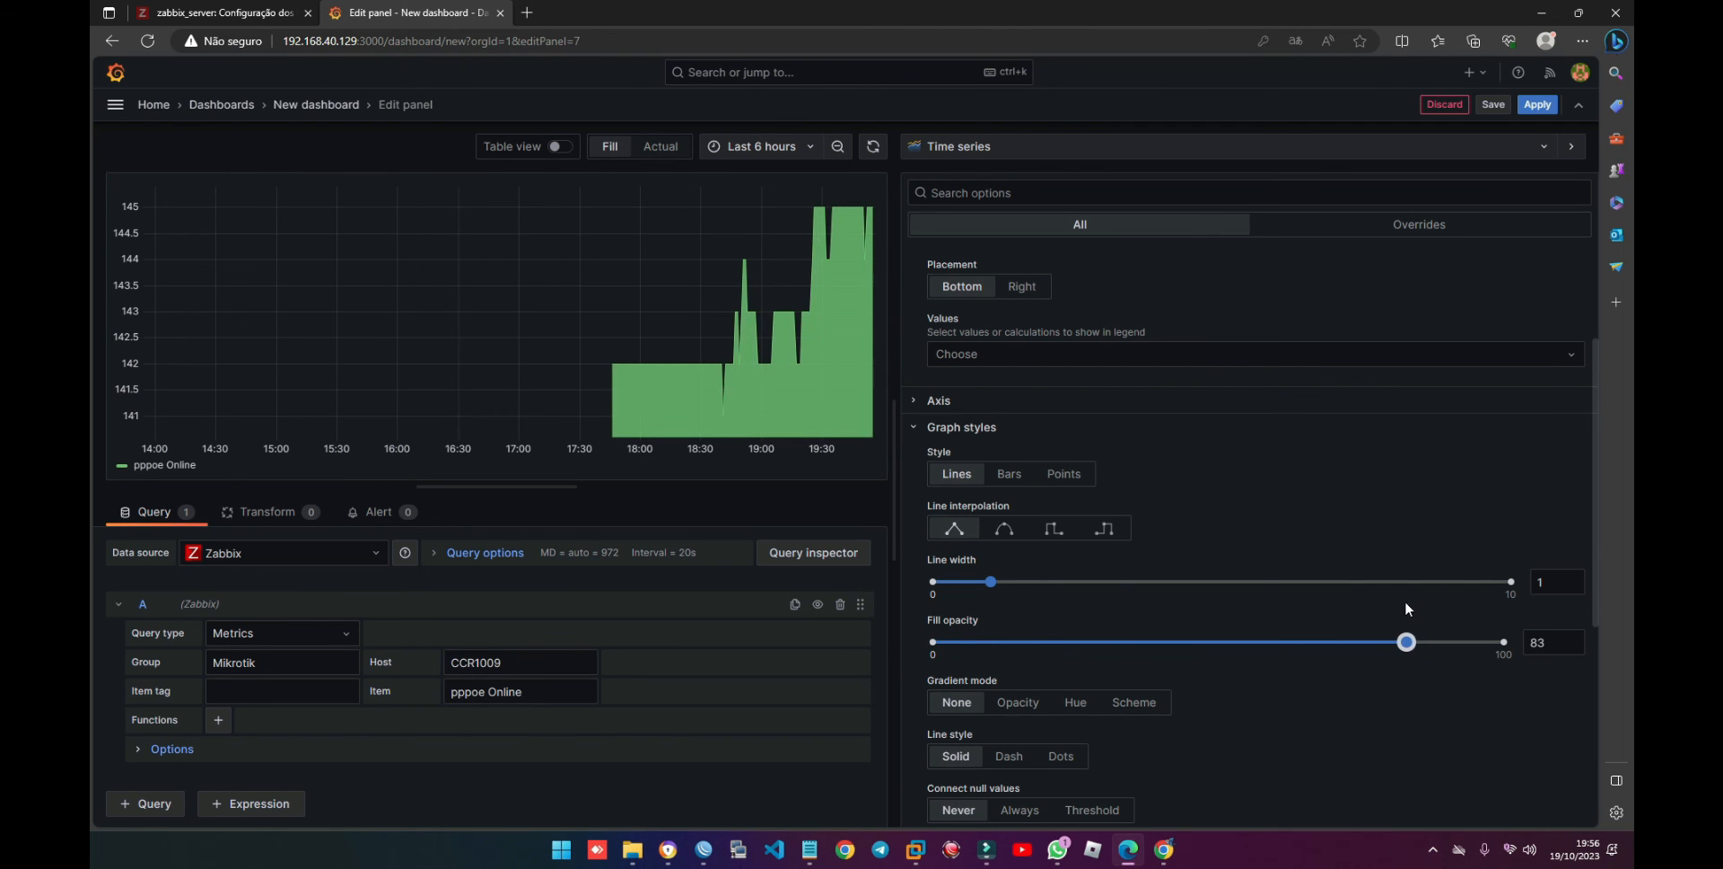
left_click(1545, 105)
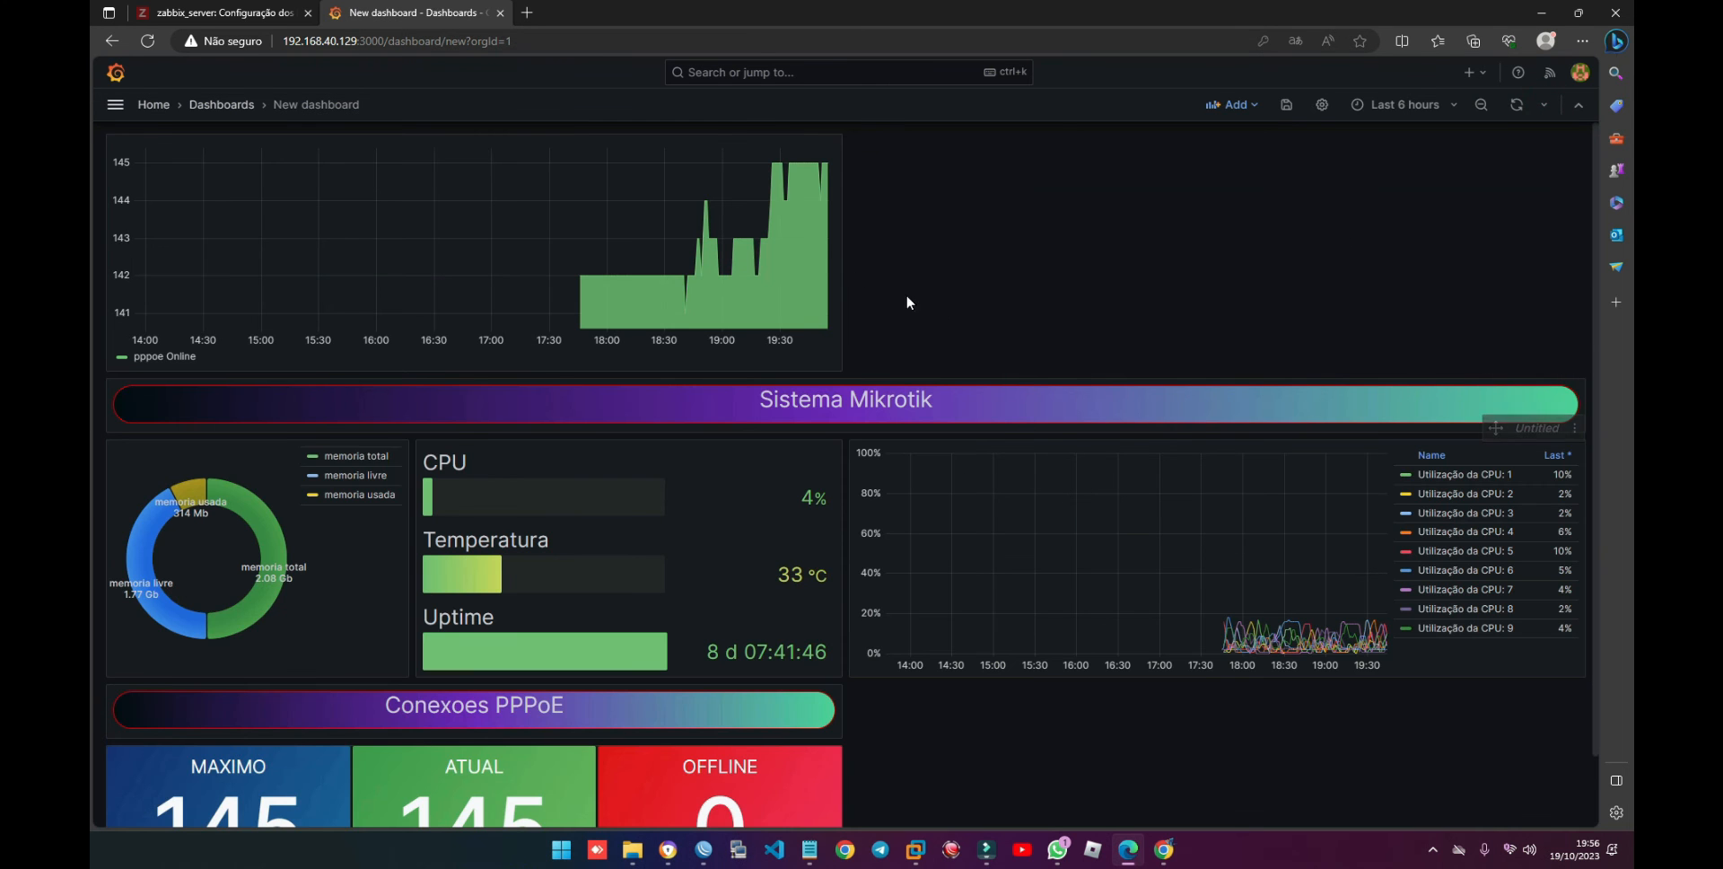
Step: Move the pppoe Online graph beside the MAXIMO, ATUAL and OFFLINE stats and narrow it
left_click_drag(782, 147, 1450, 529)
scroll(1265, 648, "down", 1)
left_click_drag(1518, 655, 1396, 650)
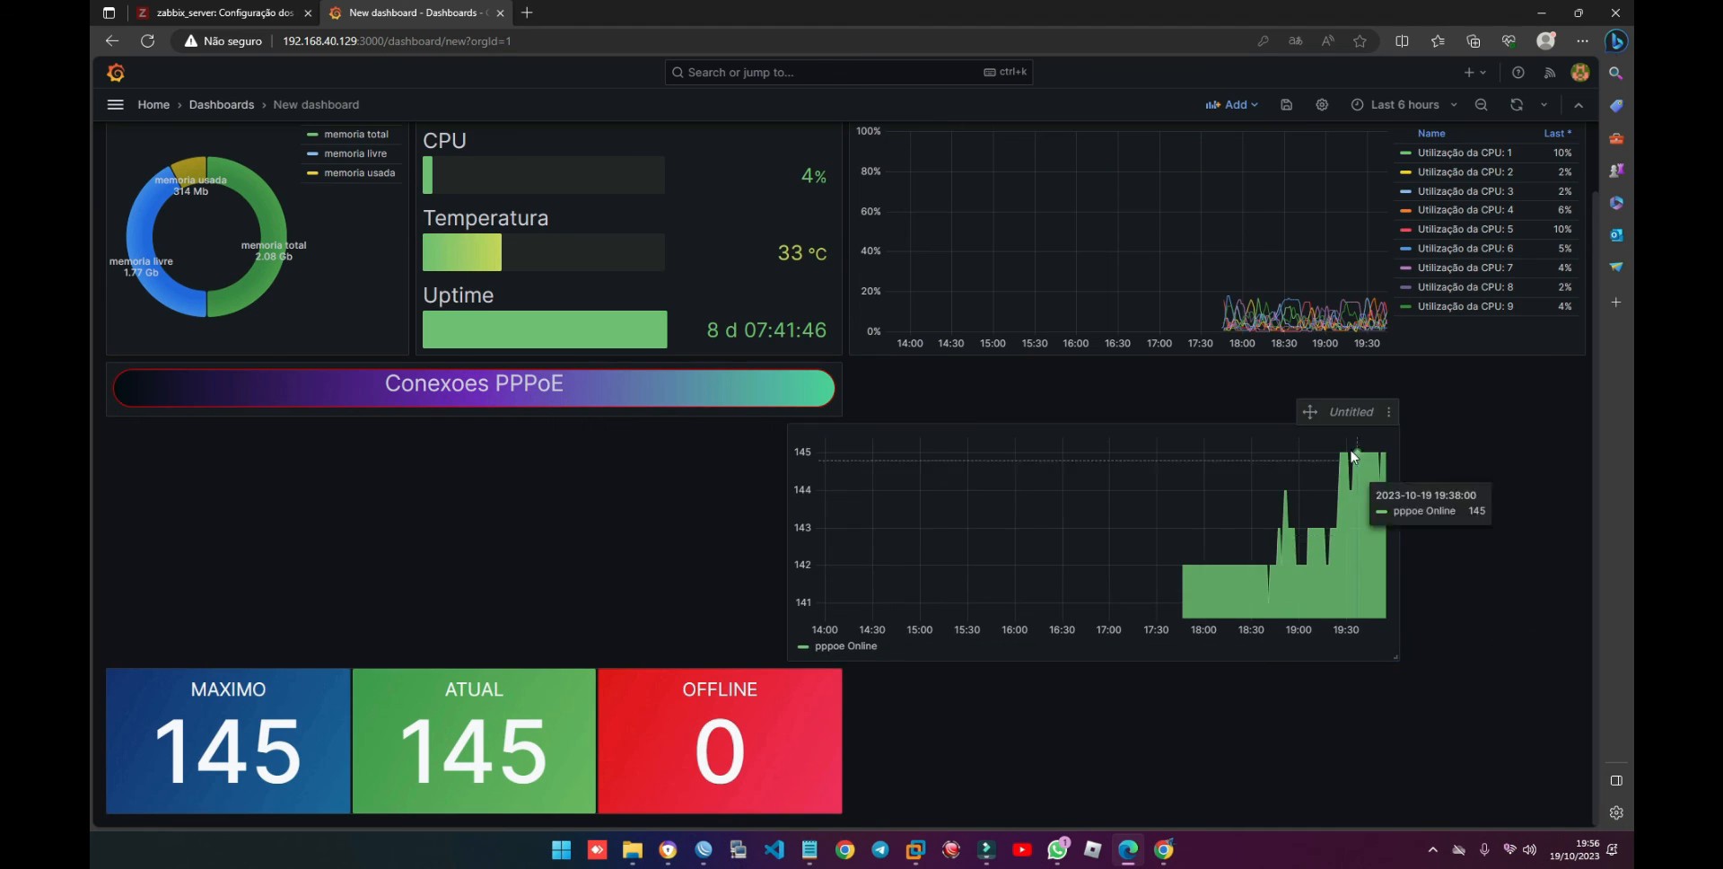
left_click_drag(1351, 413, 1414, 417)
Step: Widen the Conexoes PPPoE heading to full dashboard width and resize the graph and stat panels below it to fill the row at equal height
left_click_drag(838, 488, 1587, 499)
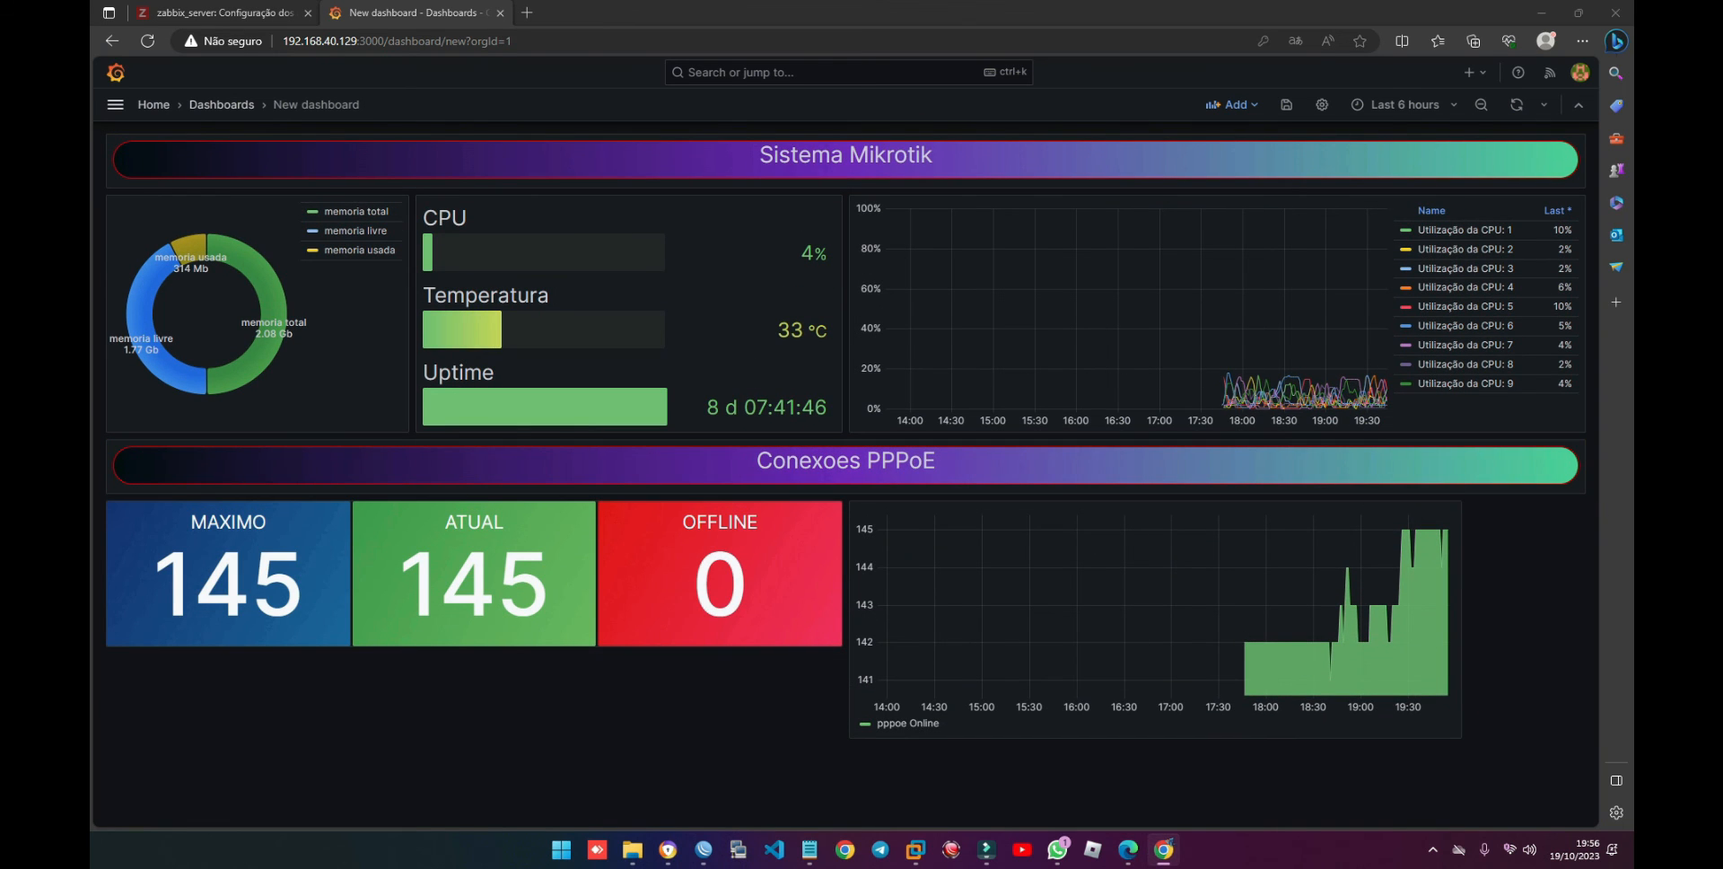
left_click_drag(1454, 735, 1567, 680)
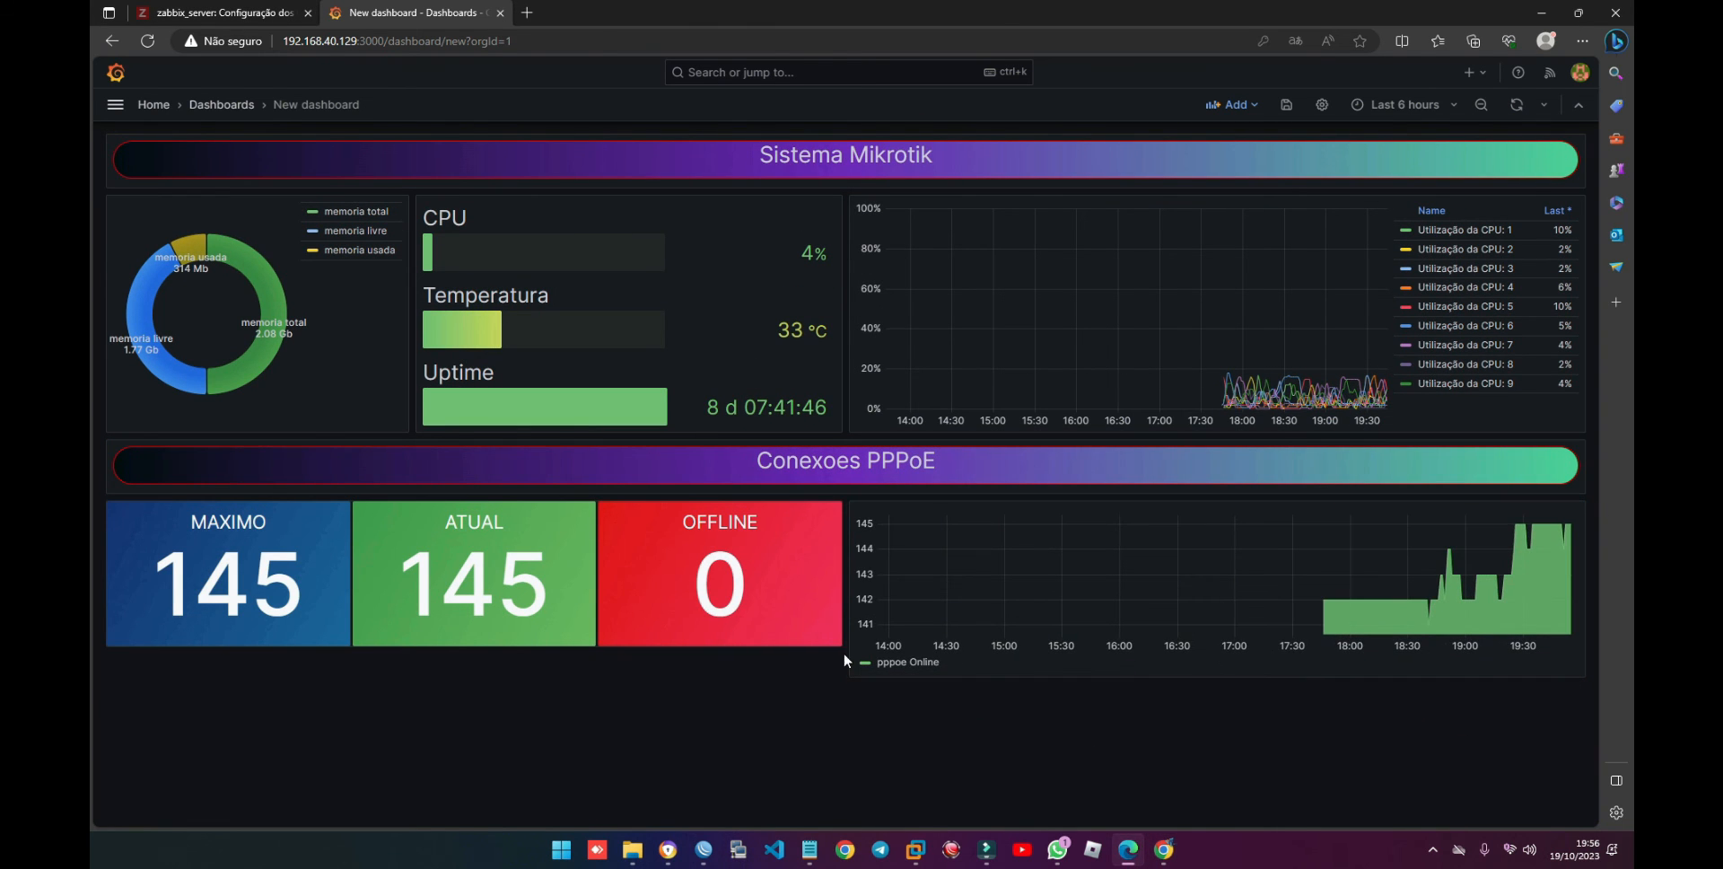
left_click_drag(836, 642, 840, 675)
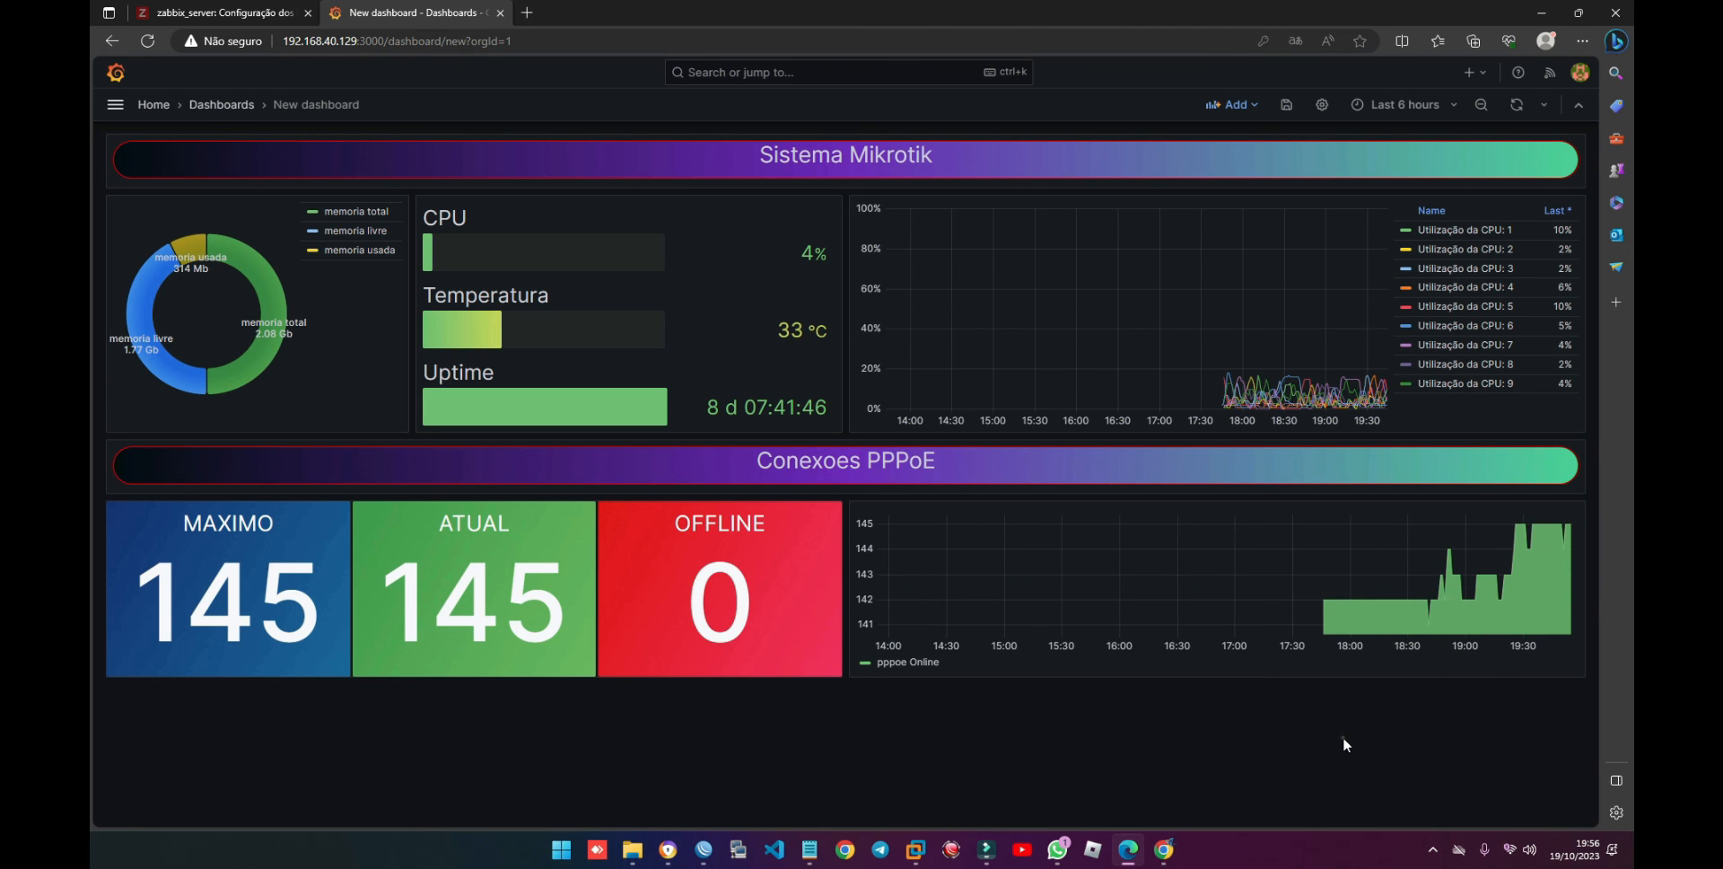
Step: Save the dashboard as New dashboard in the General folder
left_click(1286, 104)
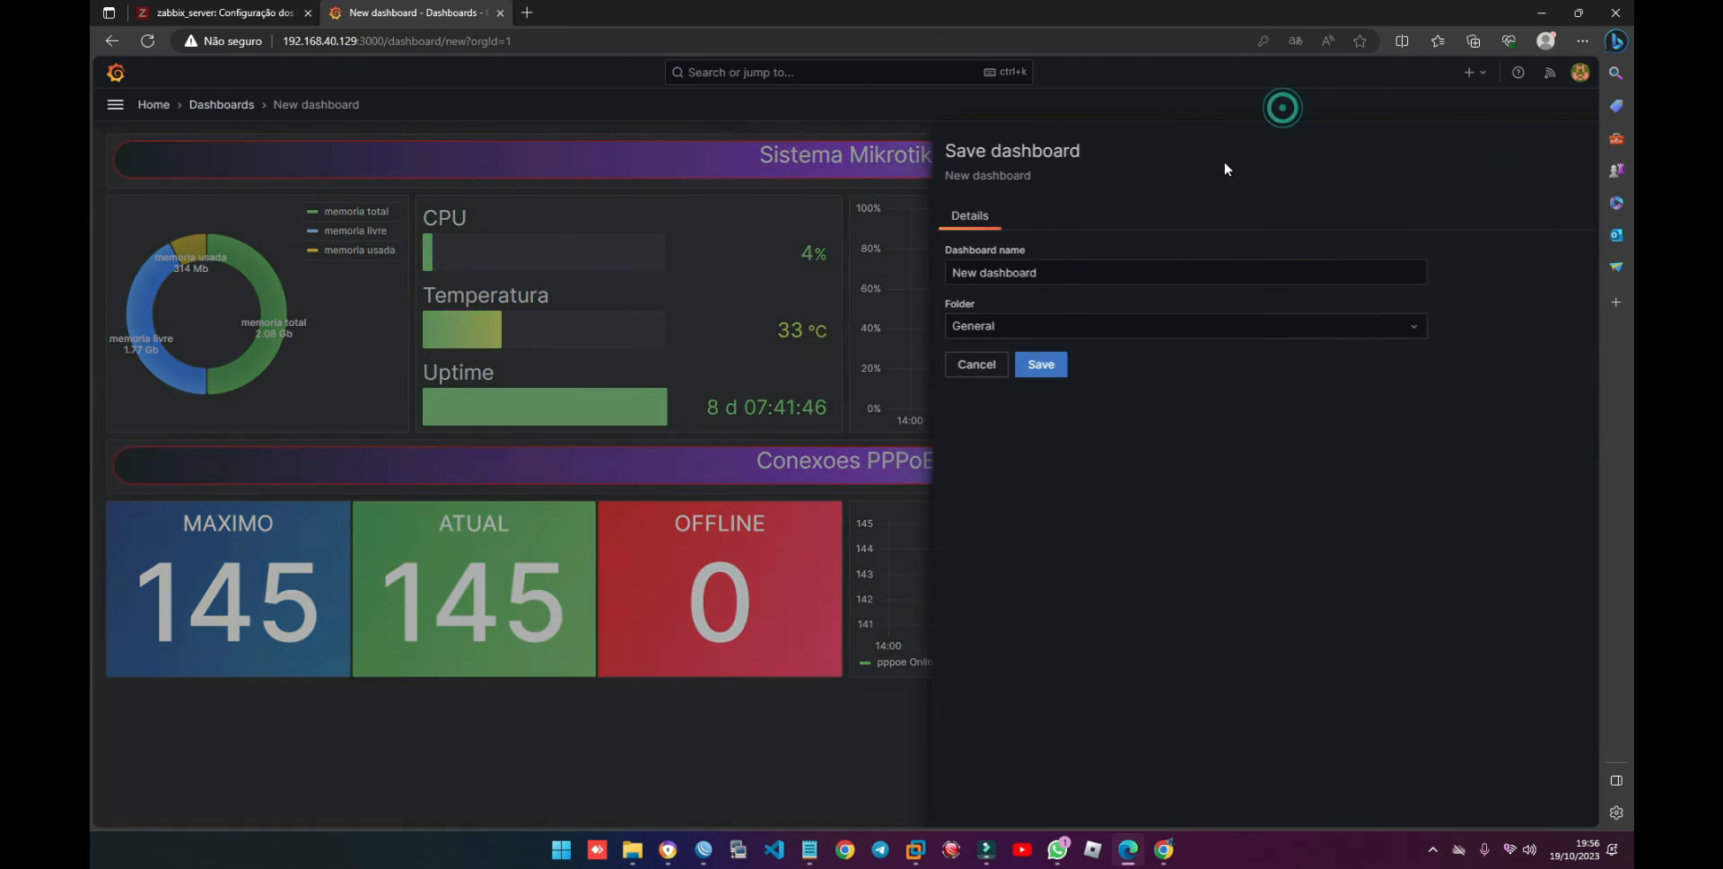
left_click(961, 372)
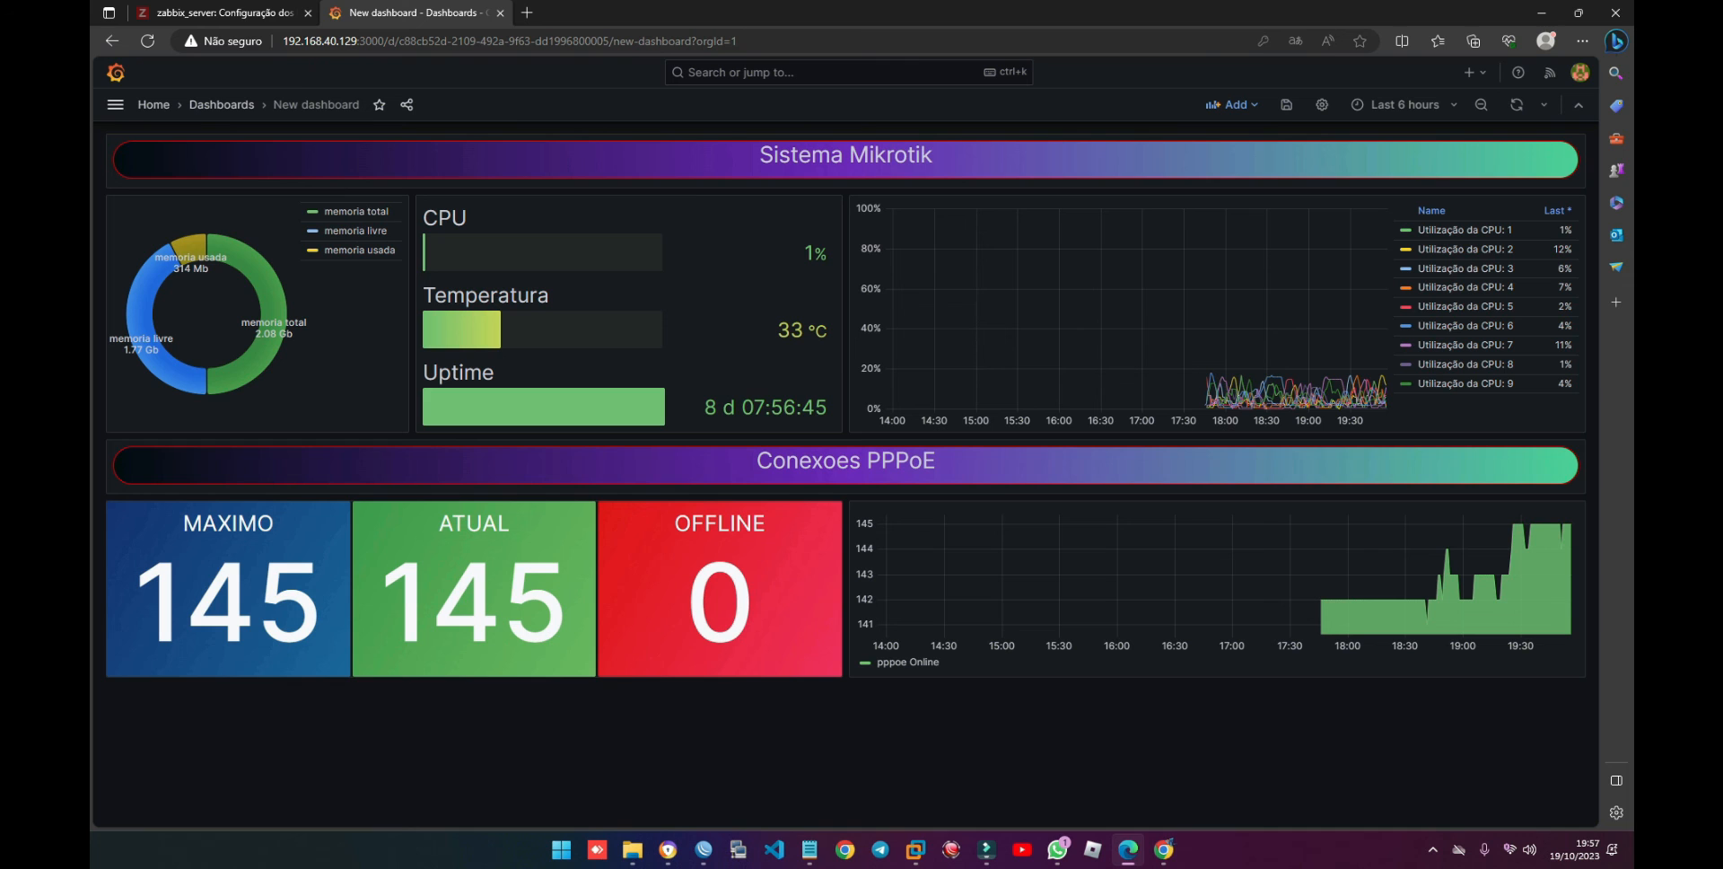
Step: Add another time series visualization querying interface ether1: Bytes In of host CCR1009 in the Mikrotik group
left_click(1231, 105)
left_click(1236, 137)
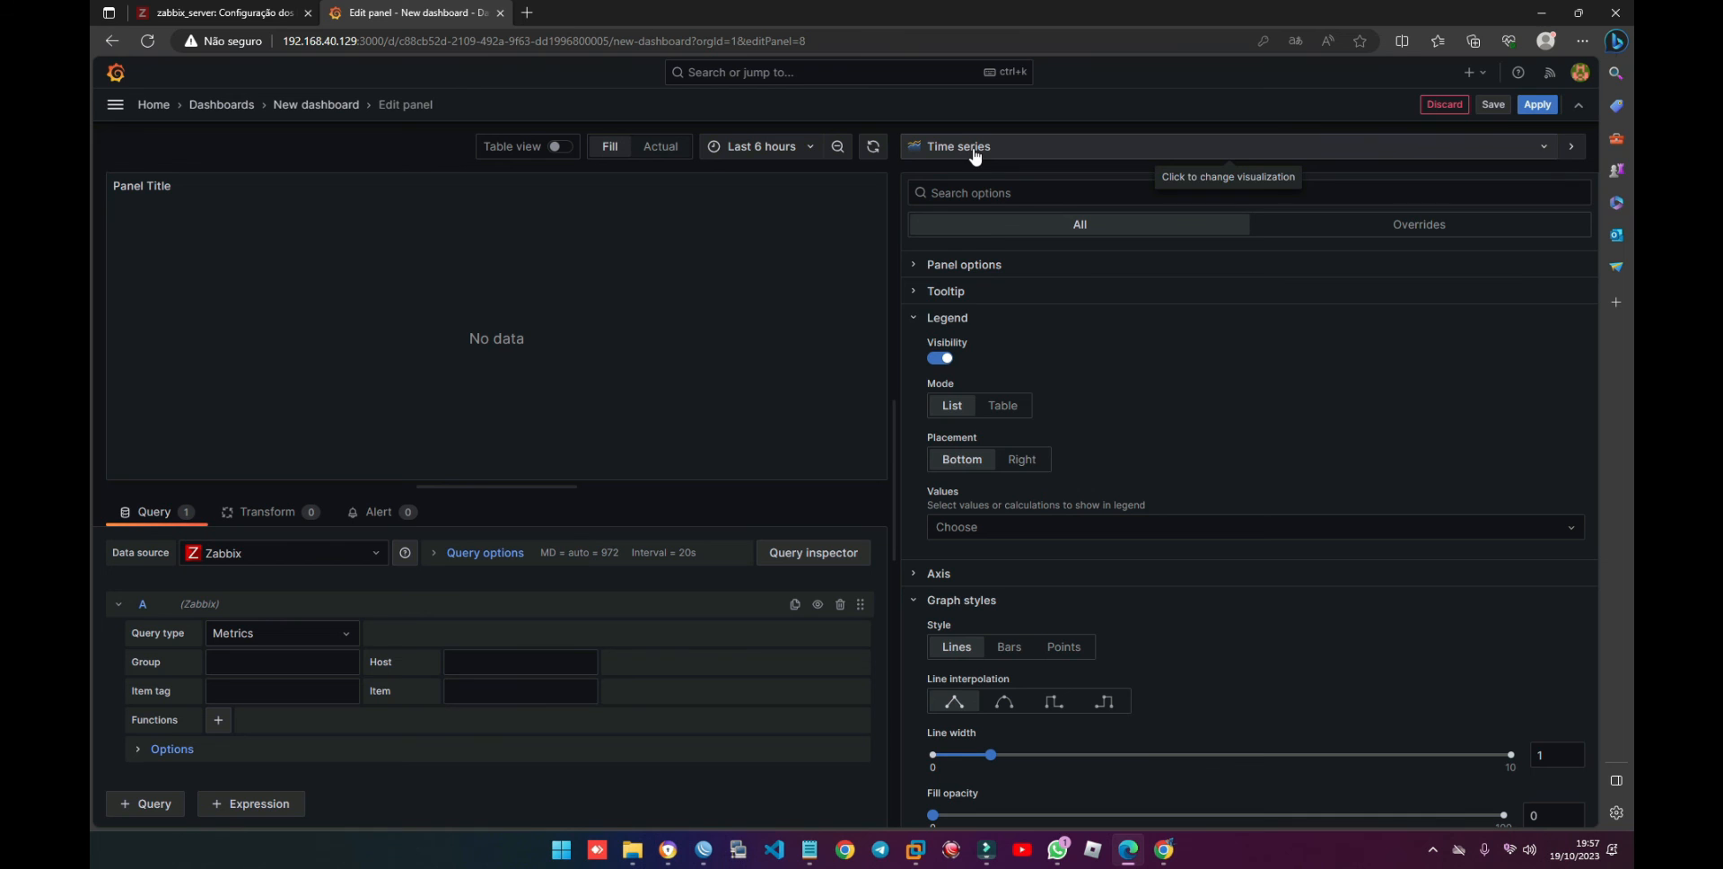
left_click(245, 671)
left_click(241, 688)
left_click(464, 661)
left_click(485, 715)
left_click(480, 697)
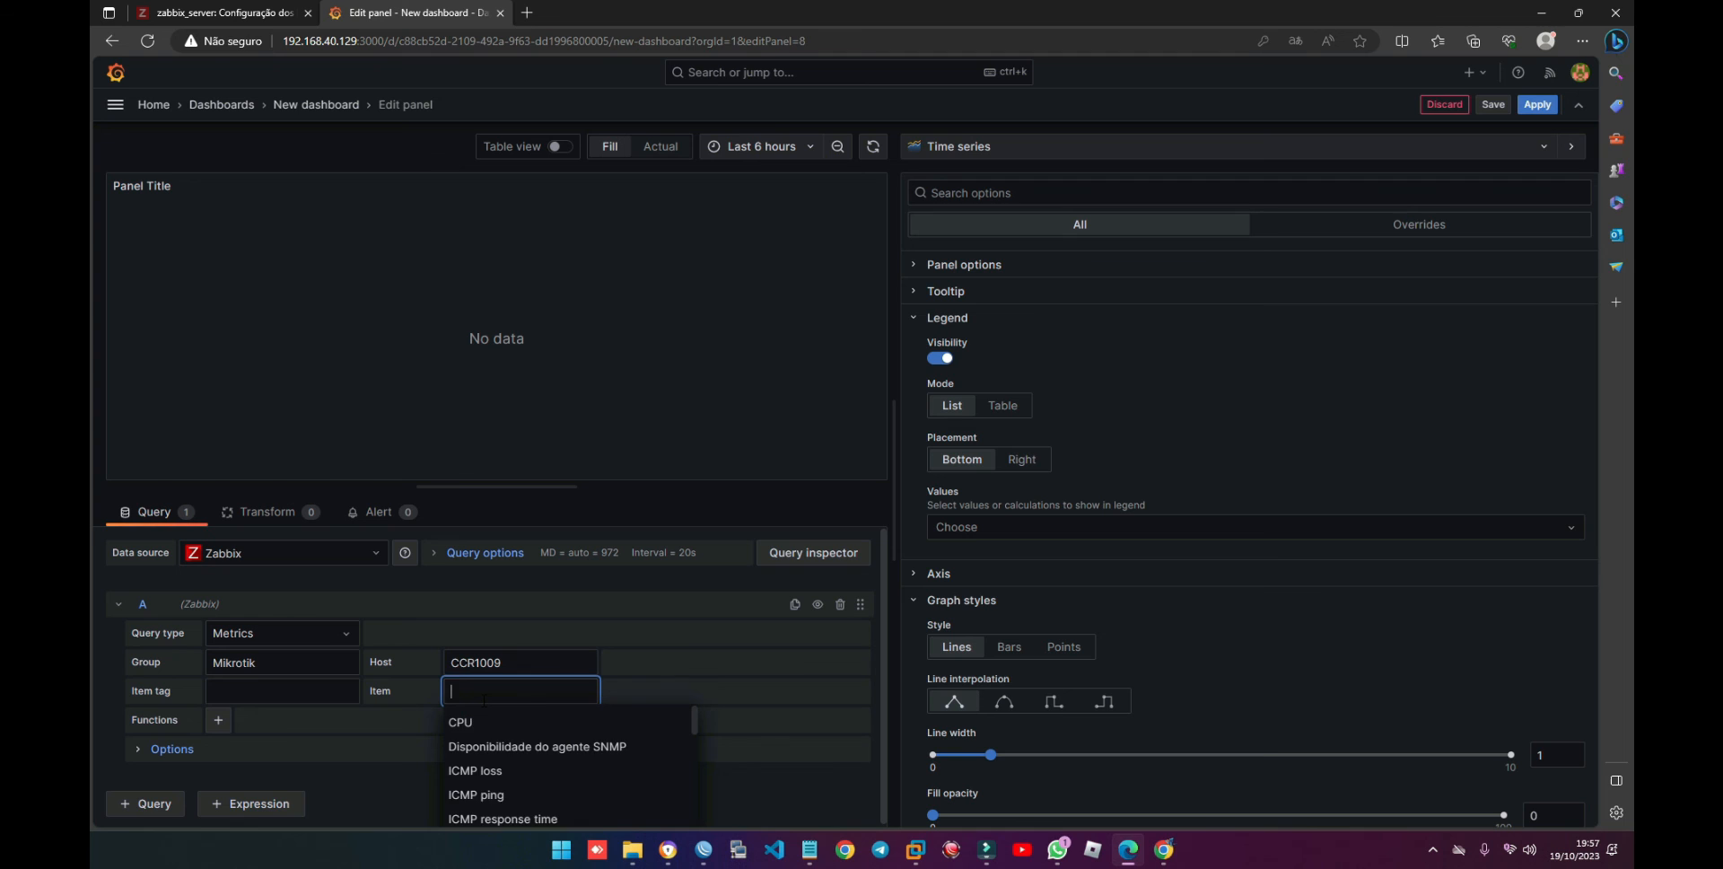
type("eth")
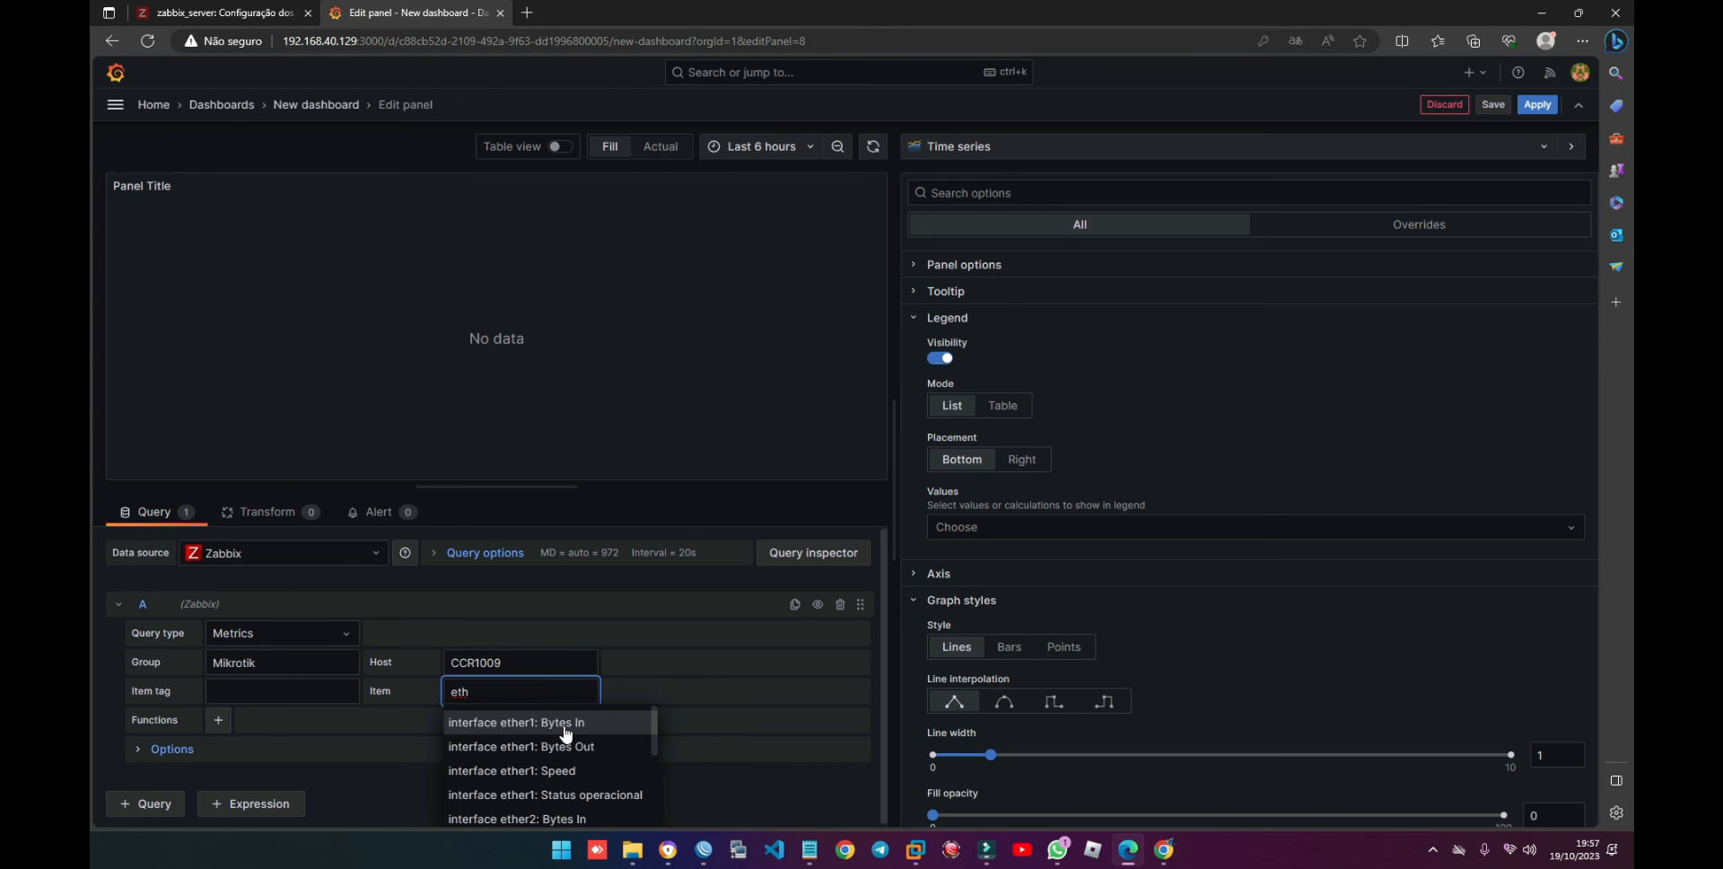
left_click(571, 729)
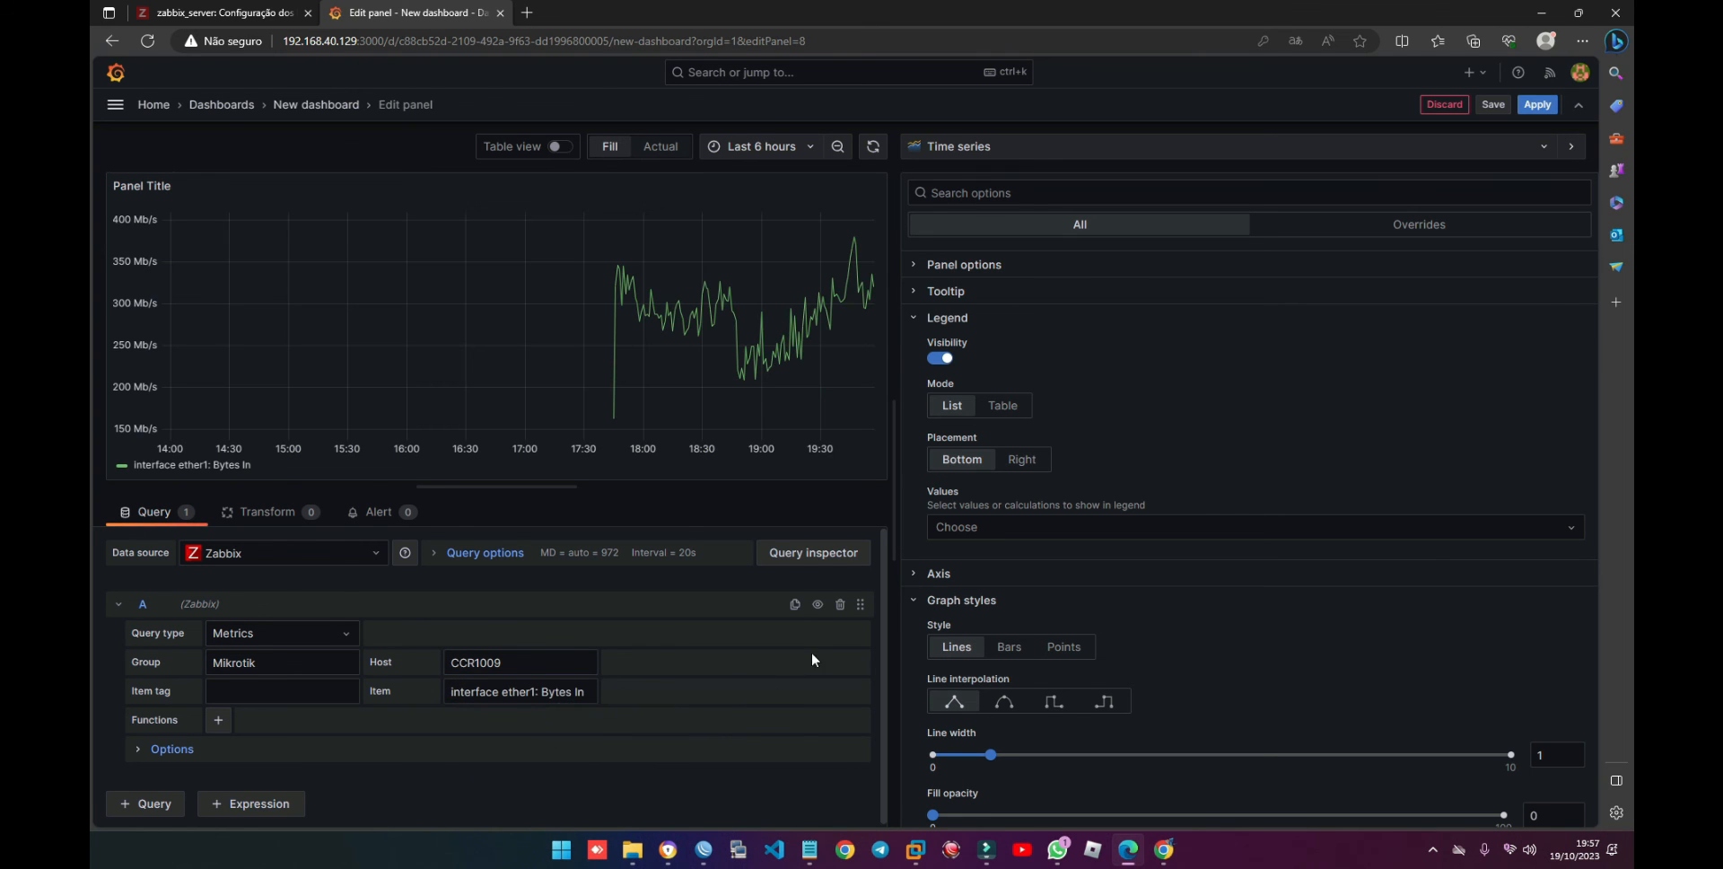
Step: Duplicate the Bytes In query and change the copy's item to interface ether1: Bytes Out
left_click(795, 606)
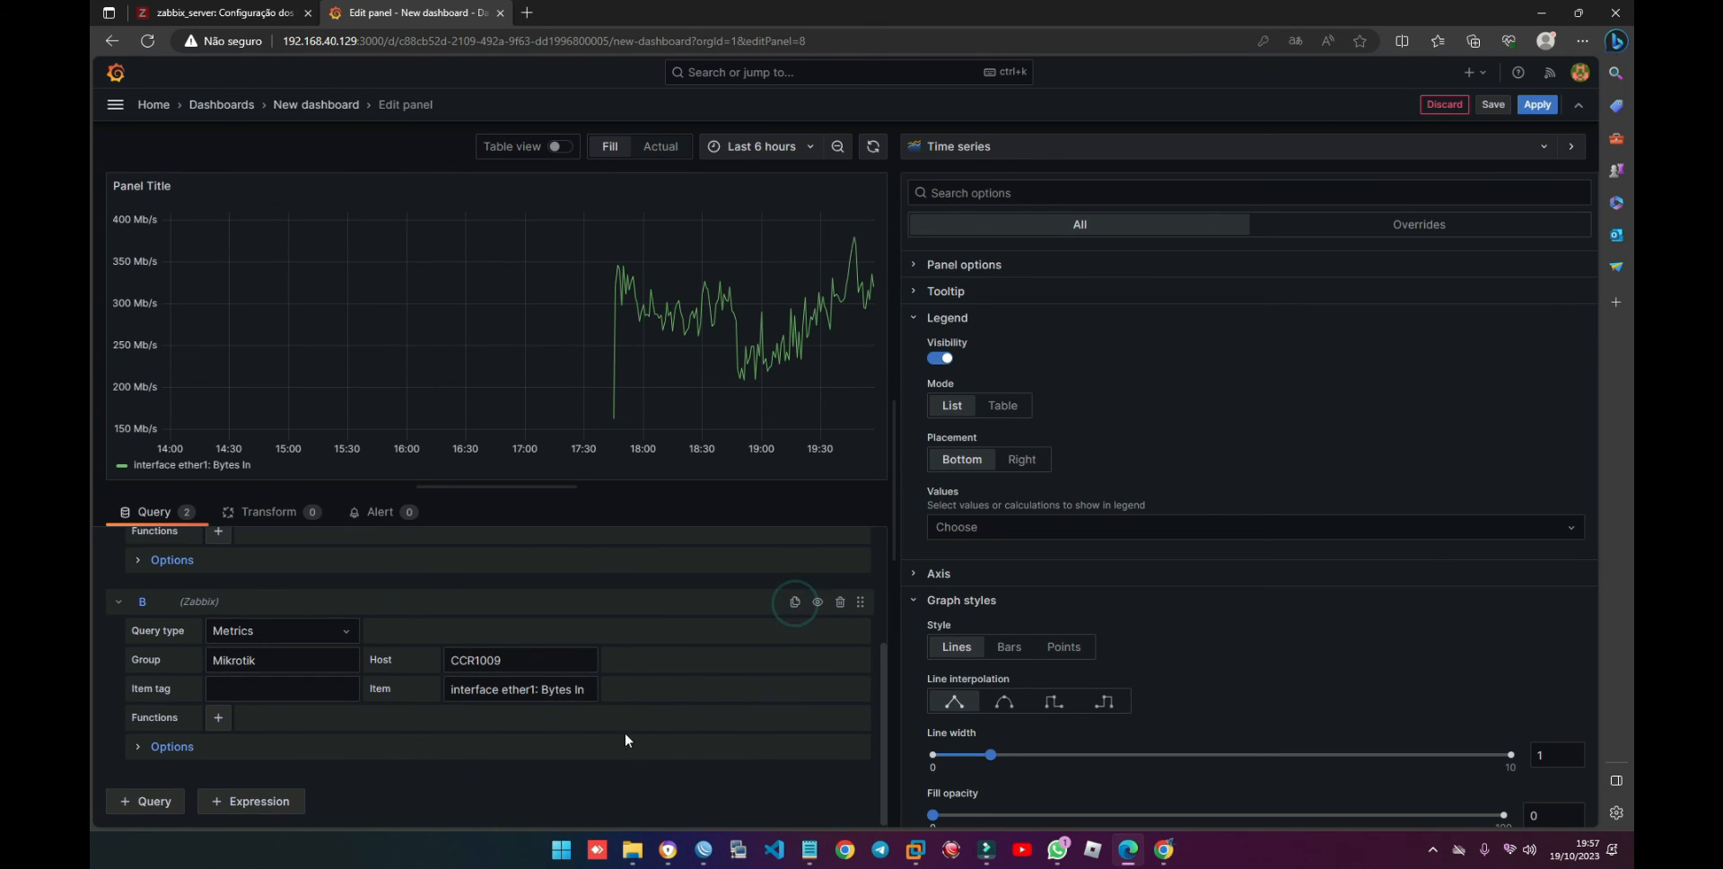
left_click(592, 691)
key("BackSpace")
key("BackSpace")
left_click(573, 744)
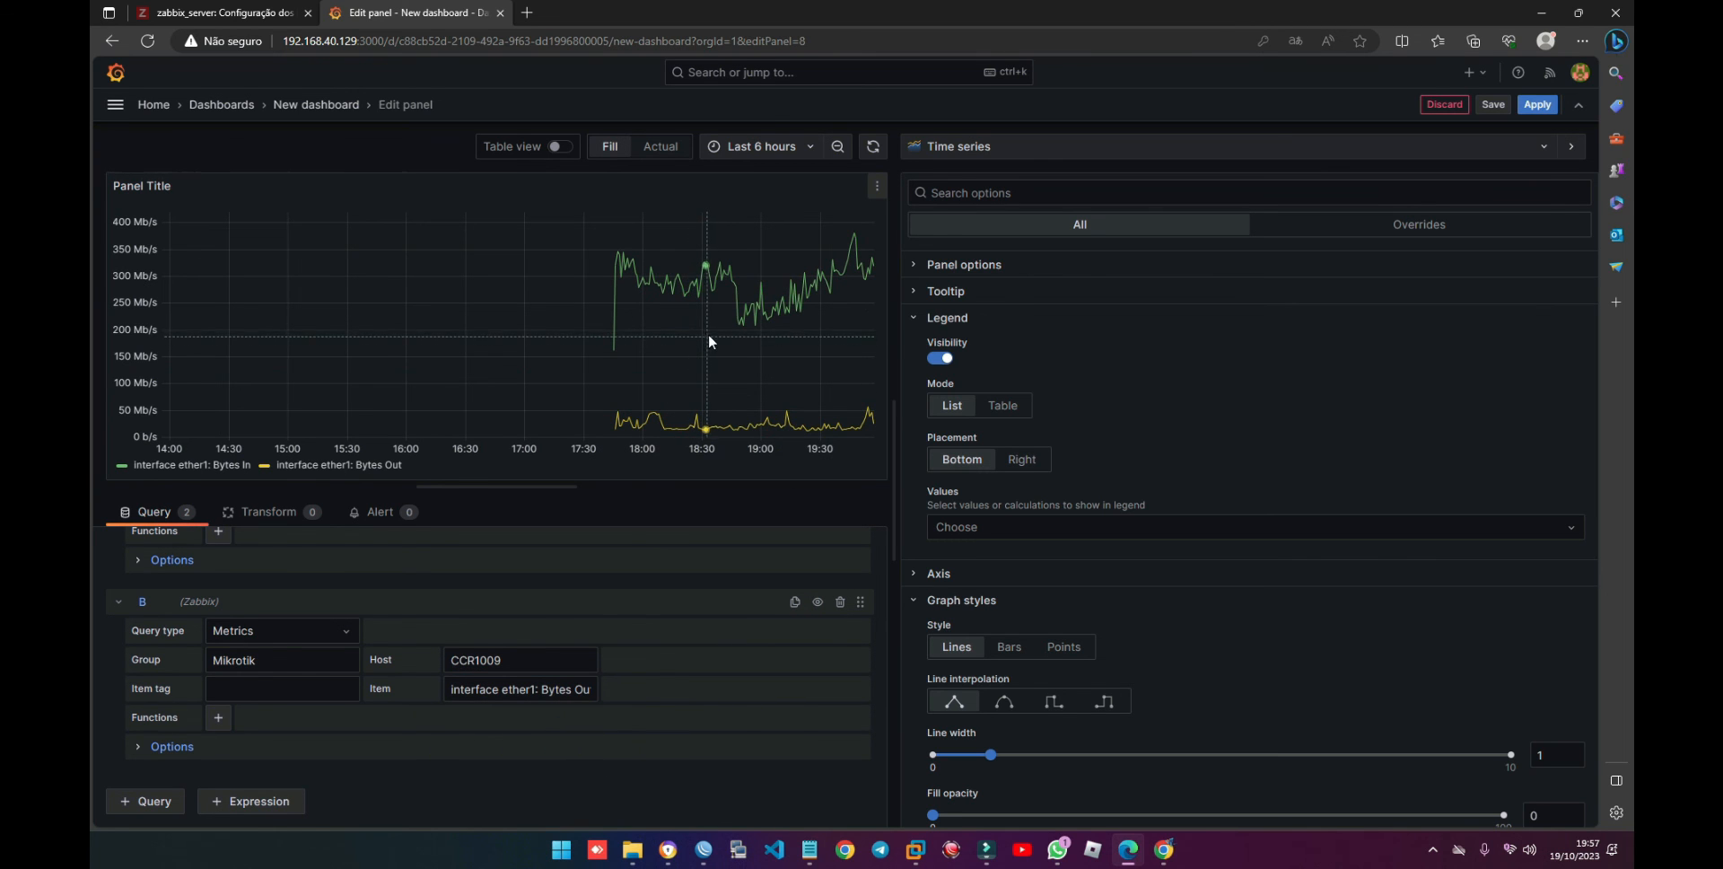
scroll(577, 682, "up", 3)
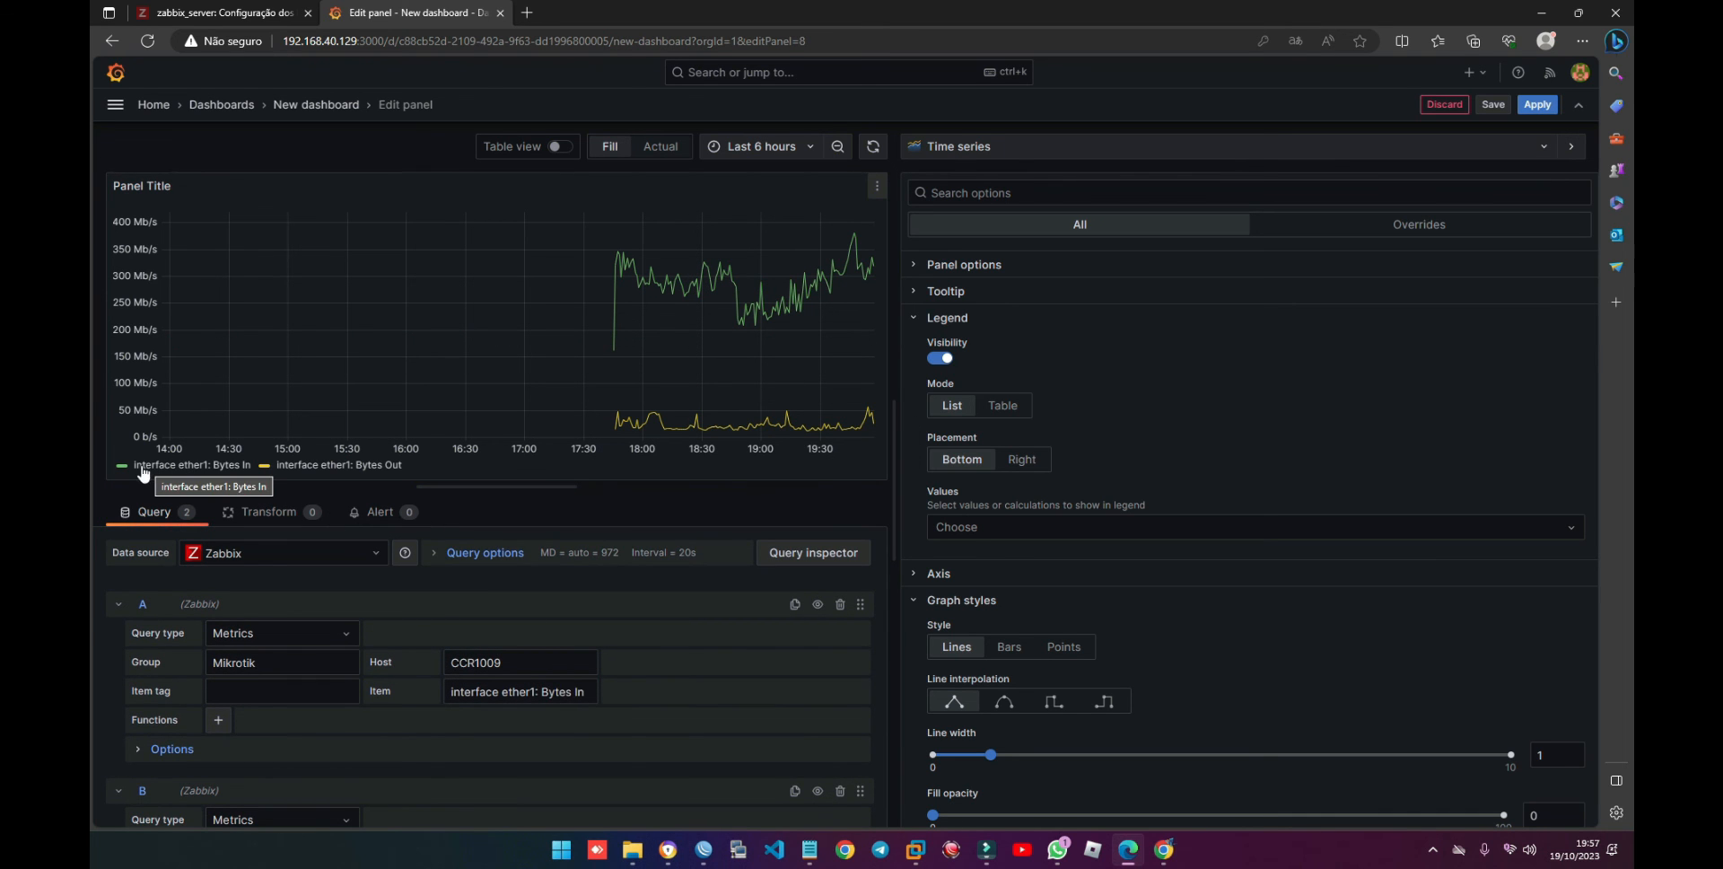
left_click(218, 720)
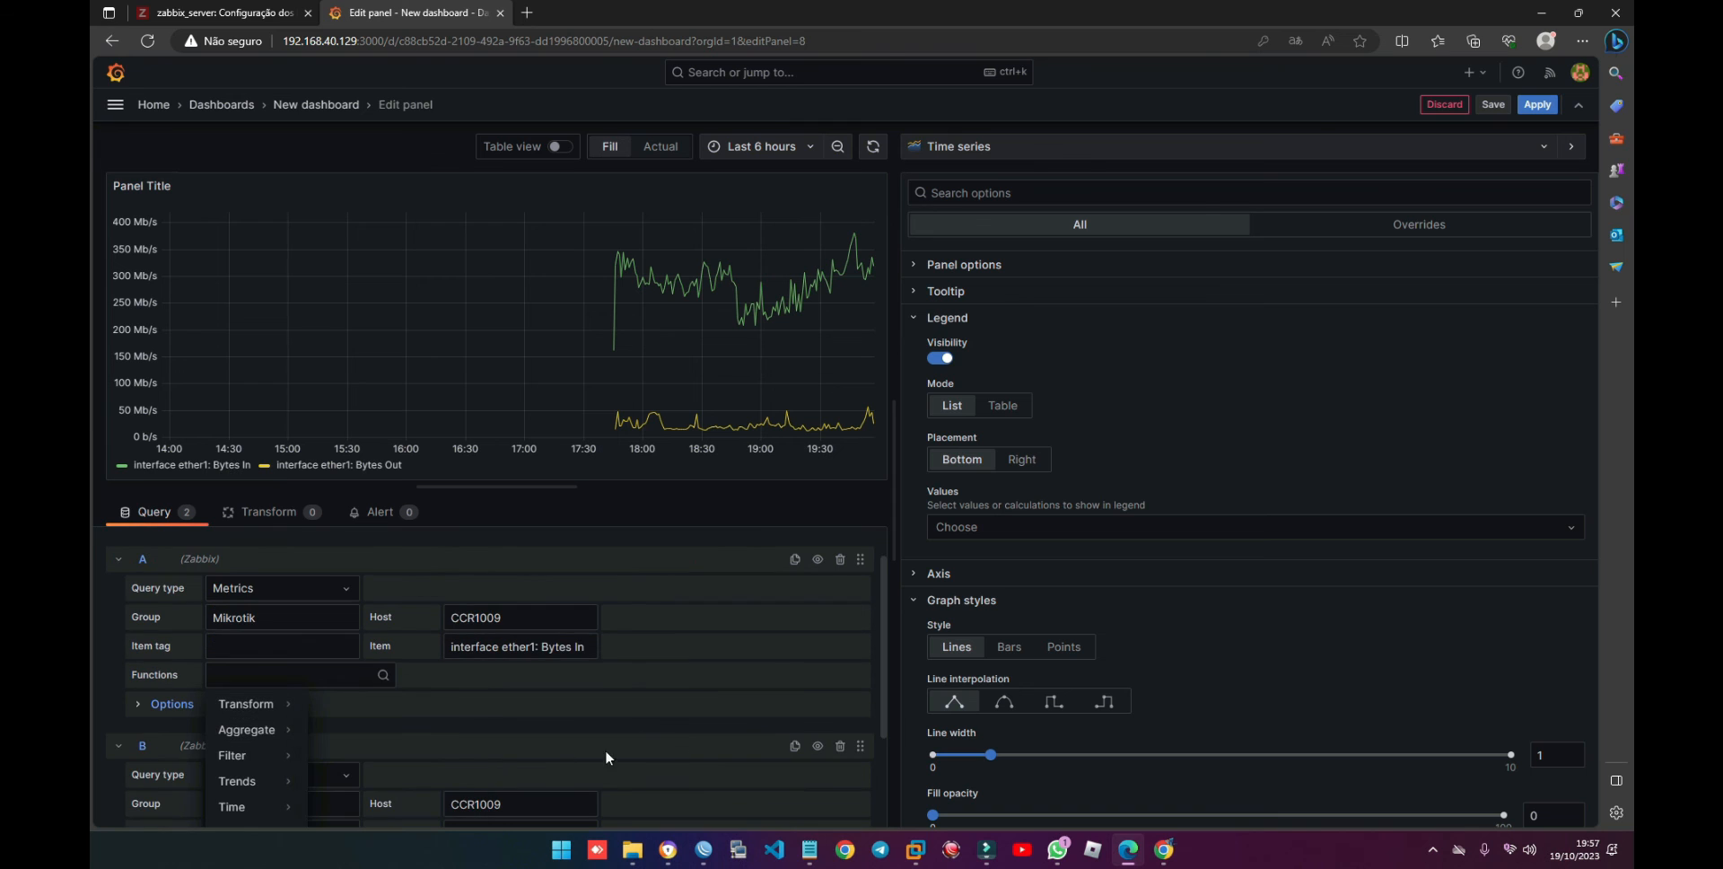
double_click(662, 720)
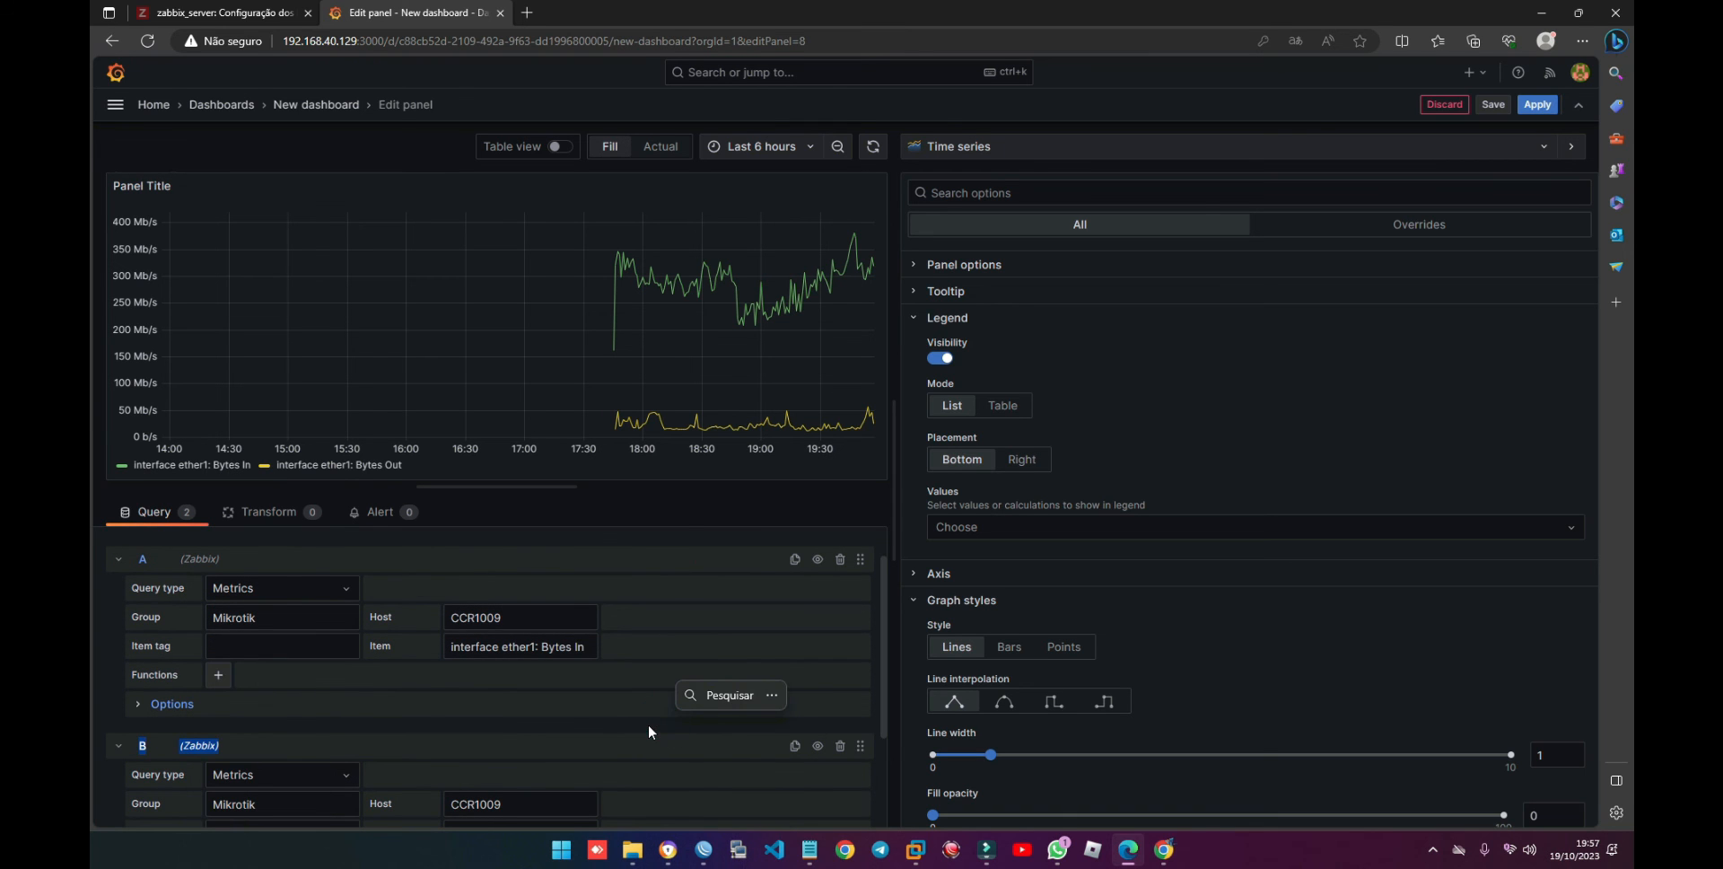
left_click(649, 723)
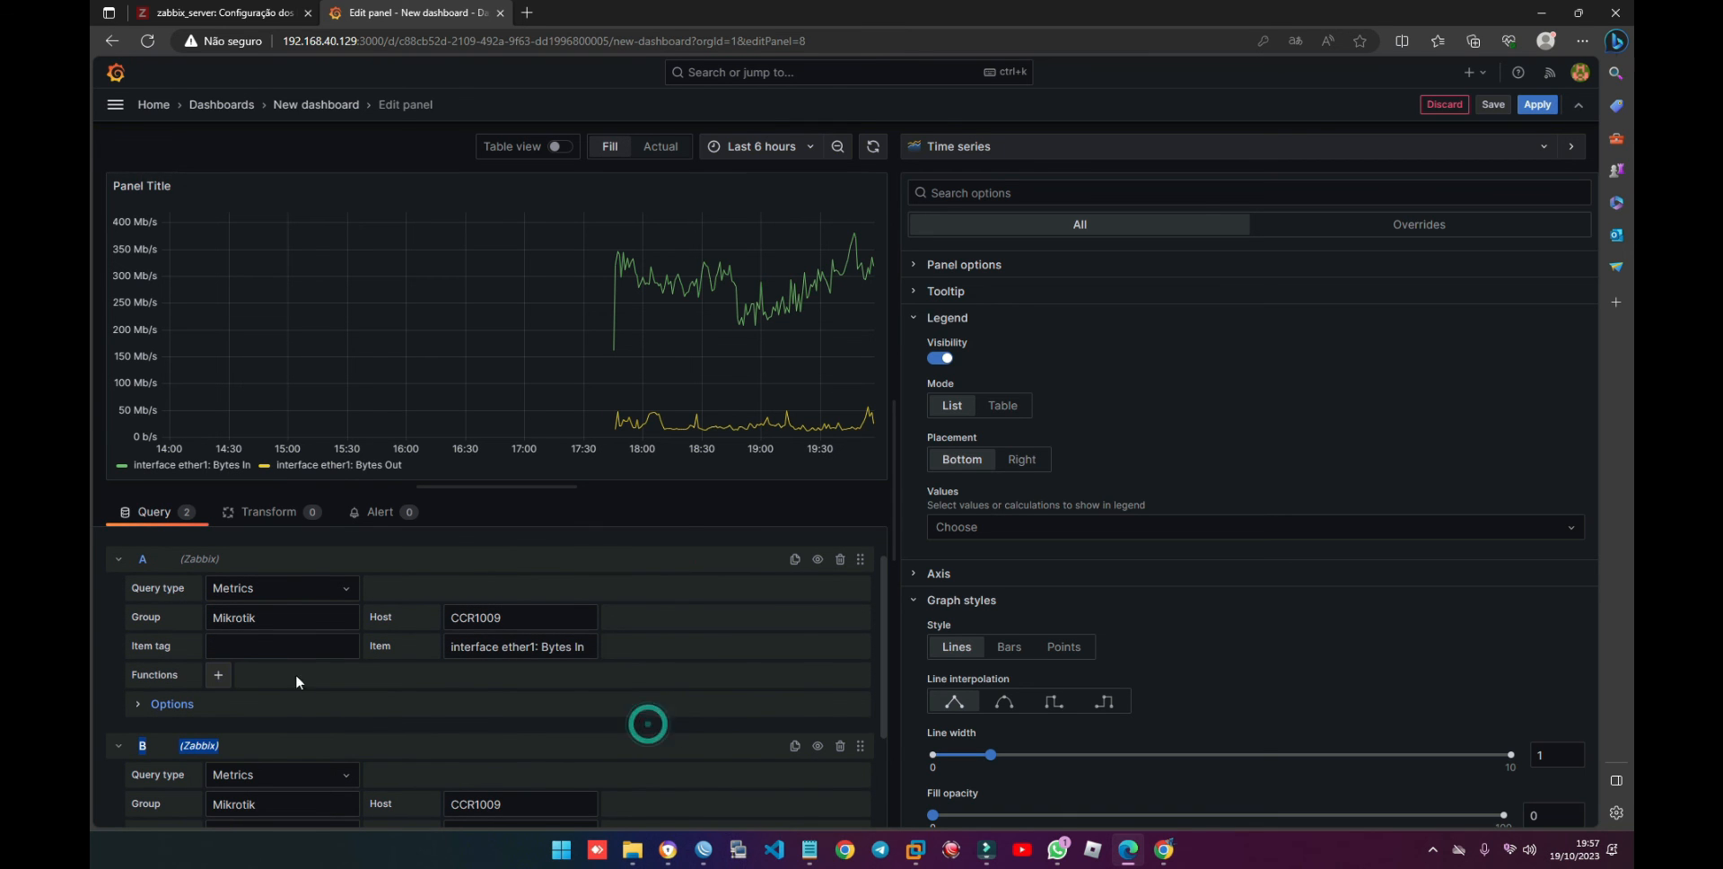
Step: Add a setAlias function to the Bytes In query with the alias DOWNLOAD
left_click(218, 682)
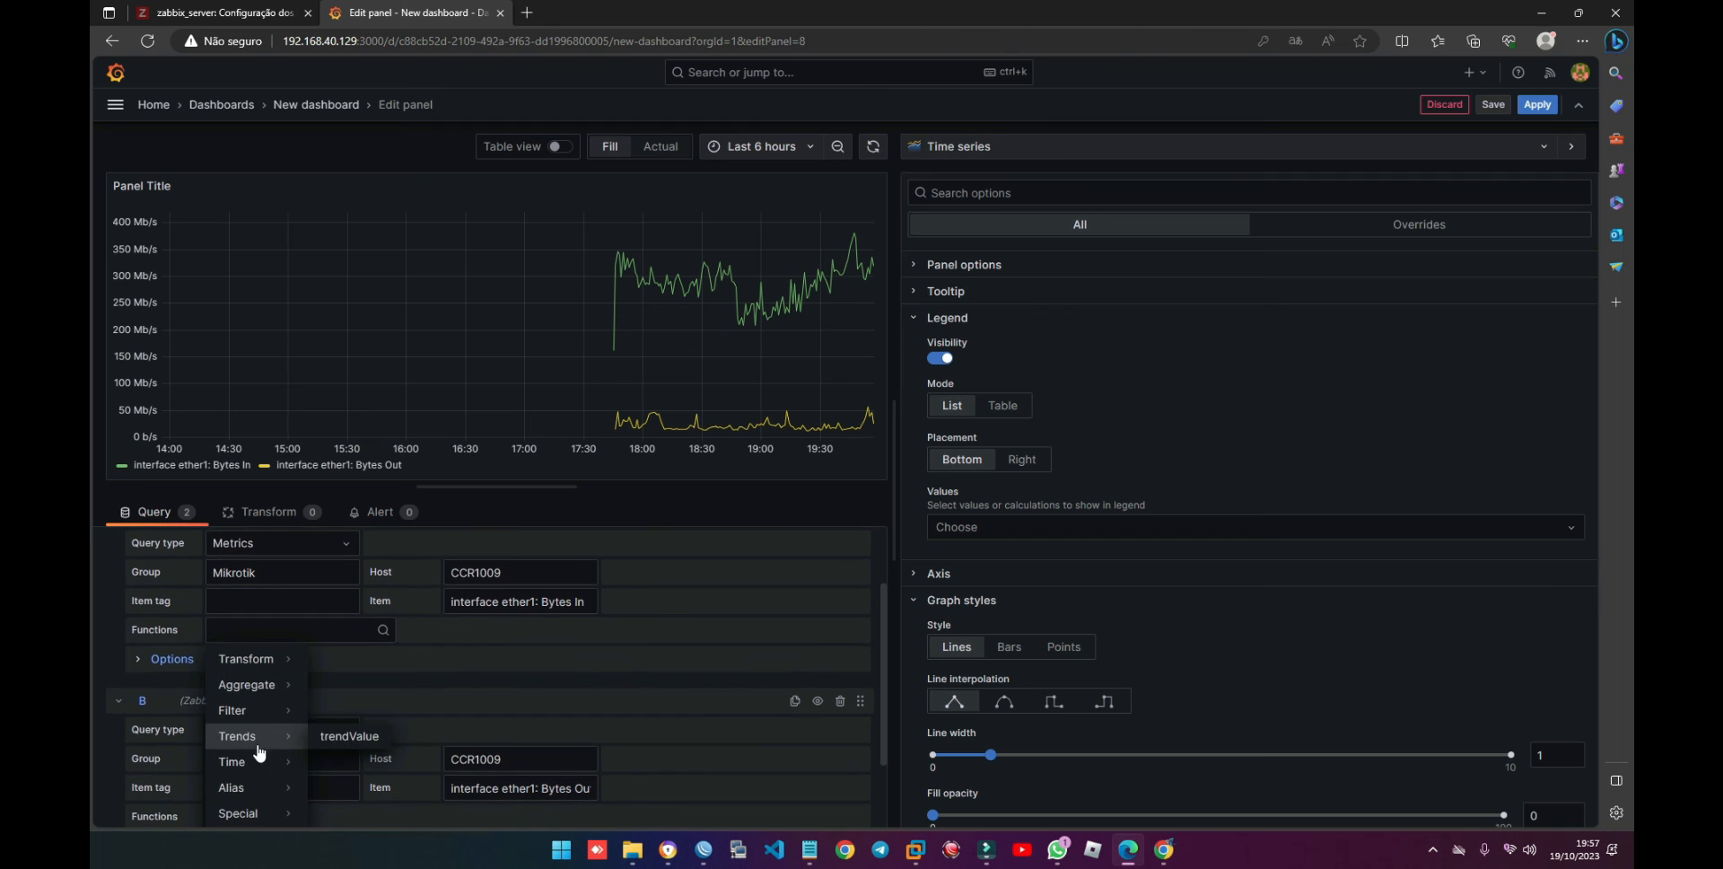
mouse_move(271, 795)
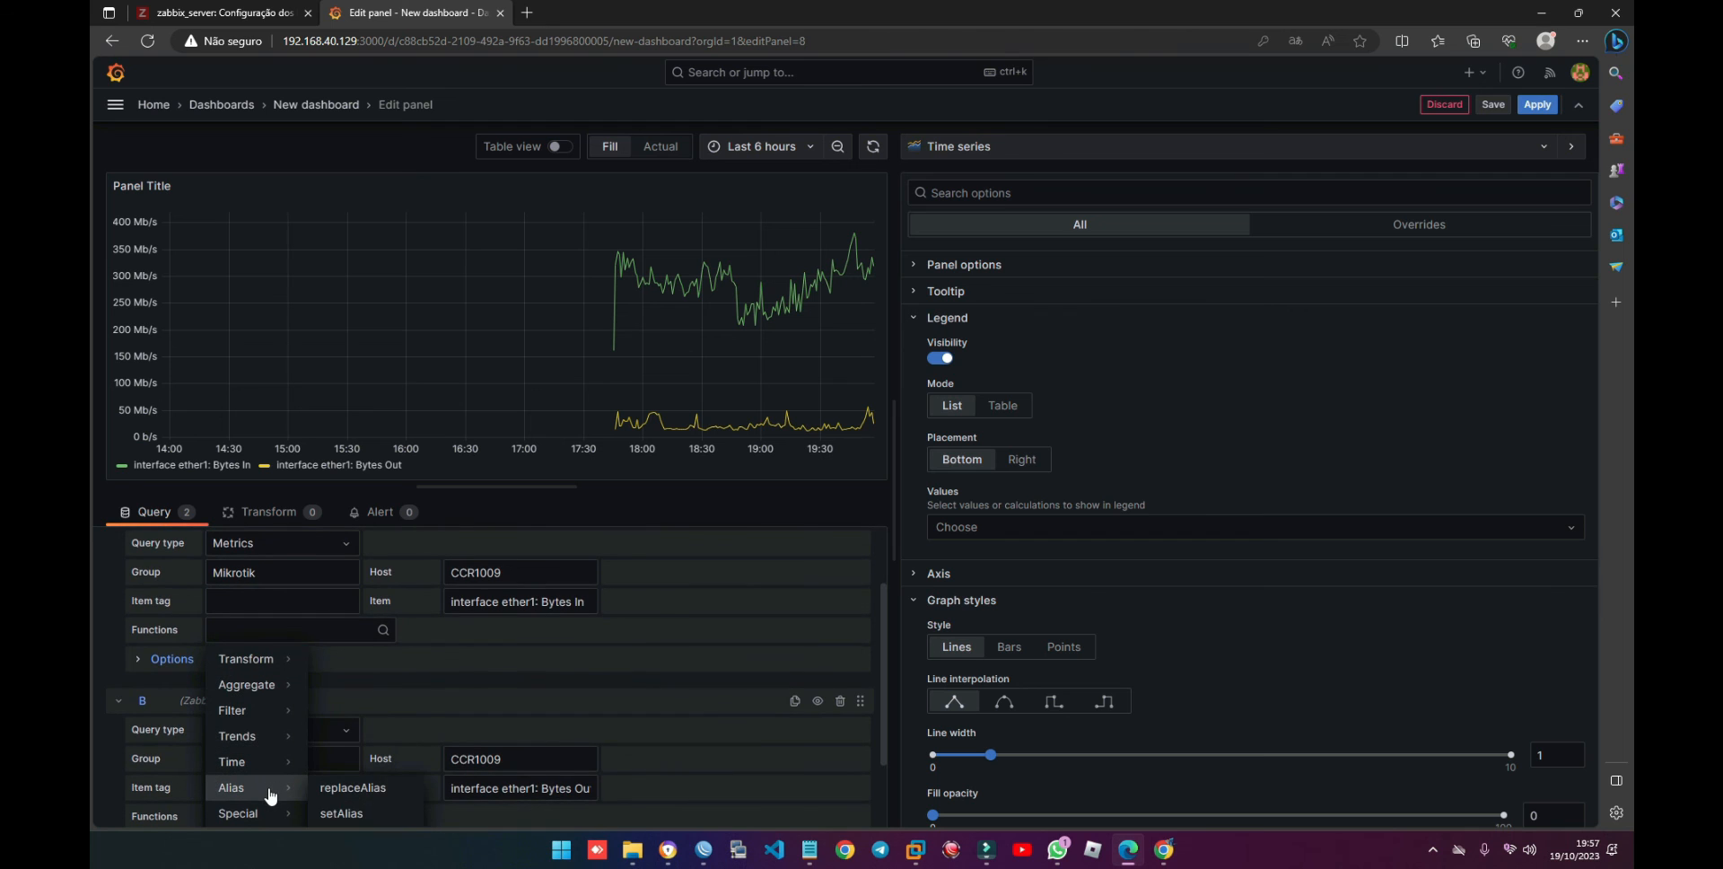
left_click(352, 814)
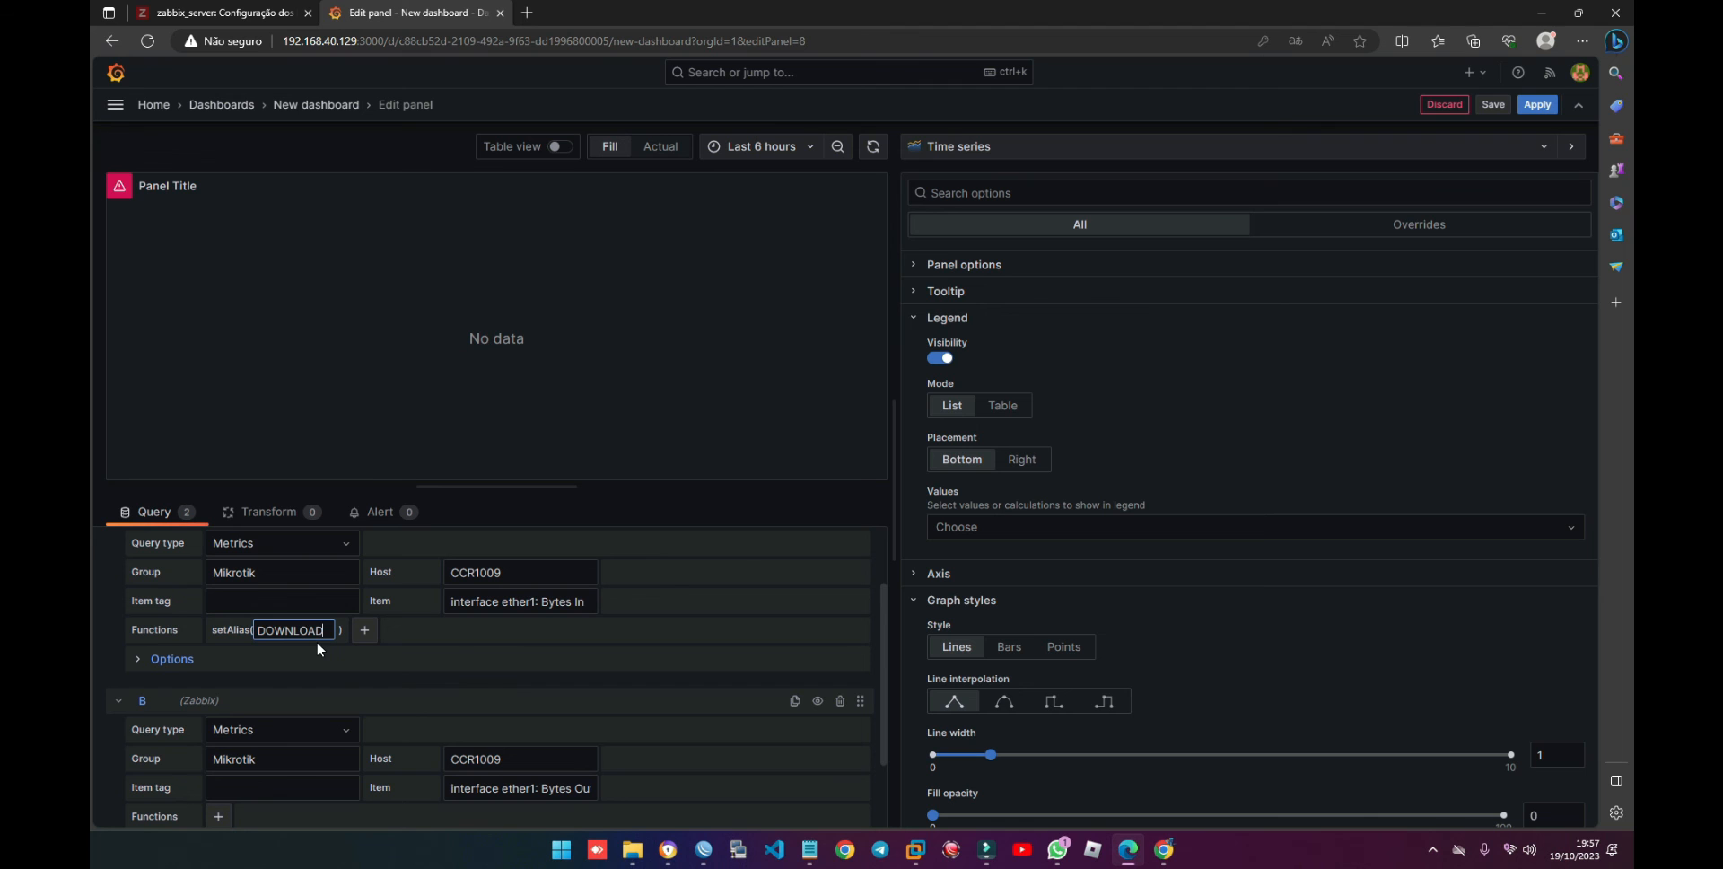
left_click(339, 664)
Step: Add a setAlias function to the Bytes Out query with the alias UPLOAD
scroll(342, 670, "down", 2)
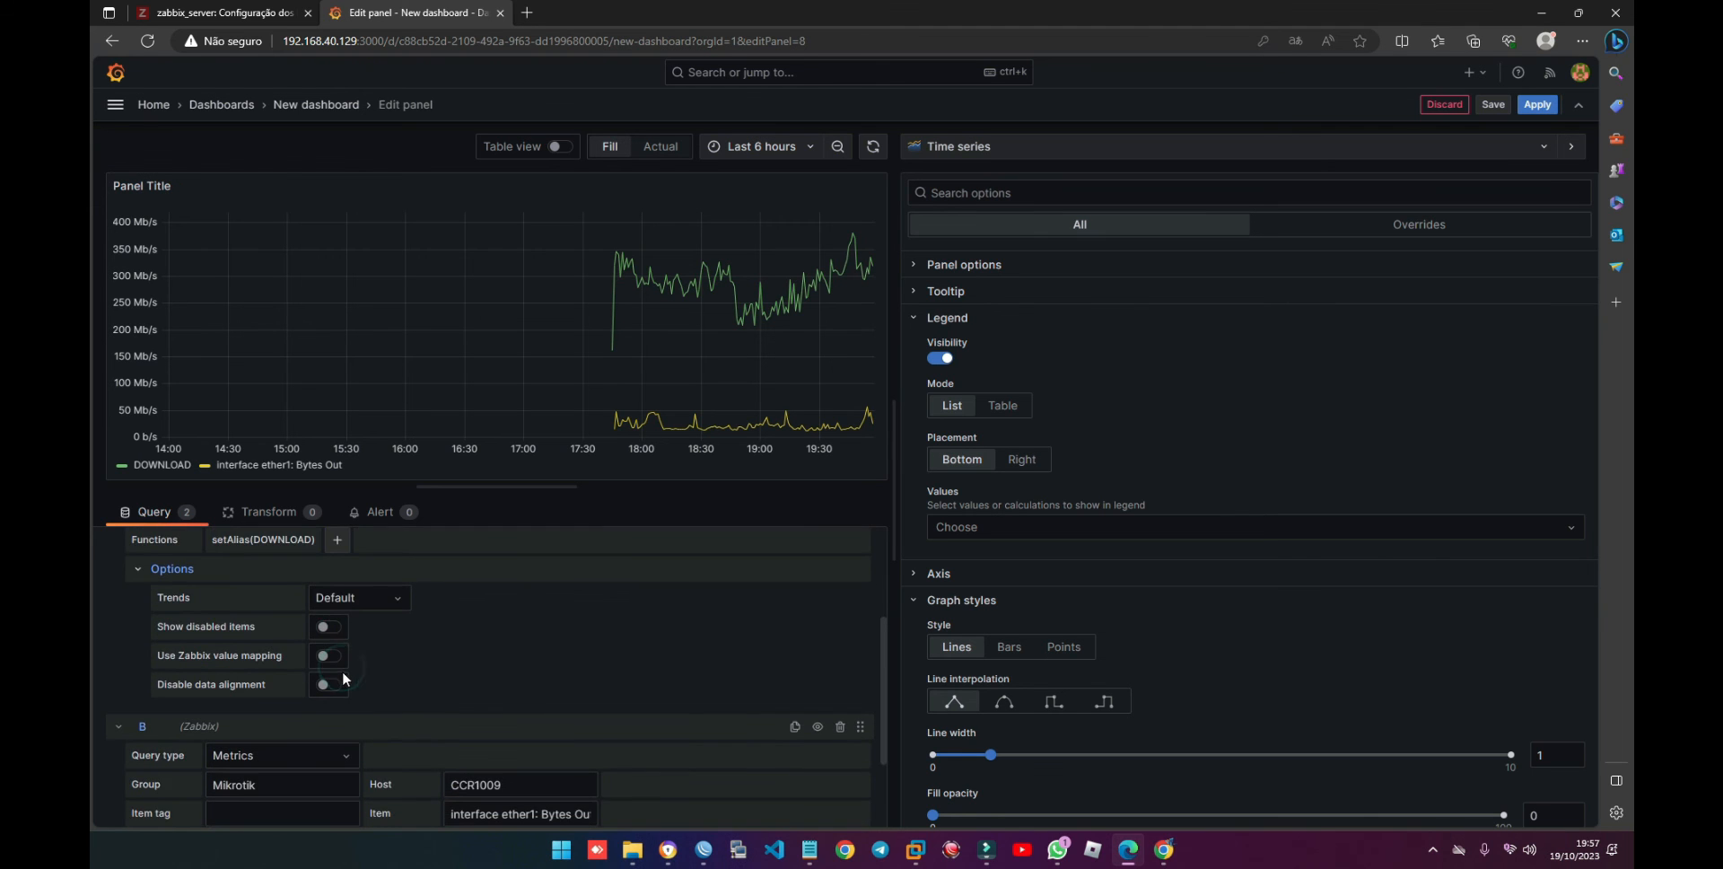
scroll(362, 685, "down", 1)
left_click(220, 717)
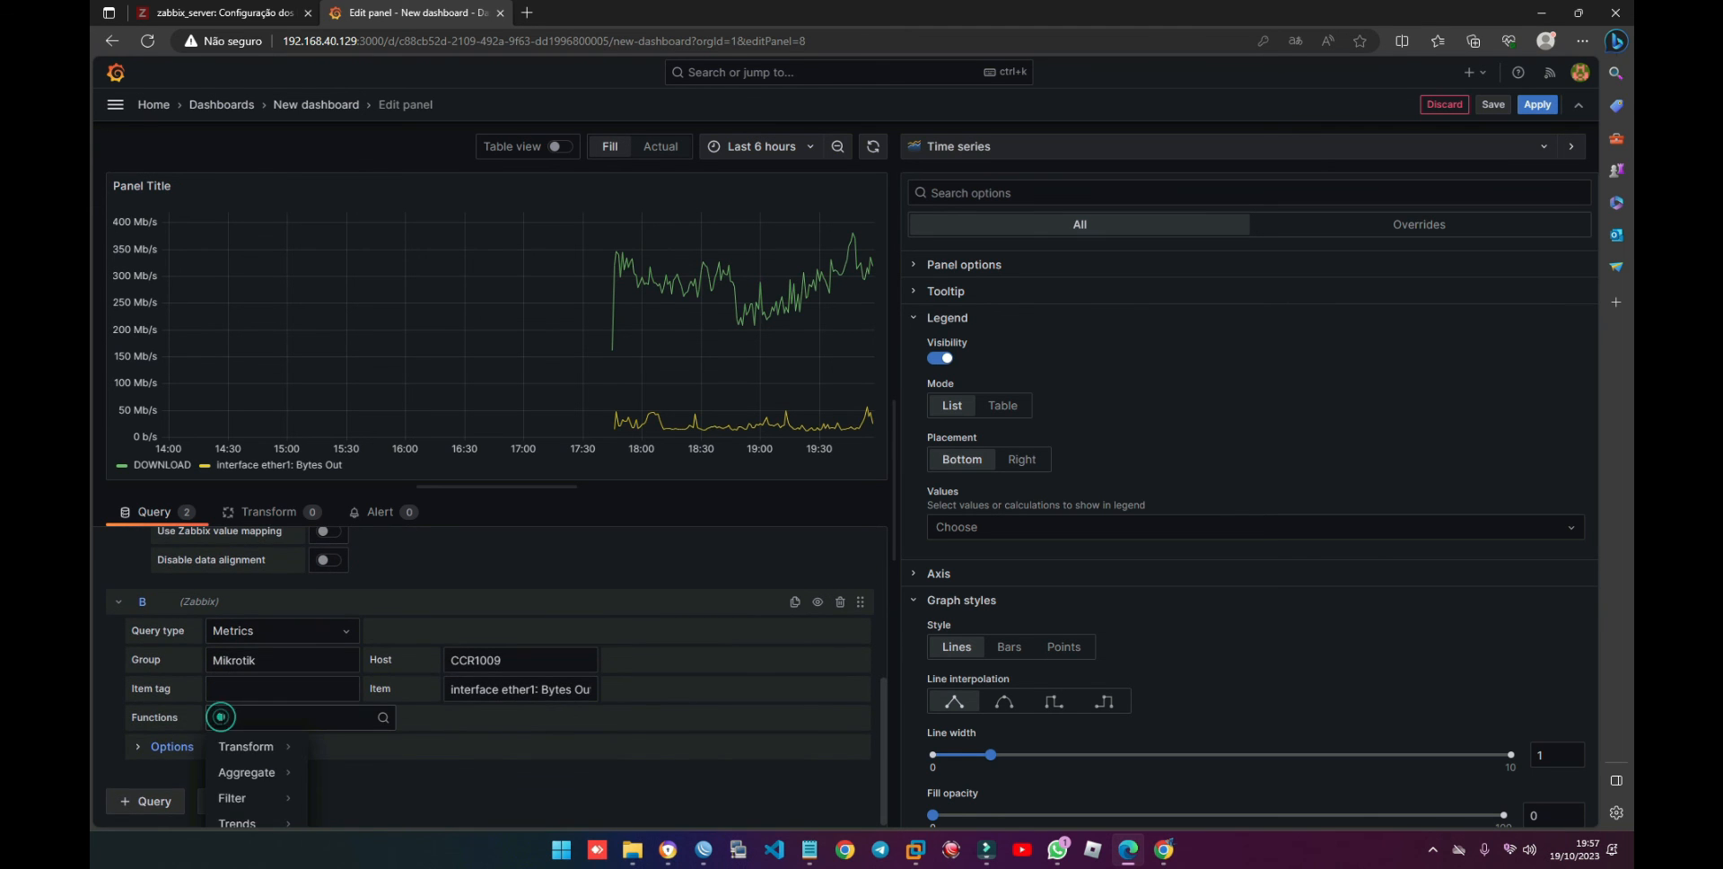
scroll(270, 797, "down", 1)
mouse_move(266, 801)
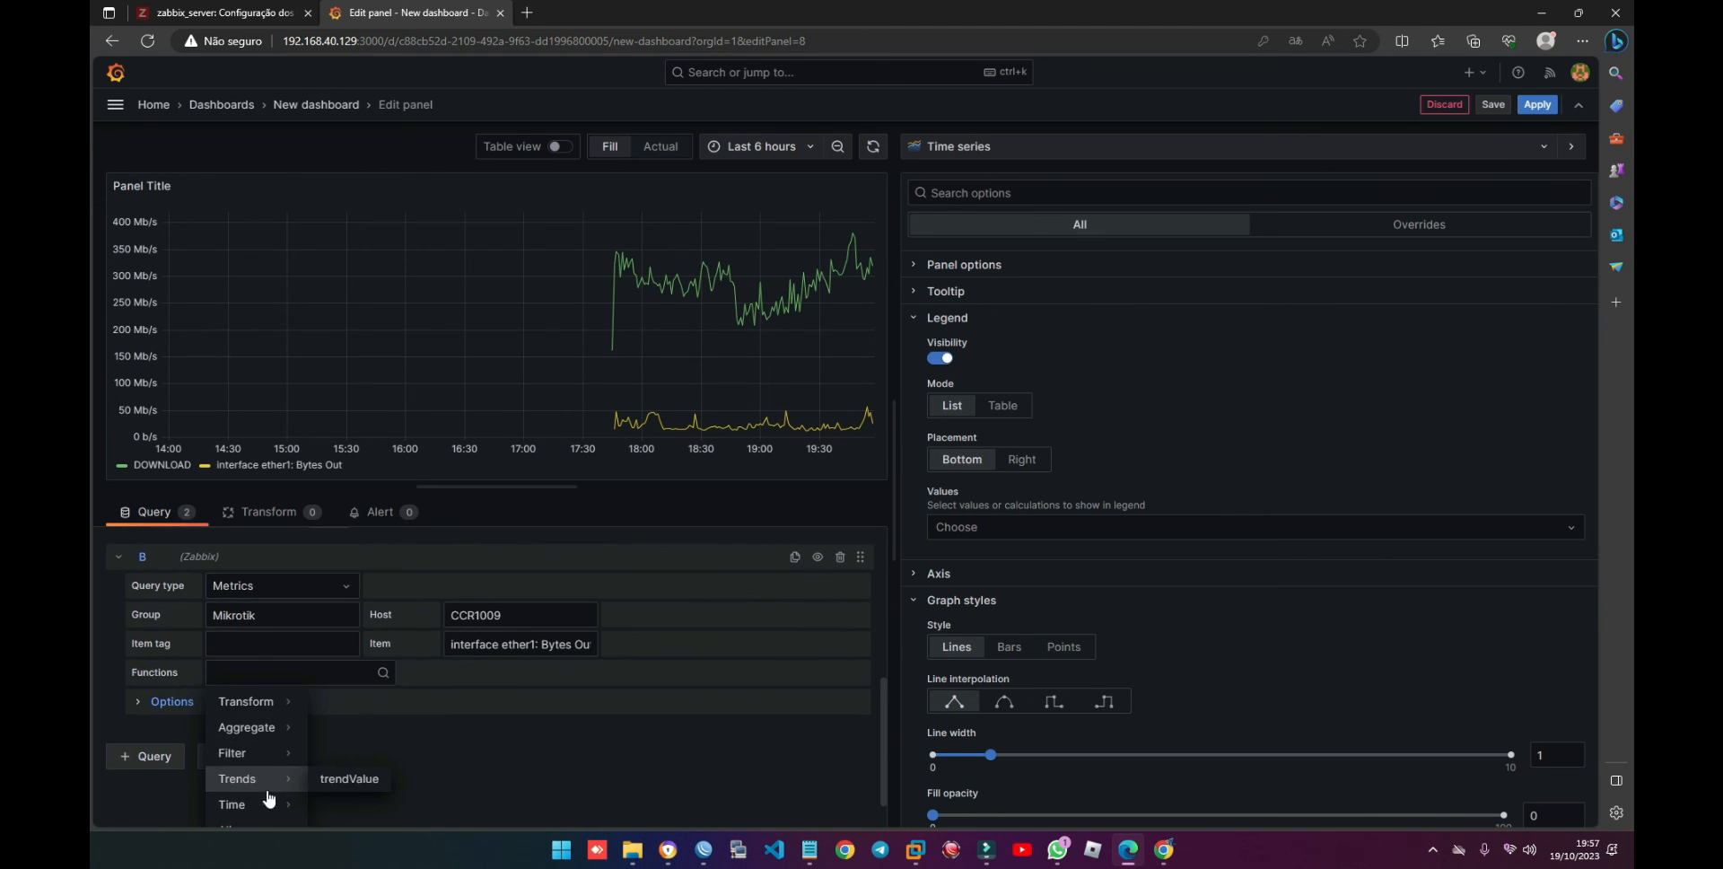
scroll(298, 821, "down", 1)
left_click(340, 809)
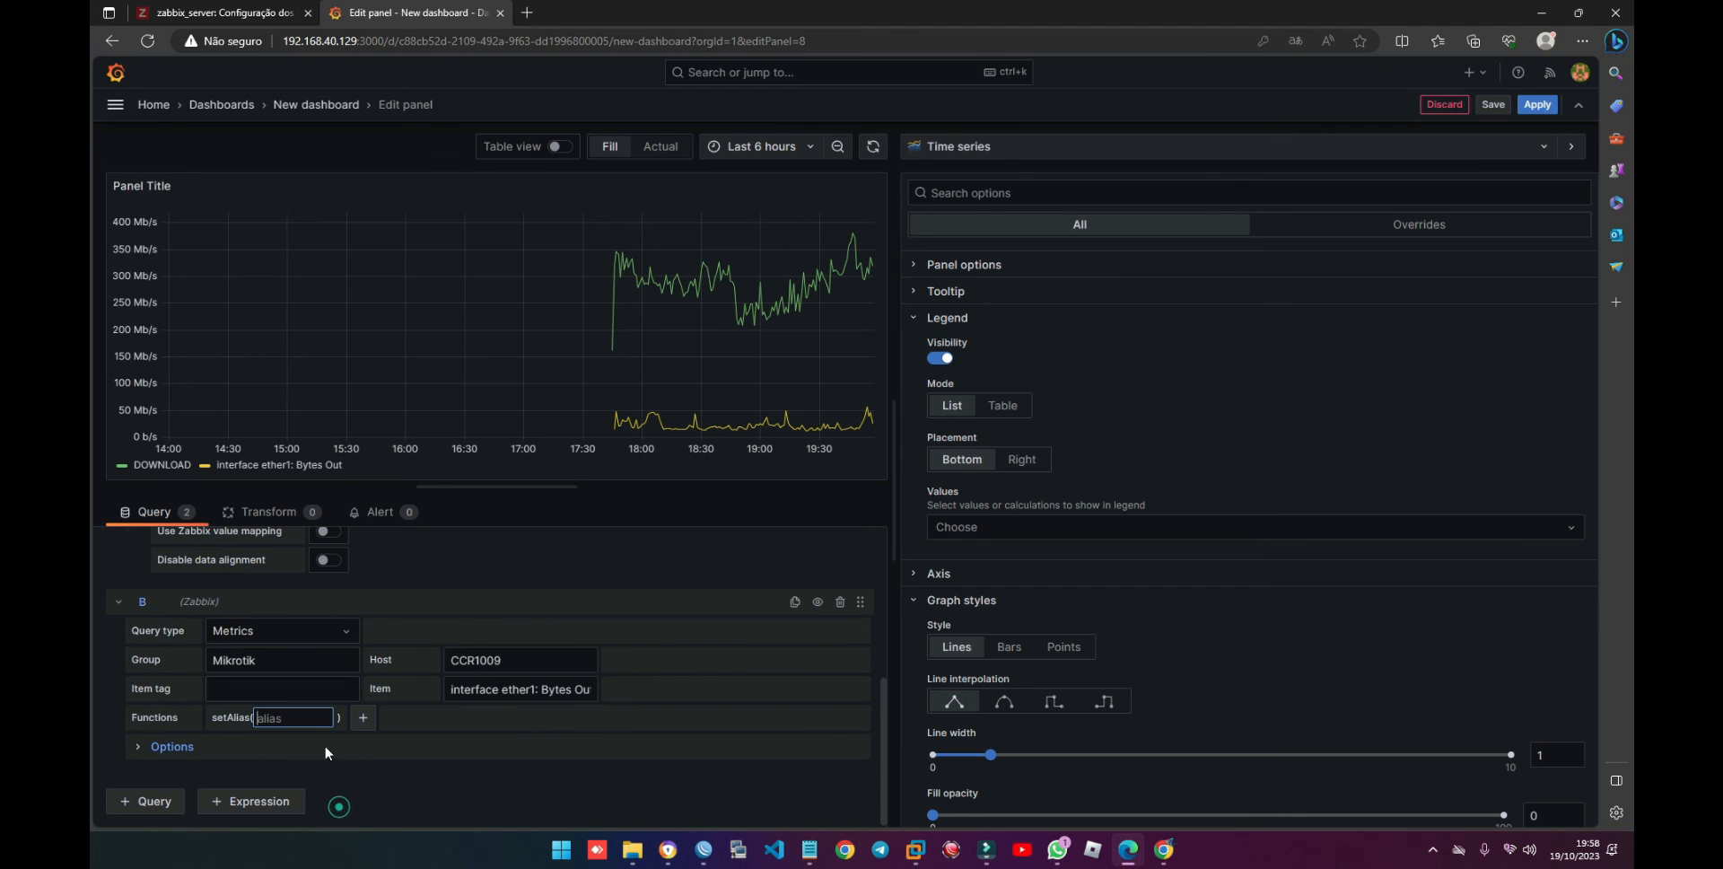
double_click(465, 798)
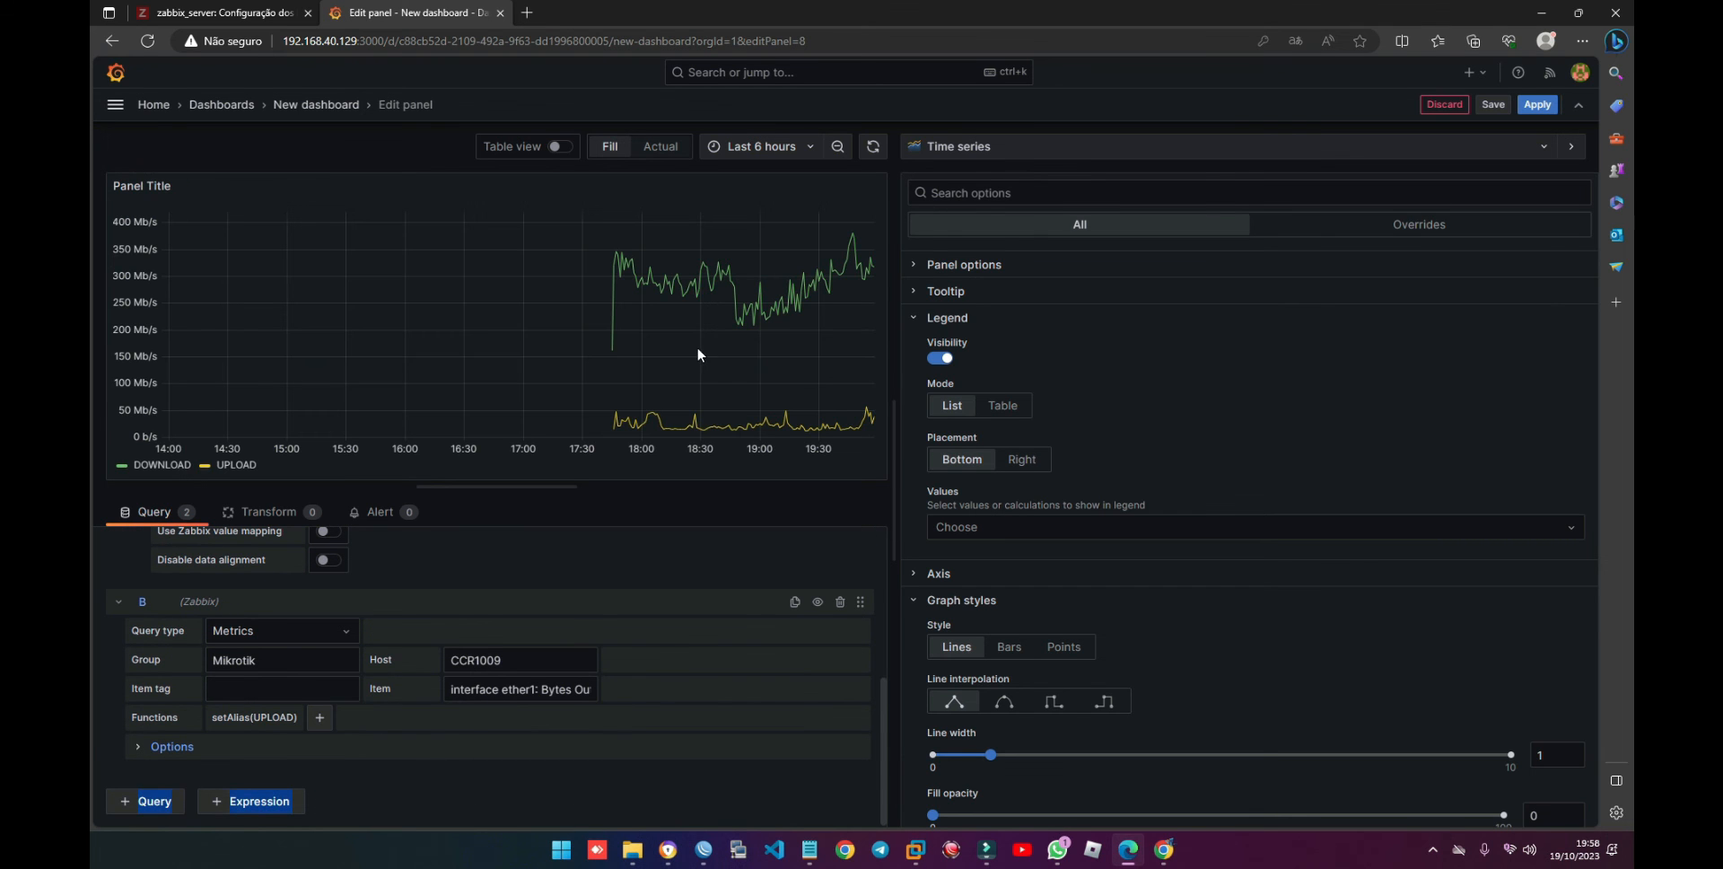
Step: Set the graph's fill opacity to 90 and recolor the DOWNLOAD series to a custom bright green, about rgb(48, 189, 29)
scroll(1084, 648, "down", 2)
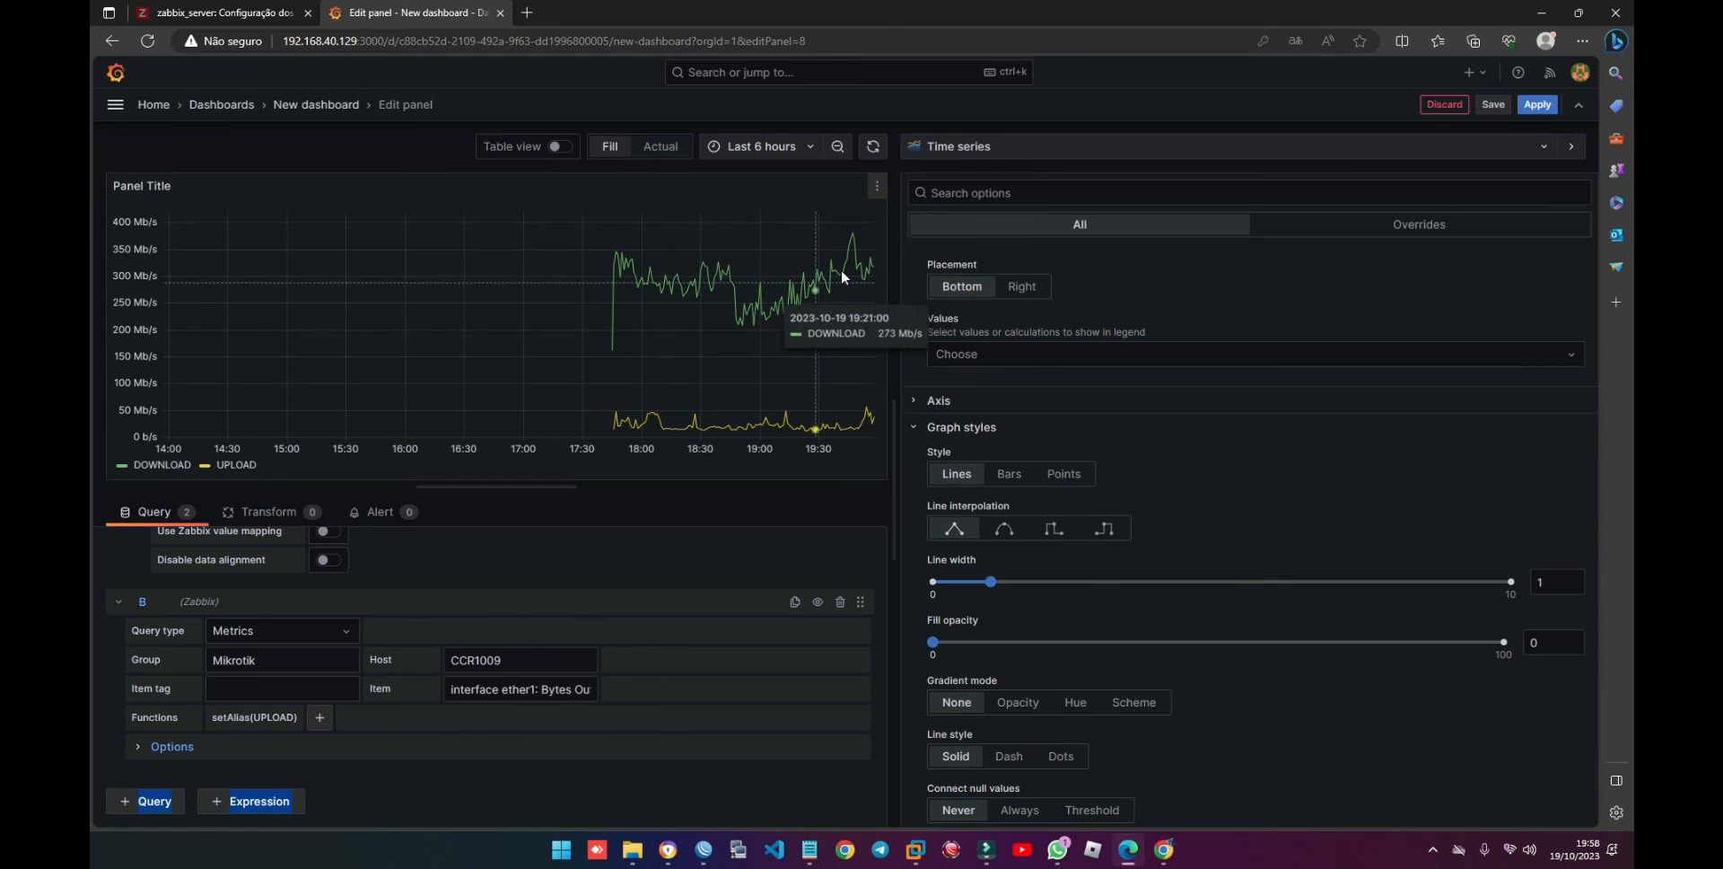
left_click_drag(928, 642, 1456, 613)
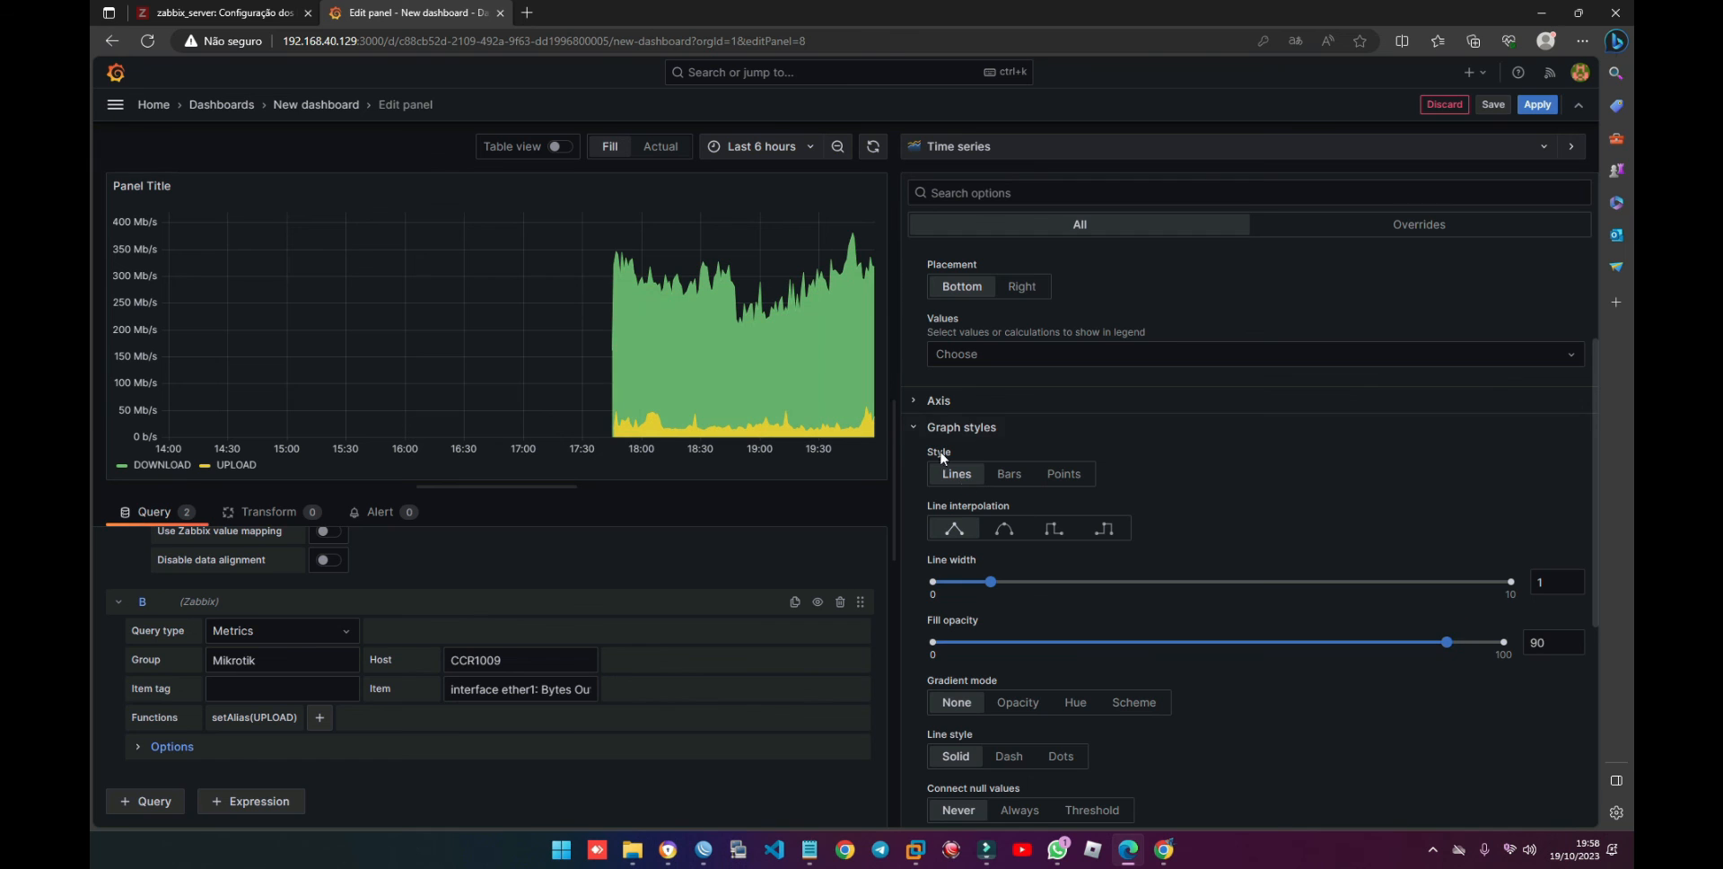
left_click(122, 467)
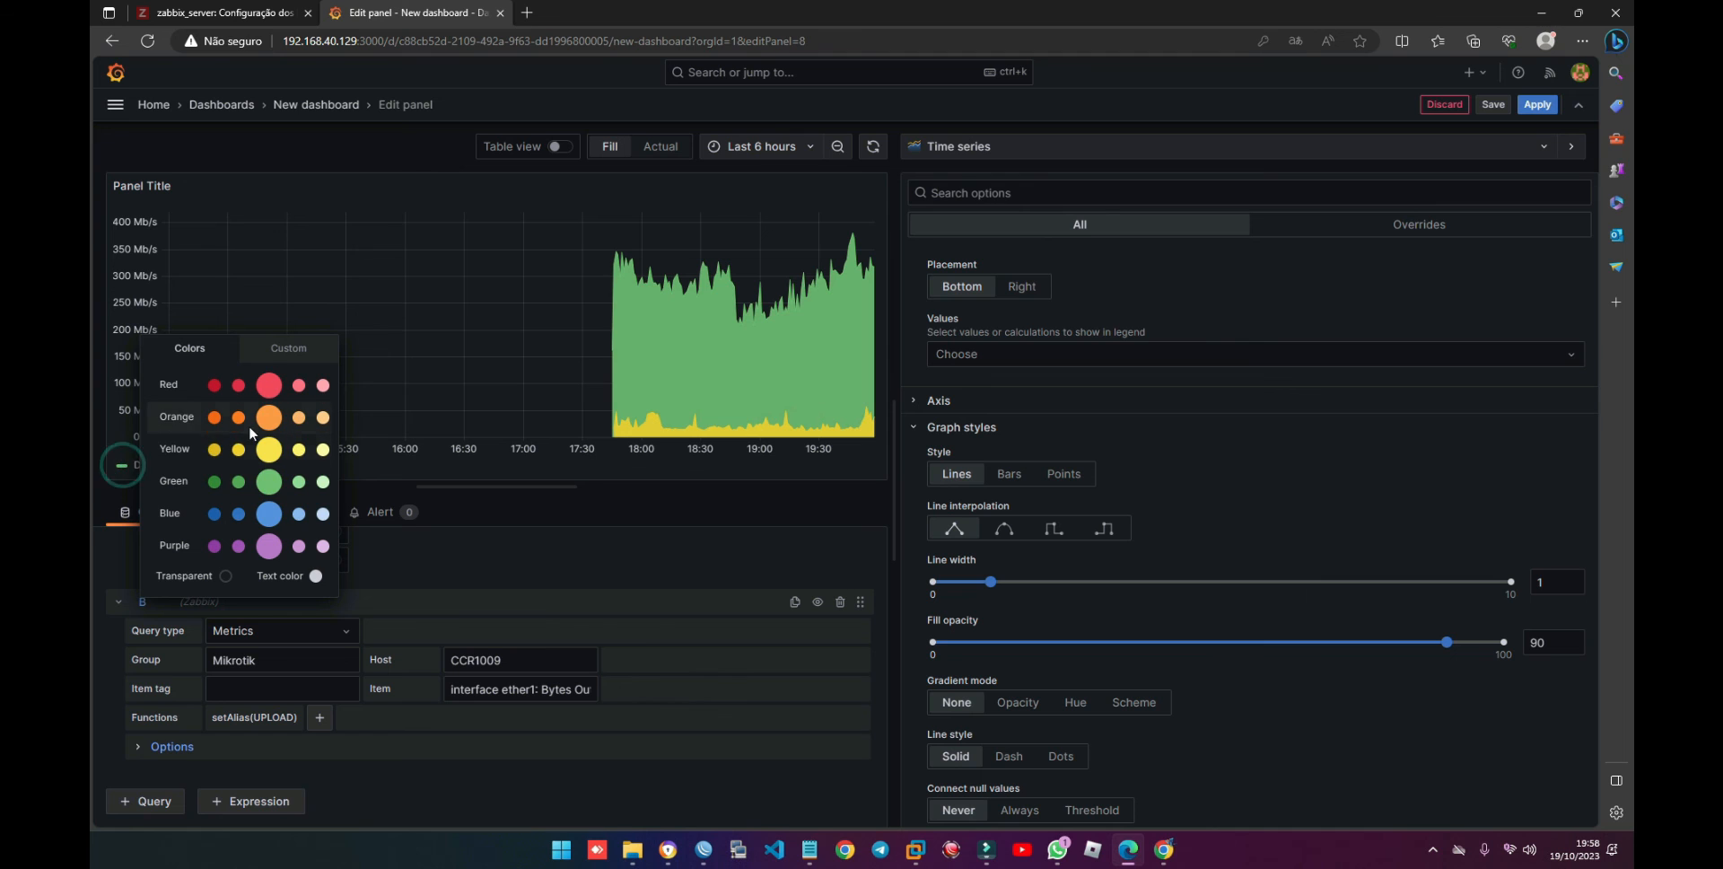
left_click(291, 356)
left_click_drag(288, 401, 304, 404)
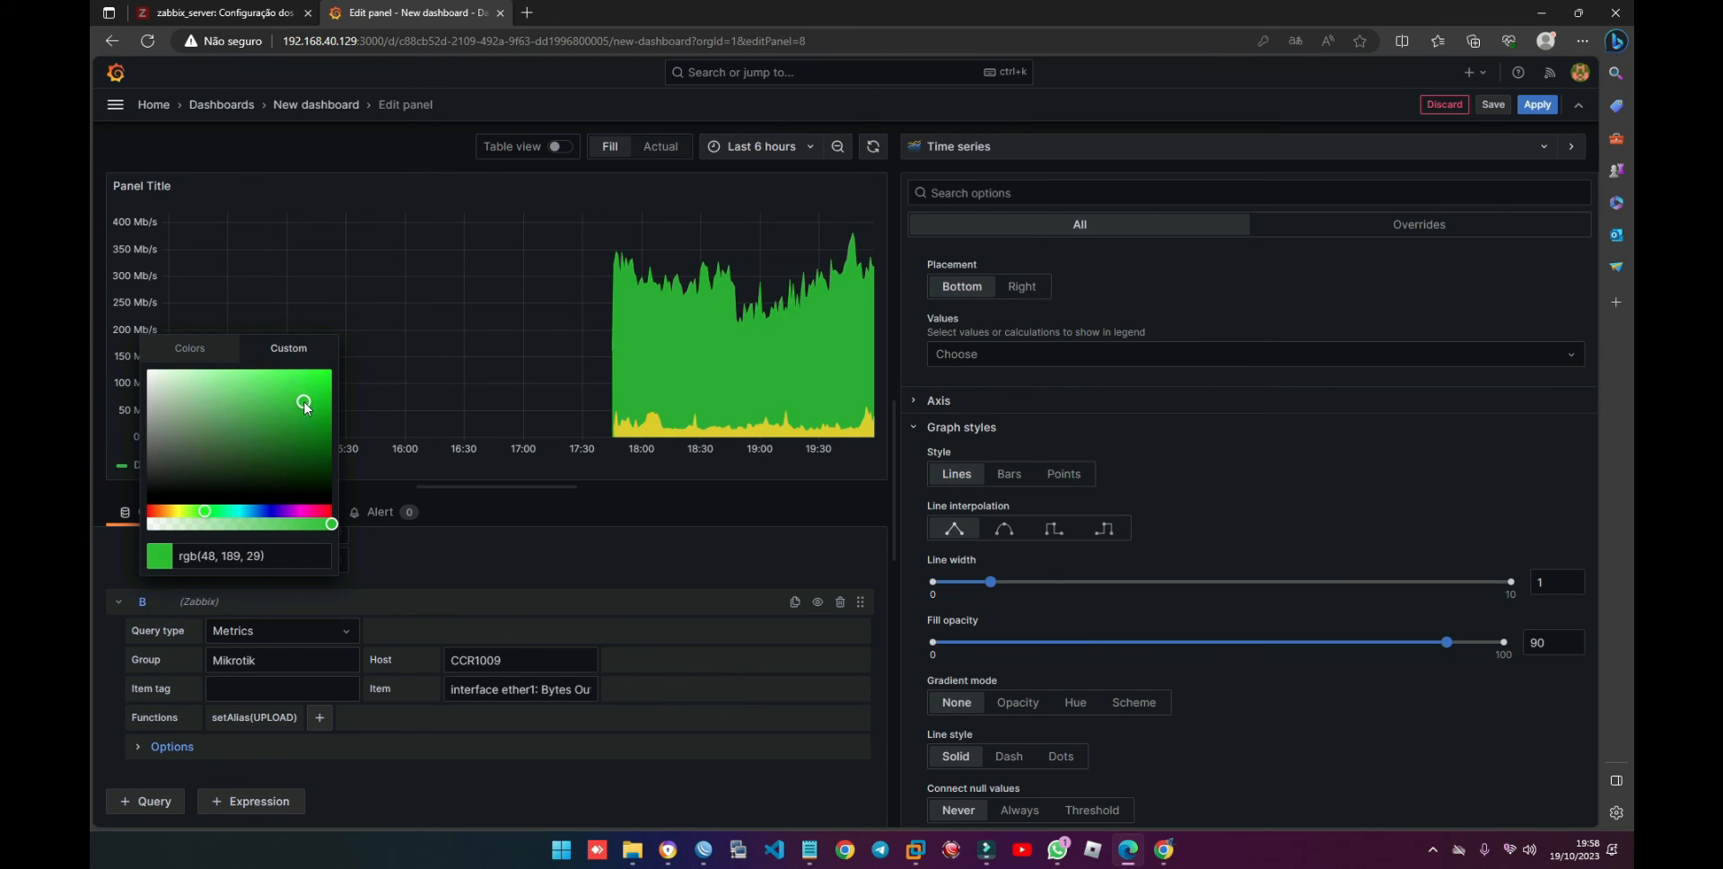
left_click(510, 511)
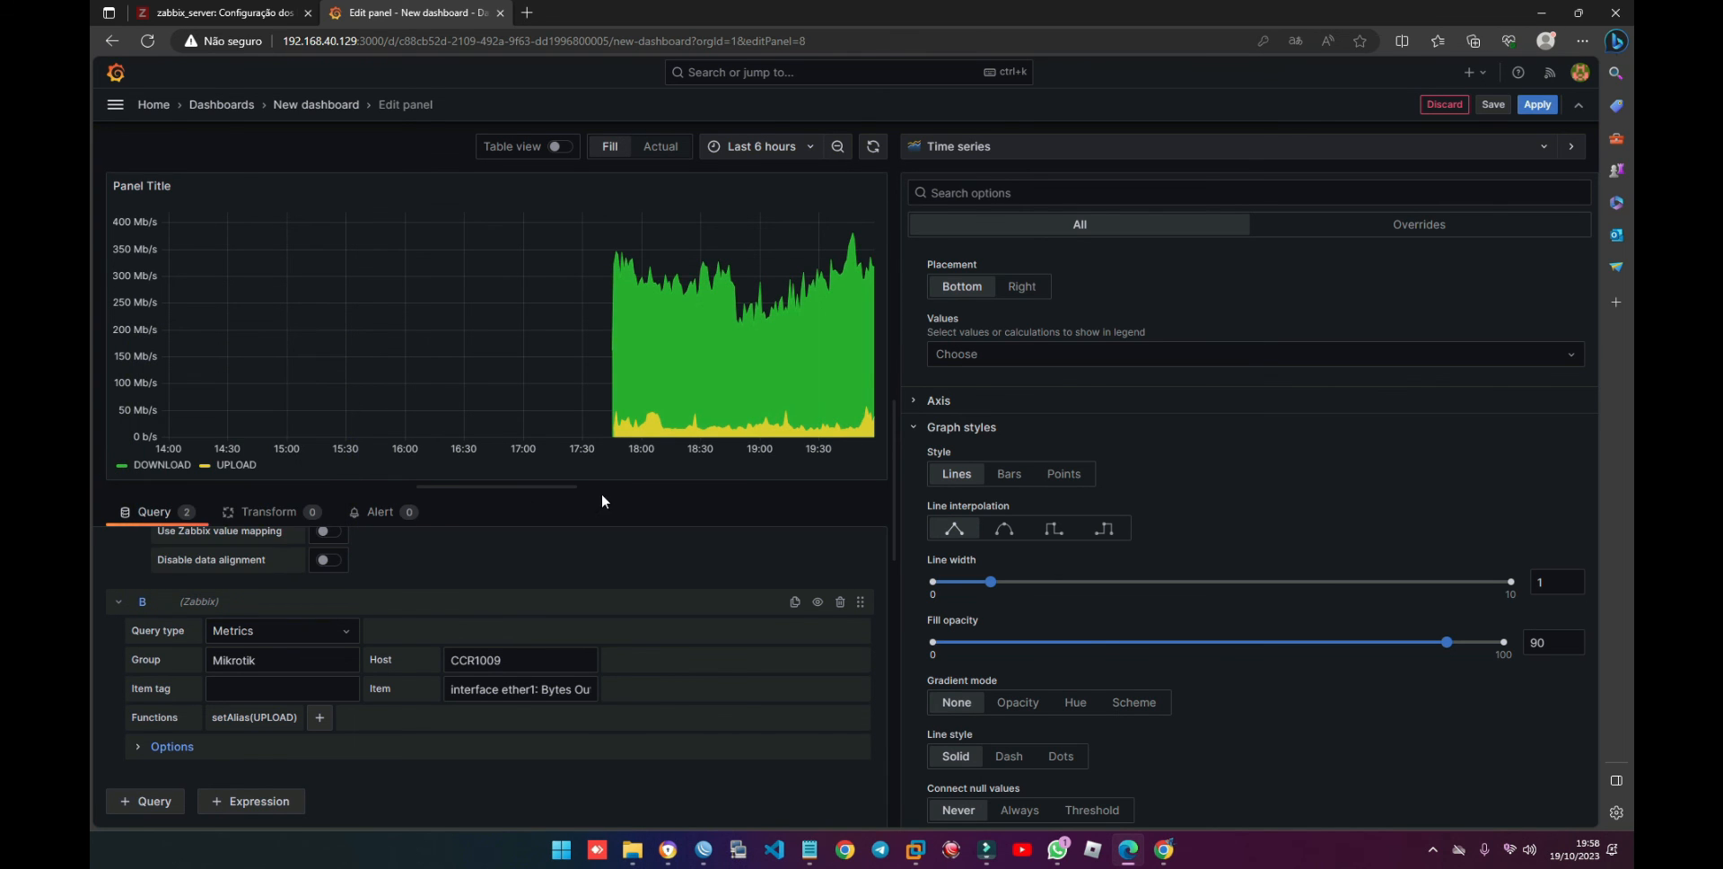
Step: Recolor the UPLOAD series to a custom light teal-green and apply the panel changes to the dashboard
left_click(204, 467)
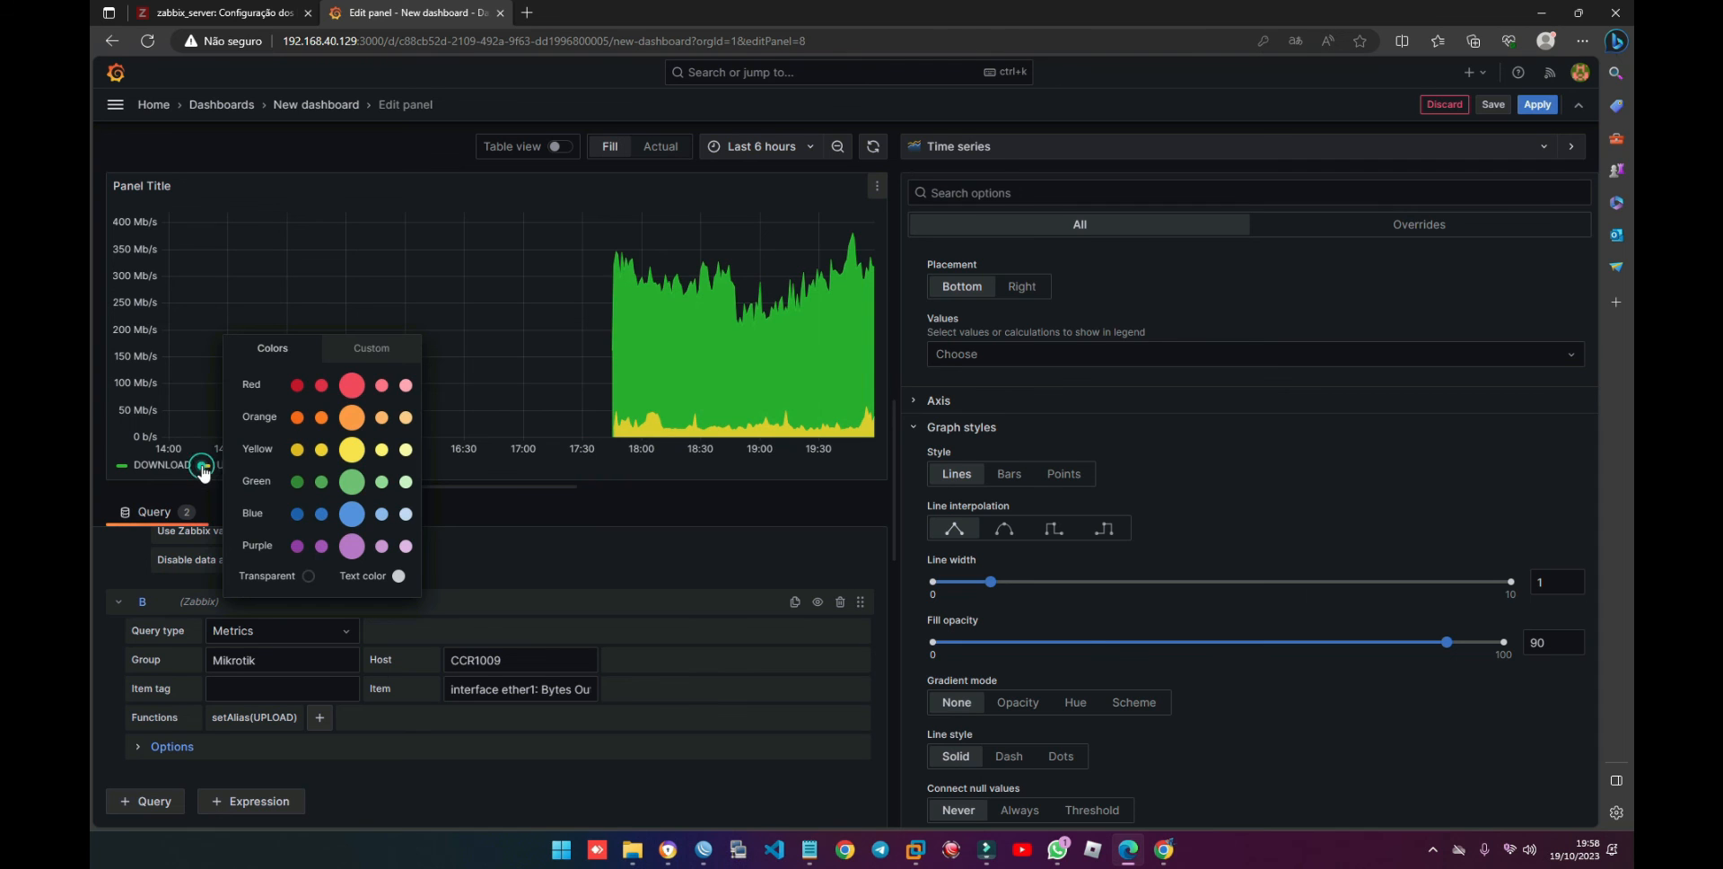
left_click(372, 357)
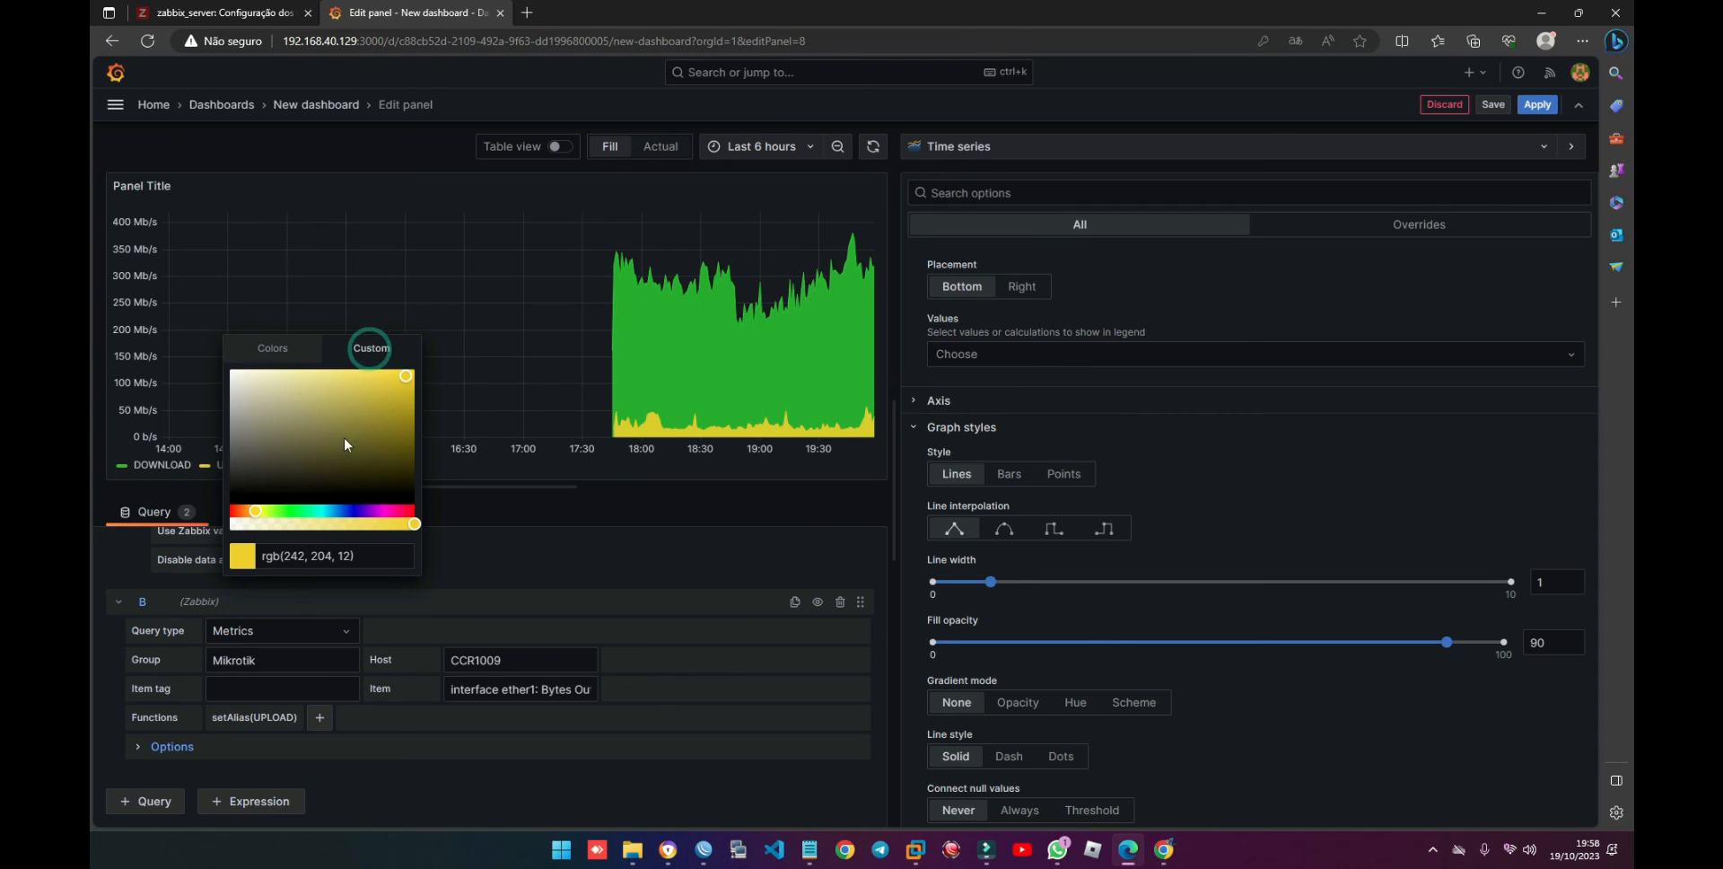
left_click(304, 513)
left_click_drag(347, 390, 309, 396)
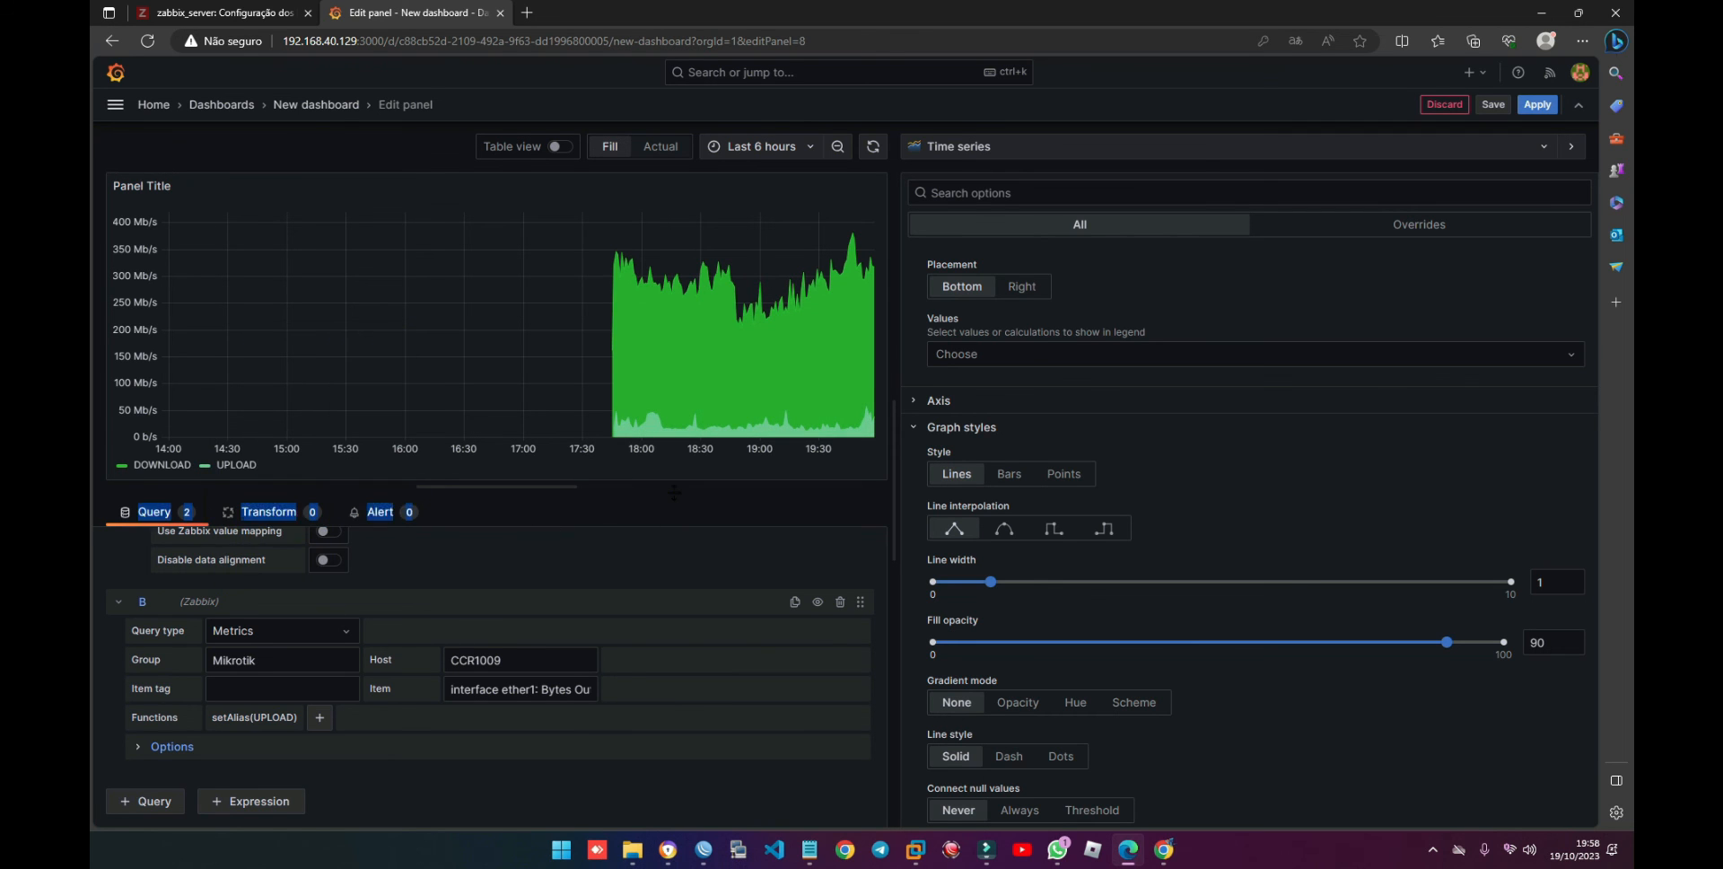
left_click(1536, 105)
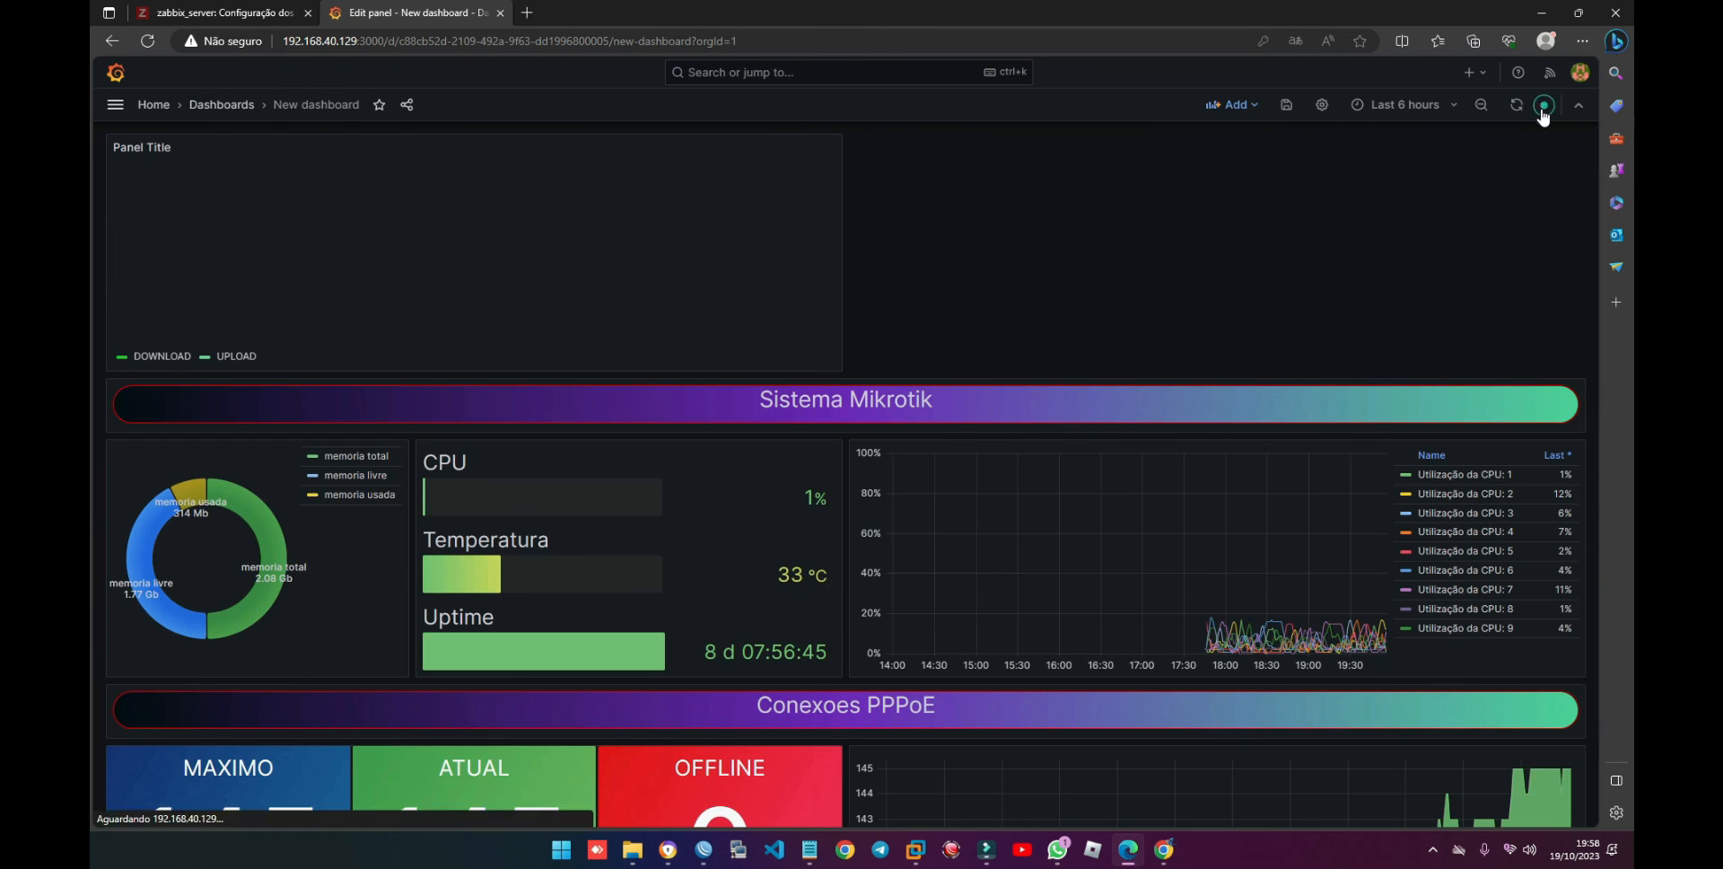
Step: Move the traffic graph below the PPPoE stat panels and duplicate the Conexoes PPPoE heading directly above it
left_click_drag(706, 144, 716, 595)
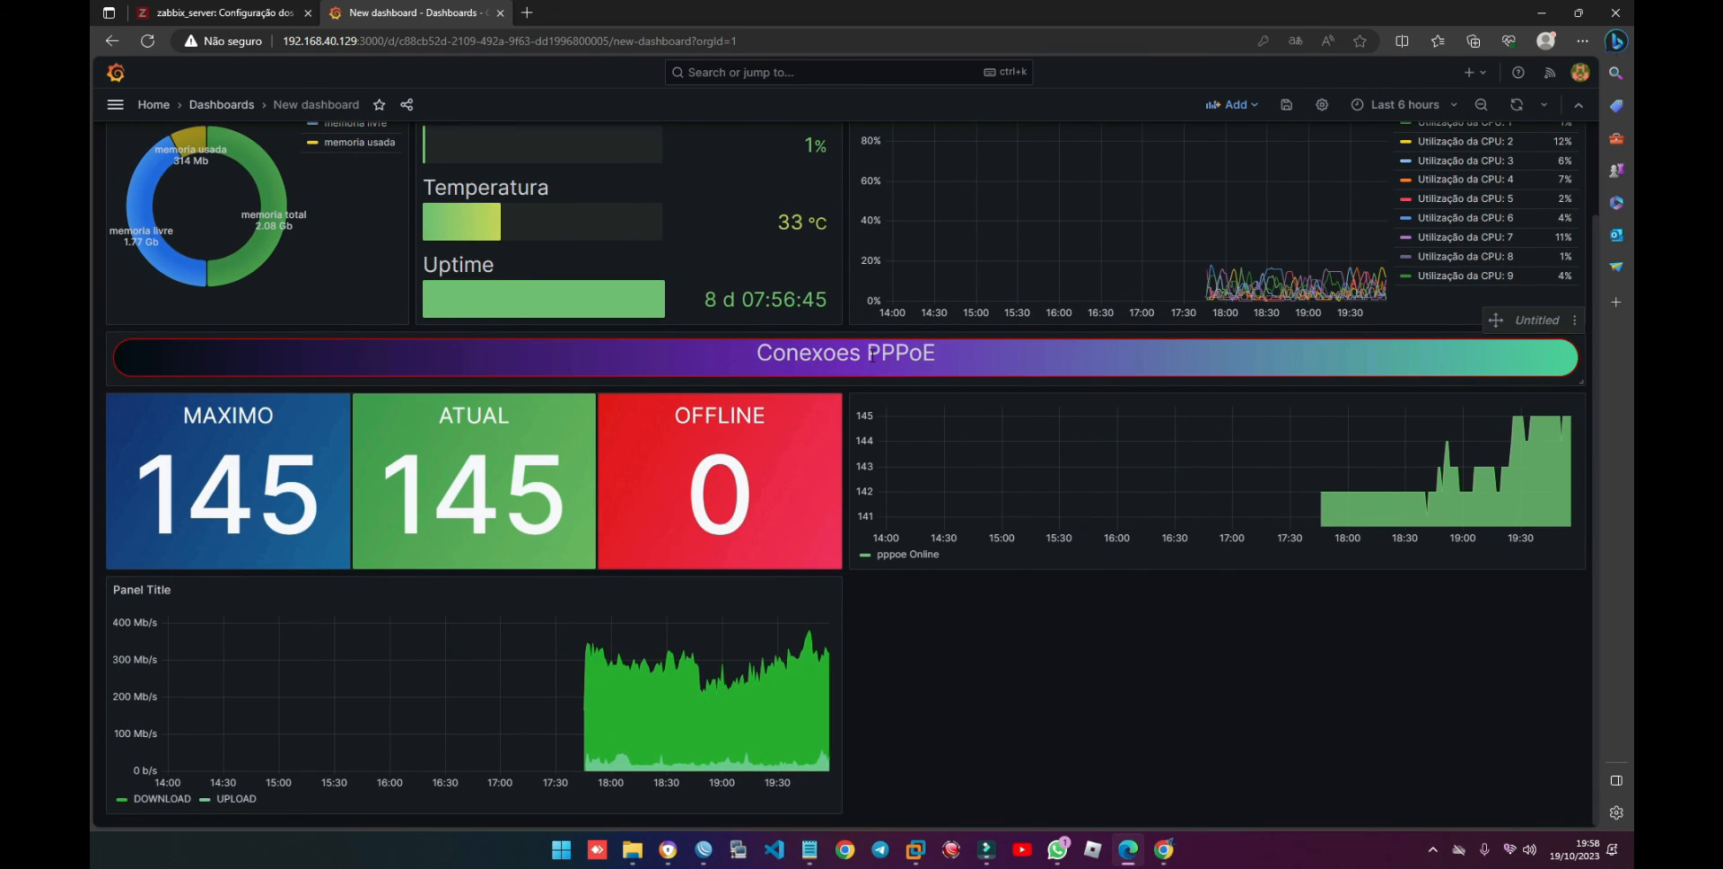
left_click(793, 355)
key("p")
key("d")
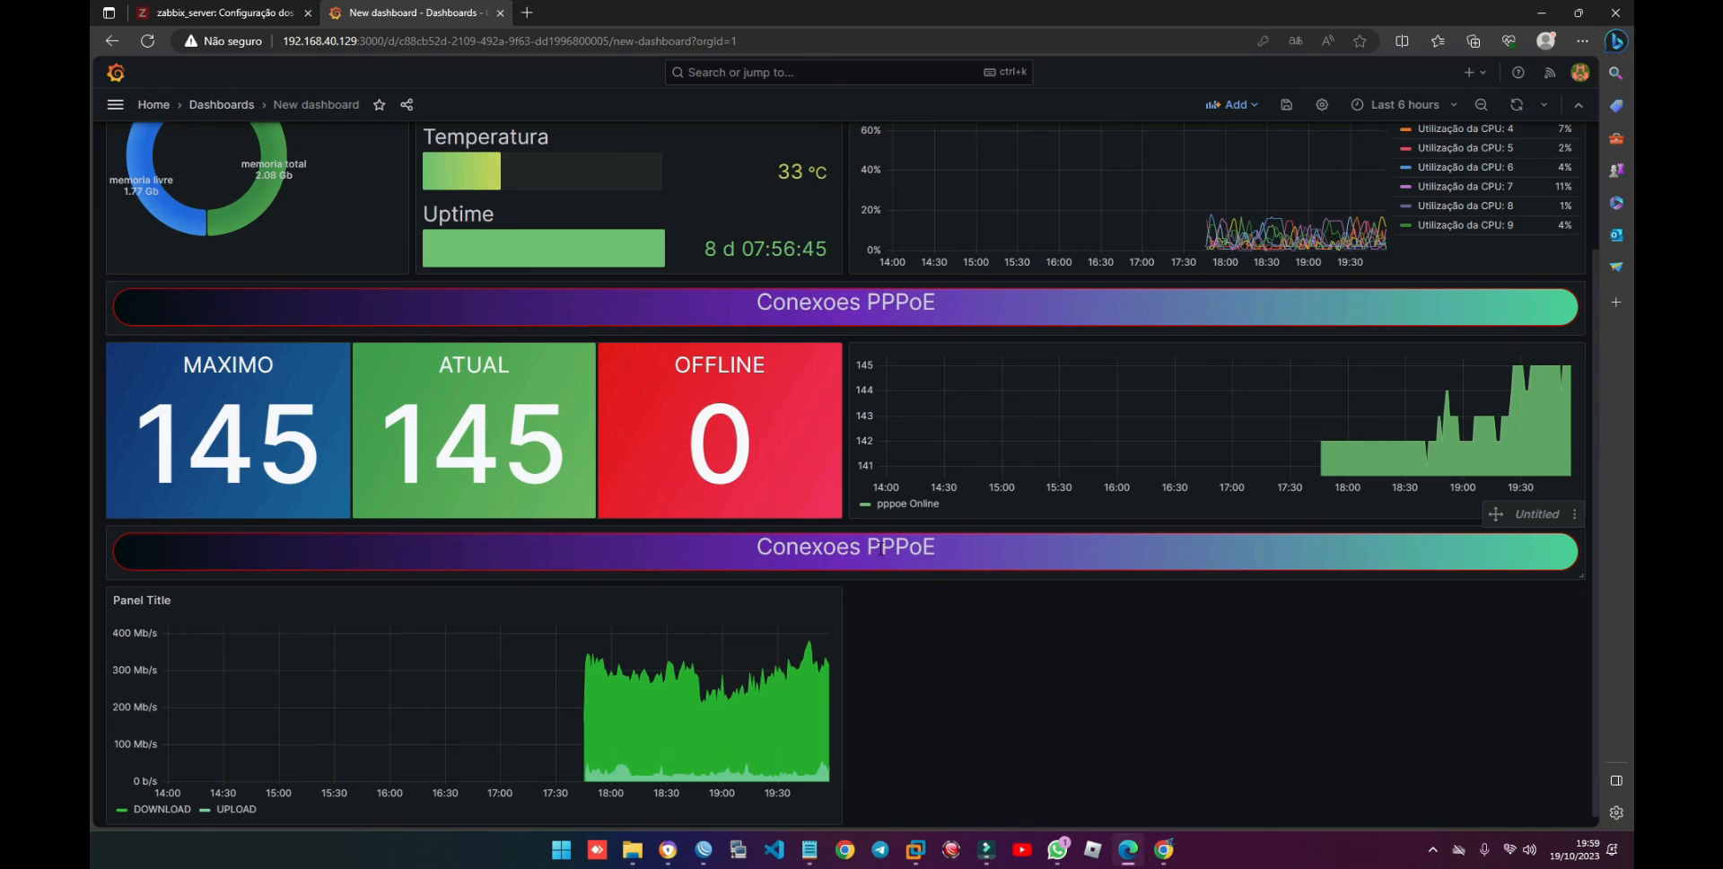
Step: Change the duplicated heading's HTML text to Consumo LINK and apply it
key("e")
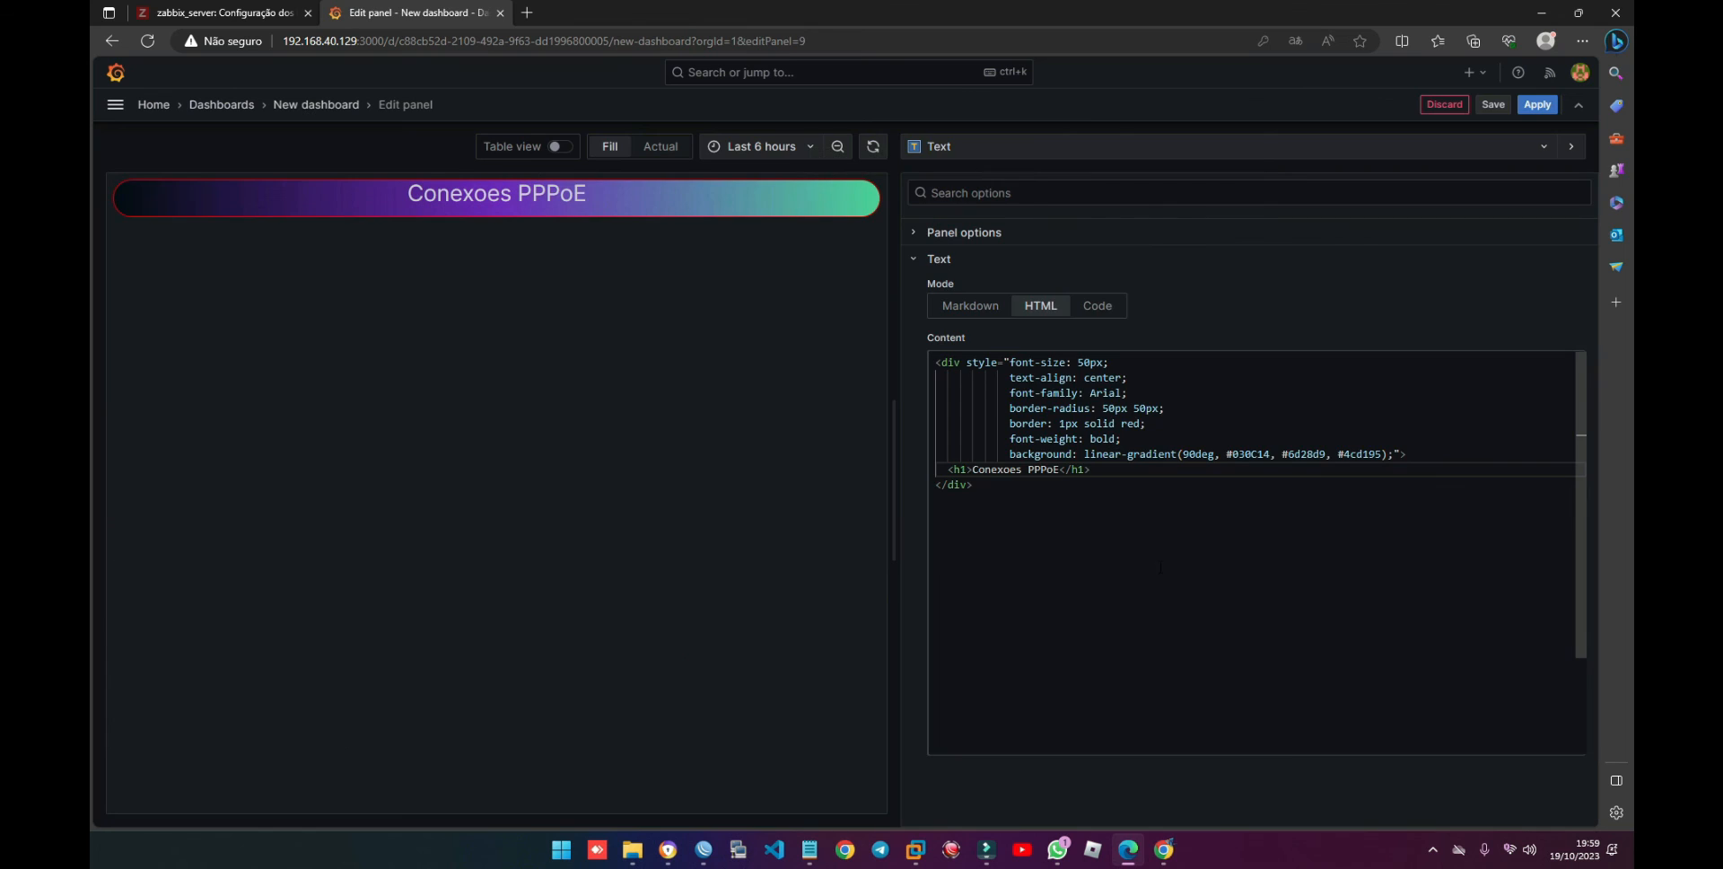
left_click_drag(971, 470, 1059, 470)
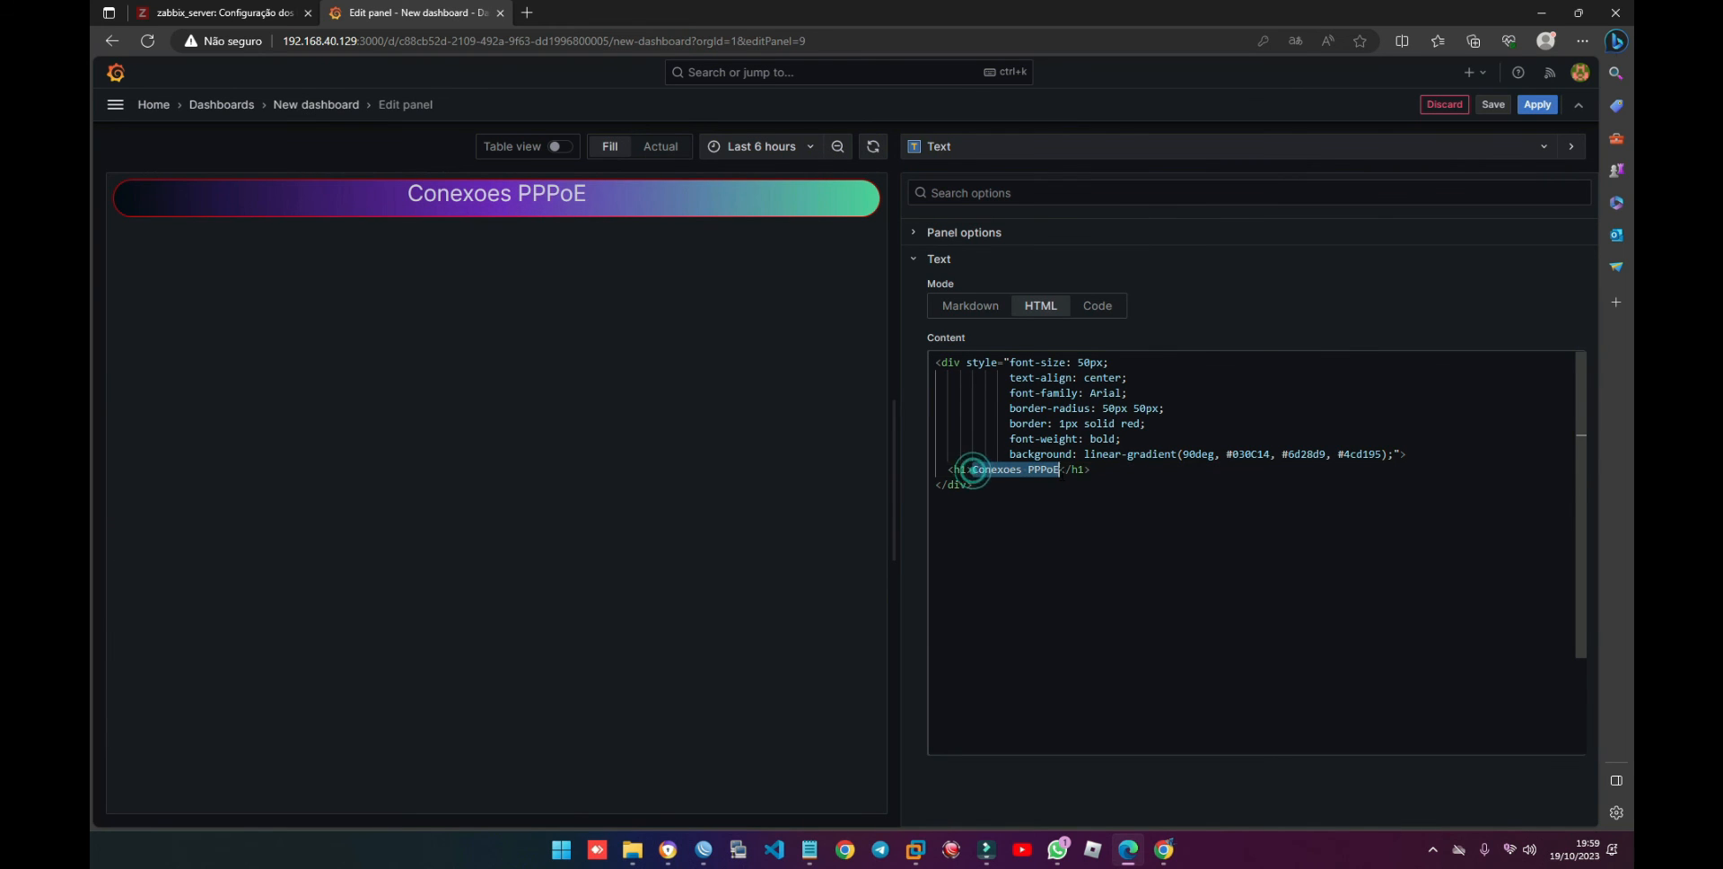
type("COnsumo LINK")
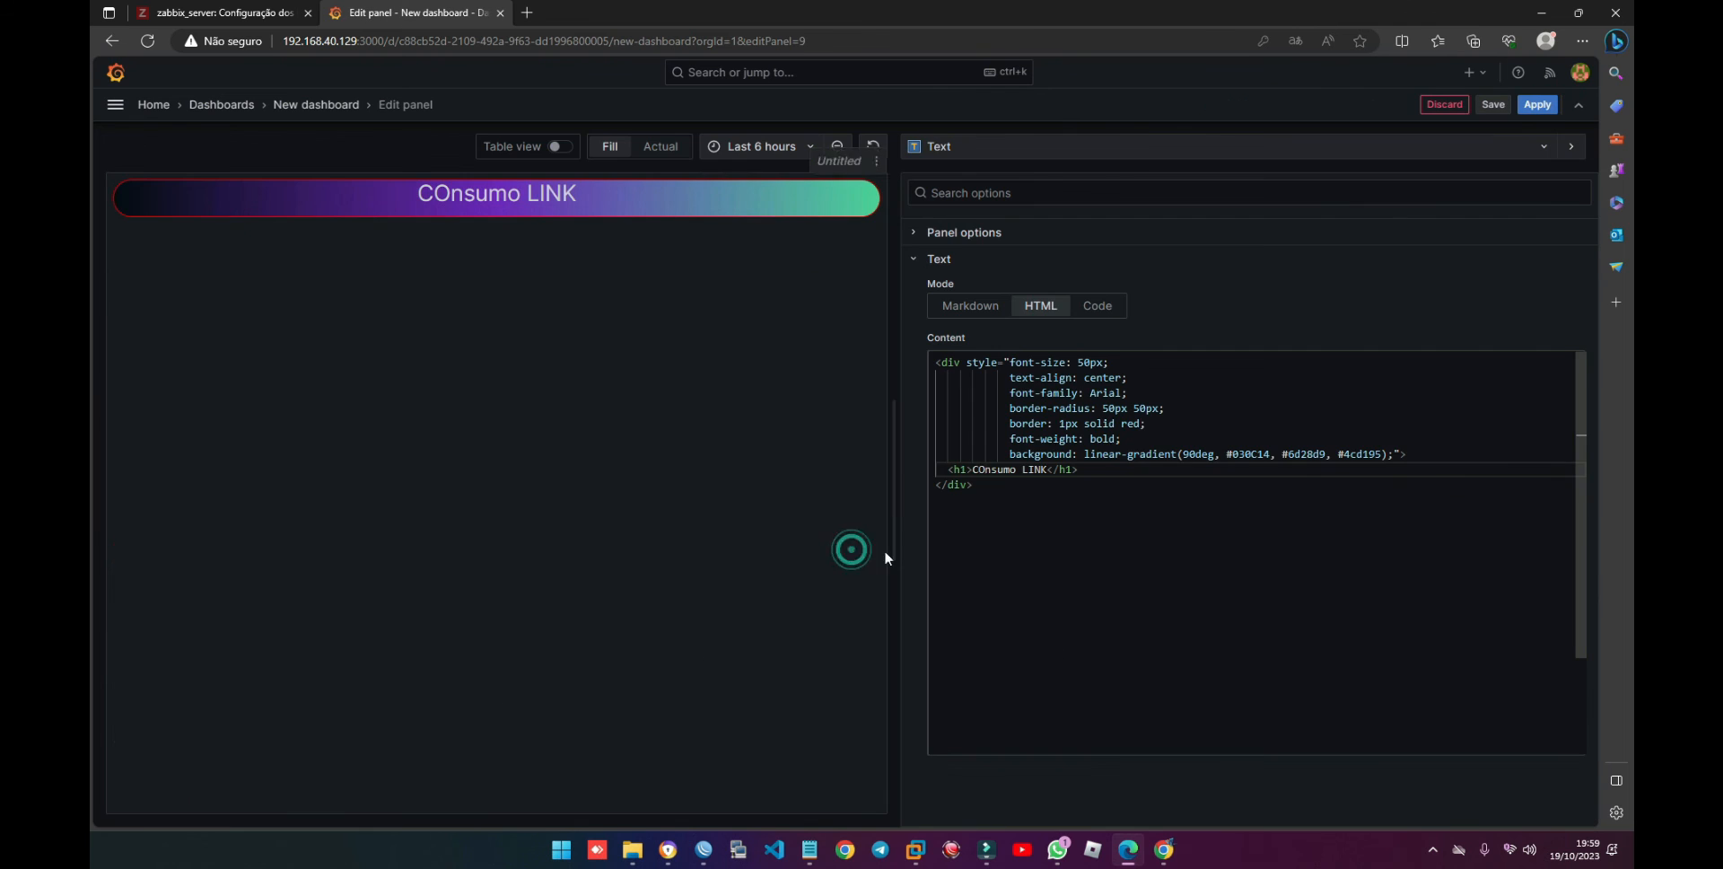
left_click(982, 468)
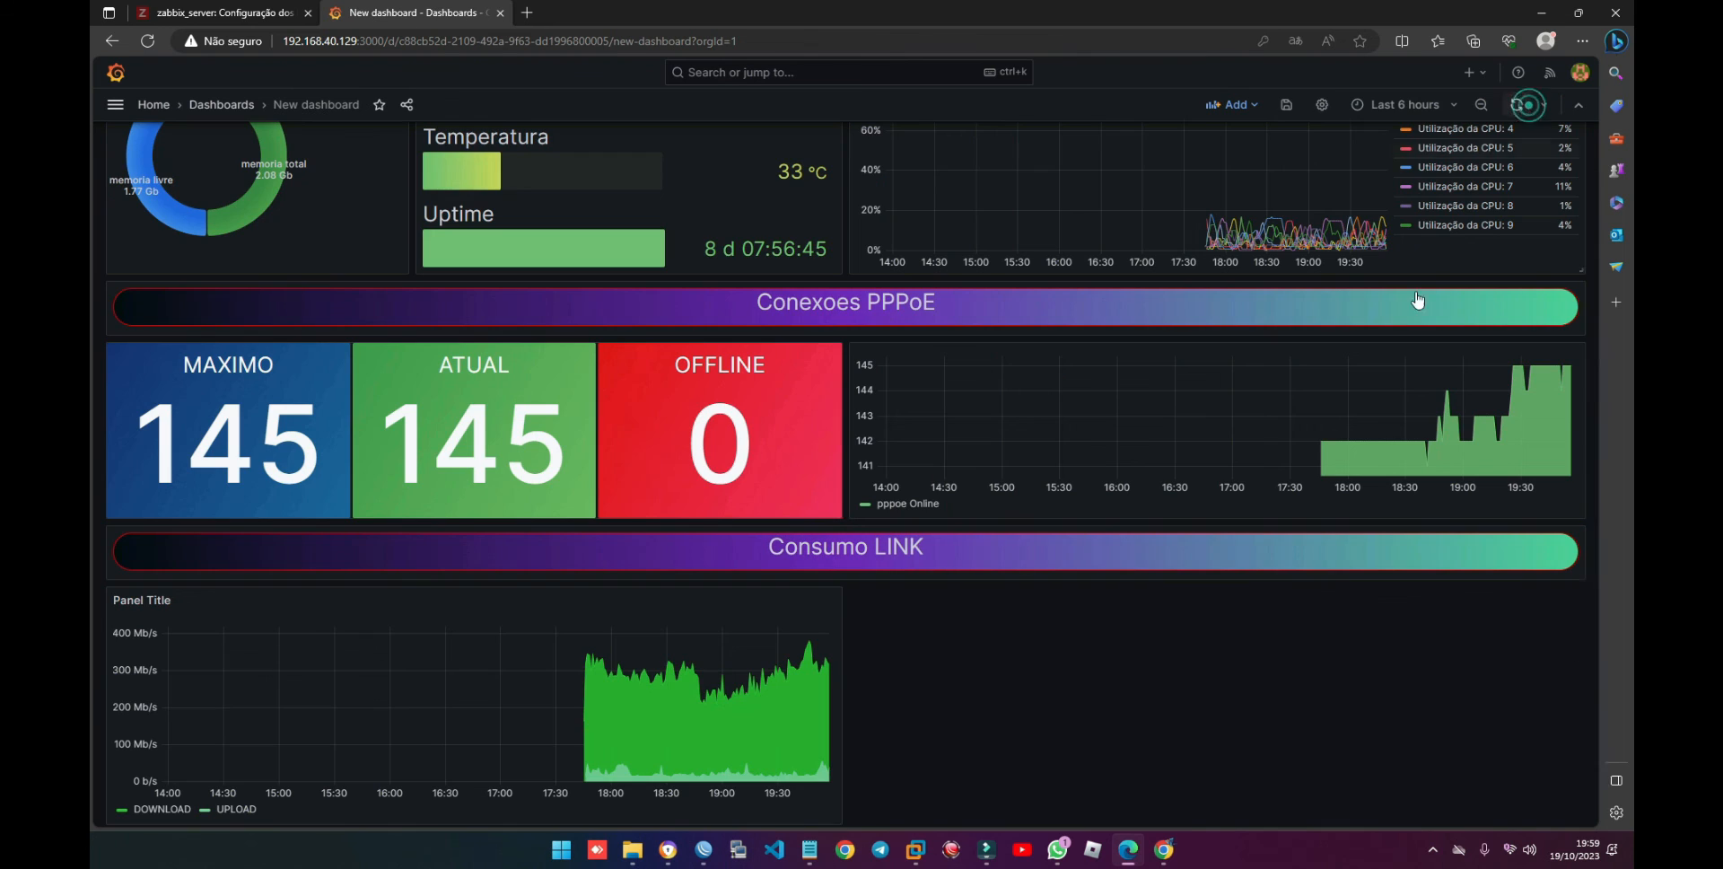
Step: Widen the traffic graph to full dashboard width and duplicate the panel
left_click_drag(837, 817, 1598, 793)
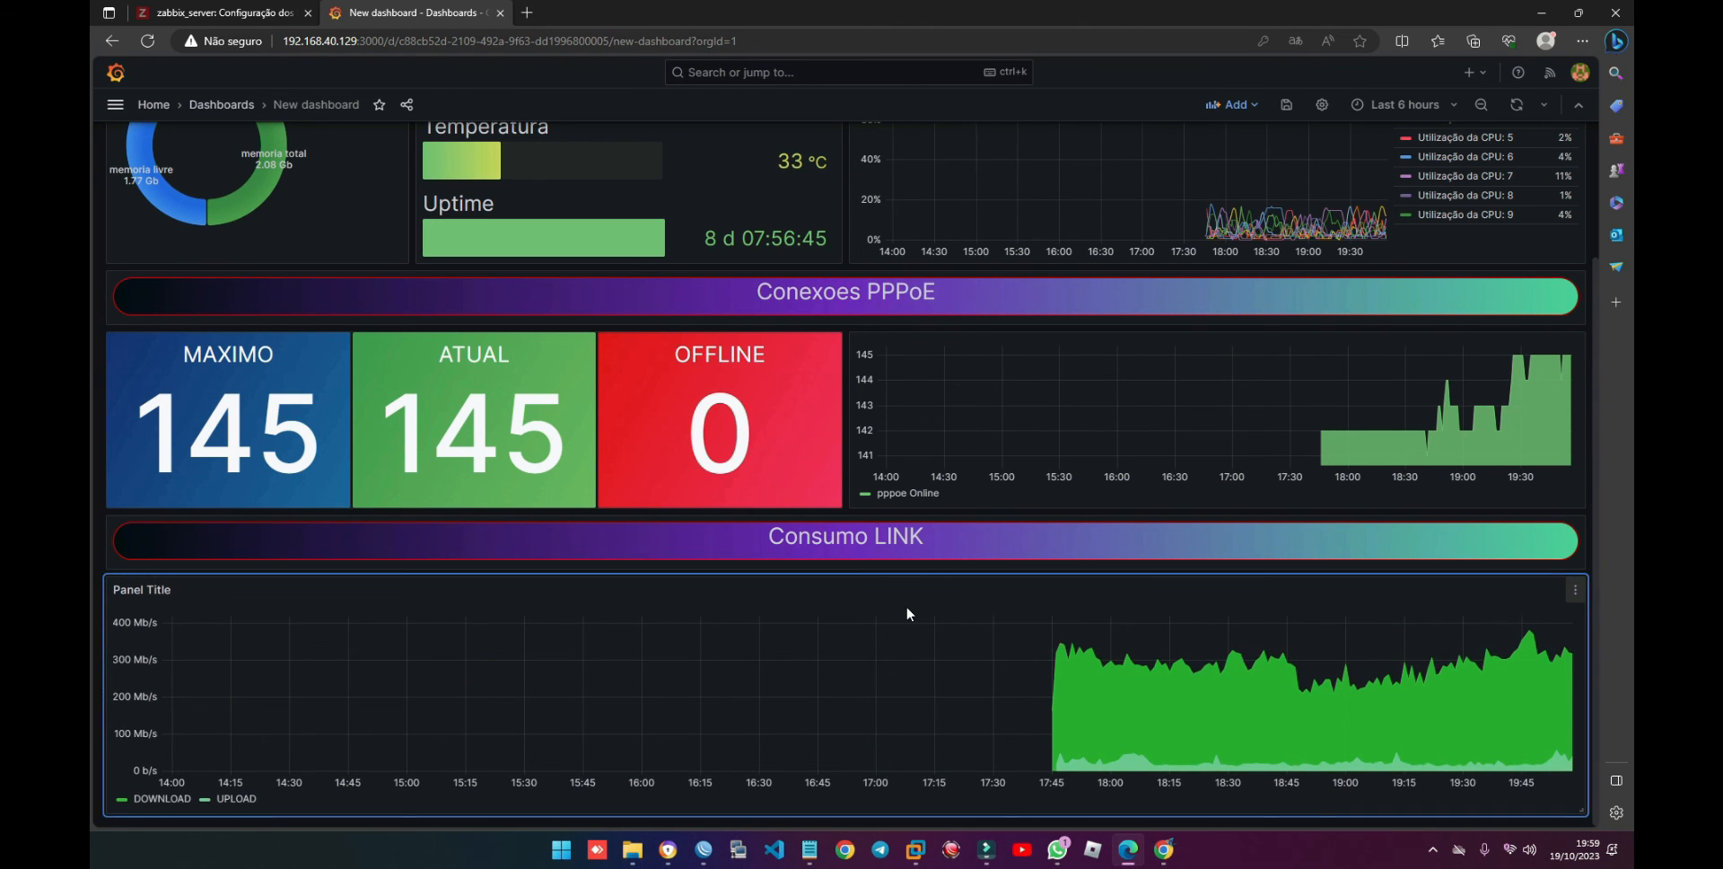
scroll(907, 610, "down", 1)
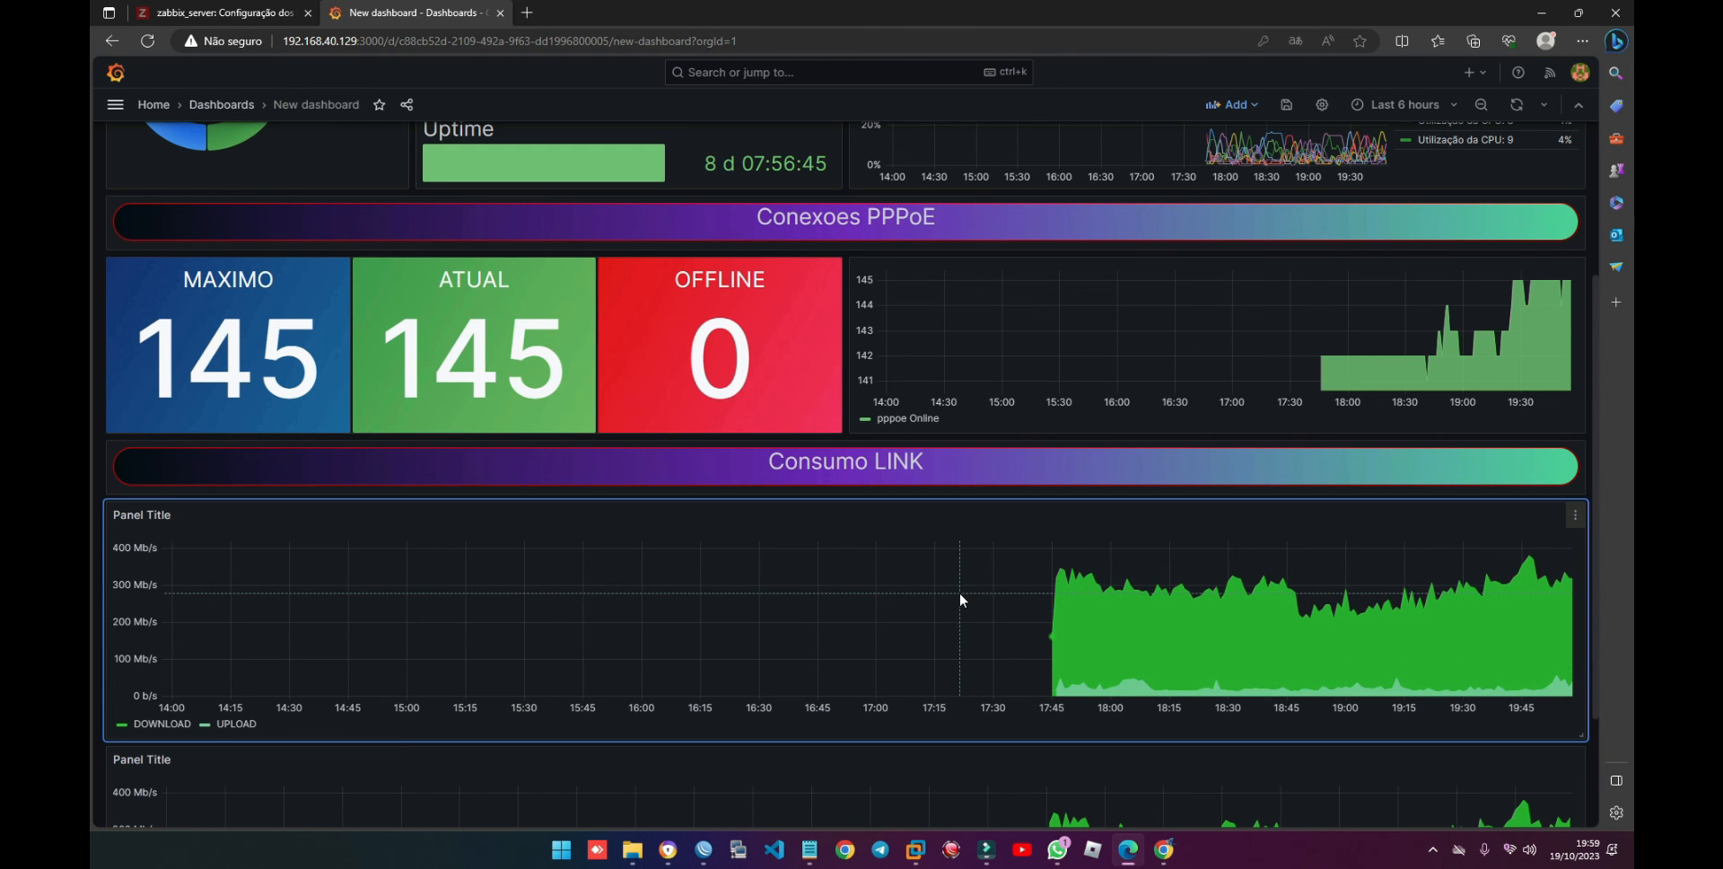
Step: Convert the traffic panel directly below the Consumo LINK heading to a Bar gauge with Horizontal orientation
key("e")
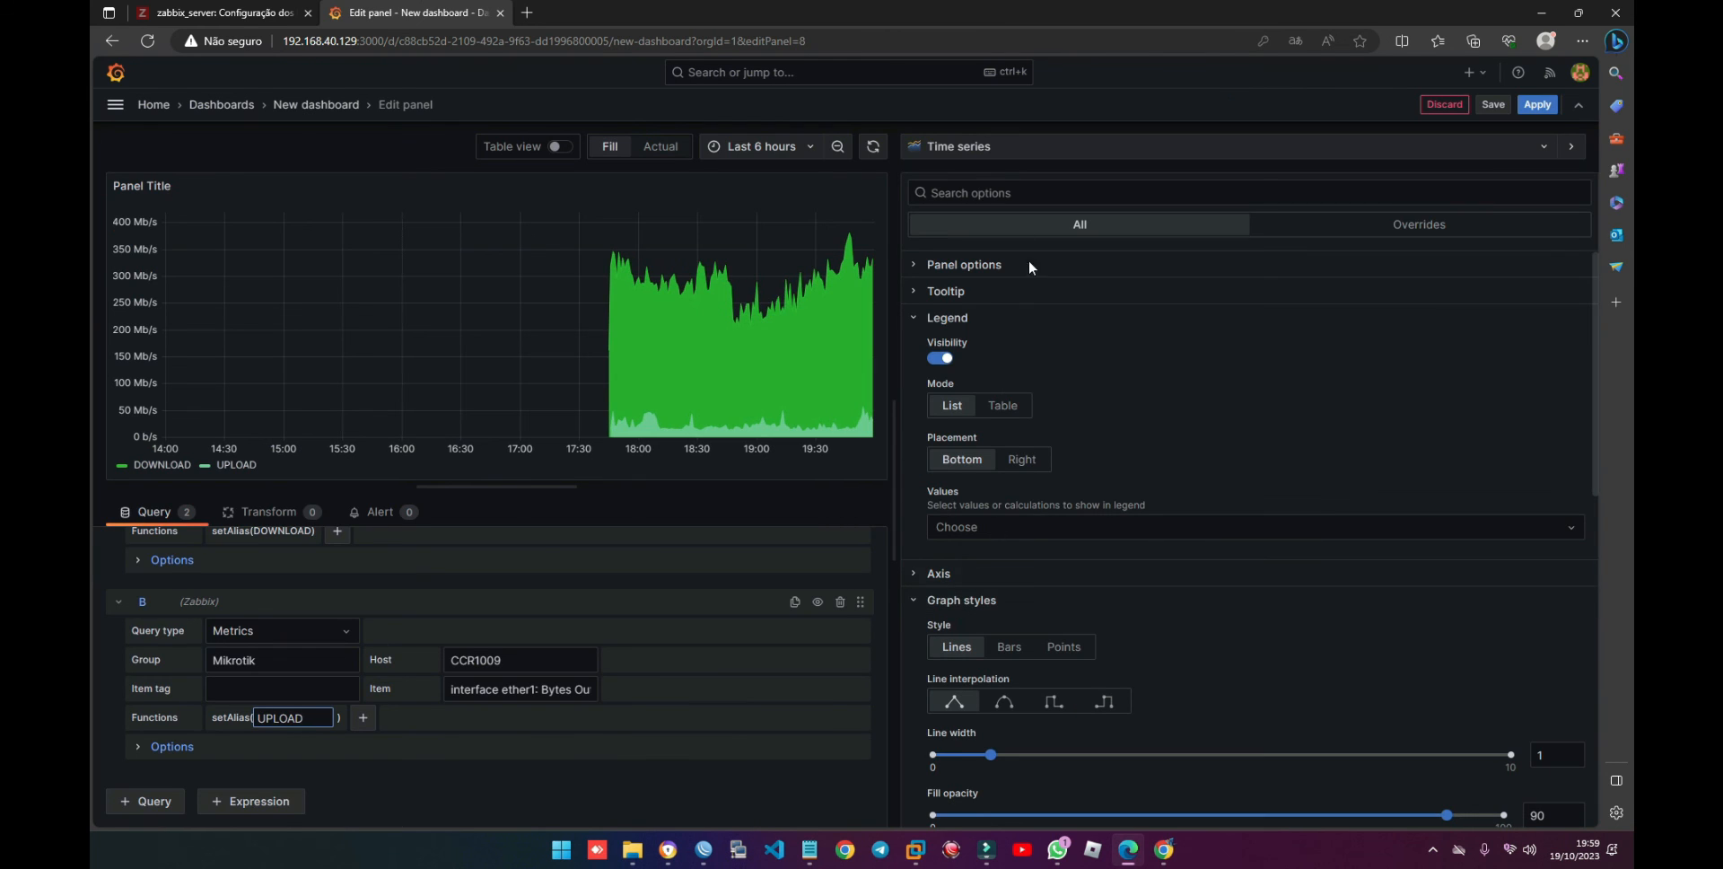
left_click(981, 152)
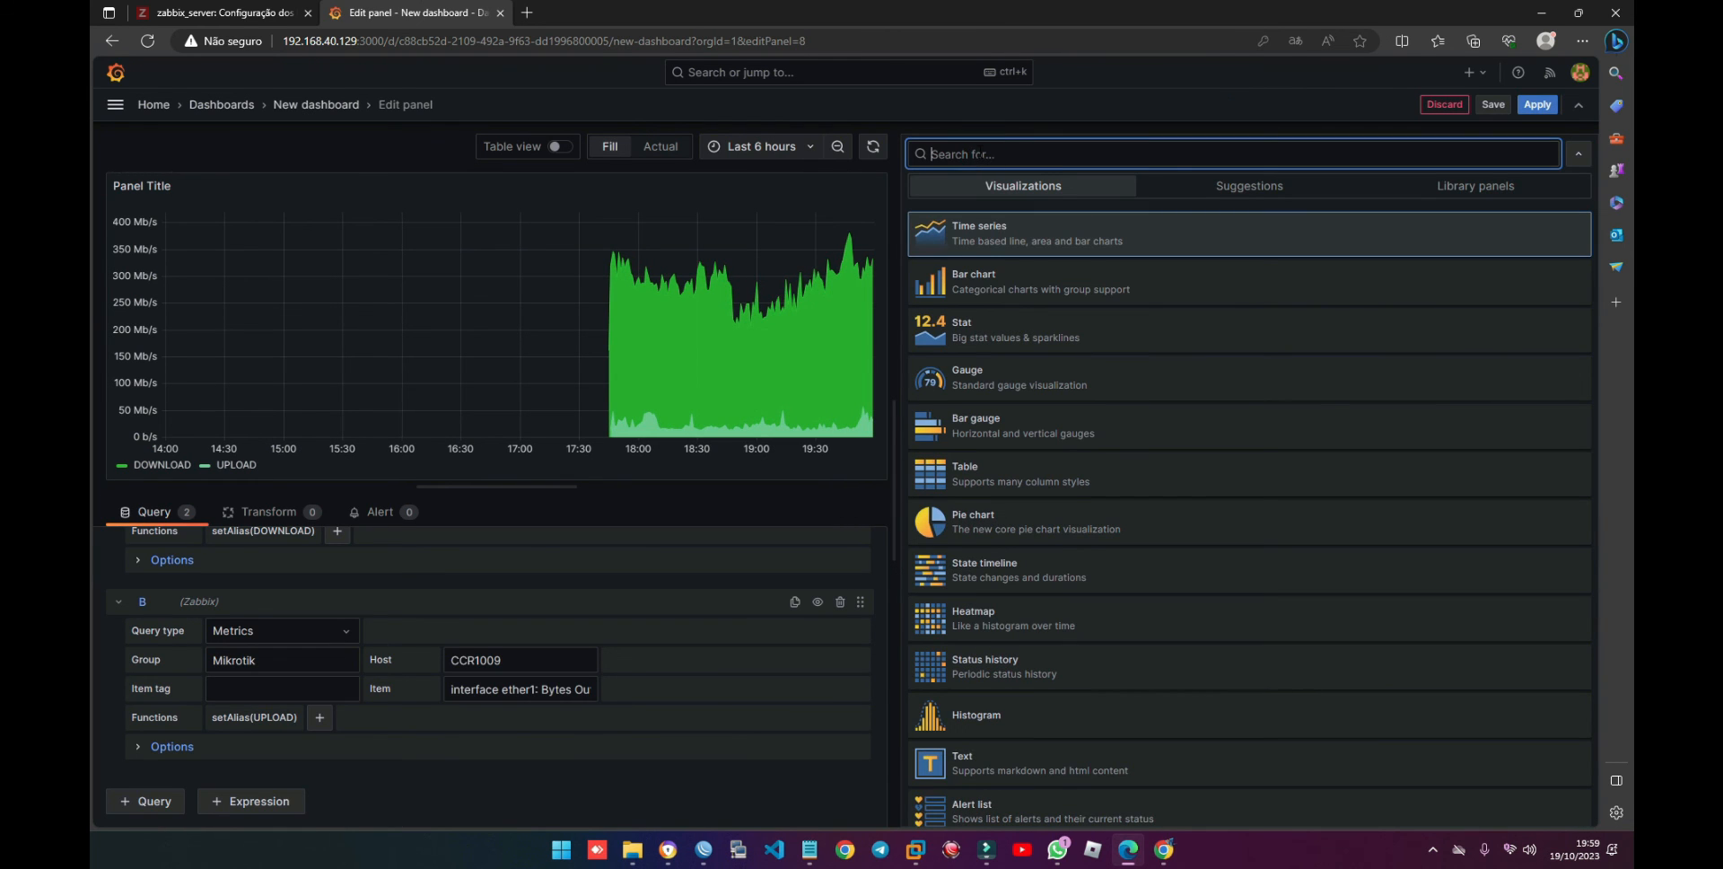
left_click(1004, 431)
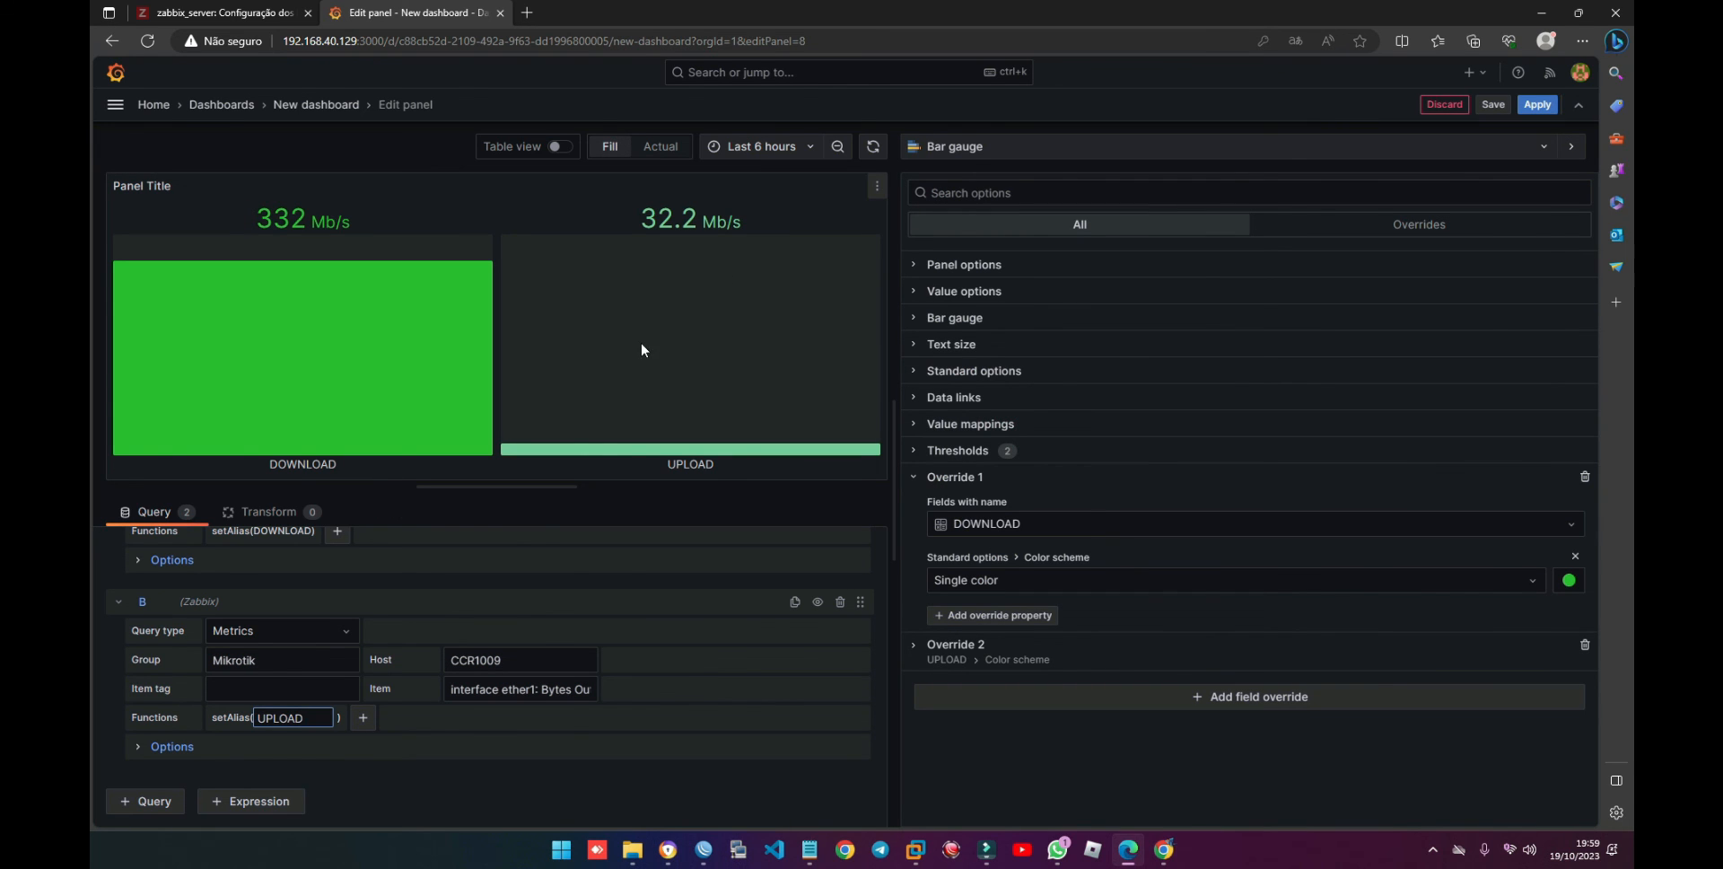
left_click(954, 319)
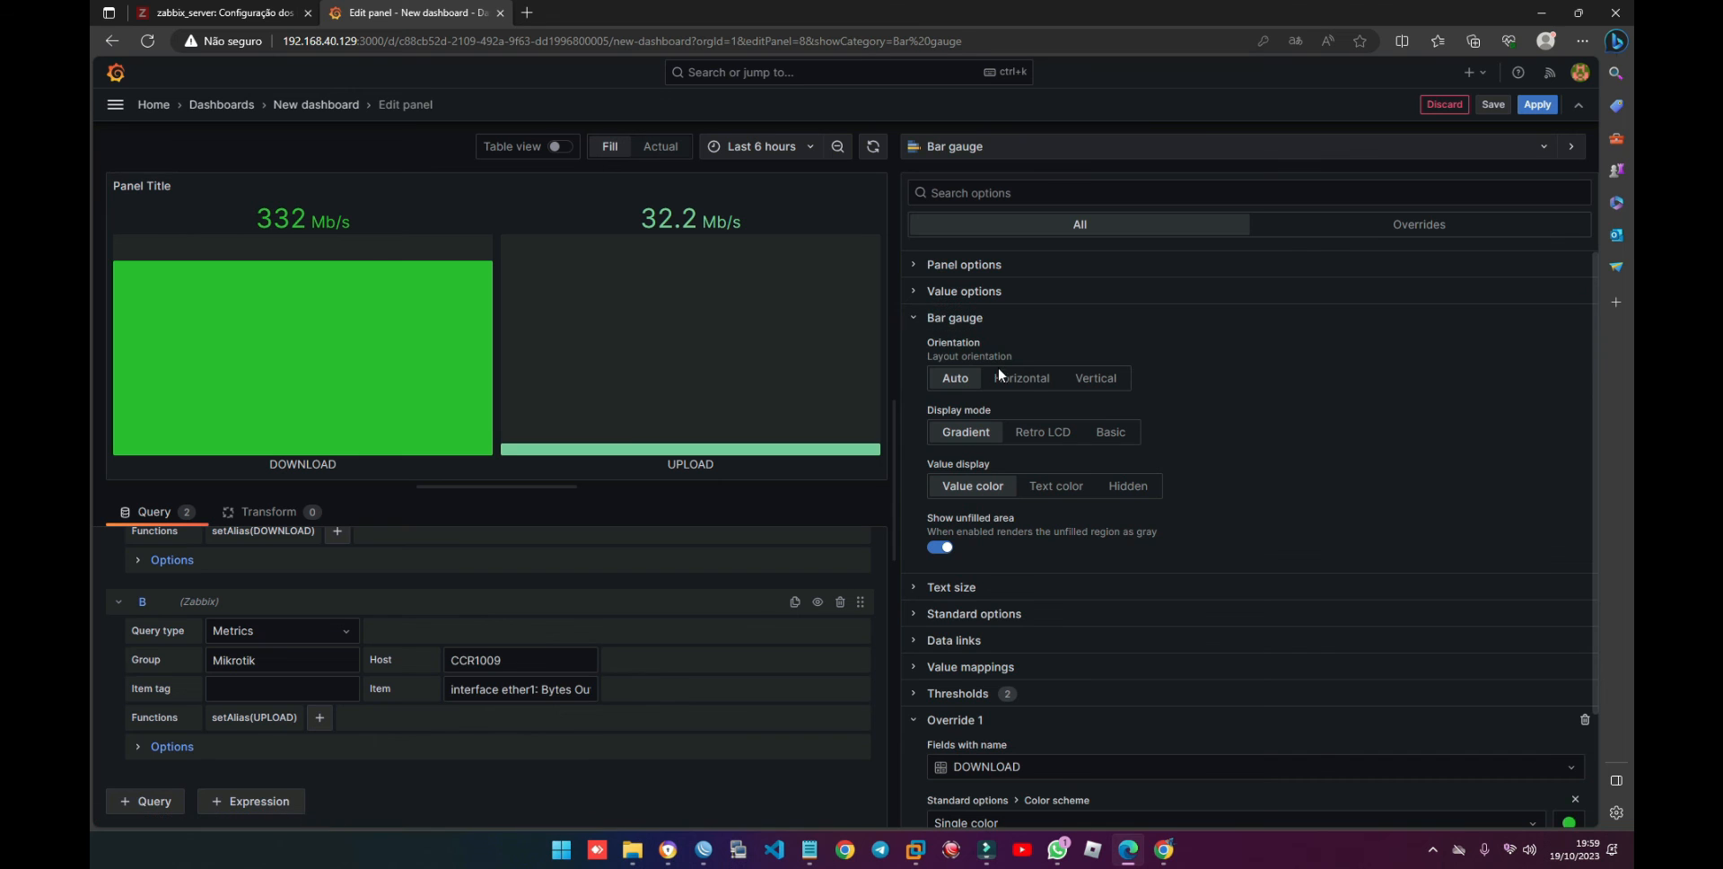
left_click(1021, 378)
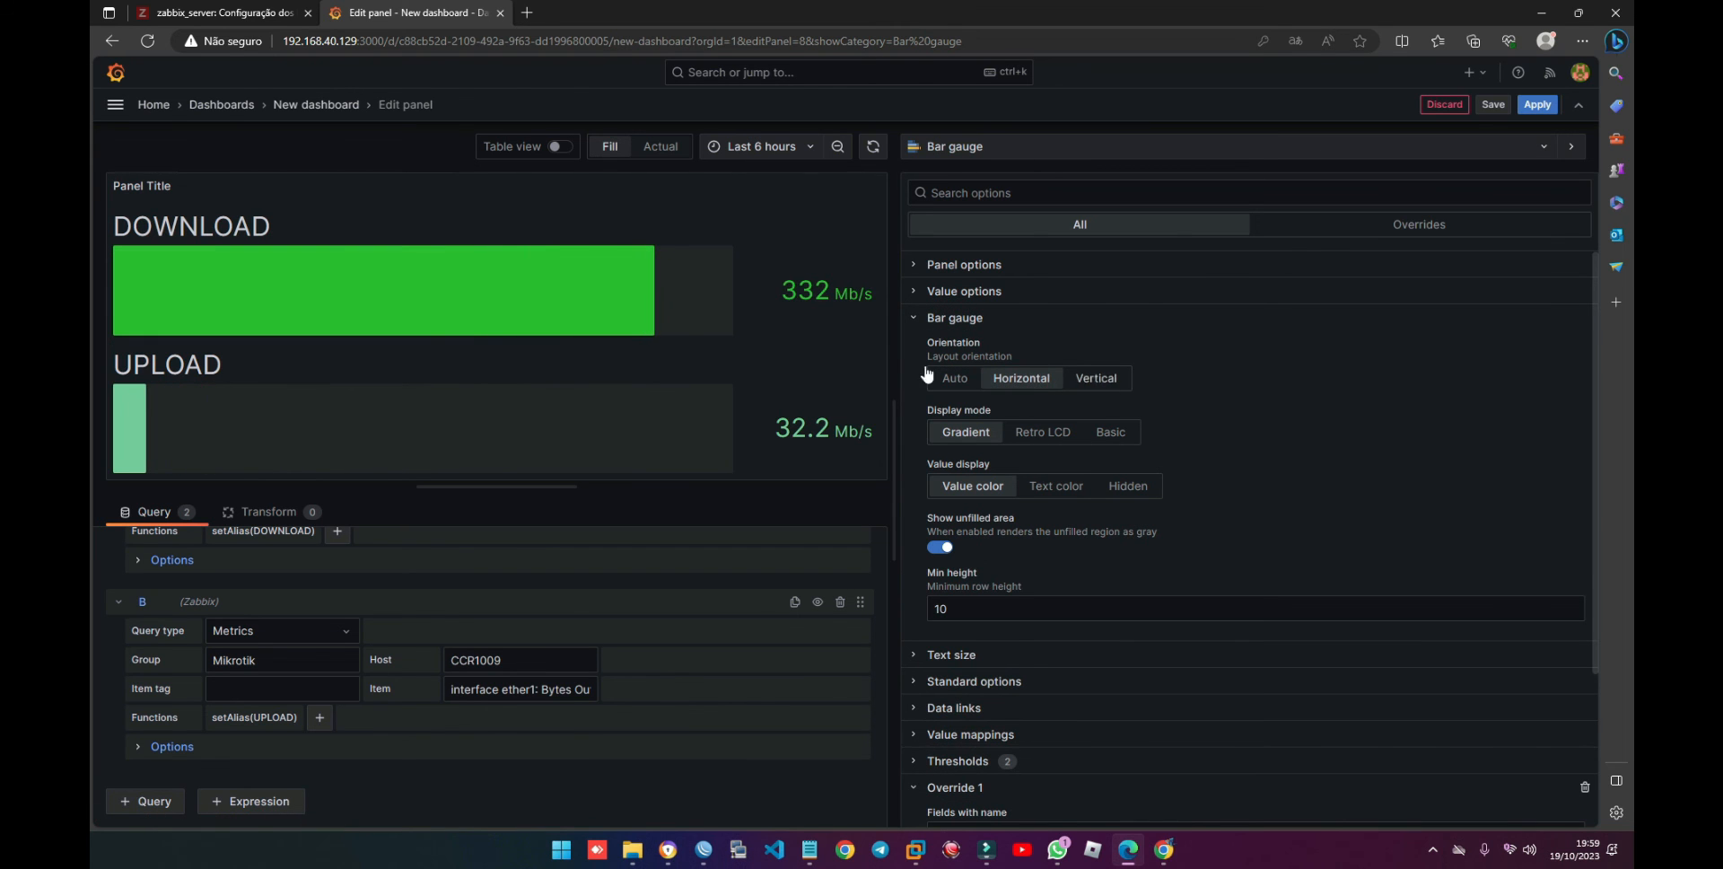
Step: Clear the bar gauge panel's title, apply the changes and reduce the panel's height on the dashboard
left_click(939, 266)
triple_click(1015, 311)
key("BackSpace")
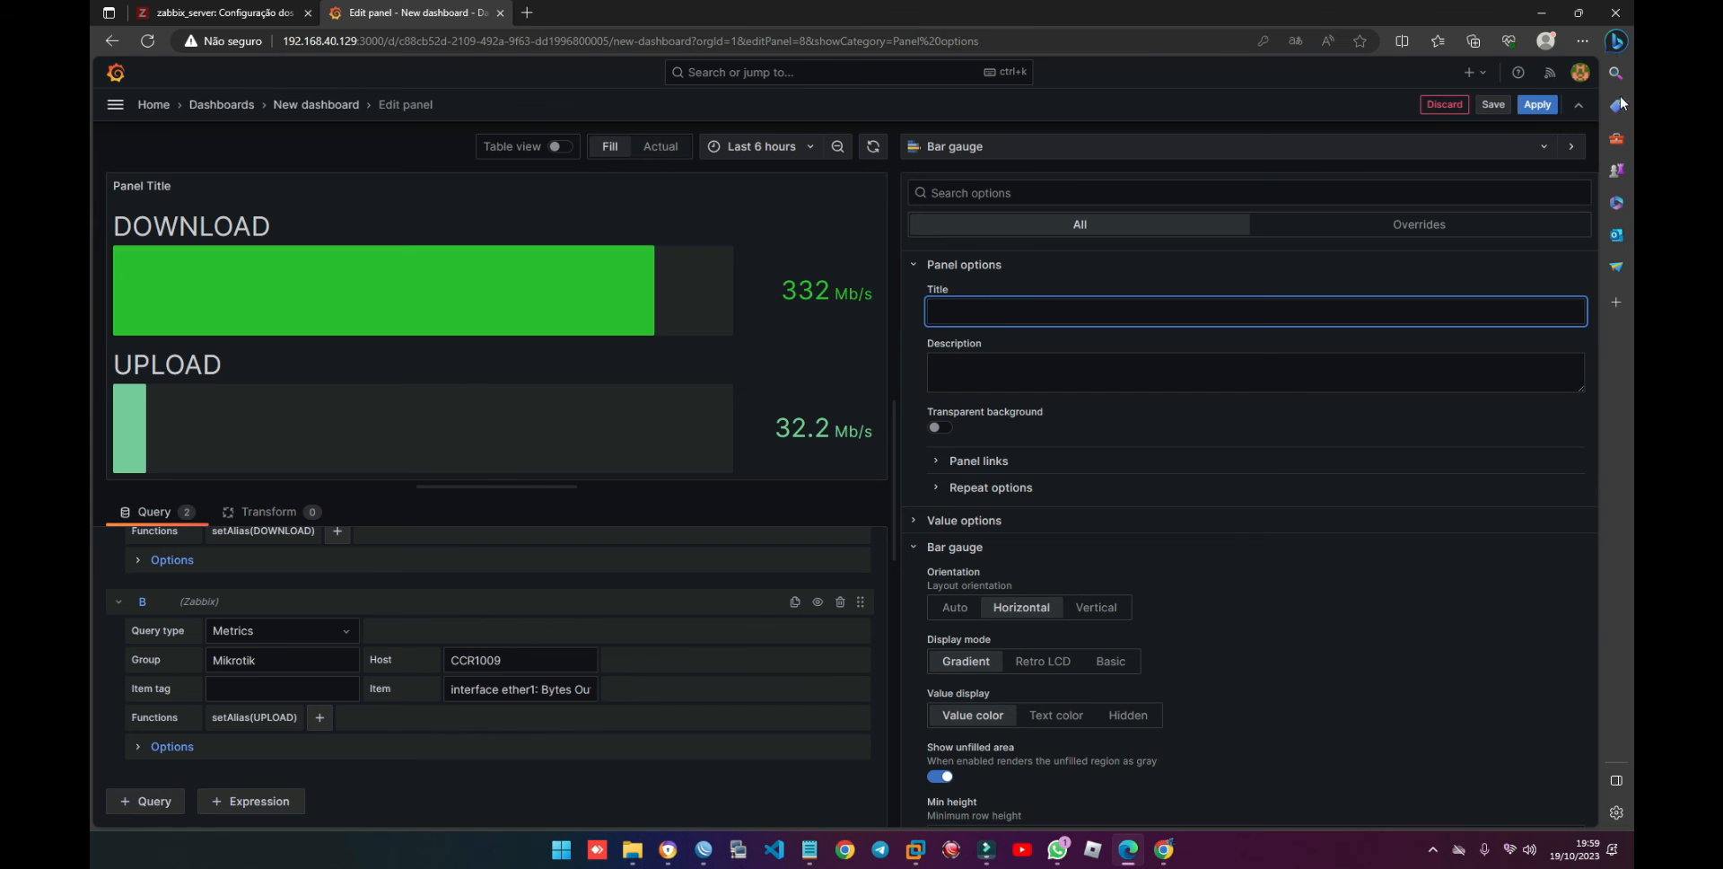
left_click(1537, 104)
left_click_drag(1577, 736, 1578, 675)
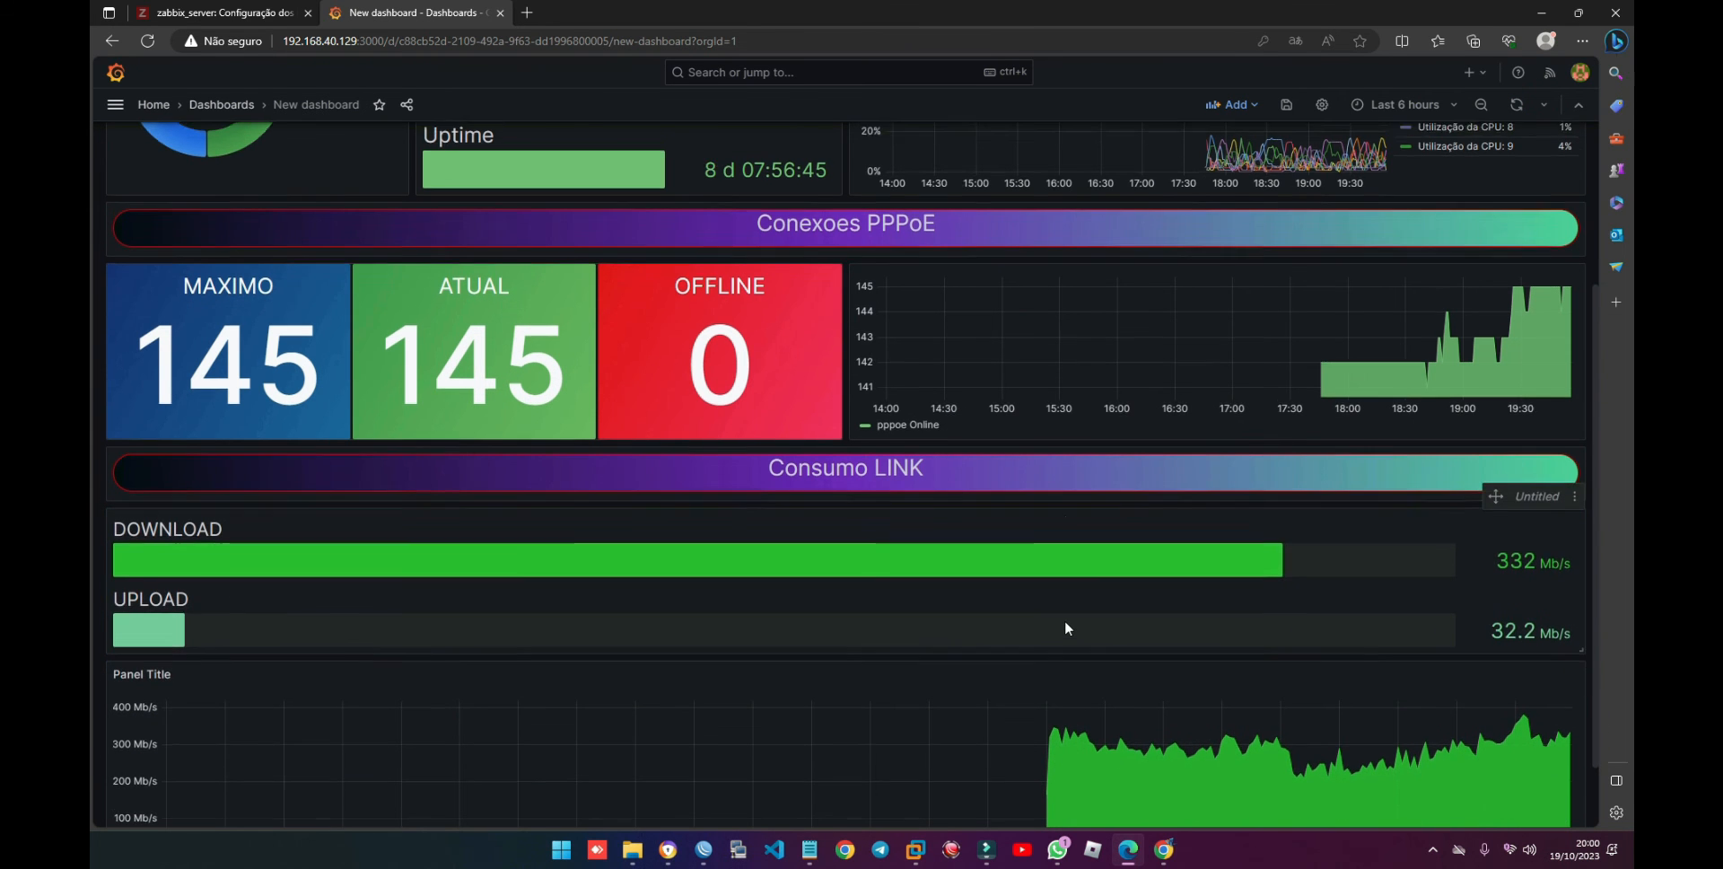
Step: Review the whole dashboard, examining the system, PPPoE connection and link traffic sections
scroll(1065, 627, "up", 3)
scroll(1122, 585, "down", 4)
scroll(1134, 590, "up", 4)
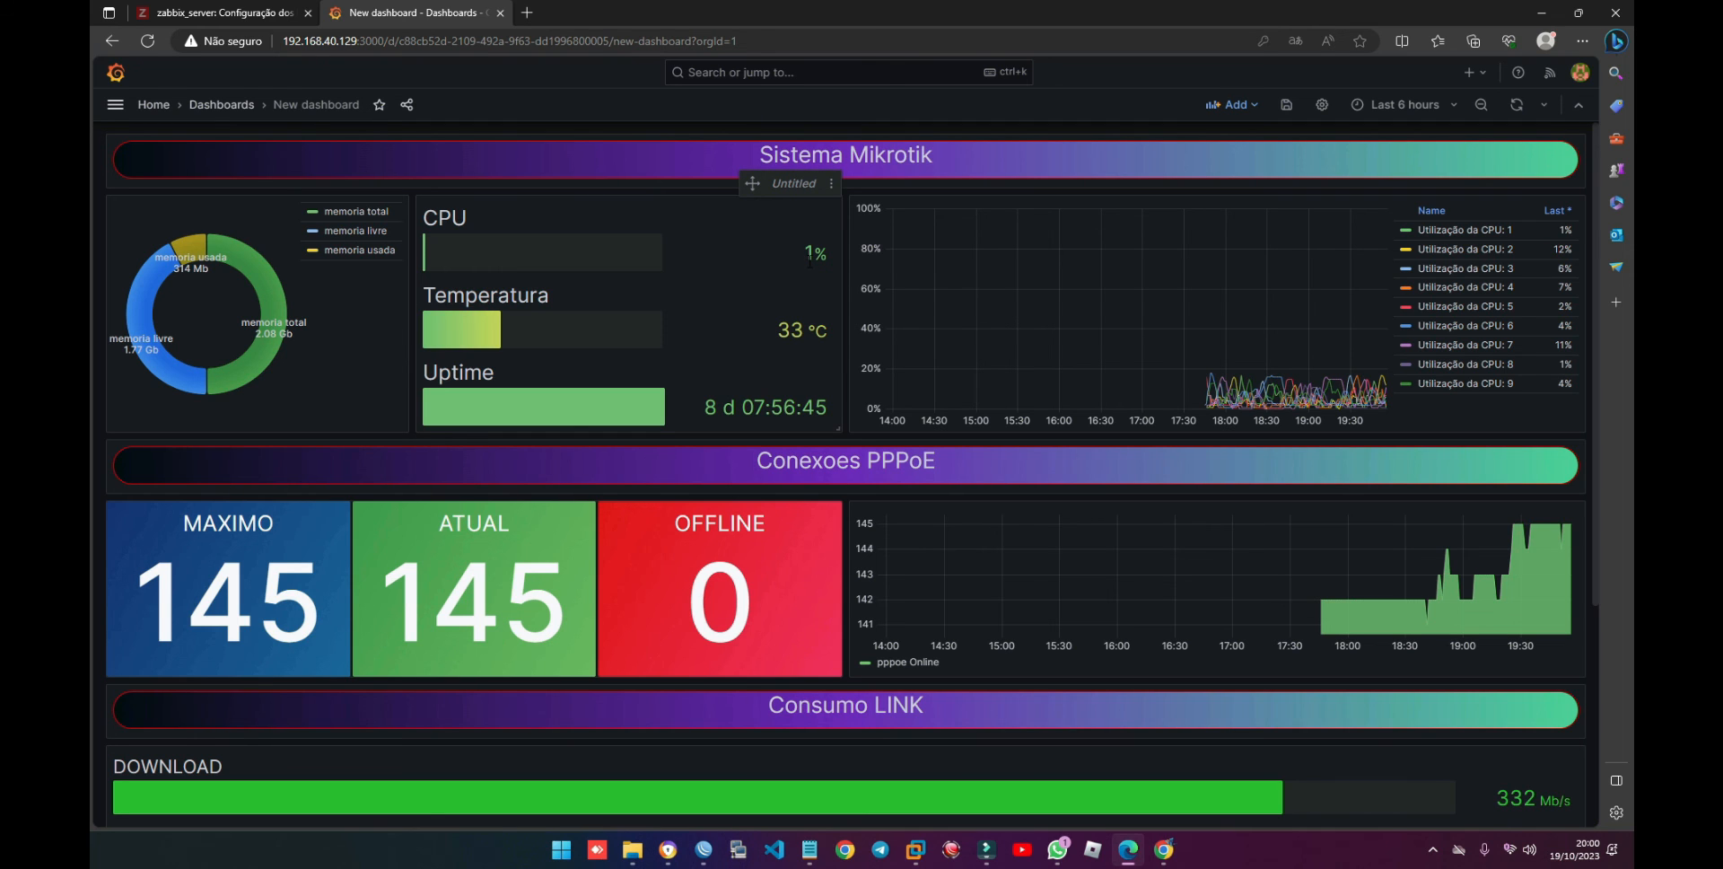
mouse_move(1214, 381)
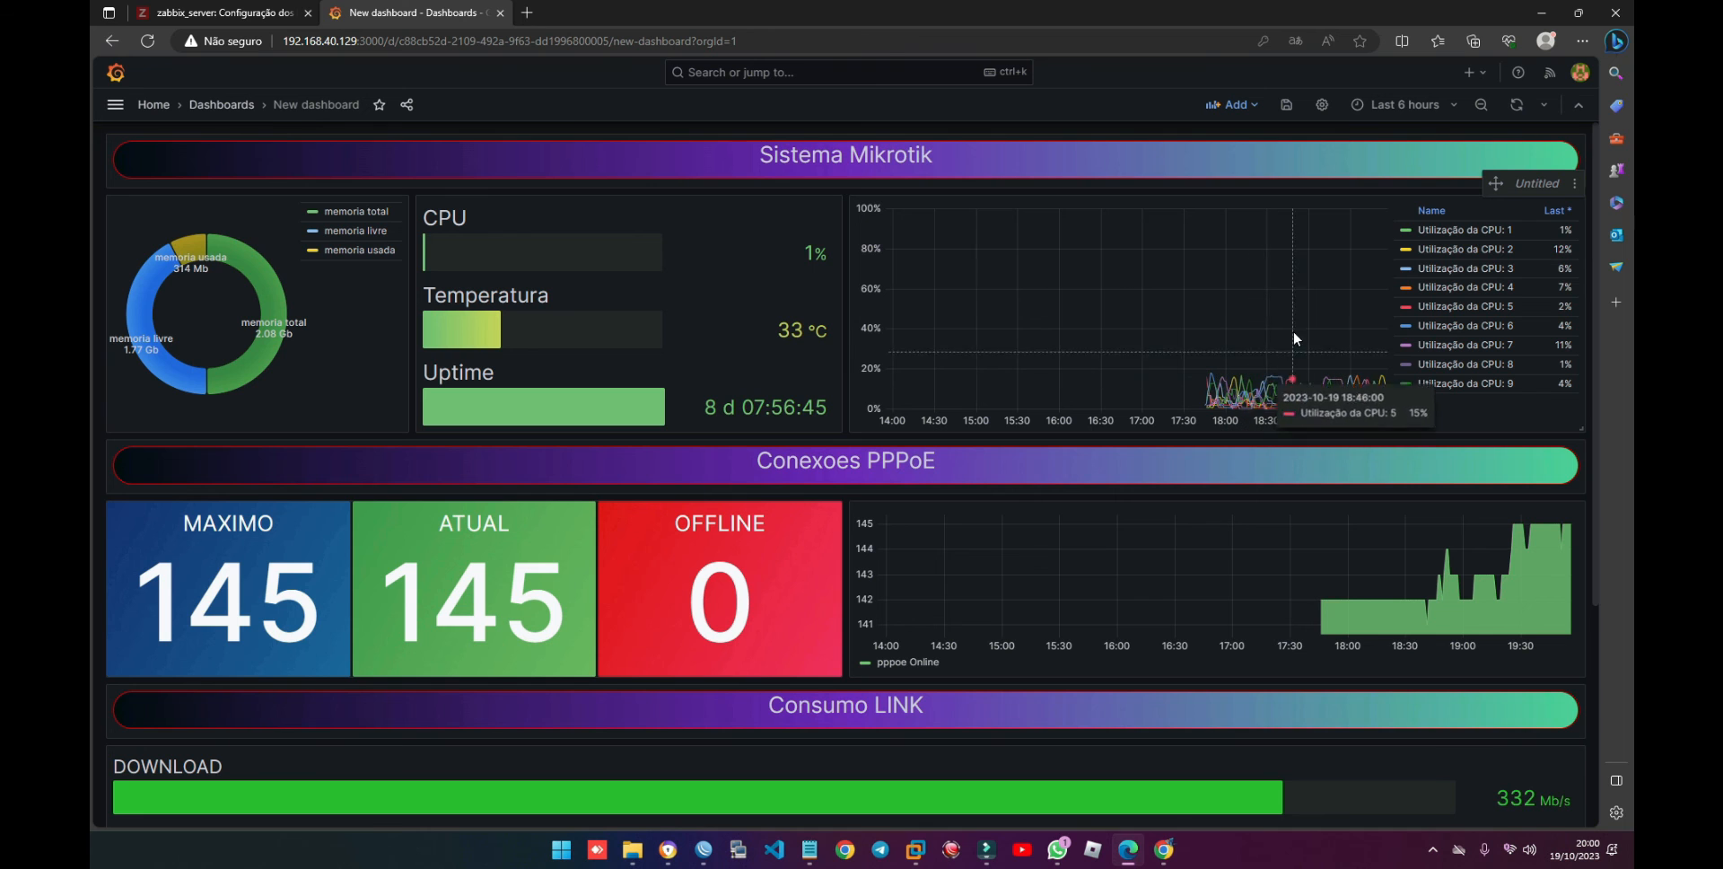
scroll(843, 515, "down", 2)
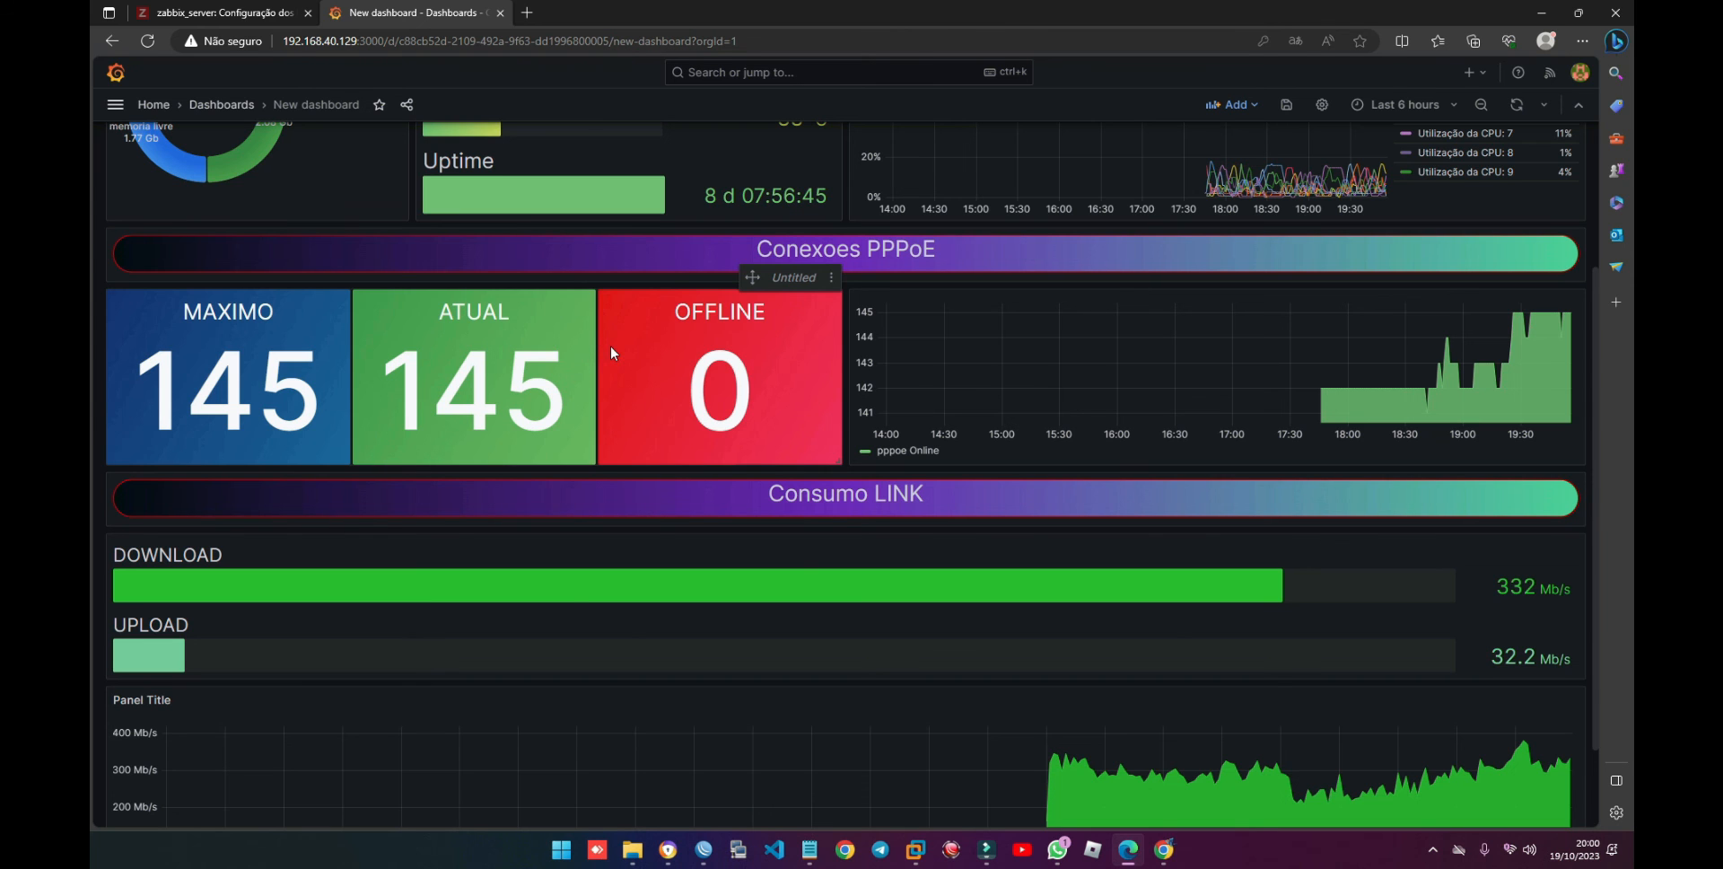
scroll(618, 376, "down", 1)
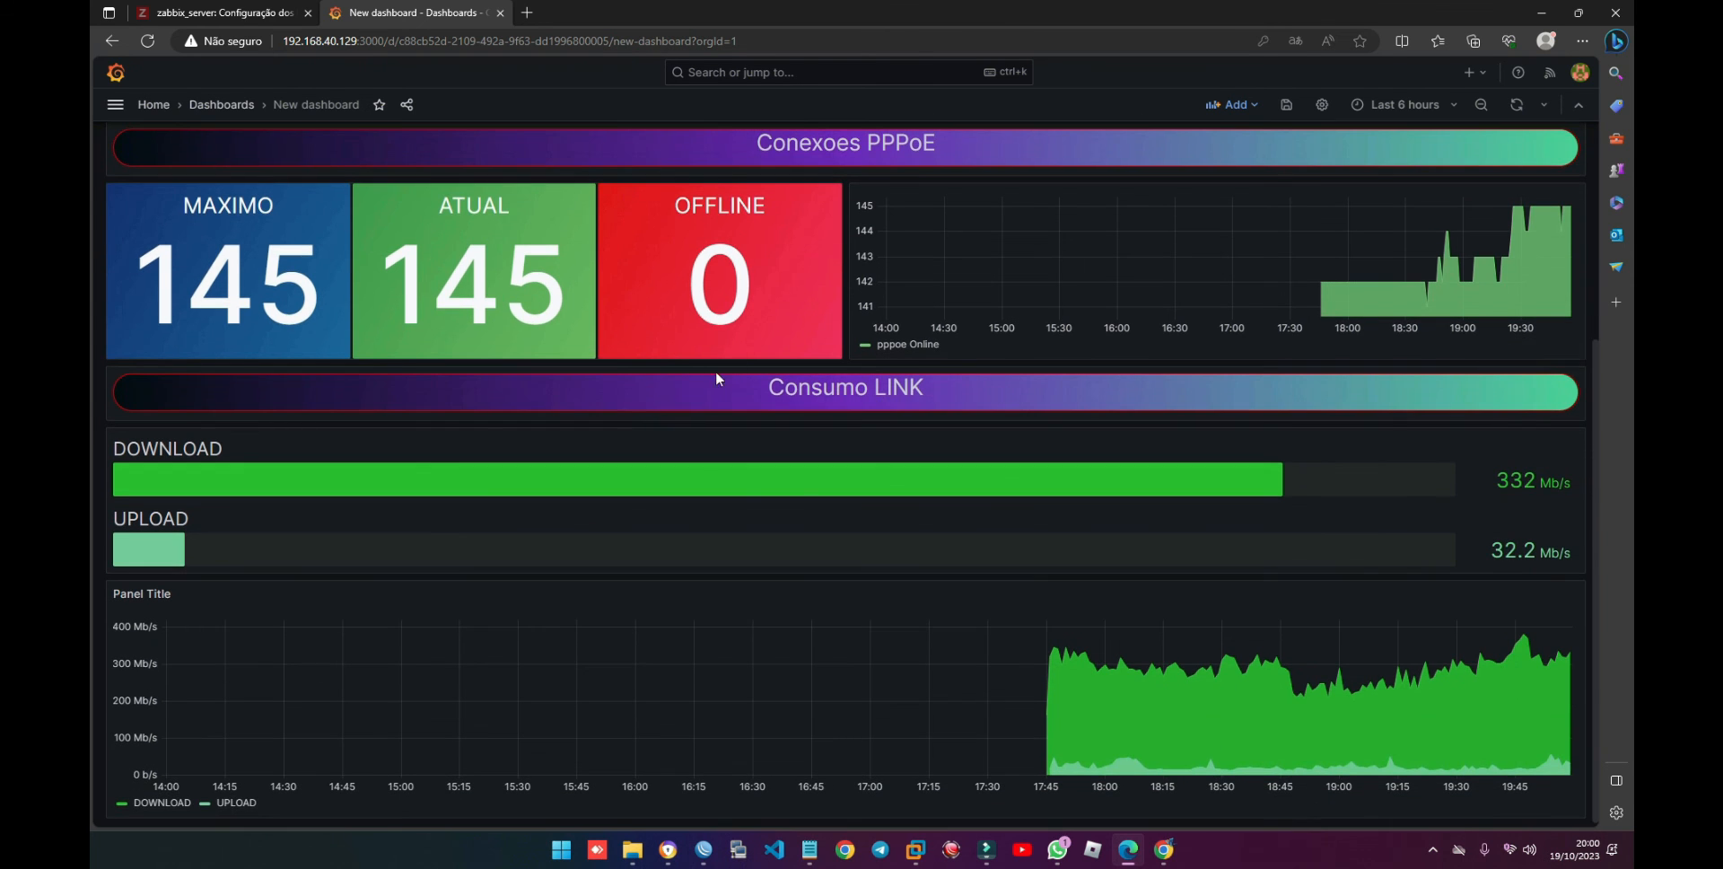
scroll(795, 453, "down", 1)
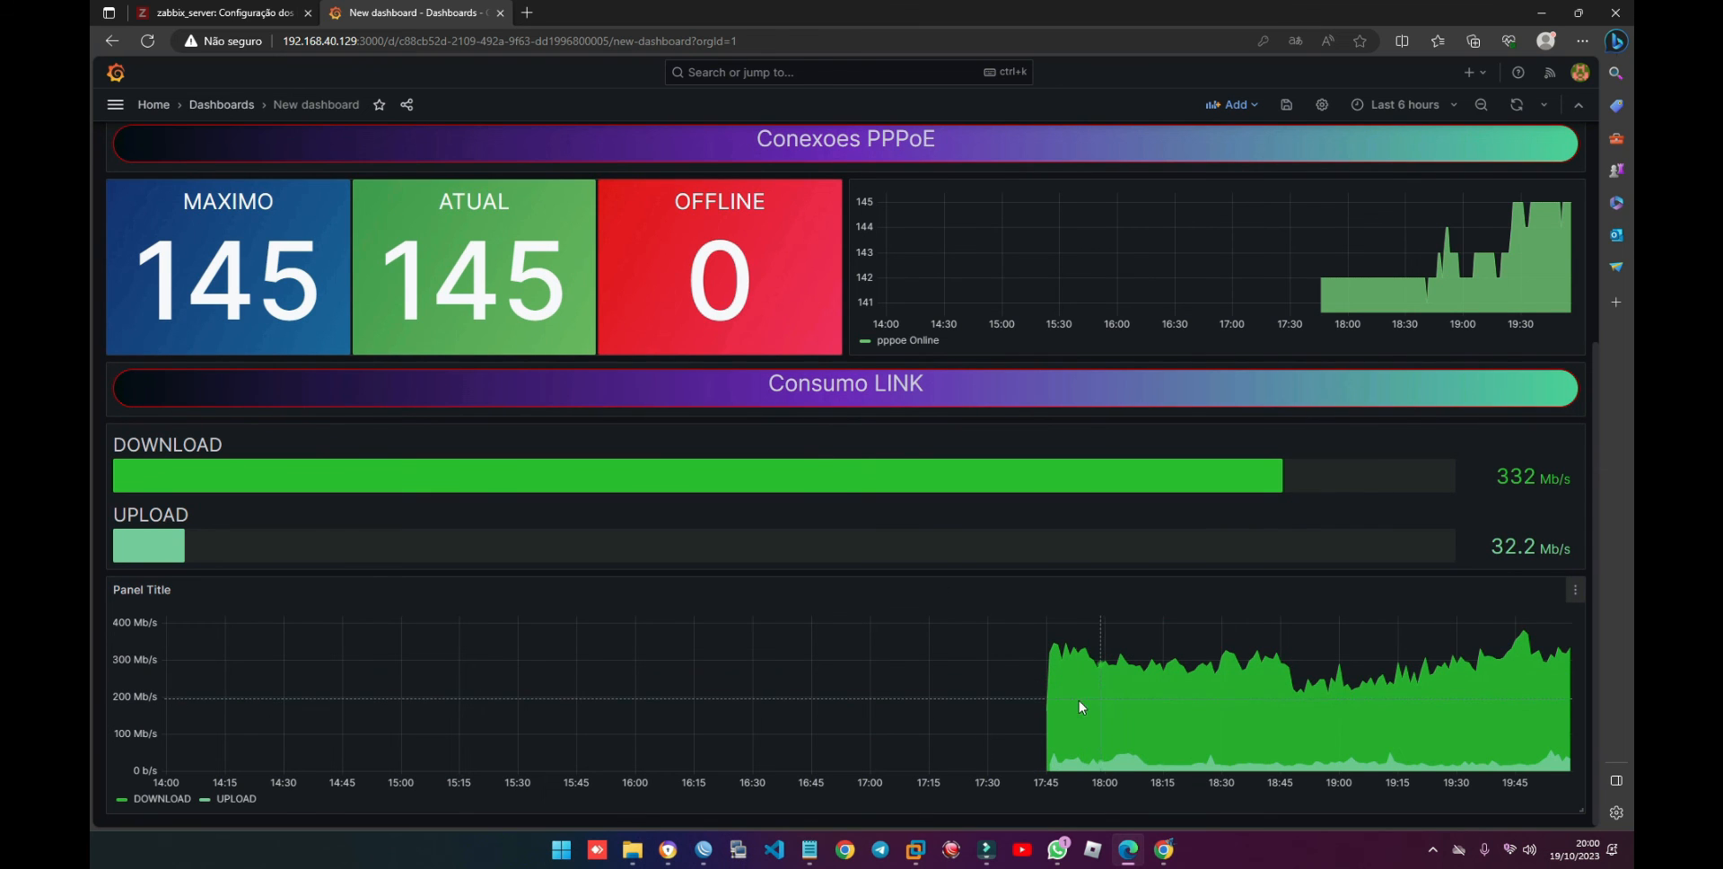
scroll(1044, 703, "up", 3)
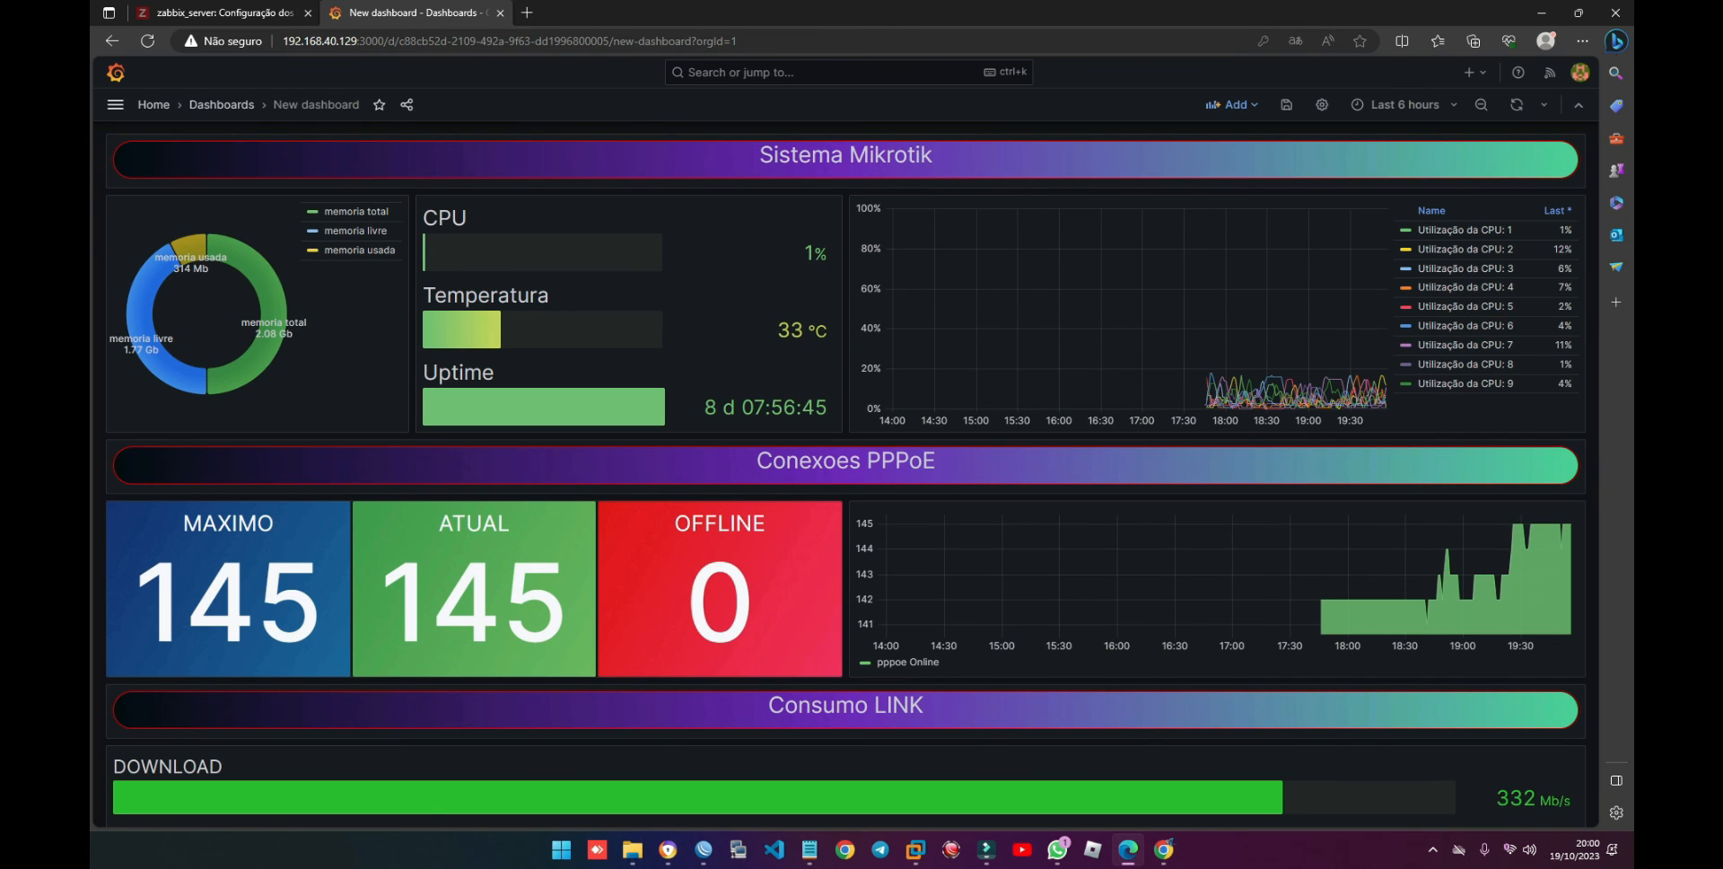